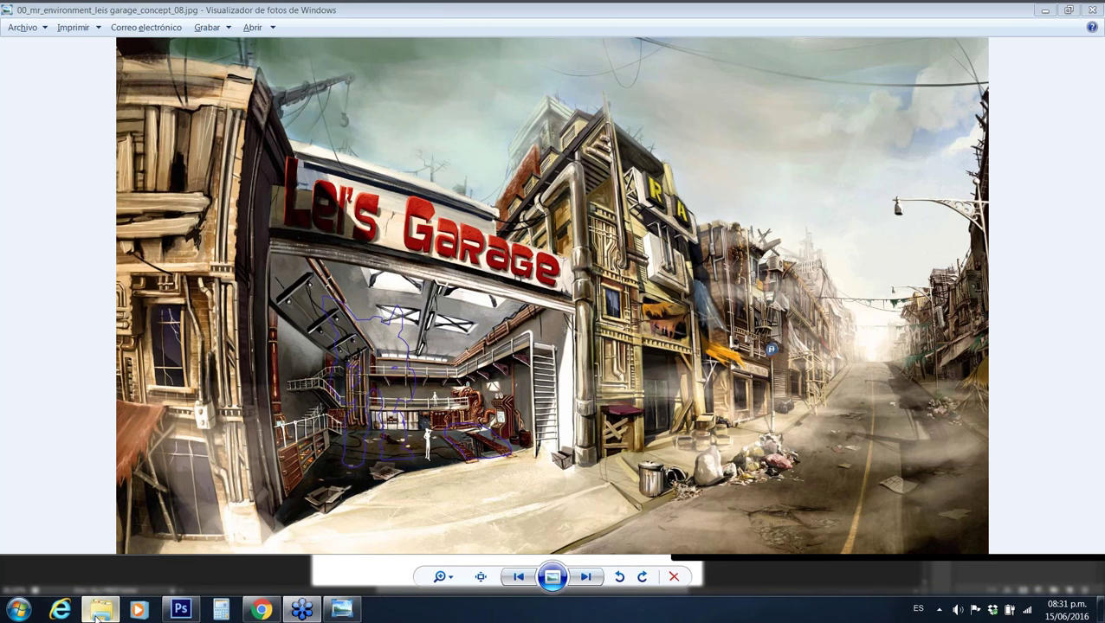
# Bring the CONFERENCIA LIBEL concept-image folder up over the Lei's Garage picture
pyautogui.click(99, 613)
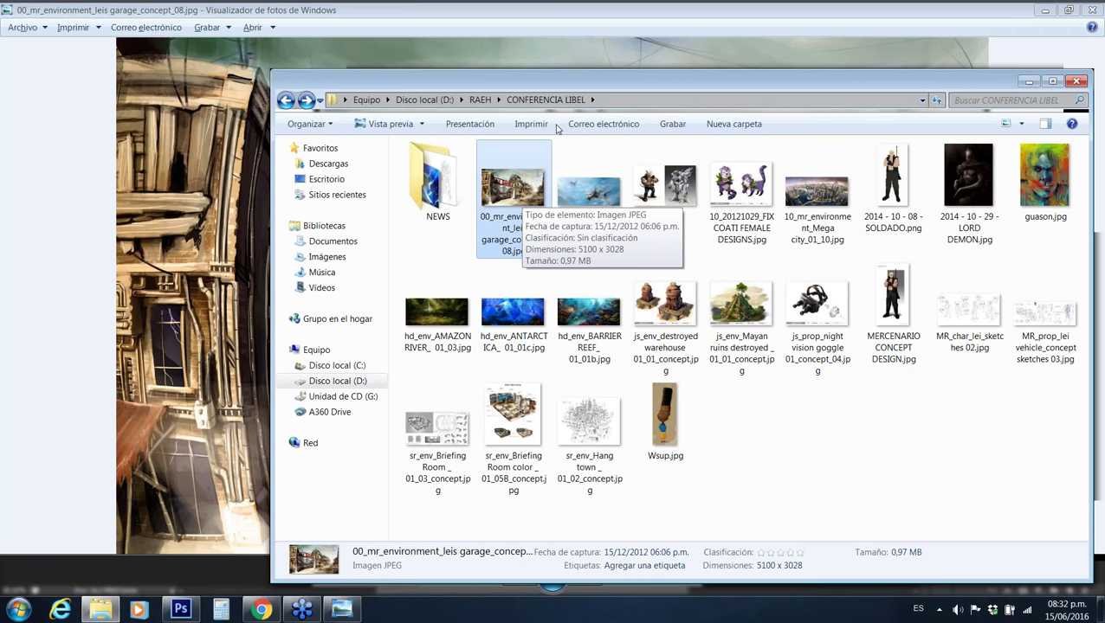
# Return to Photo Viewer, now showing the 05_sr_creatures_Dacs_concept flying creature image
pyautogui.click(582, 73)
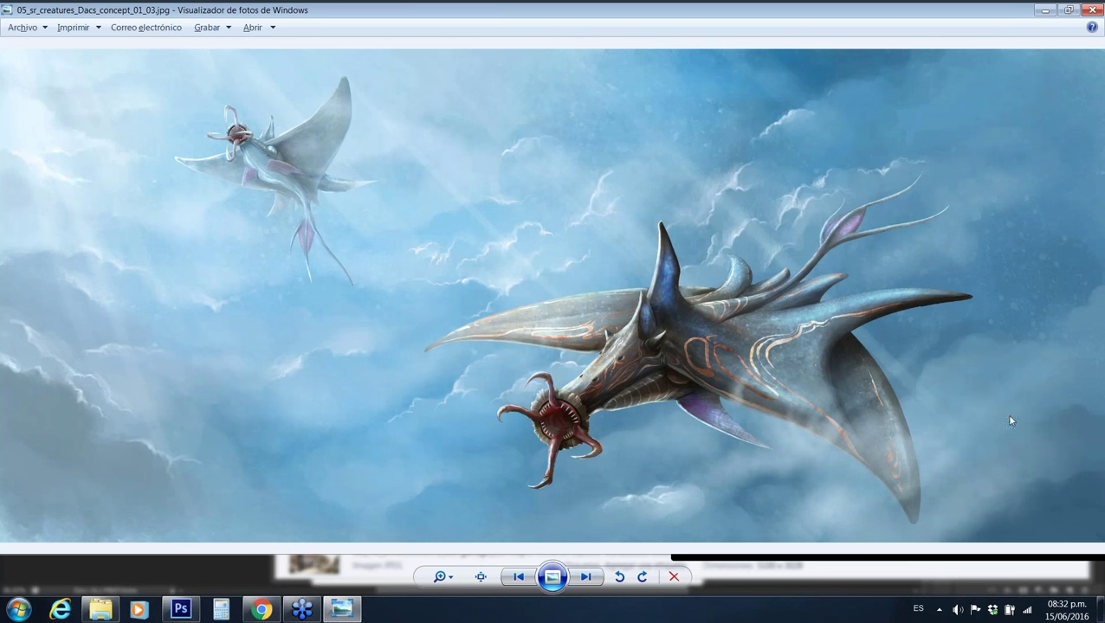
# Advance two images in Photo Viewer toward the Mega city concept
pyautogui.click(587, 577)
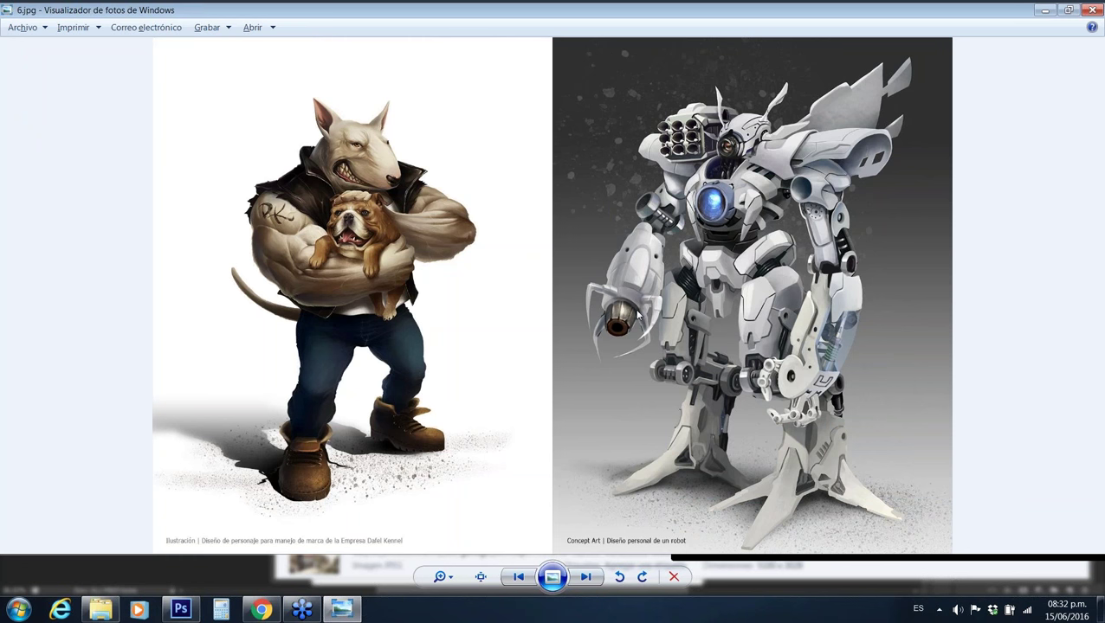
pyautogui.press('Right')
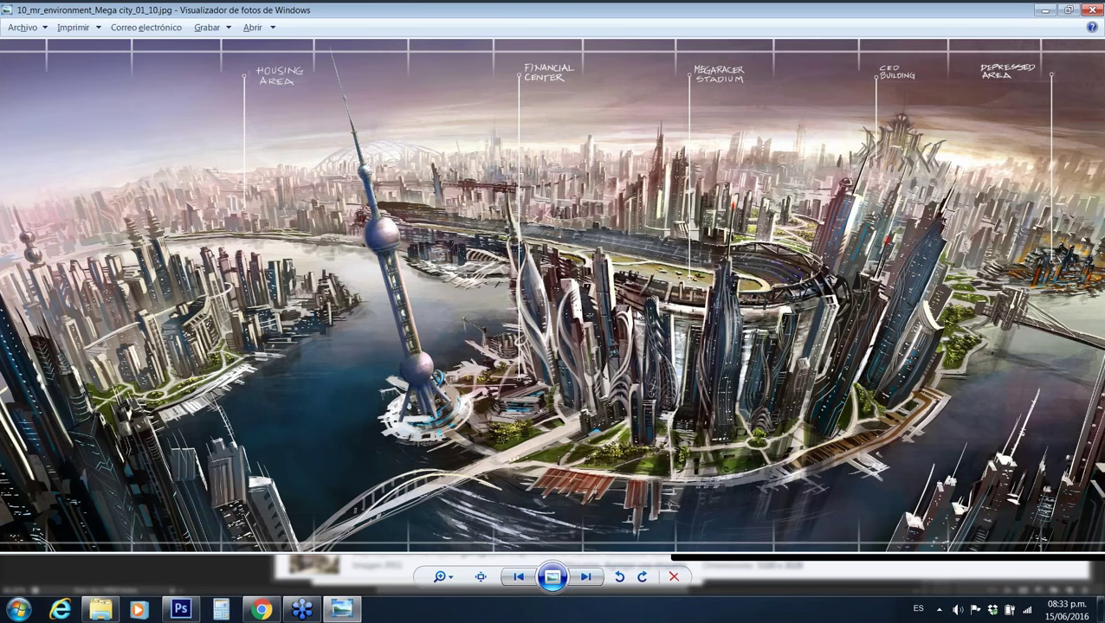
# Step past SOLDADO.png, LORD DEMON.jpg and guason.jpg to the hd_env environment images
pyautogui.press('Right')
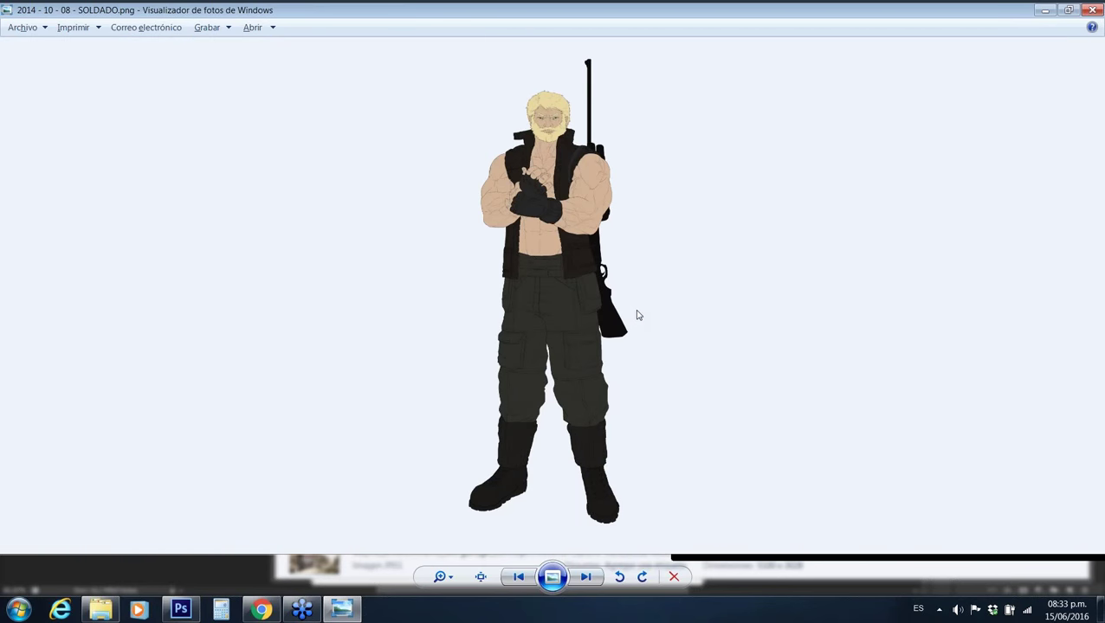
pyautogui.press('Right')
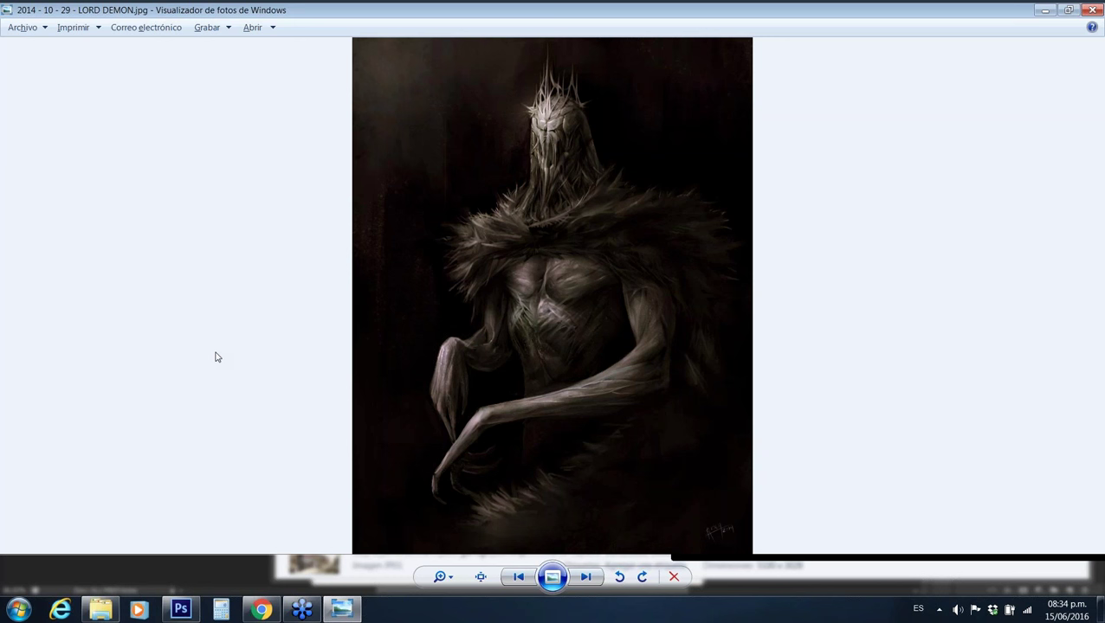
pyautogui.press('Right')
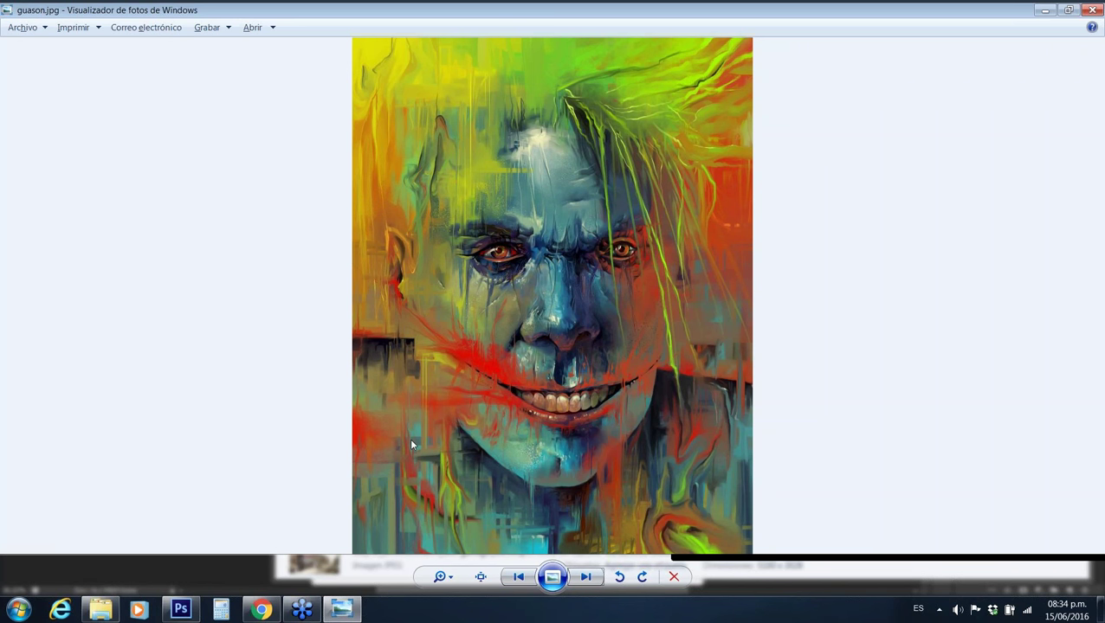
pyautogui.press('Right')
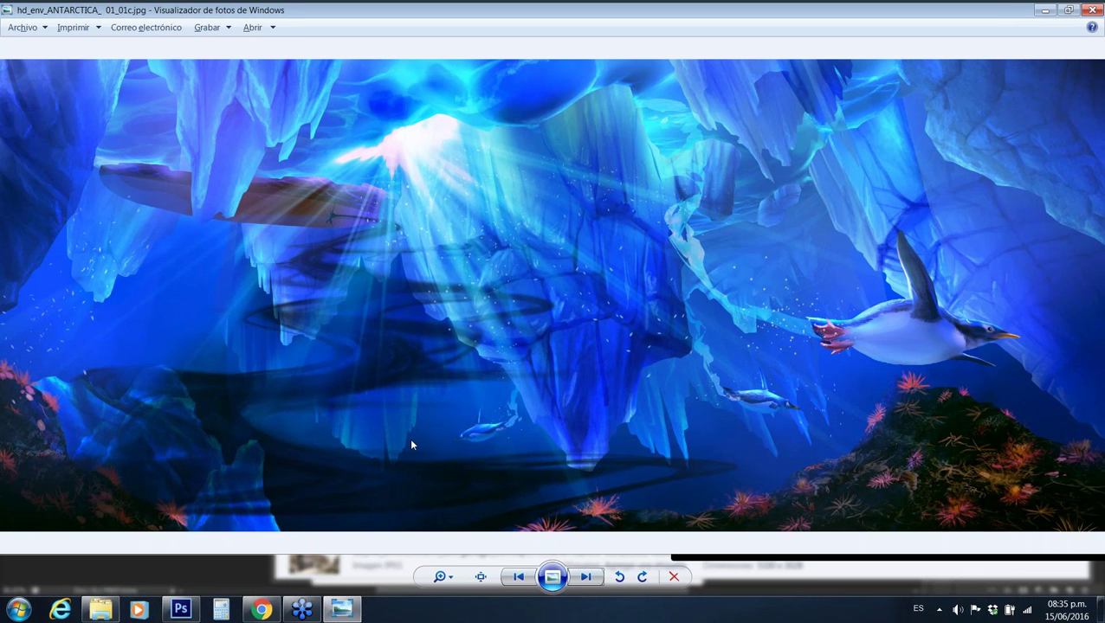
# Advance to hd_env_BARRIERREEF_01_01b.jpg, the coral reef underwater scene
pyautogui.press('Right')
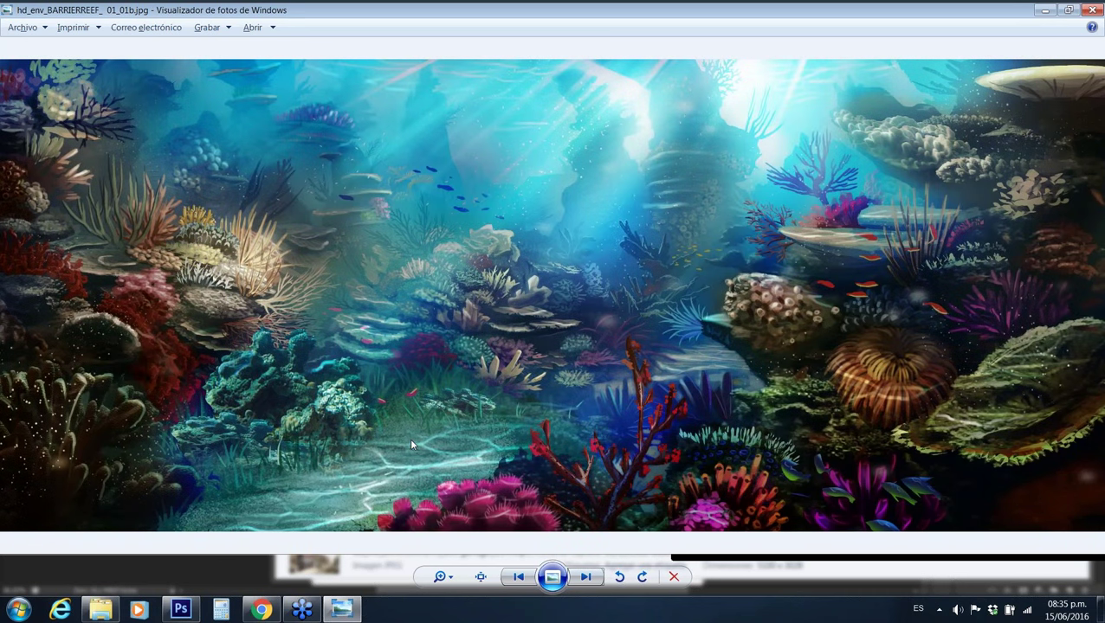
# Page through warehouse, Mayan ruins, goggle prop and mercenary images to MR_char_lei_sketches 02.jpg
pyautogui.press('Right')
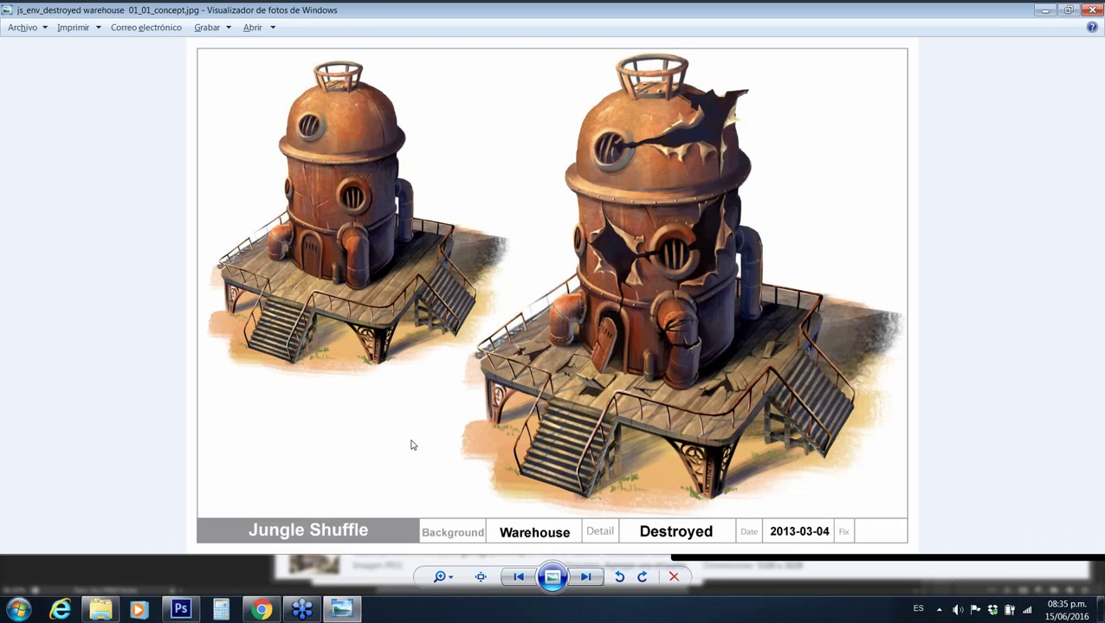
pyautogui.press('Right')
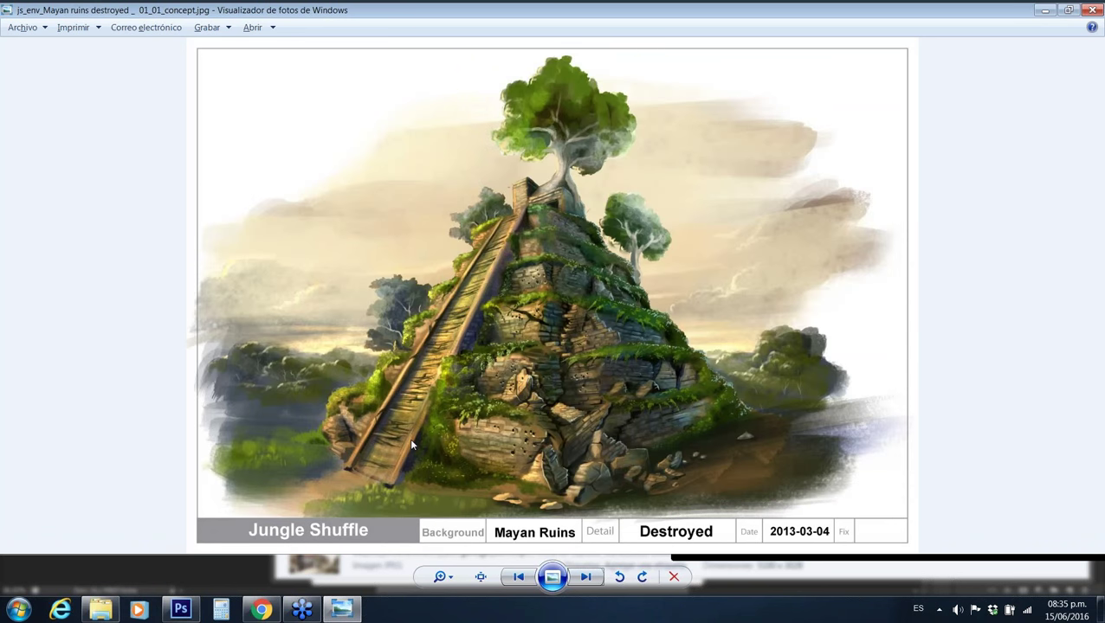
pyautogui.press('Right')
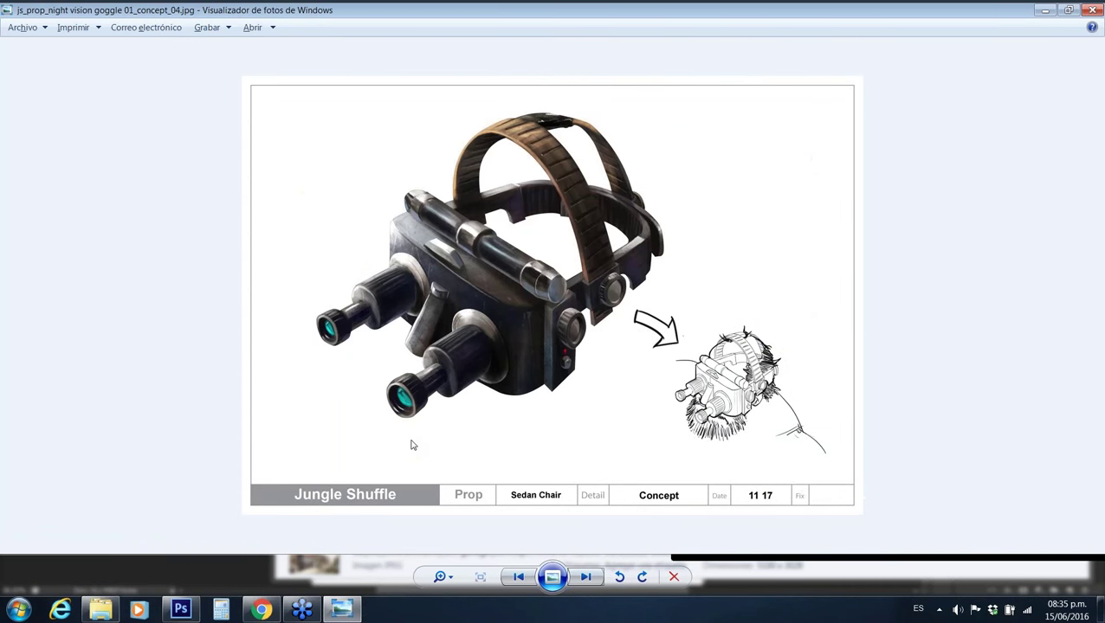
pyautogui.press('Right')
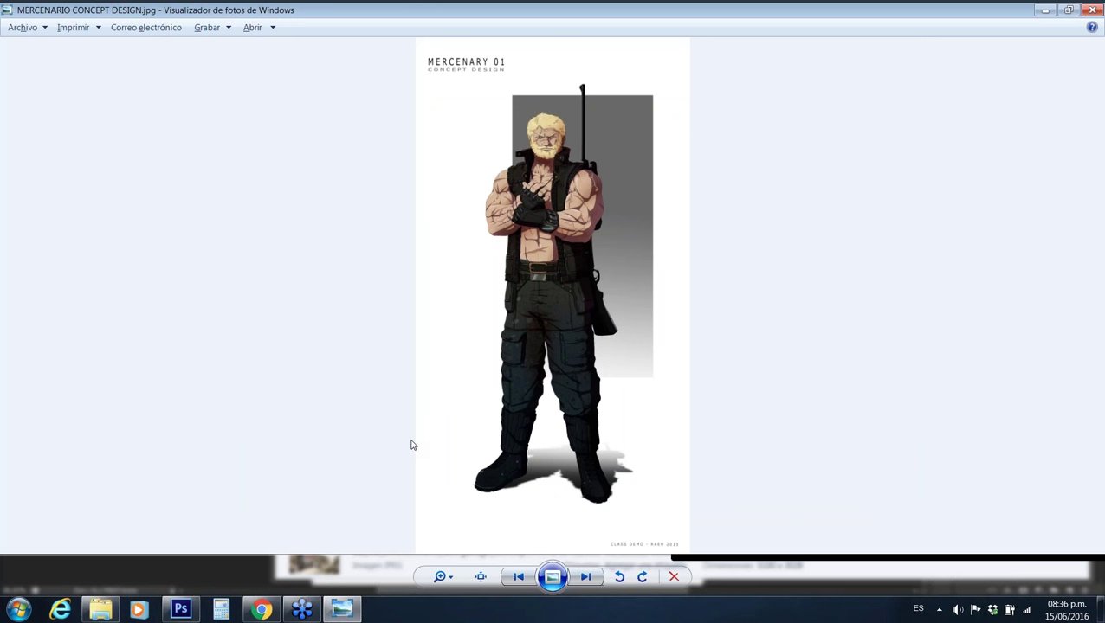
pyautogui.press('Right')
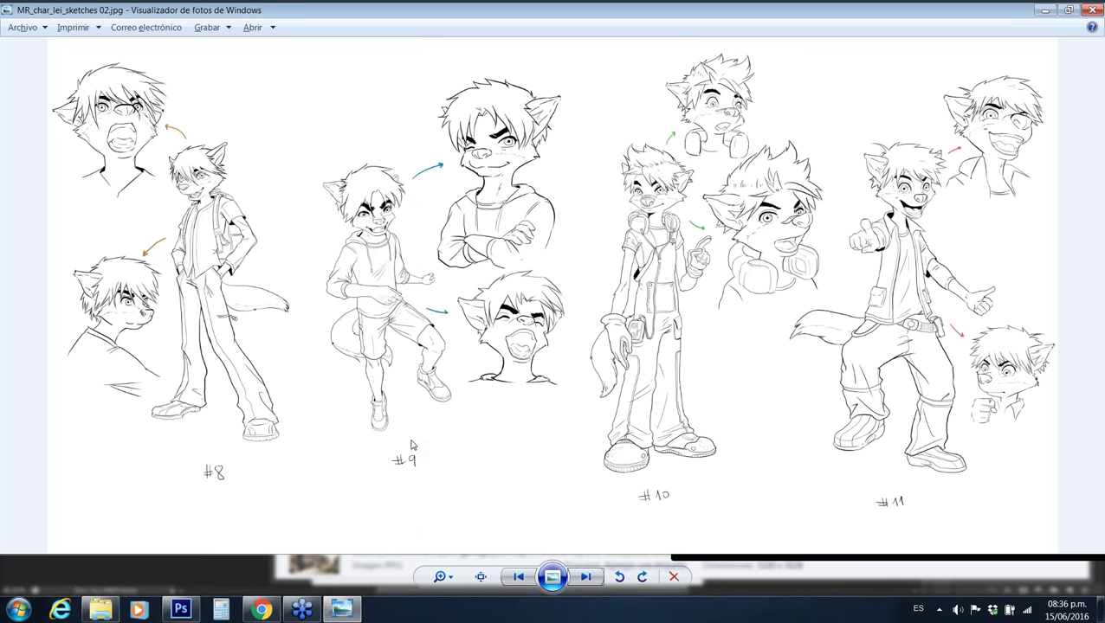
# Page through vehicle sketches and Briefing Room images to sr_env_Hang town _ 01_02_concept.jpg
pyautogui.press('Right')
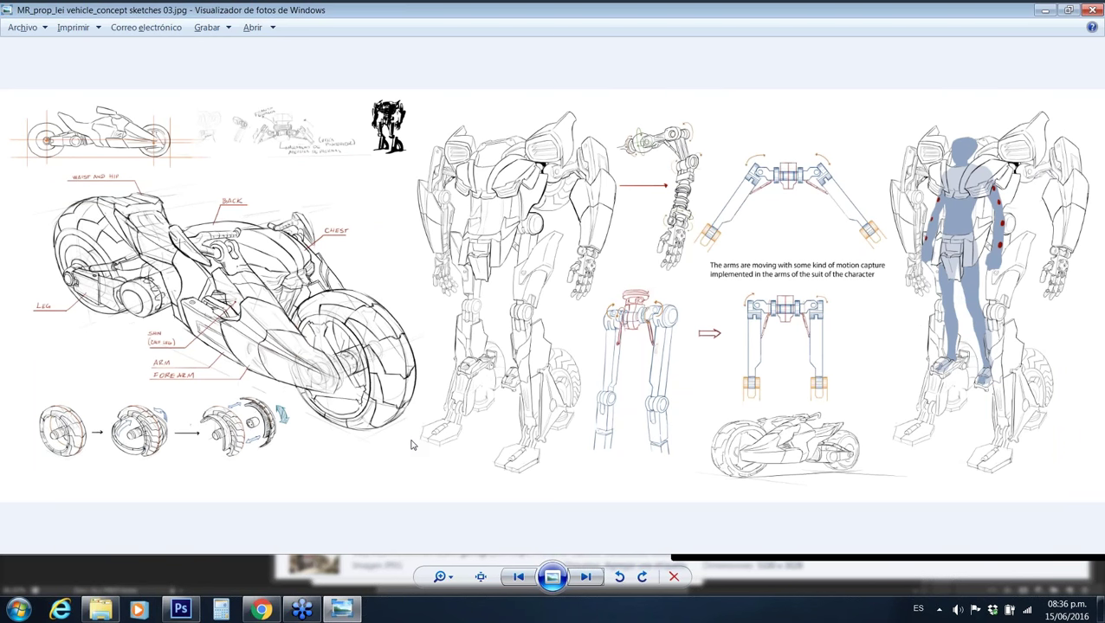
pyautogui.press('Right')
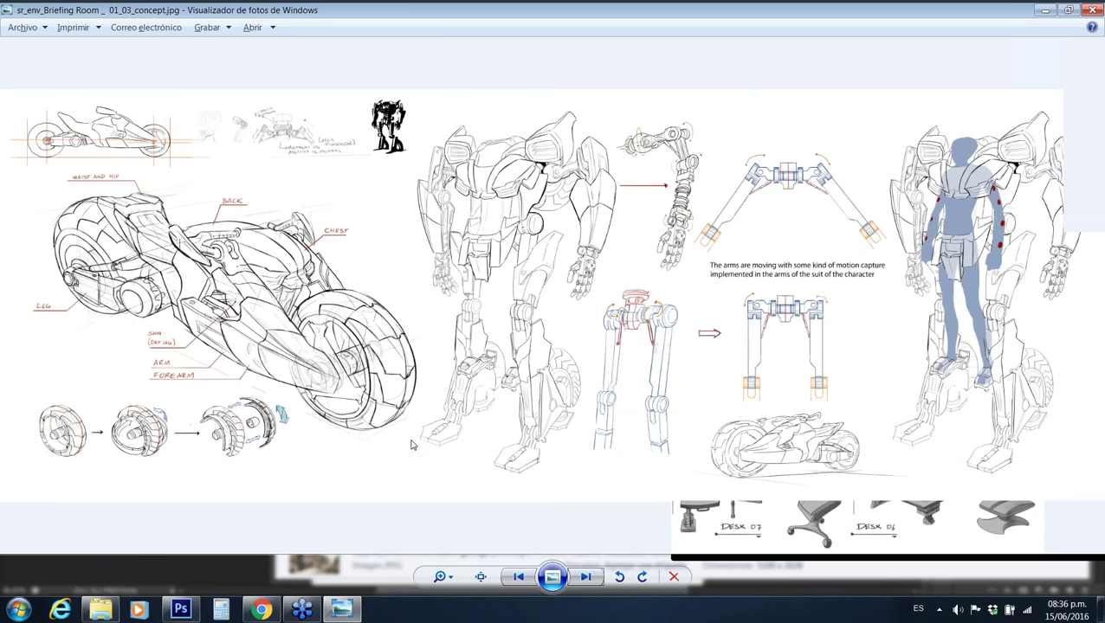
pyautogui.press('Left')
pyautogui.press('Right')
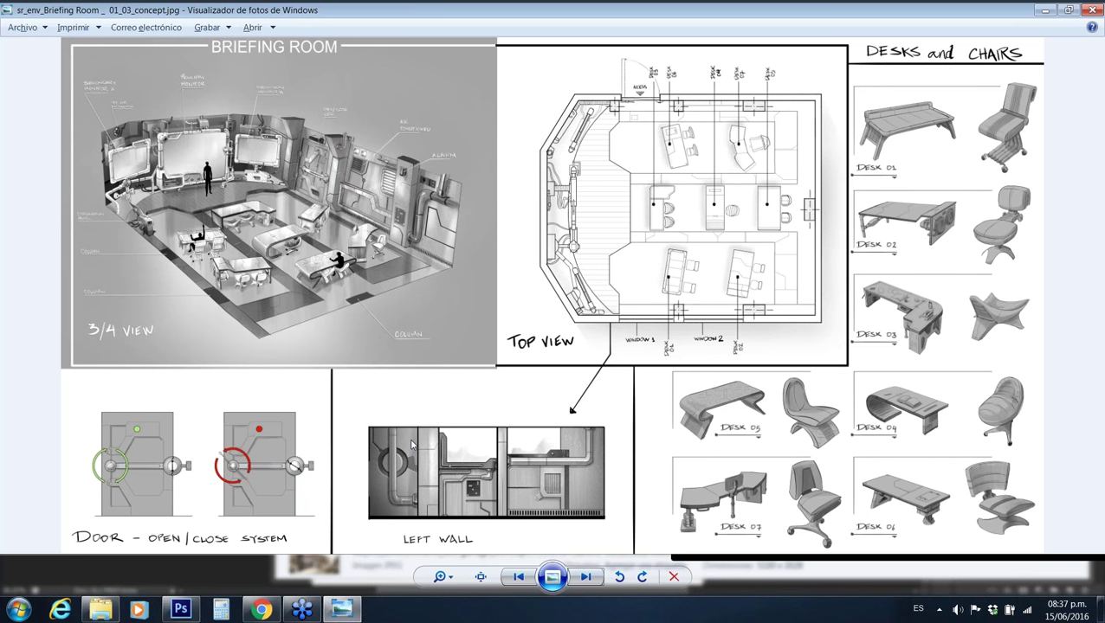
pyautogui.press('Right')
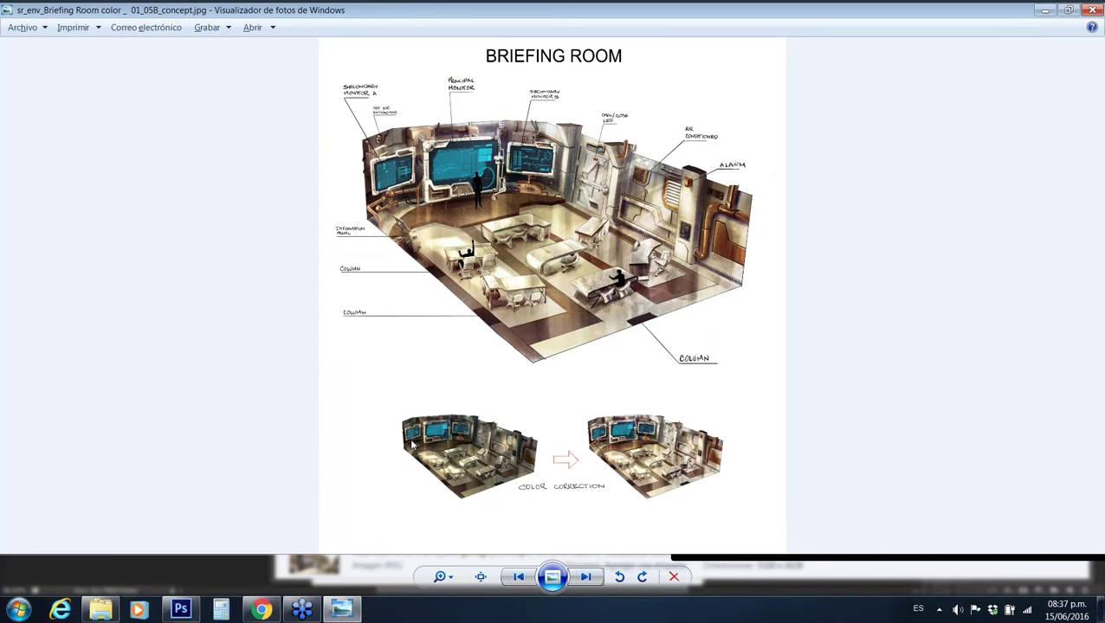
pyautogui.press('Right')
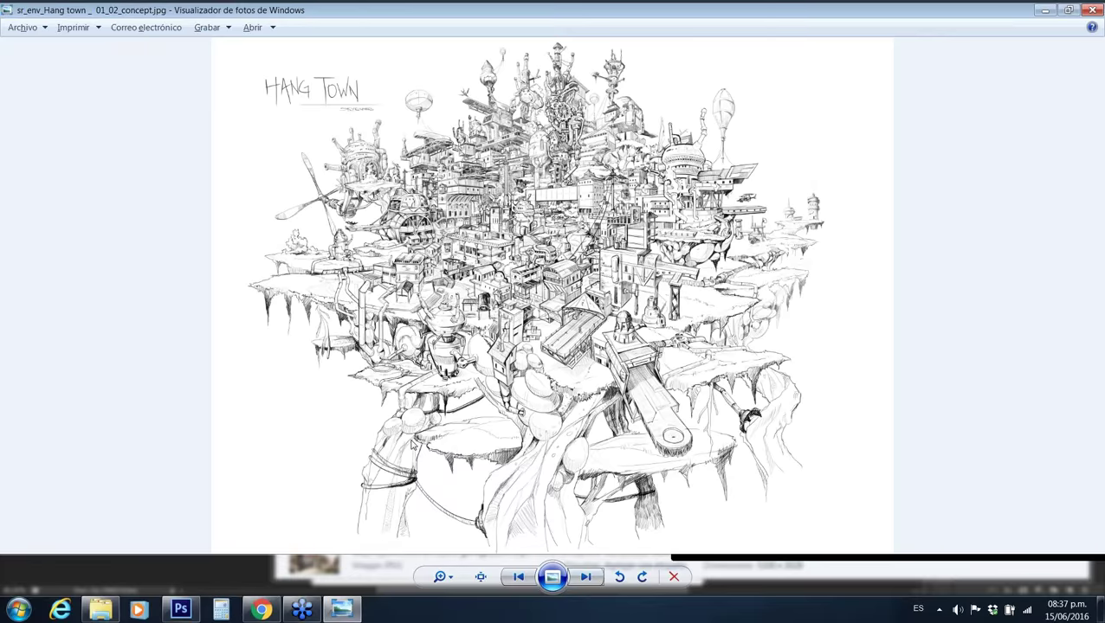
# Zoom into the Hang town sketch, view Lei's Garage, then close Photo Viewer
pyautogui.scroll(3, 413, 443)
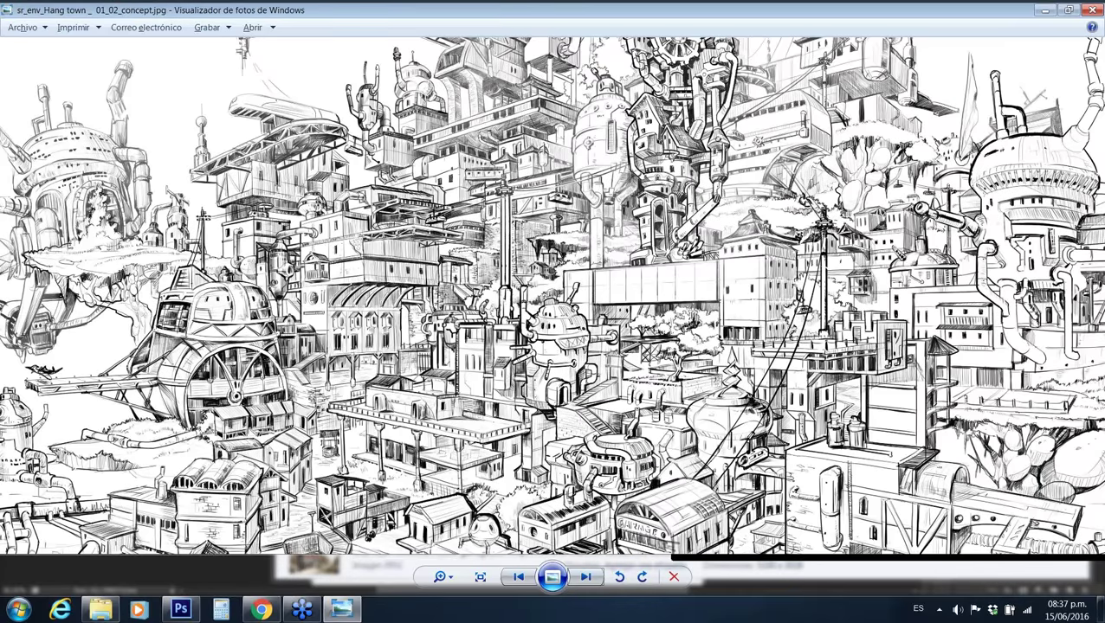
pyautogui.press('Right')
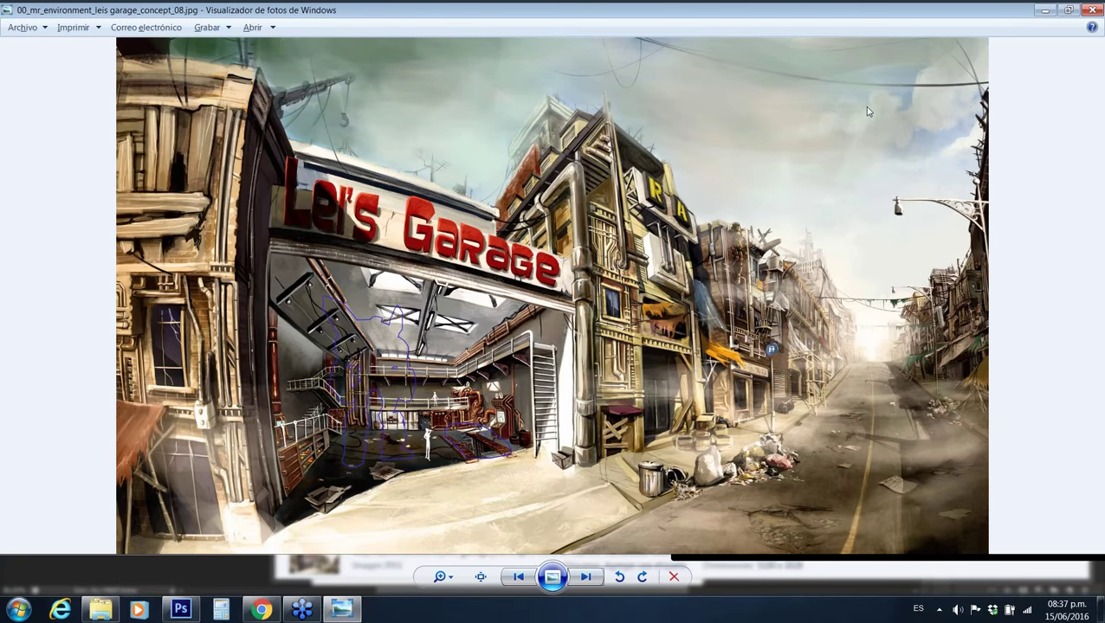
pyautogui.press('Escape')
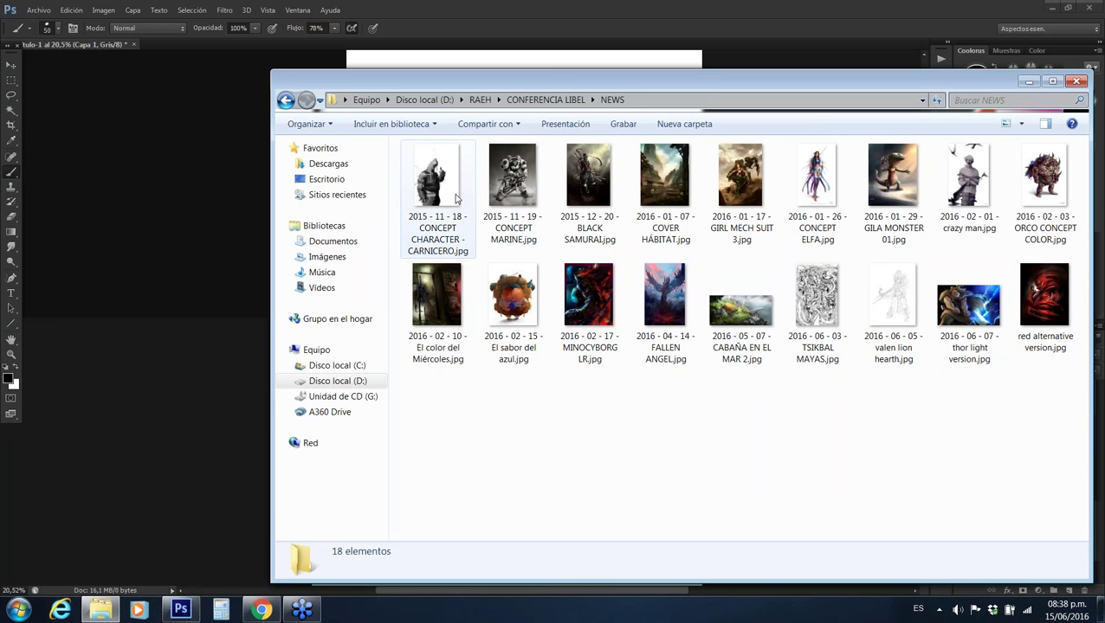
# Open 2015 - 11 - 18 - CONCEPT CHARACTER - CARNICERO.jpg from the NEWS folder
pyautogui.click(455, 196)
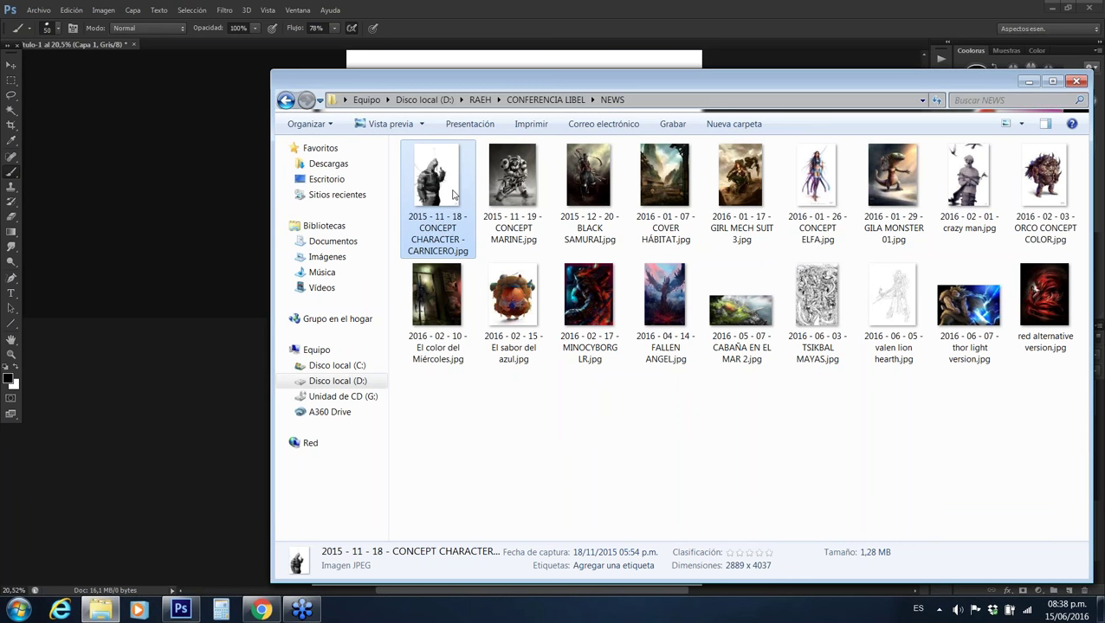
pyautogui.doubleClick(454, 196)
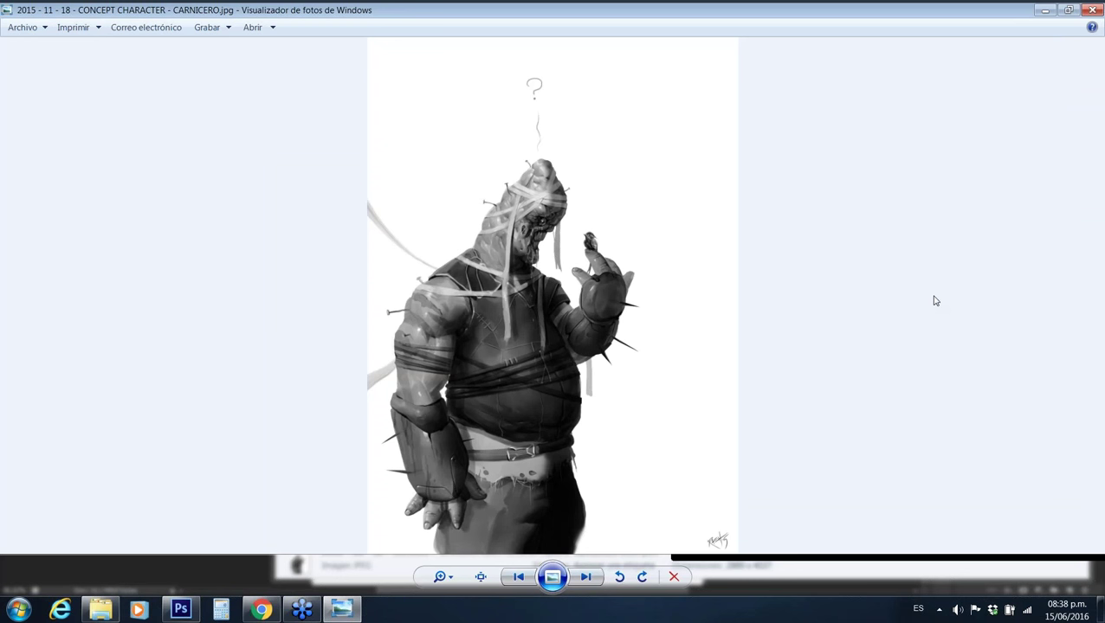
# Step through CONCEPT MARINE, BLACK SAMURAI and COVER HÁBITAT to GIRL MECH SUIT 3.jpg
pyautogui.press('Right')
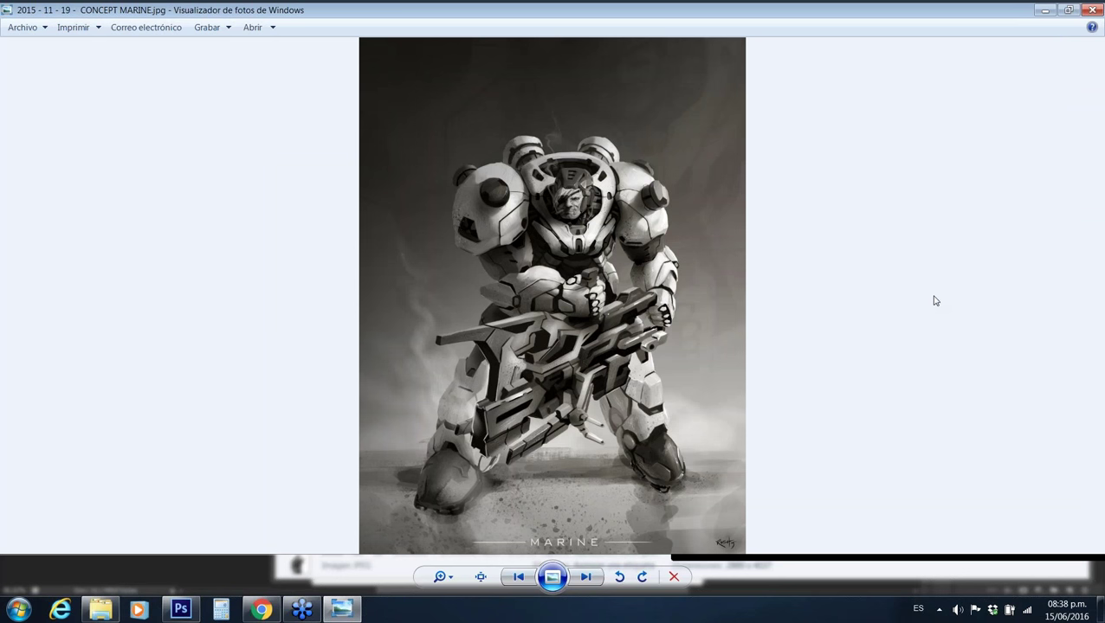
pyautogui.press('Right')
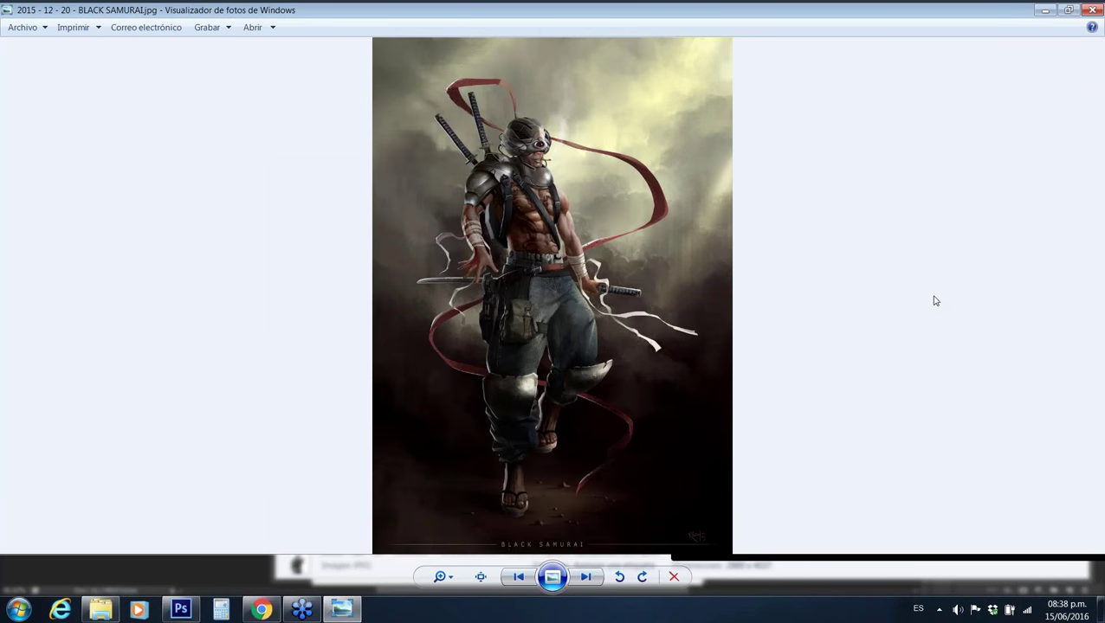
pyautogui.press('Right')
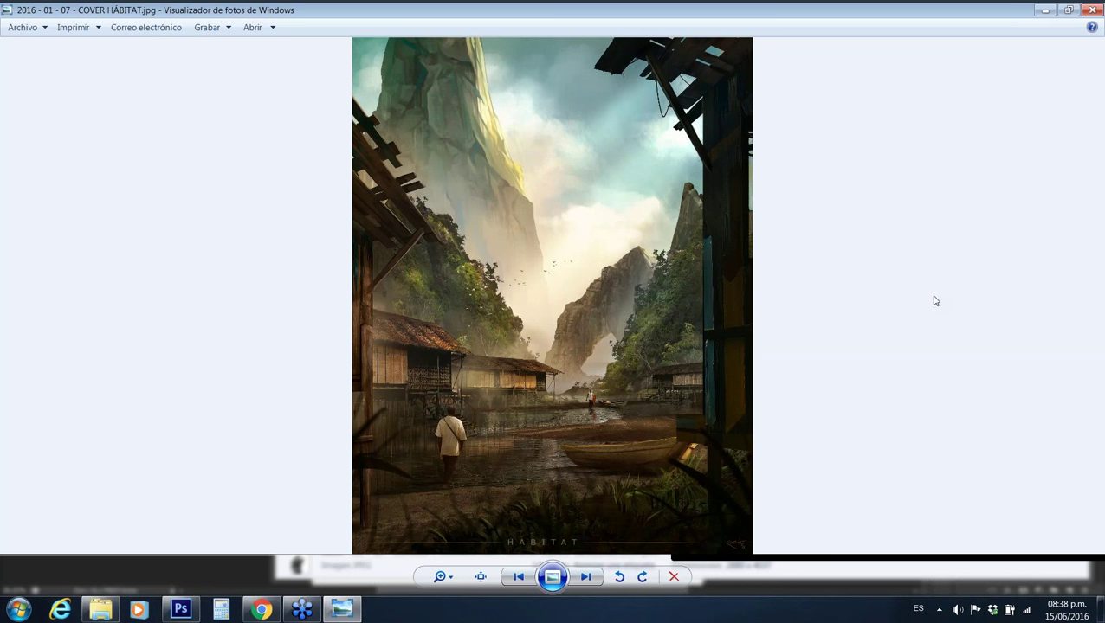
pyautogui.press('Right')
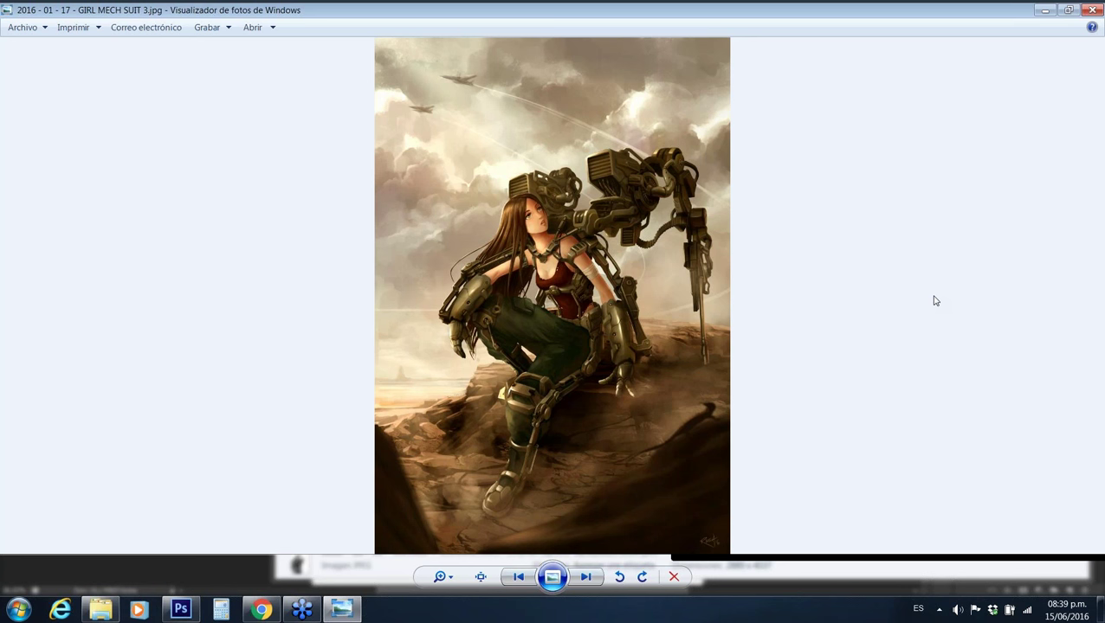
# Advance five images, from CONCEPT ELFA through ORCO CONCEPT COLOR to El color del Miércoles
pyautogui.press('Right')
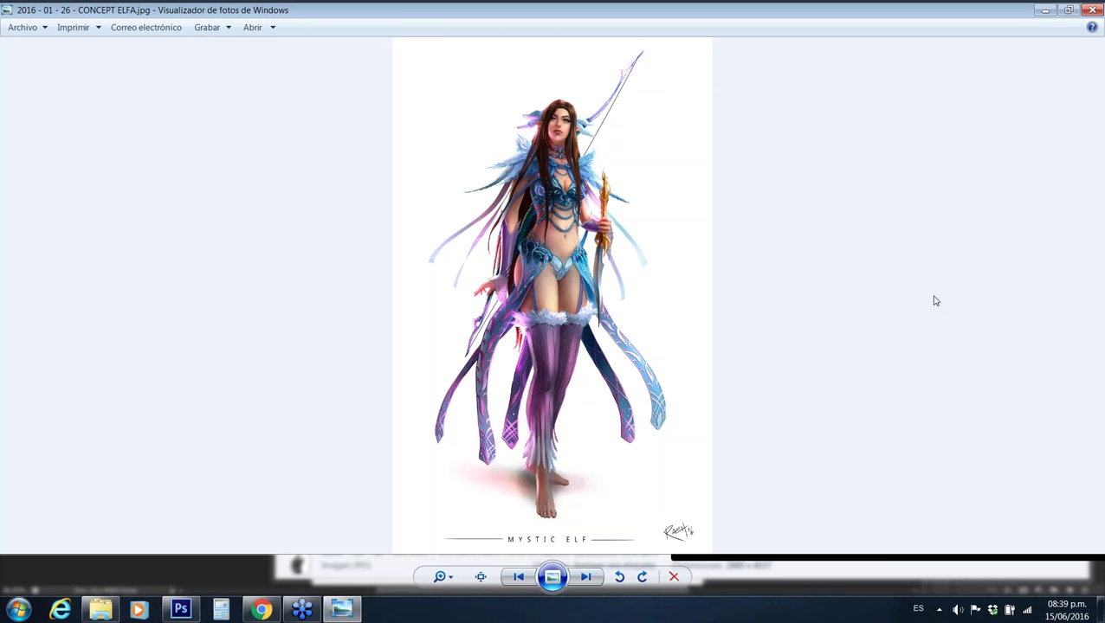
pyautogui.press('Right')
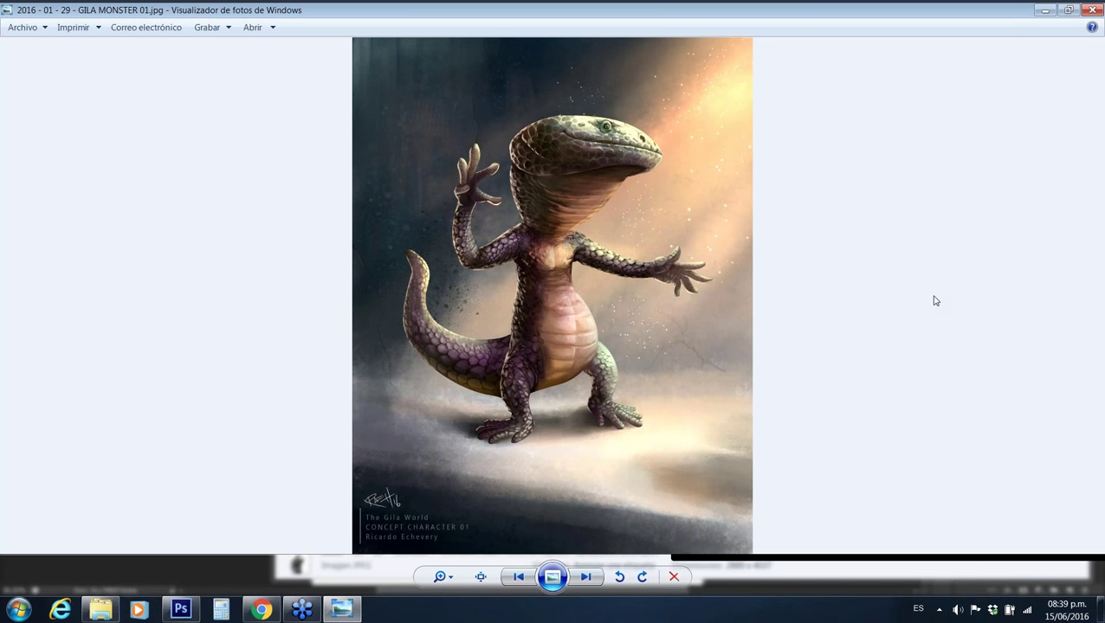
pyautogui.press('Right')
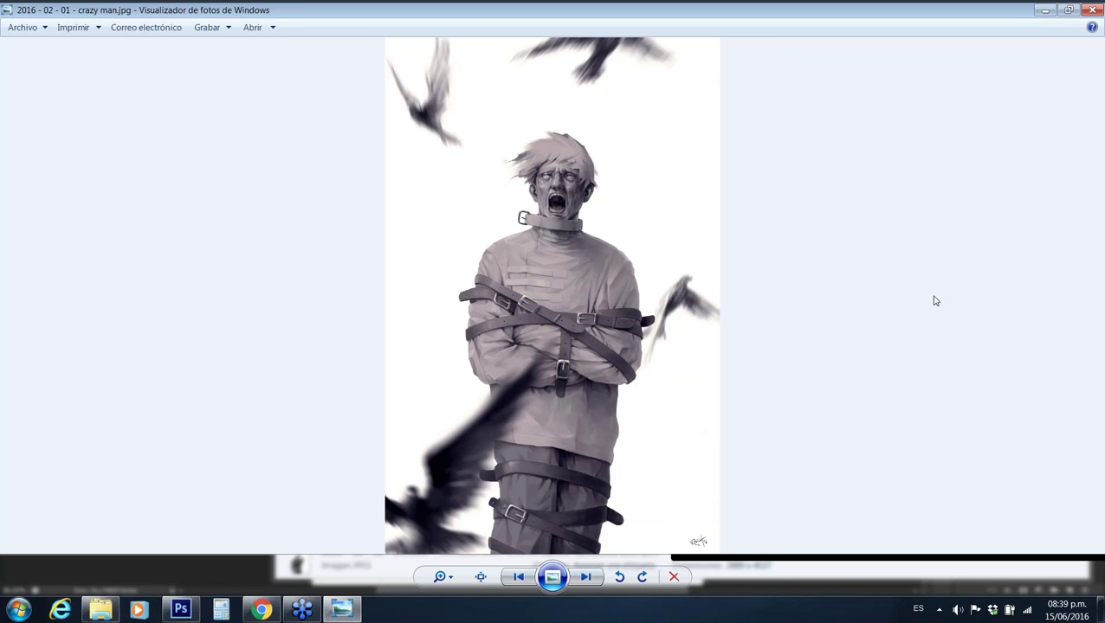
pyautogui.press('Right')
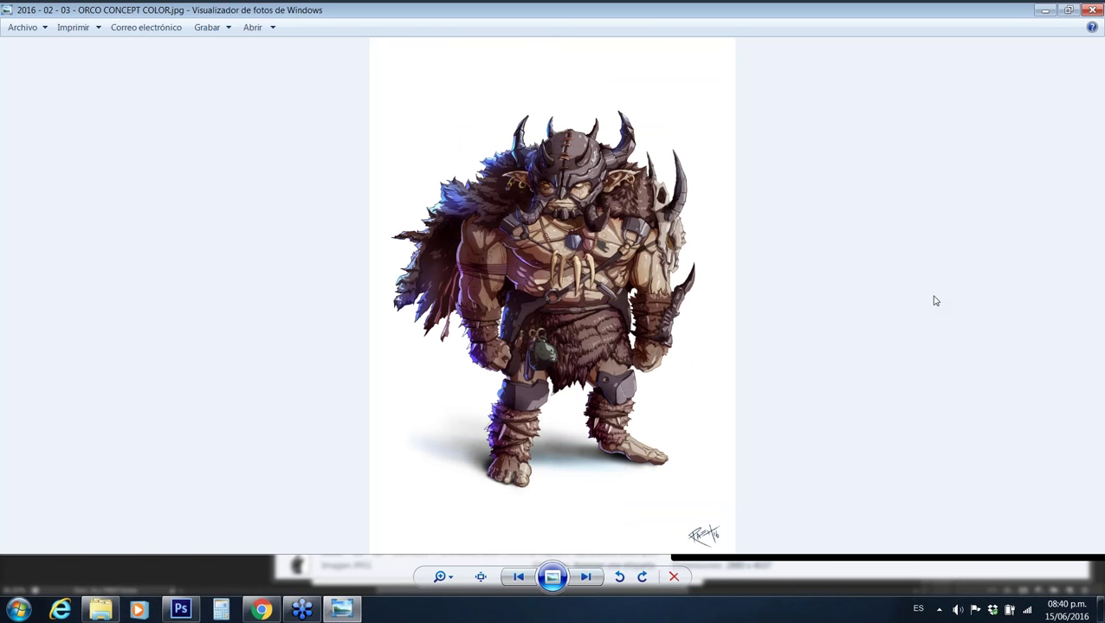
pyautogui.press('Right')
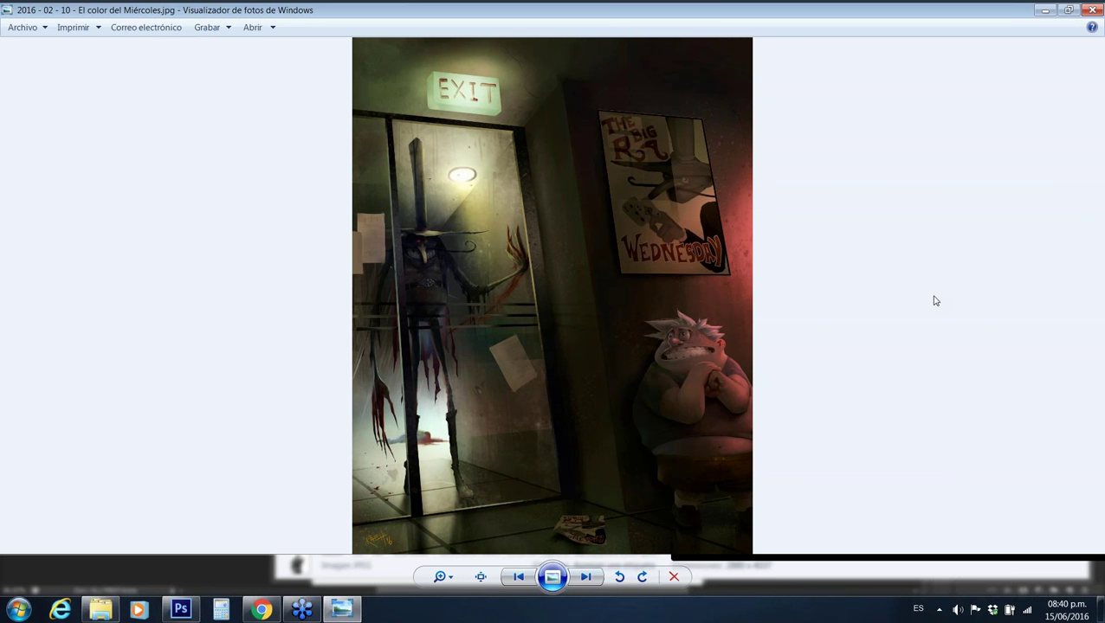
# Page through El sabor del azul, MINOCYBORG LR and FALLEN ANGEL, then bring up the GoToWebinar page in Chrome
pyautogui.press('Right')
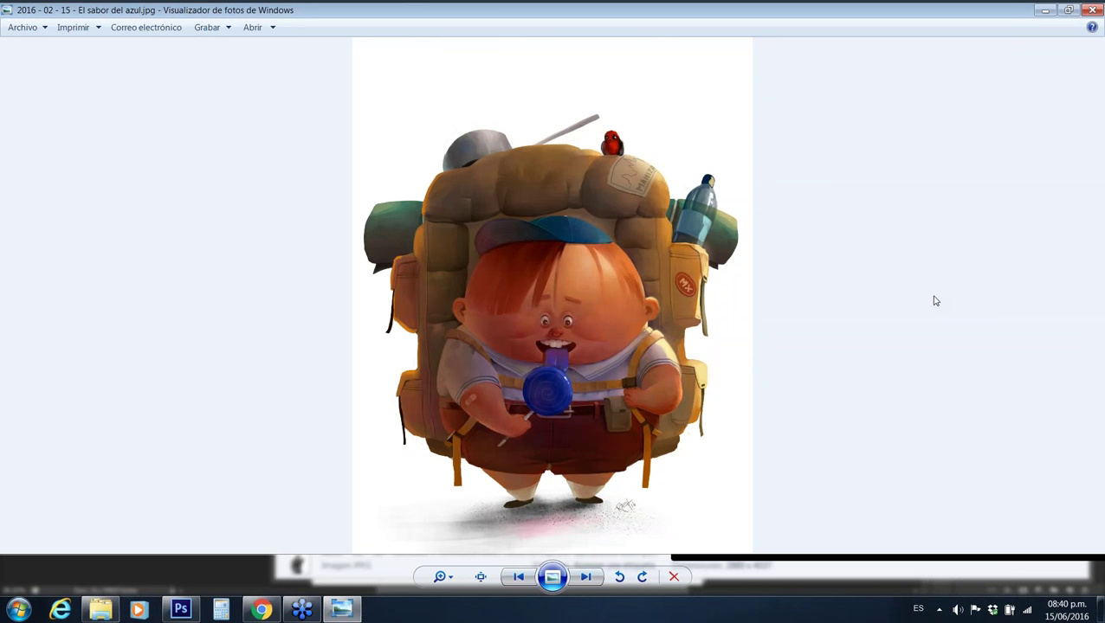
pyautogui.press('Right')
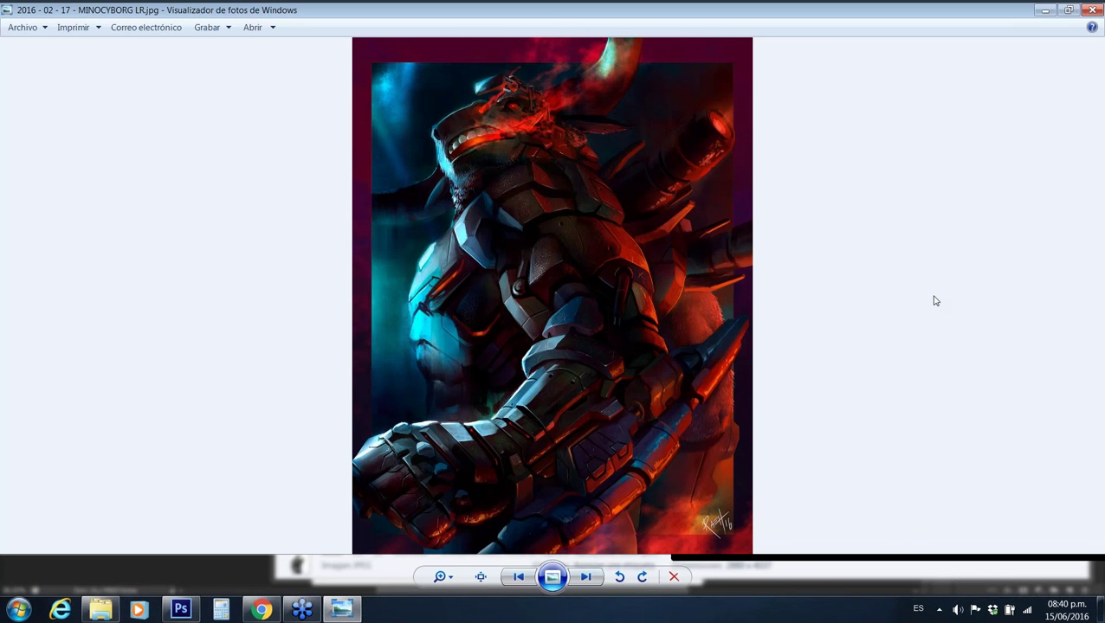
pyautogui.press('Right')
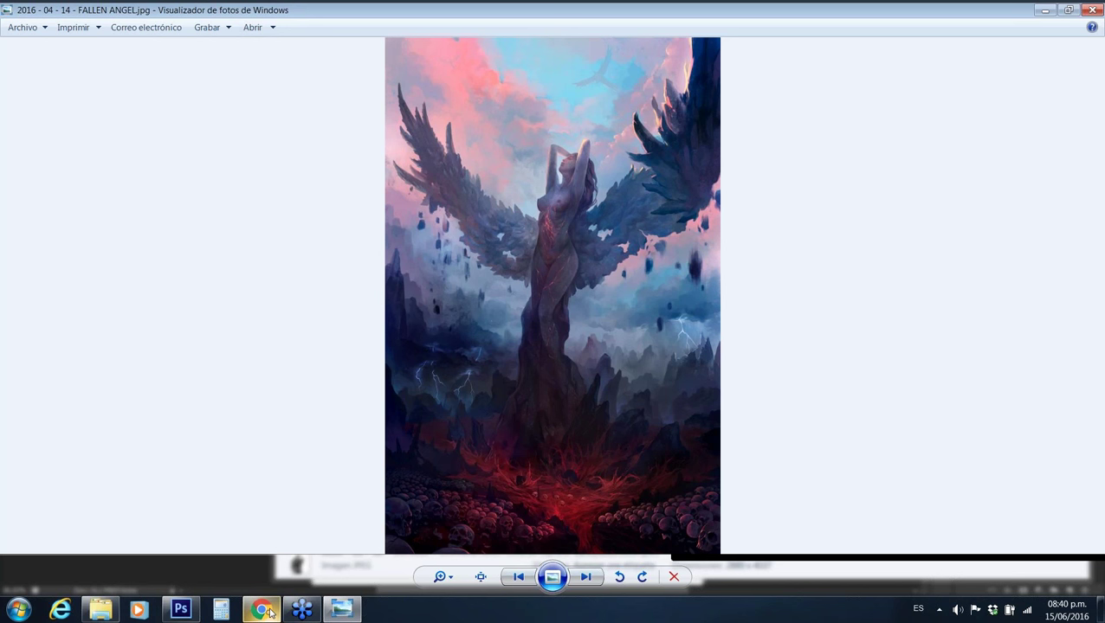
pyautogui.click(262, 611)
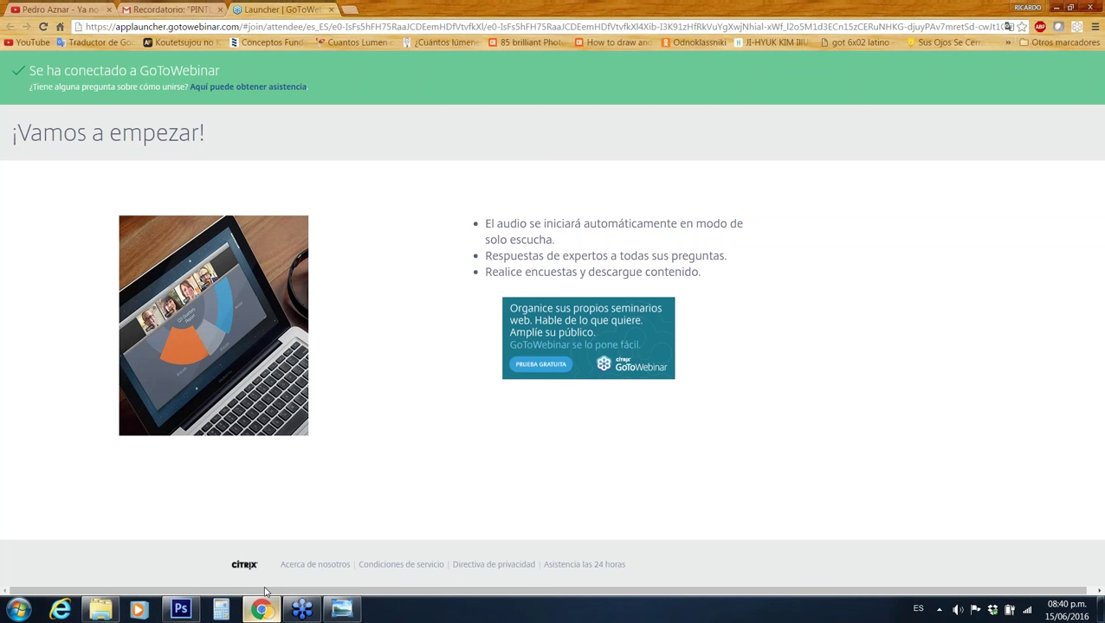
# Search Google in a new tab for ArtStation plus the artist's handle, correcting the misspelled query
pyautogui.click(349, 10)
pyautogui.write('artasta')
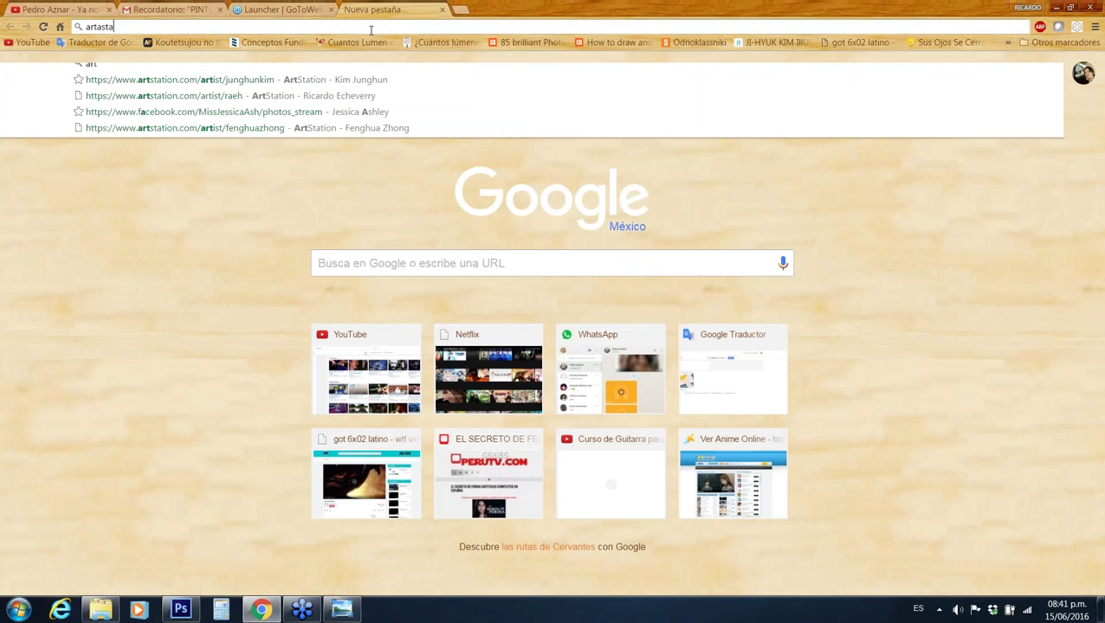
pyautogui.write('tion raeh')
pyautogui.press('Return')
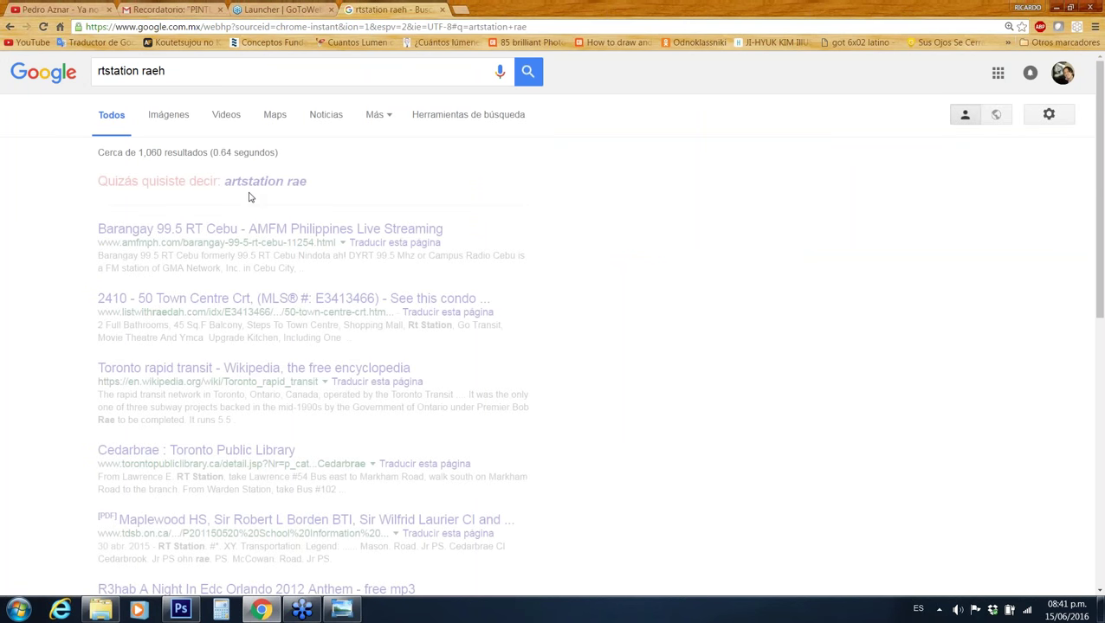
pyautogui.press('Home')
pyautogui.write('a')
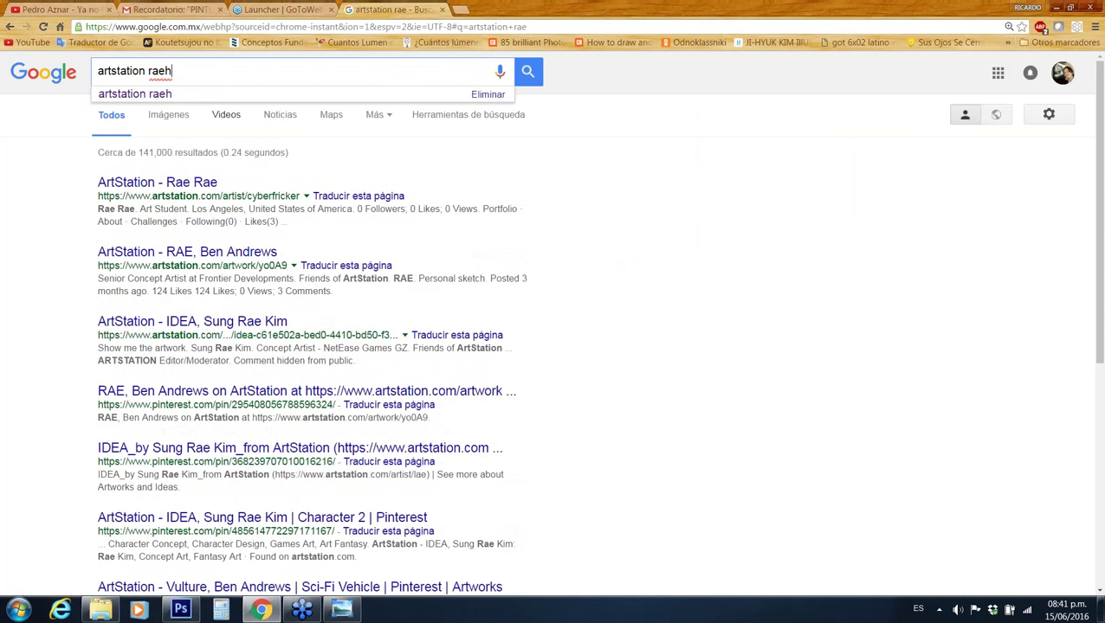
pyautogui.press('Return')
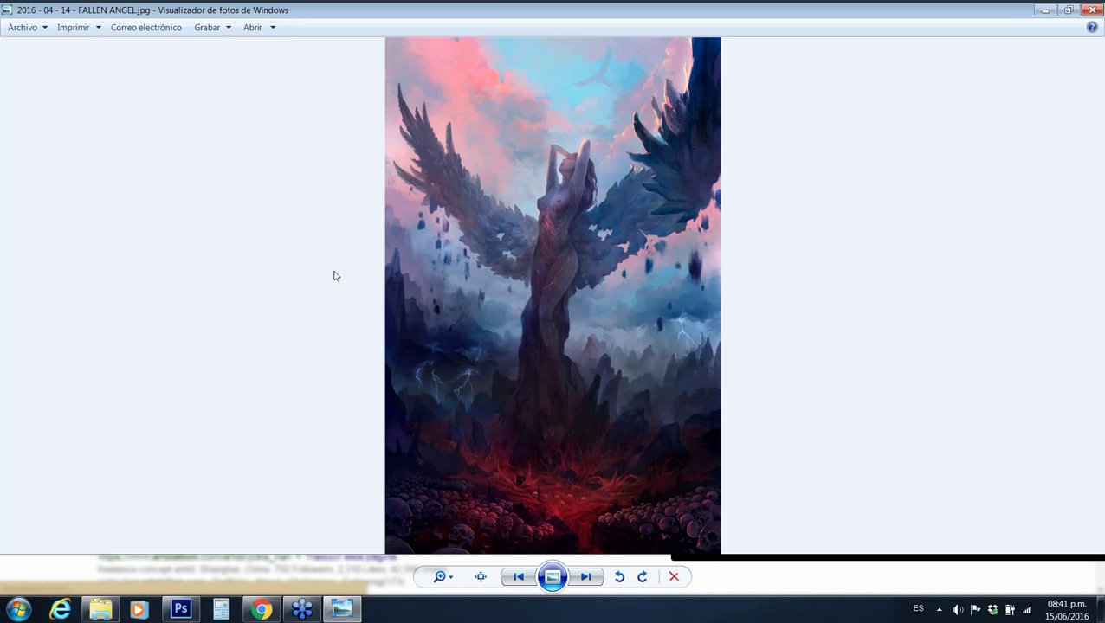
# Page past CABAÑA EN EL MAR 2 and TSIKBAL MAYAS to valen lion hearth.jpg
pyautogui.press('Right')
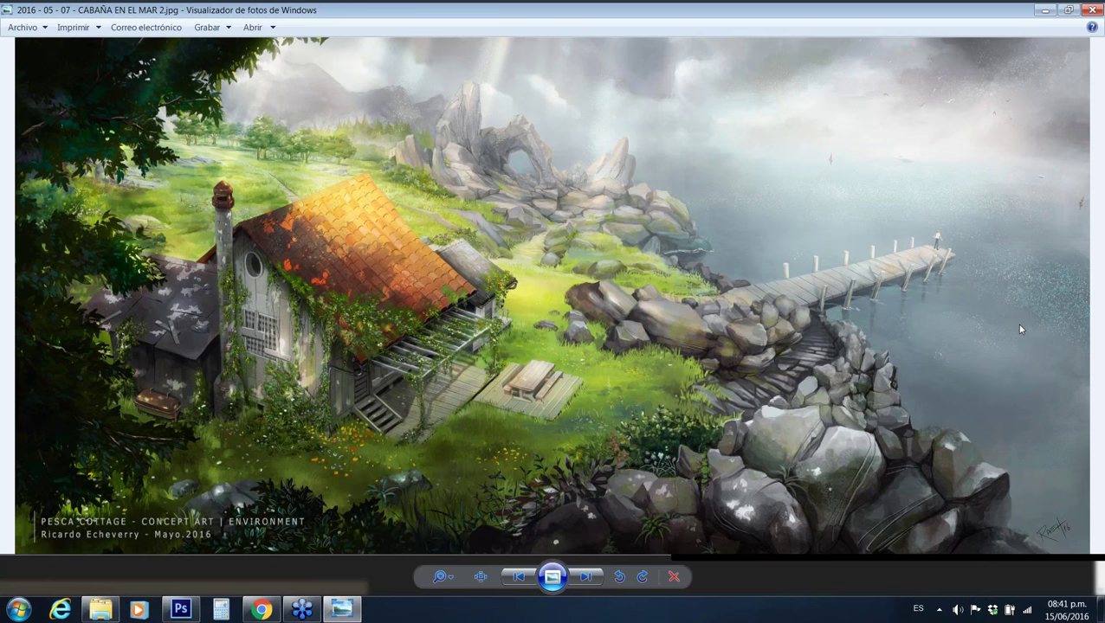
pyautogui.press('Right')
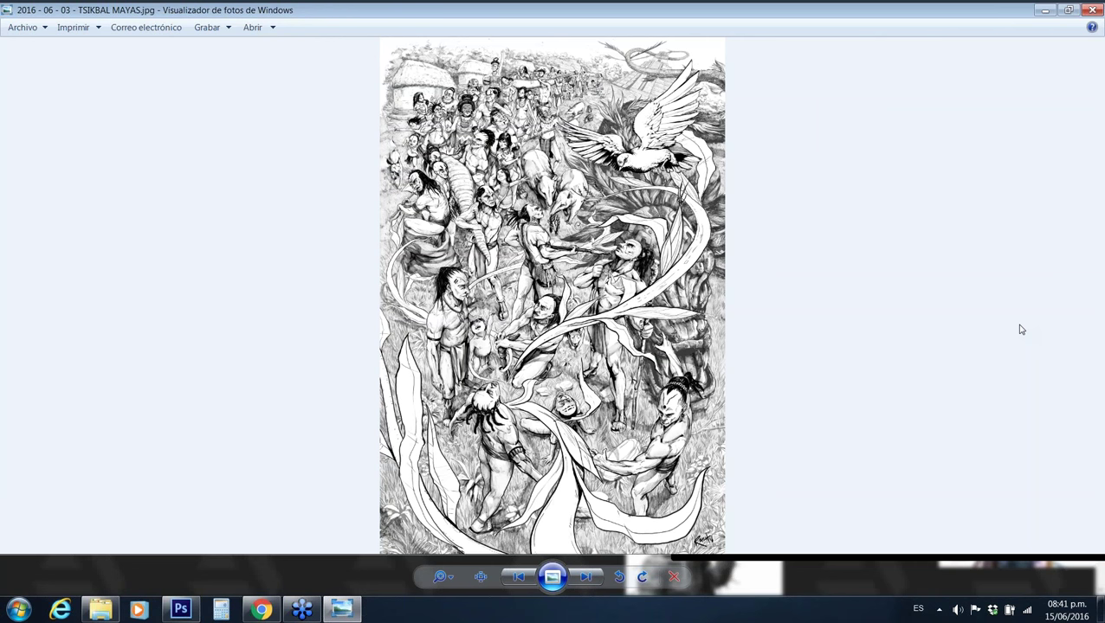
pyautogui.press('Right')
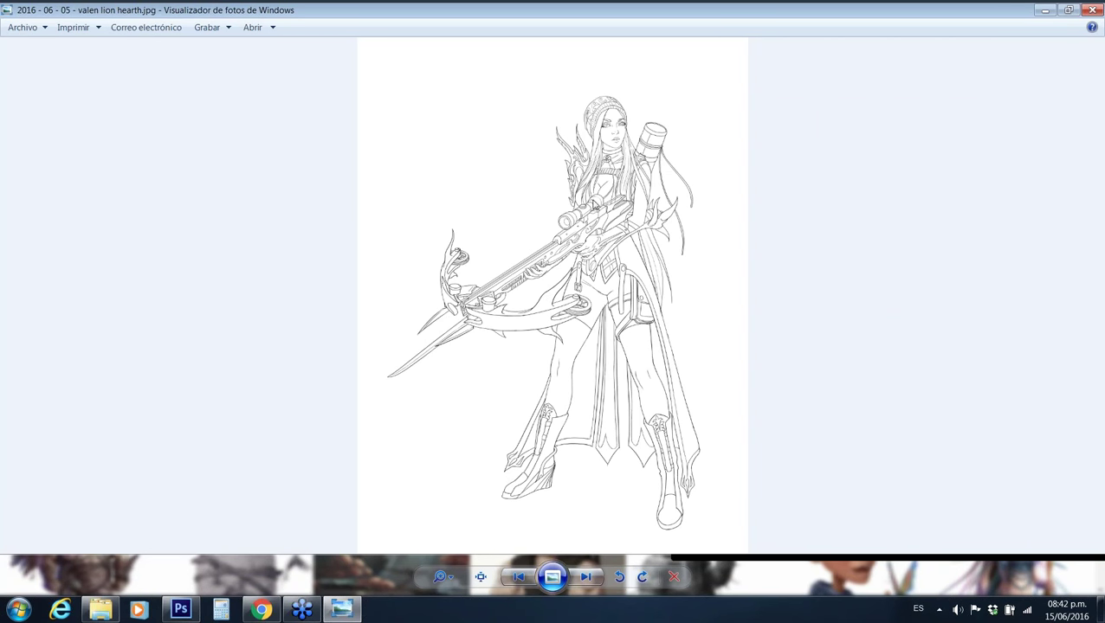
# Zoom into the crossbow drawing, then page through both Thor images to CARNICERO
pyautogui.scroll(-1, 606, 181)
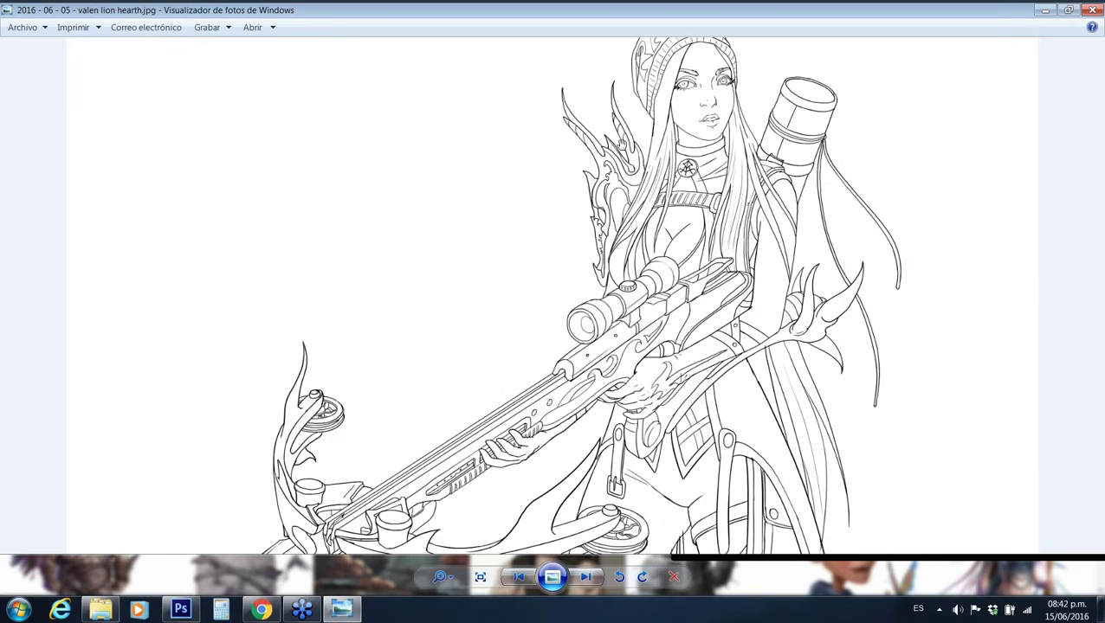
pyautogui.scroll(-1, 620, 141)
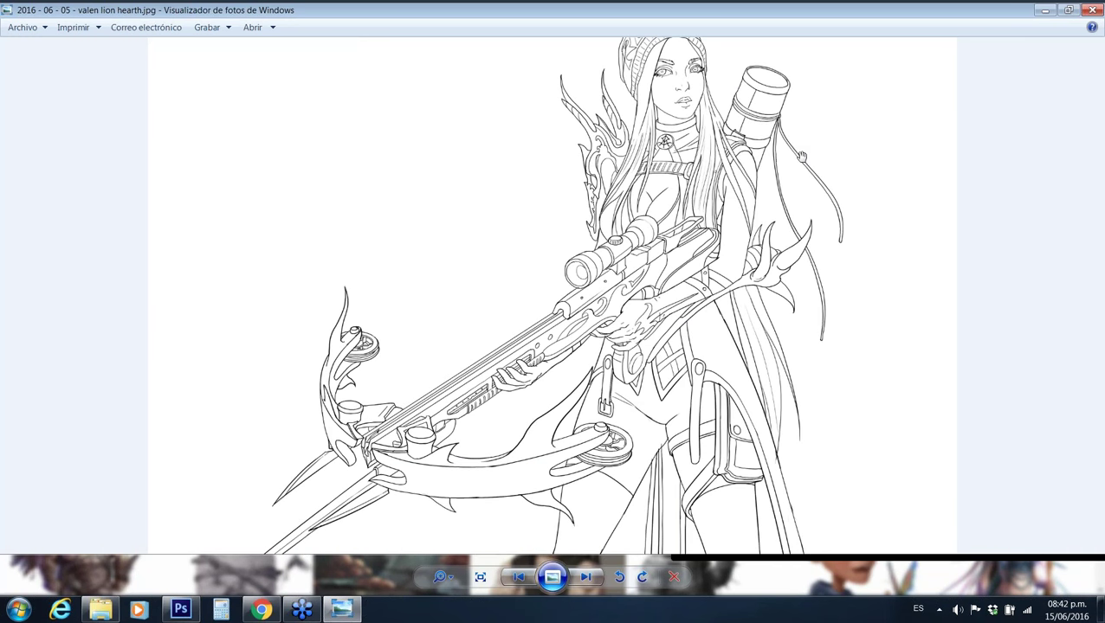
pyautogui.press('Right')
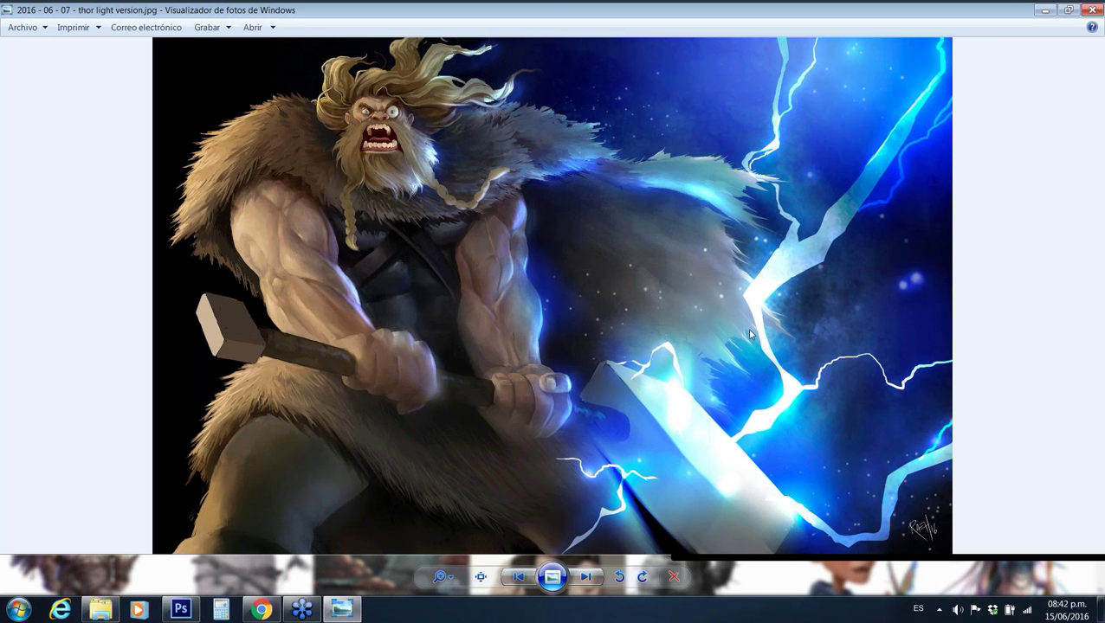
pyautogui.press('Right')
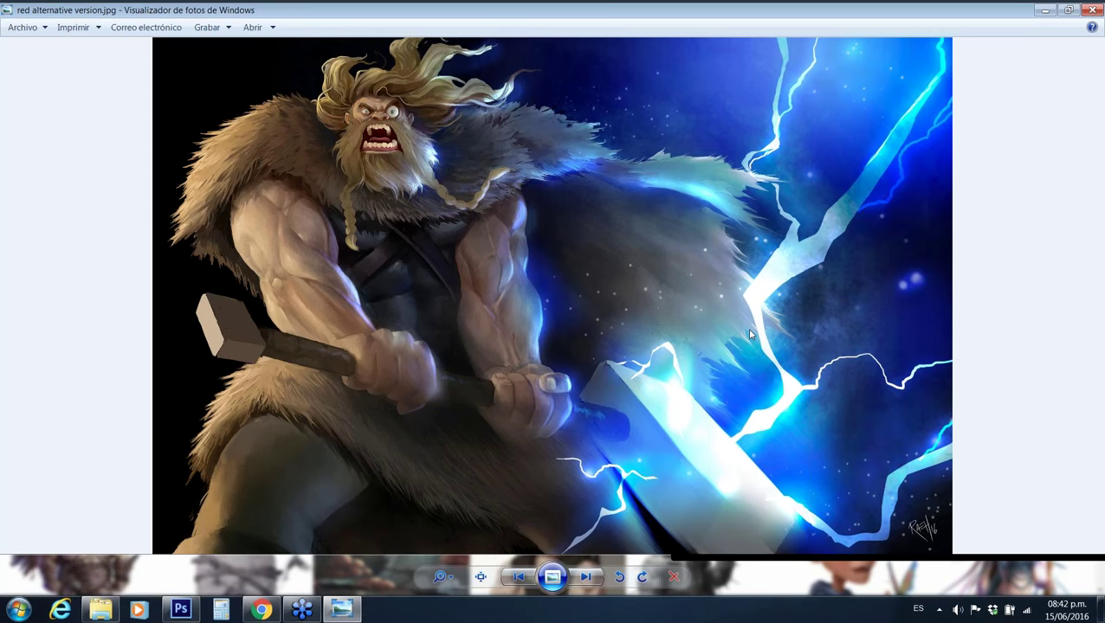
pyautogui.press('Right')
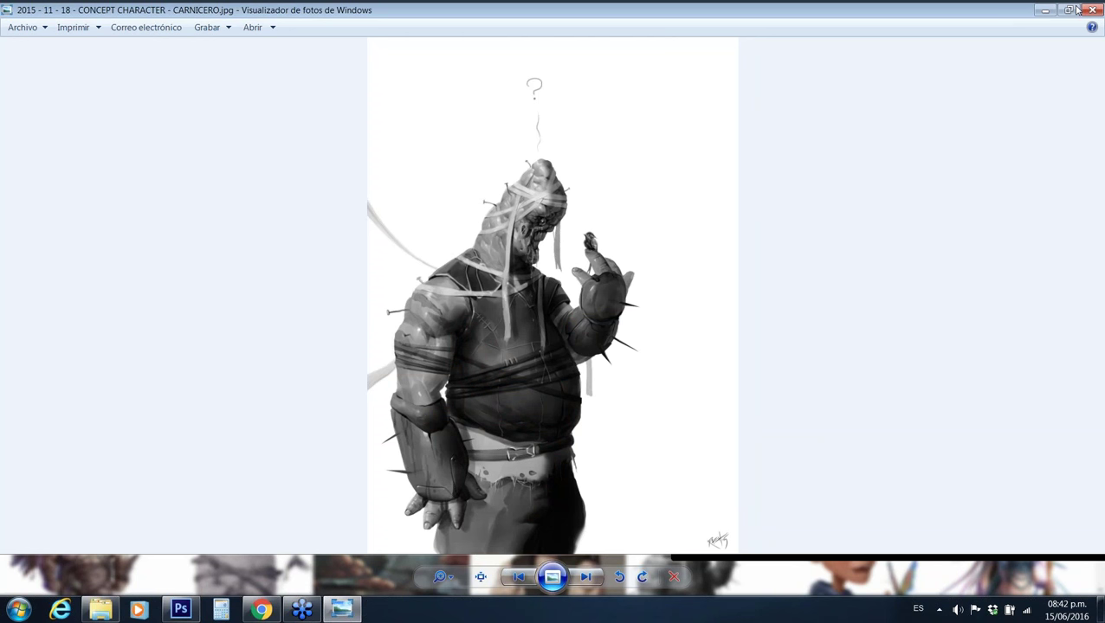
# Close Windows Photo Viewer, browse the ArtStation portfolio grid, and return to Photoshop
pyautogui.click(1076, 9)
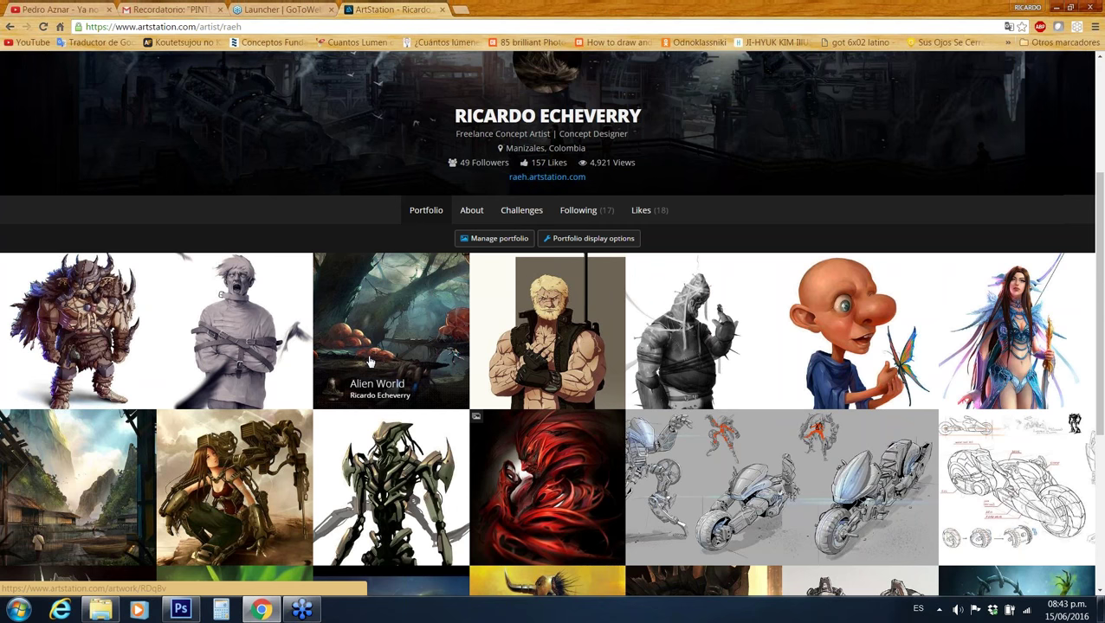
pyautogui.scroll(-1, 370, 362)
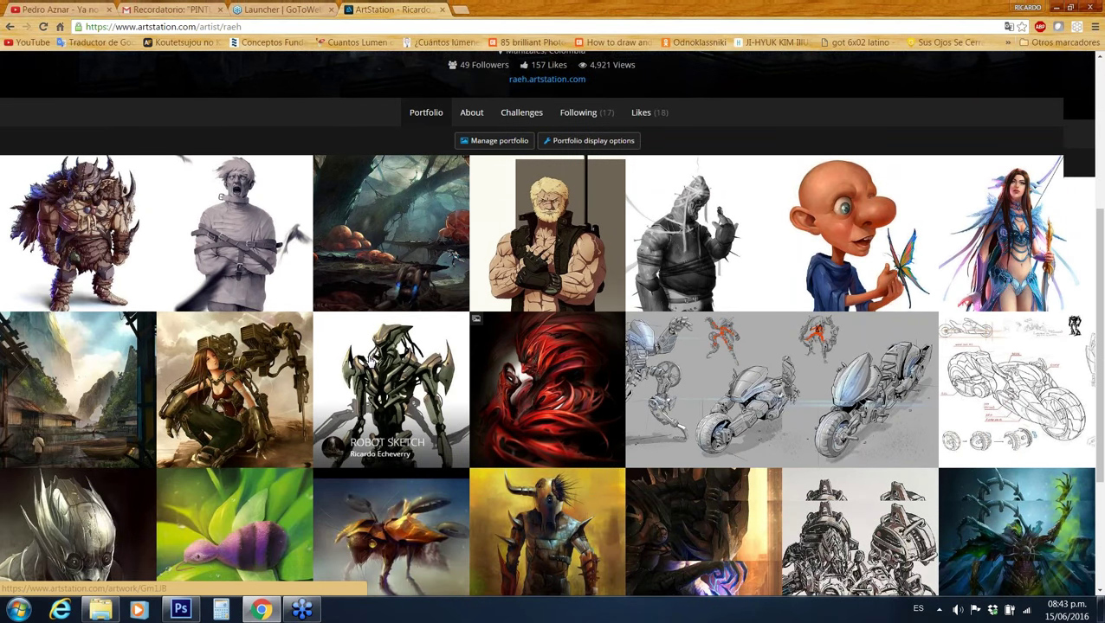
pyautogui.scroll(1, 371, 362)
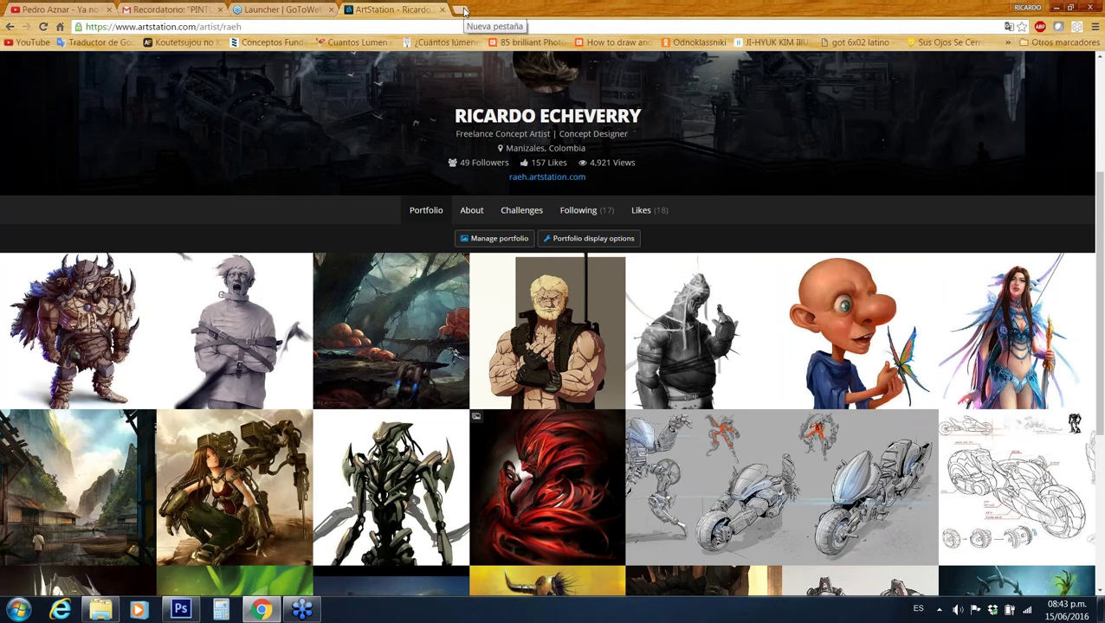
pyautogui.click(189, 613)
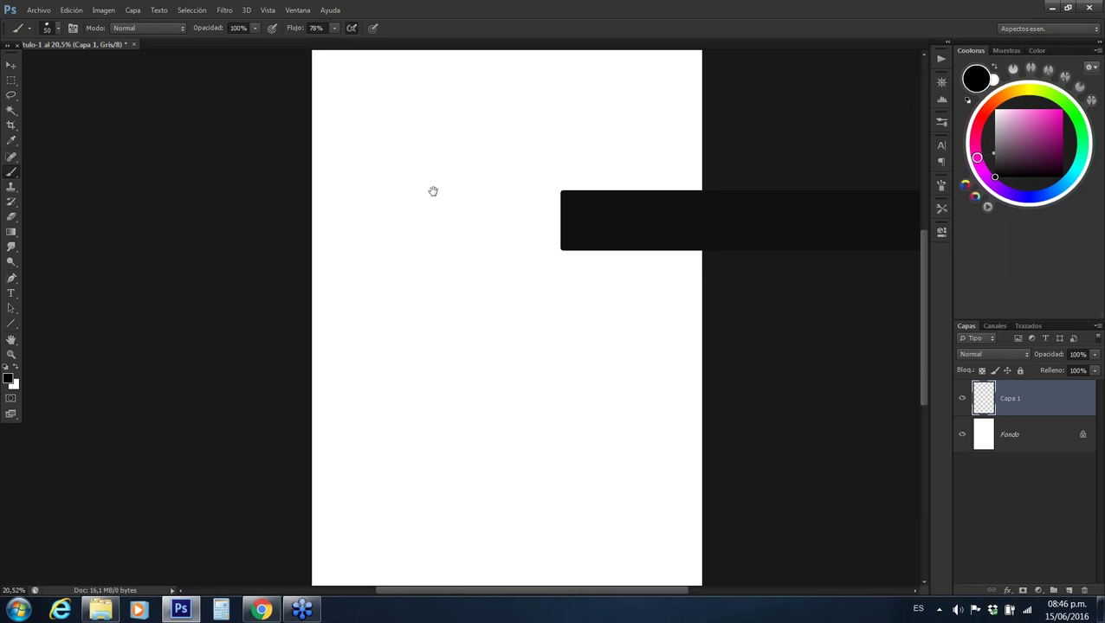
# Switch to full screen with menu bar, zoom the canvas to fill the window, and select the Brush
pyautogui.press('z')
pyautogui.scroll(-2, 447, 207)
pyautogui.scroll(1, 738, 151)
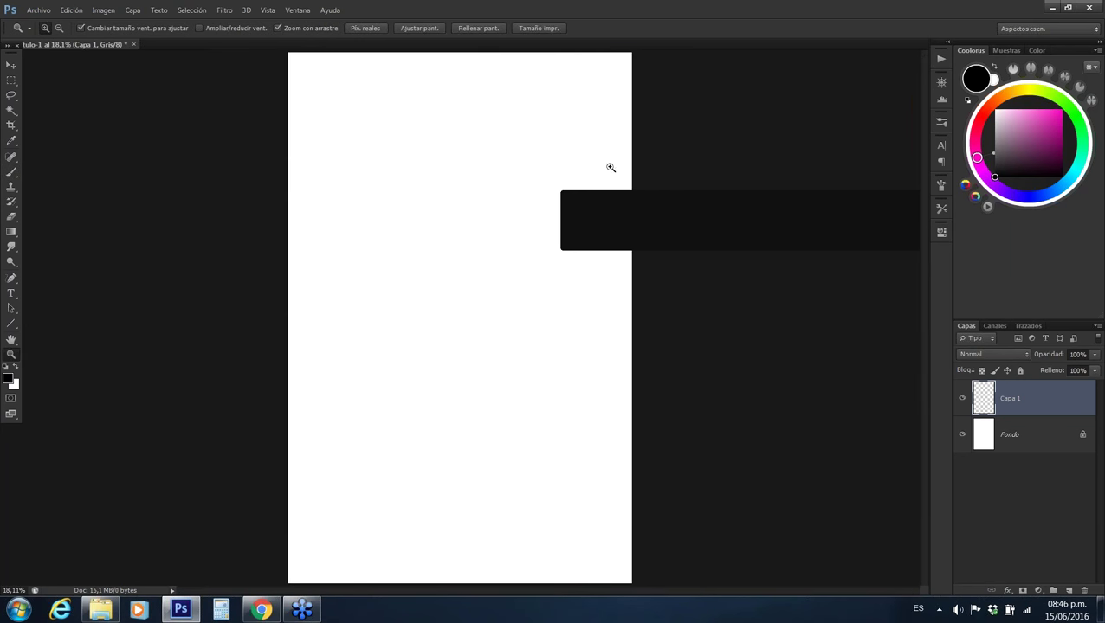
pyautogui.press('f')
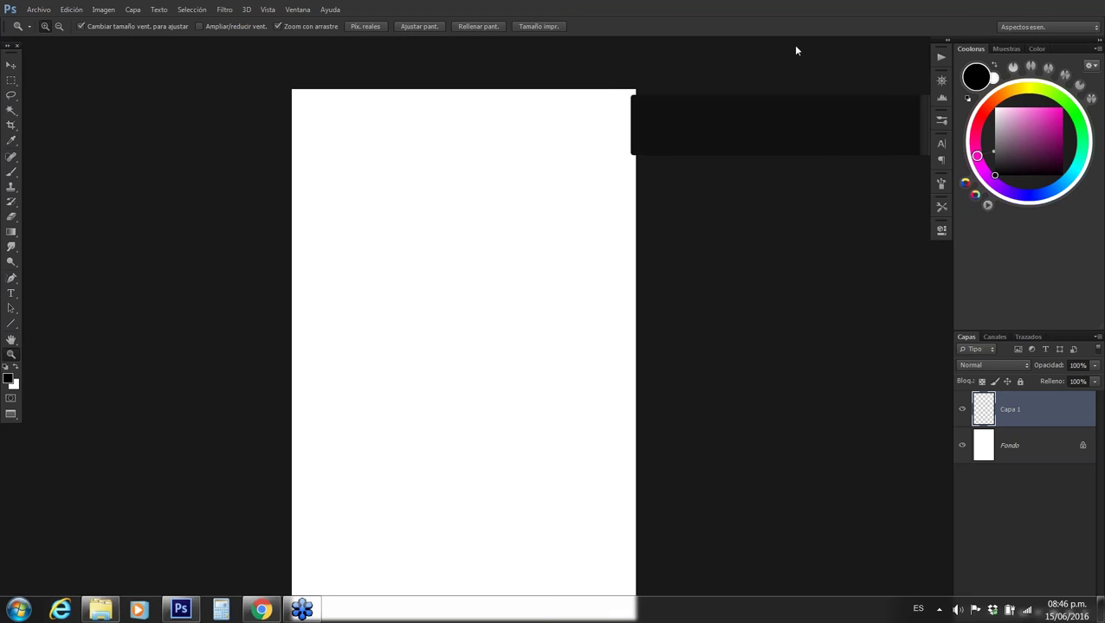
pyautogui.moveTo(488, 244)
pyautogui.mouseDown()
pyautogui.moveTo(501, 248)
pyautogui.moveTo(496, 338)
pyautogui.mouseUp()
pyautogui.press('b')
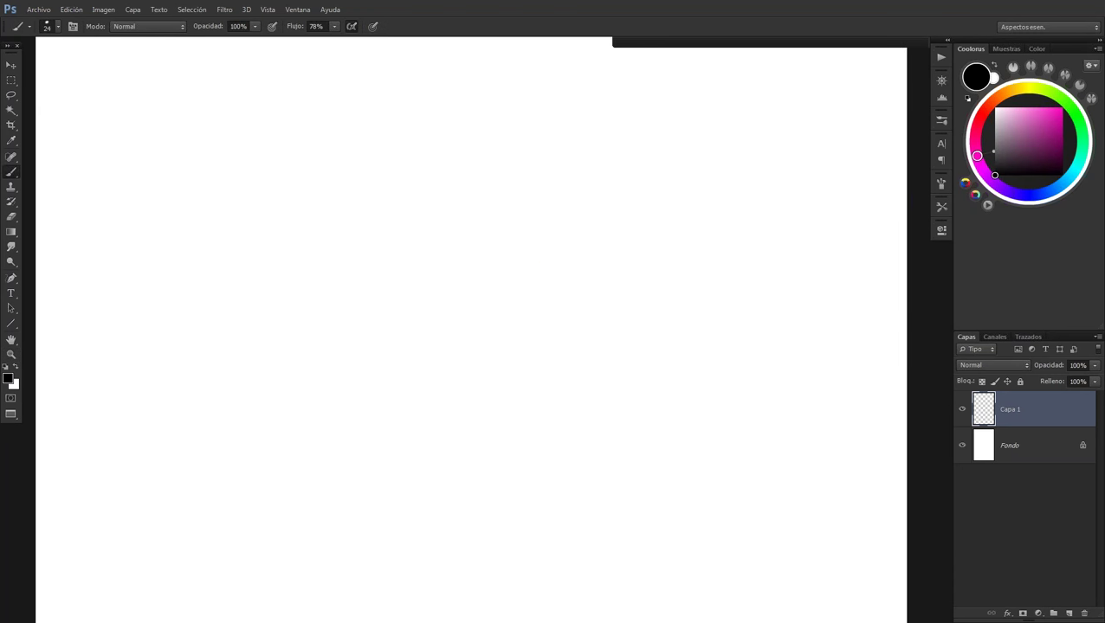
pyautogui.press('z')
pyautogui.click(477, 294)
pyautogui.press('b')
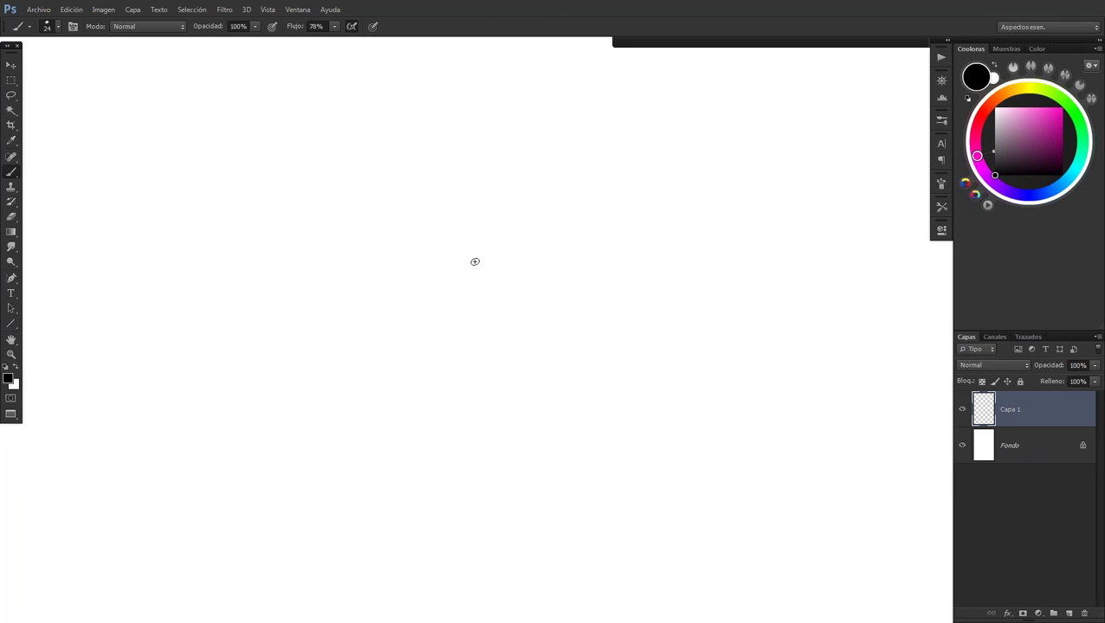
# Draw the eye's thickened upper lid arc and the brow above it
pyautogui.moveTo(466, 236)
pyautogui.mouseDown()
pyautogui.moveTo(492, 242)
pyautogui.moveTo(466, 235)
pyautogui.mouseUp()
pyautogui.moveTo(467, 235); pyautogui.dragTo(492, 243)
pyautogui.moveTo(467, 236); pyautogui.dragTo(493, 237)
pyautogui.moveTo(485, 210)
pyautogui.mouseDown()
pyautogui.moveTo(503, 234)
pyautogui.moveTo(484, 212)
pyautogui.mouseUp()
# Add small marks below the eye and nose and extend the mouth line, undoing the chin stroke
pyautogui.moveTo(503, 275)
pyautogui.mouseDown()
pyautogui.moveTo(523, 276)
pyautogui.moveTo(497, 276)
pyautogui.mouseUp()
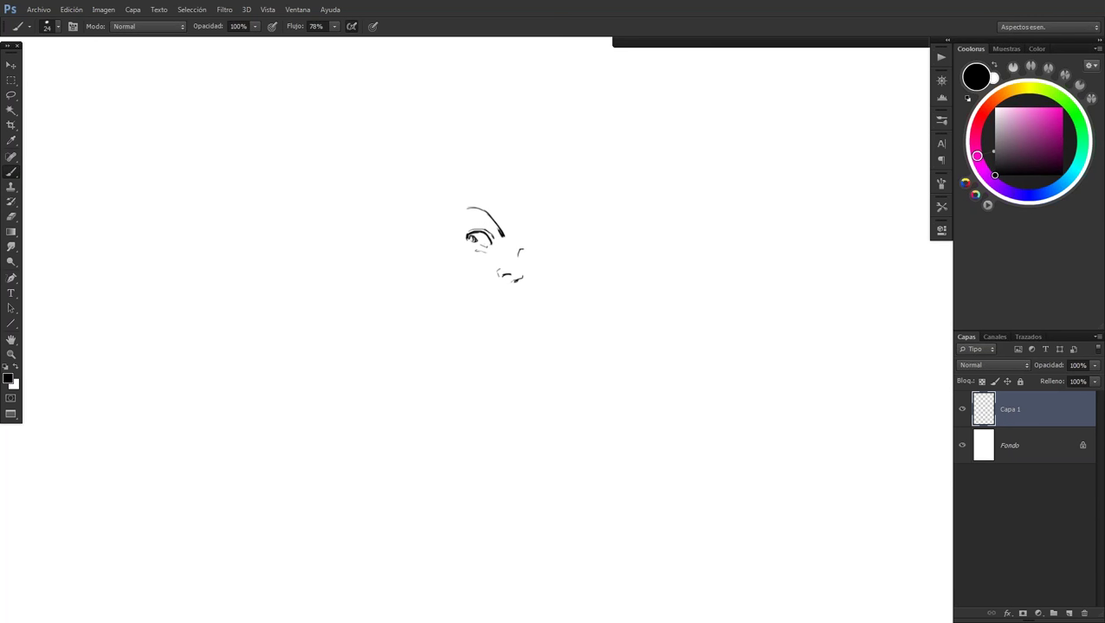
pyautogui.moveTo(501, 286); pyautogui.dragTo(506, 289)
pyautogui.moveTo(494, 285)
pyautogui.mouseDown()
pyautogui.moveTo(462, 303)
pyautogui.moveTo(478, 322)
pyautogui.moveTo(480, 289)
pyautogui.mouseUp()
pyautogui.hotkey('ctrl', 'z')
# Draw the open mouth's outline and inner lower line, re-centring the face as needed
pyautogui.moveTo(502, 288); pyautogui.dragTo(507, 299)
pyautogui.moveTo(463, 302); pyautogui.dragTo(486, 324)
pyautogui.moveTo(540, 303); pyautogui.dragTo(641, 329)
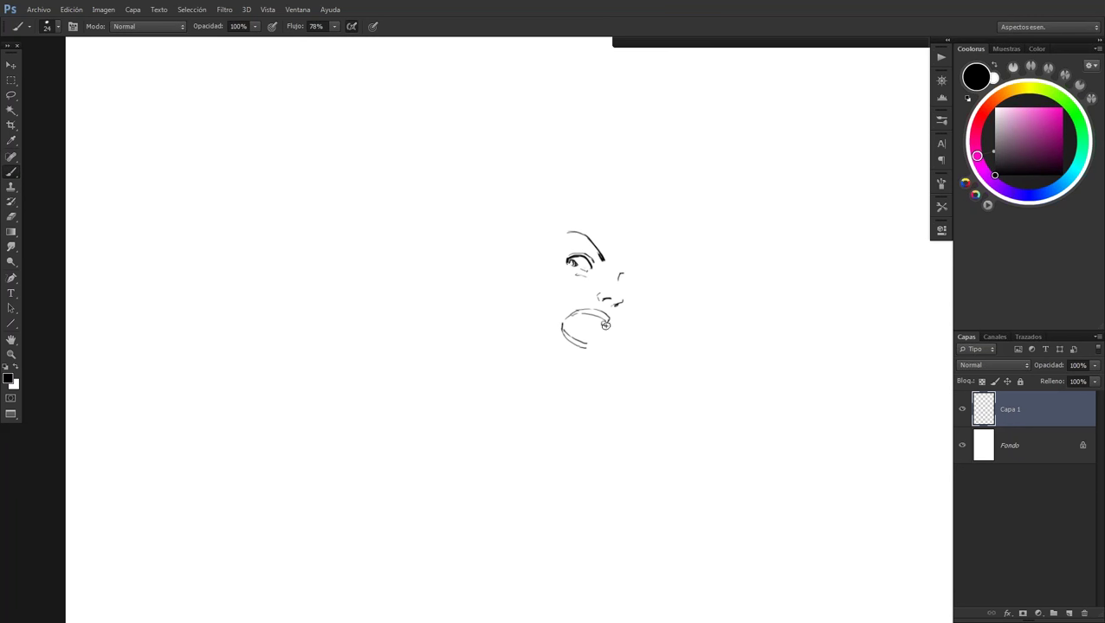
pyautogui.moveTo(594, 345); pyautogui.dragTo(604, 324)
pyautogui.moveTo(601, 351); pyautogui.dragTo(598, 341)
pyautogui.moveTo(575, 330); pyautogui.dragTo(589, 341)
# Redraw the nostril as a curve and add darkened ear strokes beside the nose
pyautogui.moveTo(599, 291); pyautogui.dragTo(597, 301)
pyautogui.moveTo(602, 276); pyautogui.dragTo(589, 268)
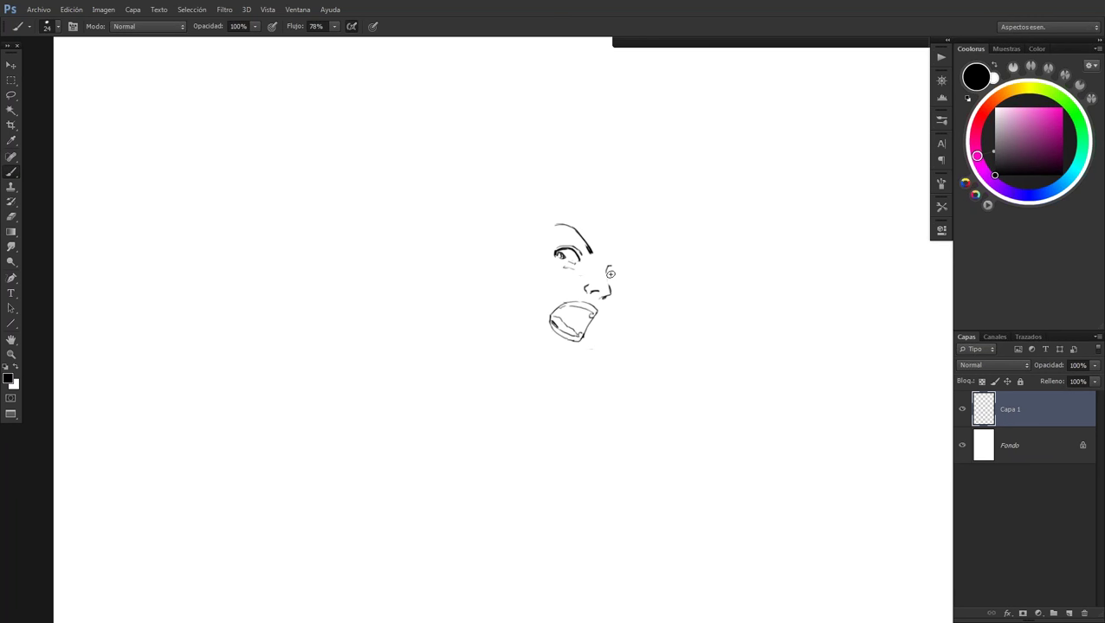
pyautogui.moveTo(612, 271); pyautogui.dragTo(618, 286)
pyautogui.moveTo(611, 272); pyautogui.dragTo(616, 284)
pyautogui.moveTo(611, 269)
pyautogui.mouseDown()
pyautogui.moveTo(617, 279)
pyautogui.moveTo(620, 267)
pyautogui.mouseUp()
# Shade under the eye and outline the goggles from the temple down to the nose
pyautogui.moveTo(556, 268); pyautogui.dragTo(597, 277)
pyautogui.moveTo(609, 299); pyautogui.dragTo(624, 290)
pyautogui.moveTo(546, 260); pyautogui.dragTo(543, 236)
pyautogui.moveTo(546, 233); pyautogui.dragTo(587, 247)
pyautogui.moveTo(596, 249)
pyautogui.mouseDown()
pyautogui.moveTo(622, 276)
pyautogui.moveTo(617, 293)
pyautogui.mouseUp()
pyautogui.moveTo(544, 230)
pyautogui.mouseDown()
pyautogui.moveTo(541, 256)
pyautogui.moveTo(555, 266)
pyautogui.mouseUp()
pyautogui.moveTo(536, 258); pyautogui.dragTo(537, 234)
# Draw the jaw line from the ear past the mouth and the cheek line up from the chin
pyautogui.moveTo(634, 296); pyautogui.dragTo(688, 270)
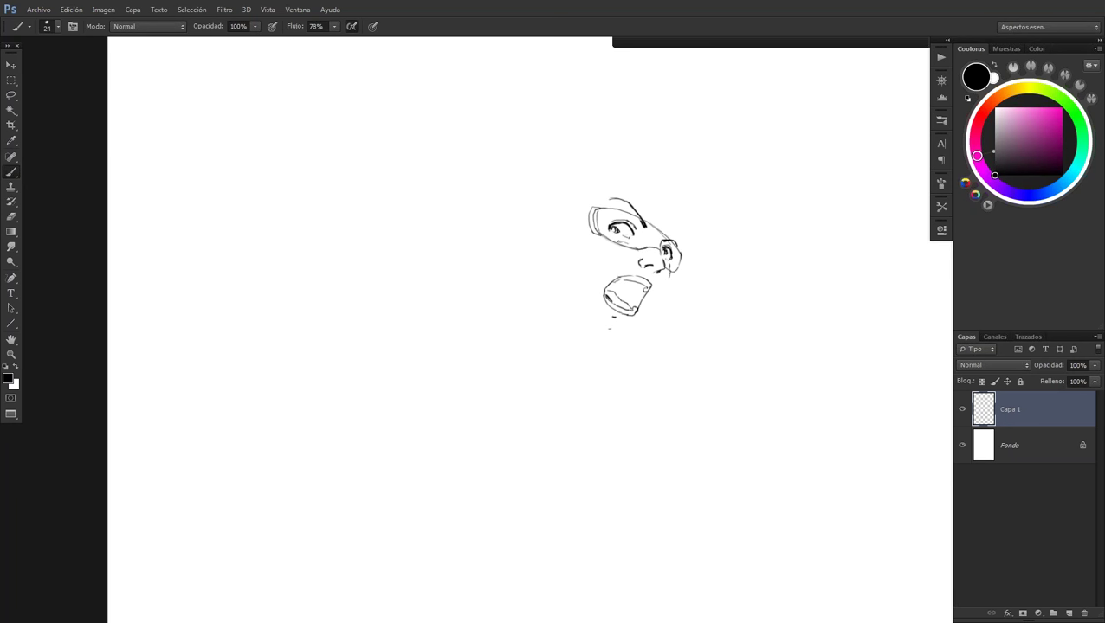
pyautogui.moveTo(671, 264); pyautogui.dragTo(634, 323)
pyautogui.moveTo(606, 329); pyautogui.dragTo(561, 256)
# Darken the goggle edges and draw the large round side lens with its inner rim
pyautogui.moveTo(585, 228); pyautogui.dragTo(582, 208)
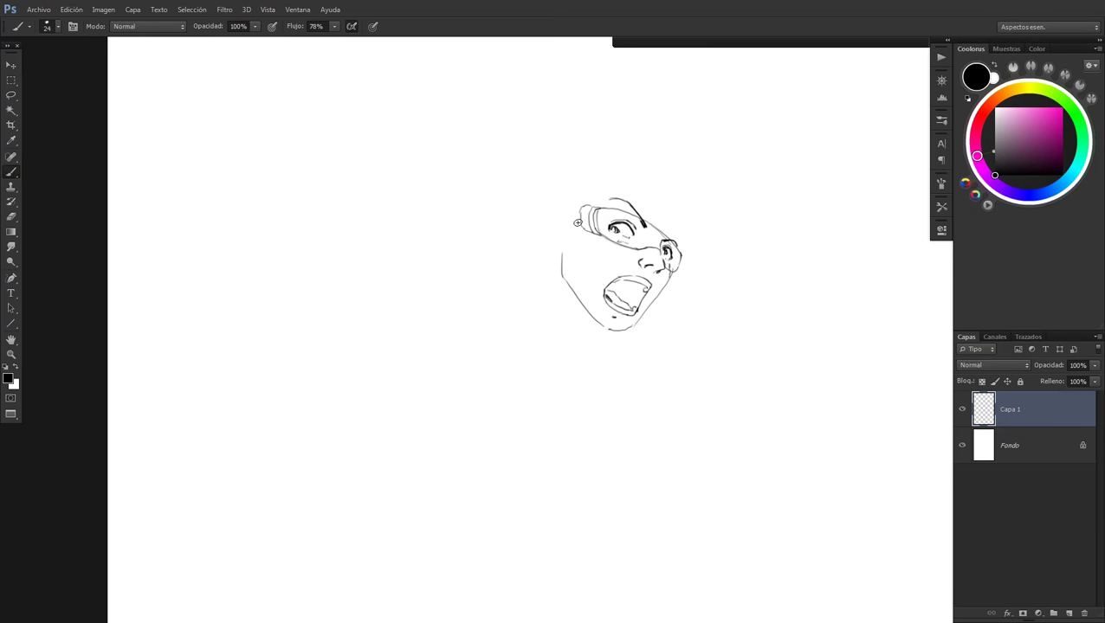
pyautogui.moveTo(577, 223); pyautogui.dragTo(579, 210)
pyautogui.moveTo(558, 252); pyautogui.dragTo(578, 230)
pyautogui.moveTo(568, 186)
pyautogui.mouseDown()
pyautogui.moveTo(586, 206)
pyautogui.moveTo(565, 184)
pyautogui.mouseUp()
pyautogui.moveTo(553, 252); pyautogui.dragTo(559, 185)
pyautogui.moveTo(555, 242); pyautogui.dragTo(552, 195)
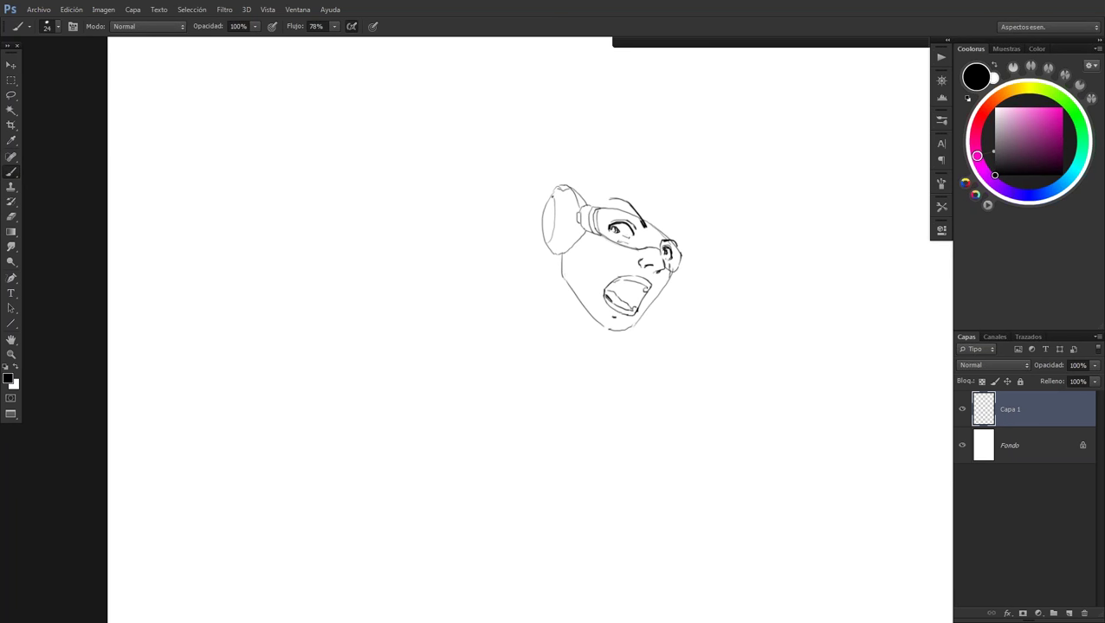
# Sketch the first hair spikes above the goggles and on the head's right side
pyautogui.moveTo(587, 209)
pyautogui.mouseDown()
pyautogui.moveTo(584, 183)
pyautogui.moveTo(608, 188)
pyautogui.mouseUp()
pyautogui.moveTo(677, 231); pyautogui.dragTo(675, 243)
pyautogui.moveTo(635, 191)
pyautogui.mouseDown()
pyautogui.moveTo(638, 208)
pyautogui.moveTo(672, 230)
pyautogui.mouseUp()
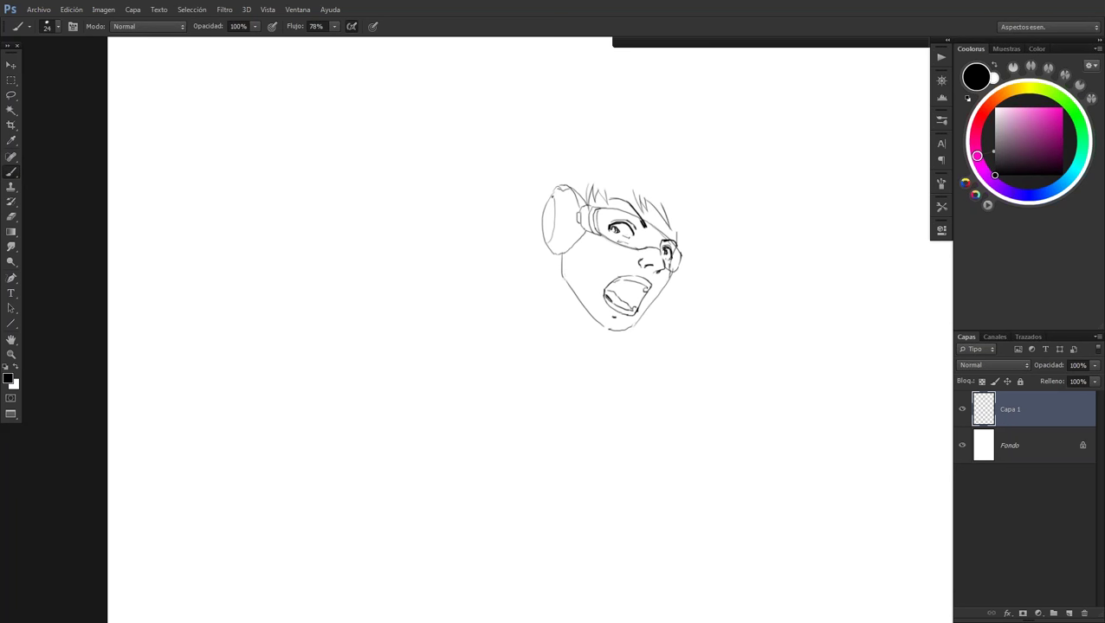
pyautogui.moveTo(668, 224); pyautogui.dragTo(688, 247)
pyautogui.moveTo(608, 196)
pyautogui.mouseDown()
pyautogui.moveTo(595, 173)
pyautogui.moveTo(646, 176)
pyautogui.mouseUp()
# Draw the goggle strap line and the curved back edge of the goggle
pyautogui.moveTo(544, 258)
pyautogui.mouseDown()
pyautogui.moveTo(563, 253)
pyautogui.moveTo(536, 252)
pyautogui.mouseUp()
pyautogui.moveTo(535, 251); pyautogui.dragTo(529, 222)
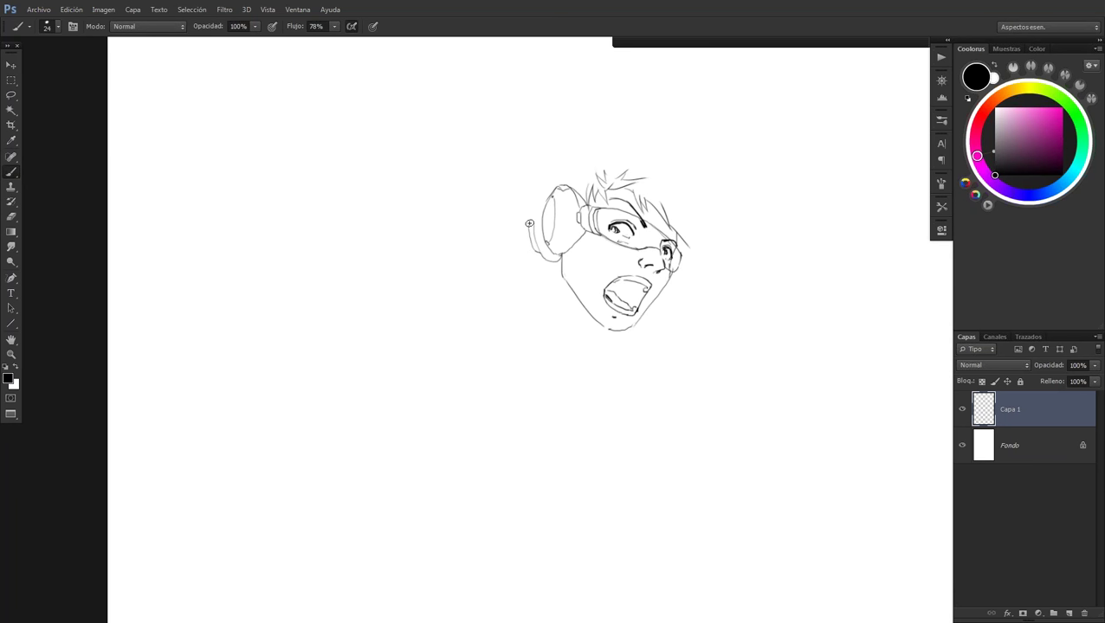
pyautogui.moveTo(531, 217); pyautogui.dragTo(529, 227)
pyautogui.moveTo(546, 189); pyautogui.dragTo(531, 215)
# Draw the underside of the chin and the neck line beneath it
pyautogui.moveTo(607, 327); pyautogui.dragTo(590, 338)
pyautogui.moveTo(538, 315); pyautogui.dragTo(576, 342)
pyautogui.moveTo(593, 345); pyautogui.dragTo(608, 352)
# Add a stroke beside the goggle lens and a hair spike behind it
pyautogui.moveTo(572, 296)
pyautogui.mouseDown()
pyautogui.moveTo(617, 323)
pyautogui.moveTo(592, 305)
pyautogui.mouseUp()
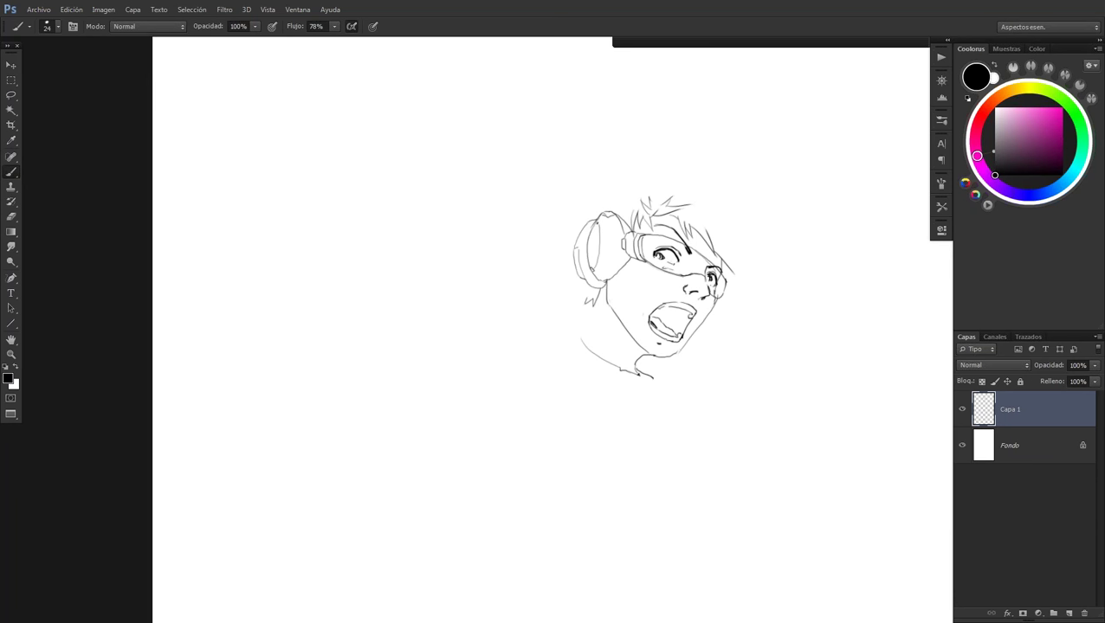
pyautogui.moveTo(570, 234)
pyautogui.mouseDown()
pyautogui.moveTo(542, 260)
pyautogui.moveTo(563, 262)
pyautogui.moveTo(553, 277)
pyautogui.moveTo(580, 303)
pyautogui.mouseUp()
pyautogui.moveTo(555, 221)
pyautogui.mouseDown()
pyautogui.moveTo(560, 234)
pyautogui.moveTo(563, 198)
pyautogui.moveTo(568, 213)
pyautogui.mouseUp()
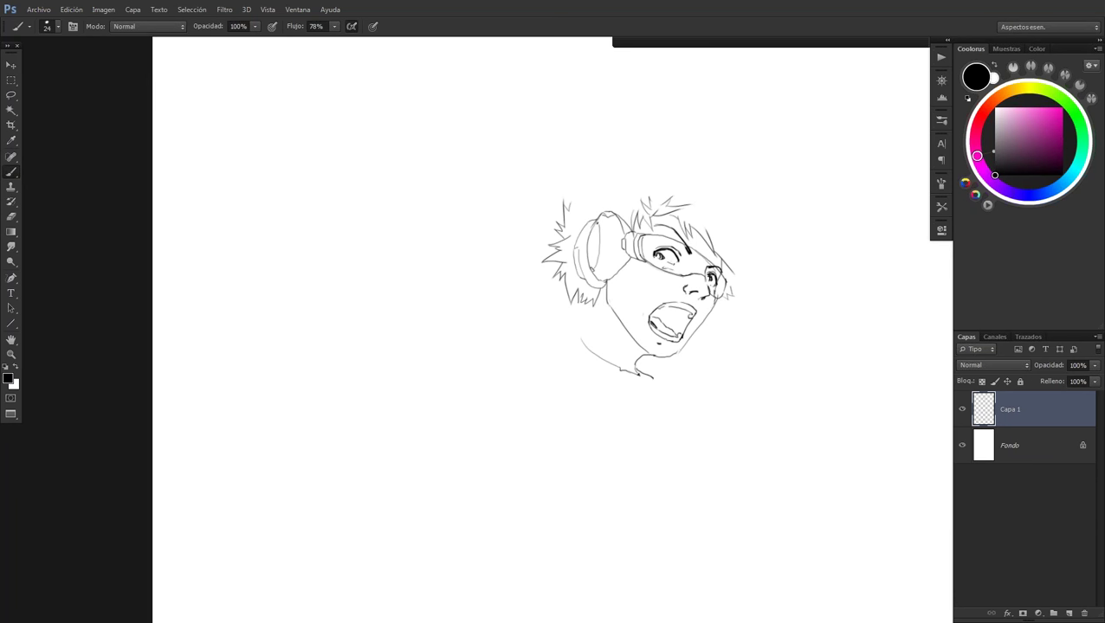
# Draw spiky hair strands across the top and right side of the head, plus a stroke above the goggles
pyautogui.moveTo(565, 206)
pyautogui.mouseDown()
pyautogui.moveTo(597, 159)
pyautogui.moveTo(655, 138)
pyautogui.moveTo(659, 185)
pyautogui.moveTo(678, 150)
pyautogui.mouseUp()
pyautogui.moveTo(732, 275); pyautogui.dragTo(750, 277)
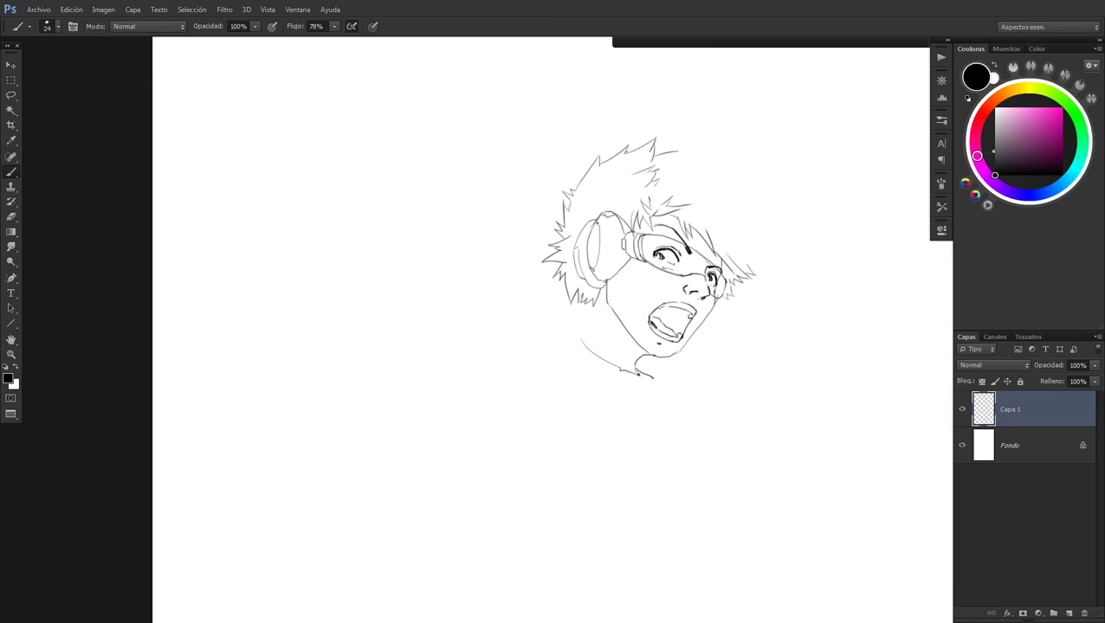
pyautogui.moveTo(669, 154); pyautogui.dragTo(732, 180)
pyautogui.moveTo(748, 268)
pyautogui.mouseDown()
pyautogui.moveTo(764, 277)
pyautogui.moveTo(741, 229)
pyautogui.moveTo(753, 242)
pyautogui.moveTo(758, 231)
pyautogui.mouseUp()
pyautogui.moveTo(726, 180); pyautogui.dragTo(748, 196)
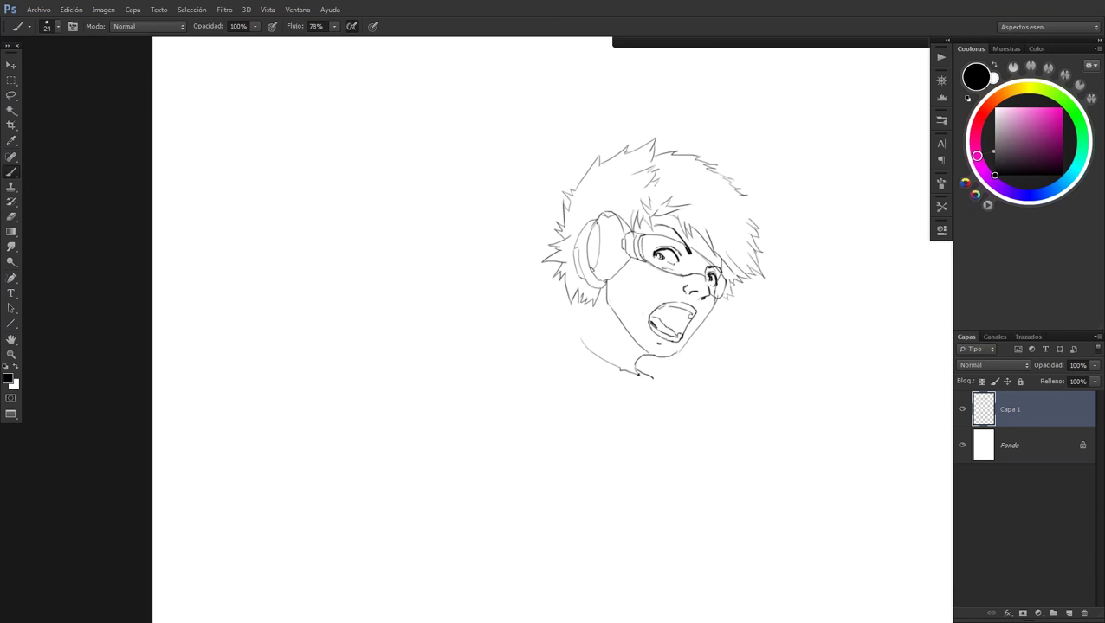
pyautogui.moveTo(715, 238)
pyautogui.mouseDown()
pyautogui.moveTo(735, 219)
pyautogui.moveTo(688, 157)
pyautogui.mouseUp()
pyautogui.moveTo(572, 216); pyautogui.dragTo(587, 208)
pyautogui.moveTo(743, 219); pyautogui.dragTo(750, 200)
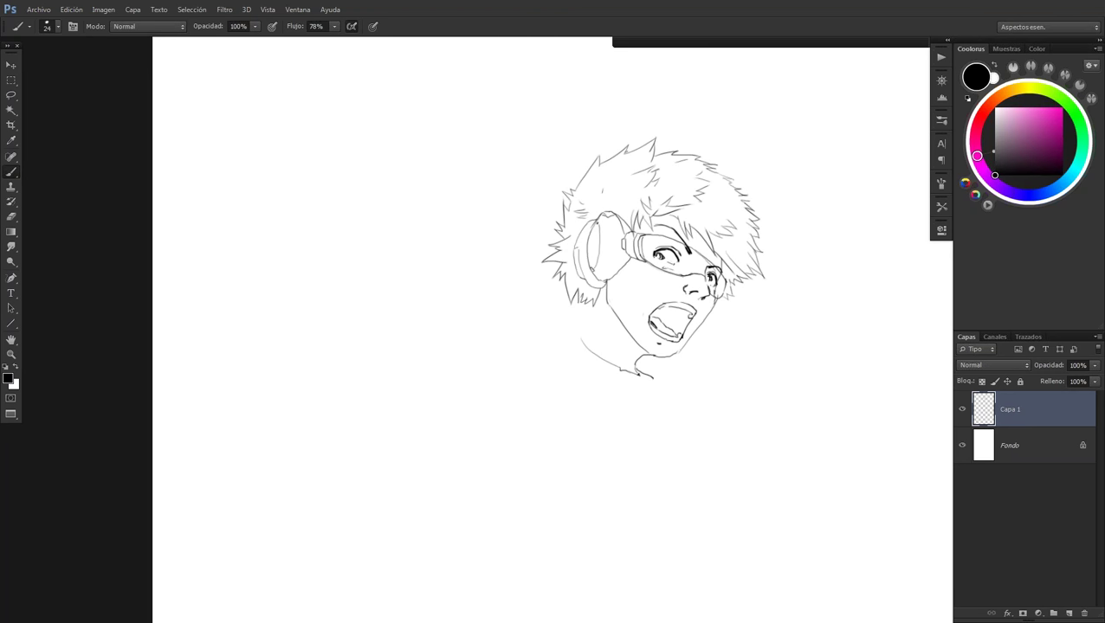
pyautogui.moveTo(631, 273); pyautogui.dragTo(661, 195)
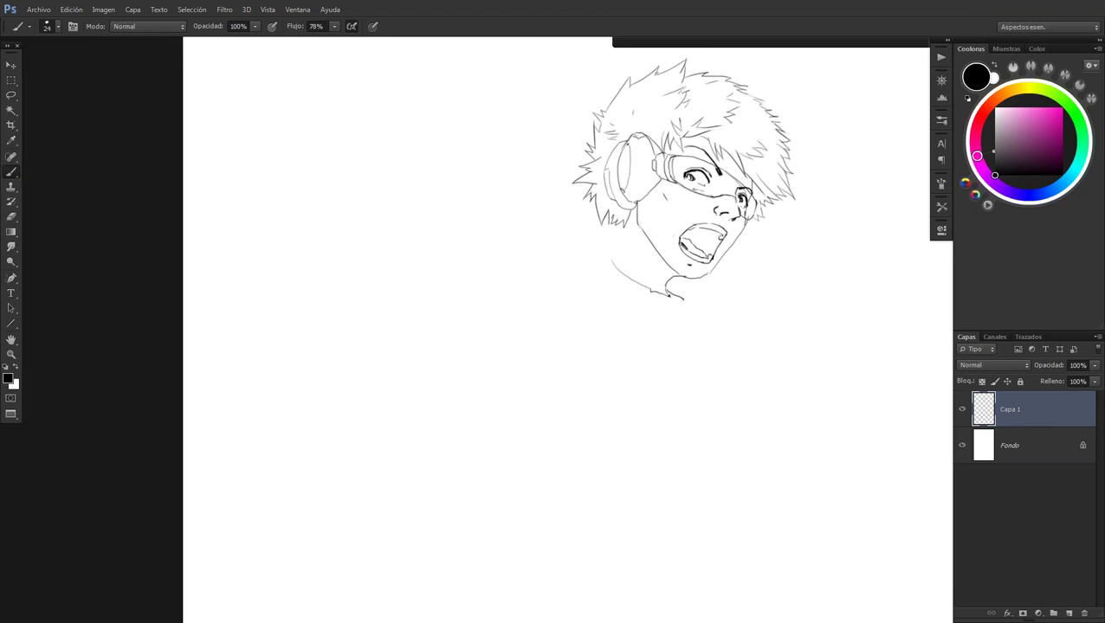
# Zoom out to the whole head and add short marks around the shoulder
pyautogui.press('z')
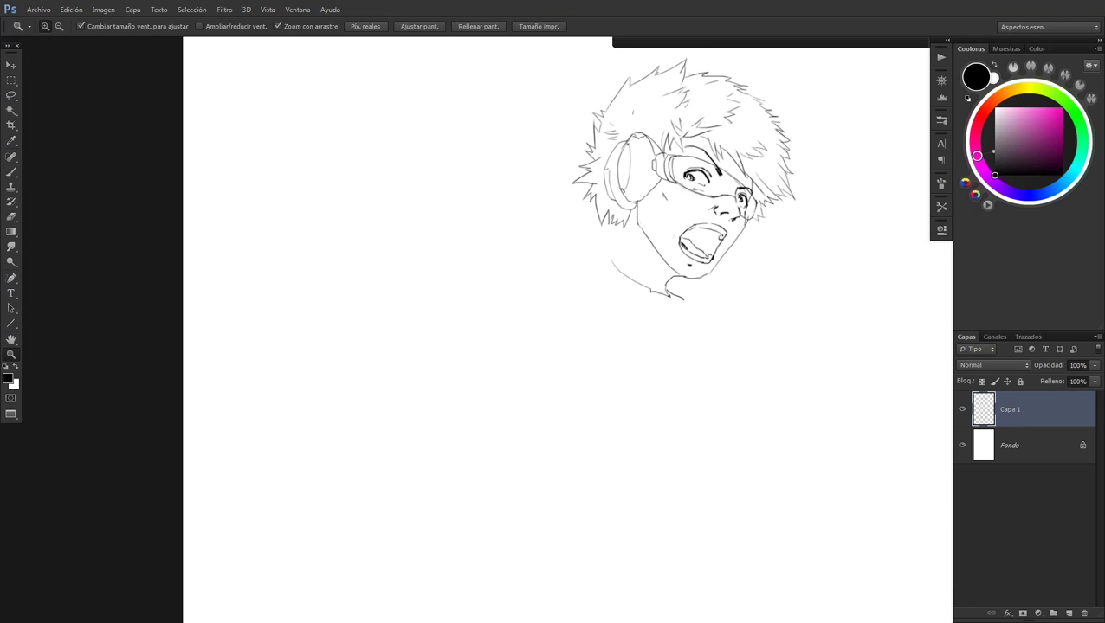
pyautogui.moveTo(711, 219)
pyautogui.mouseDown()
pyautogui.moveTo(621, 252)
pyautogui.moveTo(640, 282)
pyautogui.mouseUp()
pyautogui.press('b')
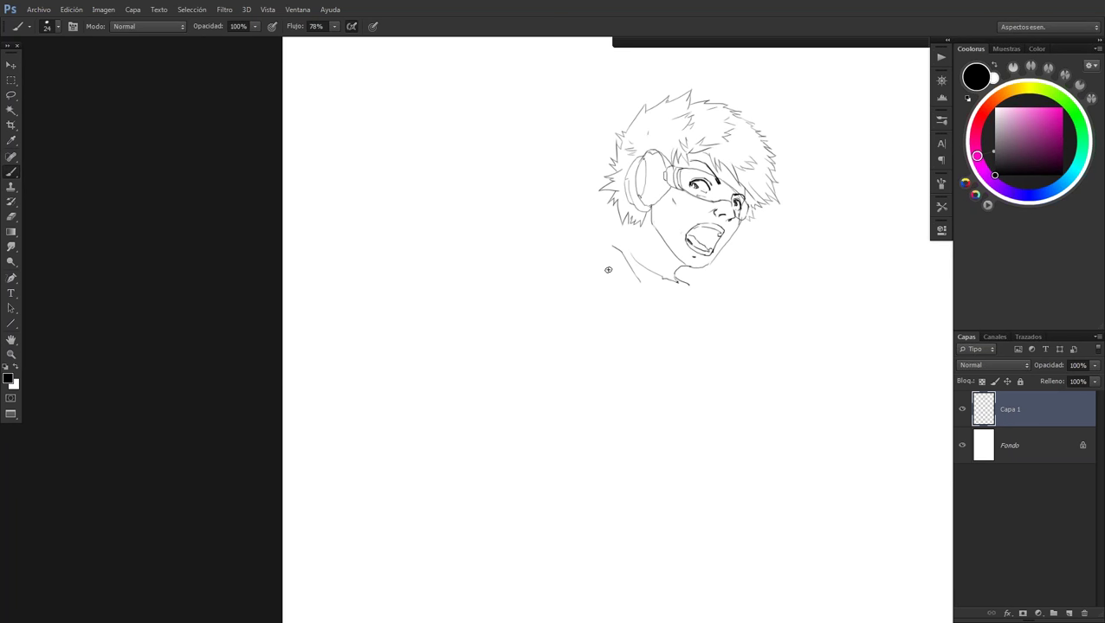
pyautogui.moveTo(599, 255)
pyautogui.mouseDown()
pyautogui.moveTo(594, 246)
pyautogui.moveTo(600, 257)
pyautogui.moveTo(613, 251)
pyautogui.moveTo(624, 285)
pyautogui.mouseUp()
pyautogui.moveTo(579, 242); pyautogui.dragTo(581, 249)
pyautogui.moveTo(559, 235); pyautogui.dragTo(573, 234)
pyautogui.moveTo(579, 239); pyautogui.dragTo(593, 245)
# Hatch the left shoulder and draw the hand's left and lower edges
pyautogui.moveTo(557, 275); pyautogui.dragTo(552, 295)
pyautogui.moveTo(551, 238); pyautogui.dragTo(546, 258)
pyautogui.moveTo(540, 251); pyautogui.dragTo(553, 287)
pyautogui.moveTo(556, 295)
pyautogui.mouseDown()
pyautogui.moveTo(585, 322)
pyautogui.moveTo(630, 334)
pyautogui.mouseUp()
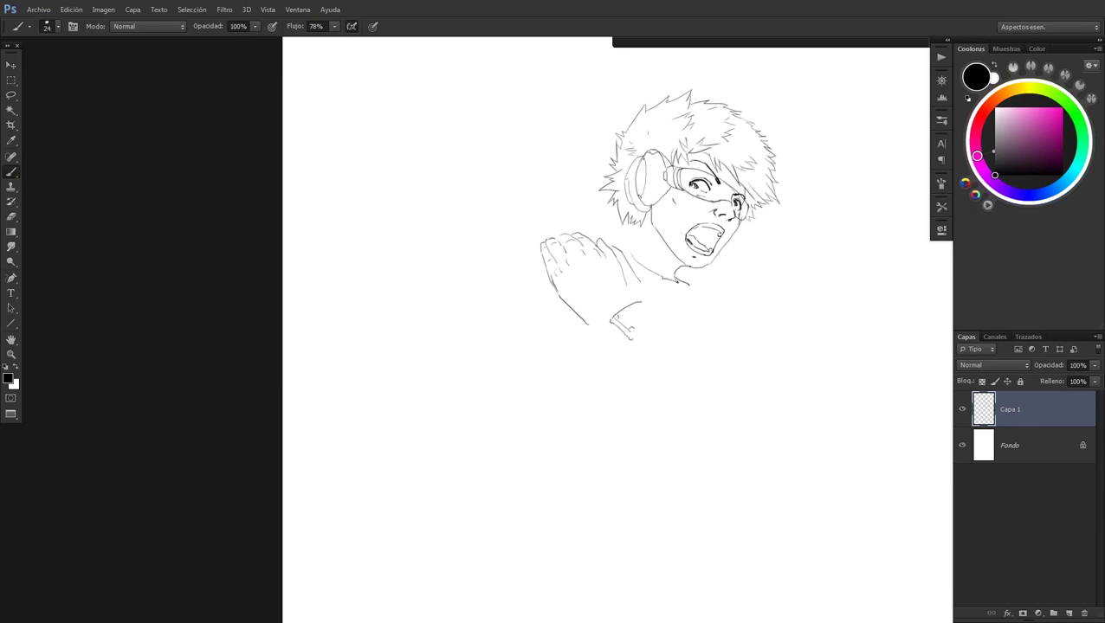
# Outline the rectangular wristband and thicken its right edge
pyautogui.moveTo(635, 325); pyautogui.dragTo(655, 314)
pyautogui.moveTo(641, 303); pyautogui.dragTo(658, 319)
pyautogui.moveTo(613, 319); pyautogui.dragTo(627, 333)
pyautogui.moveTo(655, 313)
pyautogui.mouseDown()
pyautogui.moveTo(660, 322)
pyautogui.moveTo(676, 302)
pyautogui.mouseUp()
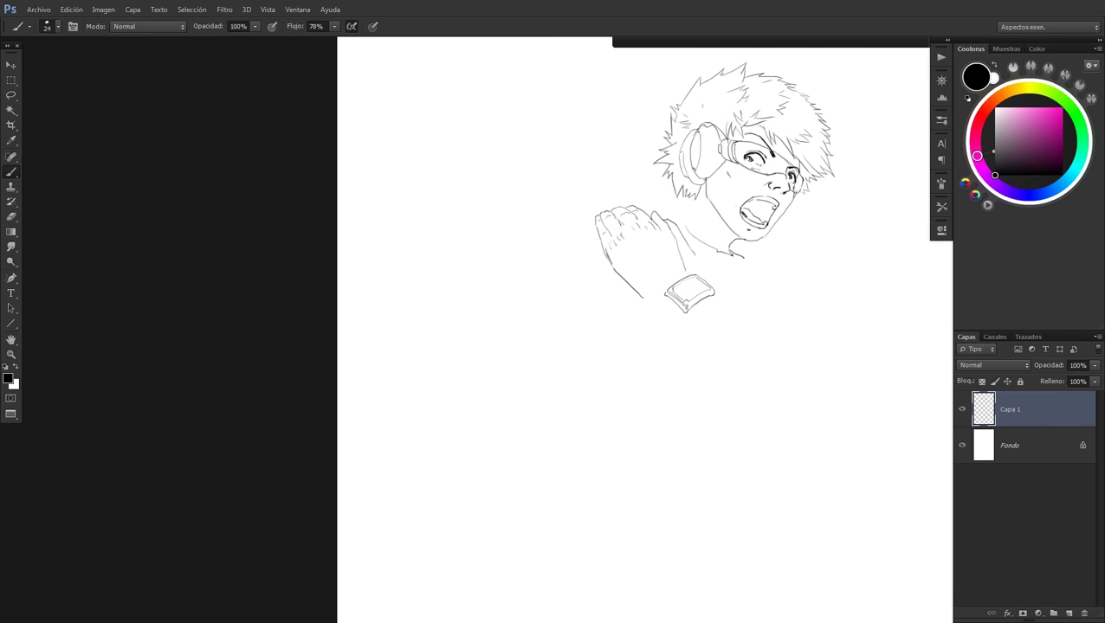
# Add small marks at hand and shoulder and close the wrist outline around the wristband
pyautogui.moveTo(648, 211); pyautogui.dragTo(652, 216)
pyautogui.moveTo(680, 201); pyautogui.dragTo(666, 224)
pyautogui.moveTo(666, 298)
pyautogui.mouseDown()
pyautogui.moveTo(686, 312)
pyautogui.moveTo(661, 297)
pyautogui.mouseUp()
pyautogui.moveTo(648, 302); pyautogui.dragTo(659, 311)
pyautogui.moveTo(661, 320); pyautogui.dragTo(680, 327)
# Draw the forearm line curving down from the wristband
pyautogui.moveTo(685, 316)
pyautogui.mouseDown()
pyautogui.moveTo(568, 293)
pyautogui.moveTo(625, 346)
pyautogui.mouseUp()
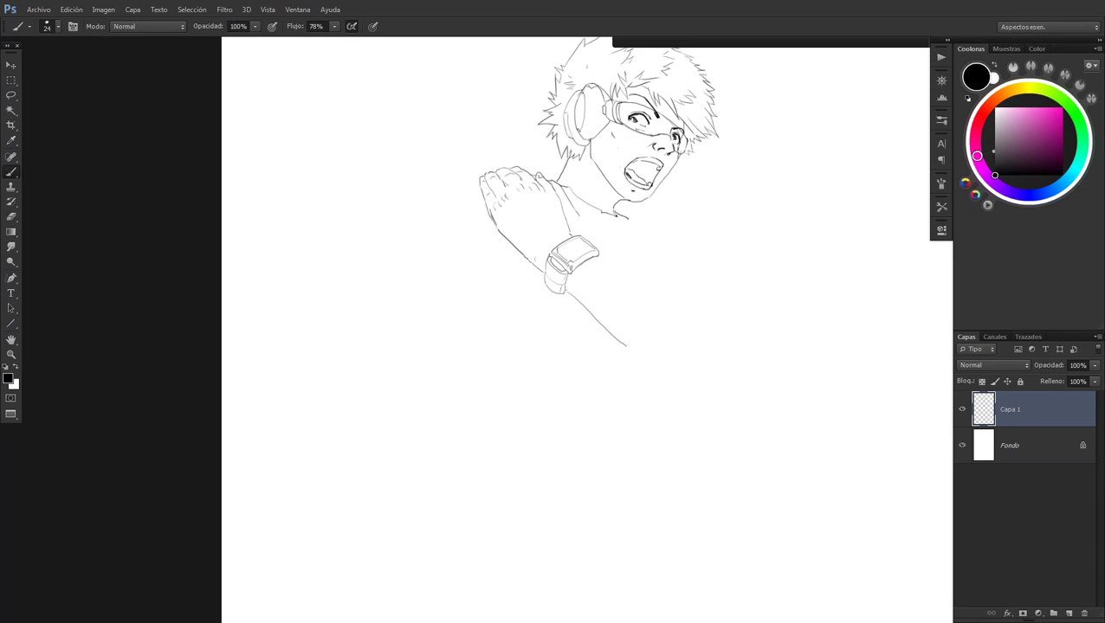
pyautogui.moveTo(598, 258); pyautogui.dragTo(648, 285)
pyautogui.moveTo(648, 286)
pyautogui.mouseDown()
pyautogui.moveTo(624, 344)
pyautogui.moveTo(656, 311)
pyautogui.moveTo(654, 329)
pyautogui.mouseUp()
# Sketch the forearm edges, the rolled sleeve with a fold, and the torso side to the neck
pyautogui.moveTo(651, 282)
pyautogui.mouseDown()
pyautogui.moveTo(661, 322)
pyautogui.moveTo(648, 339)
pyautogui.mouseUp()
pyautogui.moveTo(664, 303); pyautogui.dragTo(653, 348)
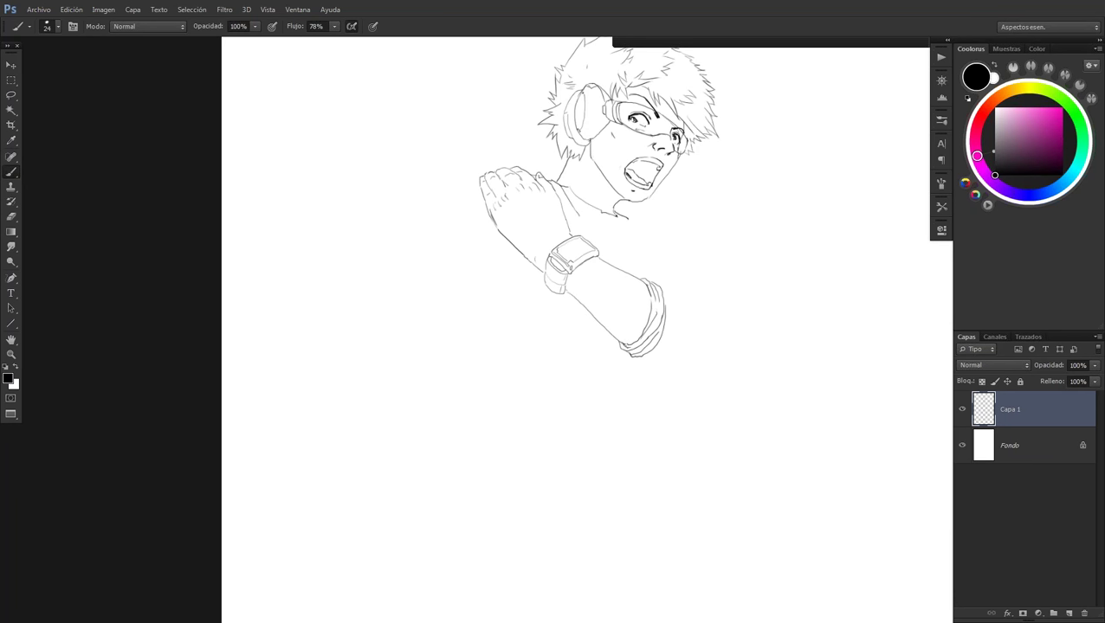
pyautogui.moveTo(659, 288); pyautogui.dragTo(687, 317)
pyautogui.moveTo(625, 218); pyautogui.dragTo(630, 229)
pyautogui.moveTo(649, 280); pyautogui.dragTo(617, 206)
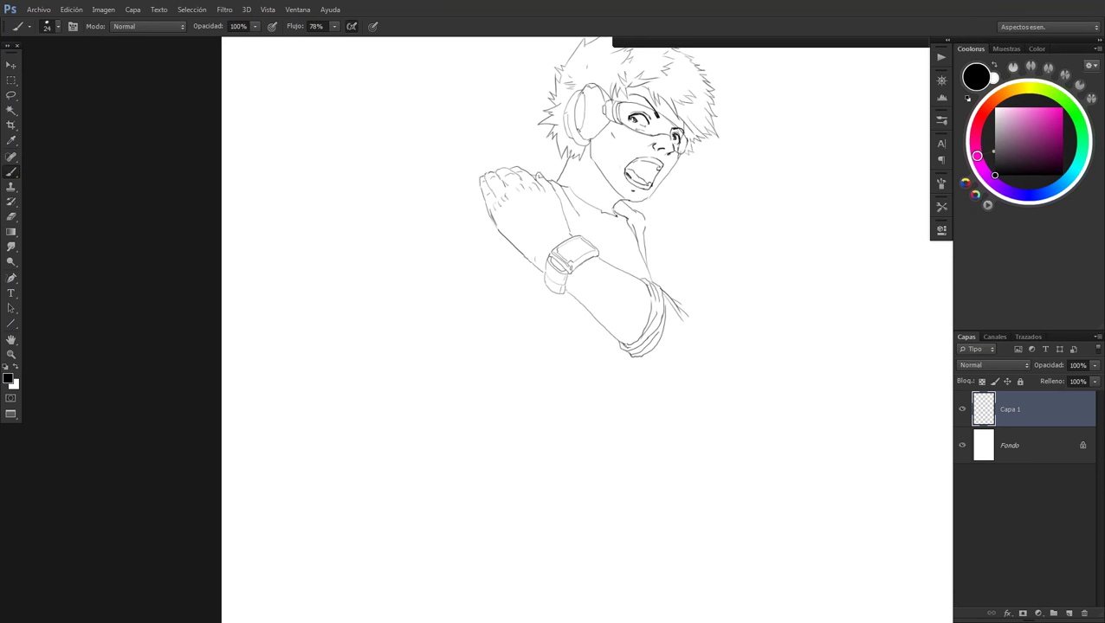
pyautogui.moveTo(661, 289); pyautogui.dragTo(675, 294)
# Draw the collar, shoulder line, curves under the arm and the sleeve's bottom edge
pyautogui.moveTo(641, 214)
pyautogui.mouseDown()
pyautogui.moveTo(678, 234)
pyautogui.moveTo(653, 255)
pyautogui.moveTo(654, 270)
pyautogui.mouseUp()
pyautogui.moveTo(677, 234)
pyautogui.mouseDown()
pyautogui.moveTo(705, 294)
pyautogui.moveTo(692, 316)
pyautogui.mouseUp()
pyautogui.moveTo(630, 356); pyautogui.dragTo(681, 374)
pyautogui.moveTo(706, 297)
pyautogui.mouseDown()
pyautogui.moveTo(709, 339)
pyautogui.moveTo(683, 373)
pyautogui.mouseUp()
pyautogui.moveTo(710, 333); pyautogui.dragTo(702, 360)
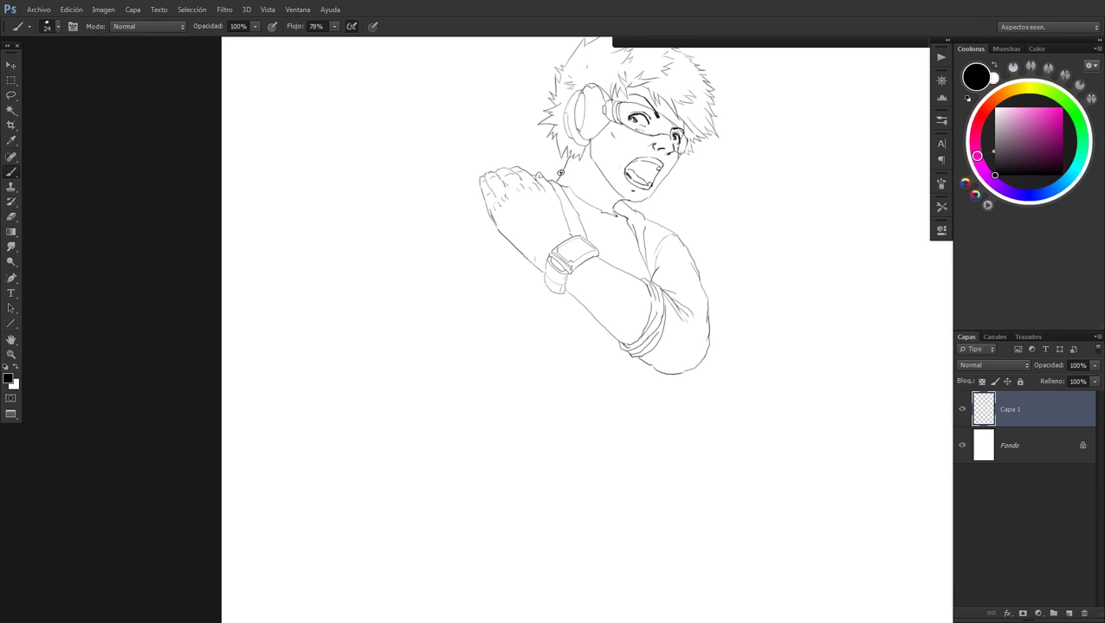
pyautogui.moveTo(544, 170); pyautogui.dragTo(525, 171)
pyautogui.moveTo(640, 357); pyautogui.dragTo(689, 370)
# Draw a long body line down from the sleeve and the first spiky flame shape
pyautogui.scroll(-3, 663, 333)
pyautogui.moveTo(666, 320); pyautogui.dragTo(724, 426)
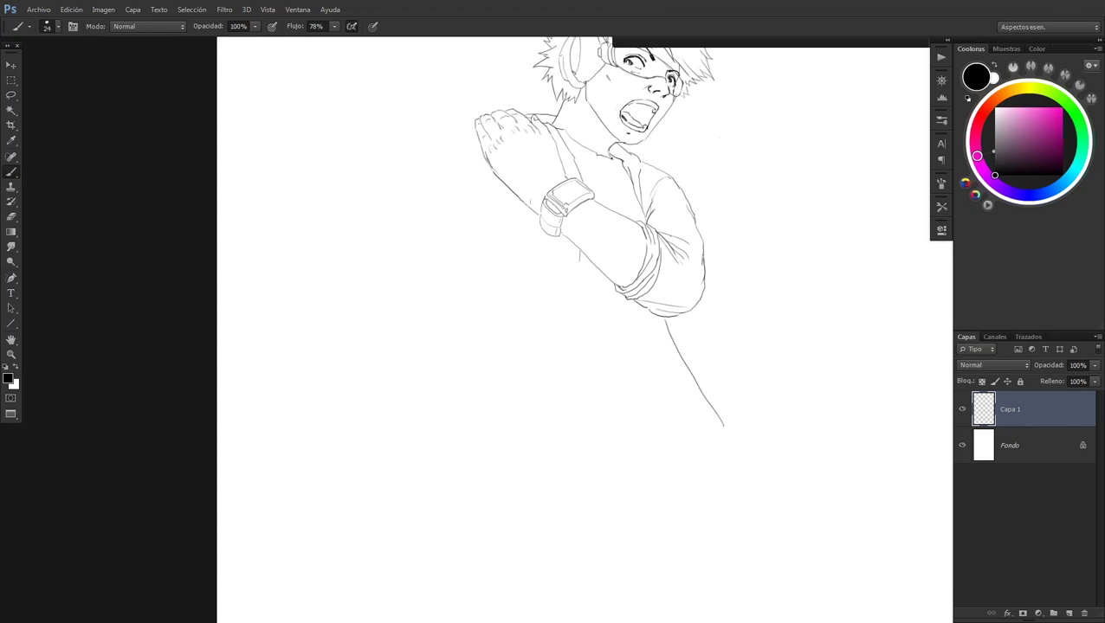
pyautogui.moveTo(449, 285); pyautogui.dragTo(460, 296)
pyautogui.moveTo(496, 260)
pyautogui.mouseDown()
pyautogui.moveTo(469, 247)
pyautogui.moveTo(431, 254)
pyautogui.moveTo(481, 224)
pyautogui.moveTo(512, 255)
pyautogui.moveTo(511, 289)
pyautogui.moveTo(507, 258)
pyautogui.mouseUp()
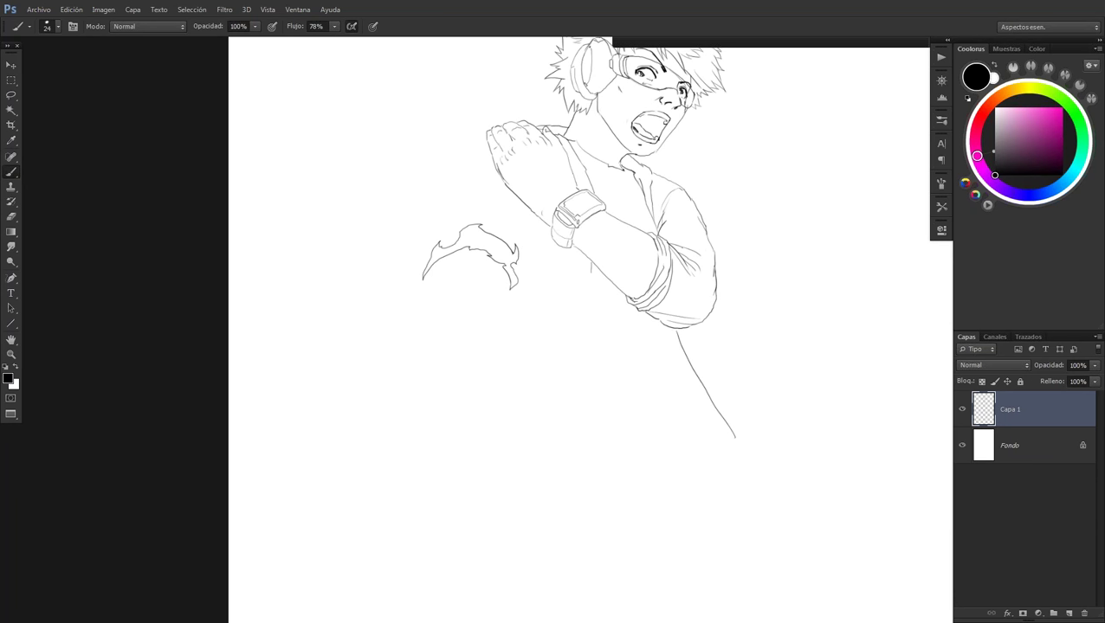
pyautogui.moveTo(424, 296)
pyautogui.mouseDown()
pyautogui.moveTo(452, 295)
pyautogui.moveTo(425, 307)
pyautogui.mouseUp()
pyautogui.moveTo(404, 271)
pyautogui.mouseDown()
pyautogui.moveTo(416, 293)
pyautogui.moveTo(386, 319)
pyautogui.moveTo(398, 346)
pyautogui.moveTo(440, 334)
pyautogui.moveTo(434, 318)
pyautogui.moveTo(479, 309)
pyautogui.mouseUp()
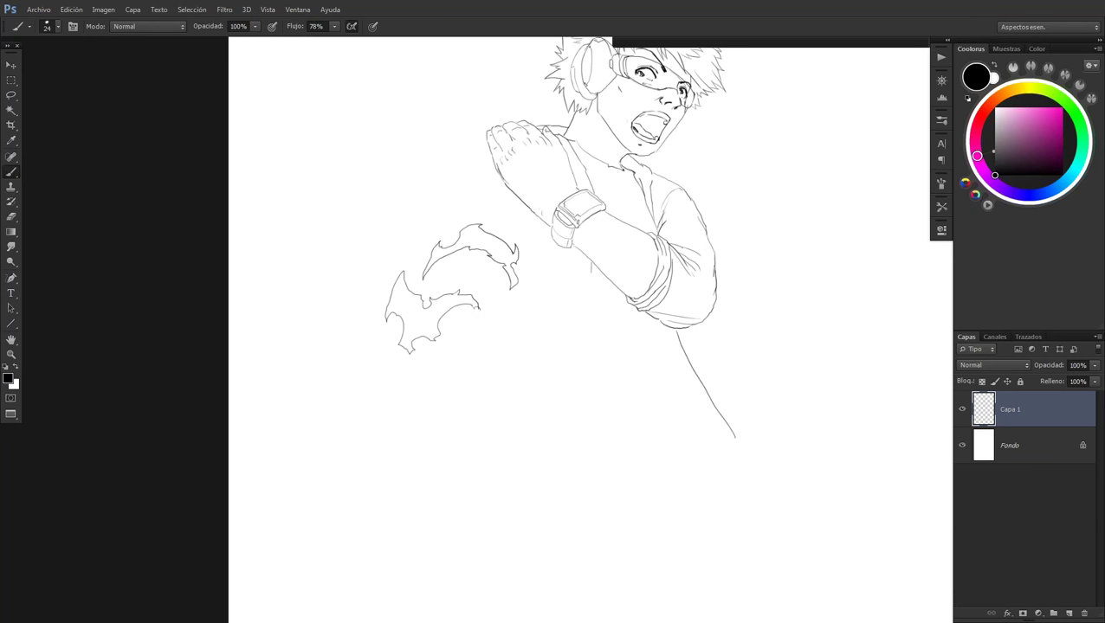
# Sketch another spiky flame shape below the others
pyautogui.moveTo(485, 332); pyautogui.dragTo(529, 353)
pyautogui.moveTo(469, 328)
pyautogui.mouseDown()
pyautogui.moveTo(510, 318)
pyautogui.moveTo(537, 329)
pyautogui.moveTo(551, 363)
pyautogui.moveTo(543, 374)
pyautogui.mouseUp()
pyautogui.moveTo(498, 273); pyautogui.dragTo(514, 320)
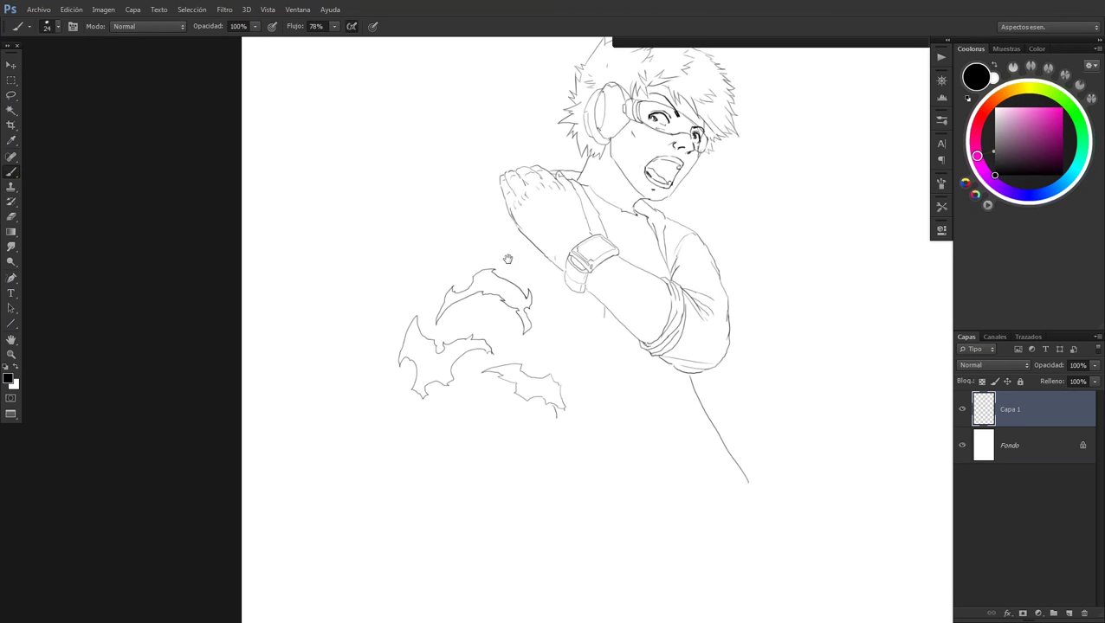
# Sketch the rounded armored shape above the upper flame with its arc, sides and inner contour lines
pyautogui.moveTo(508, 259)
pyautogui.mouseDown()
pyautogui.moveTo(532, 283)
pyautogui.moveTo(488, 261)
pyautogui.mouseUp()
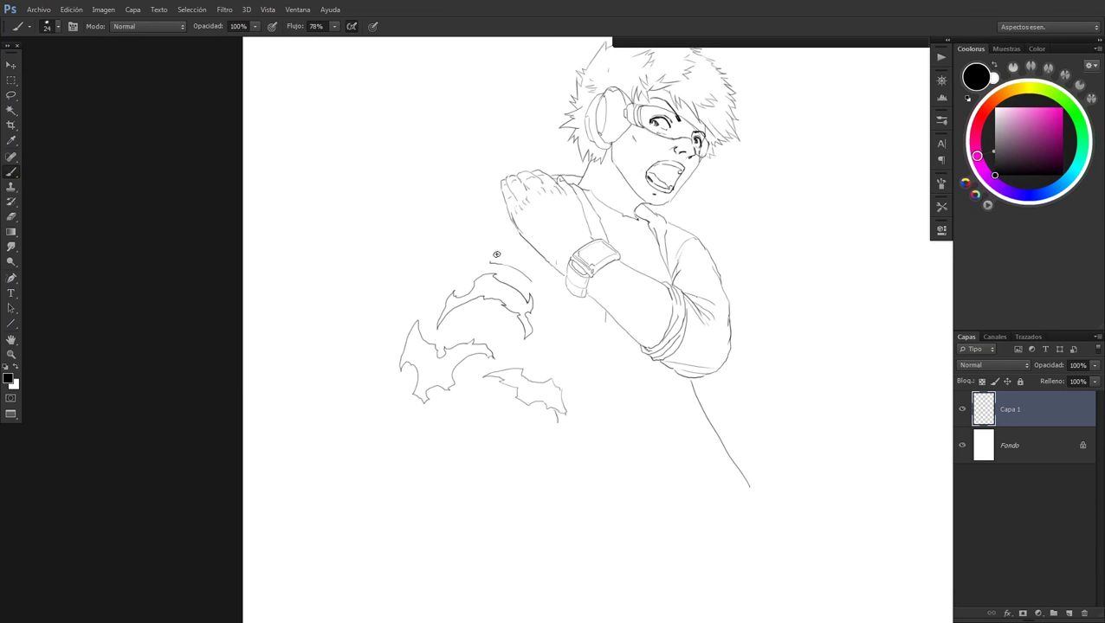
pyautogui.moveTo(491, 259)
pyautogui.mouseDown()
pyautogui.moveTo(488, 232)
pyautogui.moveTo(479, 236)
pyautogui.mouseUp()
pyautogui.moveTo(494, 259); pyautogui.dragTo(530, 273)
pyautogui.moveTo(473, 259); pyautogui.dragTo(459, 275)
pyautogui.moveTo(475, 260)
pyautogui.mouseDown()
pyautogui.moveTo(488, 226)
pyautogui.moveTo(497, 254)
pyautogui.mouseUp()
pyautogui.moveTo(459, 275); pyautogui.dragTo(462, 223)
pyautogui.moveTo(465, 230); pyautogui.dragTo(472, 219)
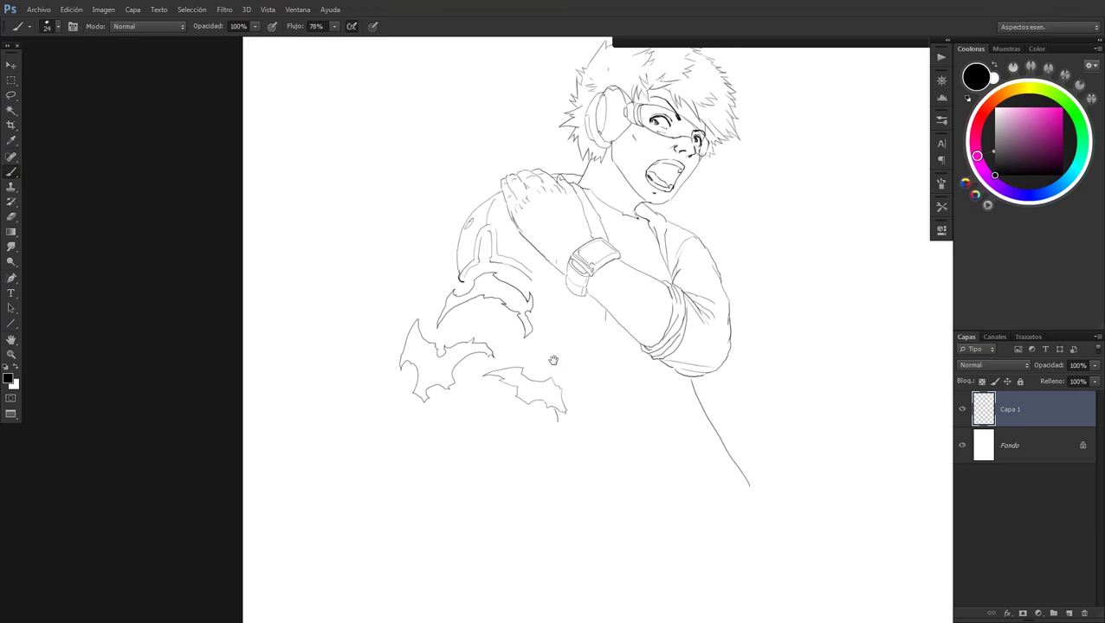
pyautogui.moveTo(553, 360); pyautogui.dragTo(551, 343)
pyautogui.moveTo(483, 221); pyautogui.dragTo(486, 241)
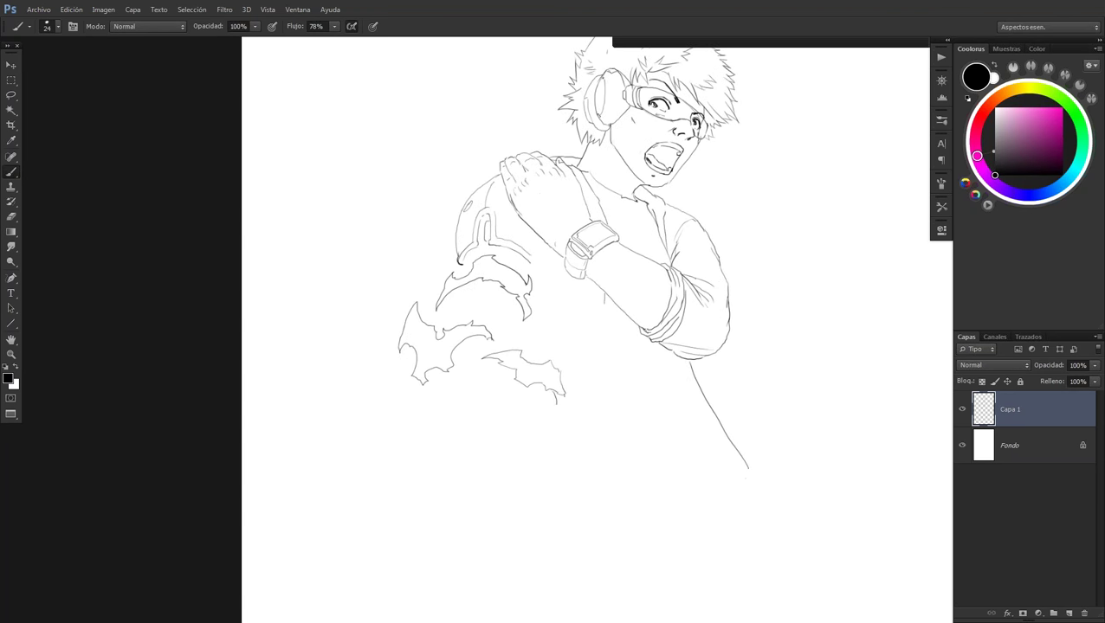
# Hatch beside the wristband, link the flame edge and draw the sword grip bands
pyautogui.moveTo(531, 237); pyautogui.dragTo(546, 256)
pyautogui.moveTo(522, 224); pyautogui.dragTo(520, 246)
pyautogui.moveTo(493, 312); pyautogui.dragTo(466, 320)
pyautogui.moveTo(485, 302)
pyautogui.mouseDown()
pyautogui.moveTo(464, 307)
pyautogui.moveTo(460, 292)
pyautogui.moveTo(487, 303)
pyautogui.moveTo(466, 285)
pyautogui.mouseUp()
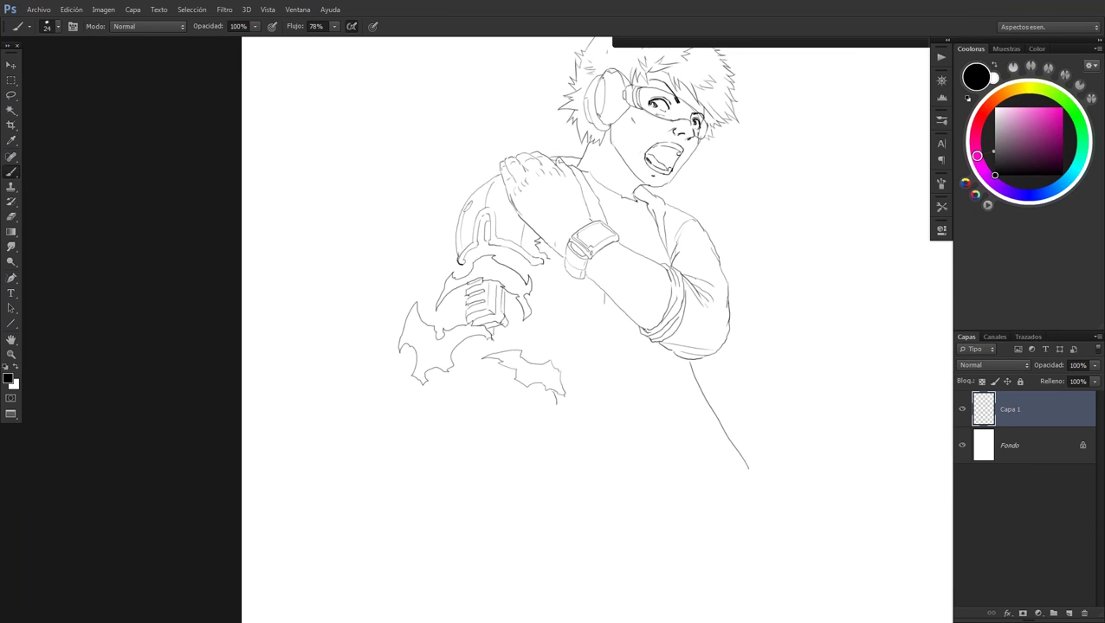
# Extend the grip downward and draw the lower hilt lines ending in a small curl
pyautogui.moveTo(505, 315); pyautogui.dragTo(518, 351)
pyautogui.moveTo(542, 295); pyautogui.dragTo(541, 364)
pyautogui.moveTo(490, 386); pyautogui.dragTo(501, 417)
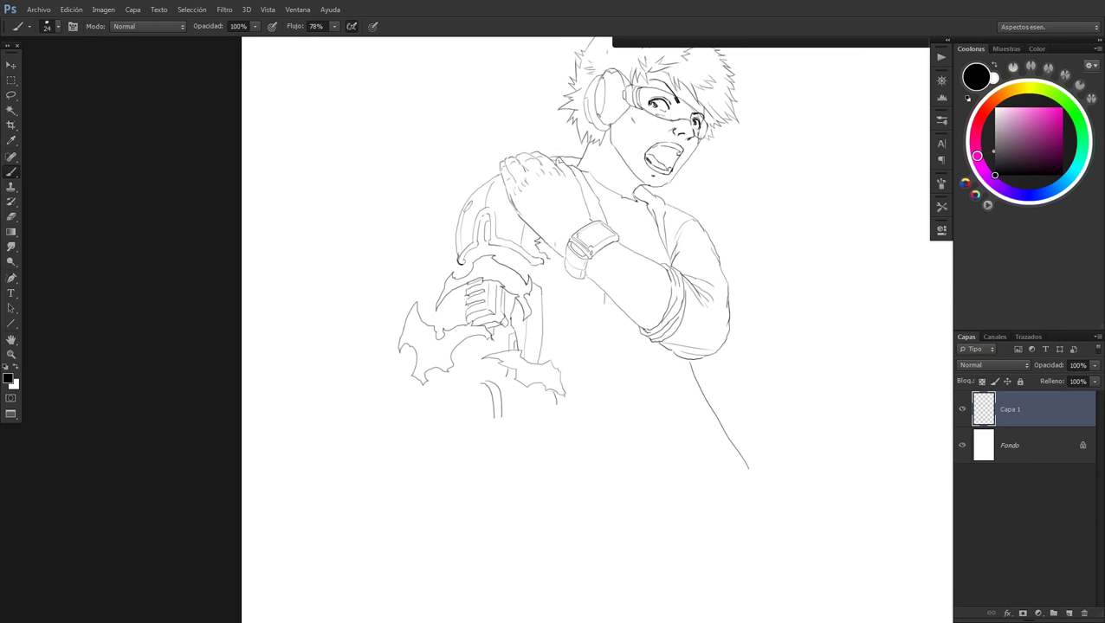
pyautogui.moveTo(481, 393); pyautogui.dragTo(474, 405)
pyautogui.moveTo(475, 395)
pyautogui.mouseDown()
pyautogui.moveTo(504, 427)
pyautogui.moveTo(545, 441)
pyautogui.mouseUp()
pyautogui.moveTo(582, 368); pyautogui.dragTo(541, 346)
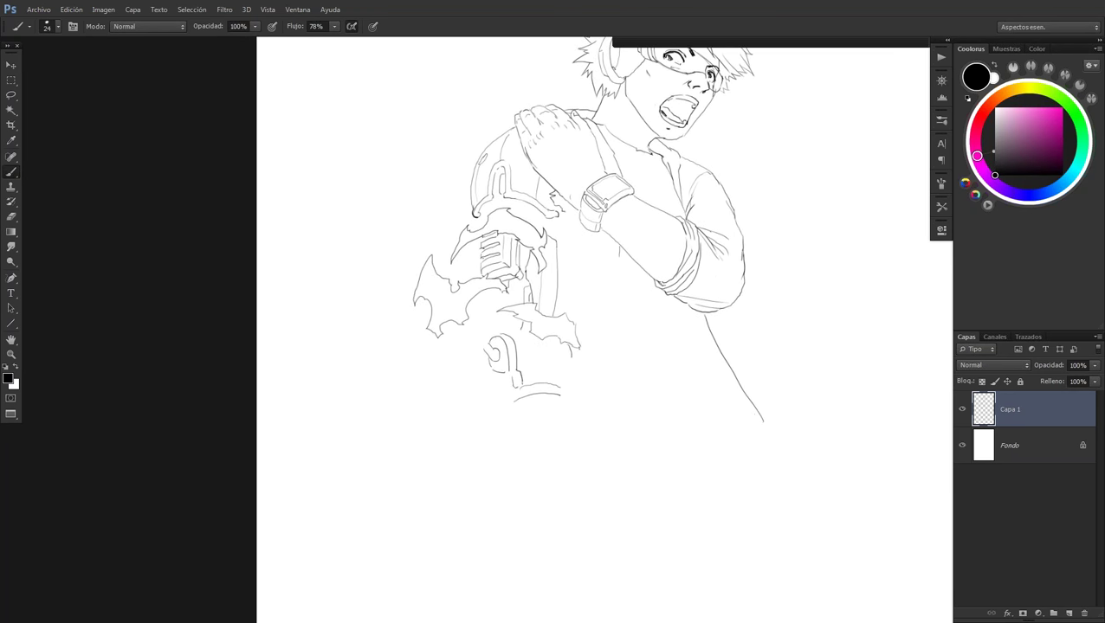
# Extend the hilt loop and close the grip's bottom, undoing a misplaced band stroke
pyautogui.moveTo(493, 372); pyautogui.dragTo(499, 393)
pyautogui.moveTo(483, 310)
pyautogui.mouseDown()
pyautogui.moveTo(478, 346)
pyautogui.moveTo(483, 306)
pyautogui.mouseUp()
pyautogui.moveTo(502, 392); pyautogui.dragTo(517, 387)
pyautogui.moveTo(602, 331); pyautogui.dragTo(610, 344)
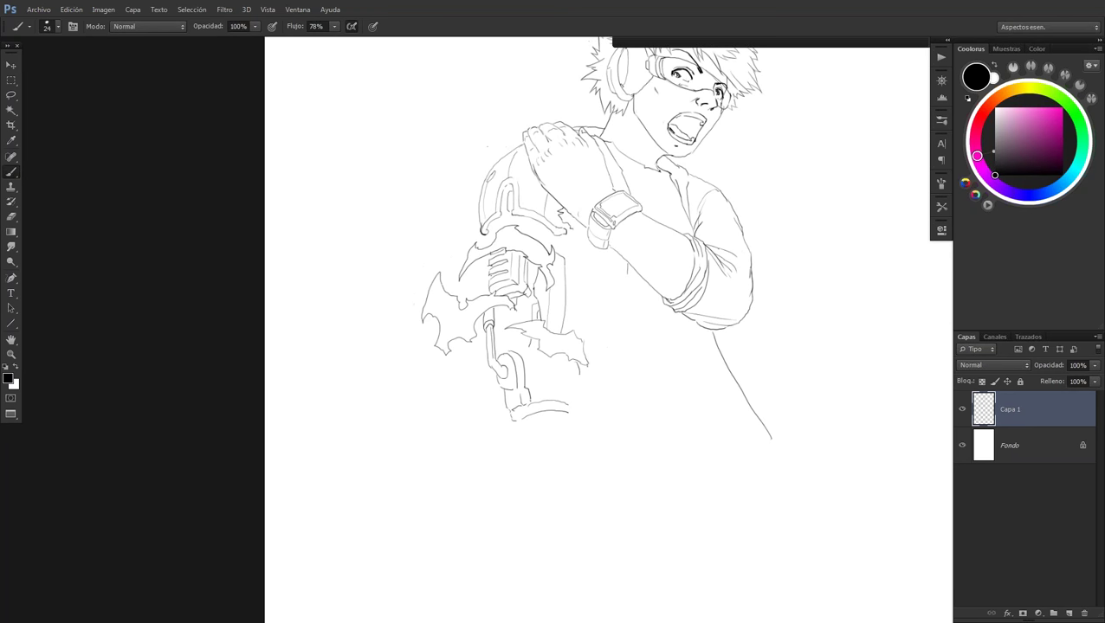
pyautogui.moveTo(525, 387); pyautogui.dragTo(563, 395)
pyautogui.hotkey('ctrl', 'z')
pyautogui.hotkey('ctrl', 'z')
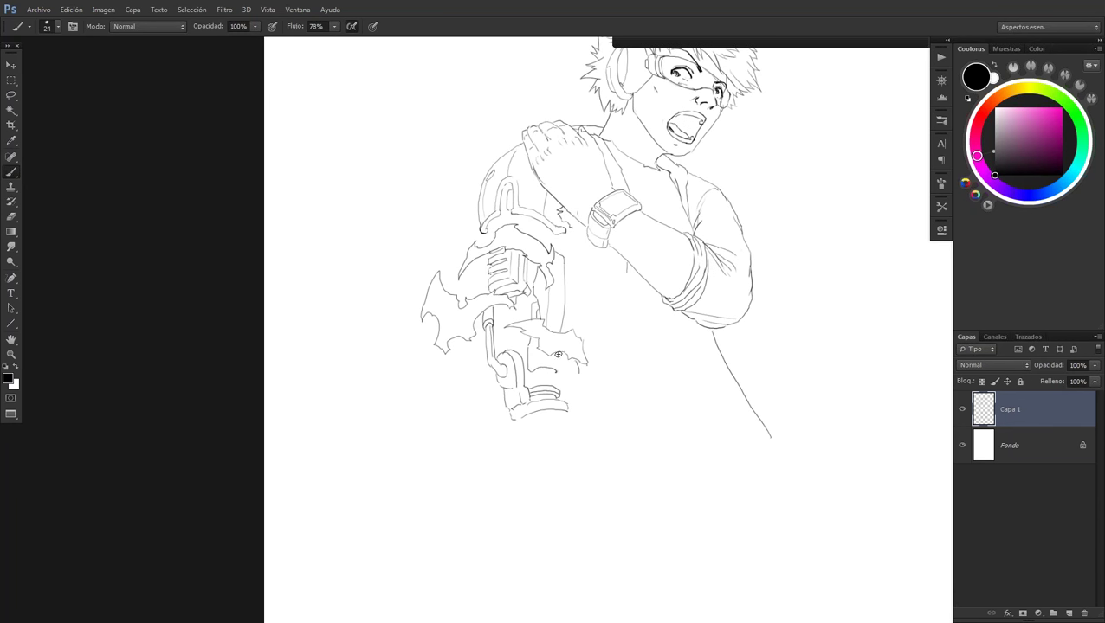
# Add short detail lines along the sword guard and hilt
pyautogui.moveTo(540, 353); pyautogui.dragTo(556, 358)
pyautogui.moveTo(516, 320)
pyautogui.mouseDown()
pyautogui.moveTo(525, 339)
pyautogui.moveTo(507, 358)
pyautogui.mouseUp()
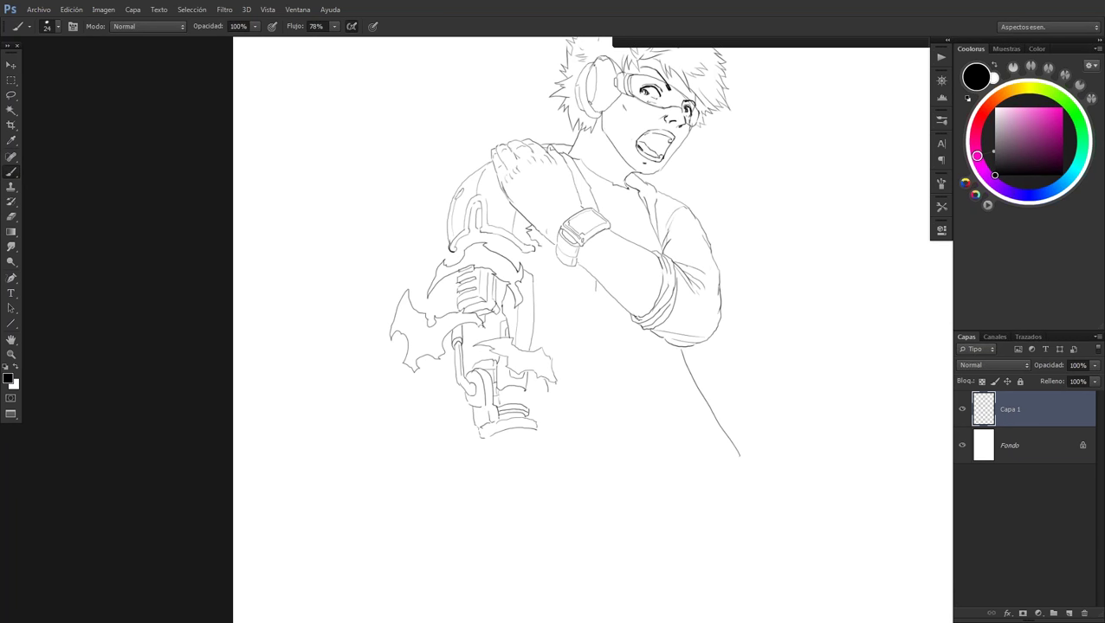
pyautogui.moveTo(487, 348); pyautogui.dragTo(488, 360)
pyautogui.moveTo(490, 319)
pyautogui.mouseDown()
pyautogui.moveTo(491, 340)
pyautogui.moveTo(472, 343)
pyautogui.mouseUp()
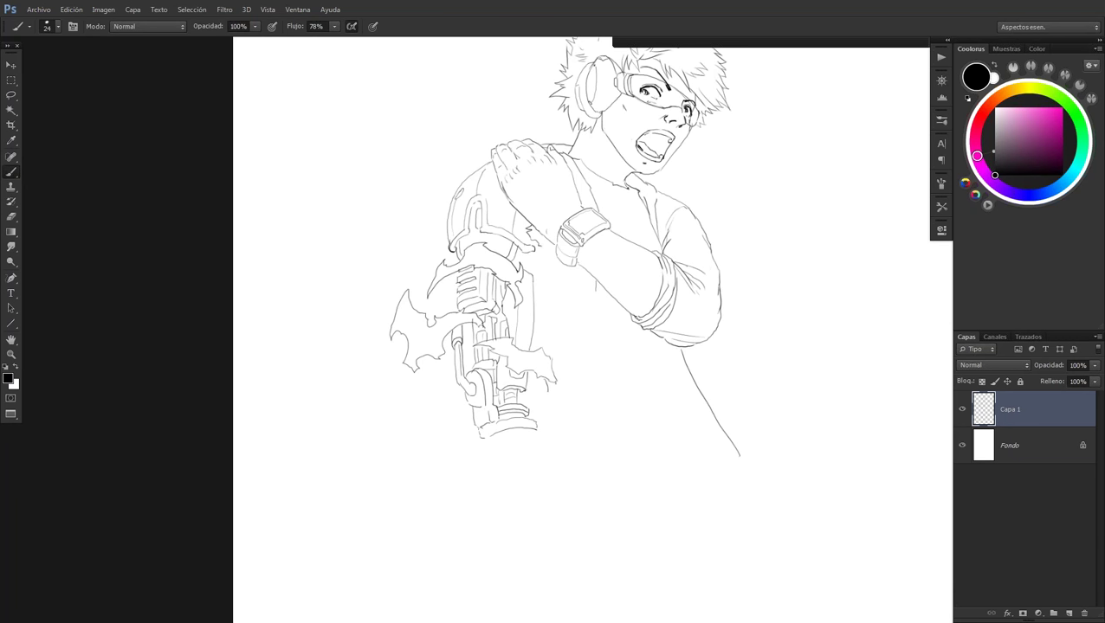
# Ink the flame curves below the weapon grip and pommel, joining the arm outline
pyautogui.moveTo(476, 428); pyautogui.dragTo(471, 442)
pyautogui.moveTo(531, 417)
pyautogui.mouseDown()
pyautogui.moveTo(528, 395)
pyautogui.moveTo(502, 450)
pyautogui.mouseUp()
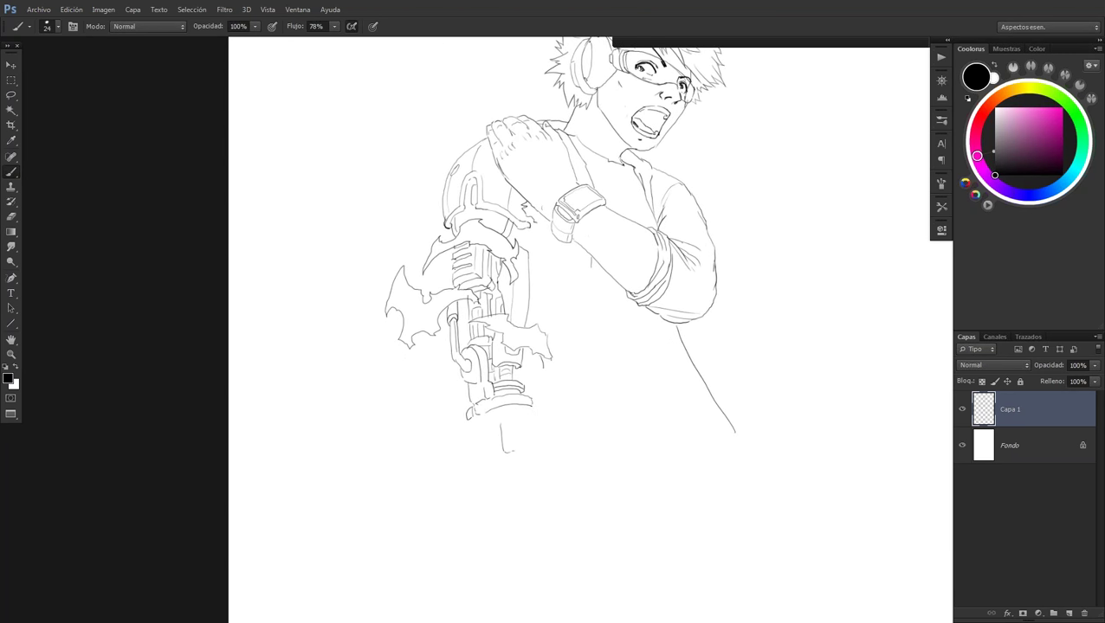
pyautogui.moveTo(570, 449)
pyautogui.mouseDown()
pyautogui.moveTo(535, 466)
pyautogui.moveTo(461, 460)
pyautogui.moveTo(488, 486)
pyautogui.moveTo(535, 502)
pyautogui.moveTo(574, 456)
pyautogui.moveTo(570, 442)
pyautogui.moveTo(574, 452)
pyautogui.mouseUp()
pyautogui.moveTo(558, 417); pyautogui.dragTo(568, 438)
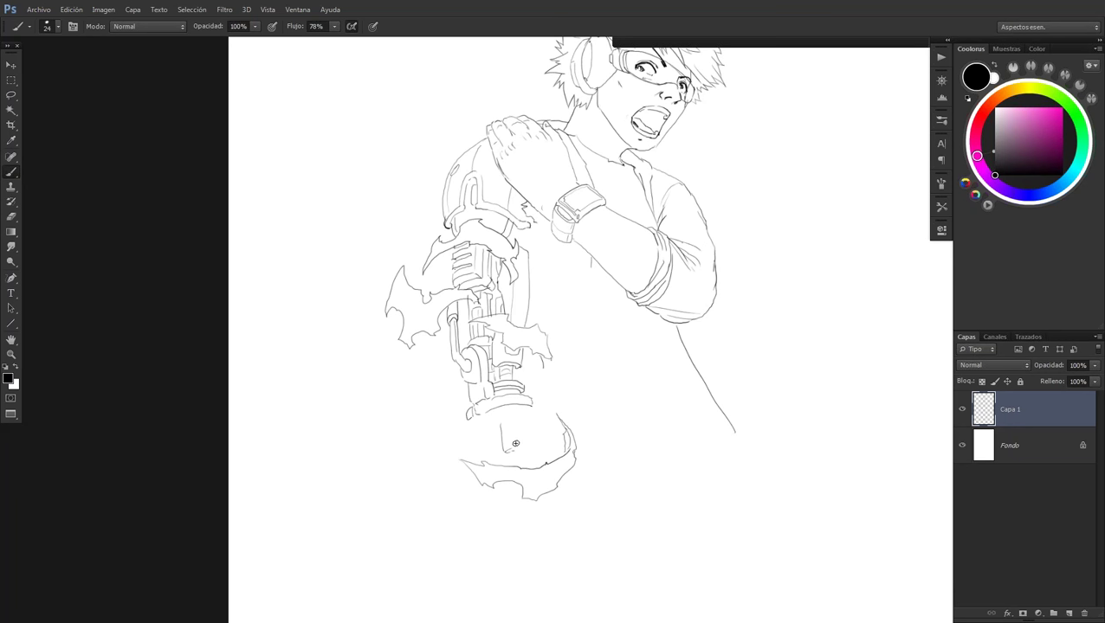
# Outline the box beneath the flame with its two round ports
pyautogui.moveTo(513, 436); pyautogui.dragTo(511, 412)
pyautogui.moveTo(514, 449); pyautogui.dragTo(546, 448)
pyautogui.moveTo(523, 423)
pyautogui.mouseDown()
pyautogui.moveTo(525, 436)
pyautogui.moveTo(534, 421)
pyautogui.moveTo(518, 428)
pyautogui.mouseUp()
pyautogui.moveTo(546, 430)
pyautogui.mouseDown()
pyautogui.moveTo(550, 420)
pyautogui.moveTo(541, 426)
pyautogui.mouseUp()
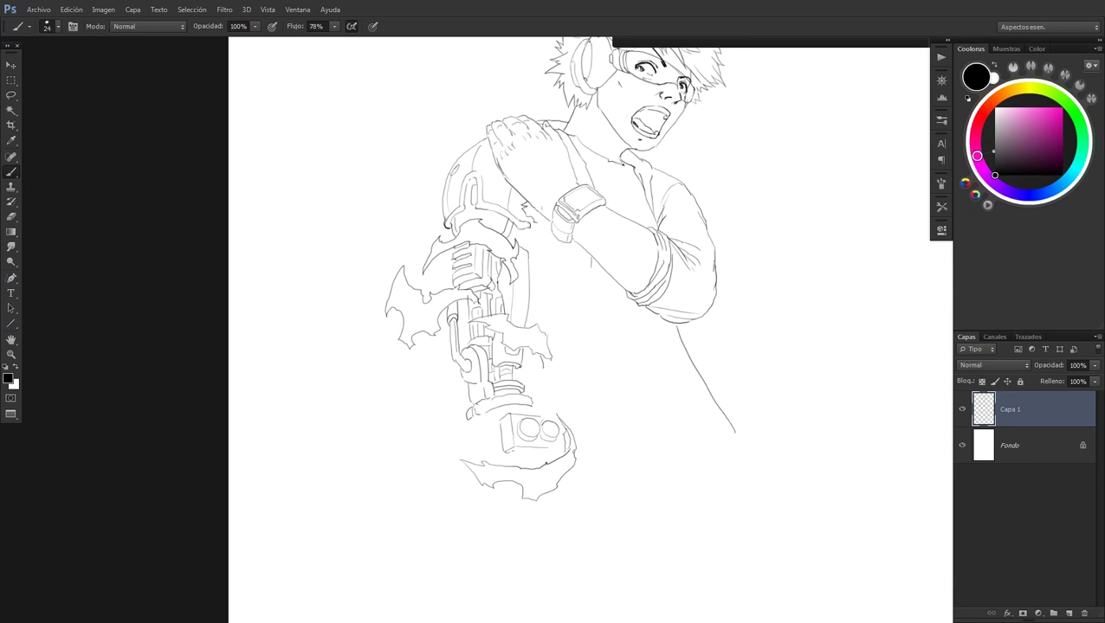
pyautogui.moveTo(510, 413)
pyautogui.mouseDown()
pyautogui.moveTo(544, 417)
pyautogui.moveTo(541, 426)
pyautogui.mouseUp()
pyautogui.moveTo(542, 395); pyautogui.dragTo(576, 366)
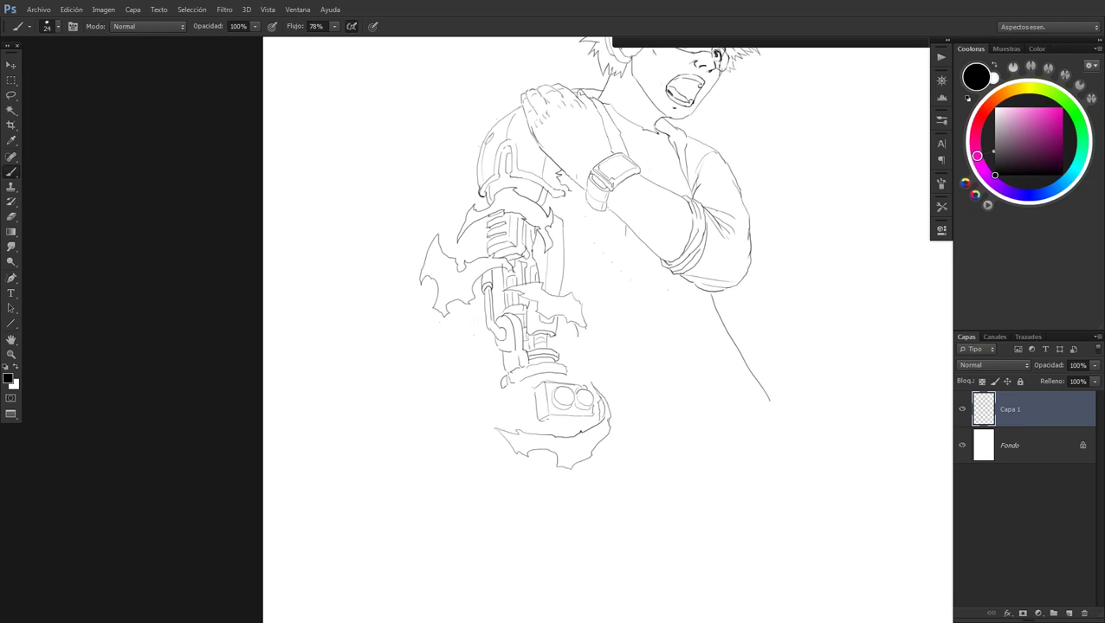
pyautogui.moveTo(531, 407)
pyautogui.mouseDown()
pyautogui.moveTo(536, 426)
pyautogui.moveTo(578, 417)
pyautogui.moveTo(580, 428)
pyautogui.mouseUp()
pyautogui.moveTo(523, 384); pyautogui.dragTo(568, 381)
pyautogui.scroll(-1, 606, 329)
pyautogui.scroll(-1, 606, 329)
# Ink curled strokes beneath the lower flame, undoing one stray mark
pyautogui.scroll(-1, 606, 329)
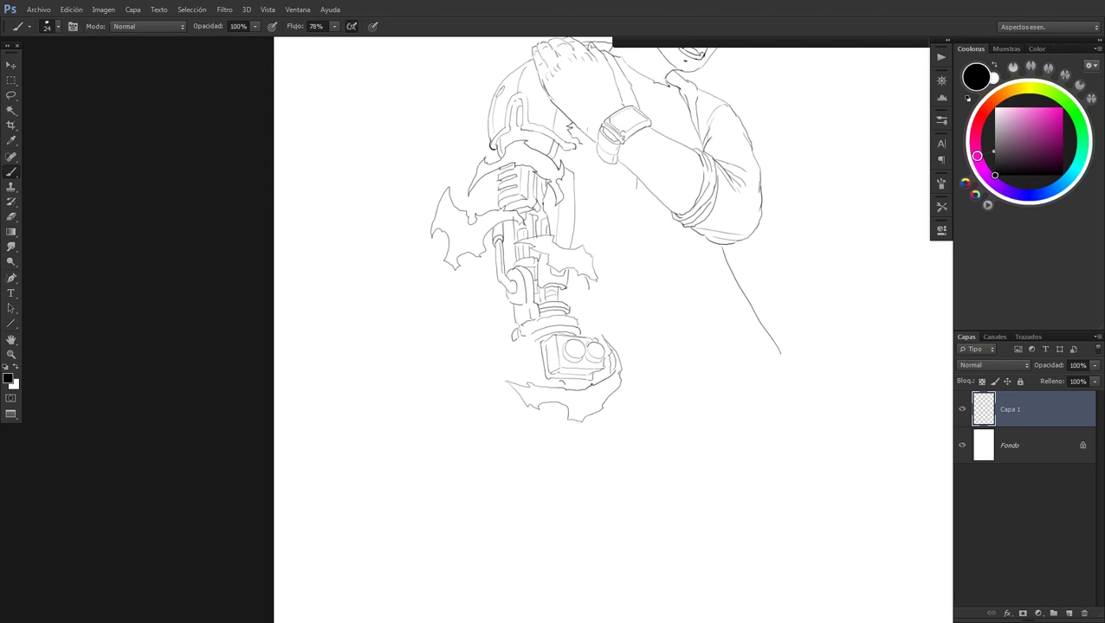
pyautogui.moveTo(558, 403)
pyautogui.mouseDown()
pyautogui.moveTo(556, 440)
pyautogui.moveTo(564, 433)
pyautogui.mouseUp()
pyautogui.hotkey('ctrl', 'z')
pyautogui.moveTo(589, 418); pyautogui.dragTo(581, 438)
pyautogui.moveTo(514, 346); pyautogui.dragTo(525, 351)
# Outline the bracket tip's left side and both prongs' edges
pyautogui.moveTo(552, 432); pyautogui.dragTo(550, 444)
pyautogui.moveTo(576, 444); pyautogui.dragTo(588, 443)
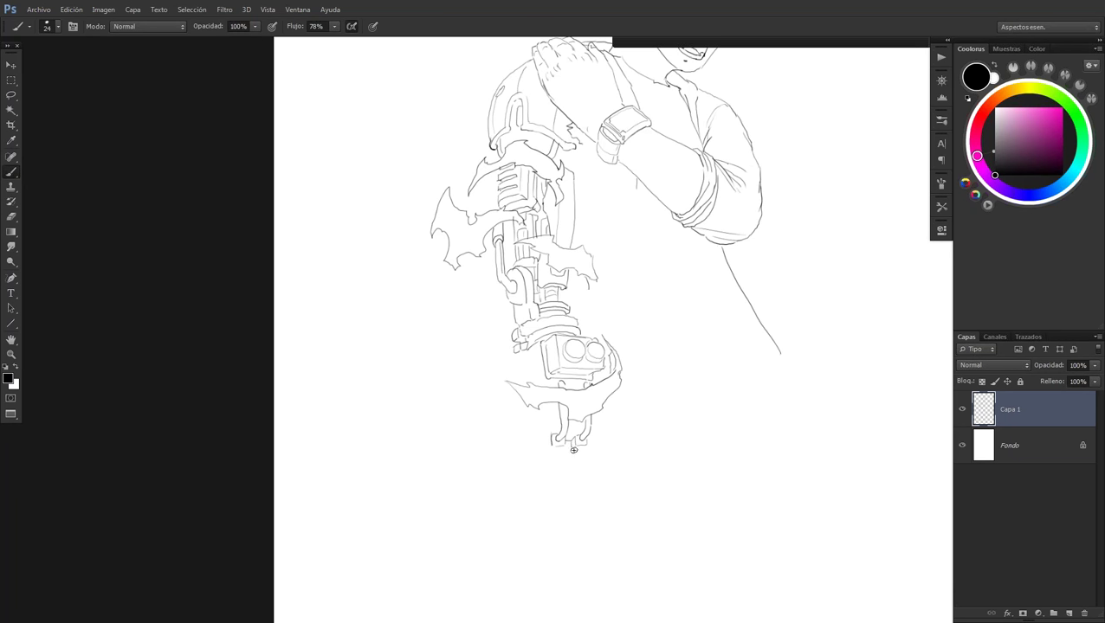
pyautogui.moveTo(548, 448)
pyautogui.mouseDown()
pyautogui.moveTo(563, 447)
pyautogui.moveTo(545, 441)
pyautogui.mouseUp()
pyautogui.moveTo(542, 448)
pyautogui.mouseDown()
pyautogui.moveTo(543, 422)
pyautogui.moveTo(577, 433)
pyautogui.moveTo(538, 452)
pyautogui.moveTo(579, 447)
pyautogui.mouseUp()
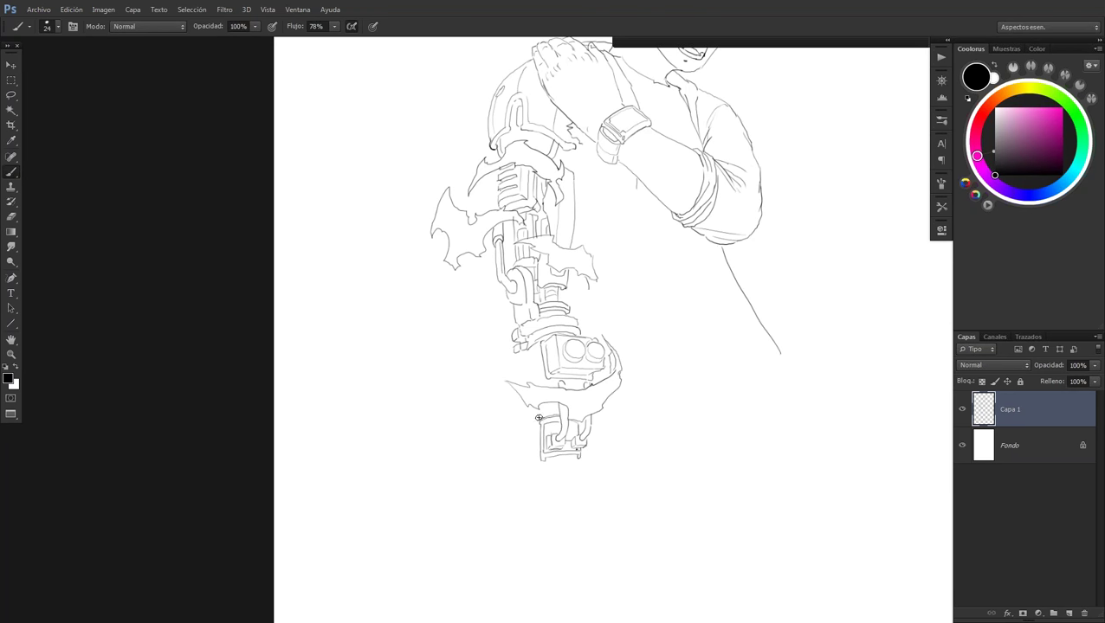
pyautogui.moveTo(542, 410); pyautogui.dragTo(616, 382)
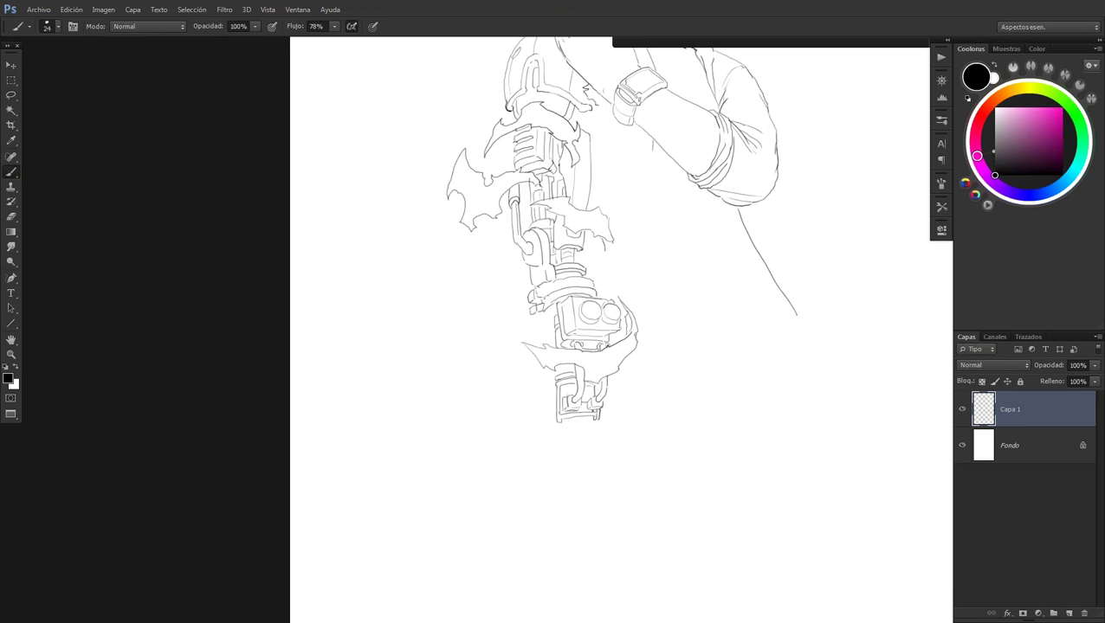
# Ink a tube below the weapon tip with doubled sides, a crossbar and top
pyautogui.moveTo(625, 399); pyautogui.dragTo(641, 384)
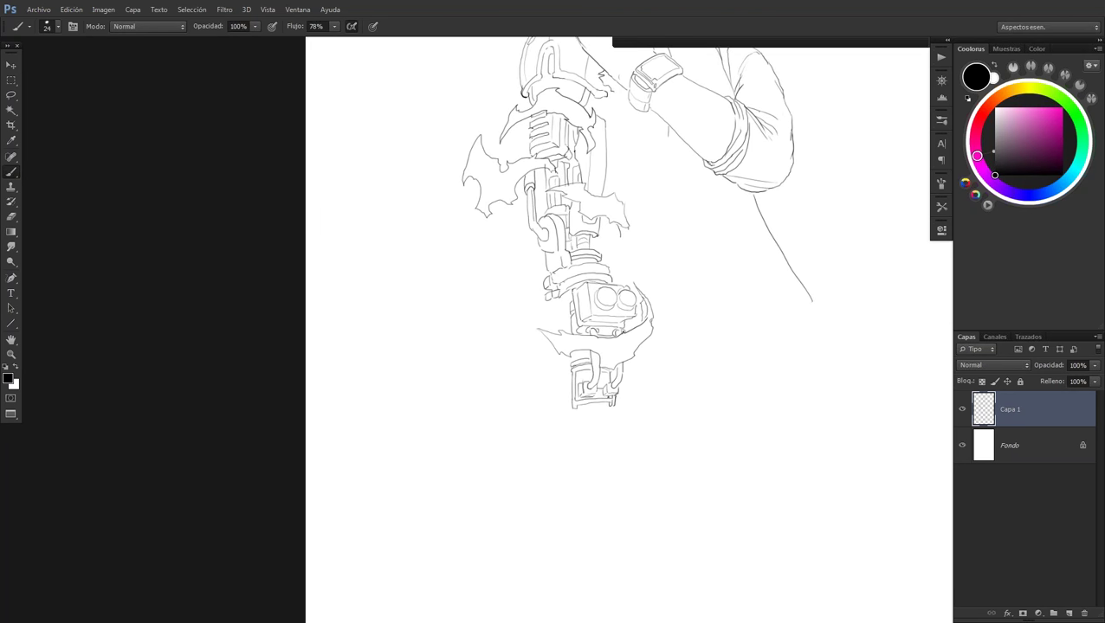
pyautogui.moveTo(573, 420)
pyautogui.mouseDown()
pyautogui.moveTo(584, 418)
pyautogui.moveTo(584, 472)
pyautogui.mouseUp()
pyautogui.moveTo(573, 421); pyautogui.dragTo(578, 476)
pyautogui.moveTo(604, 420); pyautogui.dragTo(613, 472)
pyautogui.moveTo(612, 419); pyautogui.dragTo(616, 472)
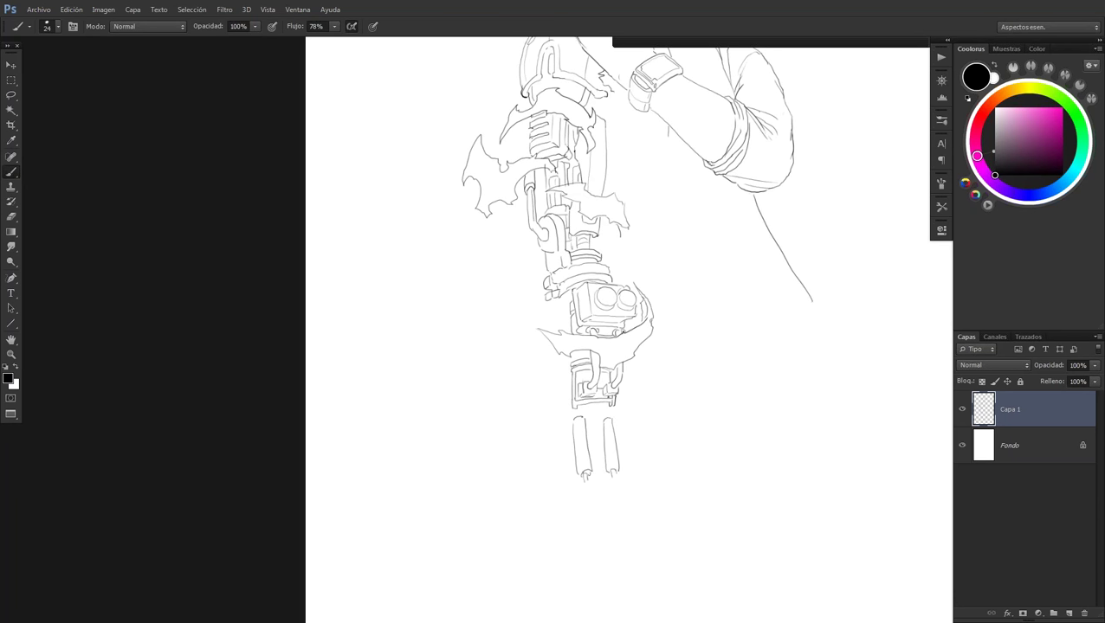
pyautogui.moveTo(584, 428); pyautogui.dragTo(596, 426)
pyautogui.moveTo(596, 423)
pyautogui.mouseDown()
pyautogui.moveTo(604, 411)
pyautogui.moveTo(578, 405)
pyautogui.moveTo(611, 408)
pyautogui.mouseUp()
# Add barrel lines and ink the tubes' bottom edge, crossbar and side line
pyautogui.moveTo(564, 401); pyautogui.dragTo(566, 422)
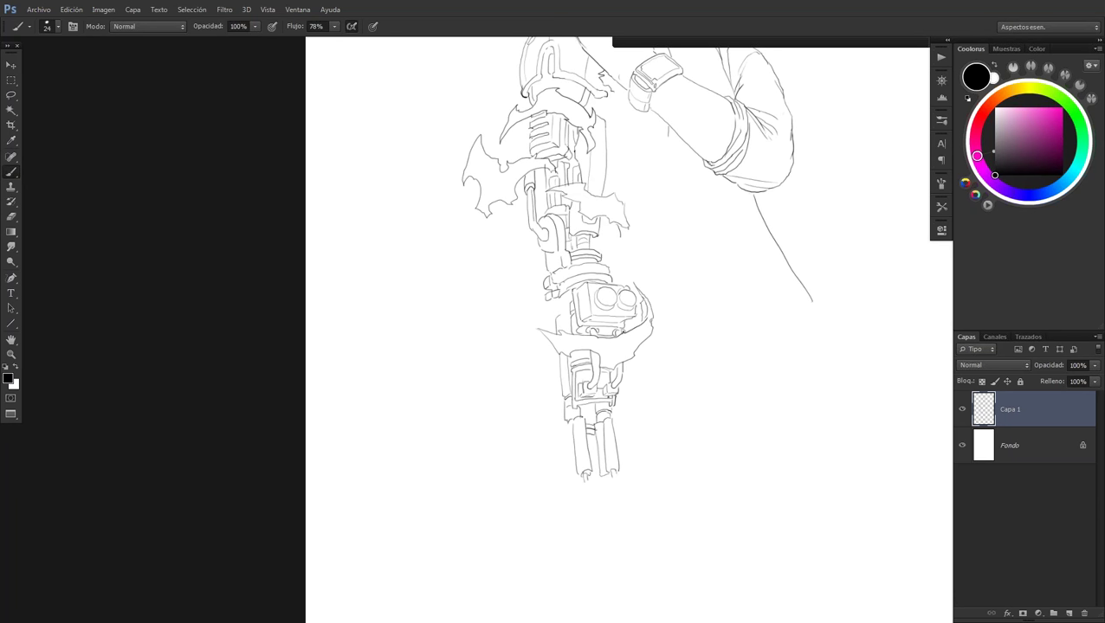
pyautogui.moveTo(564, 314); pyautogui.dragTo(564, 332)
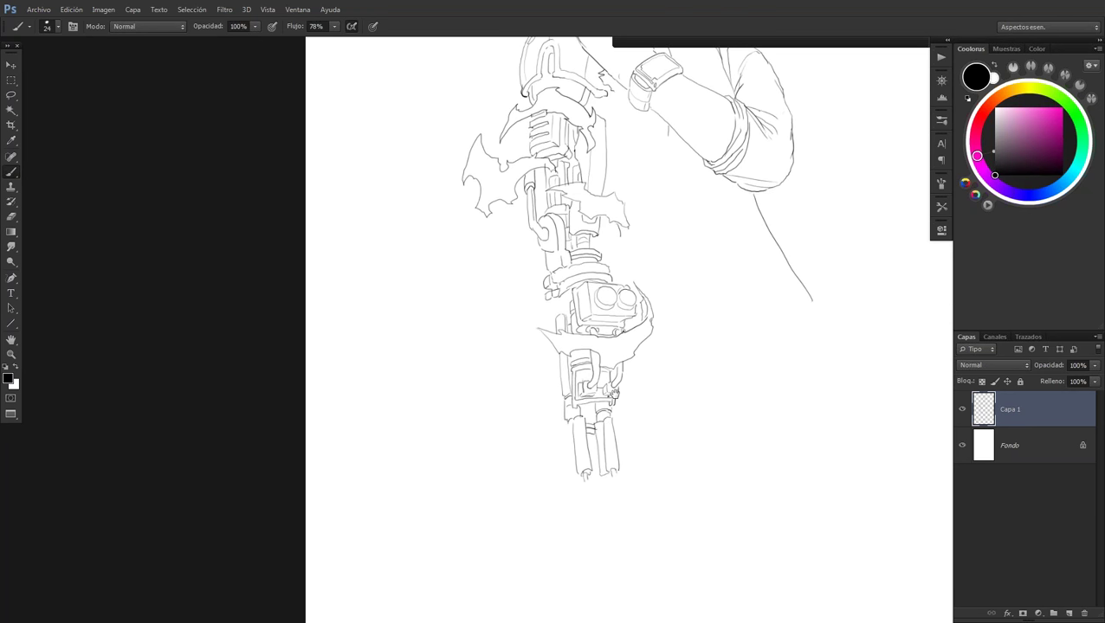
pyautogui.moveTo(566, 433); pyautogui.dragTo(573, 407)
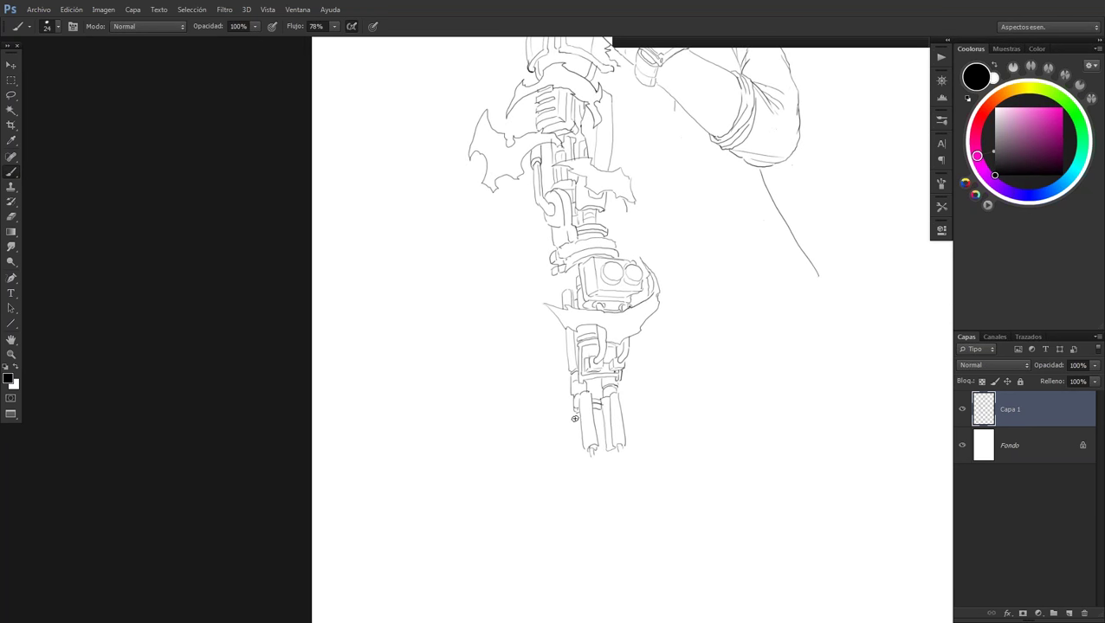
pyautogui.moveTo(574, 410); pyautogui.dragTo(574, 431)
pyautogui.moveTo(617, 469)
pyautogui.mouseDown()
pyautogui.moveTo(587, 467)
pyautogui.moveTo(597, 450)
pyautogui.moveTo(623, 449)
pyautogui.mouseUp()
pyautogui.moveTo(594, 448); pyautogui.dragTo(612, 447)
pyautogui.moveTo(582, 452); pyautogui.dragTo(583, 466)
# Ink a flame curl left of the lower shaft
pyautogui.moveTo(574, 411)
pyautogui.mouseDown()
pyautogui.moveTo(547, 436)
pyautogui.moveTo(557, 442)
pyautogui.mouseUp()
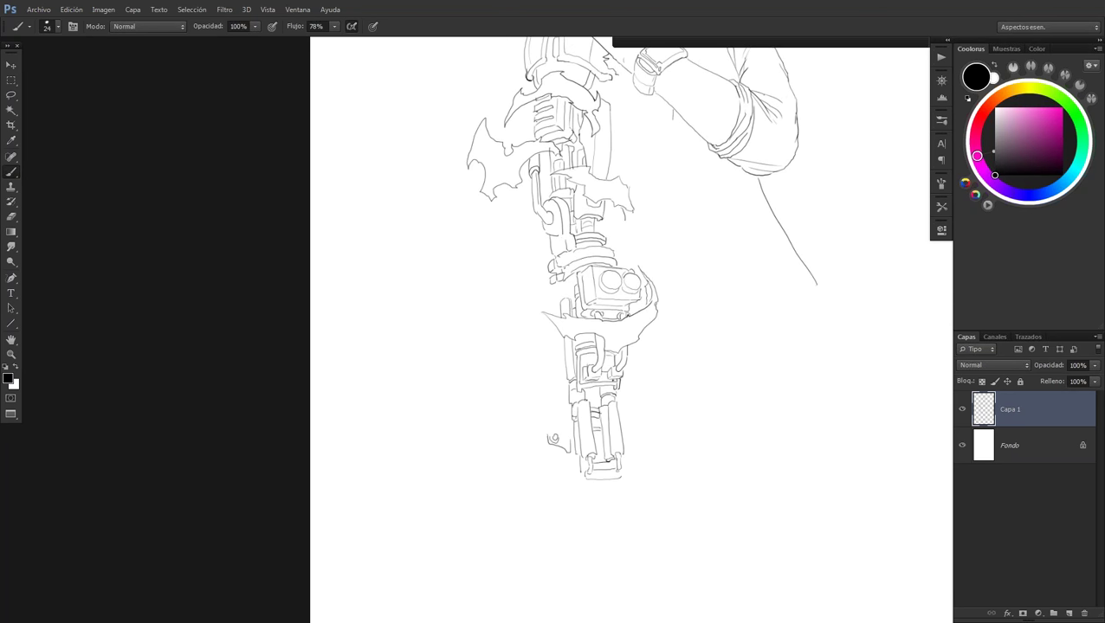
pyautogui.moveTo(554, 394)
pyautogui.mouseDown()
pyautogui.moveTo(511, 448)
pyautogui.moveTo(513, 409)
pyautogui.moveTo(533, 380)
pyautogui.moveTo(512, 345)
pyautogui.moveTo(523, 271)
pyautogui.moveTo(524, 327)
pyautogui.moveTo(563, 396)
pyautogui.mouseUp()
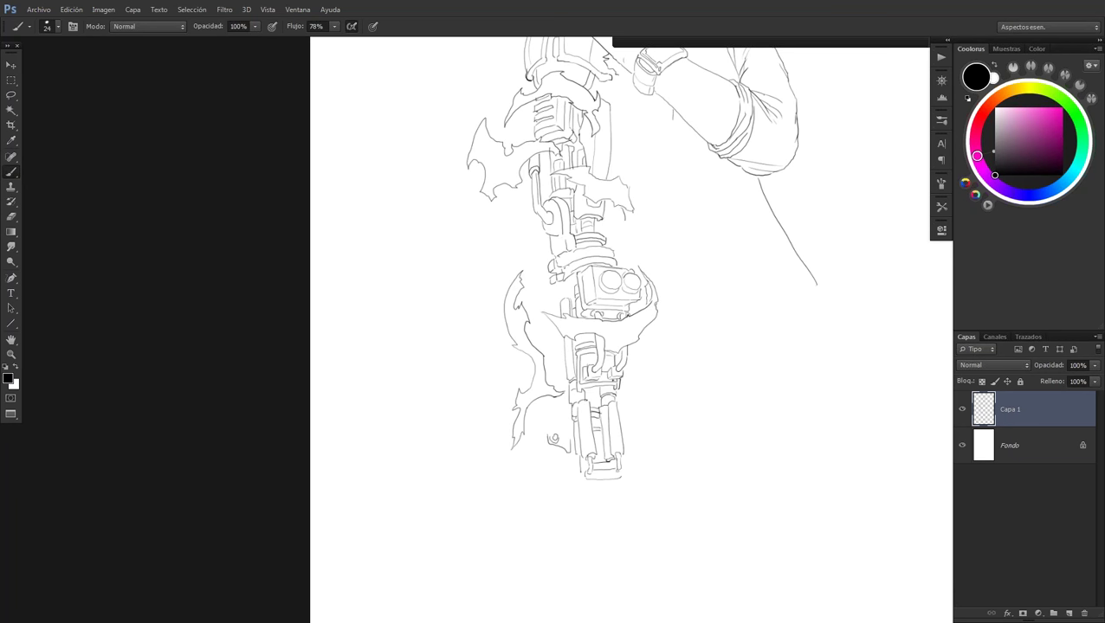
pyautogui.moveTo(460, 345)
pyautogui.mouseDown()
pyautogui.moveTo(475, 348)
pyautogui.moveTo(449, 345)
pyautogui.moveTo(488, 291)
pyautogui.moveTo(457, 318)
pyautogui.moveTo(453, 340)
pyautogui.moveTo(480, 349)
pyautogui.mouseUp()
# Ink curved and vertical lines along the lower shaft's right side
pyautogui.moveTo(624, 432); pyautogui.dragTo(598, 493)
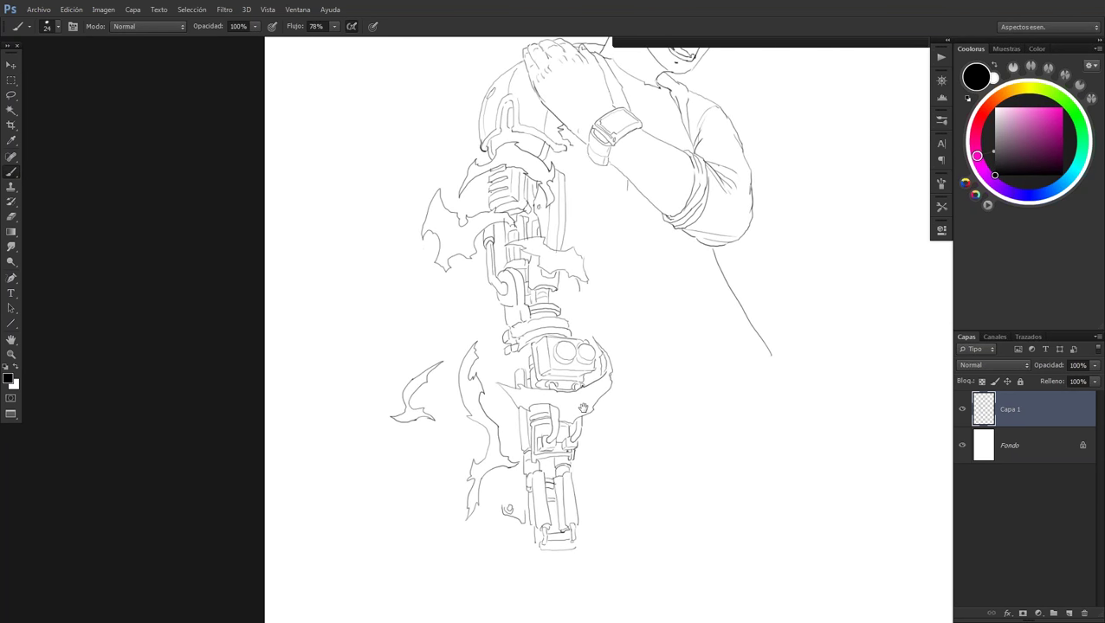
pyautogui.moveTo(584, 407); pyautogui.dragTo(599, 342)
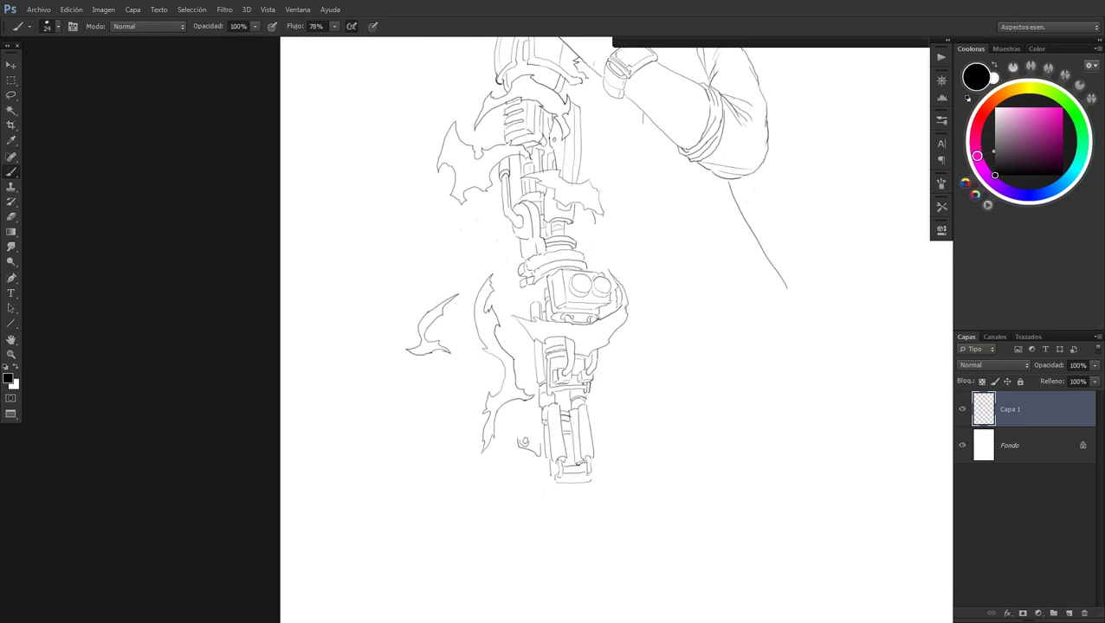
pyautogui.moveTo(591, 394)
pyautogui.mouseDown()
pyautogui.moveTo(607, 420)
pyautogui.moveTo(593, 444)
pyautogui.mouseUp()
pyautogui.moveTo(591, 400); pyautogui.dragTo(589, 419)
pyautogui.moveTo(590, 394); pyautogui.dragTo(589, 417)
# Add a diagonal spike off the shaft and cable strokes along its left edge
pyautogui.moveTo(613, 409); pyautogui.dragTo(578, 422)
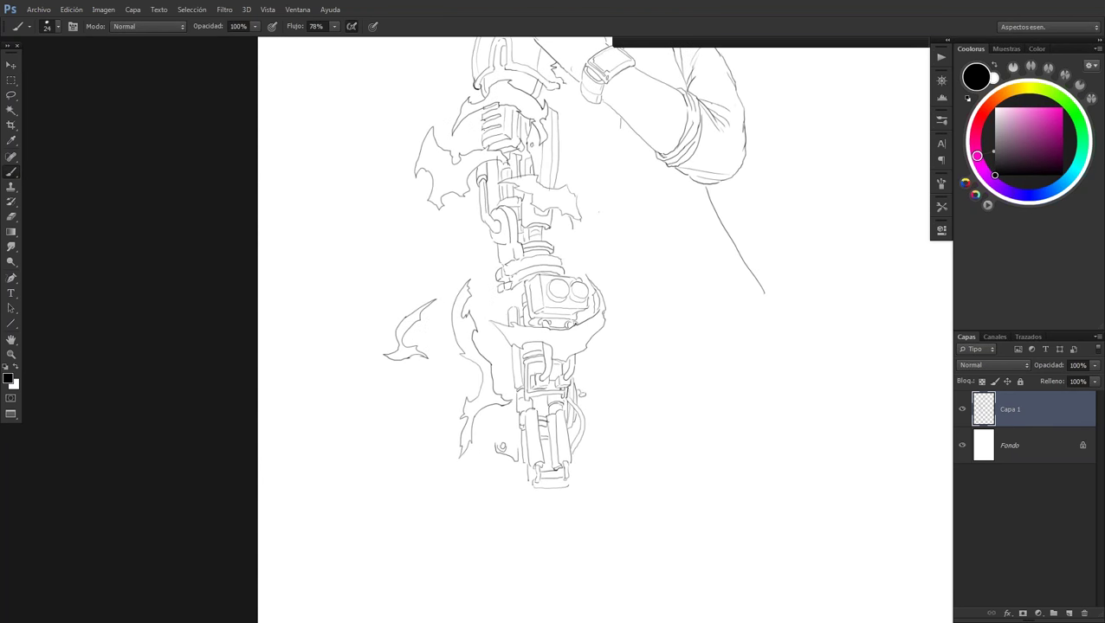
pyautogui.moveTo(581, 394)
pyautogui.mouseDown()
pyautogui.moveTo(618, 361)
pyautogui.moveTo(579, 399)
pyautogui.mouseUp()
pyautogui.moveTo(524, 319); pyautogui.dragTo(541, 326)
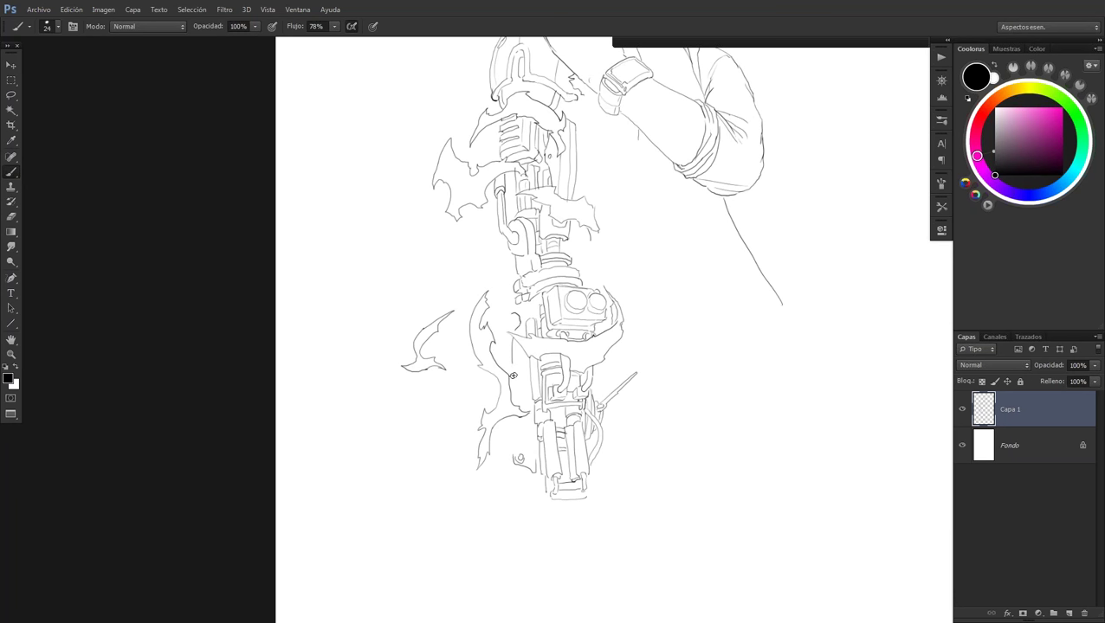
pyautogui.moveTo(526, 406); pyautogui.dragTo(520, 408)
pyautogui.moveTo(499, 343)
pyautogui.mouseDown()
pyautogui.moveTo(518, 312)
pyautogui.moveTo(524, 324)
pyautogui.mouseUp()
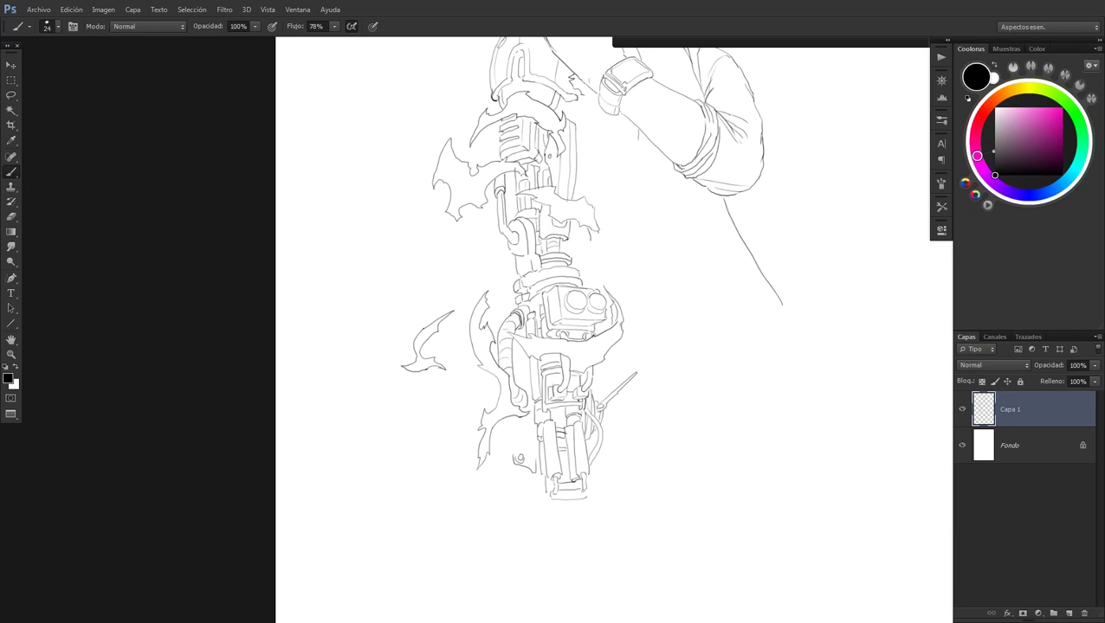
# Zoom in on the lower weapon and return to the Brush
pyautogui.press('z')
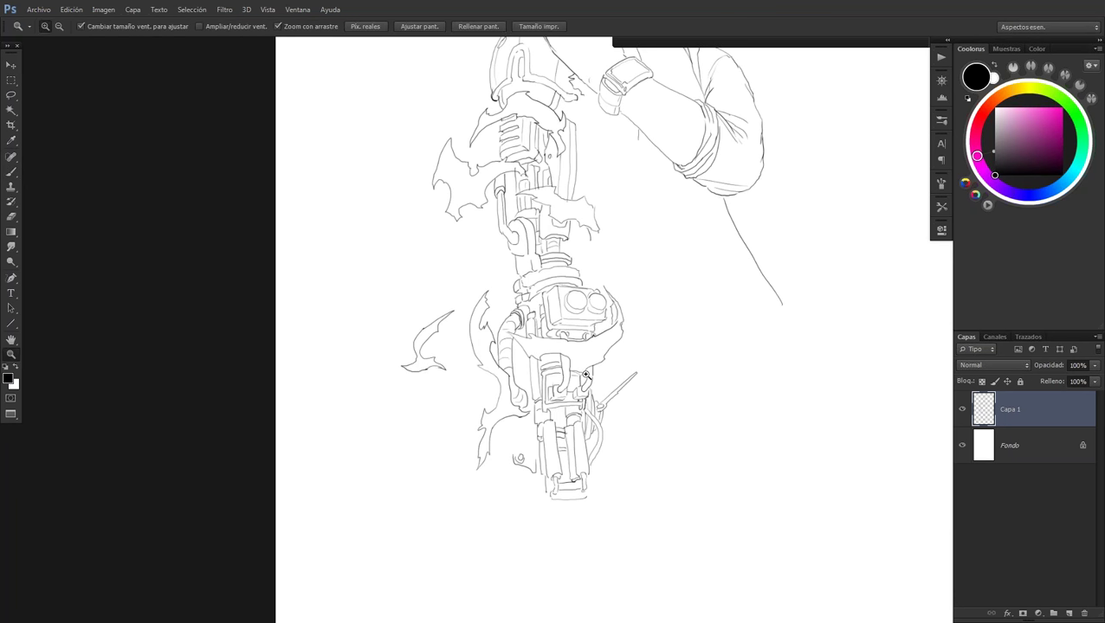
pyautogui.keyDown('alt'); pyautogui.click(587, 374); pyautogui.keyUp('alt')
pyautogui.moveTo(600, 381)
pyautogui.mouseDown()
pyautogui.moveTo(559, 303)
pyautogui.moveTo(606, 303)
pyautogui.mouseUp()
pyautogui.press('b')
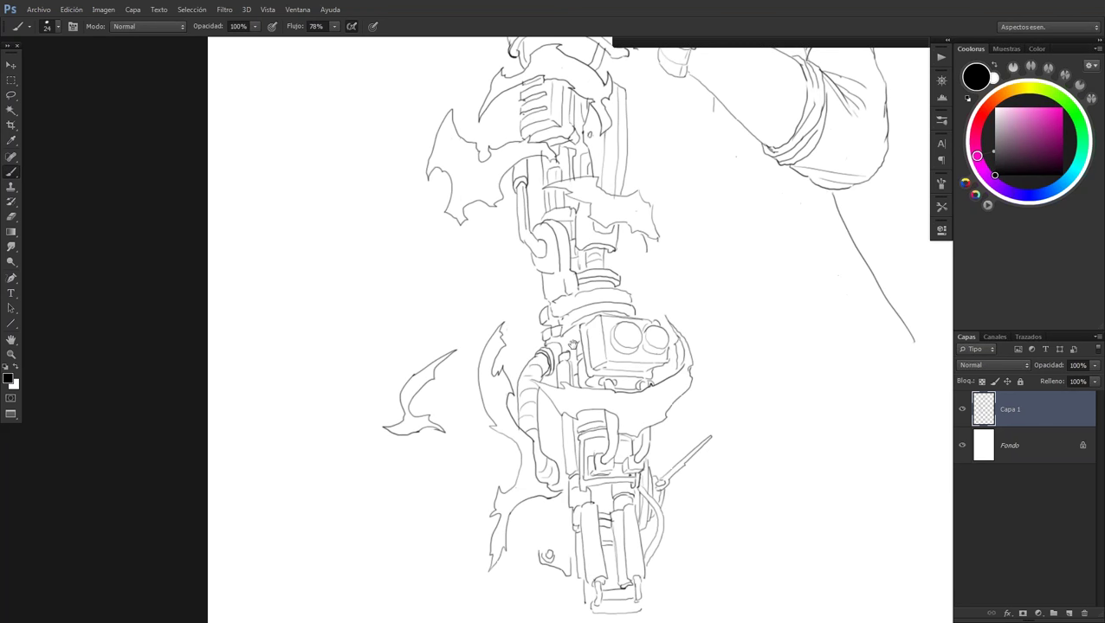
pyautogui.moveTo(575, 342); pyautogui.dragTo(590, 360)
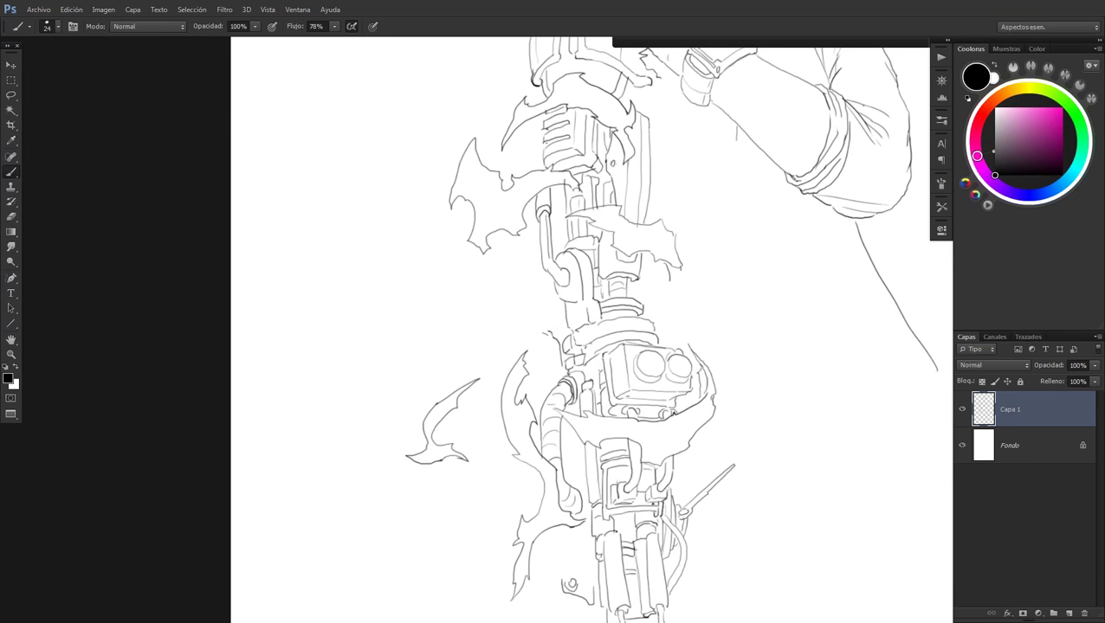
# Ink lines and a small curve left of the robot head and across its midsection
pyautogui.moveTo(547, 342); pyautogui.dragTo(556, 370)
pyautogui.moveTo(541, 344)
pyautogui.mouseDown()
pyautogui.moveTo(539, 368)
pyautogui.moveTo(543, 329)
pyautogui.mouseUp()
pyautogui.moveTo(566, 304); pyautogui.dragTo(584, 304)
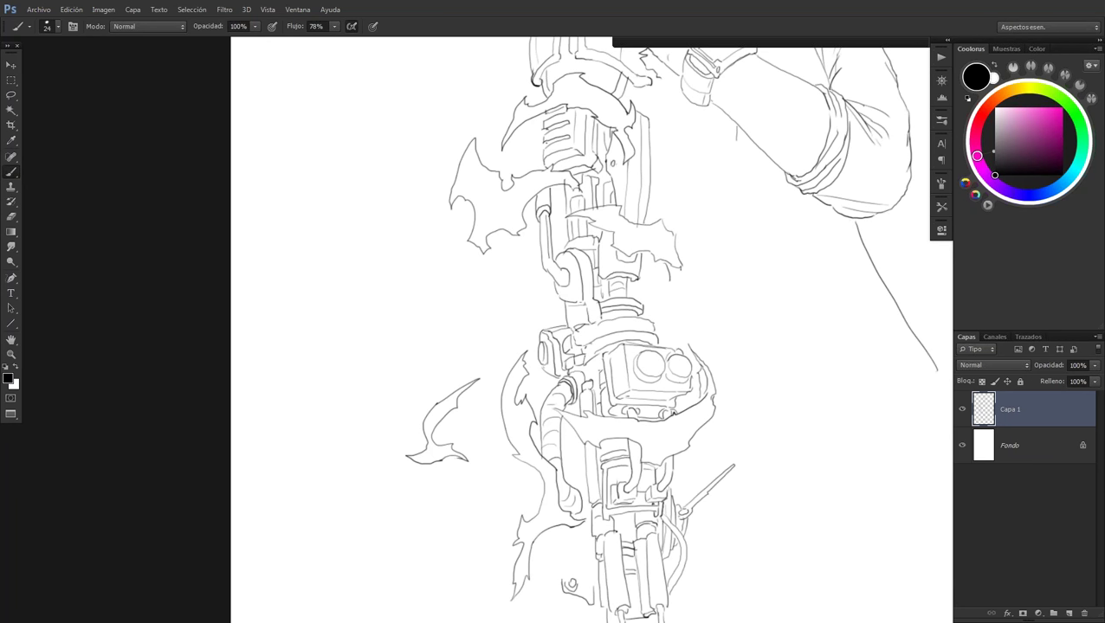
pyautogui.moveTo(539, 335); pyautogui.dragTo(548, 329)
pyautogui.moveTo(529, 293); pyautogui.dragTo(541, 323)
# Zoom out to the whole figure, then zoom back in on the weapon's lower section
pyautogui.press('z')
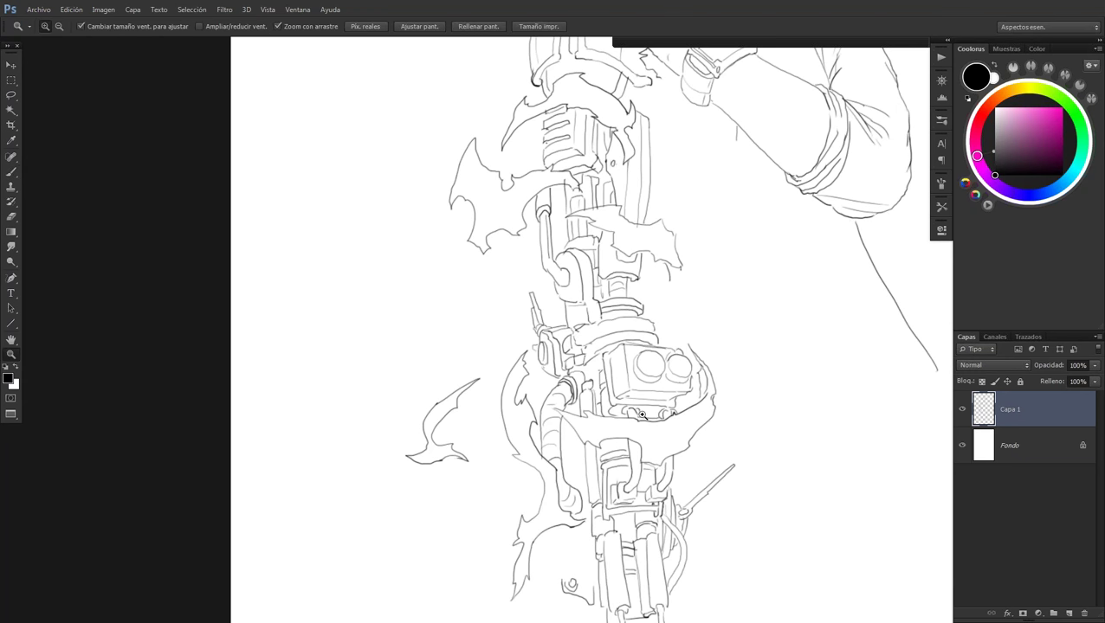
pyautogui.keyDown('alt'); pyautogui.click(641, 414); pyautogui.keyUp('alt')
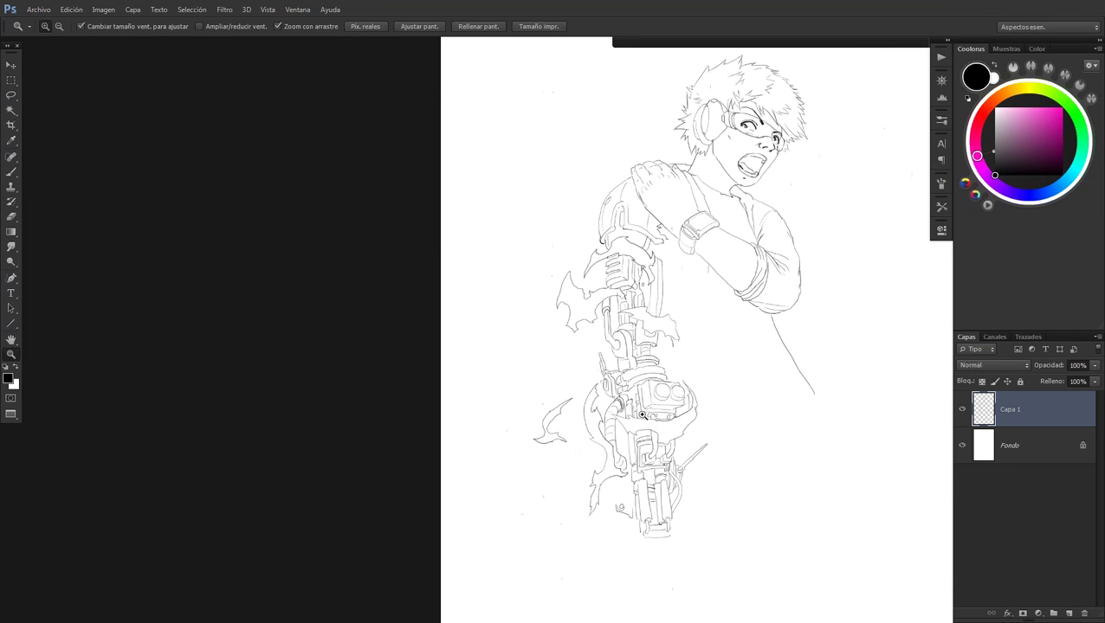
pyautogui.press('b')
pyautogui.moveTo(662, 381); pyautogui.dragTo(666, 322)
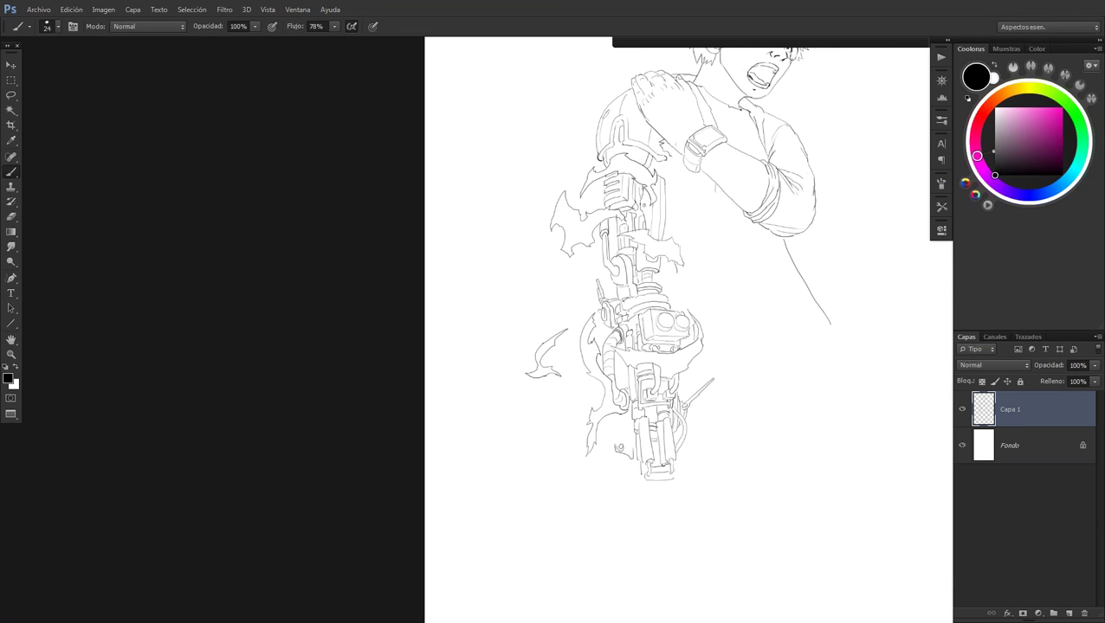
pyautogui.press('z')
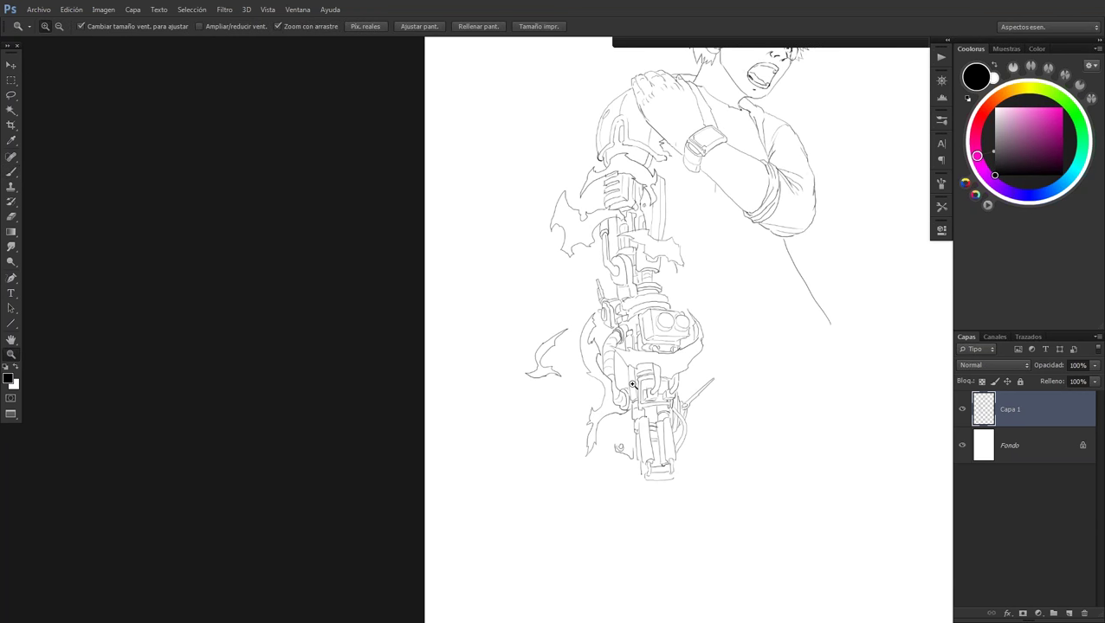
pyautogui.click(632, 383)
# Ink short lines and marks on the lower weapon beside the small round part
pyautogui.press('b')
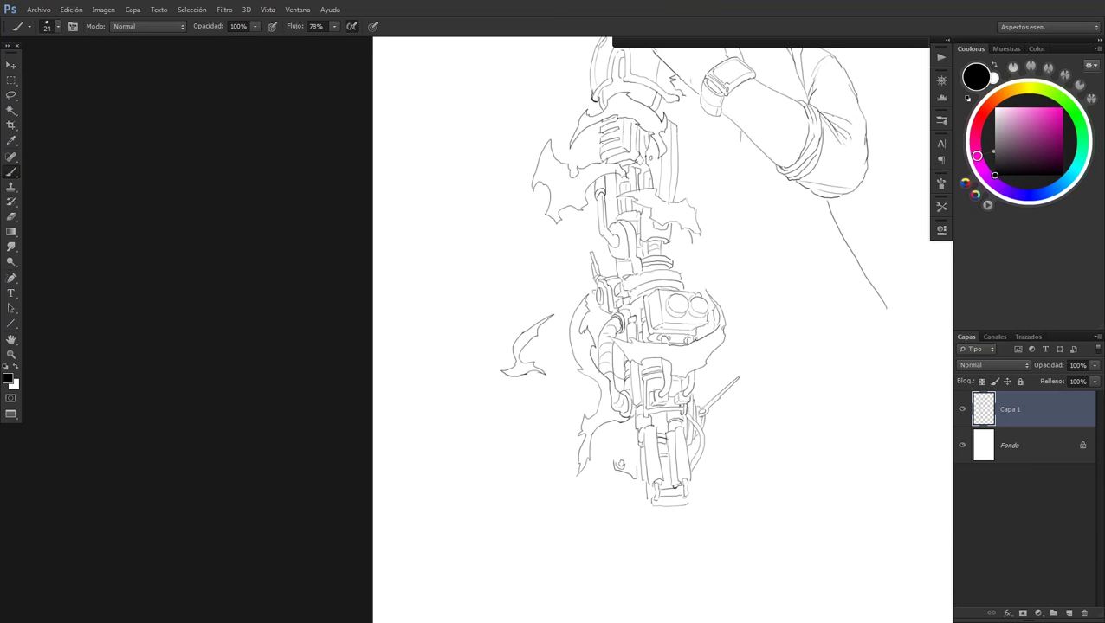
pyautogui.moveTo(568, 310)
pyautogui.mouseDown()
pyautogui.moveTo(540, 295)
pyautogui.moveTo(573, 311)
pyautogui.mouseUp()
pyautogui.moveTo(693, 417)
pyautogui.mouseDown()
pyautogui.moveTo(687, 426)
pyautogui.moveTo(688, 397)
pyautogui.mouseUp()
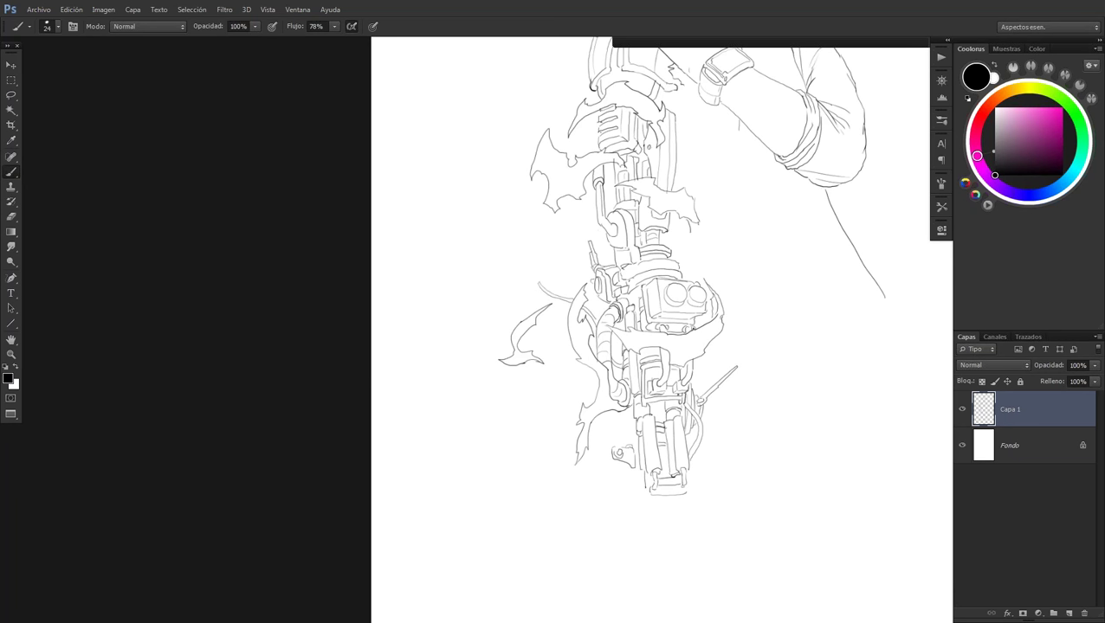
pyautogui.moveTo(628, 415); pyautogui.dragTo(627, 435)
pyautogui.moveTo(627, 465); pyautogui.dragTo(612, 461)
pyautogui.moveTo(629, 417); pyautogui.dragTo(635, 426)
# Draw the jagged flames below the weapon's base
pyautogui.moveTo(658, 346); pyautogui.dragTo(663, 322)
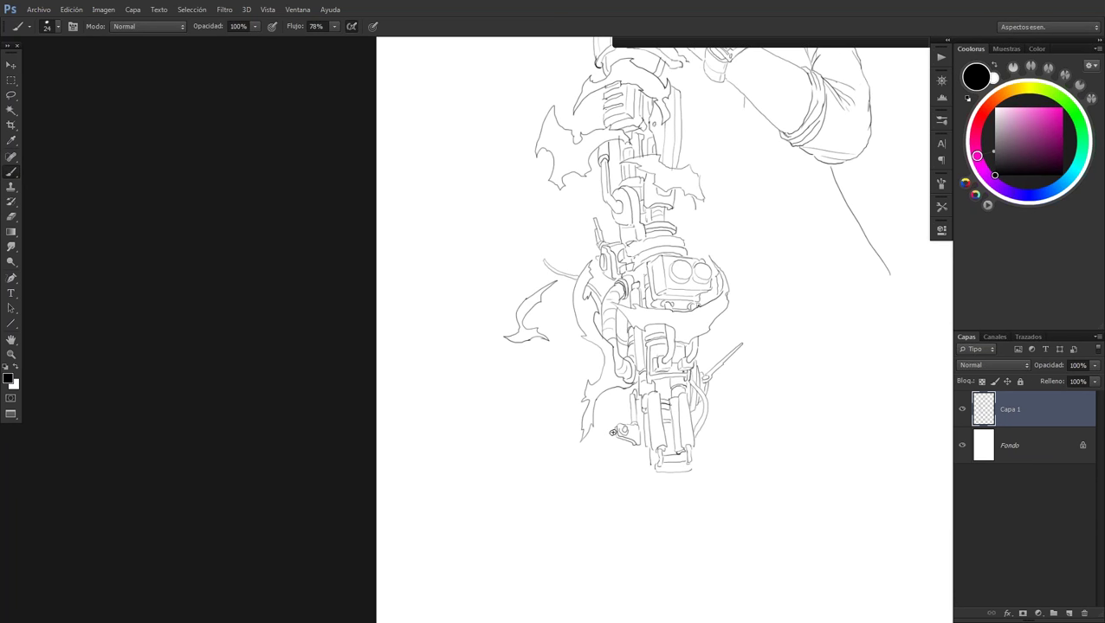
pyautogui.moveTo(612, 432); pyautogui.dragTo(622, 447)
pyautogui.moveTo(712, 459); pyautogui.dragTo(693, 473)
pyautogui.moveTo(693, 472)
pyautogui.mouseDown()
pyautogui.moveTo(693, 493)
pyautogui.moveTo(733, 468)
pyautogui.moveTo(754, 514)
pyautogui.mouseUp()
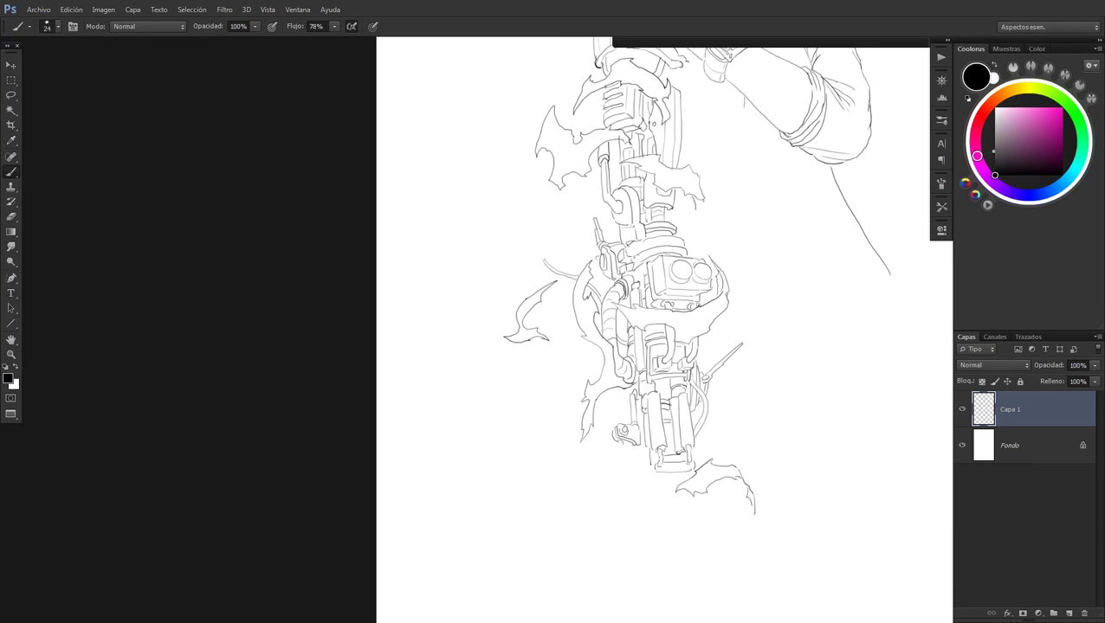
pyautogui.moveTo(648, 465)
pyautogui.mouseDown()
pyautogui.moveTo(656, 482)
pyautogui.moveTo(643, 482)
pyautogui.mouseUp()
# Add jagged flame shards right of the arm and left of the weapon
pyautogui.moveTo(677, 231); pyautogui.dragTo(664, 253)
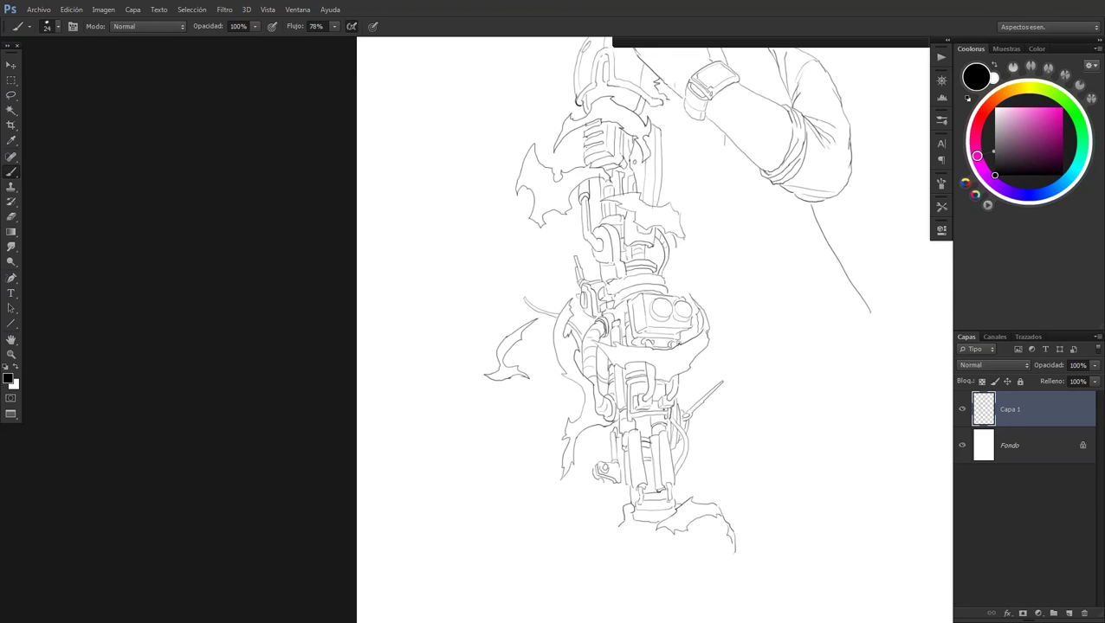
pyautogui.press('z')
pyautogui.moveTo(649, 236)
pyautogui.mouseDown()
pyautogui.moveTo(671, 308)
pyautogui.moveTo(623, 264)
pyautogui.moveTo(632, 251)
pyautogui.mouseUp()
pyautogui.press('b')
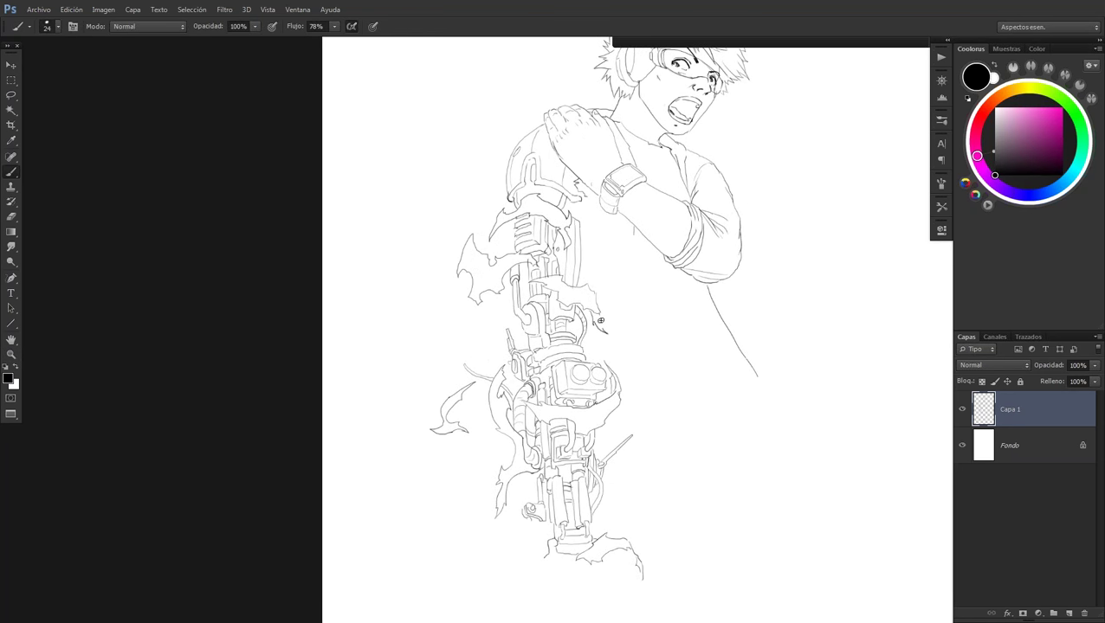
pyautogui.moveTo(591, 243); pyautogui.dragTo(585, 269)
pyautogui.moveTo(456, 341)
pyautogui.mouseDown()
pyautogui.moveTo(437, 352)
pyautogui.moveTo(459, 347)
pyautogui.mouseUp()
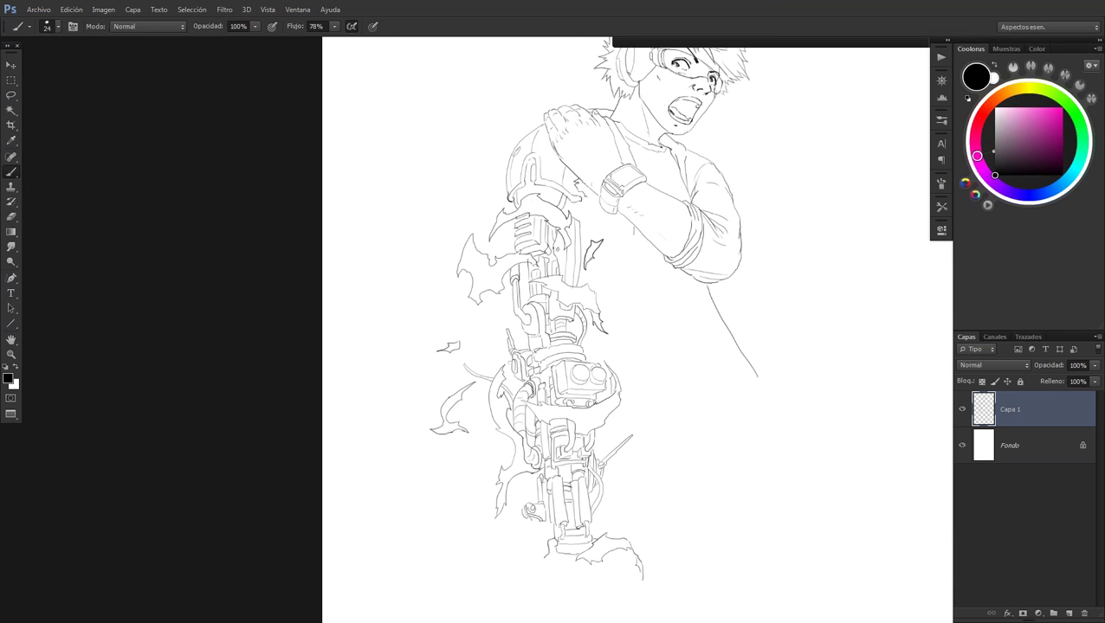
# Ink and darken the torso's left contour line
pyautogui.moveTo(633, 232); pyautogui.dragTo(595, 364)
pyautogui.moveTo(624, 258); pyautogui.dragTo(612, 310)
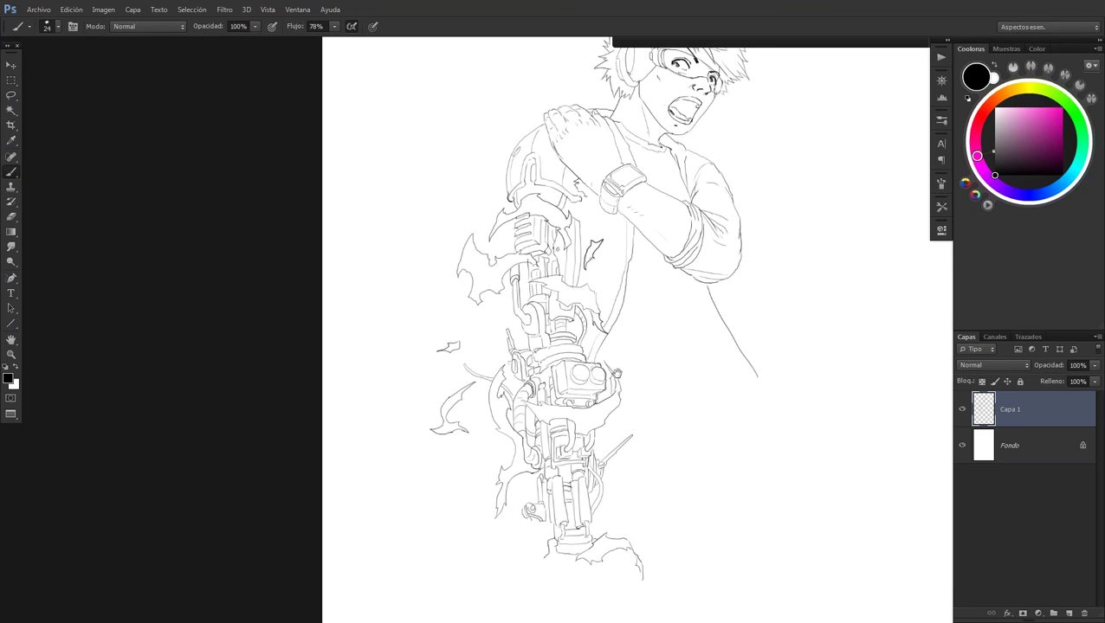
pyautogui.scroll(-1, 616, 373)
pyautogui.scroll(-1, 616, 368)
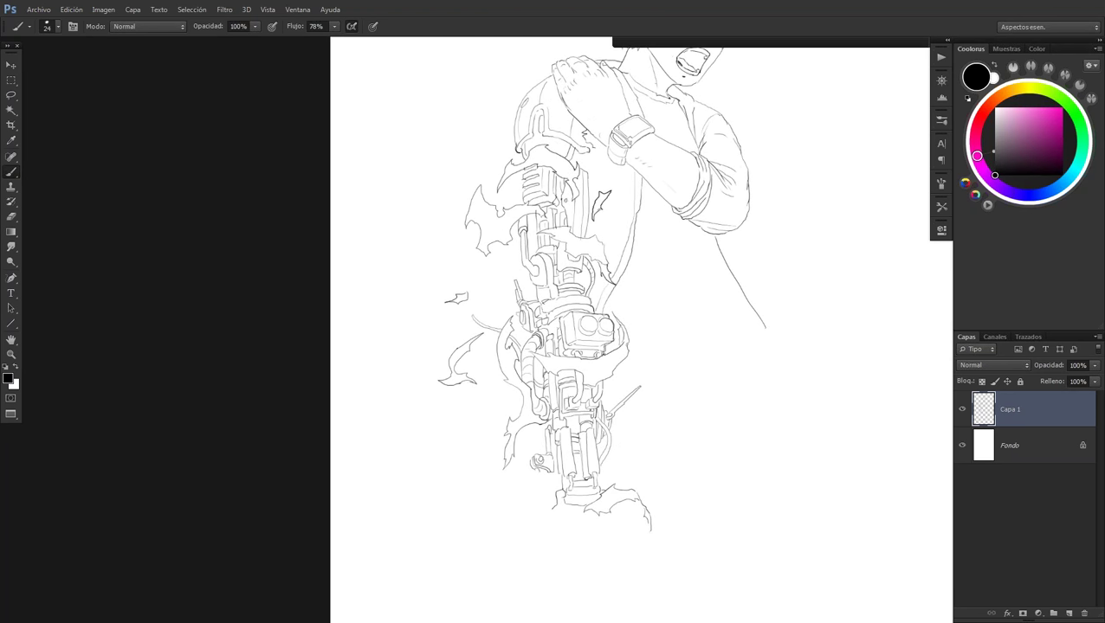
pyautogui.scroll(-1, 576, 339)
pyautogui.press('z')
pyautogui.scroll(-1, 575, 338)
pyautogui.scroll(-1, 576, 339)
pyautogui.scroll(-1, 576, 338)
# Darken the left vertical rod line, the round part's edge and the pole cap's bottom
pyautogui.click(575, 339)
pyautogui.press('b')
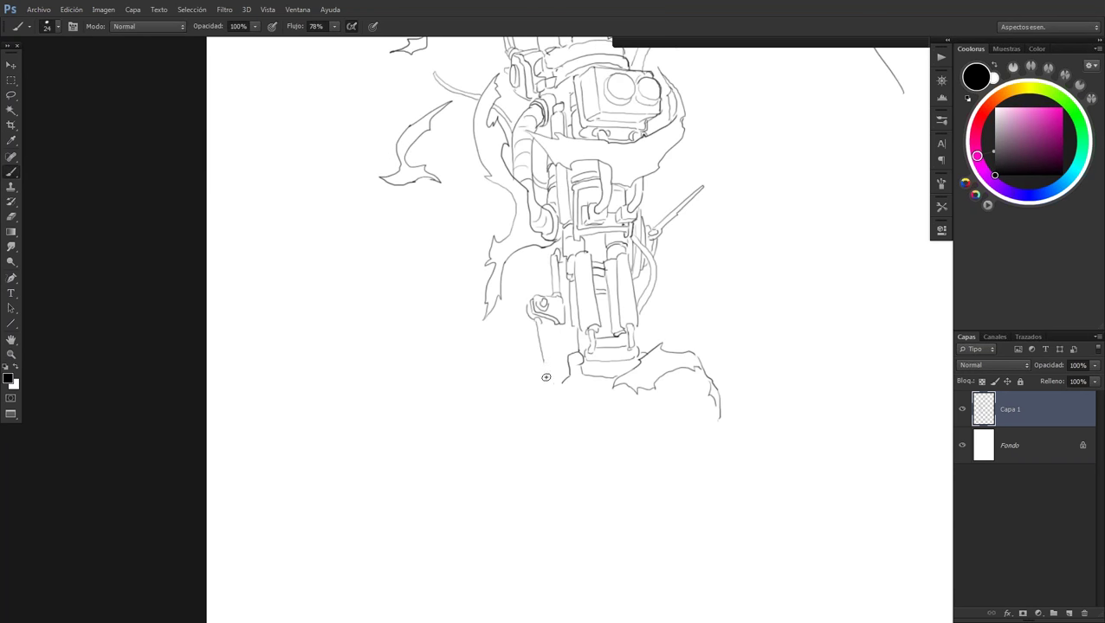
pyautogui.moveTo(554, 377); pyautogui.dragTo(544, 379)
pyautogui.moveTo(539, 319); pyautogui.dragTo(545, 377)
pyautogui.moveTo(525, 307)
pyautogui.mouseDown()
pyautogui.moveTo(565, 367)
pyautogui.moveTo(541, 390)
pyautogui.moveTo(562, 390)
pyautogui.mouseUp()
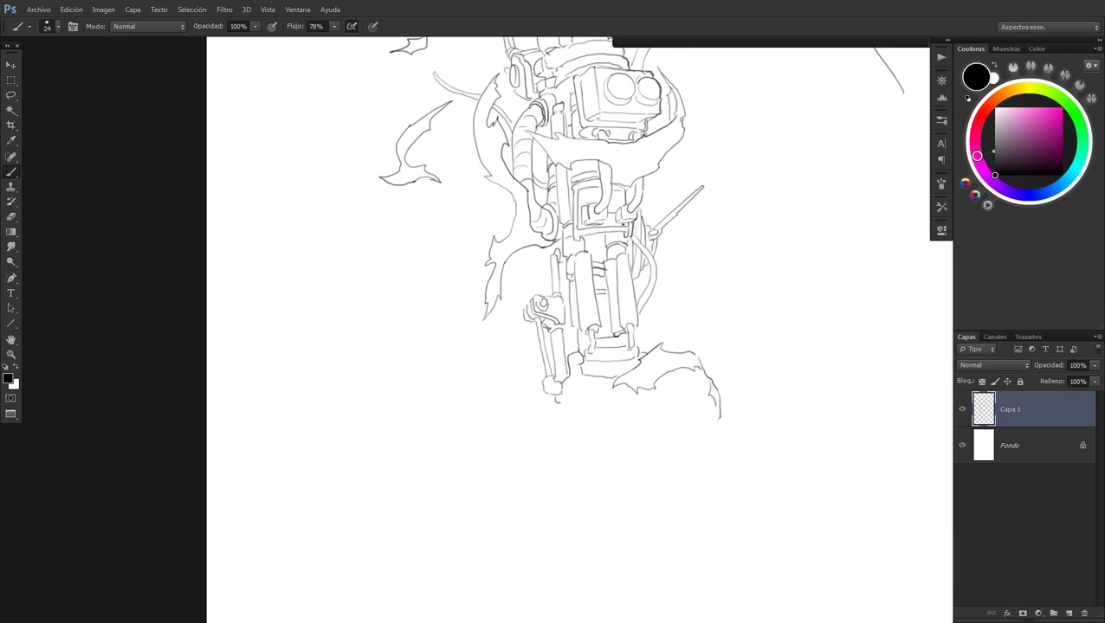
pyautogui.moveTo(555, 400); pyautogui.dragTo(637, 387)
# Reframe on the upper weapon and add a short vertical line to it
pyautogui.press('z')
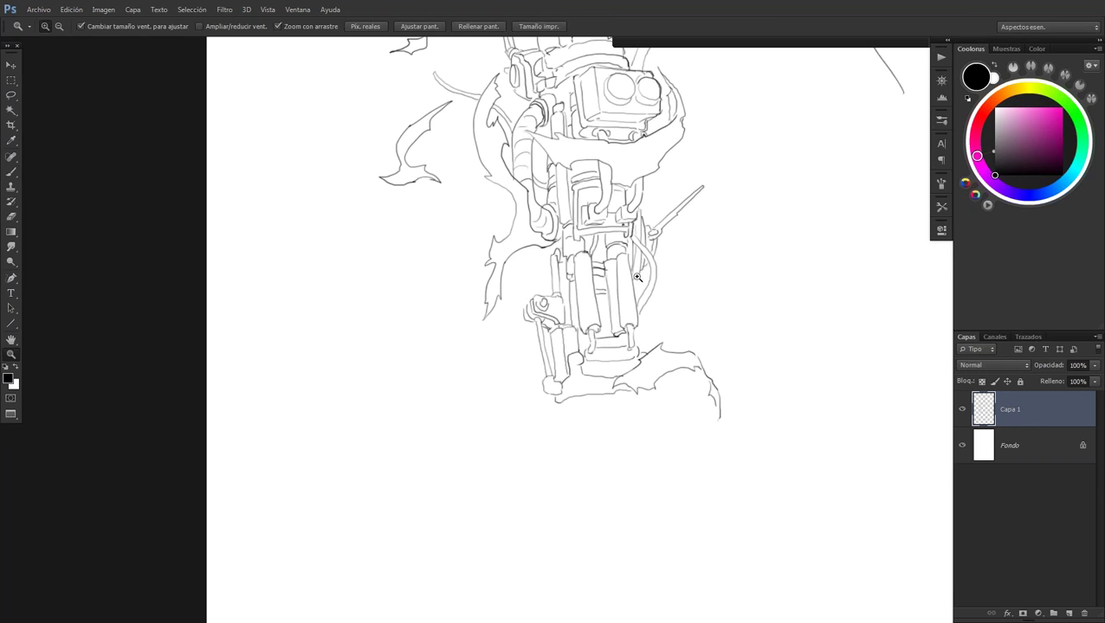
pyautogui.moveTo(637, 277); pyautogui.dragTo(598, 277)
pyautogui.moveTo(630, 219); pyautogui.dragTo(519, 374)
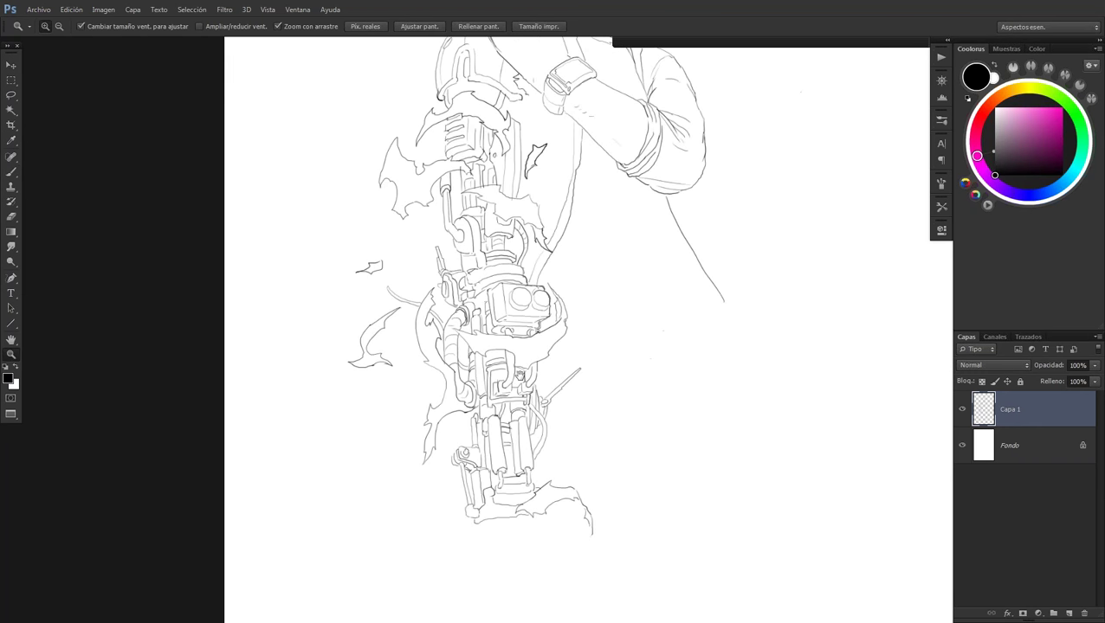
pyautogui.moveTo(512, 296); pyautogui.dragTo(559, 301)
pyautogui.press('b')
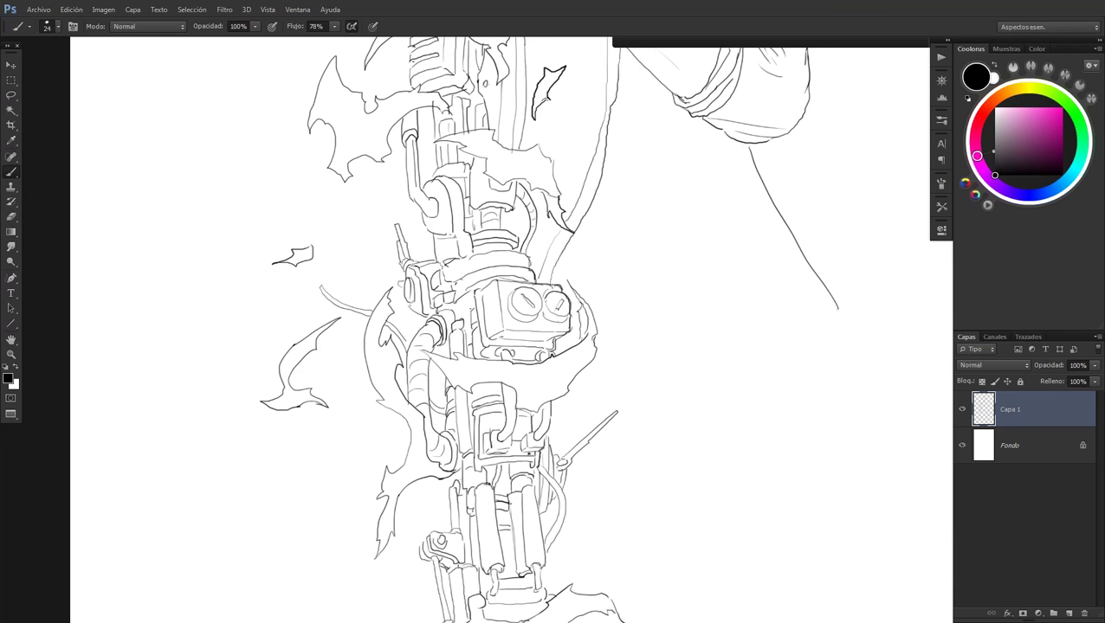
pyautogui.moveTo(469, 258); pyautogui.dragTo(470, 271)
# Zoom out and pan to the area below the weapon
pyautogui.press('z')
pyautogui.keyDown('alt'); pyautogui.click(552, 392); pyautogui.keyUp('alt')
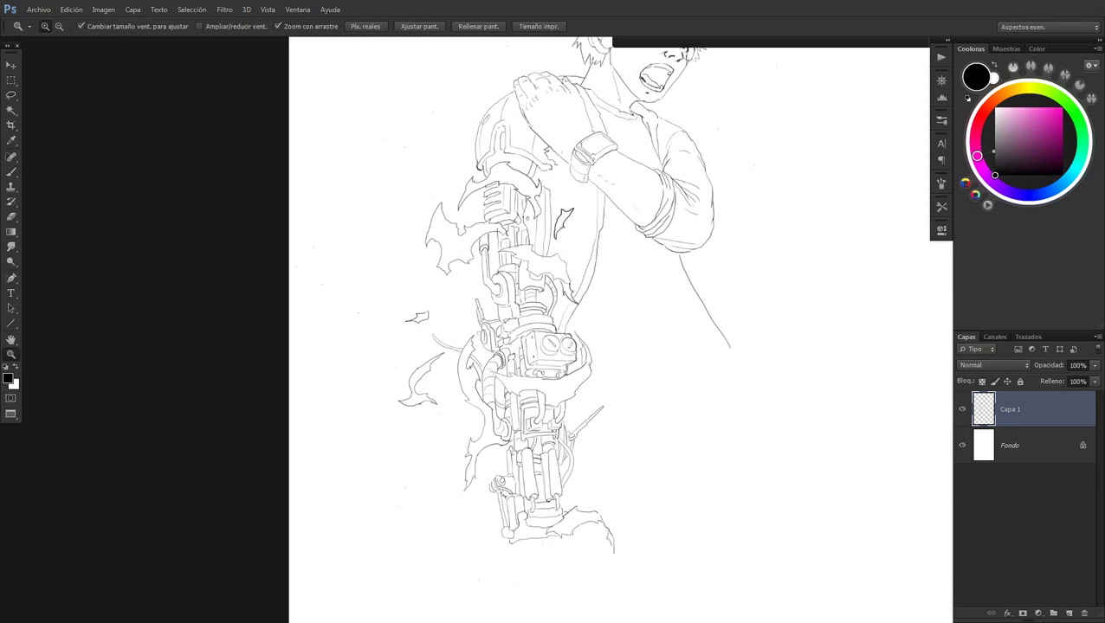
pyautogui.keyDown('alt'); pyautogui.click(523, 438); pyautogui.keyUp('alt')
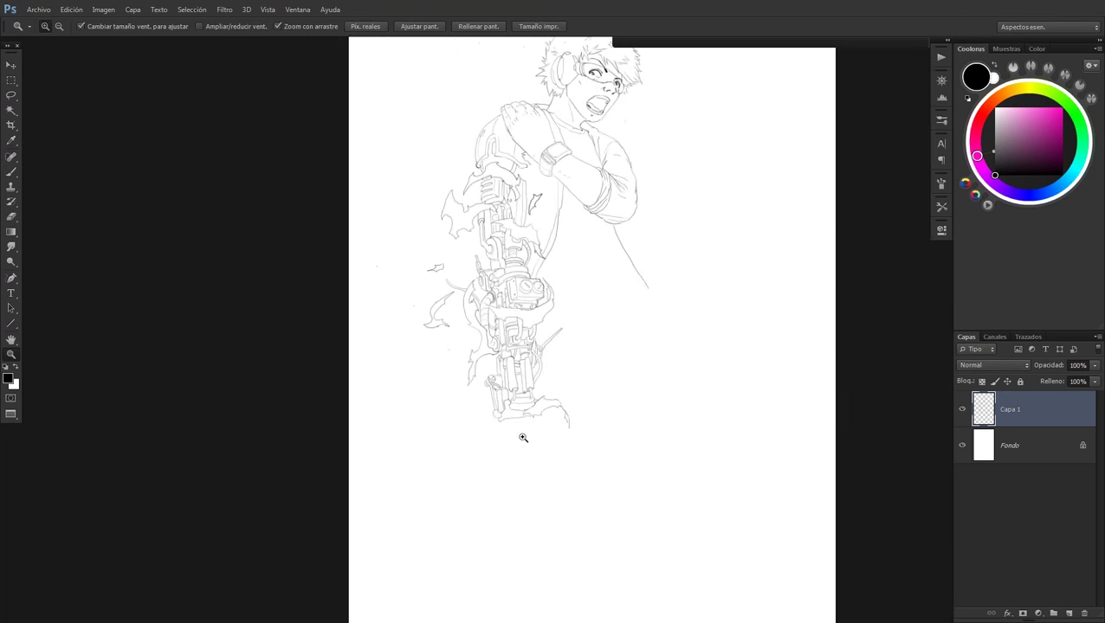
pyautogui.moveTo(523, 438)
pyautogui.mouseDown()
pyautogui.moveTo(503, 428)
pyautogui.moveTo(528, 427)
pyautogui.mouseUp()
pyautogui.press('b')
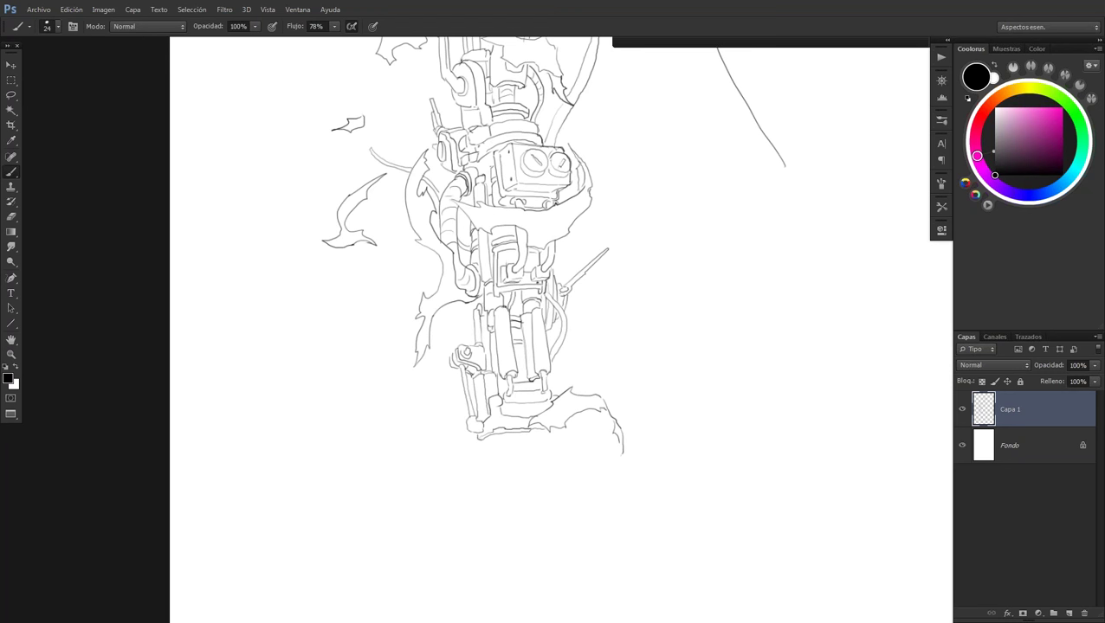
pyautogui.moveTo(531, 381); pyautogui.dragTo(518, 348)
pyautogui.moveTo(486, 406); pyautogui.dragTo(478, 364)
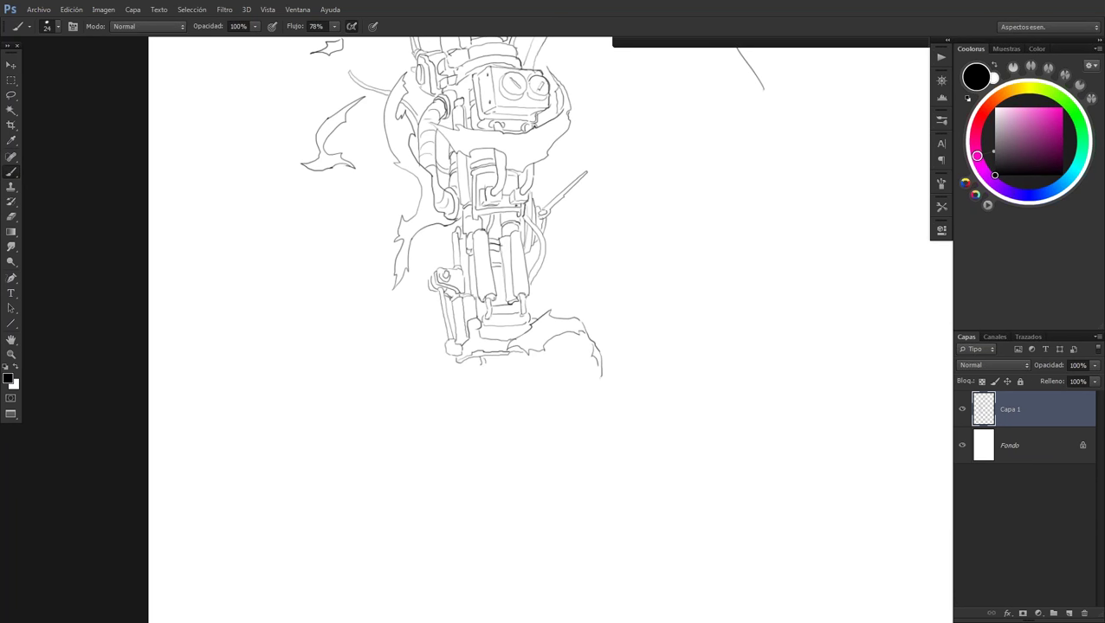
# Draw the jointed rod's edges below the weapon with a curved foot
pyautogui.moveTo(482, 360)
pyautogui.mouseDown()
pyautogui.moveTo(487, 425)
pyautogui.moveTo(500, 425)
pyautogui.mouseUp()
pyautogui.moveTo(487, 410); pyautogui.dragTo(478, 374)
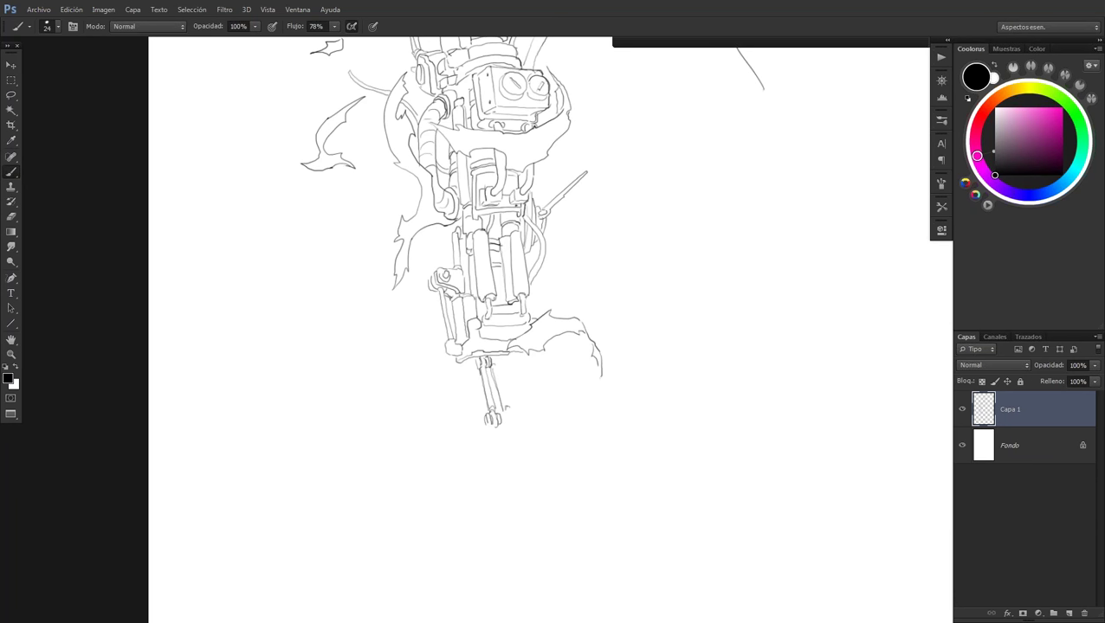
pyautogui.moveTo(499, 375); pyautogui.dragTo(509, 408)
pyautogui.moveTo(508, 410); pyautogui.dragTo(504, 426)
pyautogui.moveTo(509, 411); pyautogui.dragTo(514, 424)
pyautogui.moveTo(491, 356); pyautogui.dragTo(499, 369)
pyautogui.moveTo(503, 368); pyautogui.dragTo(516, 410)
# Ink the claw fingers with their lines and fingertips at the rod's end
pyautogui.moveTo(504, 367)
pyautogui.mouseDown()
pyautogui.moveTo(517, 422)
pyautogui.moveTo(520, 412)
pyautogui.mouseUp()
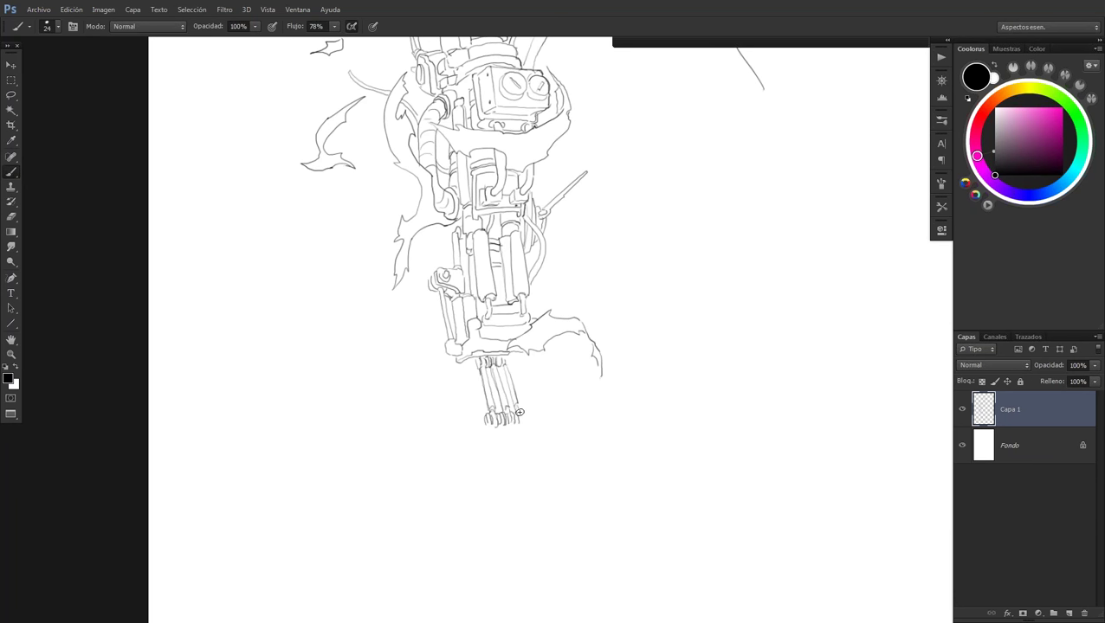
pyautogui.moveTo(521, 410); pyautogui.dragTo(525, 422)
pyautogui.moveTo(506, 367); pyautogui.dragTo(507, 400)
pyautogui.moveTo(527, 410); pyautogui.dragTo(531, 420)
pyautogui.moveTo(516, 365); pyautogui.dragTo(523, 401)
pyautogui.moveTo(517, 354); pyautogui.dragTo(515, 369)
pyautogui.press('z')
pyautogui.keyDown('alt'); pyautogui.click(510, 415); pyautogui.keyUp('alt')
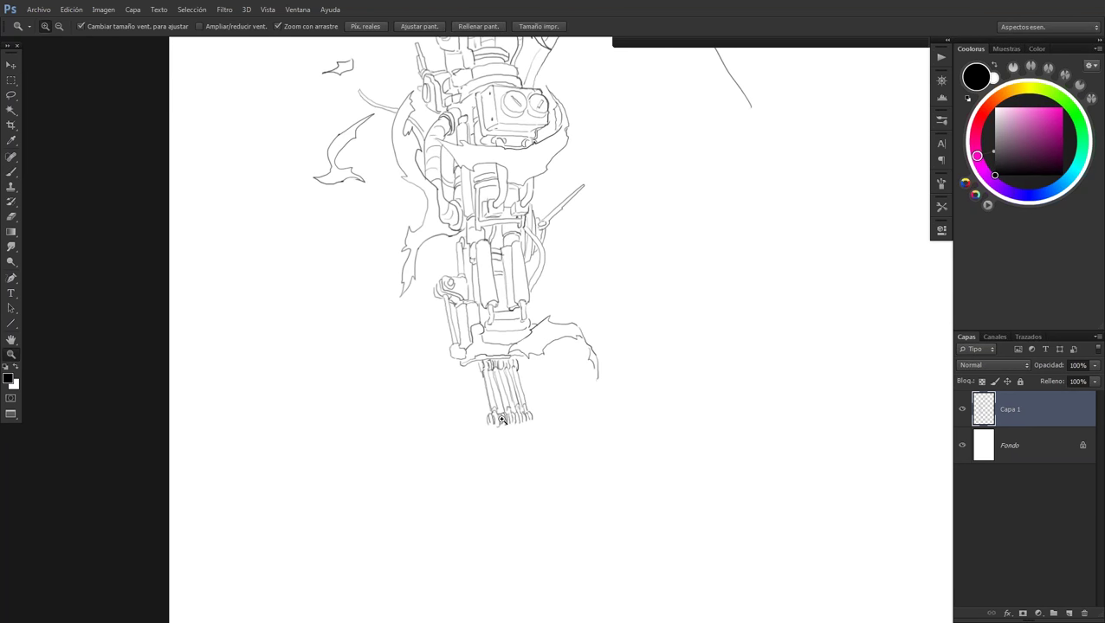
# Extend the lowest toe's line downward and end it in an oval foot
pyautogui.click(508, 431)
pyautogui.press('b')
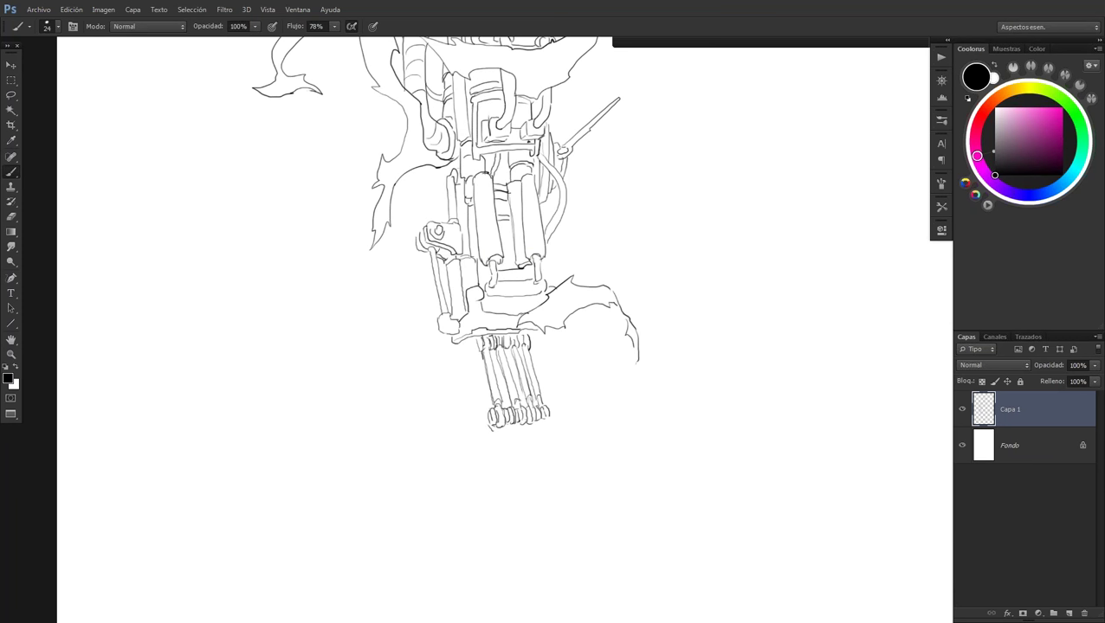
pyautogui.moveTo(554, 398); pyautogui.dragTo(570, 341)
pyautogui.moveTo(516, 370); pyautogui.dragTo(511, 379)
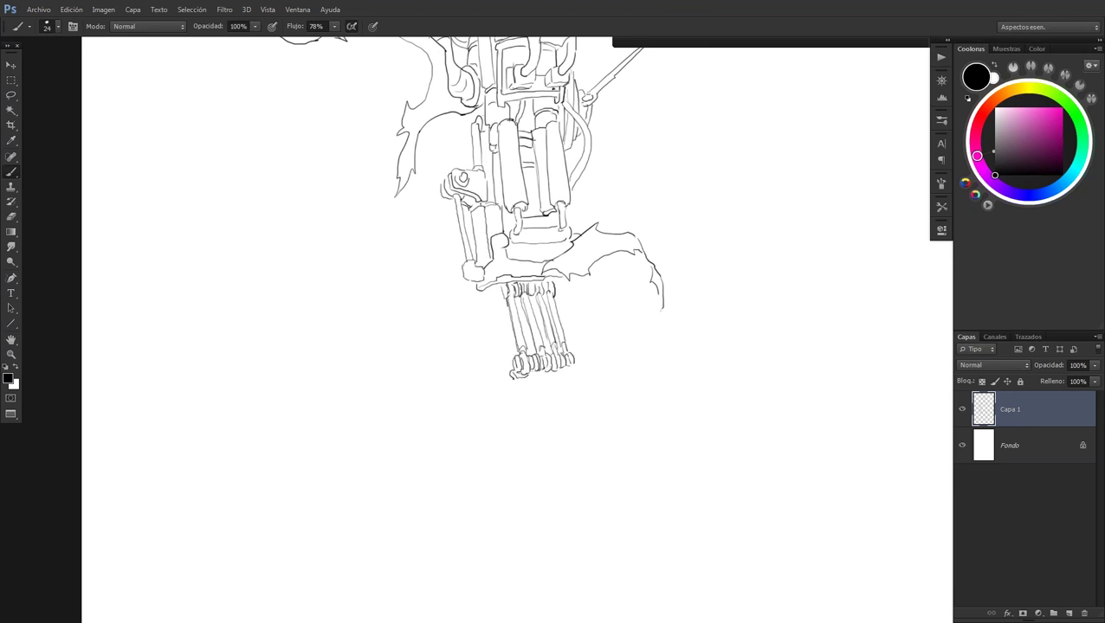
pyautogui.moveTo(513, 382)
pyautogui.mouseDown()
pyautogui.moveTo(512, 414)
pyautogui.moveTo(523, 414)
pyautogui.mouseUp()
pyautogui.moveTo(515, 422); pyautogui.dragTo(512, 442)
pyautogui.moveTo(509, 442)
pyautogui.mouseDown()
pyautogui.moveTo(491, 446)
pyautogui.moveTo(507, 444)
pyautogui.mouseUp()
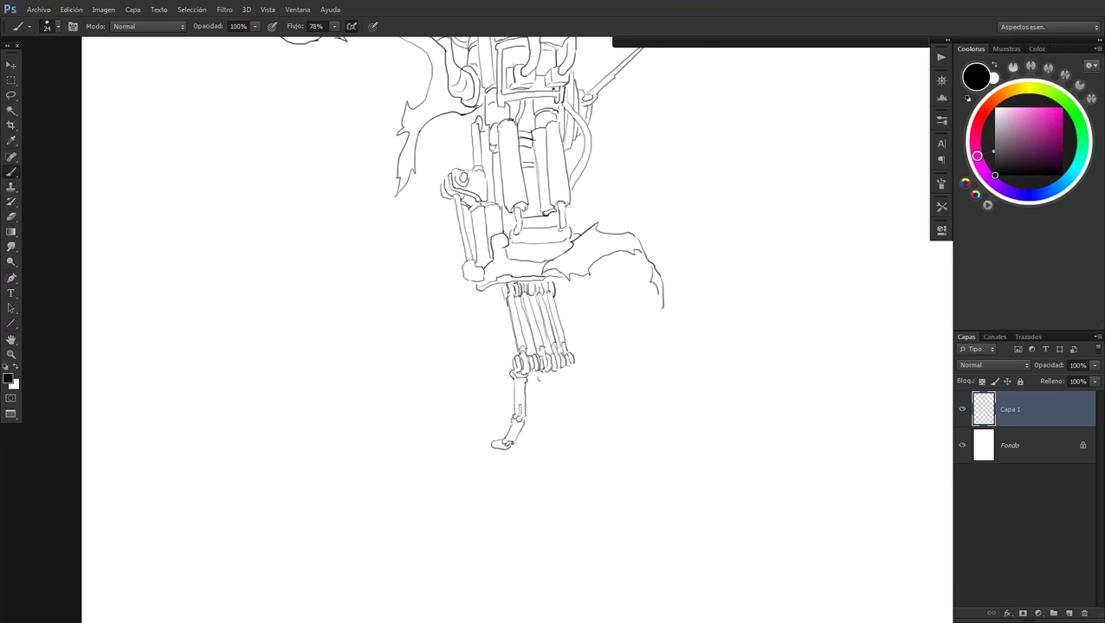
# Trace both edges of the second claw finger and close its tip
pyautogui.moveTo(538, 381); pyautogui.dragTo(547, 417)
pyautogui.moveTo(552, 378); pyautogui.dragTo(555, 416)
pyautogui.moveTo(547, 372); pyautogui.dragTo(539, 453)
pyautogui.moveTo(550, 419); pyautogui.dragTo(545, 451)
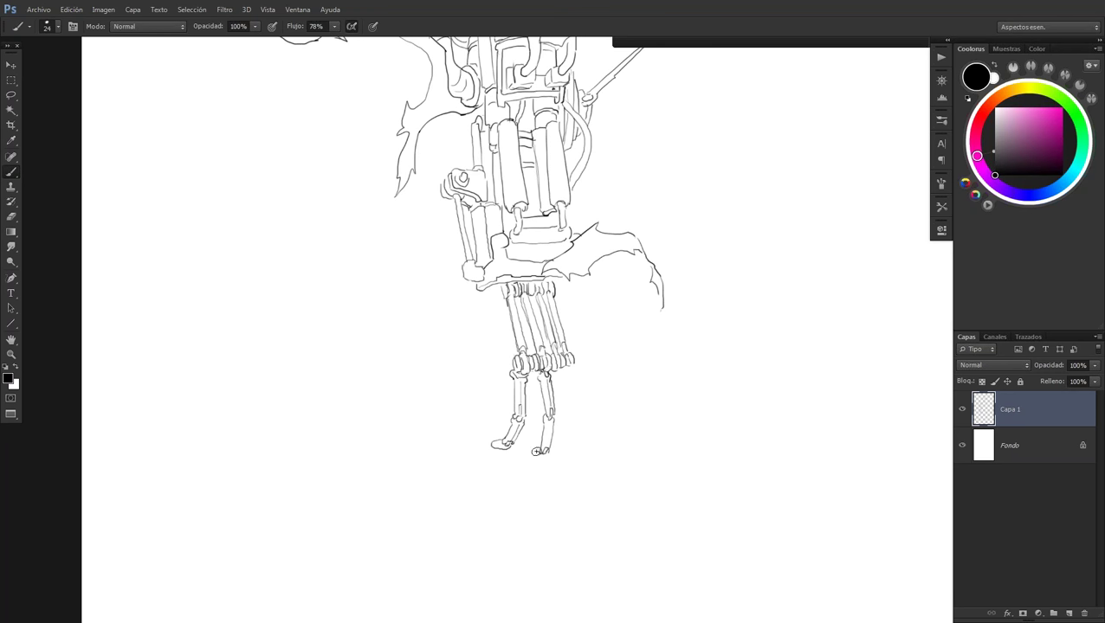
pyautogui.moveTo(544, 450)
pyautogui.mouseDown()
pyautogui.moveTo(522, 460)
pyautogui.moveTo(547, 452)
pyautogui.mouseUp()
# Zoom in on the claw and ink the third finger's upper and lower segments
pyautogui.press('z')
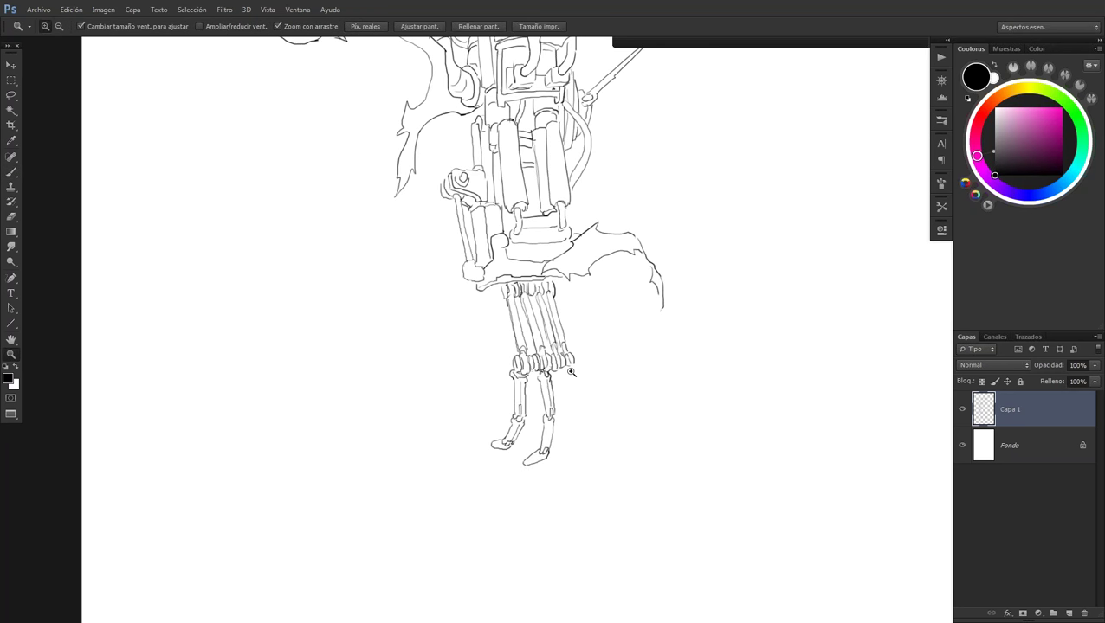
pyautogui.keyDown('alt'); pyautogui.click(545, 365); pyautogui.keyUp('alt')
pyautogui.moveTo(546, 365); pyautogui.dragTo(607, 395)
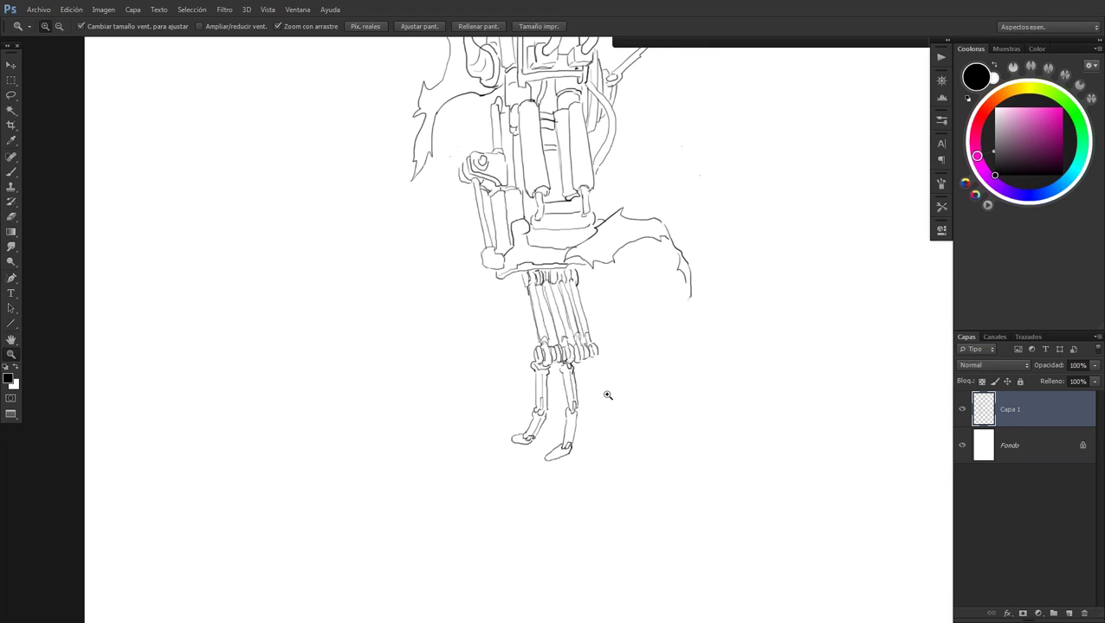
pyautogui.press('b')
pyautogui.moveTo(603, 360); pyautogui.dragTo(608, 408)
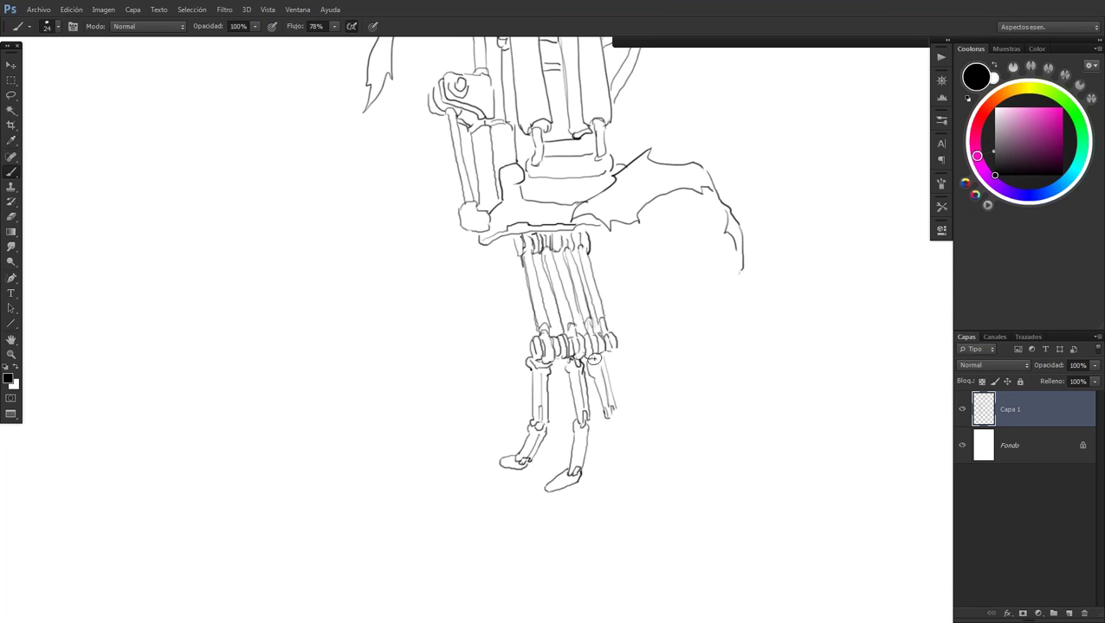
pyautogui.moveTo(607, 374); pyautogui.dragTo(613, 411)
pyautogui.moveTo(576, 431); pyautogui.dragTo(582, 466)
# Ink the third finger's joint and both edges down to a hooked pointed tip
pyautogui.press('z')
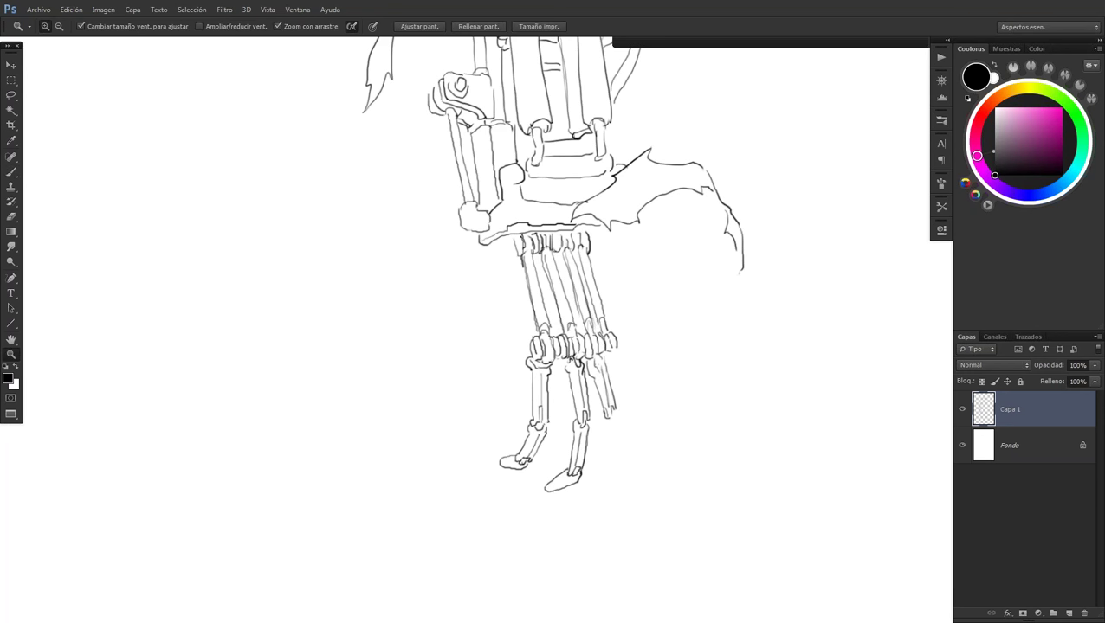
pyautogui.keyDown('alt'); pyautogui.click(576, 431); pyautogui.keyUp('alt')
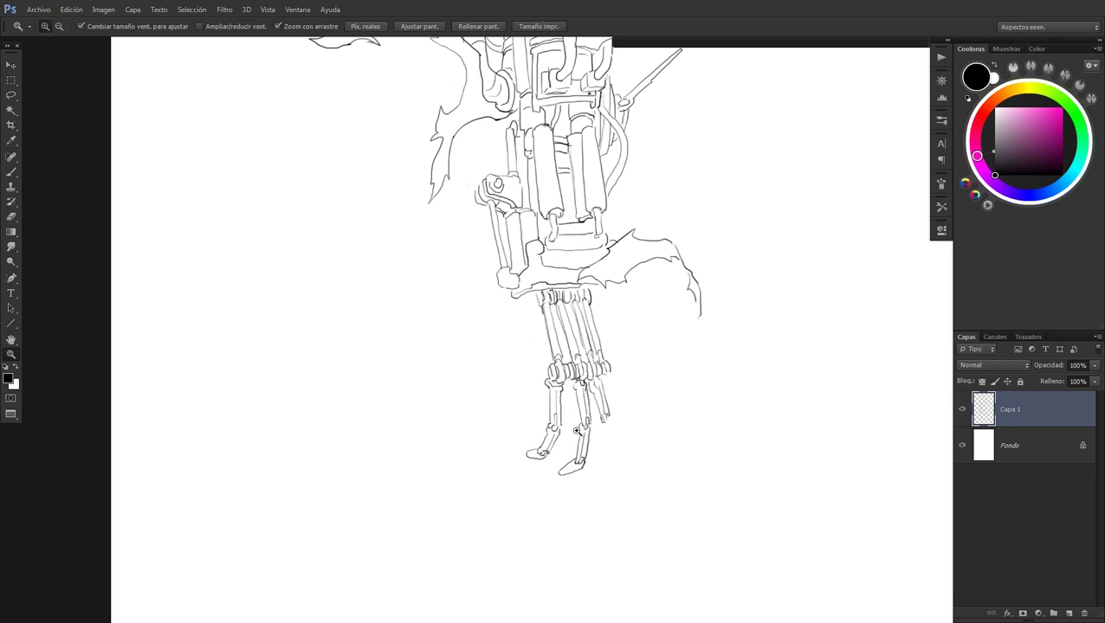
pyautogui.click(576, 430)
pyautogui.press('b')
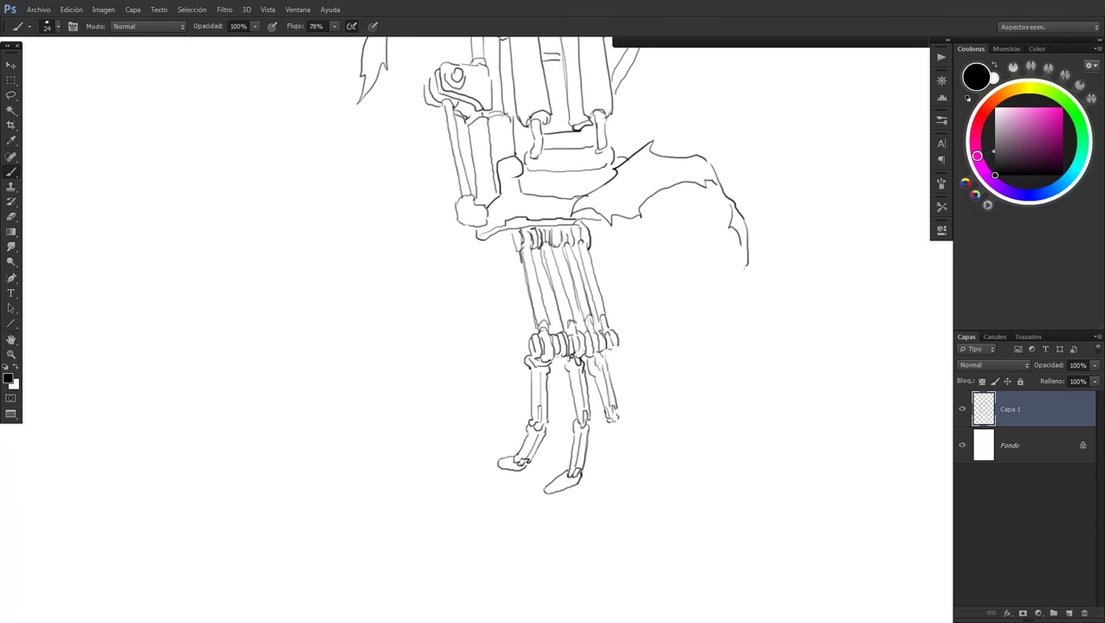
pyautogui.moveTo(604, 417); pyautogui.dragTo(616, 423)
pyautogui.moveTo(608, 429); pyautogui.dragTo(610, 478)
pyautogui.moveTo(619, 422); pyautogui.dragTo(619, 477)
pyautogui.moveTo(606, 424); pyautogui.dragTo(613, 482)
pyautogui.moveTo(615, 408); pyautogui.dragTo(615, 421)
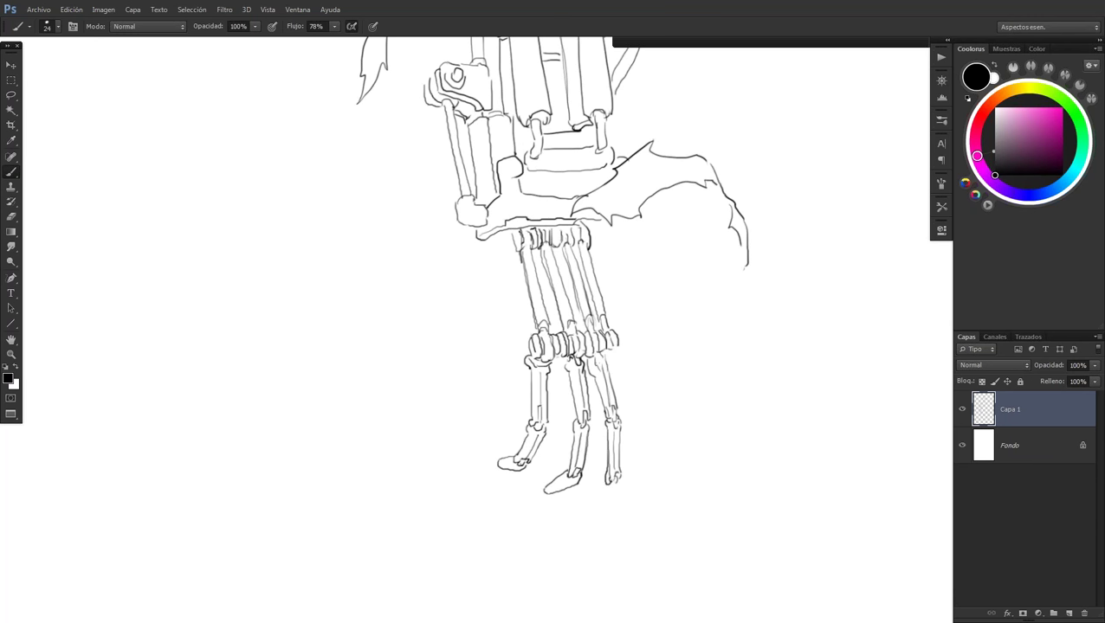
pyautogui.scroll(-2, 617, 409)
pyautogui.scroll(-1, 615, 404)
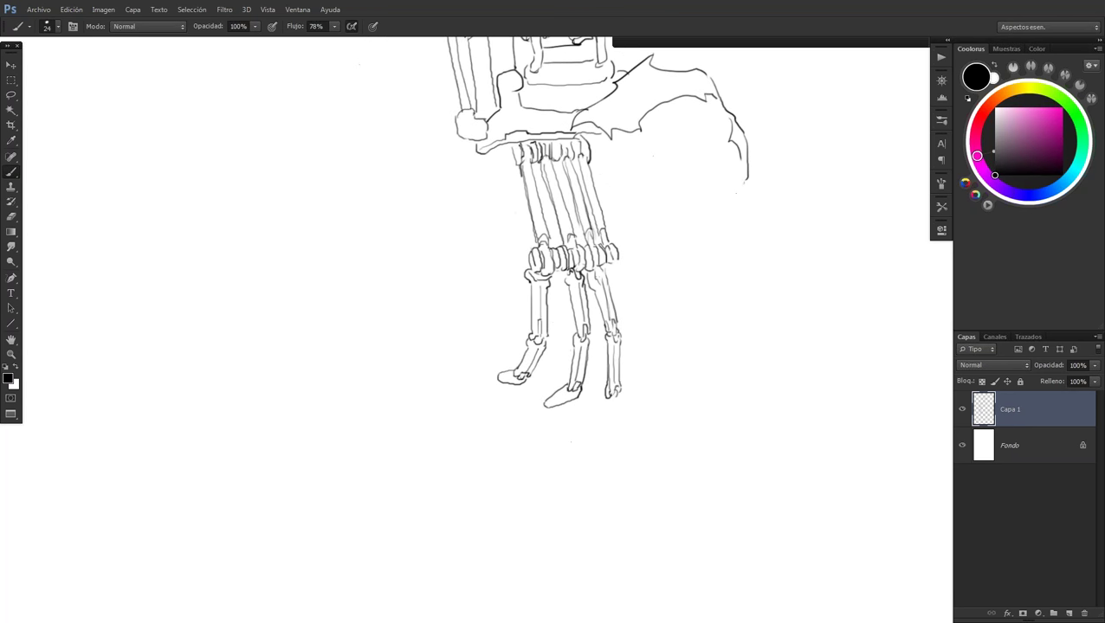
# Redraw the third finger's tip, then ink the outermost finger's knuckle and upper segment
pyautogui.moveTo(612, 398); pyautogui.dragTo(590, 425)
pyautogui.press('z')
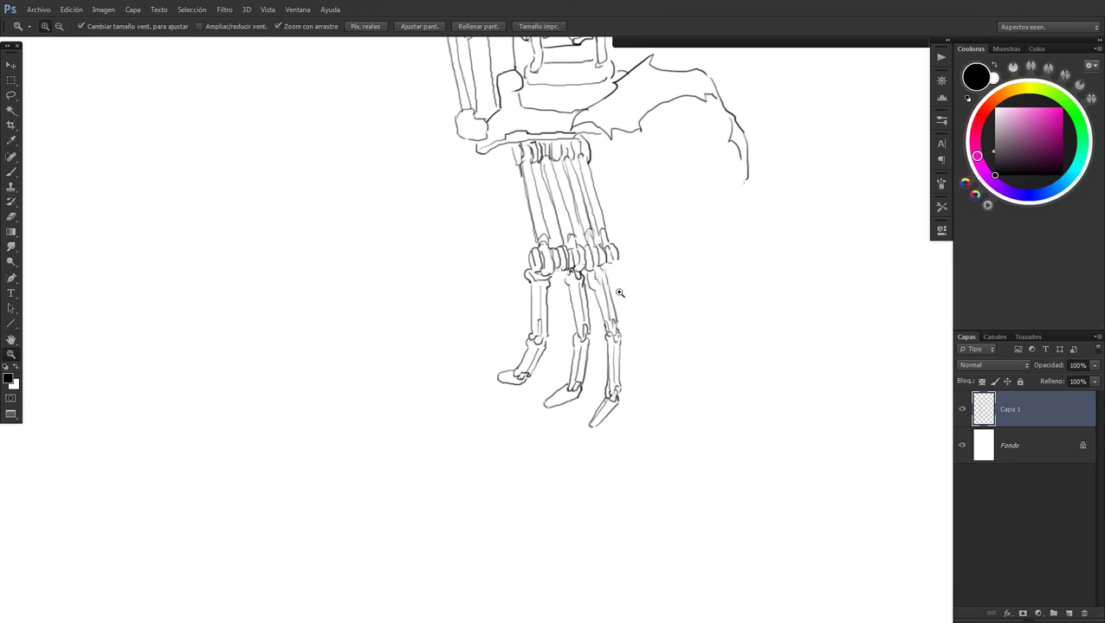
pyautogui.moveTo(619, 293); pyautogui.dragTo(632, 292)
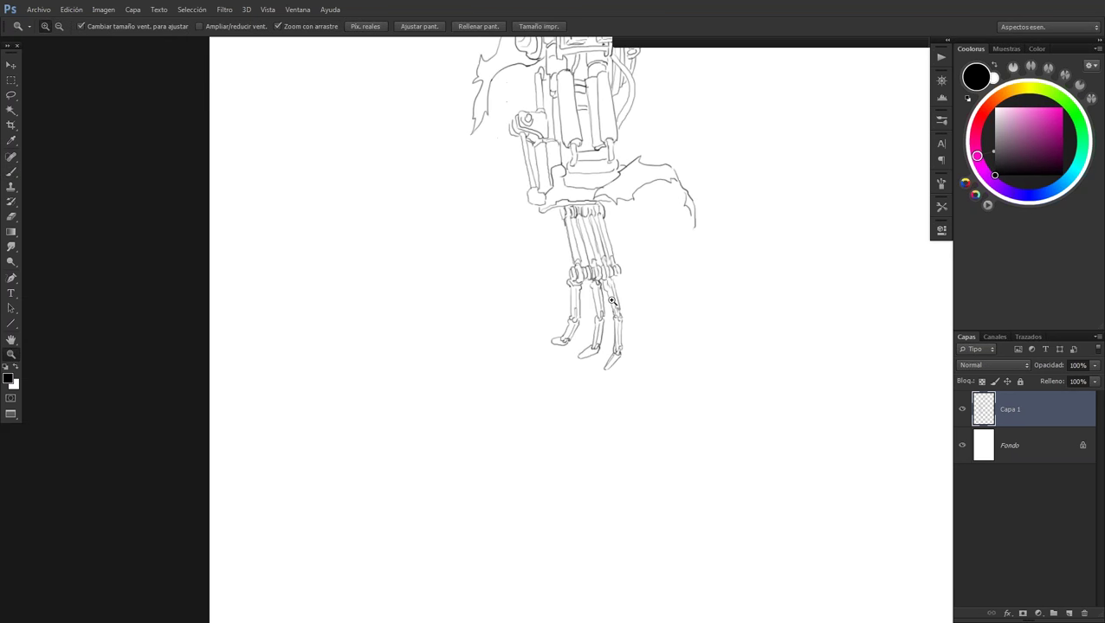
pyautogui.press('b')
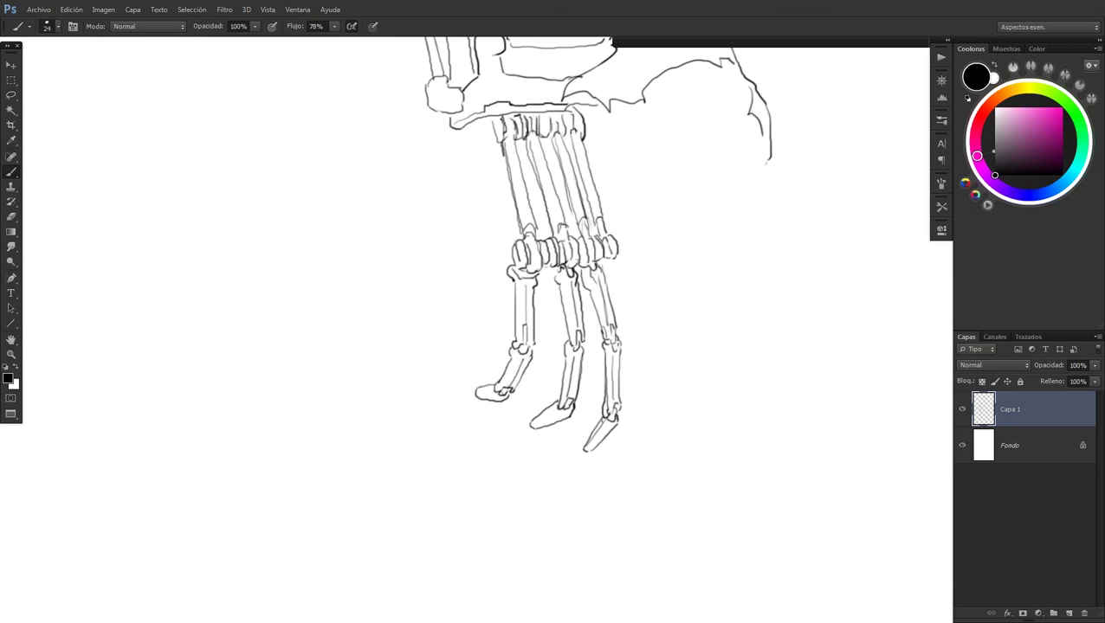
pyautogui.moveTo(614, 258); pyautogui.dragTo(615, 268)
pyautogui.moveTo(609, 274); pyautogui.dragTo(628, 323)
pyautogui.moveTo(618, 262); pyautogui.dragTo(637, 319)
pyautogui.moveTo(610, 268); pyautogui.dragTo(635, 323)
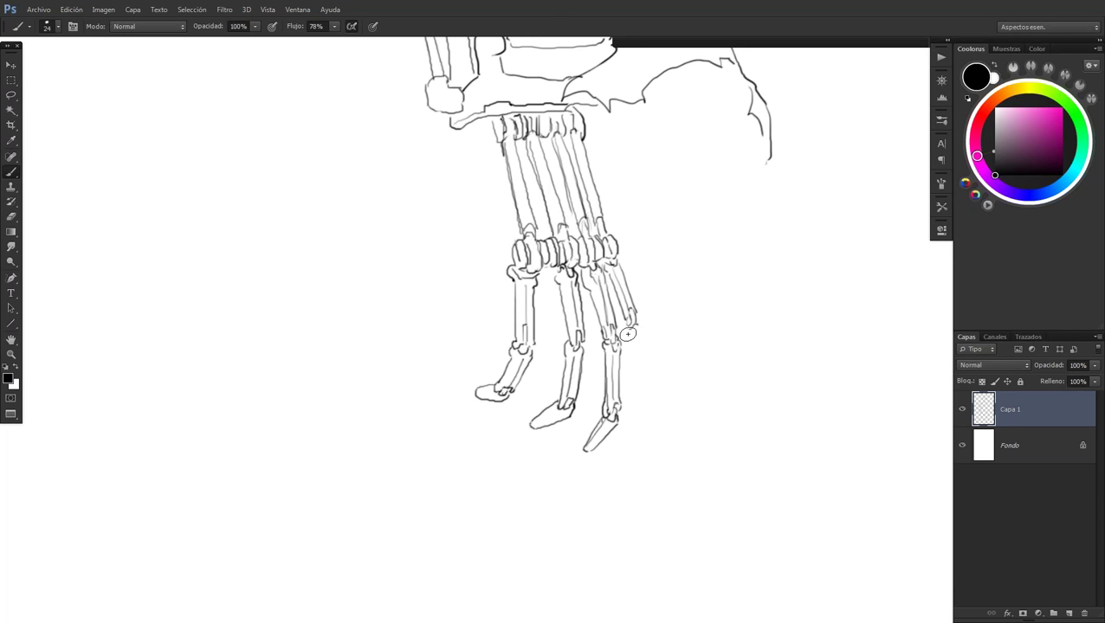
# Continue the outermost finger's lower segment down to a closed tip
pyautogui.moveTo(627, 332); pyautogui.dragTo(636, 387)
pyautogui.moveTo(637, 325); pyautogui.dragTo(642, 379)
pyautogui.moveTo(639, 329); pyautogui.dragTo(645, 381)
pyautogui.moveTo(630, 342); pyautogui.dragTo(635, 390)
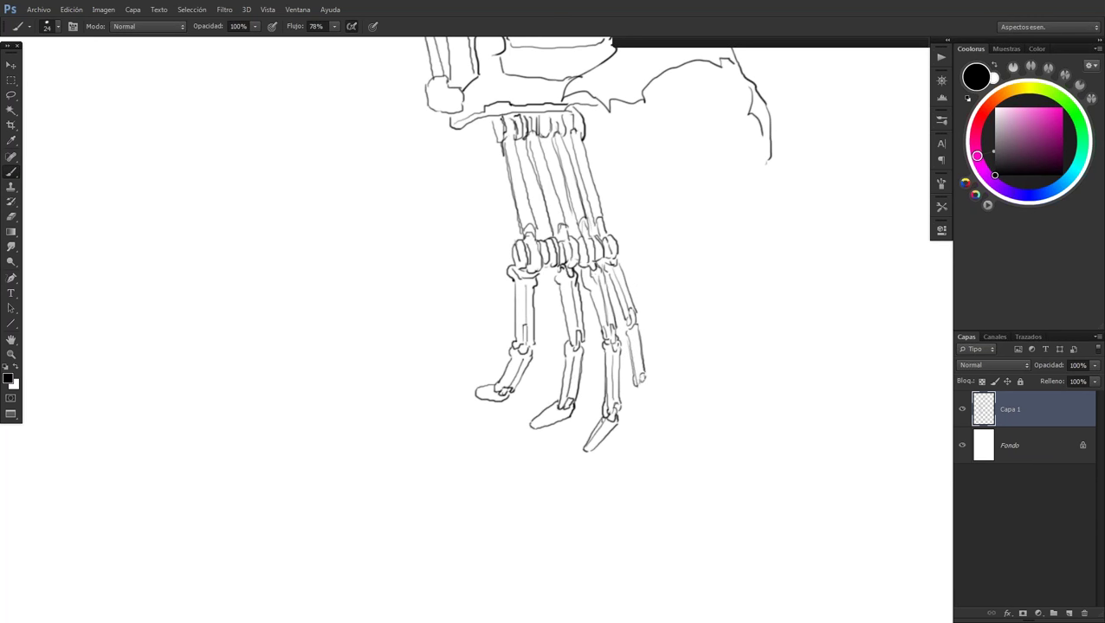
pyautogui.moveTo(636, 386); pyautogui.dragTo(629, 412)
pyautogui.moveTo(603, 258); pyautogui.dragTo(605, 270)
pyautogui.scroll(5, 604, 257)
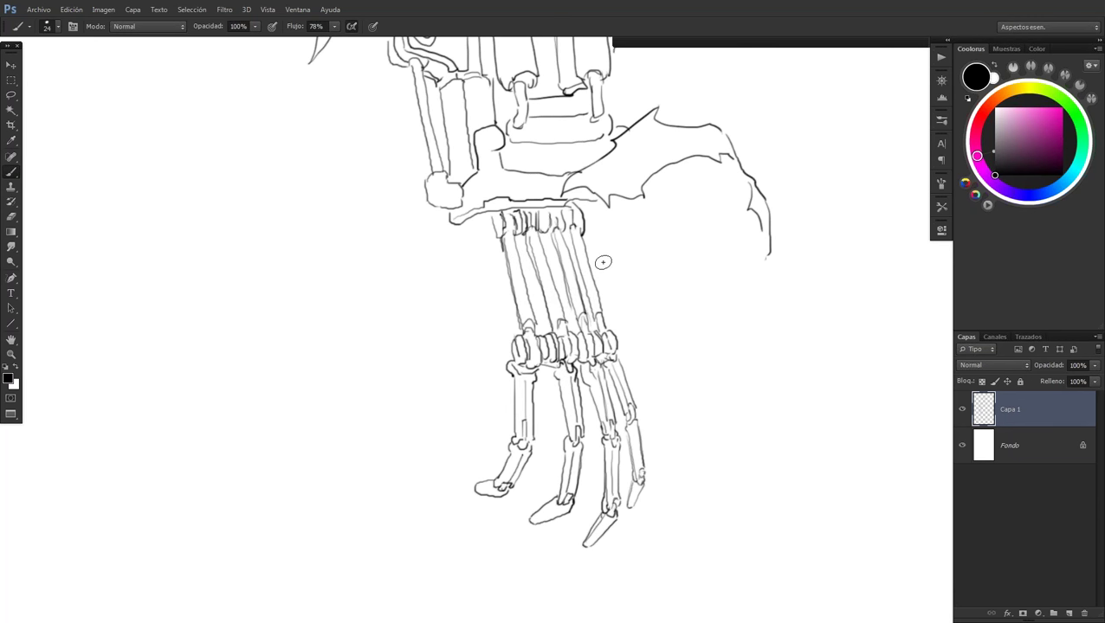
# Add parallel edge lines along the finger bones and touch up the wrist joint
pyautogui.moveTo(532, 375); pyautogui.dragTo(552, 370)
pyautogui.moveTo(490, 213); pyautogui.dragTo(518, 300)
pyautogui.moveTo(473, 216)
pyautogui.mouseDown()
pyautogui.moveTo(499, 254)
pyautogui.moveTo(505, 329)
pyautogui.mouseUp()
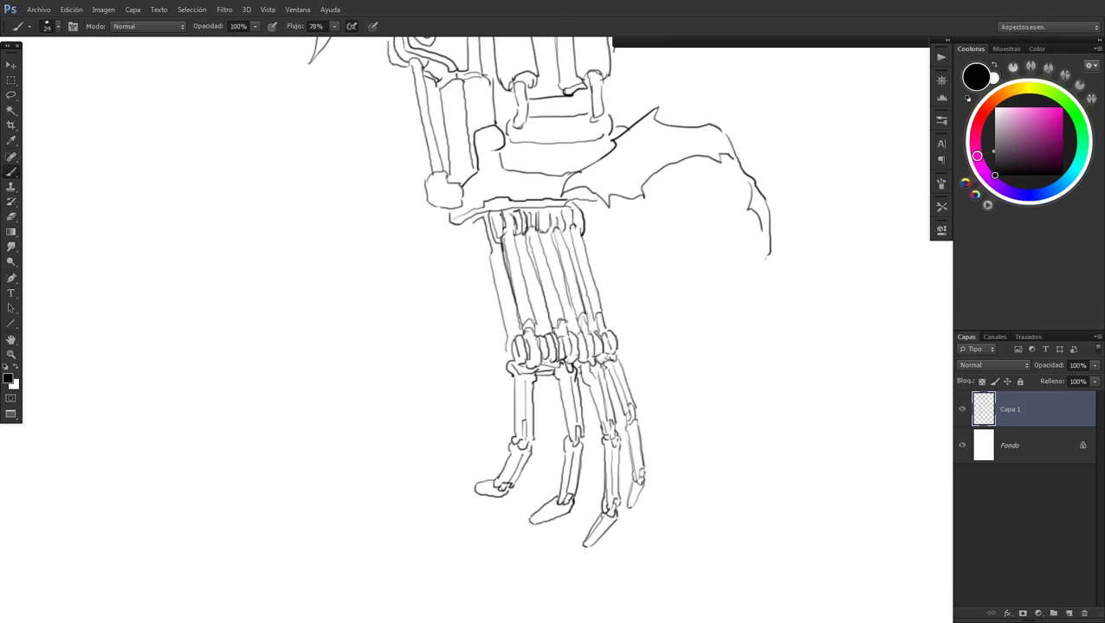
pyautogui.moveTo(472, 221); pyautogui.dragTo(504, 346)
pyautogui.moveTo(475, 258); pyautogui.dragTo(502, 346)
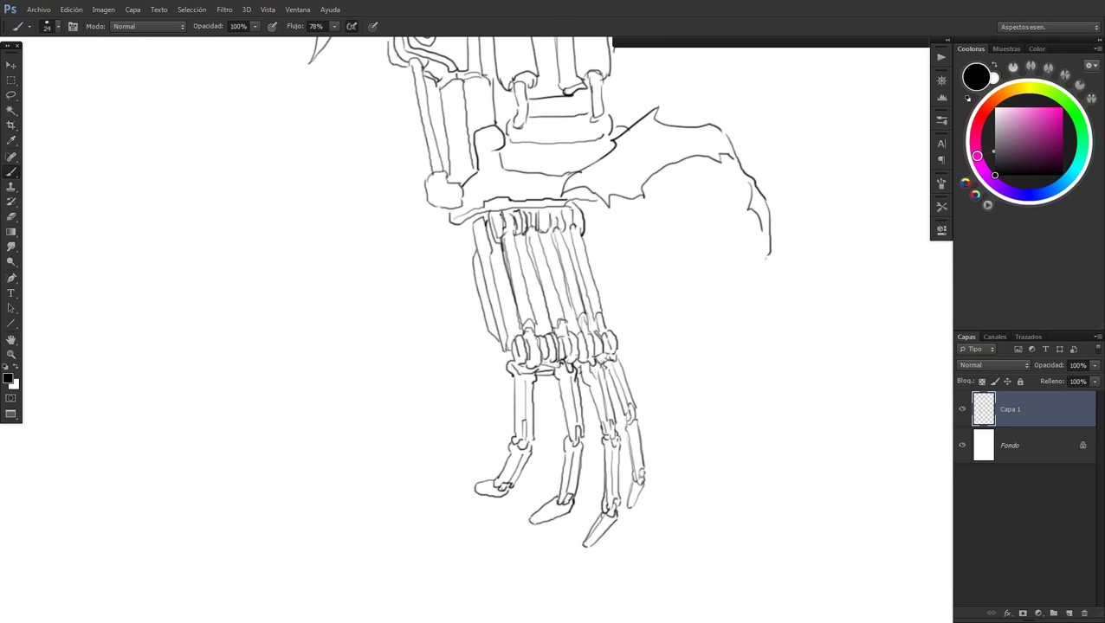
pyautogui.moveTo(462, 223); pyautogui.dragTo(473, 229)
pyautogui.press('z')
pyautogui.moveTo(581, 346)
pyautogui.mouseDown()
pyautogui.moveTo(600, 337)
pyautogui.moveTo(626, 359)
pyautogui.moveTo(613, 366)
pyautogui.moveTo(627, 364)
pyautogui.mouseUp()
# Ink detail lines through the upper finger bones and a small joint knob on the right
pyautogui.press('b')
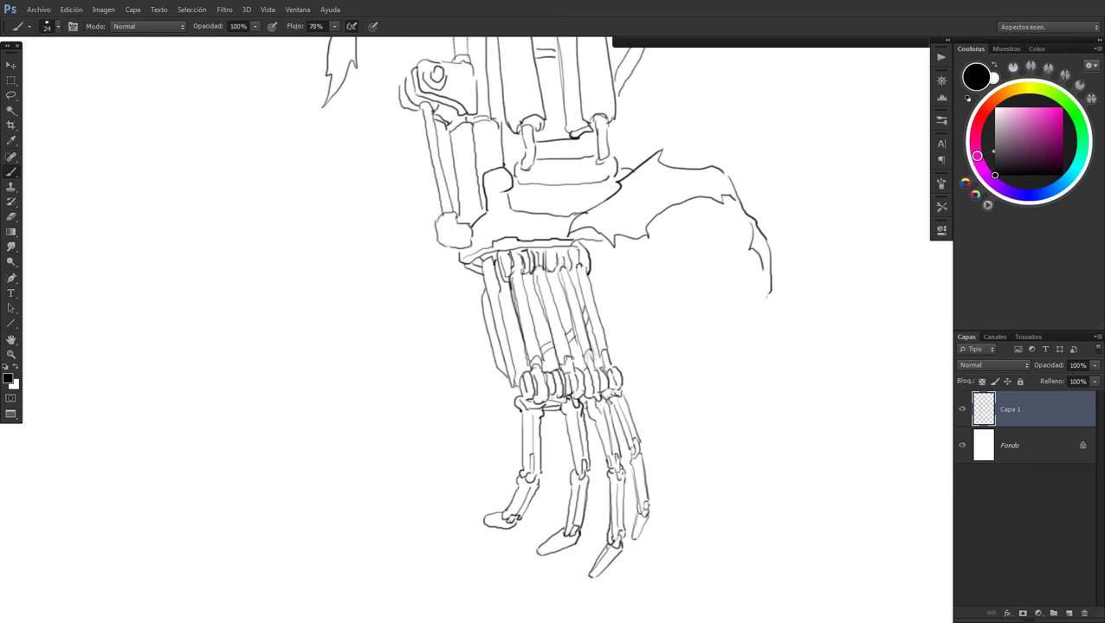
pyautogui.moveTo(556, 270); pyautogui.dragTo(581, 355)
pyautogui.moveTo(498, 273)
pyautogui.mouseDown()
pyautogui.moveTo(503, 297)
pyautogui.moveTo(524, 283)
pyautogui.moveTo(568, 317)
pyautogui.mouseUp()
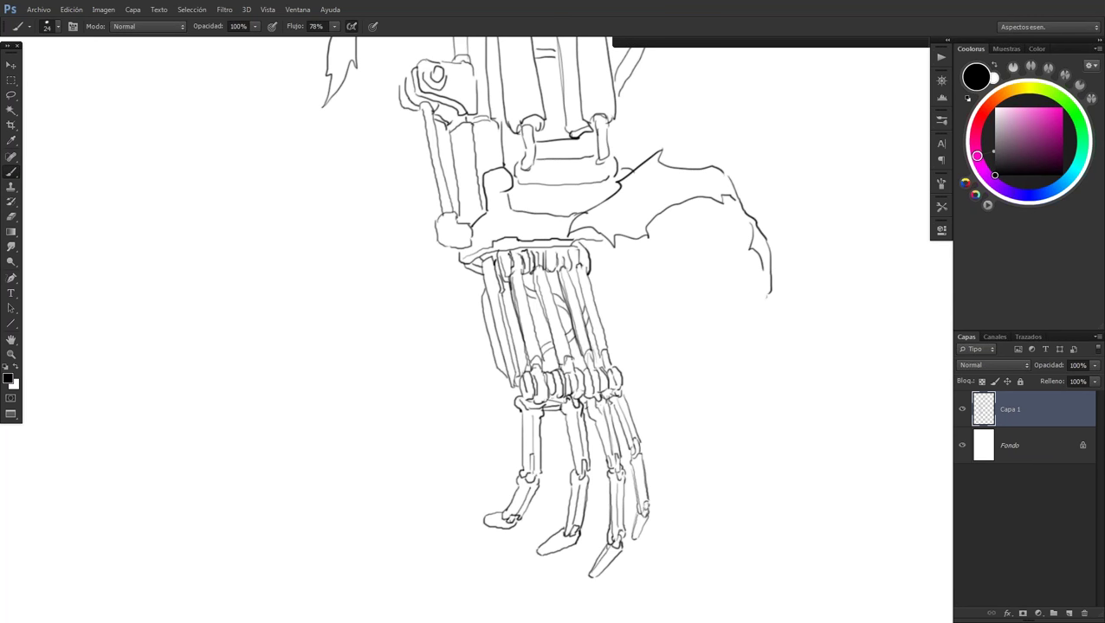
pyautogui.moveTo(557, 271); pyautogui.dragTo(579, 266)
pyautogui.moveTo(609, 339); pyautogui.dragTo(614, 317)
pyautogui.moveTo(590, 274); pyautogui.dragTo(613, 314)
pyautogui.moveTo(608, 306); pyautogui.dragTo(605, 321)
# Touch up the wrist joint details and ink a line along the claw's left outline
pyautogui.moveTo(491, 209); pyautogui.dragTo(477, 226)
pyautogui.moveTo(493, 172); pyautogui.dragTo(505, 174)
pyautogui.press('z')
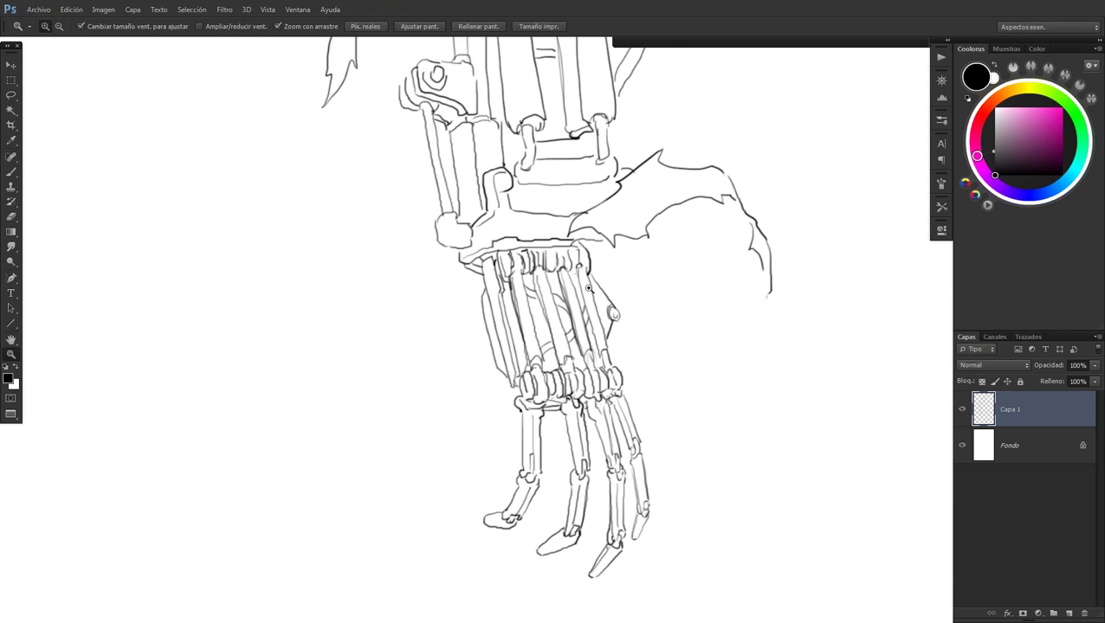
pyautogui.moveTo(588, 287)
pyautogui.mouseDown()
pyautogui.moveTo(572, 287)
pyautogui.moveTo(563, 368)
pyautogui.moveTo(604, 303)
pyautogui.moveTo(581, 327)
pyautogui.moveTo(544, 458)
pyautogui.moveTo(607, 459)
pyautogui.mouseUp()
pyautogui.moveTo(580, 339); pyautogui.dragTo(587, 405)
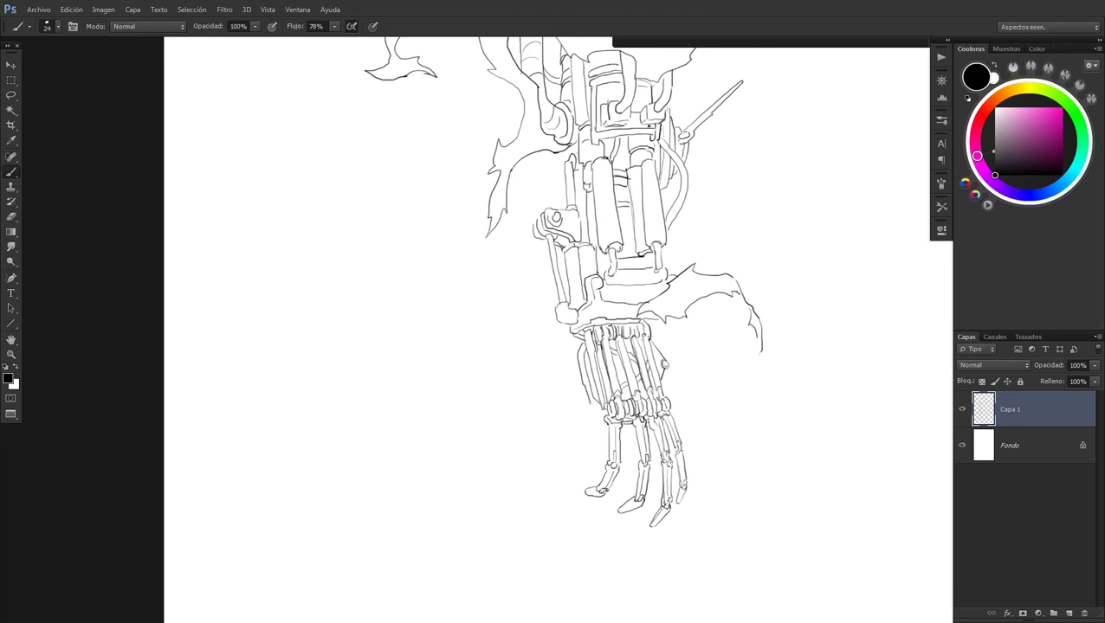
# Sketch three small flame licks left of the wrist and a flame stroke beside the shoulder
pyautogui.moveTo(558, 352)
pyautogui.mouseDown()
pyautogui.moveTo(498, 363)
pyautogui.moveTo(540, 339)
pyautogui.moveTo(565, 350)
pyautogui.mouseUp()
pyautogui.moveTo(539, 281)
pyautogui.mouseDown()
pyautogui.moveTo(530, 295)
pyautogui.moveTo(558, 291)
pyautogui.mouseUp()
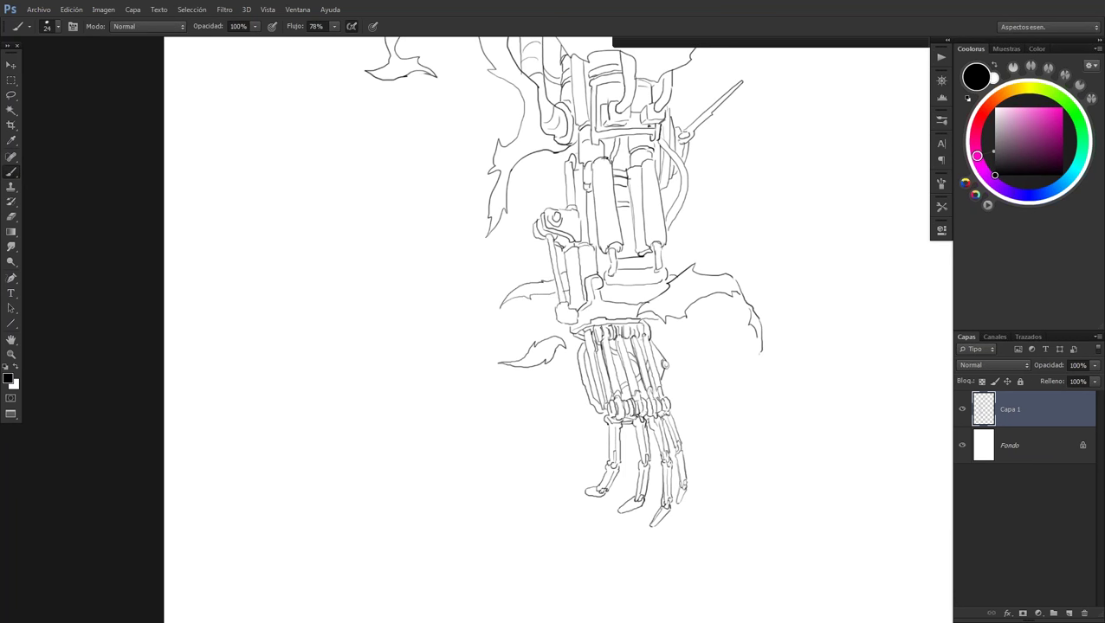
pyautogui.moveTo(469, 298); pyautogui.dragTo(500, 294)
pyautogui.press('z')
pyautogui.moveTo(606, 355)
pyautogui.mouseDown()
pyautogui.moveTo(562, 377)
pyautogui.moveTo(493, 564)
pyautogui.mouseUp()
pyautogui.moveTo(548, 217)
pyautogui.mouseDown()
pyautogui.moveTo(475, 186)
pyautogui.moveTo(498, 186)
pyautogui.mouseUp()
pyautogui.moveTo(492, 137)
pyautogui.mouseDown()
pyautogui.moveTo(445, 178)
pyautogui.moveTo(435, 208)
pyautogui.moveTo(457, 232)
pyautogui.mouseUp()
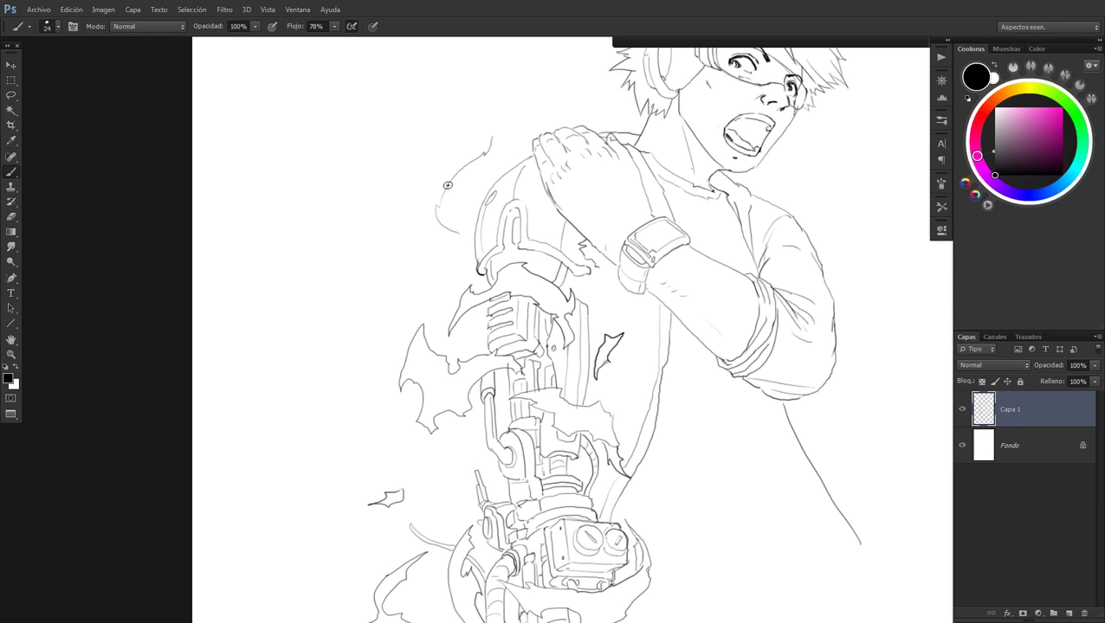
# Add flame shapes beside the arm, undoing the last stroke
pyautogui.moveTo(450, 201); pyautogui.dragTo(469, 255)
pyautogui.moveTo(417, 220)
pyautogui.mouseDown()
pyautogui.moveTo(437, 227)
pyautogui.moveTo(474, 109)
pyautogui.moveTo(495, 132)
pyautogui.moveTo(486, 149)
pyautogui.mouseUp()
pyautogui.hotkey('ctrl', 'z')
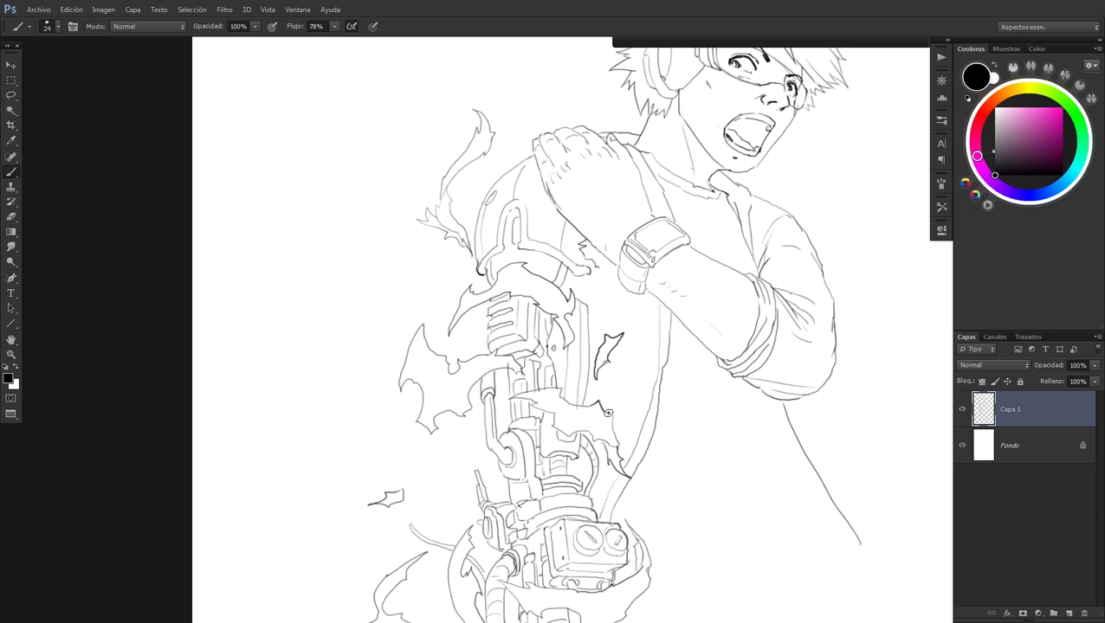
# Zoom in and out around the flaming arm, then zoom out toward the full figure
pyautogui.press('z')
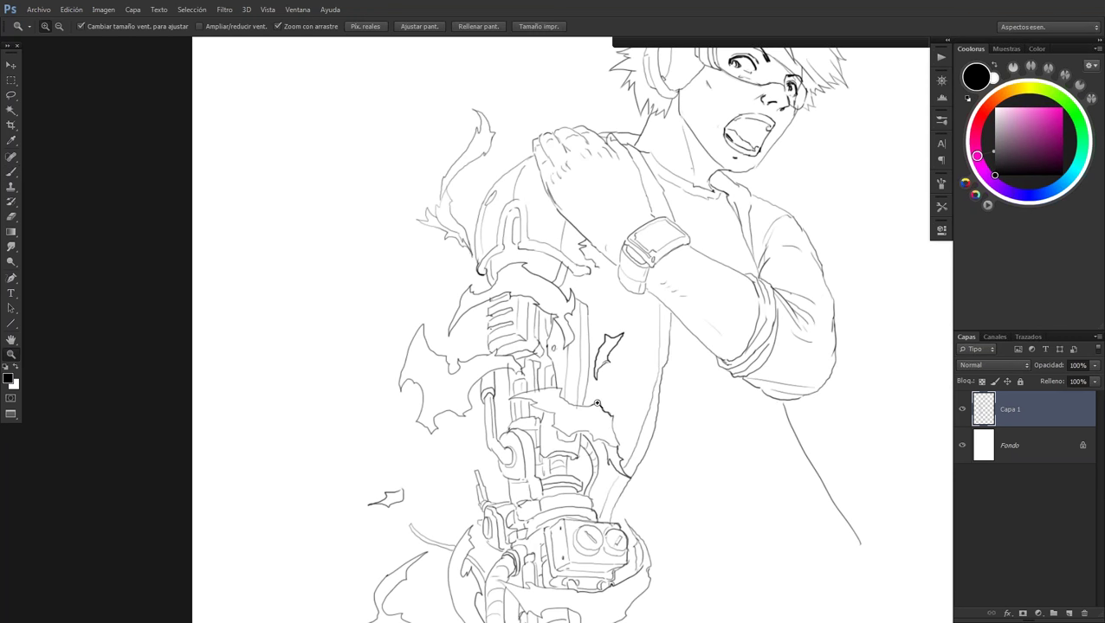
pyautogui.moveTo(597, 404)
pyautogui.mouseDown()
pyautogui.moveTo(595, 415)
pyautogui.moveTo(560, 368)
pyautogui.moveTo(579, 371)
pyautogui.moveTo(584, 354)
pyautogui.mouseUp()
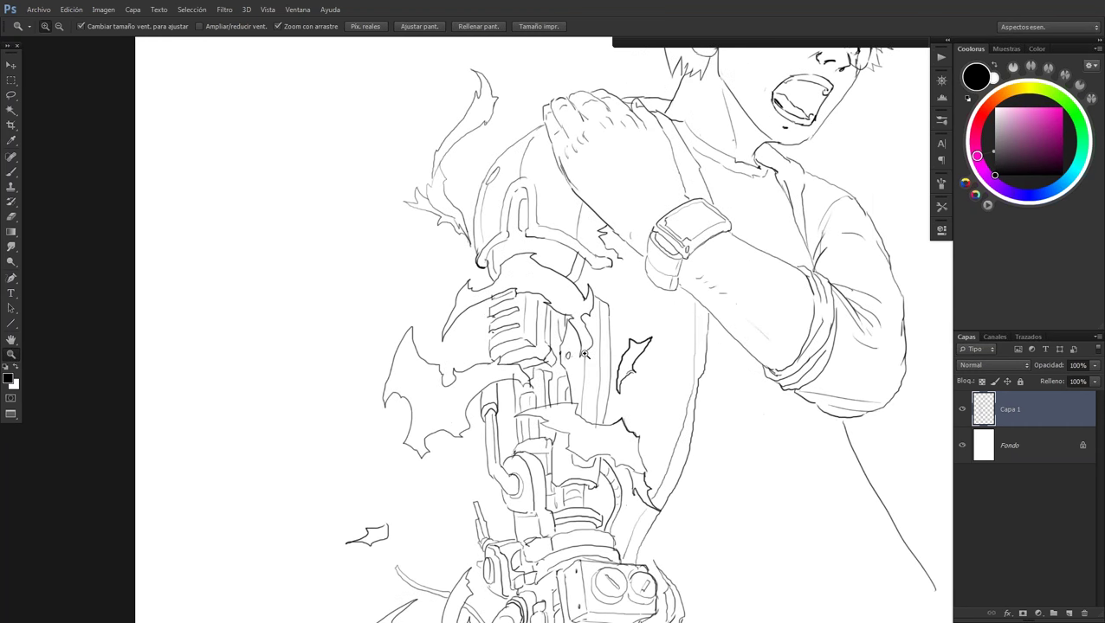
pyautogui.moveTo(585, 354)
pyautogui.mouseDown()
pyautogui.moveTo(572, 347)
pyautogui.moveTo(627, 361)
pyautogui.moveTo(651, 455)
pyautogui.moveTo(565, 410)
pyautogui.mouseUp()
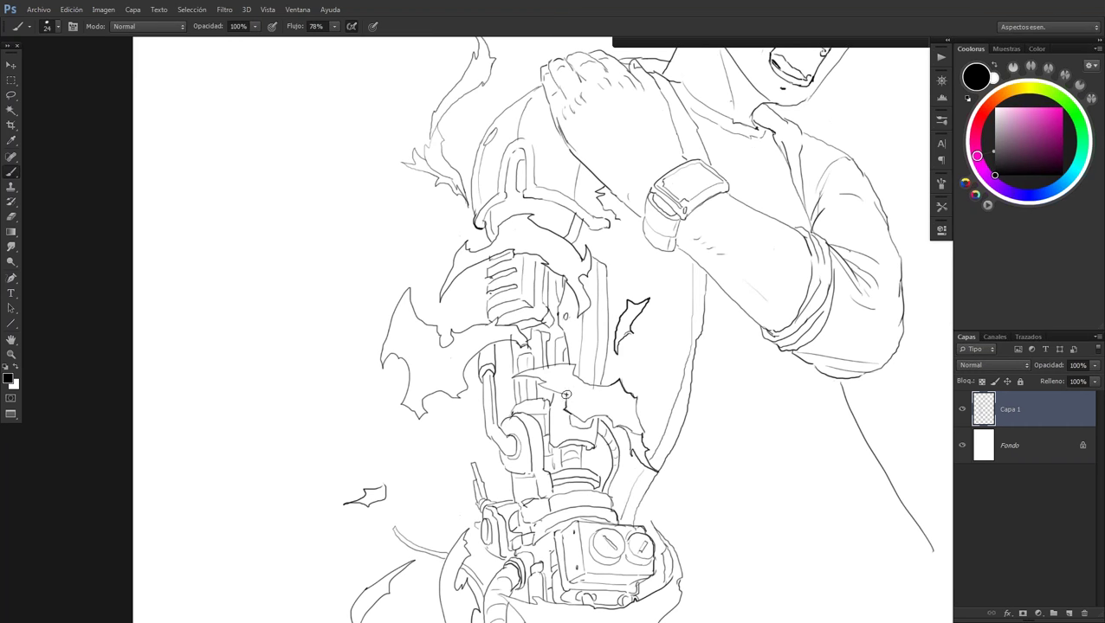
pyautogui.moveTo(560, 389); pyautogui.dragTo(571, 389)
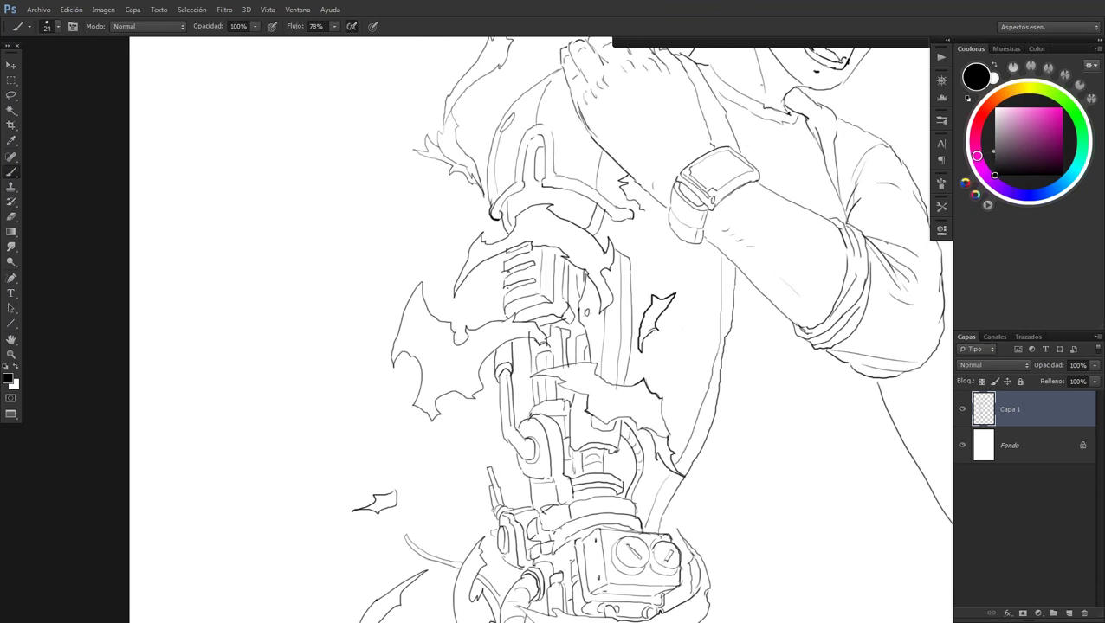
pyautogui.moveTo(514, 366); pyautogui.dragTo(528, 367)
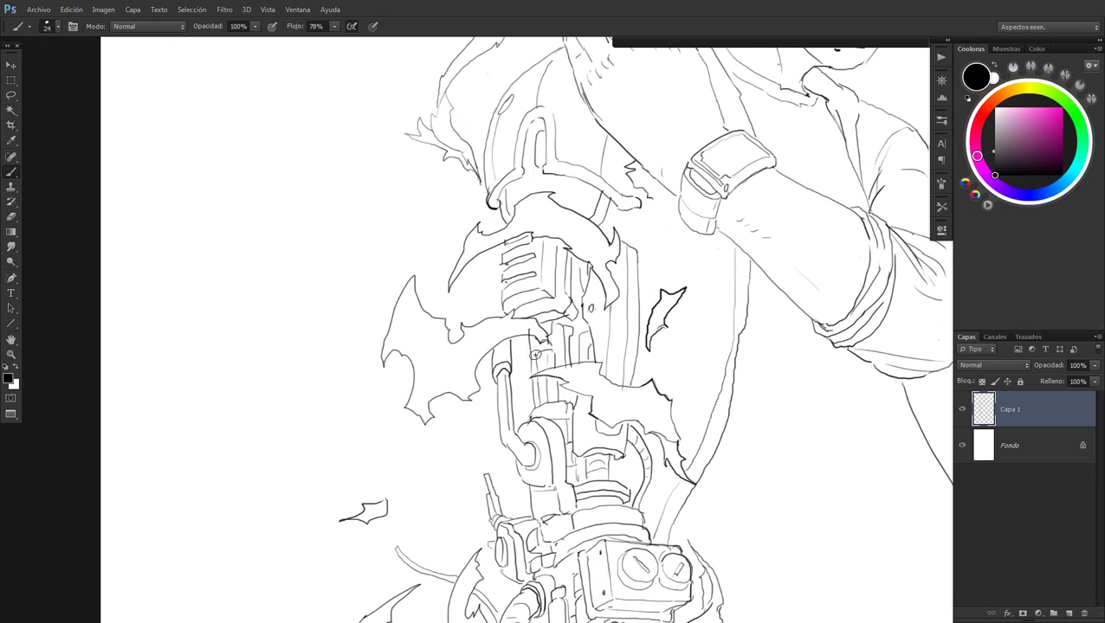
pyautogui.press('e')
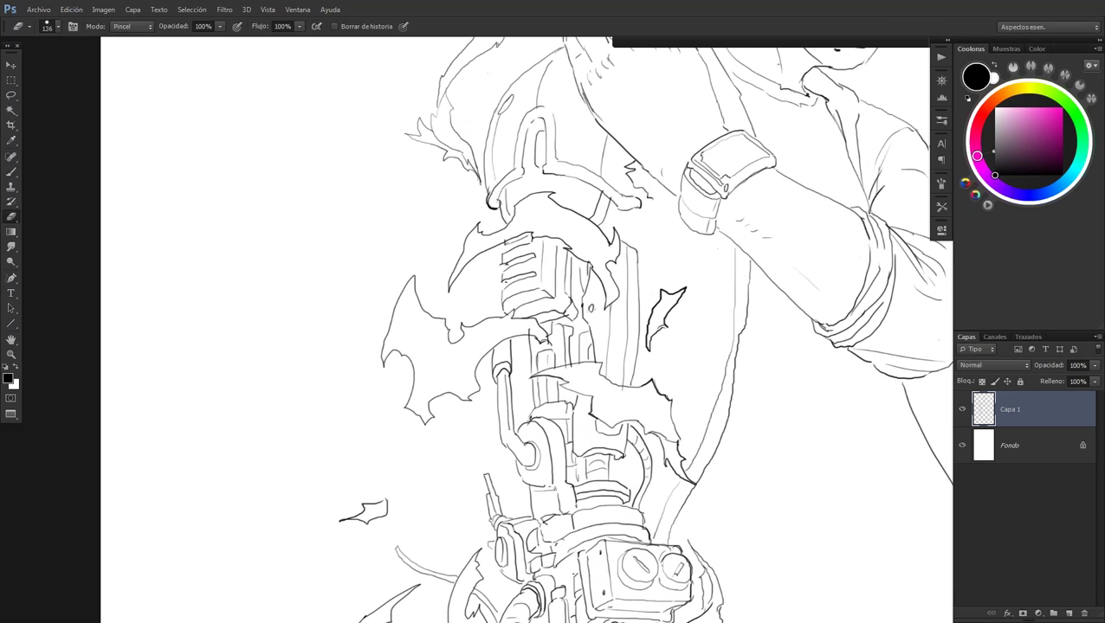
pyautogui.press('b')
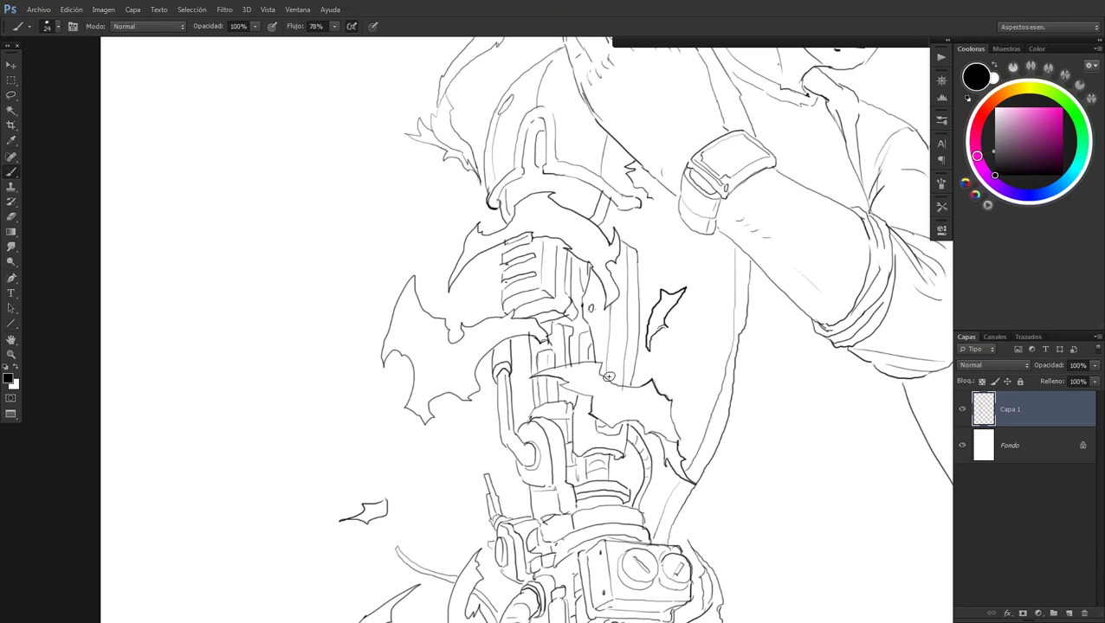
pyautogui.press('z')
pyautogui.scroll(-1, 545, 314)
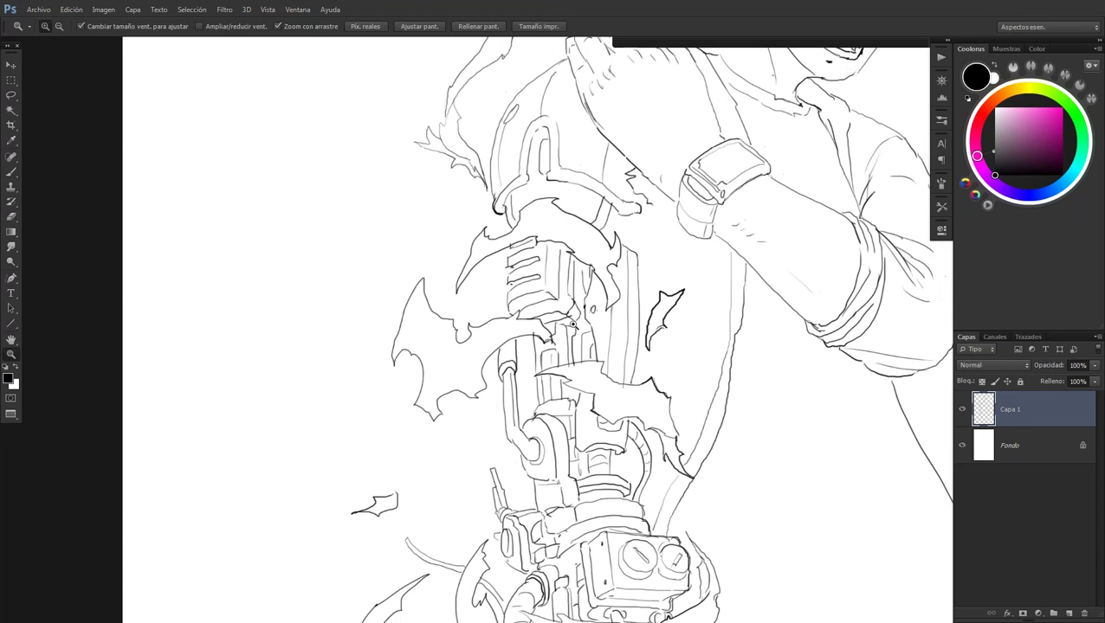
pyautogui.scroll(-4, 545, 314)
pyautogui.scroll(1, 546, 314)
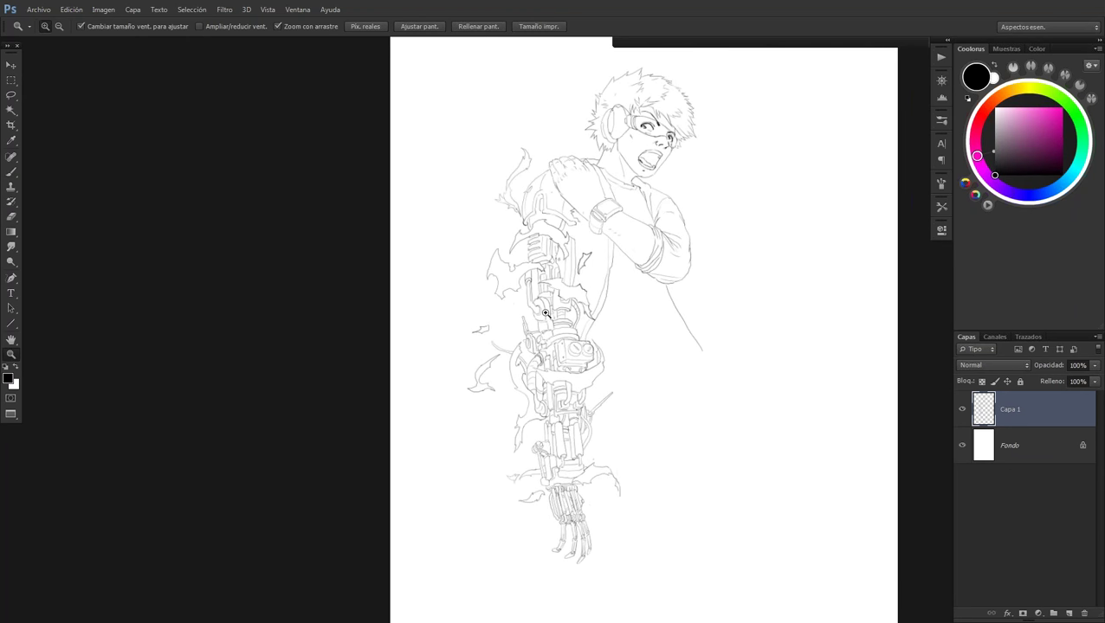
# Add one curved and one short flame stroke left of the arm, then check the page
pyautogui.scroll(1, 545, 313)
pyautogui.press('b')
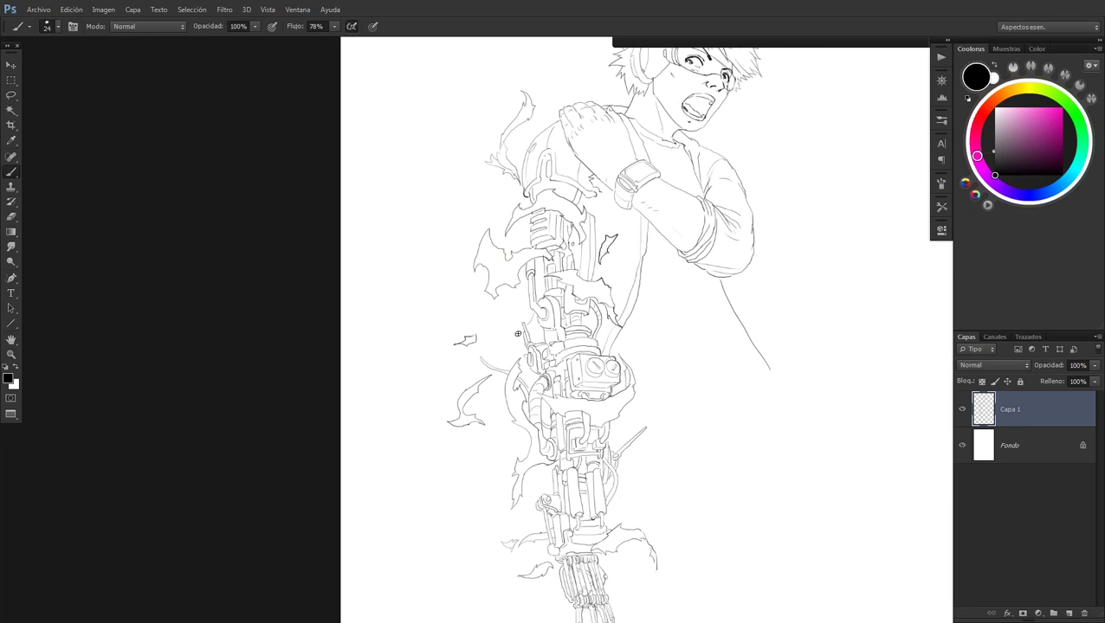
pyautogui.moveTo(523, 328); pyautogui.dragTo(483, 354)
pyautogui.moveTo(463, 378); pyautogui.dragTo(490, 368)
pyautogui.press('z')
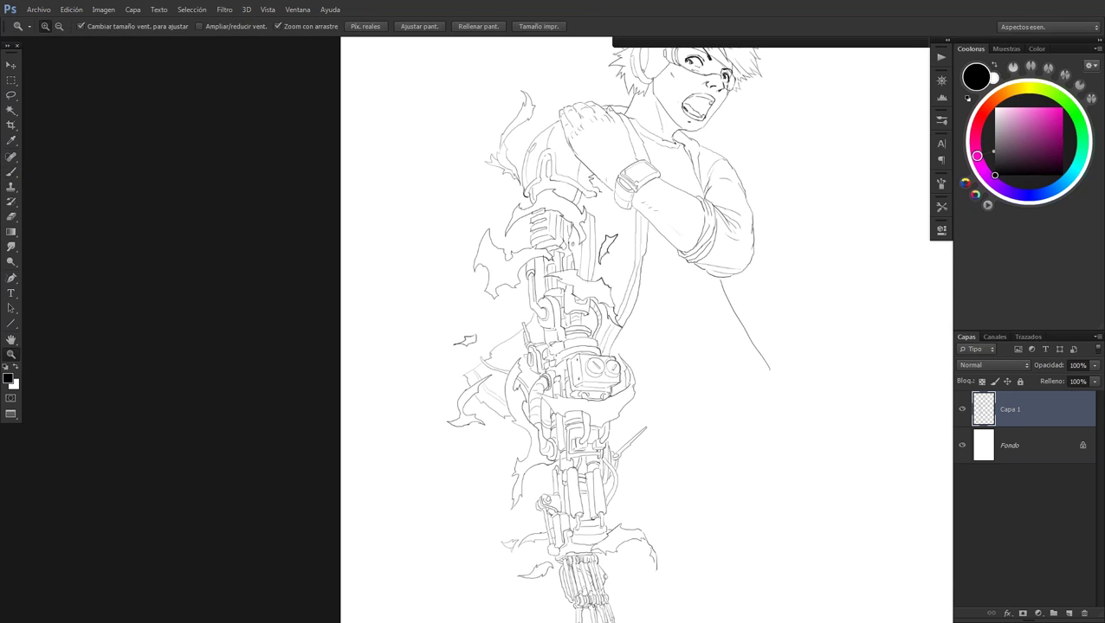
pyautogui.keyDown('alt'); pyautogui.click(661, 352); pyautogui.keyUp('alt')
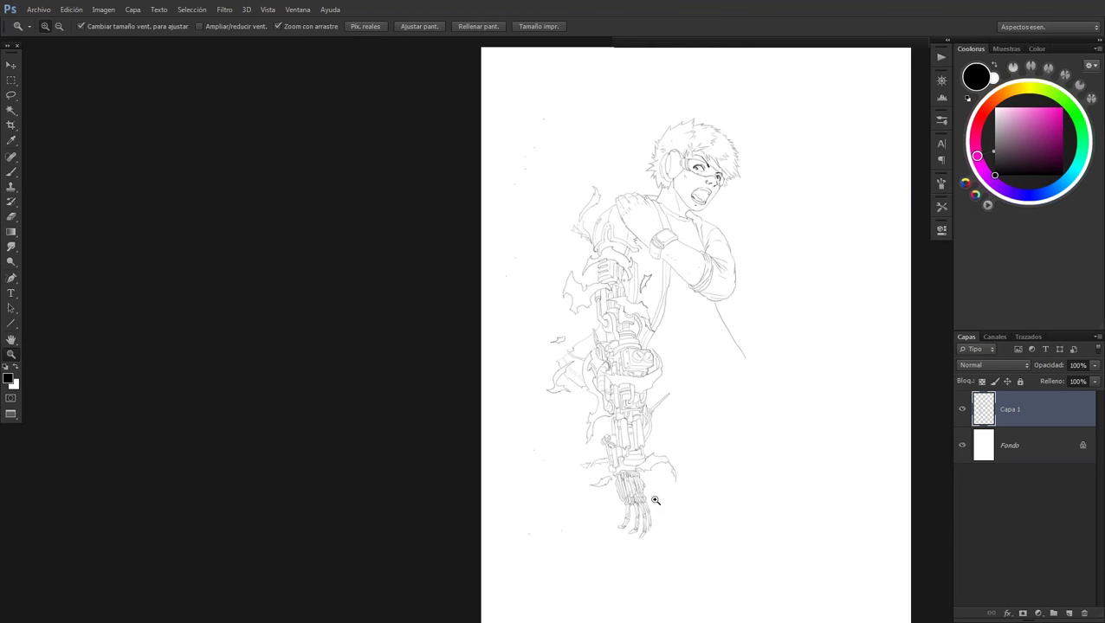
pyautogui.moveTo(655, 500); pyautogui.dragTo(676, 505)
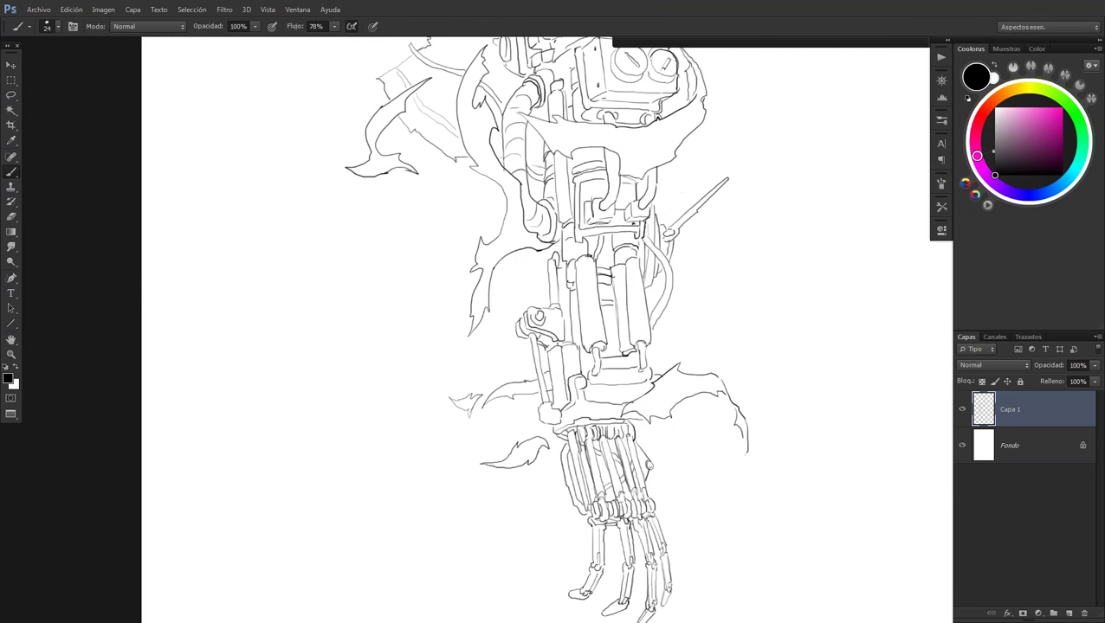
# Add small strokes beside the claw fingers, a line on the arm cylinder, and extend the knuckle outline
pyautogui.moveTo(649, 466); pyautogui.dragTo(613, 424)
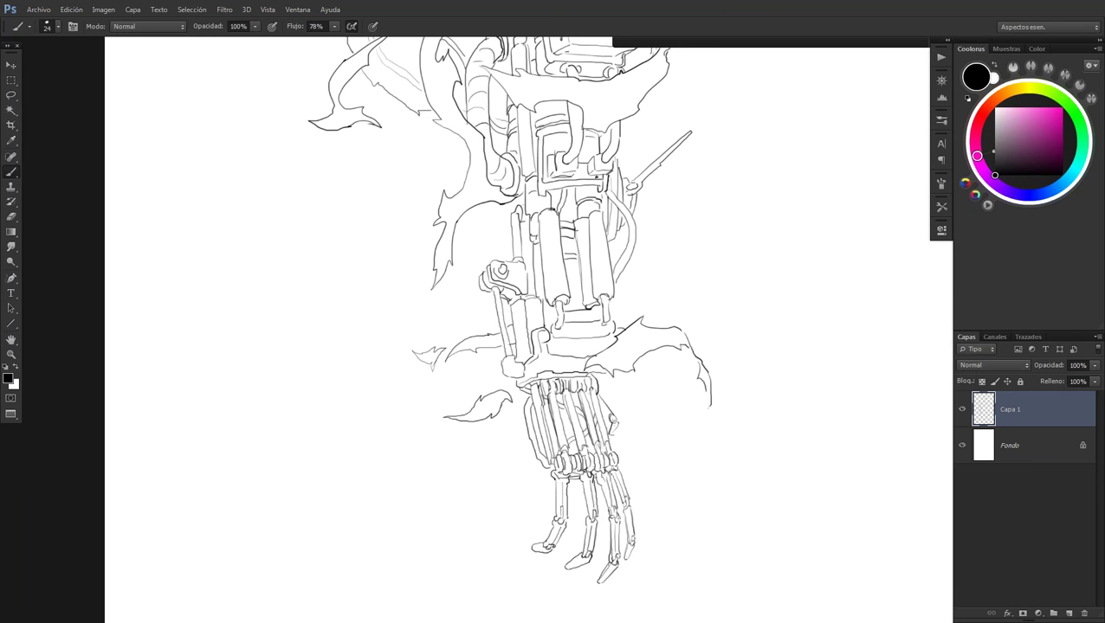
pyautogui.moveTo(626, 435); pyautogui.dragTo(619, 424)
pyautogui.moveTo(625, 433); pyautogui.dragTo(632, 439)
pyautogui.moveTo(510, 253); pyautogui.dragTo(508, 221)
pyautogui.moveTo(620, 450); pyautogui.dragTo(632, 472)
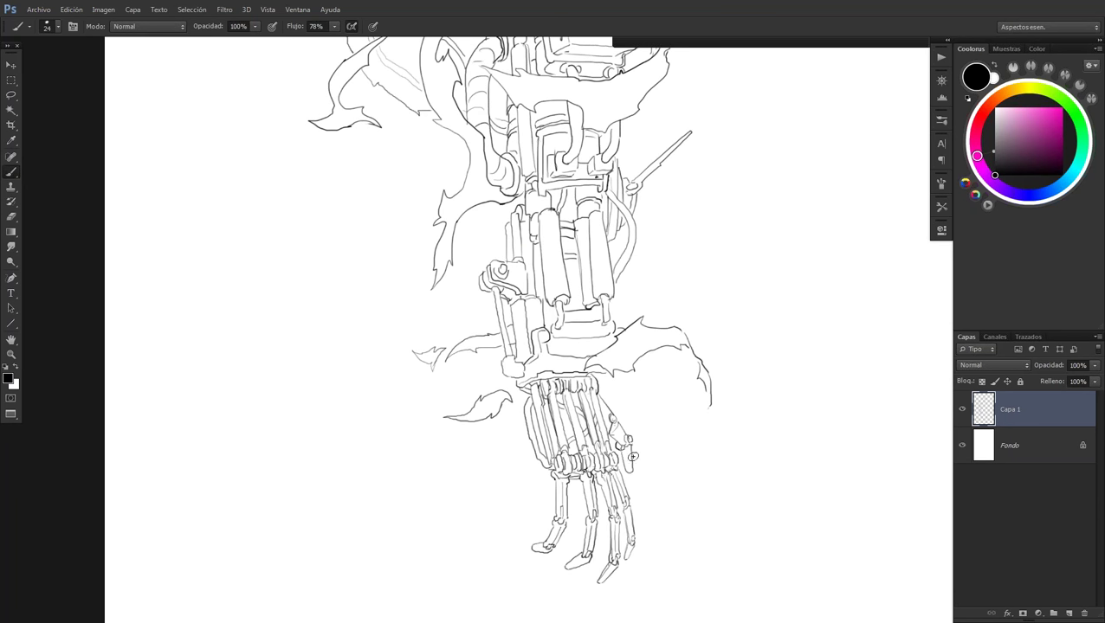
# Zoom in and out repeatedly to frame the claw and lower arm
pyautogui.press('z')
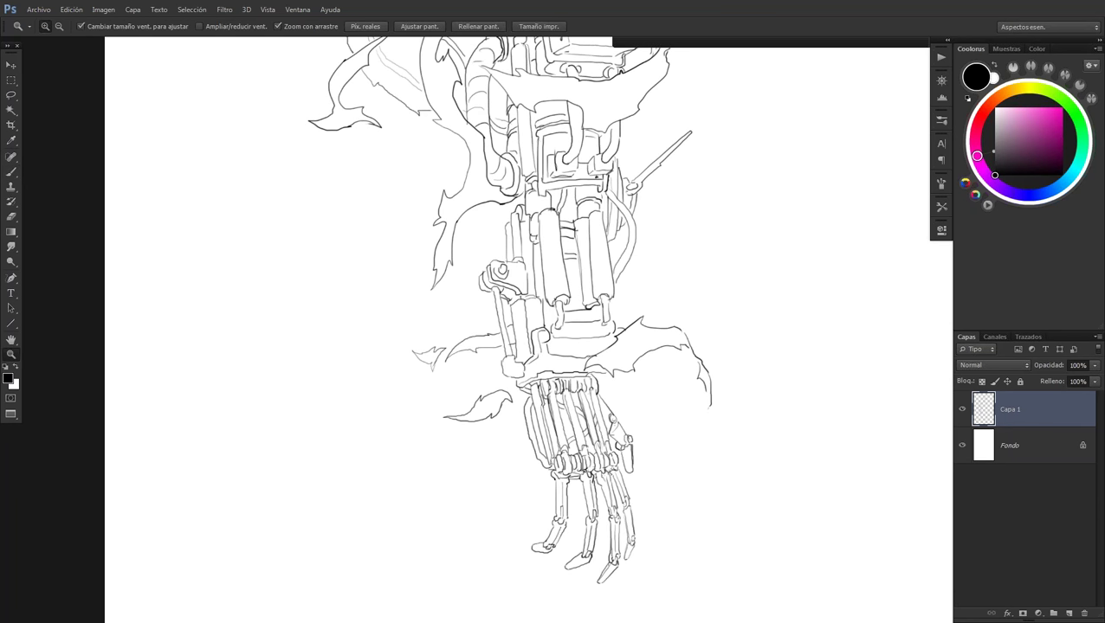
pyautogui.moveTo(584, 221); pyautogui.dragTo(615, 223)
pyautogui.press('b')
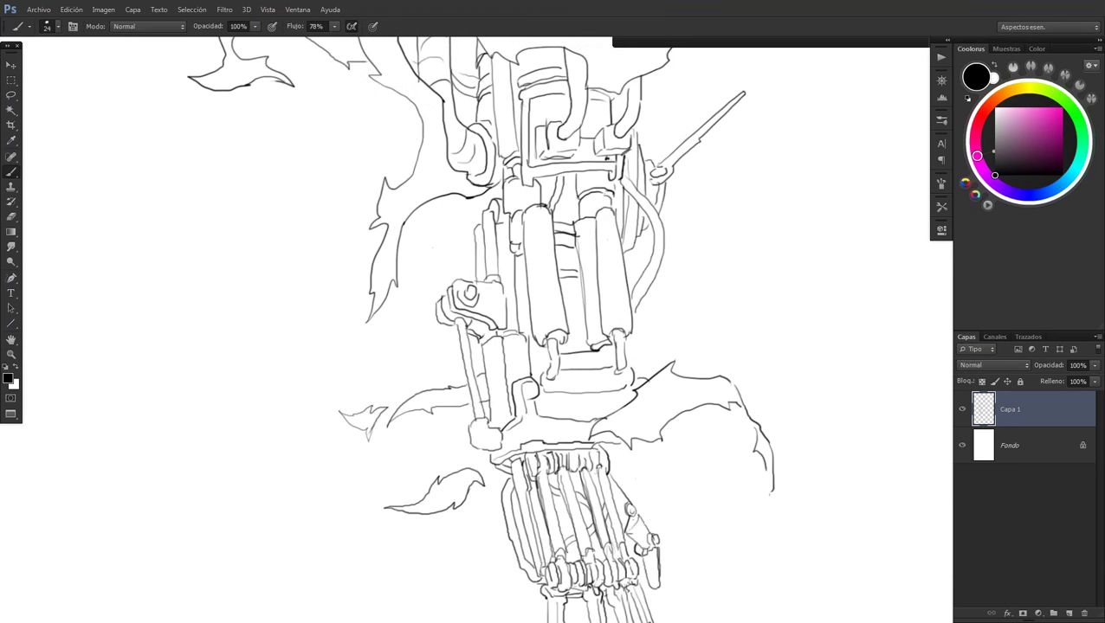
pyautogui.press('z')
pyautogui.press('b')
pyautogui.press('z')
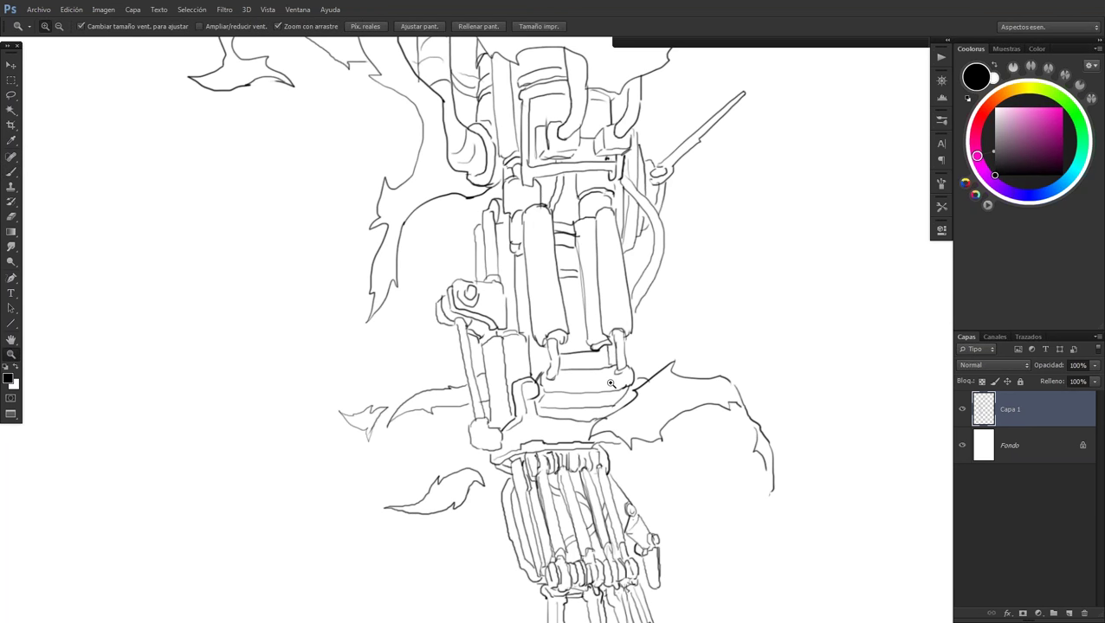
pyautogui.moveTo(610, 383)
pyautogui.mouseDown()
pyautogui.moveTo(579, 380)
pyautogui.moveTo(623, 368)
pyautogui.moveTo(592, 365)
pyautogui.mouseUp()
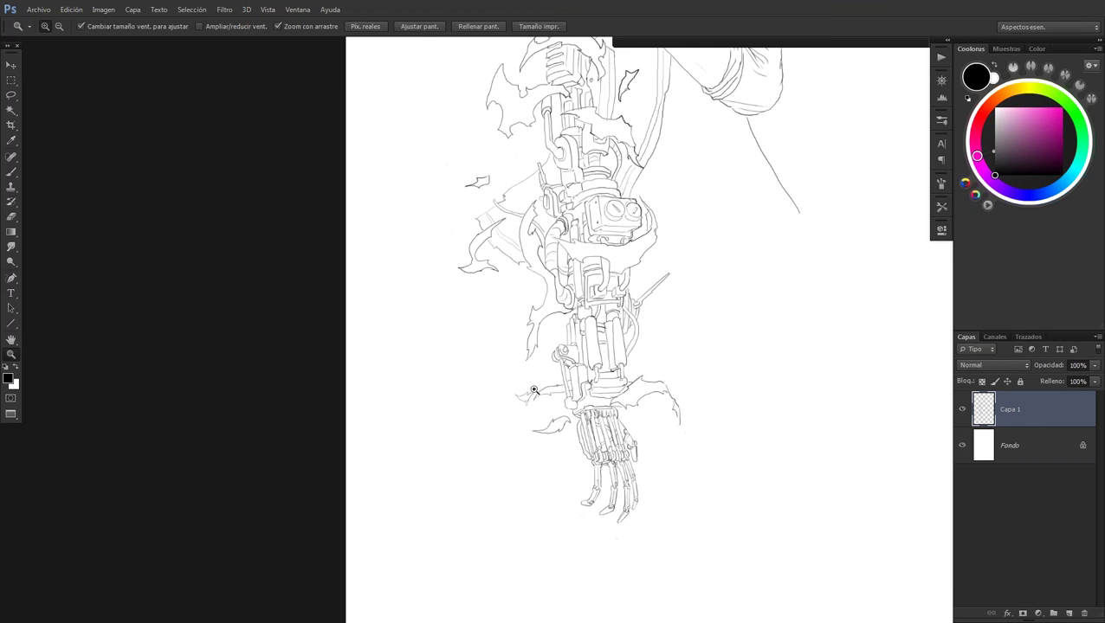
pyautogui.moveTo(534, 390); pyautogui.dragTo(573, 398)
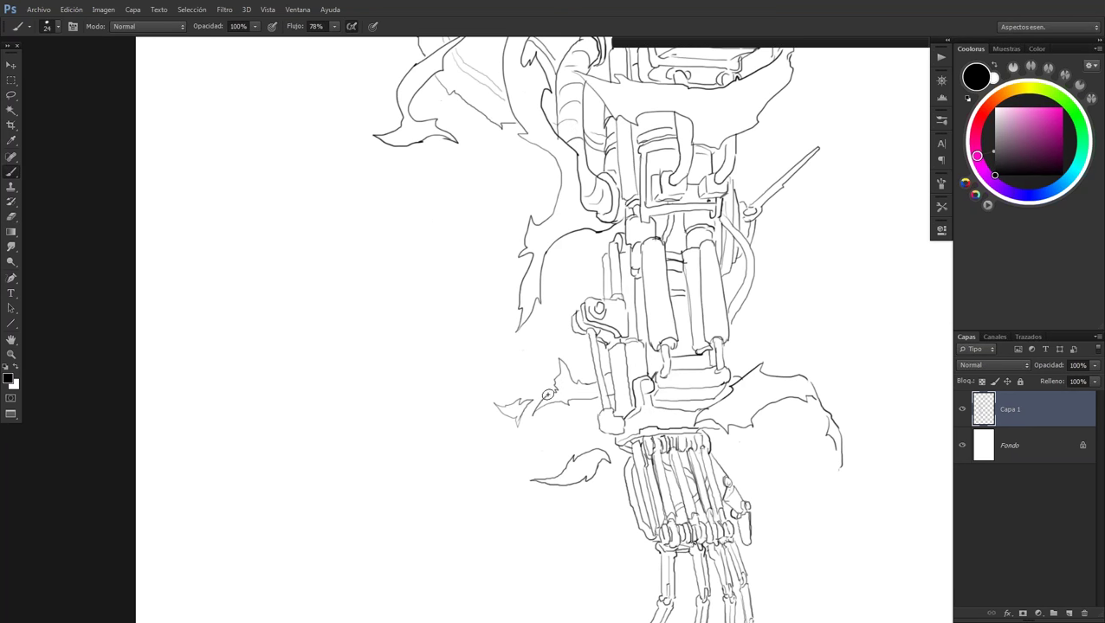
pyautogui.hotkey('ctrl', 'space')
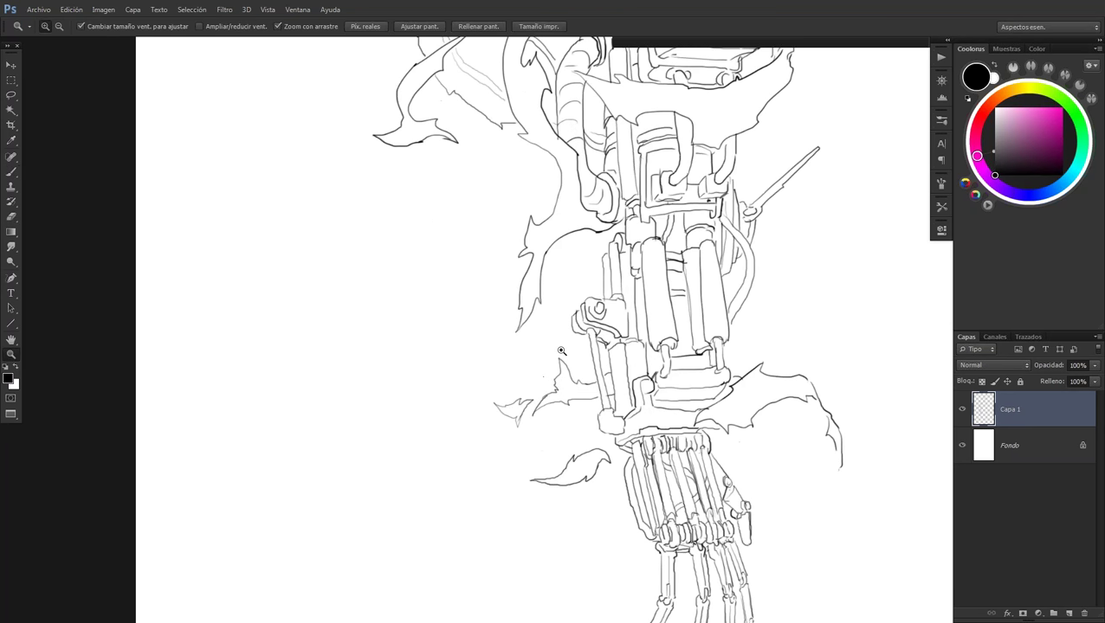
pyautogui.moveTo(561, 350)
pyautogui.mouseDown()
pyautogui.moveTo(535, 354)
pyautogui.moveTo(567, 309)
pyautogui.mouseUp()
pyautogui.moveTo(554, 202)
pyautogui.mouseDown()
pyautogui.moveTo(584, 228)
pyautogui.moveTo(606, 228)
pyautogui.mouseUp()
pyautogui.press('b')
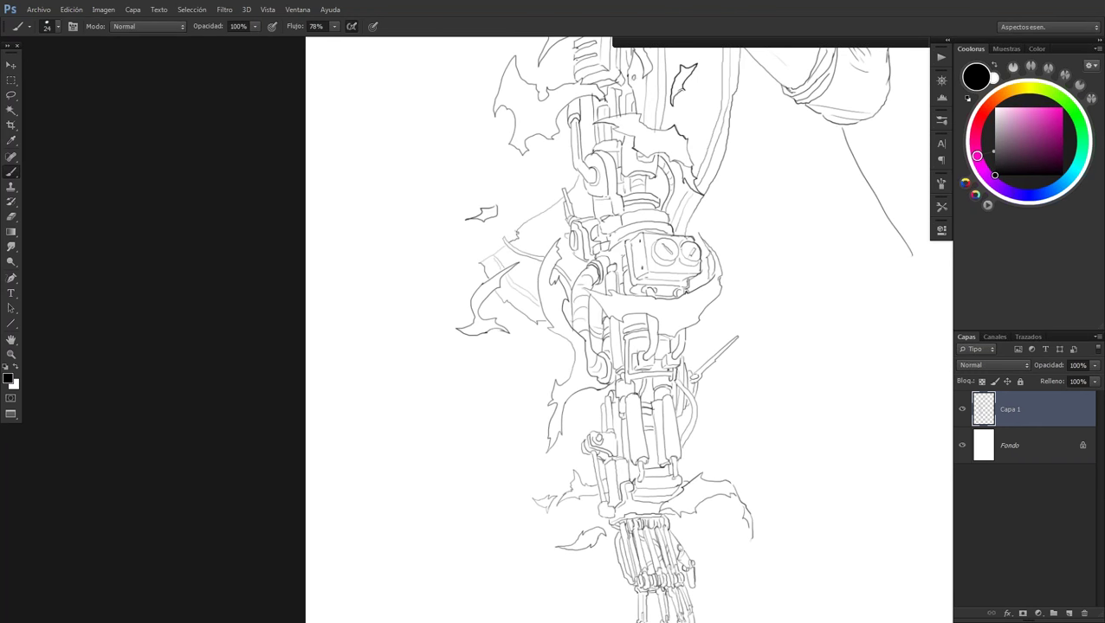
pyautogui.scroll(2, 692, 321)
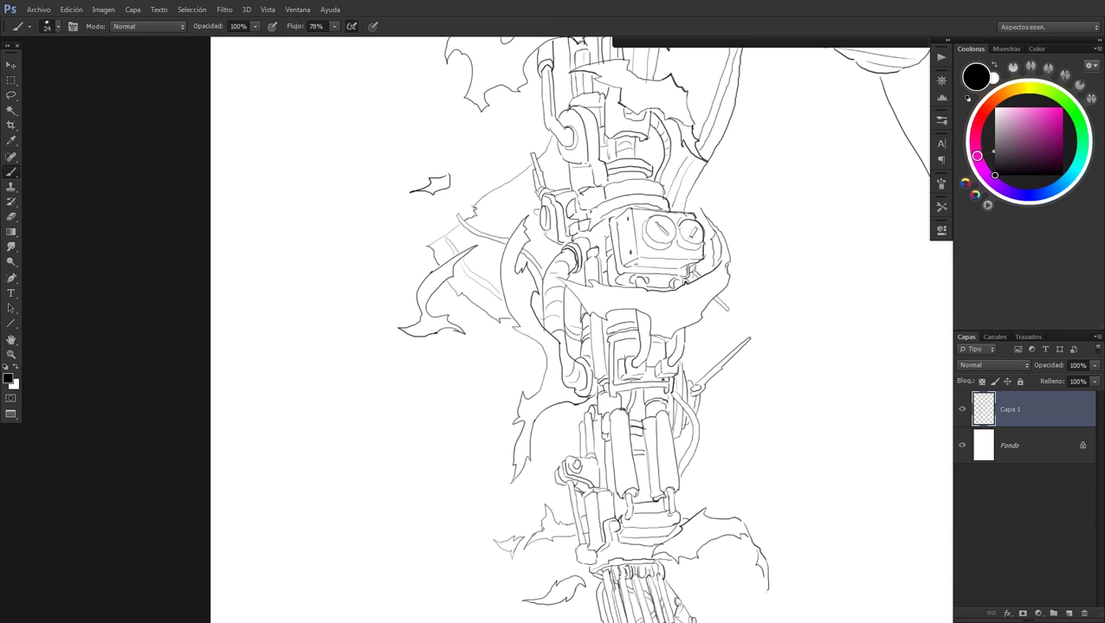
# Ink short lines across the lower robot arm and the top of the claw
pyautogui.press('z')
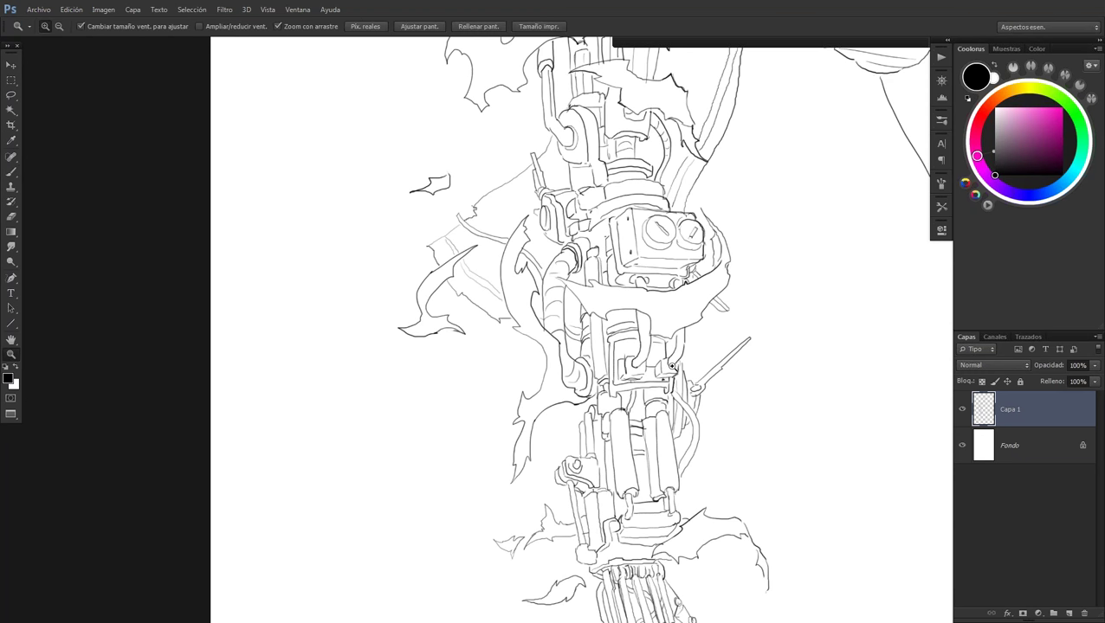
pyautogui.keyDown('alt'); pyautogui.click(671, 366); pyautogui.keyUp('alt')
pyautogui.keyDown('alt'); pyautogui.click(671, 366); pyautogui.keyUp('alt')
pyautogui.press('b')
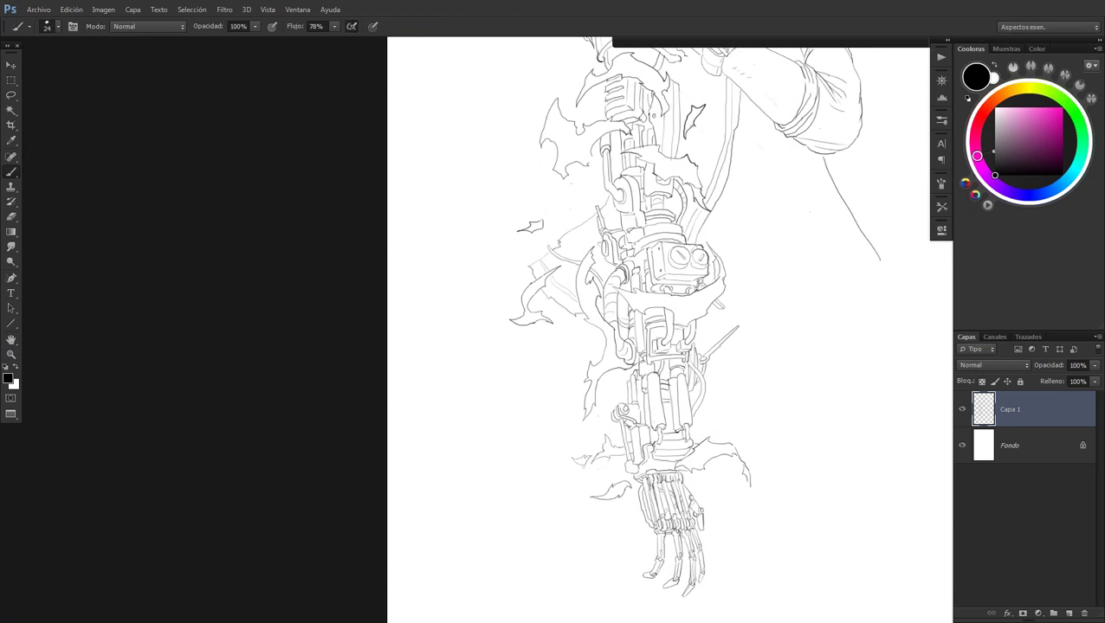
pyautogui.press('z')
pyautogui.click(703, 424)
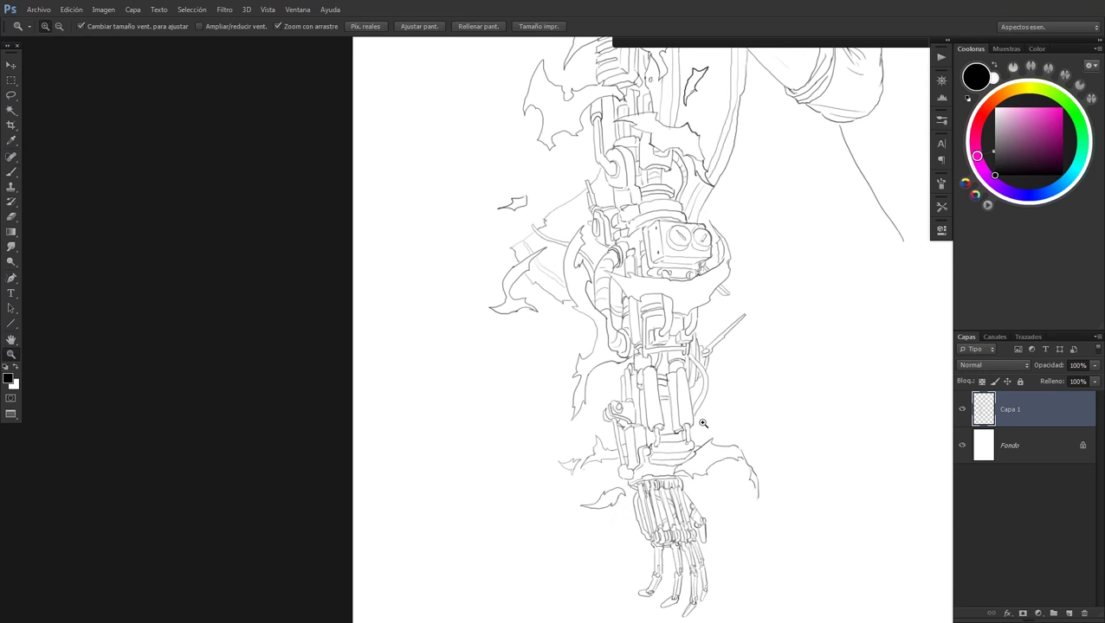
pyautogui.click(703, 423)
pyautogui.press('b')
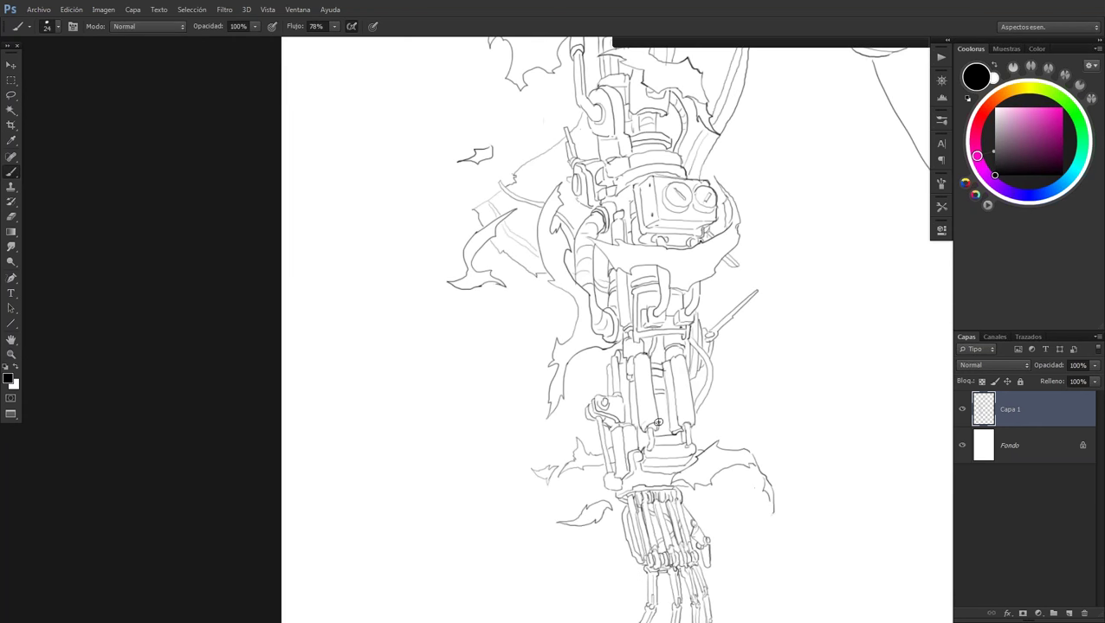
pyautogui.moveTo(679, 425); pyautogui.dragTo(692, 419)
pyautogui.scroll(-1, 698, 374)
pyautogui.scroll(-1, 696, 382)
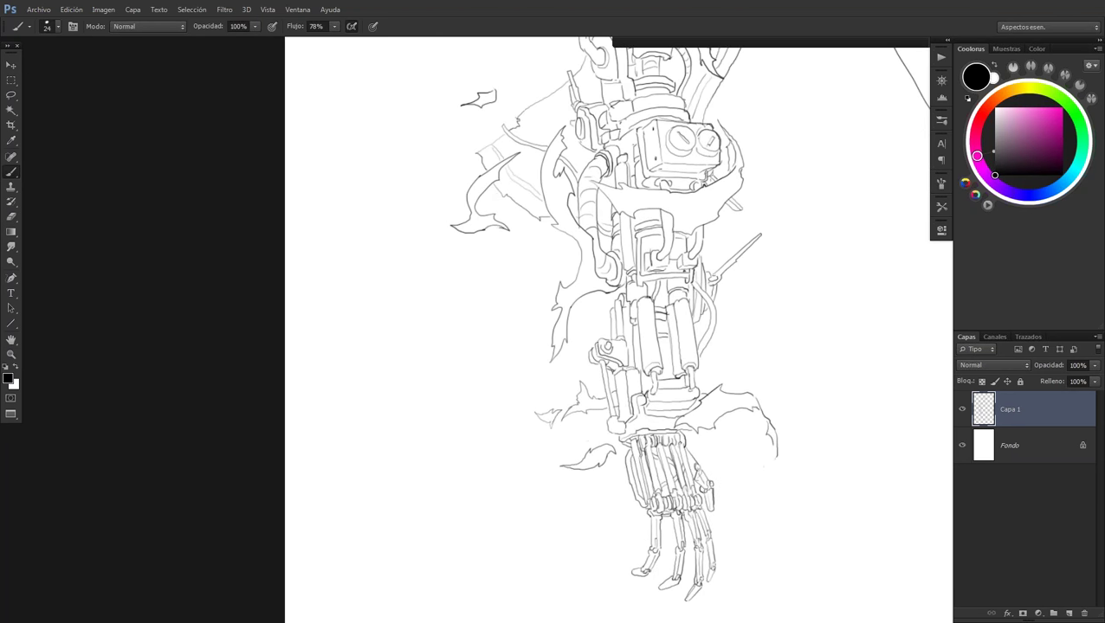
pyautogui.moveTo(645, 423); pyautogui.dragTo(668, 417)
# Pan along the arm and zoom out until the character's head is in view
pyautogui.moveTo(680, 455); pyautogui.dragTo(682, 448)
pyautogui.moveTo(673, 233)
pyautogui.mouseDown()
pyautogui.moveTo(679, 179)
pyautogui.moveTo(698, 182)
pyautogui.moveTo(640, 183)
pyautogui.mouseUp()
pyautogui.moveTo(665, 409); pyautogui.dragTo(564, 550)
pyautogui.moveTo(659, 402)
pyautogui.mouseDown()
pyautogui.moveTo(640, 377)
pyautogui.moveTo(615, 373)
pyautogui.mouseUp()
# Add a short mark beside the robotic arm, then pan down and zoom out to the whole page
pyautogui.click(615, 372)
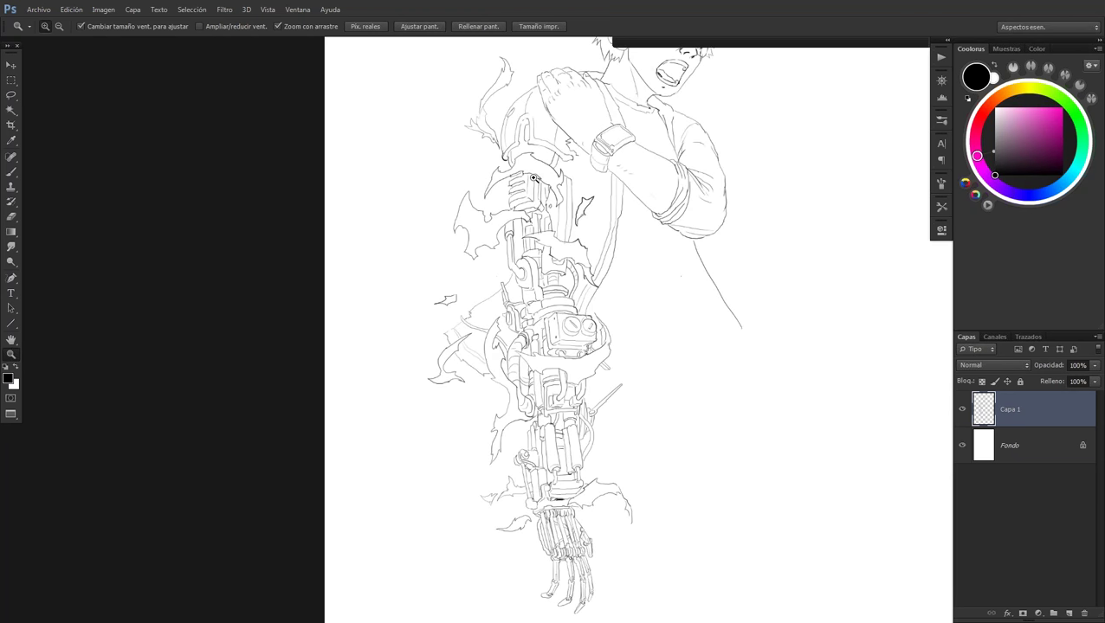
pyautogui.press('b')
pyautogui.scroll(2, 616, 373)
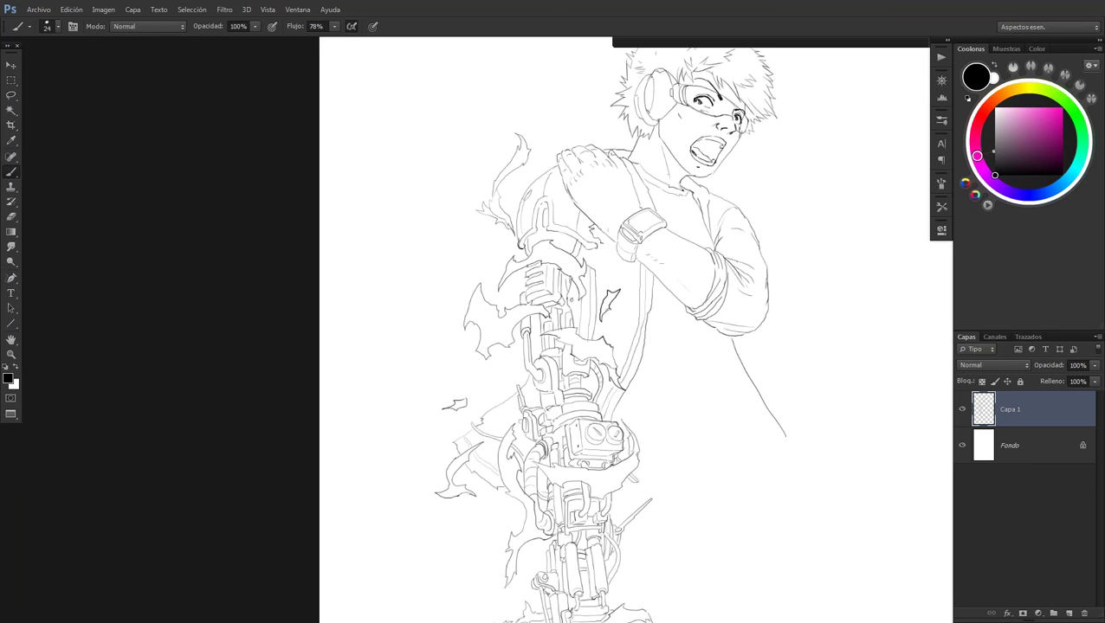
pyautogui.moveTo(522, 278); pyautogui.dragTo(521, 292)
pyautogui.scroll(-2, 564, 374)
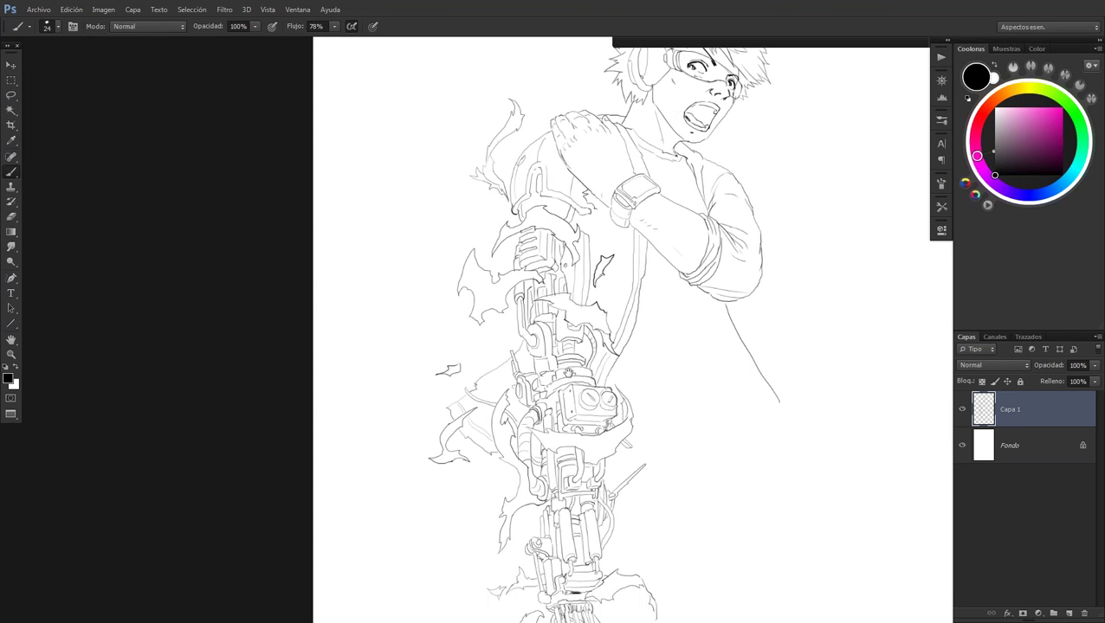
pyautogui.moveTo(568, 373); pyautogui.dragTo(566, 360)
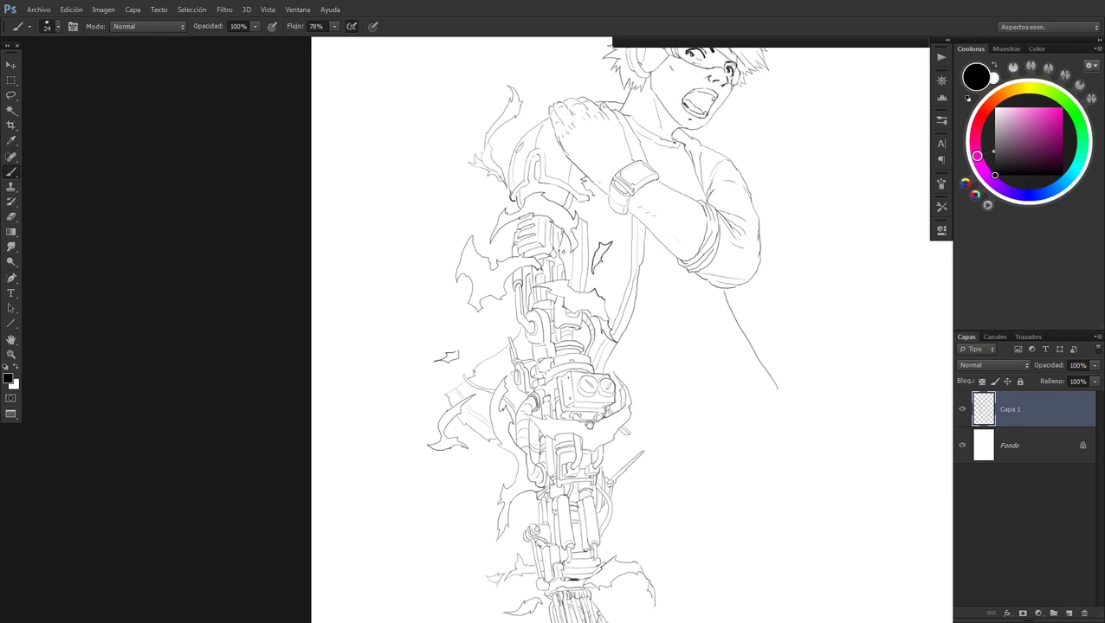
pyautogui.moveTo(588, 424); pyautogui.dragTo(586, 342)
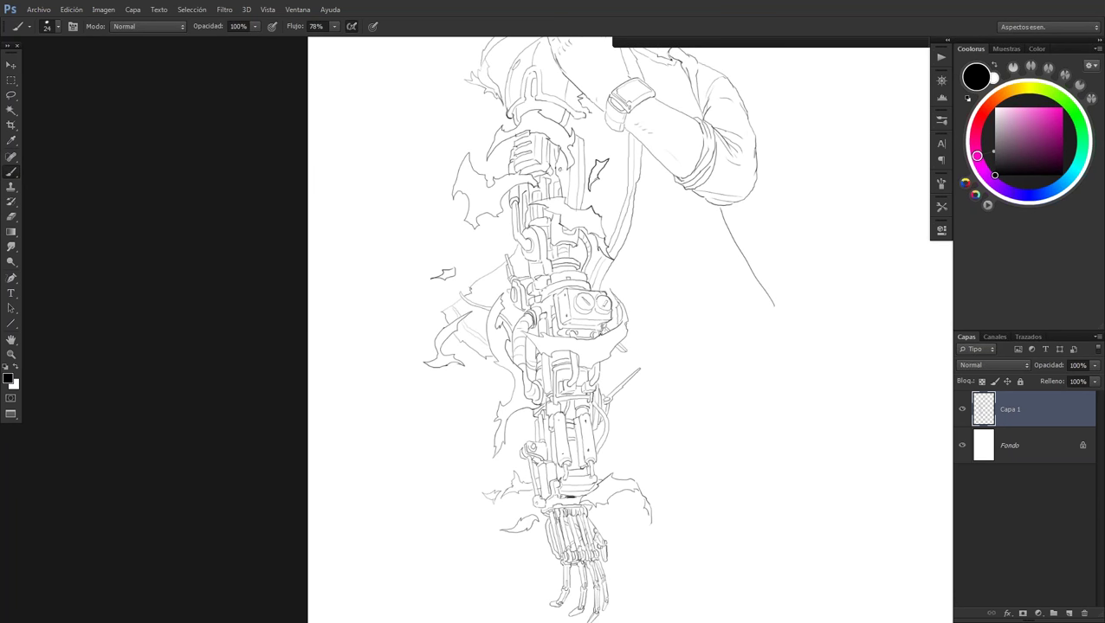
pyautogui.press('z')
pyautogui.keyDown('alt'); pyautogui.click(534, 475); pyautogui.keyUp('alt')
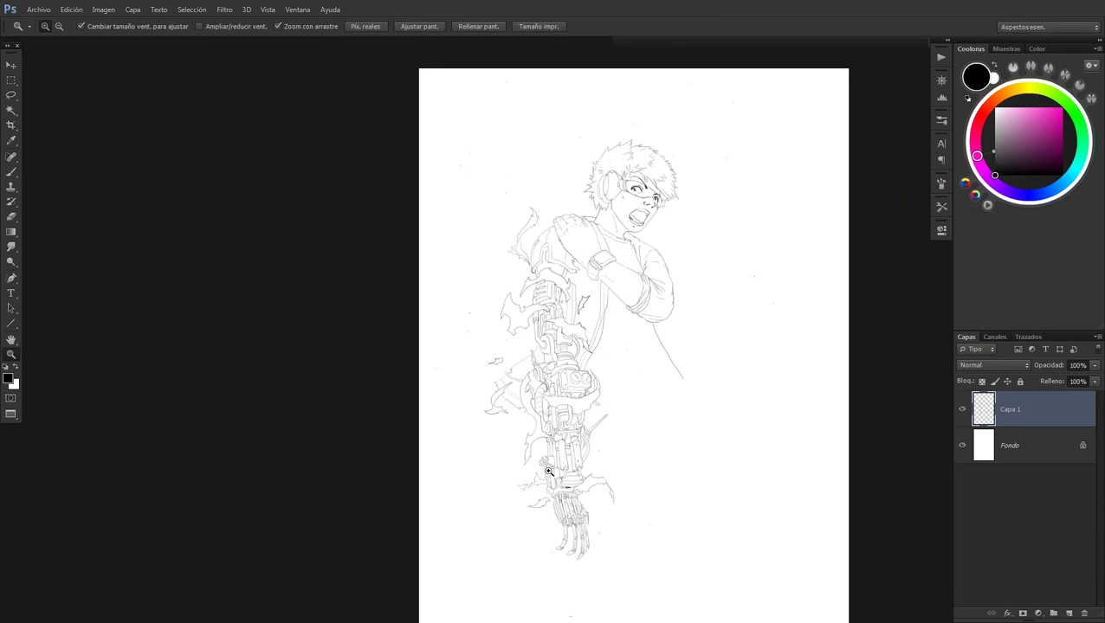
# Zoom in on the torso and ink the shirt folds, sleeve fold and coat edge
pyautogui.click(637, 423)
pyautogui.press('b')
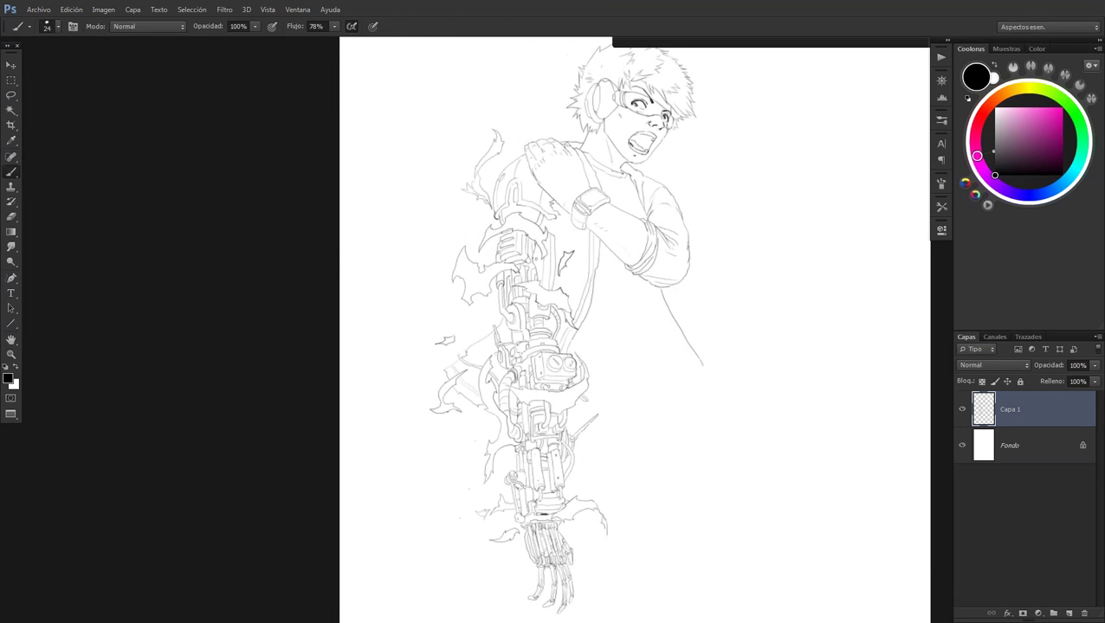
pyautogui.press('z')
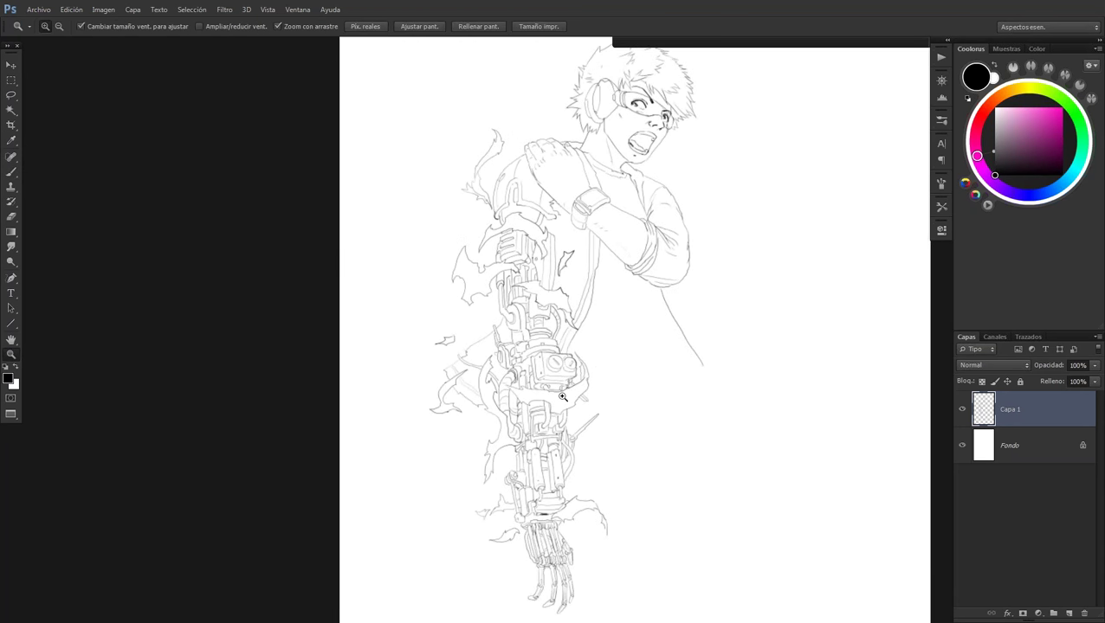
pyautogui.click(562, 396)
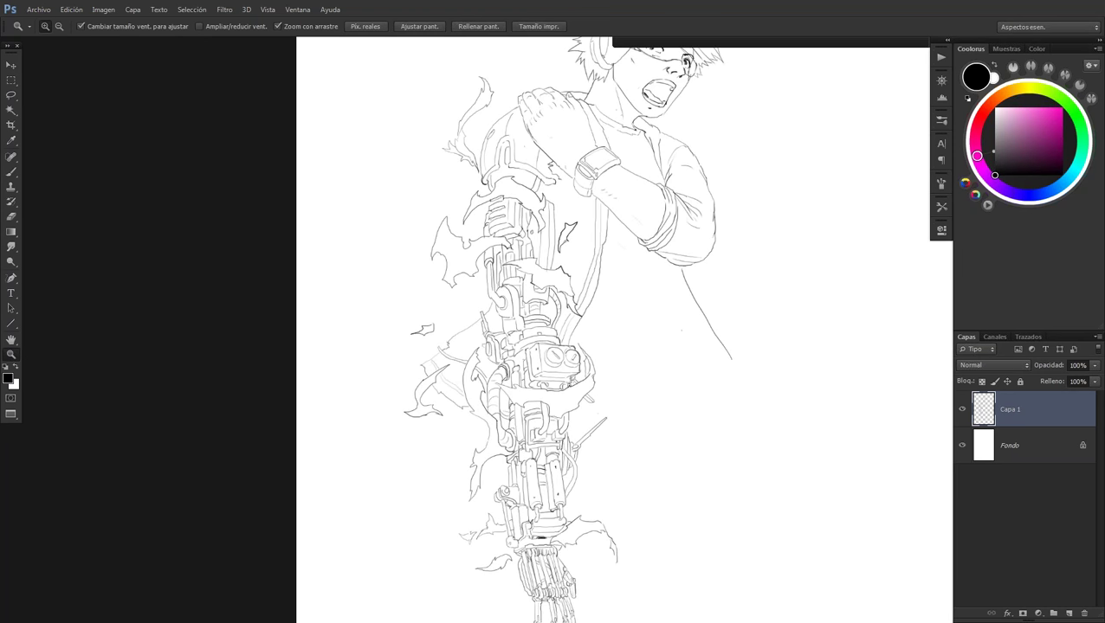
pyautogui.press('b')
pyautogui.scroll(1, 573, 404)
pyautogui.moveTo(569, 405); pyautogui.dragTo(658, 396)
pyautogui.moveTo(633, 291)
pyautogui.mouseDown()
pyautogui.moveTo(706, 407)
pyautogui.moveTo(685, 413)
pyautogui.mouseUp()
pyautogui.moveTo(633, 307)
pyautogui.mouseDown()
pyautogui.moveTo(584, 342)
pyautogui.moveTo(569, 336)
pyautogui.mouseUp()
pyautogui.moveTo(611, 198); pyautogui.dragTo(599, 213)
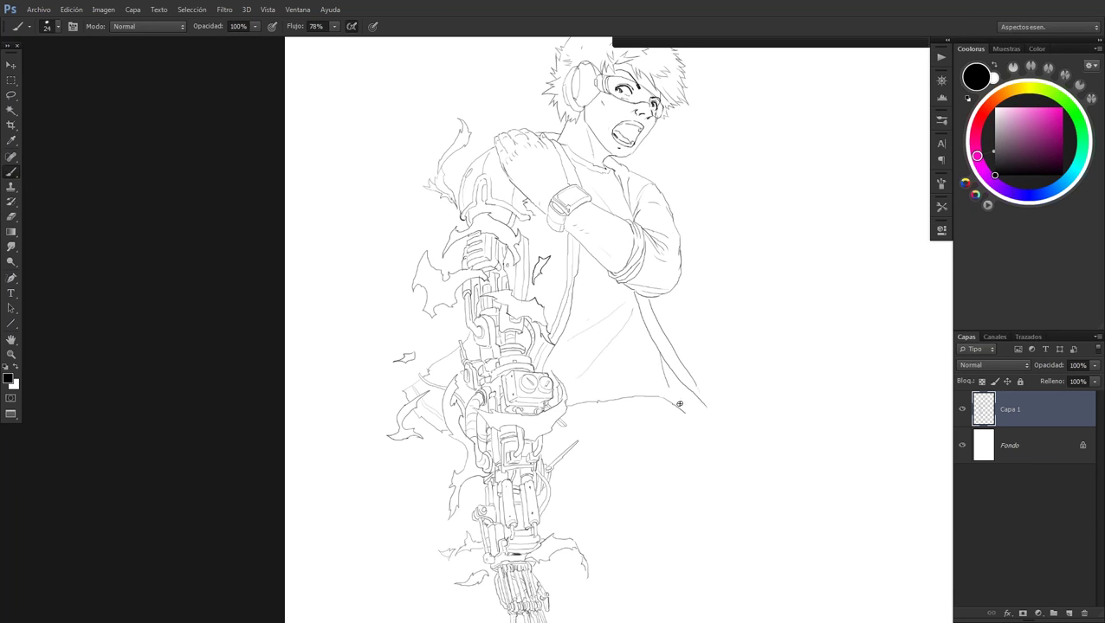
pyautogui.moveTo(675, 391); pyautogui.dragTo(694, 417)
# Ink short strokes along the coat hem and begin the leg's outer line below it
pyautogui.press('z')
pyautogui.moveTo(638, 419)
pyautogui.mouseDown()
pyautogui.moveTo(622, 419)
pyautogui.moveTo(637, 426)
pyautogui.moveTo(620, 350)
pyautogui.moveTo(645, 350)
pyautogui.mouseUp()
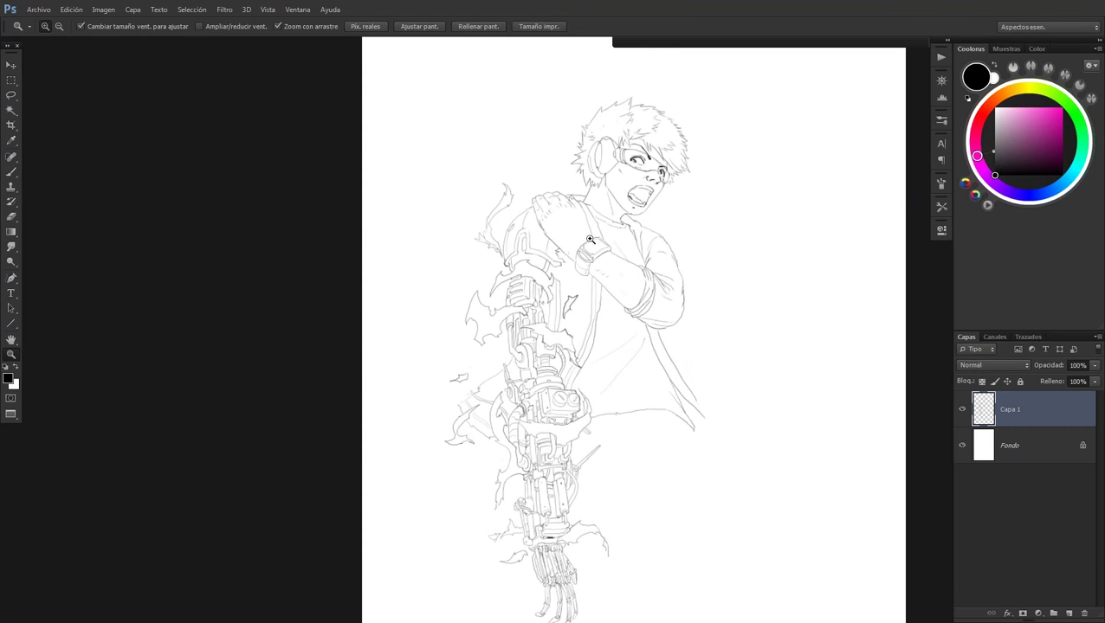
pyautogui.press('b')
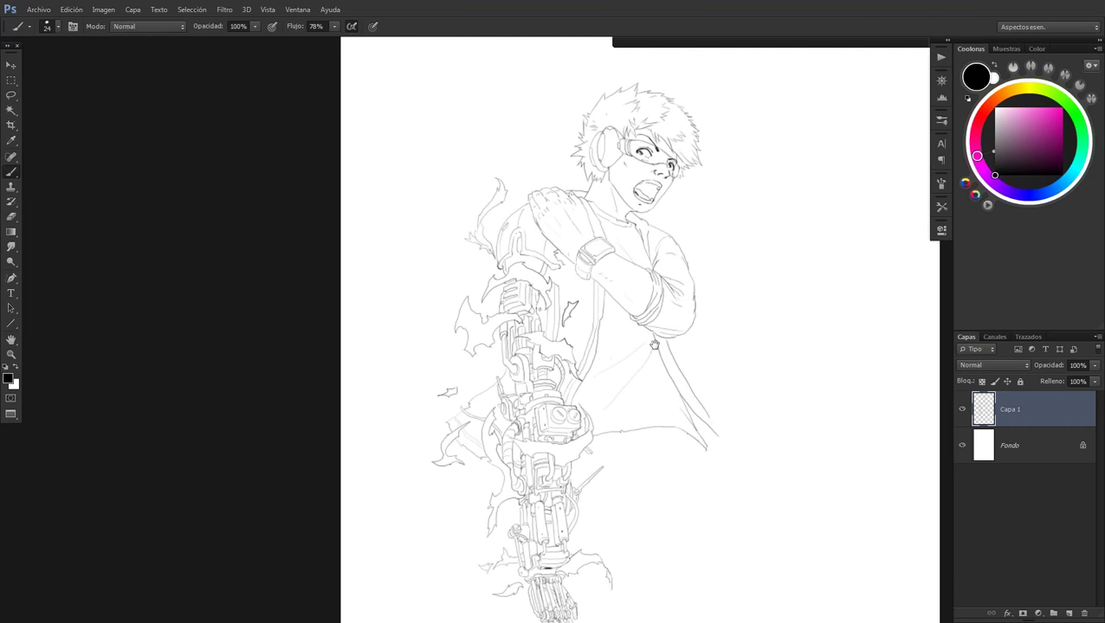
pyautogui.moveTo(654, 345); pyautogui.dragTo(651, 293)
pyautogui.moveTo(655, 343); pyautogui.dragTo(653, 315)
pyautogui.moveTo(617, 409); pyautogui.dragTo(656, 398)
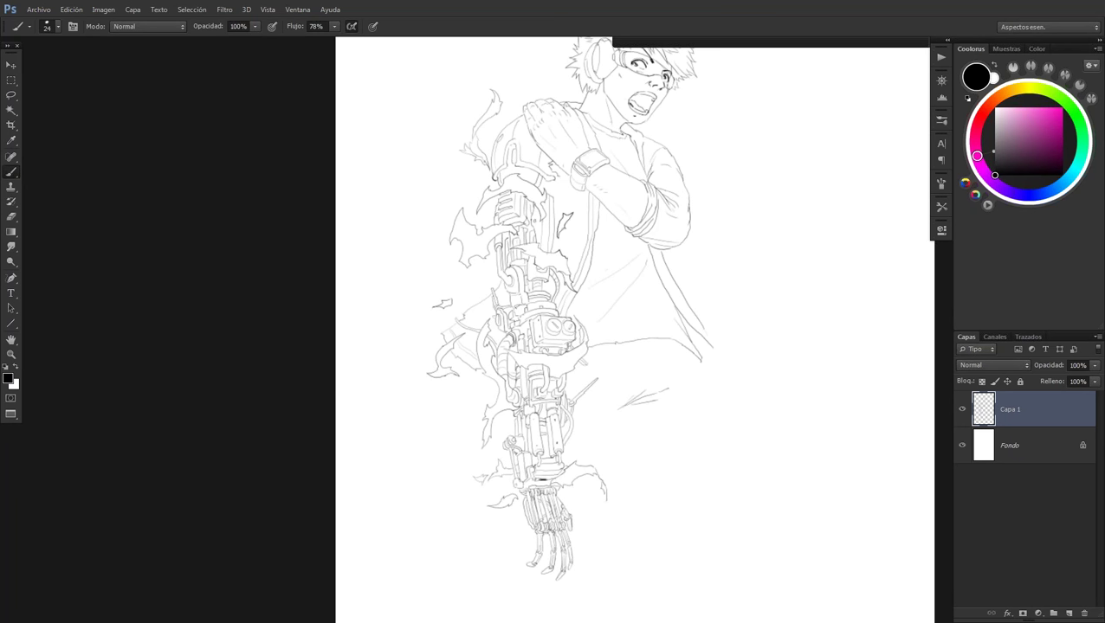
pyautogui.moveTo(625, 345)
pyautogui.mouseDown()
pyautogui.moveTo(629, 405)
pyautogui.moveTo(629, 355)
pyautogui.moveTo(645, 346)
pyautogui.mouseUp()
pyautogui.moveTo(660, 383)
pyautogui.mouseDown()
pyautogui.moveTo(690, 375)
pyautogui.moveTo(701, 386)
pyautogui.moveTo(658, 370)
pyautogui.moveTo(656, 432)
pyautogui.mouseUp()
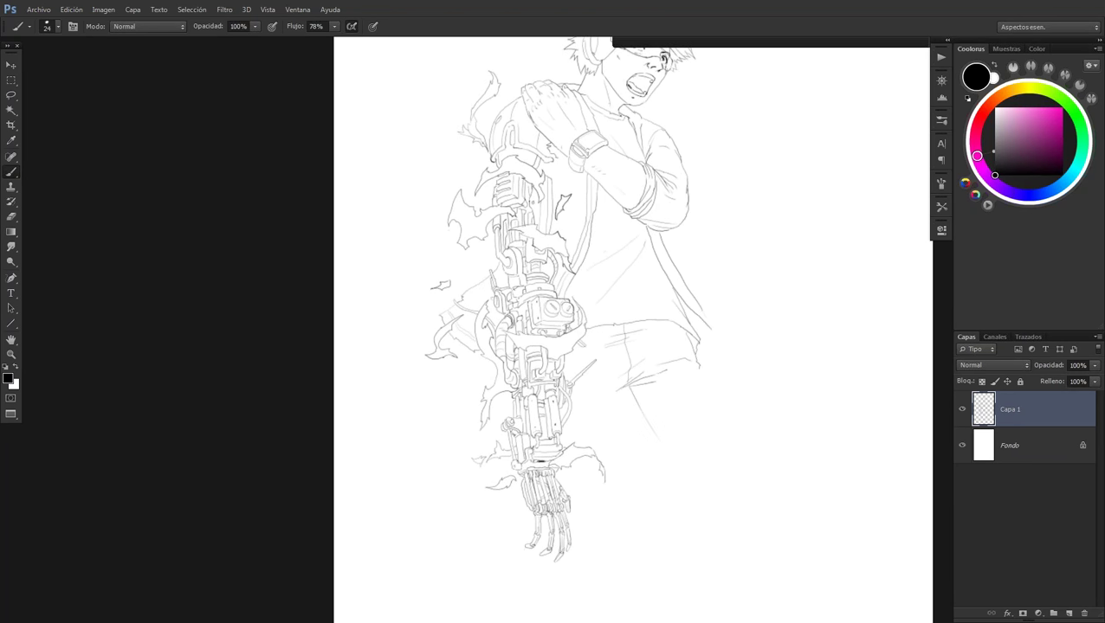
pyautogui.moveTo(628, 421); pyautogui.dragTo(557, 376)
pyautogui.moveTo(620, 343); pyautogui.dragTo(643, 390)
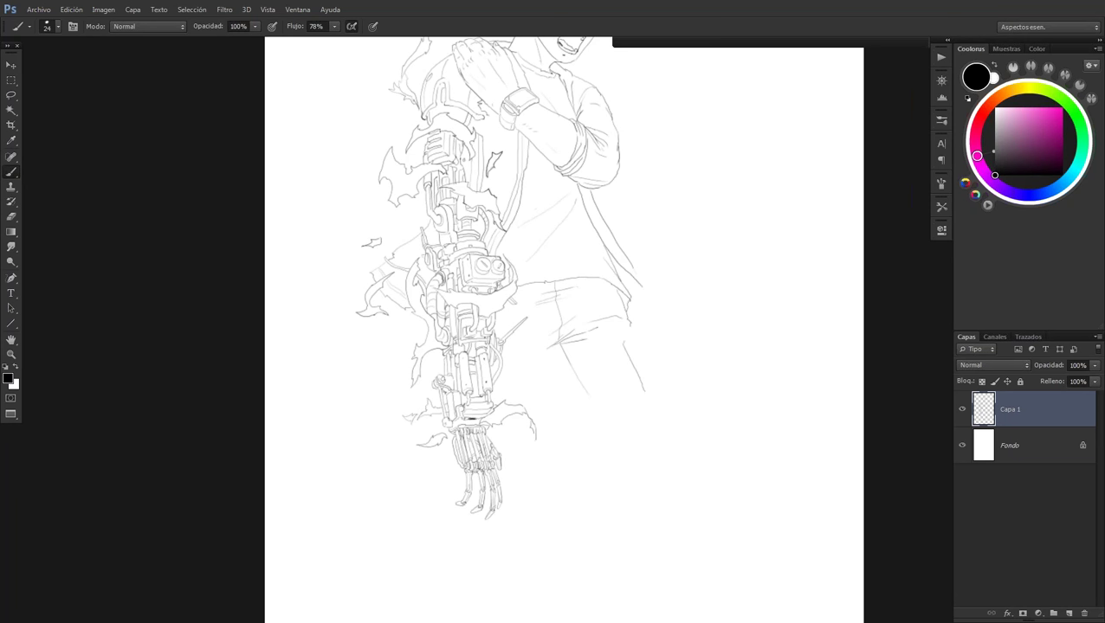
# Extend the leg outline downward, ink its right side, and outline the trouser pocket
pyautogui.moveTo(624, 341)
pyautogui.mouseDown()
pyautogui.moveTo(636, 359)
pyautogui.moveTo(638, 341)
pyautogui.mouseUp()
pyautogui.moveTo(642, 356); pyautogui.dragTo(655, 366)
pyautogui.moveTo(648, 388); pyautogui.dragTo(651, 398)
pyautogui.moveTo(651, 365)
pyautogui.mouseDown()
pyautogui.moveTo(666, 402)
pyautogui.moveTo(649, 397)
pyautogui.mouseUp()
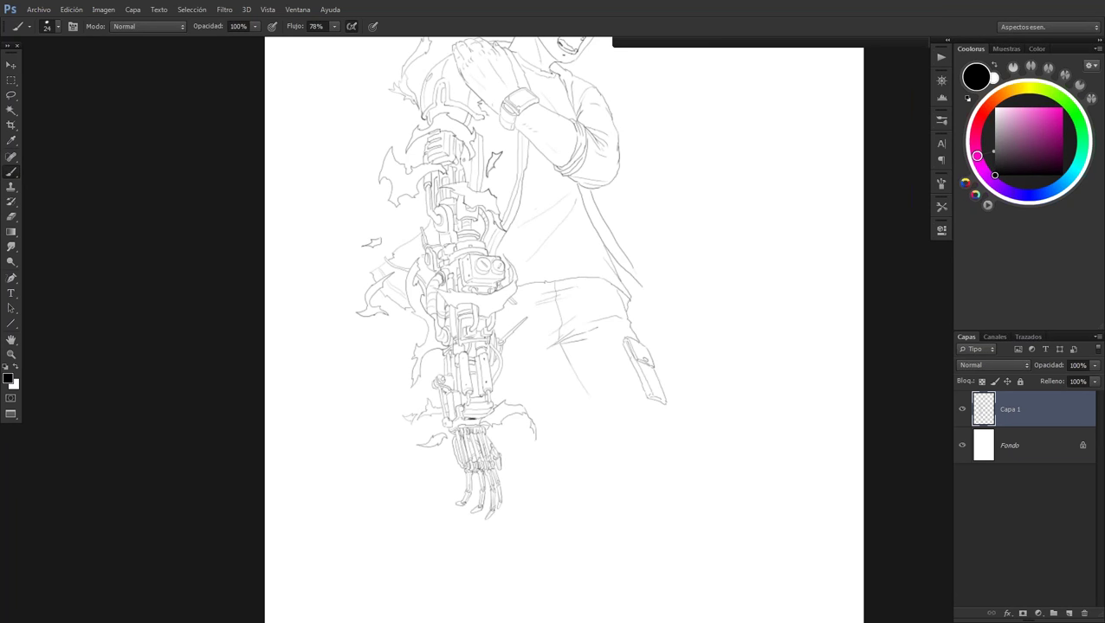
pyautogui.moveTo(561, 354); pyautogui.dragTo(587, 430)
# Check the full page, then extend the trouser edge and add a shirt fold line
pyautogui.press('z')
pyautogui.moveTo(603, 426); pyautogui.dragTo(572, 425)
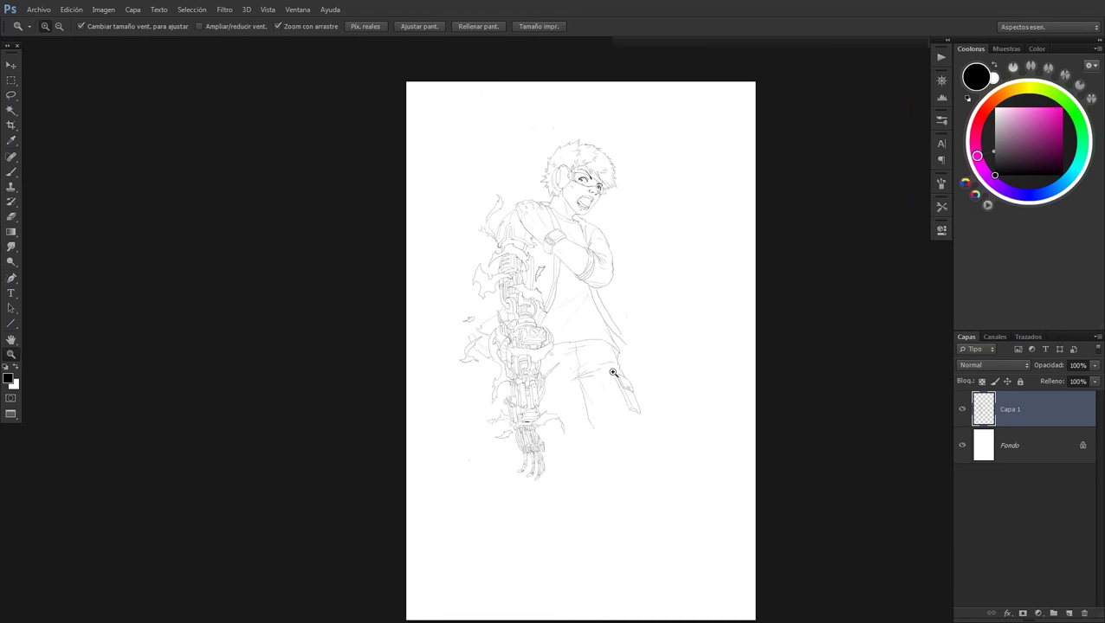
pyautogui.moveTo(612, 372); pyautogui.dragTo(661, 383)
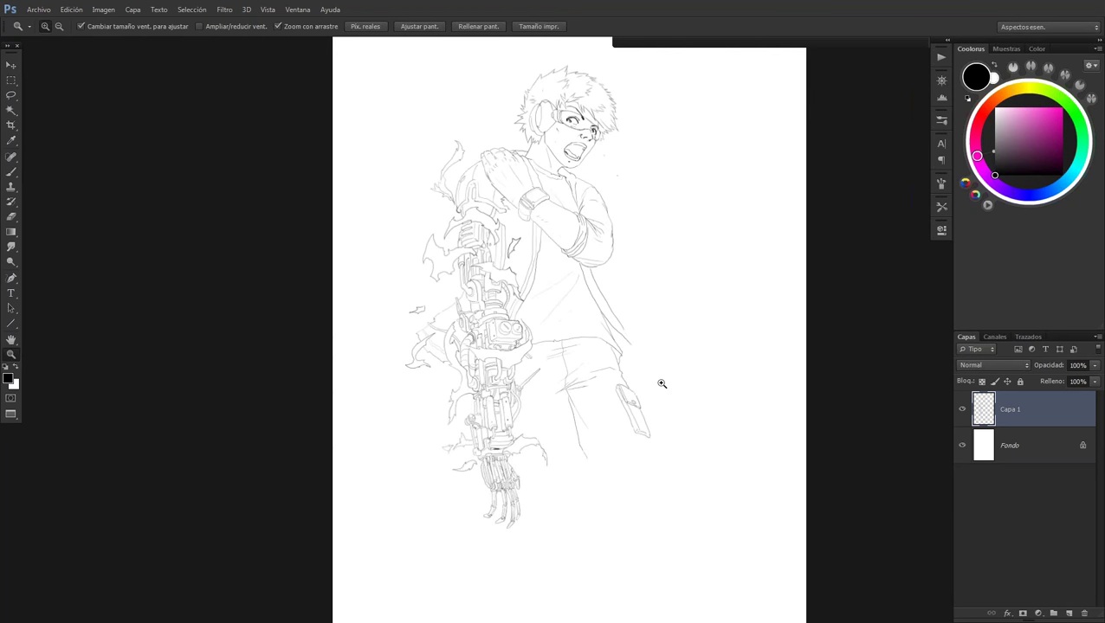
pyautogui.press('b')
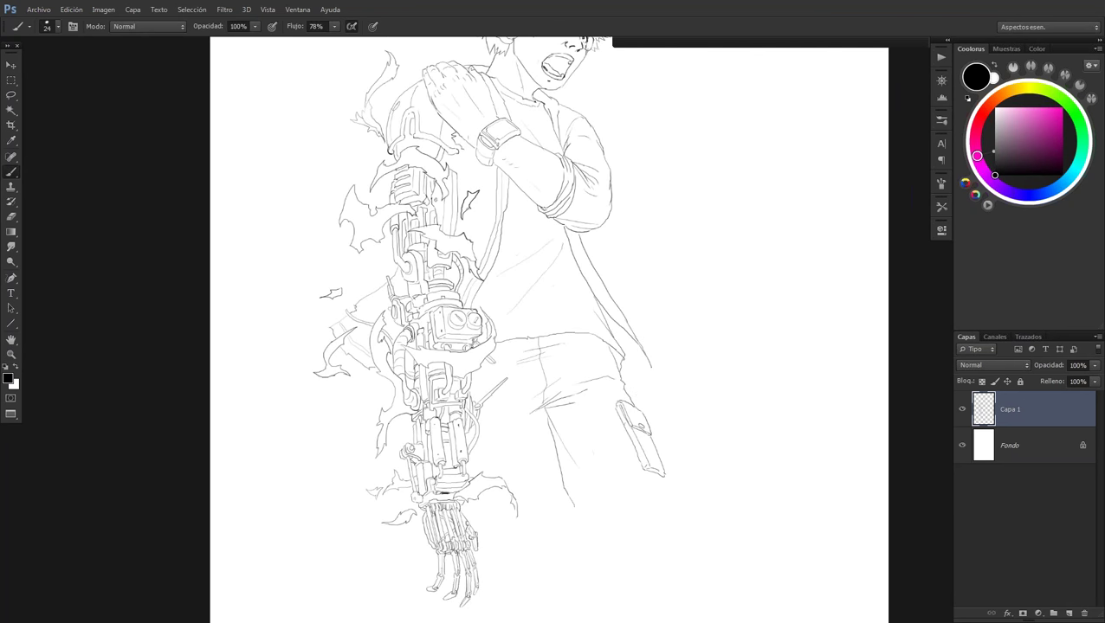
pyautogui.moveTo(653, 367)
pyautogui.mouseDown()
pyautogui.moveTo(658, 377)
pyautogui.moveTo(620, 381)
pyautogui.mouseUp()
pyautogui.moveTo(571, 267); pyautogui.dragTo(562, 308)
# Ink the lower trouser leg, the rolled cuff line, and the leg's right edge
pyautogui.press('z')
pyautogui.moveTo(580, 400); pyautogui.dragTo(576, 400)
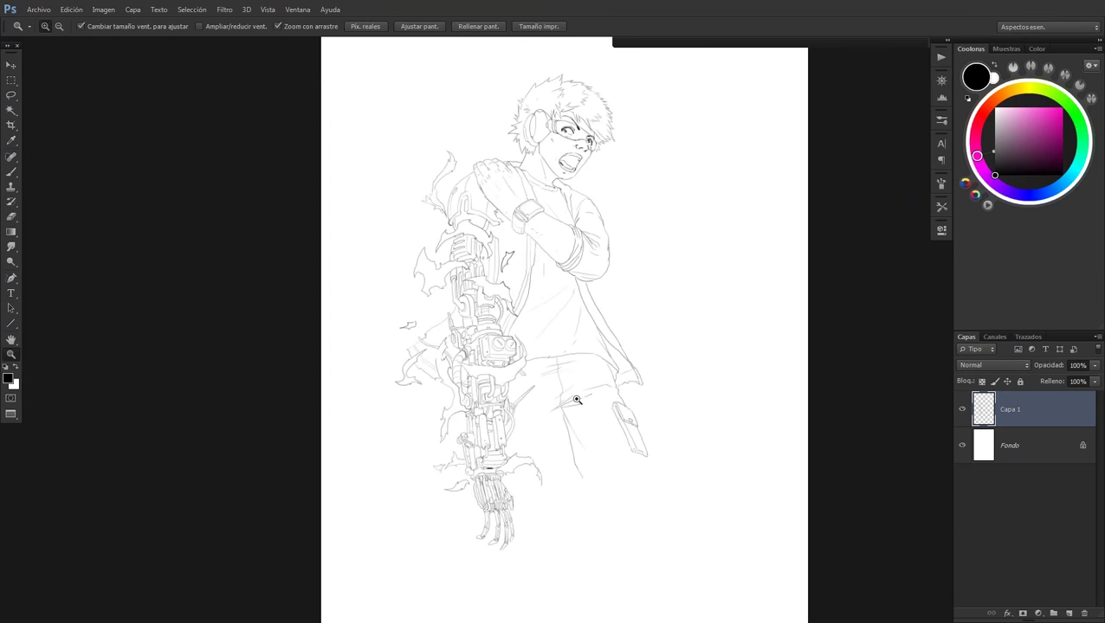
pyautogui.scroll(-3, 600, 364)
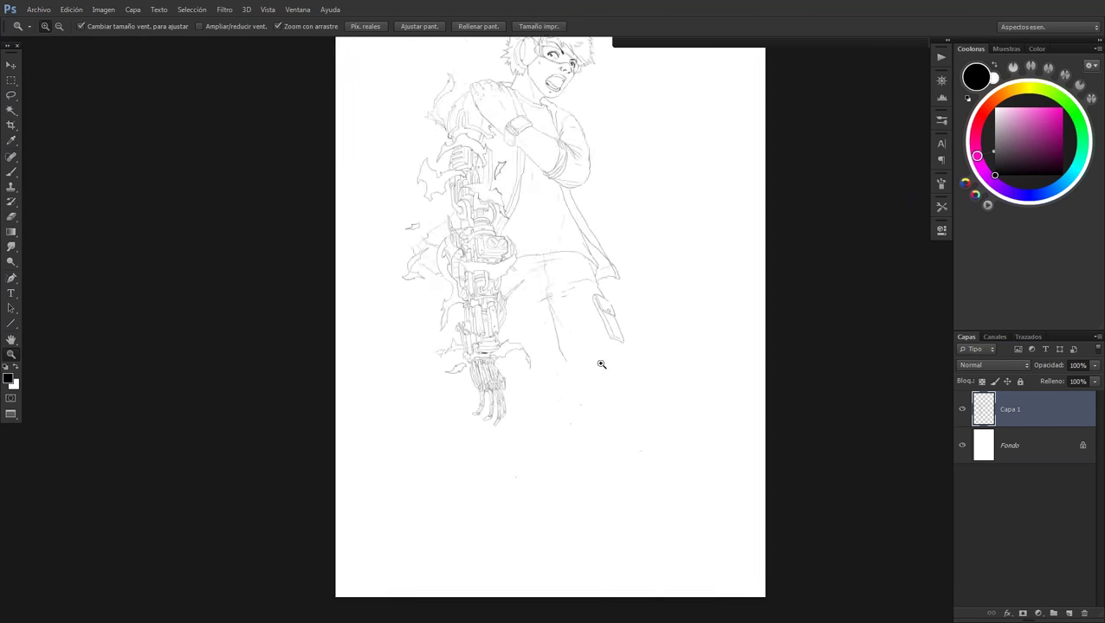
pyautogui.moveTo(599, 364); pyautogui.dragTo(617, 364)
pyautogui.press('b')
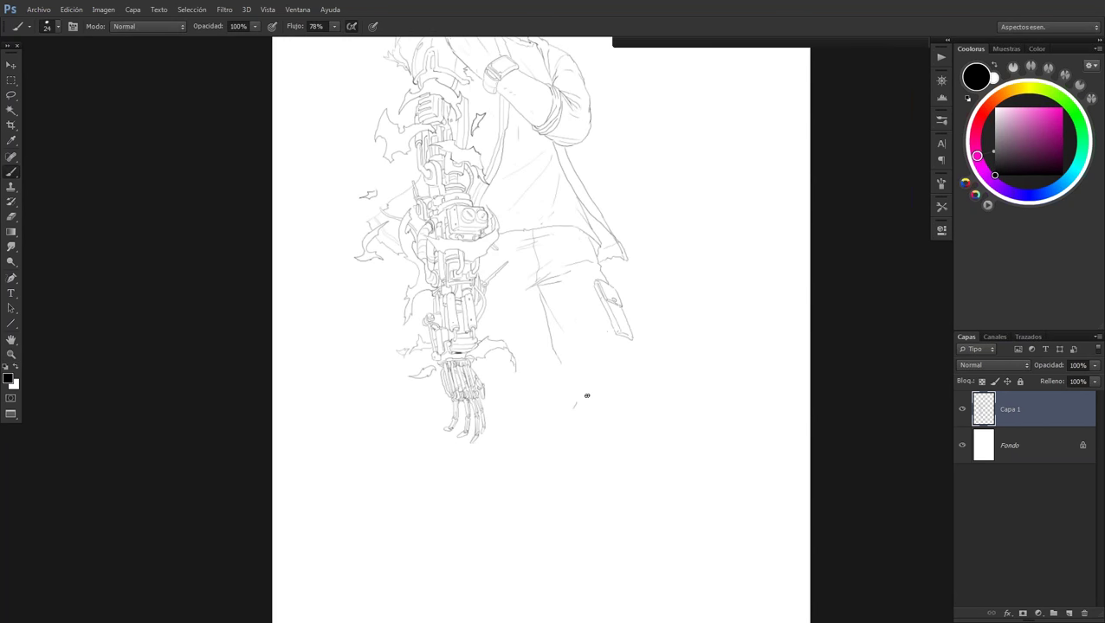
pyautogui.moveTo(573, 407)
pyautogui.mouseDown()
pyautogui.moveTo(623, 384)
pyautogui.moveTo(606, 372)
pyautogui.moveTo(571, 380)
pyautogui.moveTo(566, 394)
pyautogui.mouseUp()
pyautogui.moveTo(562, 396); pyautogui.dragTo(570, 417)
pyautogui.moveTo(606, 373); pyautogui.dragTo(623, 376)
pyautogui.moveTo(632, 358); pyautogui.dragTo(640, 405)
# Zoom out to review the full figure, then zoom back in on the lower body
pyautogui.press('z')
pyautogui.keyDown('alt'); pyautogui.click(620, 403); pyautogui.keyUp('alt')
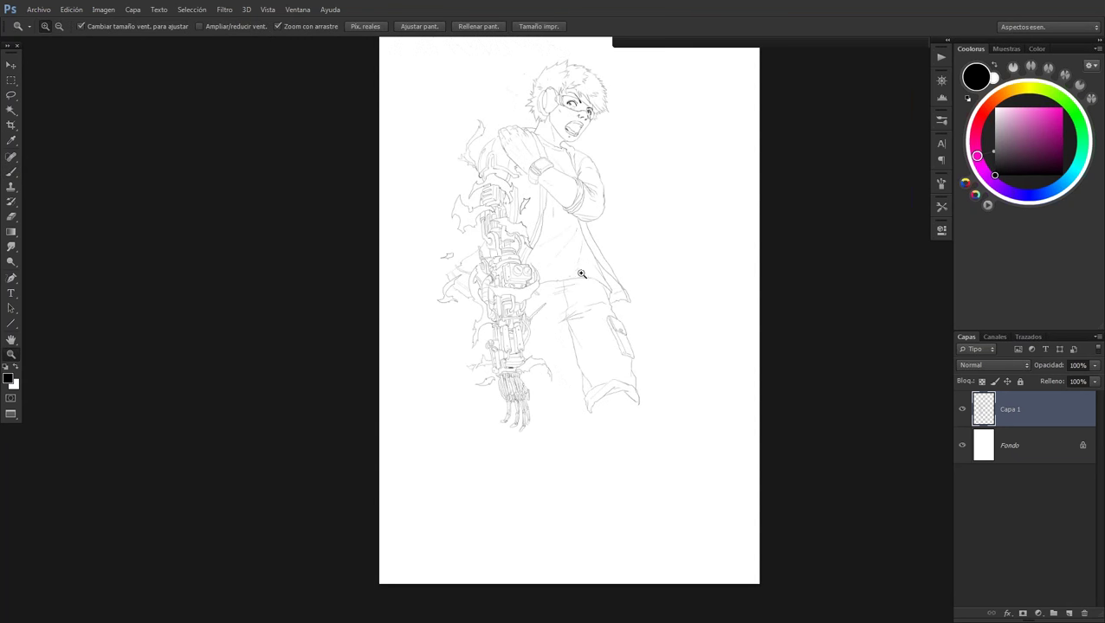
pyautogui.click(618, 371)
pyautogui.press('b')
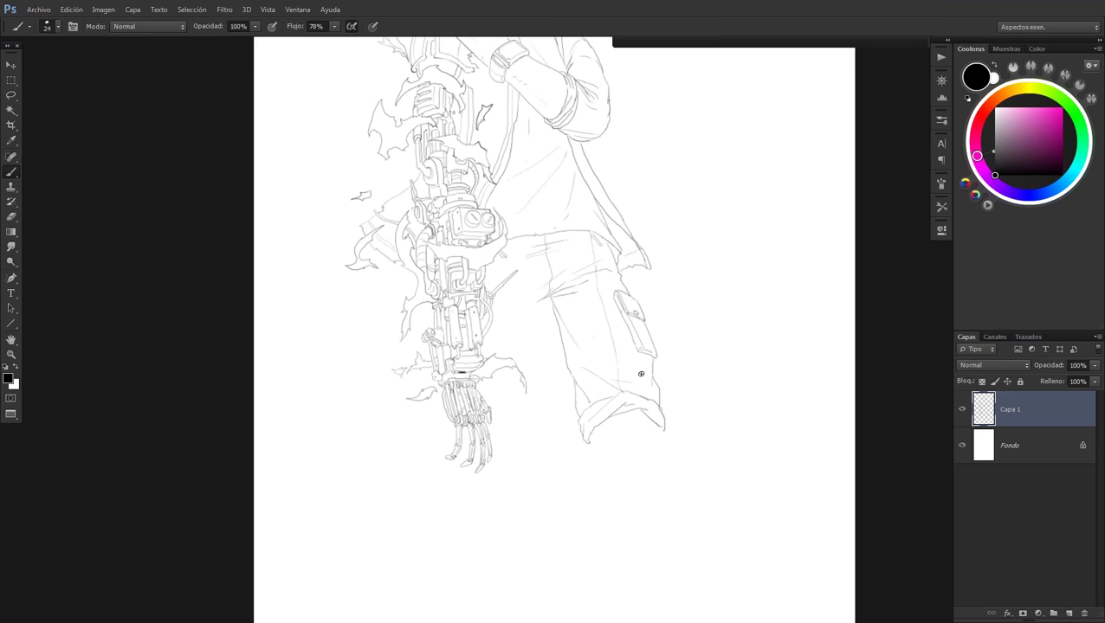
# Draw a short line on the trouser leg and a stroke at its bottom
pyautogui.press('z')
pyautogui.moveTo(615, 425)
pyautogui.mouseDown()
pyautogui.moveTo(558, 363)
pyautogui.moveTo(561, 334)
pyautogui.mouseUp()
pyautogui.press('b')
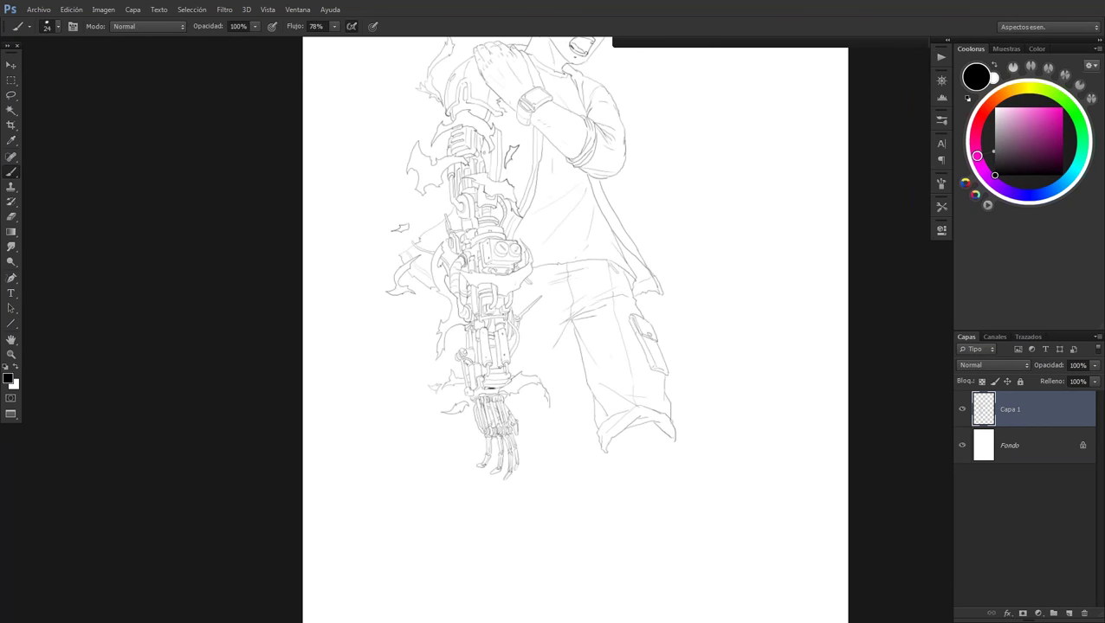
pyautogui.moveTo(568, 330); pyautogui.dragTo(533, 452)
pyautogui.moveTo(544, 450); pyautogui.dragTo(527, 461)
# Add a diagonal stroke beside the robotic hand and a thin stroke on the trousers
pyautogui.press('z')
pyautogui.click(530, 451)
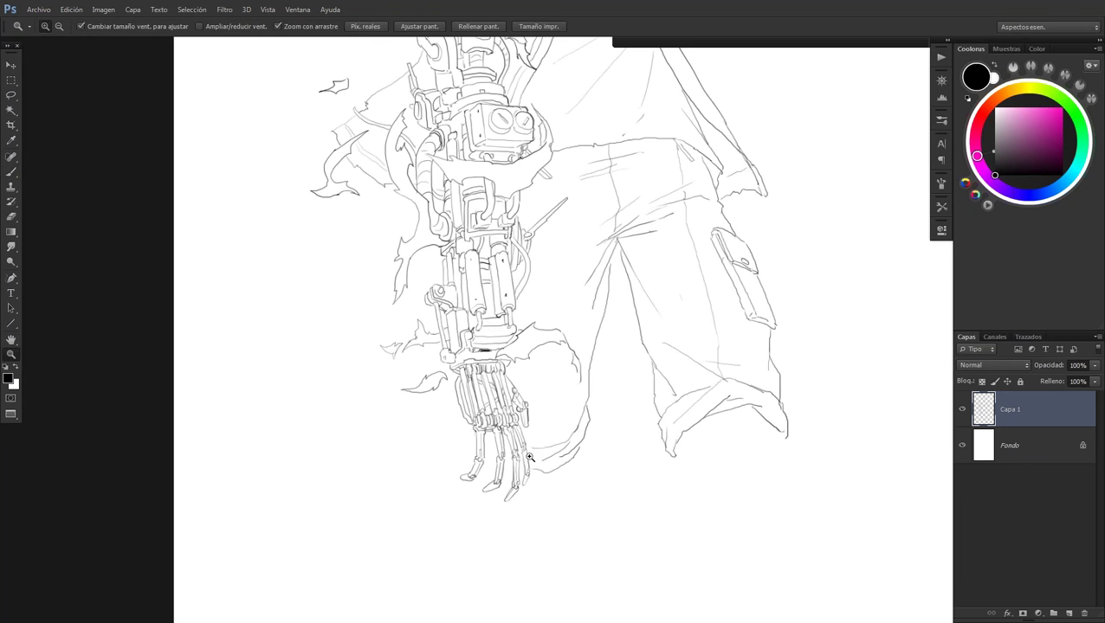
pyautogui.click(530, 457)
pyautogui.press('b')
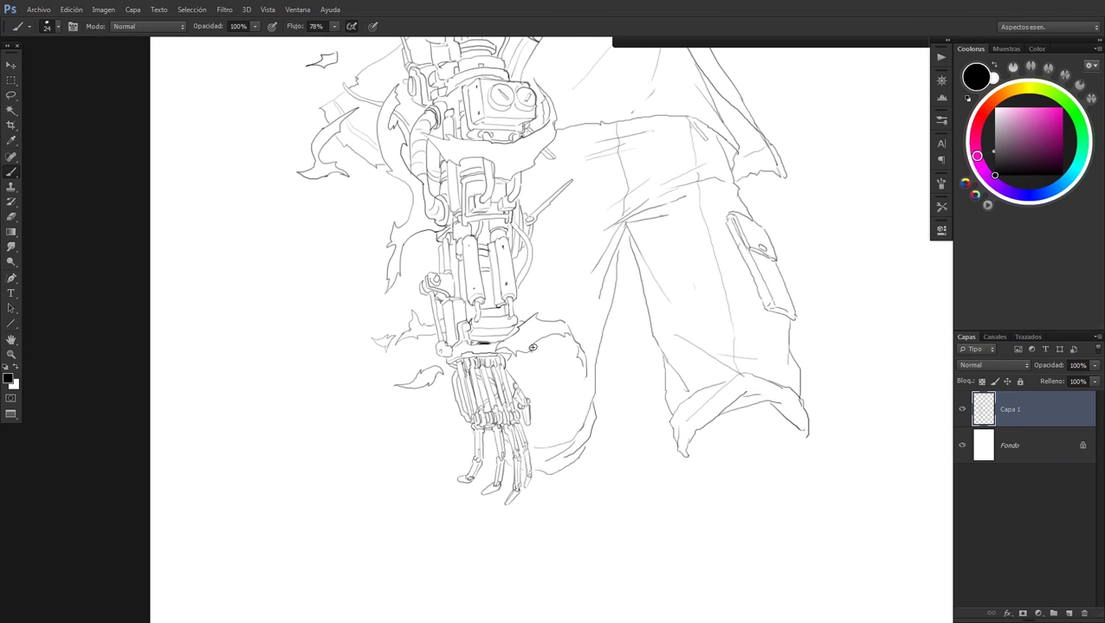
pyautogui.moveTo(540, 435); pyautogui.dragTo(589, 393)
pyautogui.moveTo(540, 308); pyautogui.dragTo(551, 220)
pyautogui.press('z')
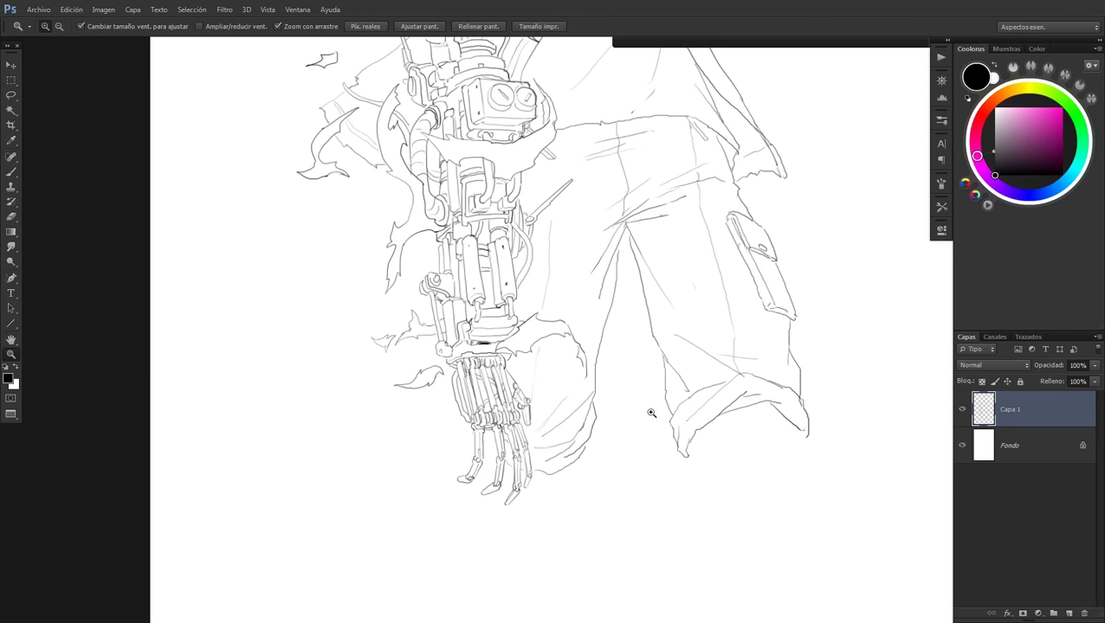
pyautogui.hotkey('ctrl', '-')
pyautogui.hotkey('ctrl', '-')
pyautogui.hotkey('ctrl', '+')
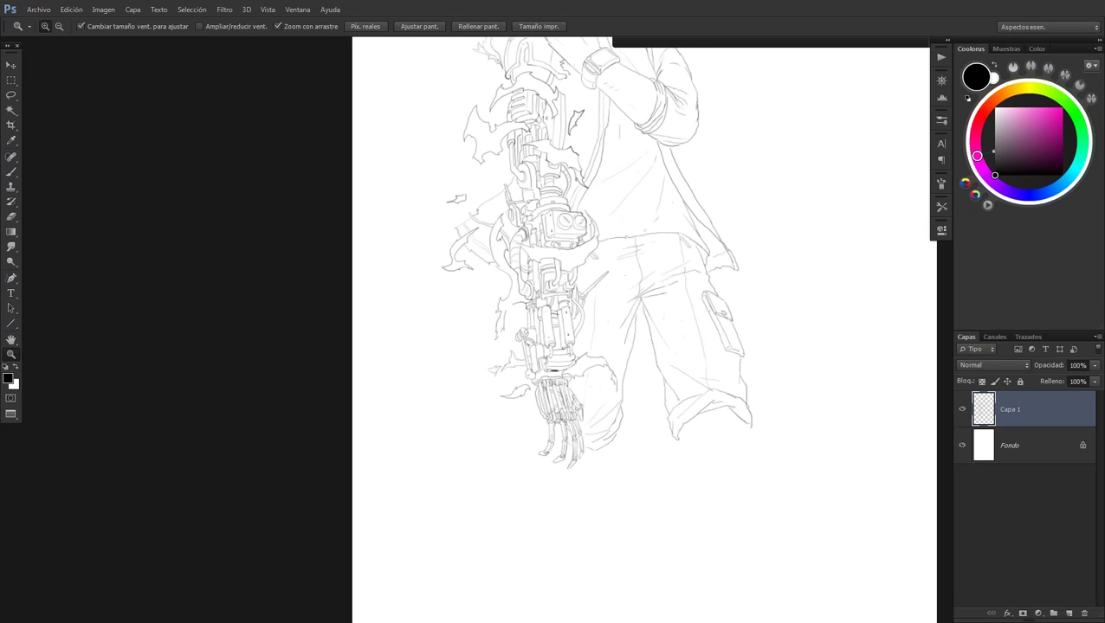
pyautogui.scroll(-1, 643, 419)
pyautogui.scroll(-1, 671, 446)
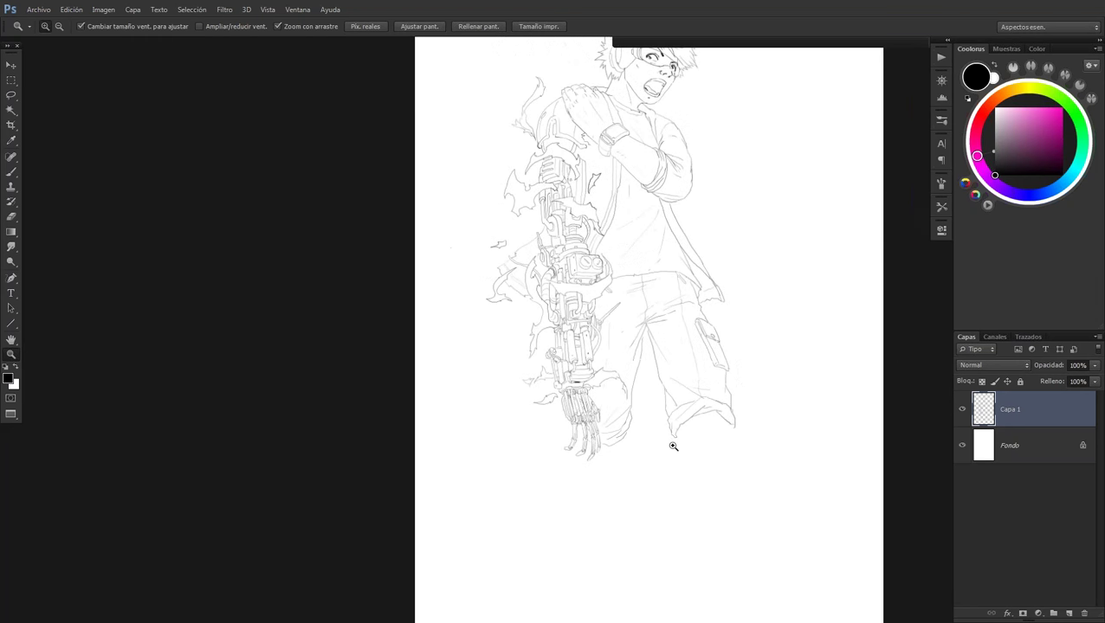
pyautogui.scroll(1, 671, 446)
pyautogui.press('b')
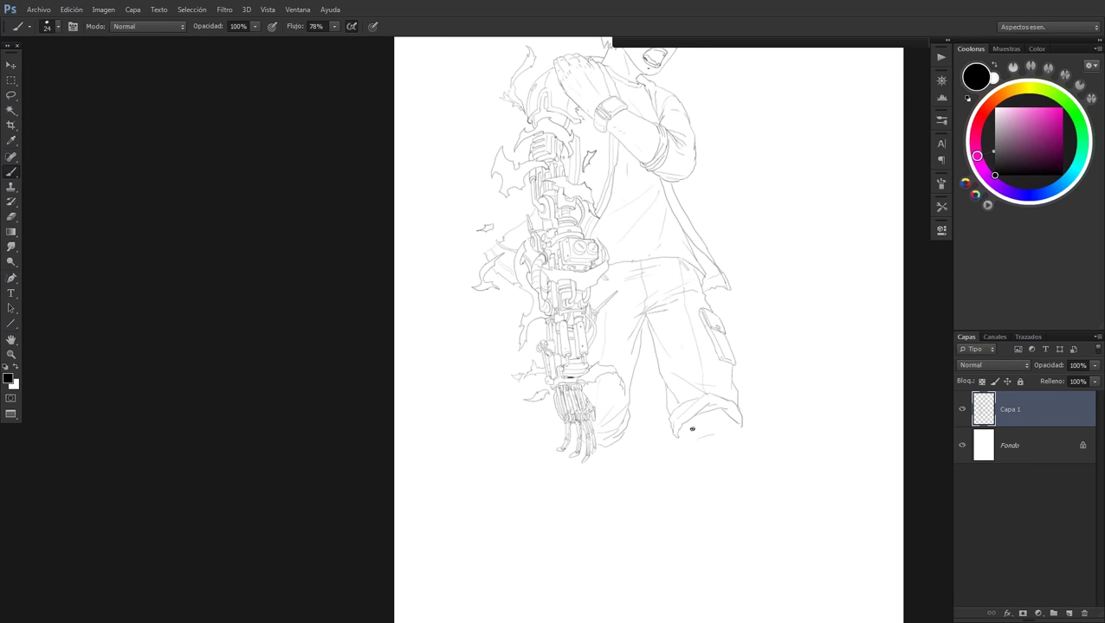
# Extend the trouser hem line, undoing a stray stroke below it
pyautogui.moveTo(688, 436); pyautogui.dragTo(695, 432)
pyautogui.moveTo(678, 430); pyautogui.dragTo(681, 449)
pyautogui.hotkey('ctrl', 'z')
# Zoom in around the hand and add a short stroke on the arm's edge
pyautogui.press('z')
pyautogui.click(569, 424)
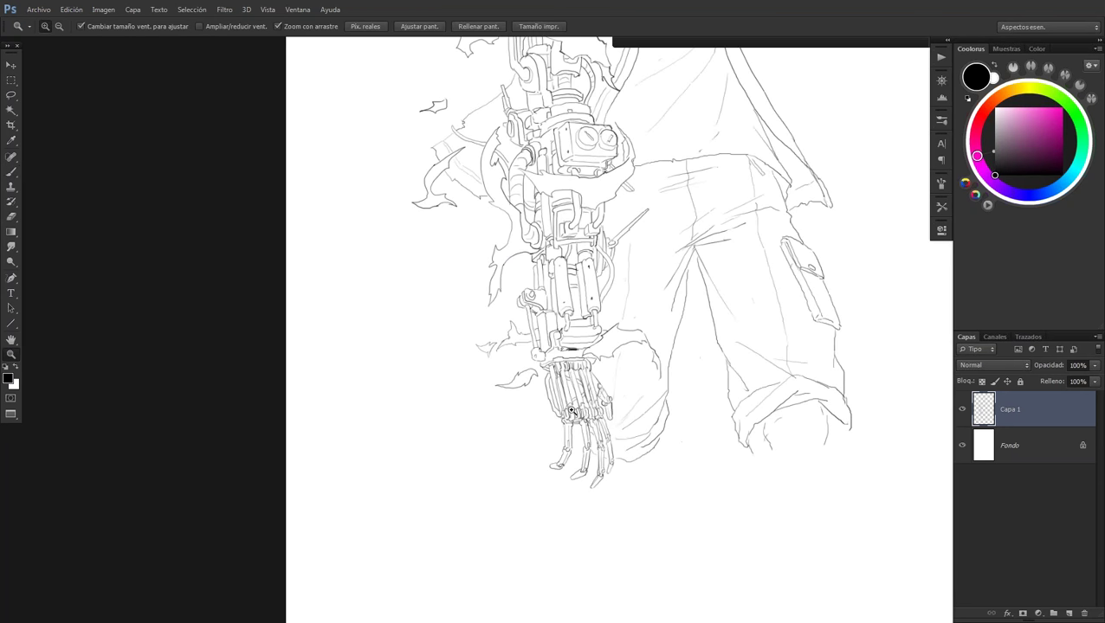
pyautogui.moveTo(571, 410); pyautogui.dragTo(610, 393)
pyautogui.keyDown('alt'); pyautogui.click(609, 393); pyautogui.keyUp('alt')
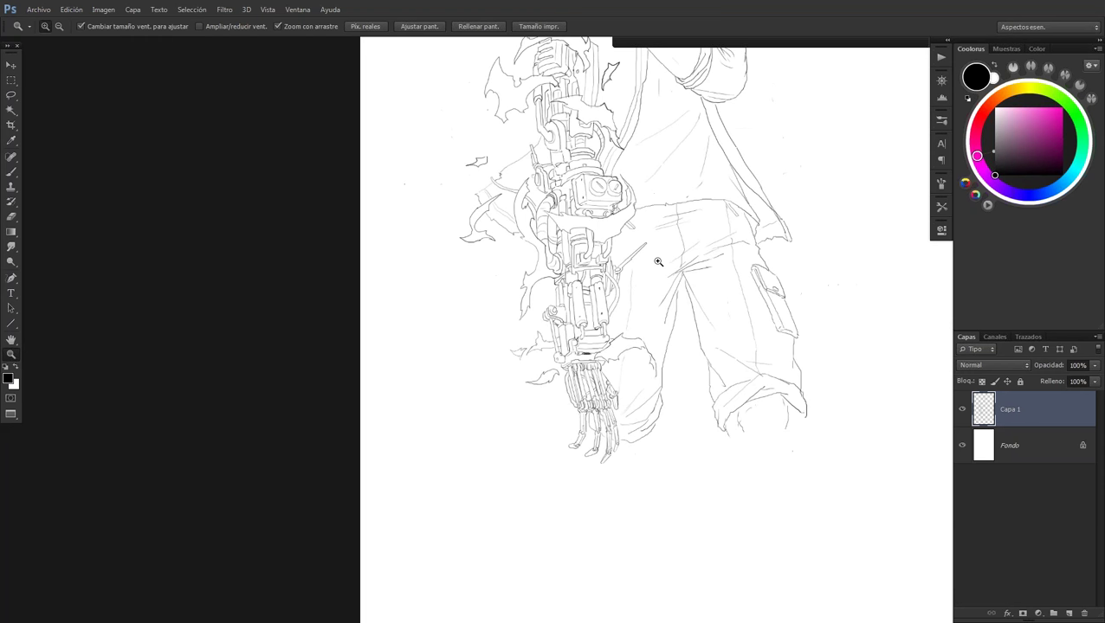
pyautogui.click(658, 262)
pyautogui.press('b')
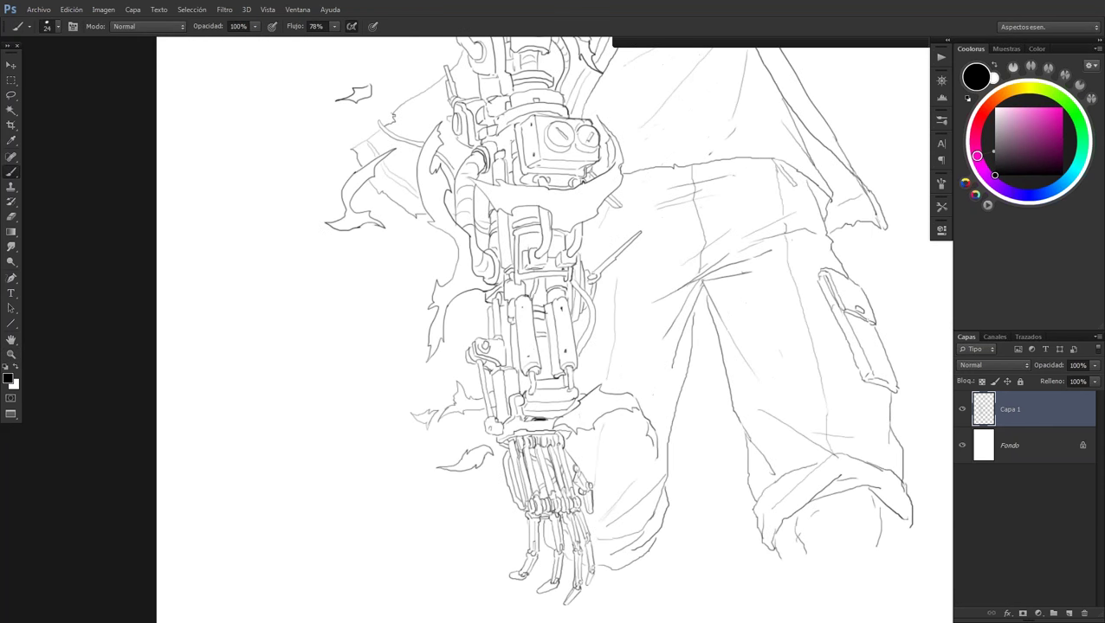
pyautogui.moveTo(601, 210); pyautogui.dragTo(592, 232)
# Begin a long leg line below the trouser cuff
pyautogui.press('z')
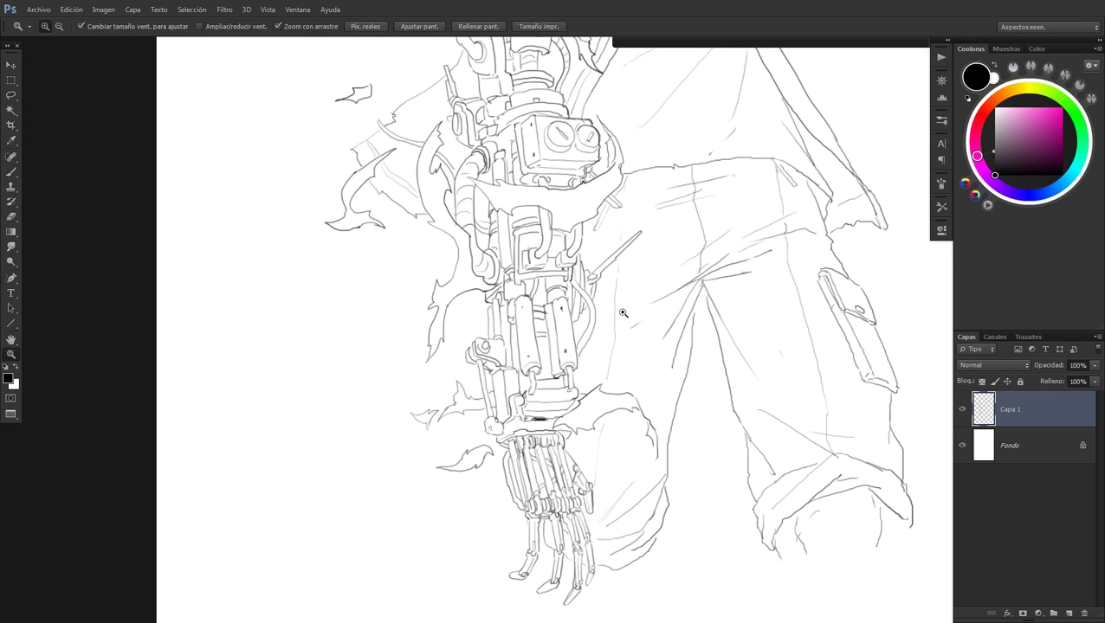
pyautogui.keyDown('alt'); pyautogui.click(622, 314); pyautogui.keyUp('alt')
pyautogui.moveTo(726, 427); pyautogui.dragTo(780, 428)
pyautogui.press('b')
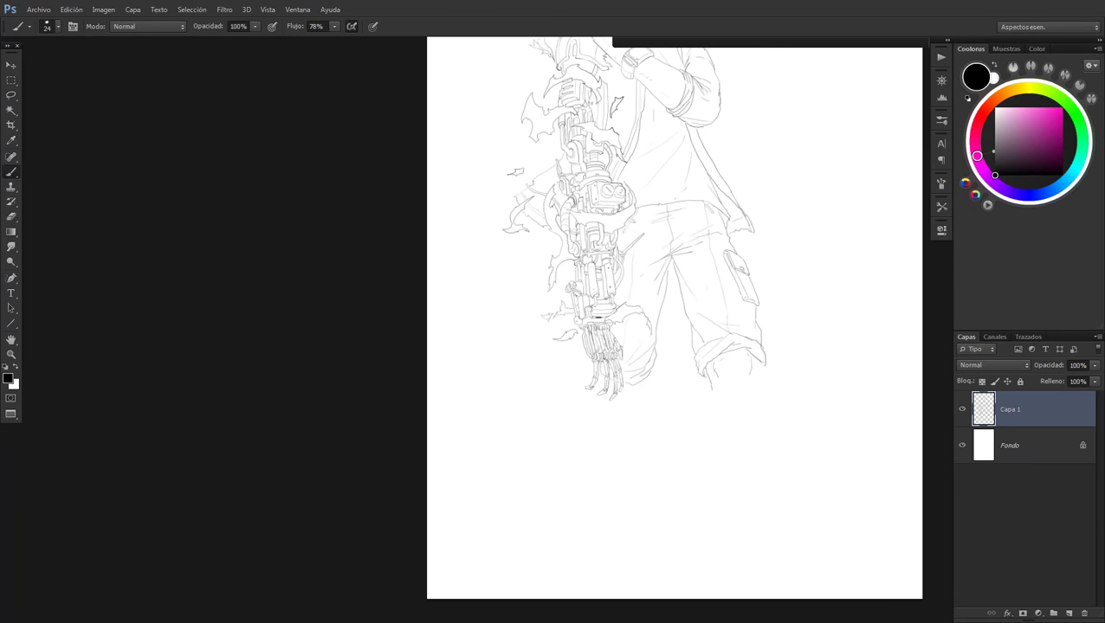
pyautogui.moveTo(712, 388)
pyautogui.mouseDown()
pyautogui.moveTo(712, 445)
pyautogui.moveTo(729, 488)
pyautogui.mouseUp()
# Draw the right lower leg outline and close off its bottom
pyautogui.moveTo(751, 364)
pyautogui.mouseDown()
pyautogui.moveTo(771, 427)
pyautogui.moveTo(774, 501)
pyautogui.mouseUp()
pyautogui.press('z')
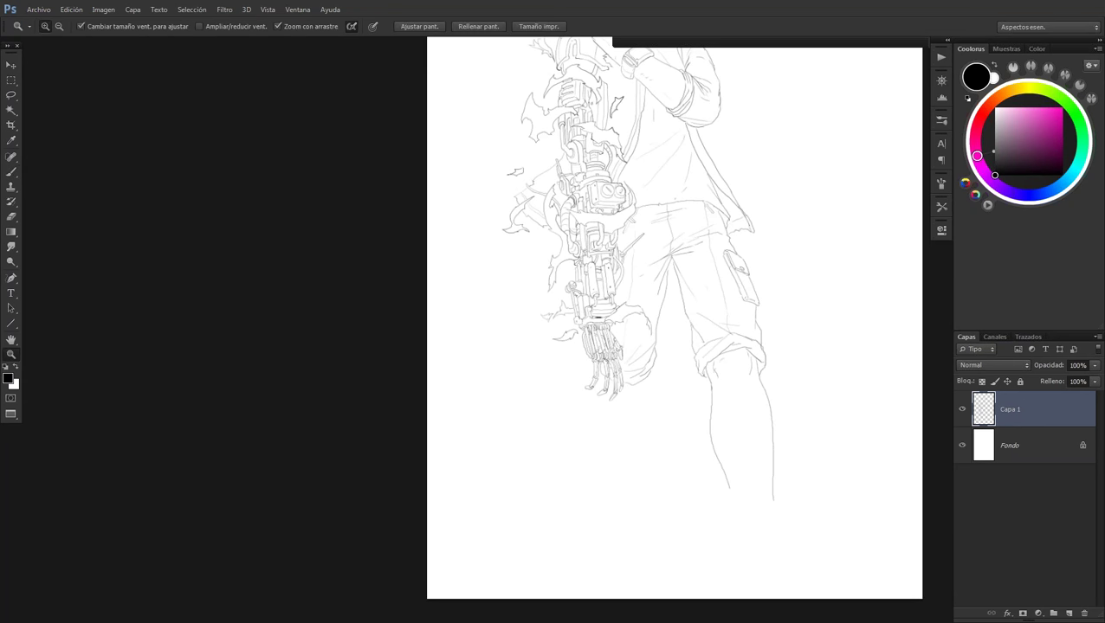
pyautogui.moveTo(678, 456); pyautogui.dragTo(738, 498)
pyautogui.press('b')
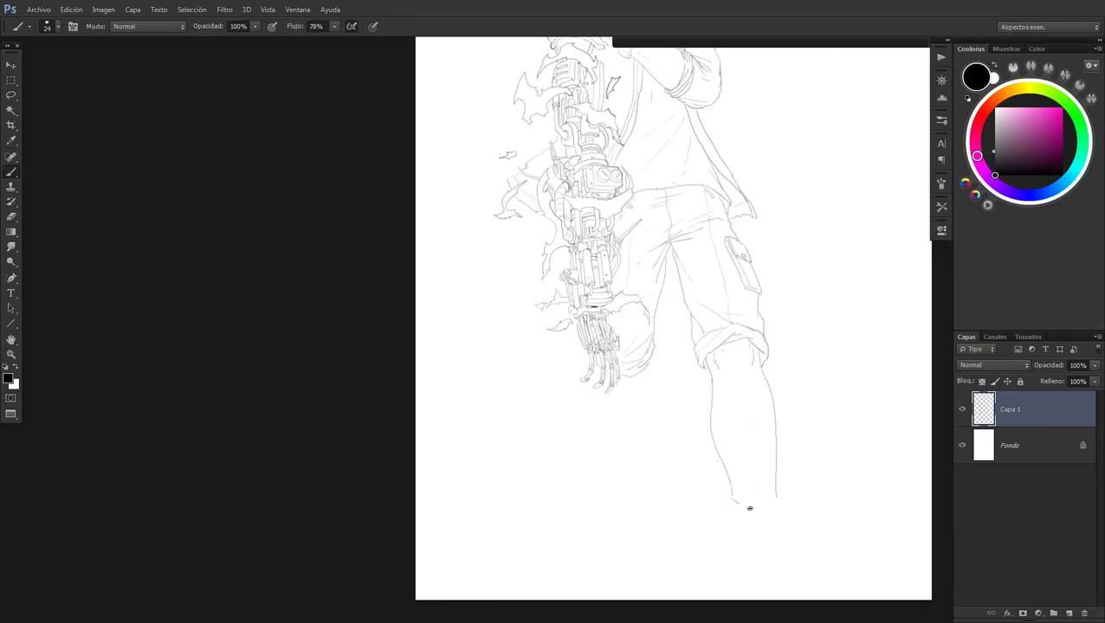
pyautogui.moveTo(775, 495)
pyautogui.mouseDown()
pyautogui.moveTo(732, 500)
pyautogui.moveTo(732, 511)
pyautogui.moveTo(777, 506)
pyautogui.mouseUp()
# Outline the other lower leg with its inner line and rounded lower curve
pyautogui.moveTo(626, 457); pyautogui.dragTo(636, 446)
pyautogui.moveTo(653, 373); pyautogui.dragTo(630, 450)
pyautogui.moveTo(597, 392); pyautogui.dragTo(605, 451)
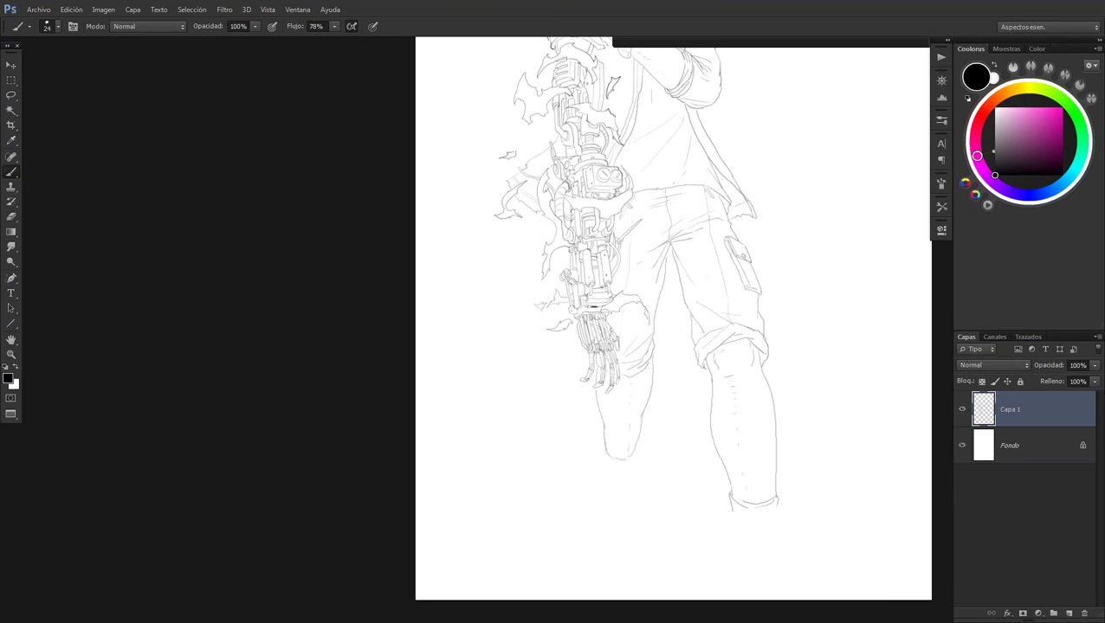
pyautogui.moveTo(604, 442)
pyautogui.mouseDown()
pyautogui.moveTo(602, 456)
pyautogui.moveTo(632, 459)
pyautogui.mouseUp()
# Add strokes for the right foot's underside and edge, the right shin and left lower leg
pyautogui.press('z')
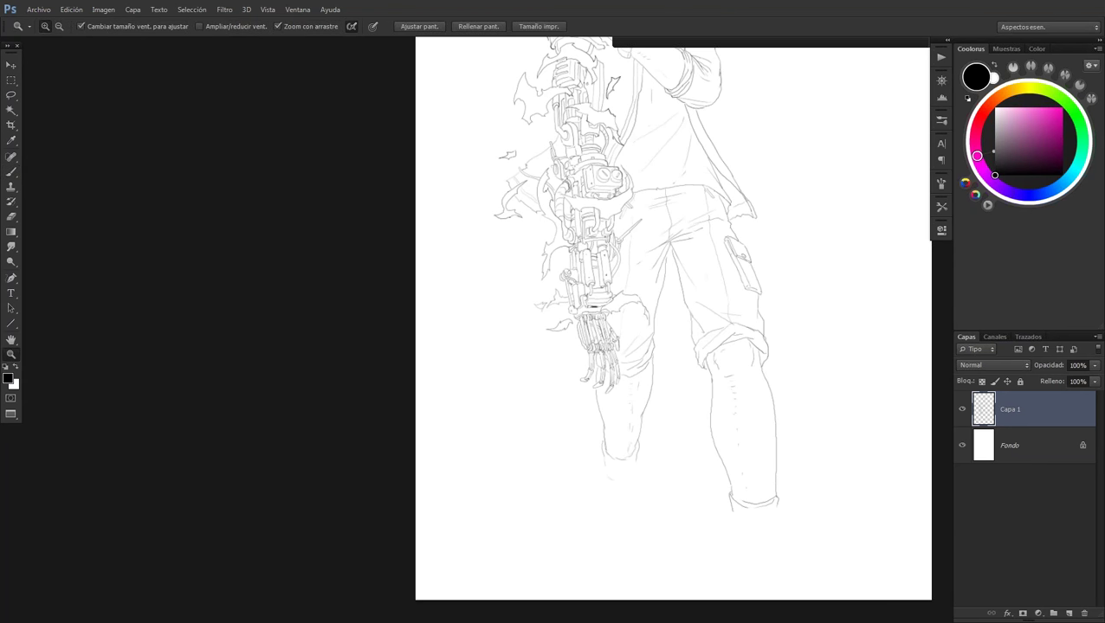
pyautogui.moveTo(626, 459)
pyautogui.mouseDown()
pyautogui.moveTo(729, 515)
pyautogui.moveTo(730, 489)
pyautogui.mouseUp()
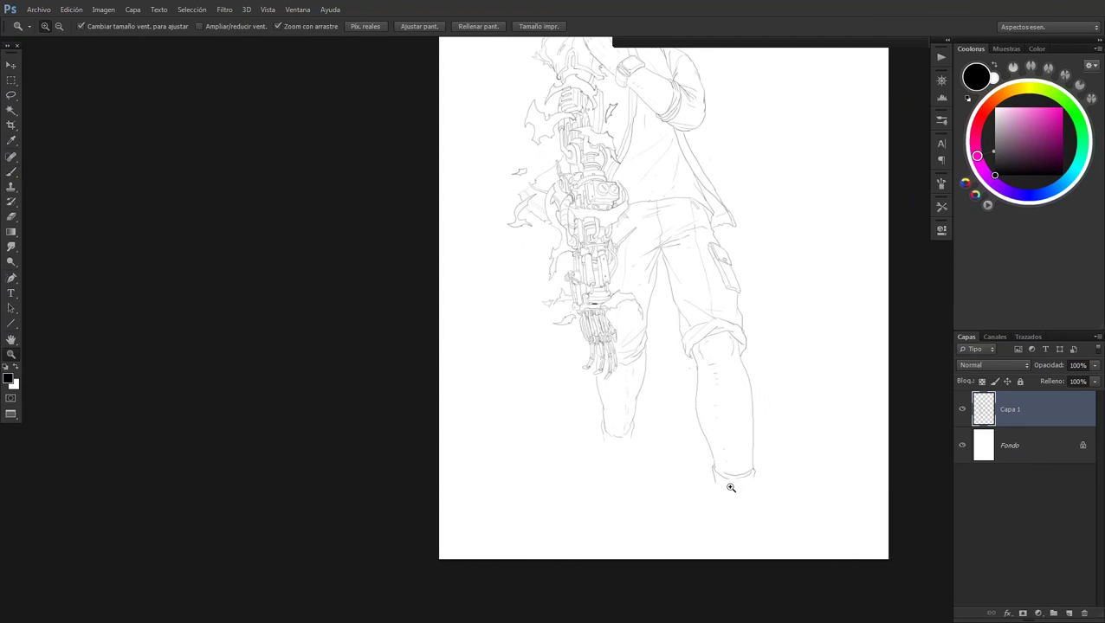
pyautogui.press('b')
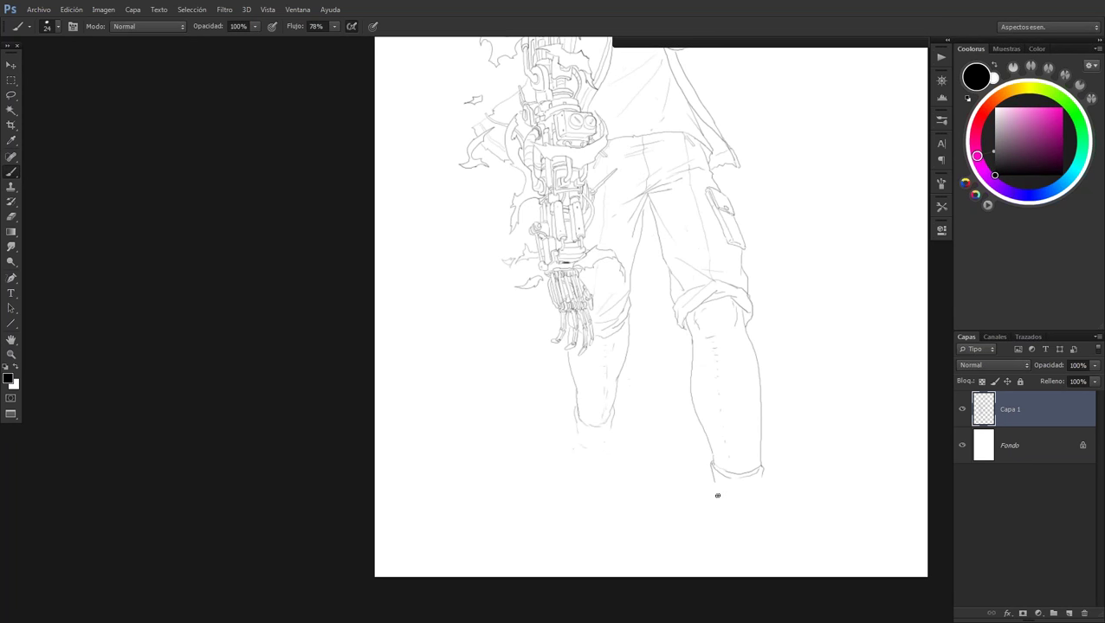
pyautogui.moveTo(712, 479)
pyautogui.mouseDown()
pyautogui.moveTo(731, 510)
pyautogui.moveTo(763, 478)
pyautogui.moveTo(765, 509)
pyautogui.mouseUp()
pyautogui.moveTo(711, 479); pyautogui.dragTo(705, 500)
pyautogui.moveTo(723, 430); pyautogui.dragTo(720, 464)
pyautogui.moveTo(573, 421); pyautogui.dragTo(572, 443)
# Move the whole drawing slightly up and right with Free Transform
pyautogui.press('z')
pyautogui.keyDown('alt'); pyautogui.click(591, 435); pyautogui.keyUp('alt')
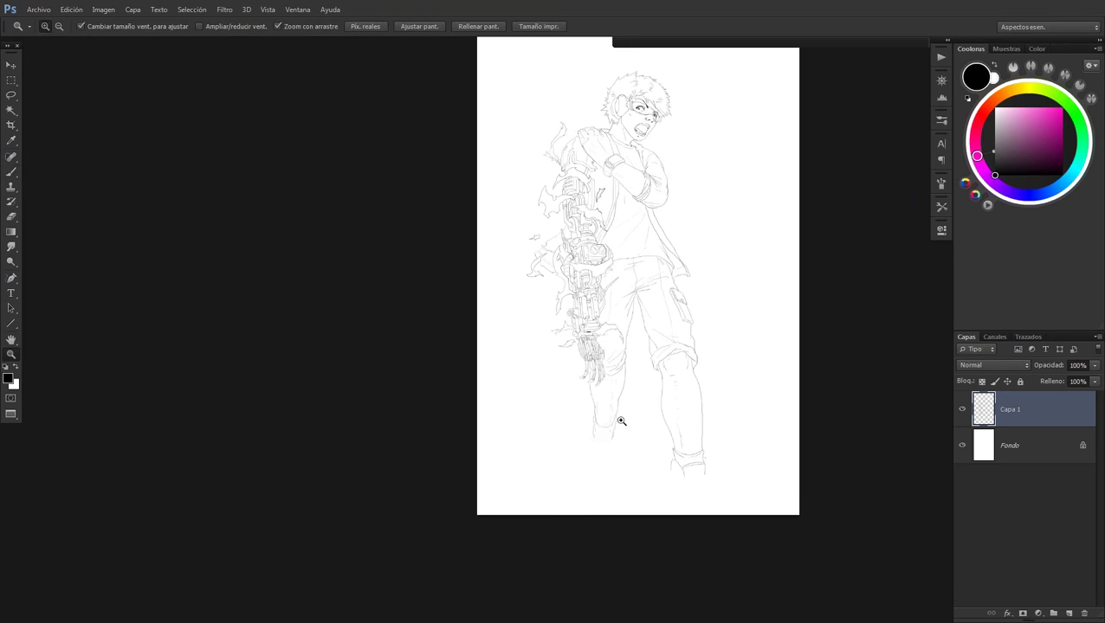
pyautogui.keyDown('alt'); pyautogui.click(605, 426); pyautogui.keyUp('alt')
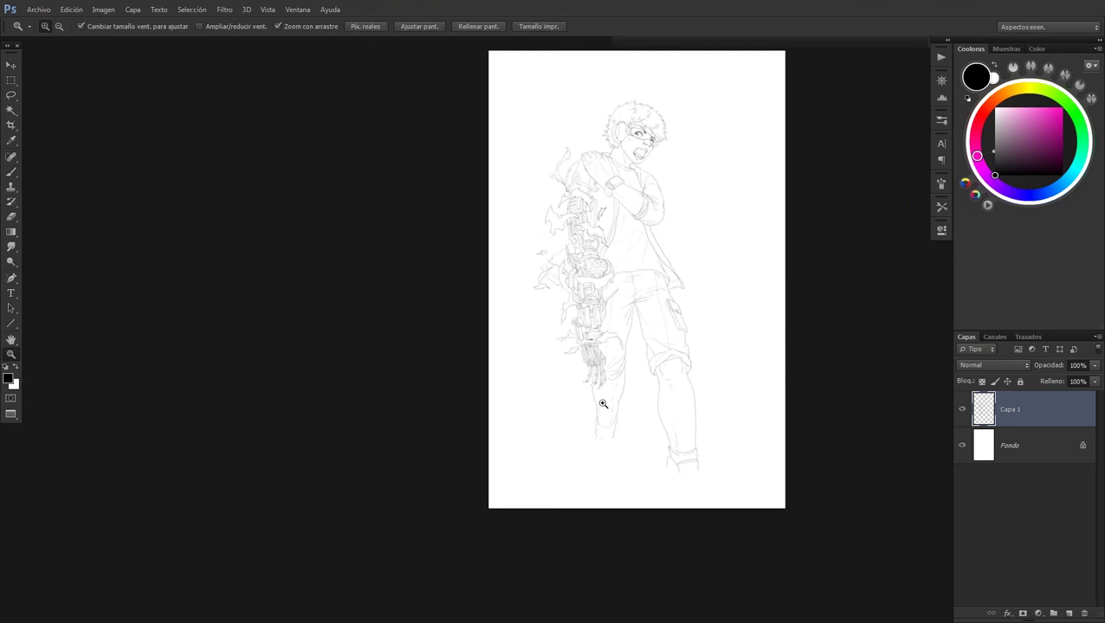
pyautogui.hotkey('ctrl', 't')
pyautogui.moveTo(628, 388); pyautogui.dragTo(632, 375)
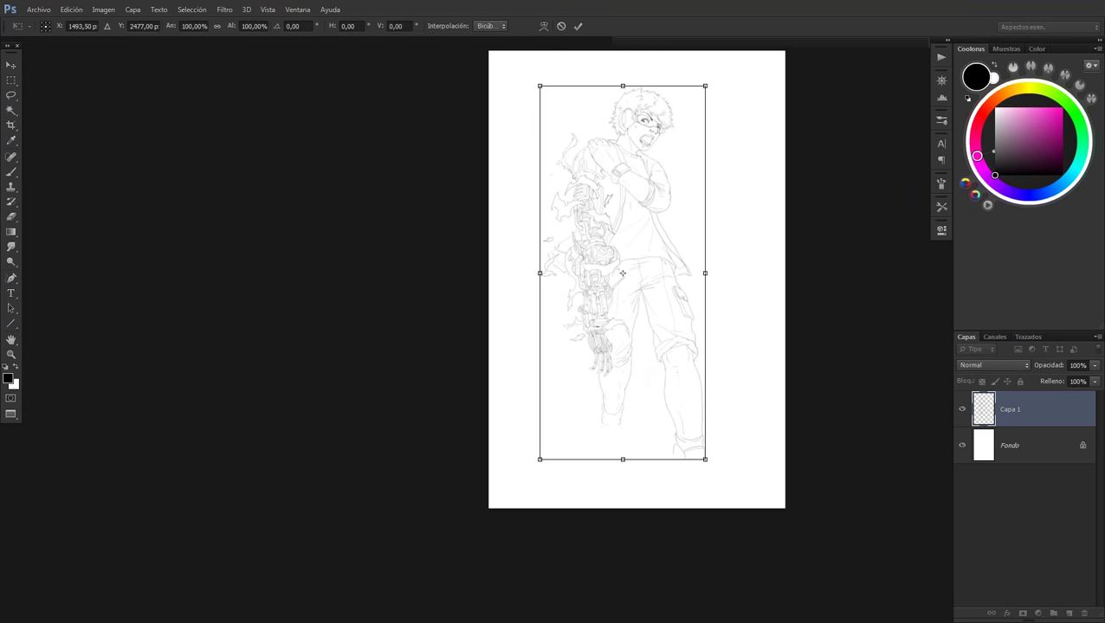
pyautogui.press('Return')
# Zoom in on the legs and clean up the knee lines with Eraser and Brush
pyautogui.press('z')
pyautogui.moveTo(667, 420)
pyautogui.mouseDown()
pyautogui.moveTo(694, 433)
pyautogui.moveTo(697, 450)
pyautogui.mouseUp()
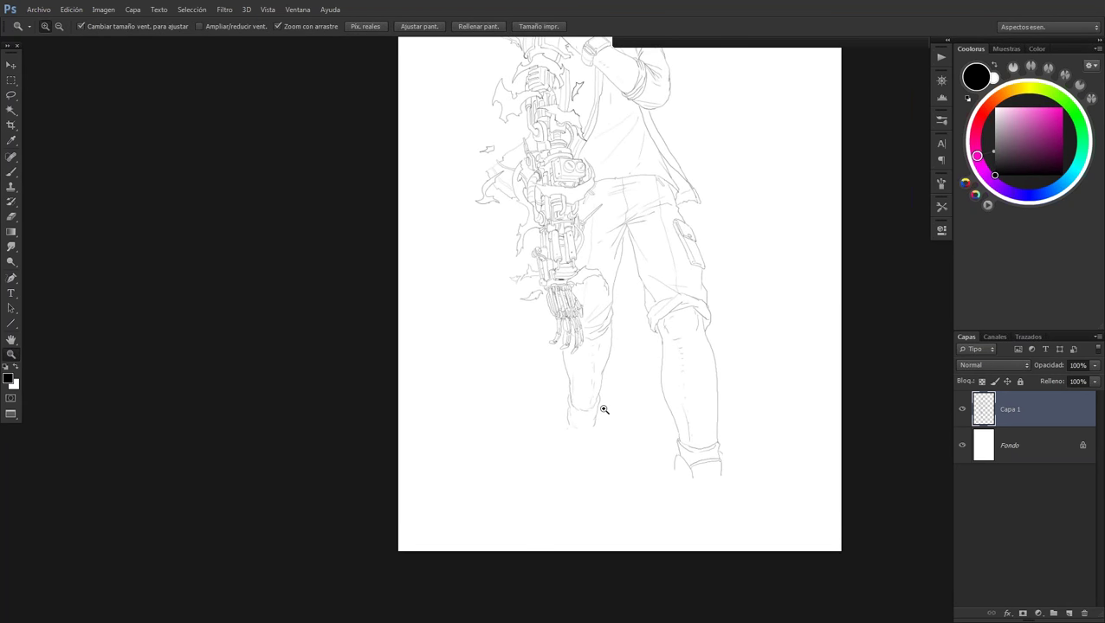
pyautogui.moveTo(604, 409); pyautogui.dragTo(616, 411)
pyautogui.click(616, 410)
pyautogui.press('e')
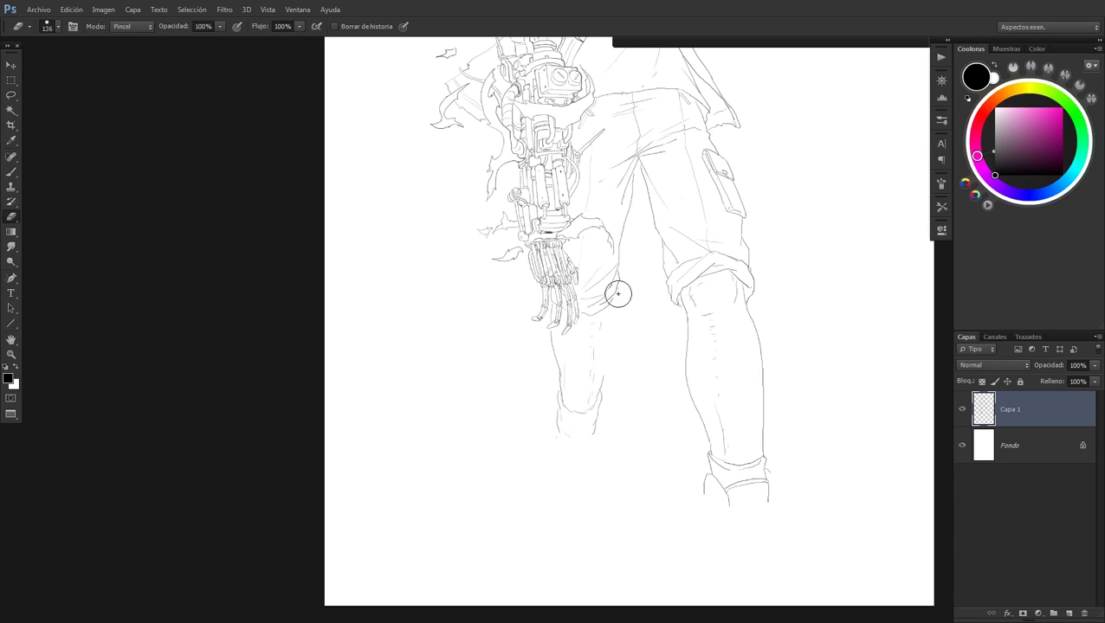
pyautogui.press('b')
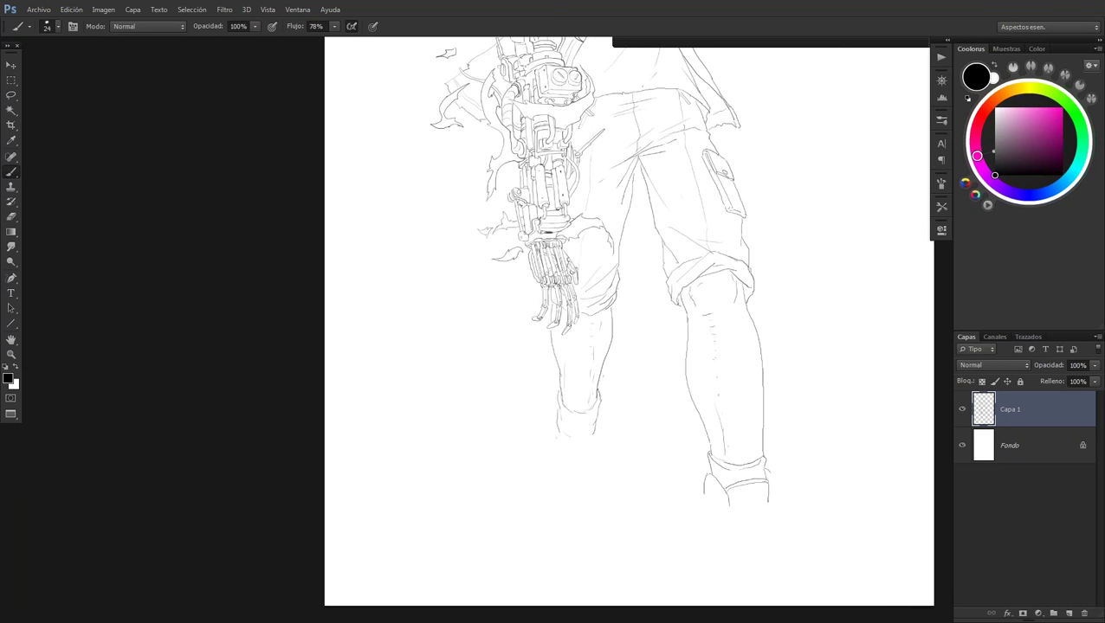
pyautogui.press('z')
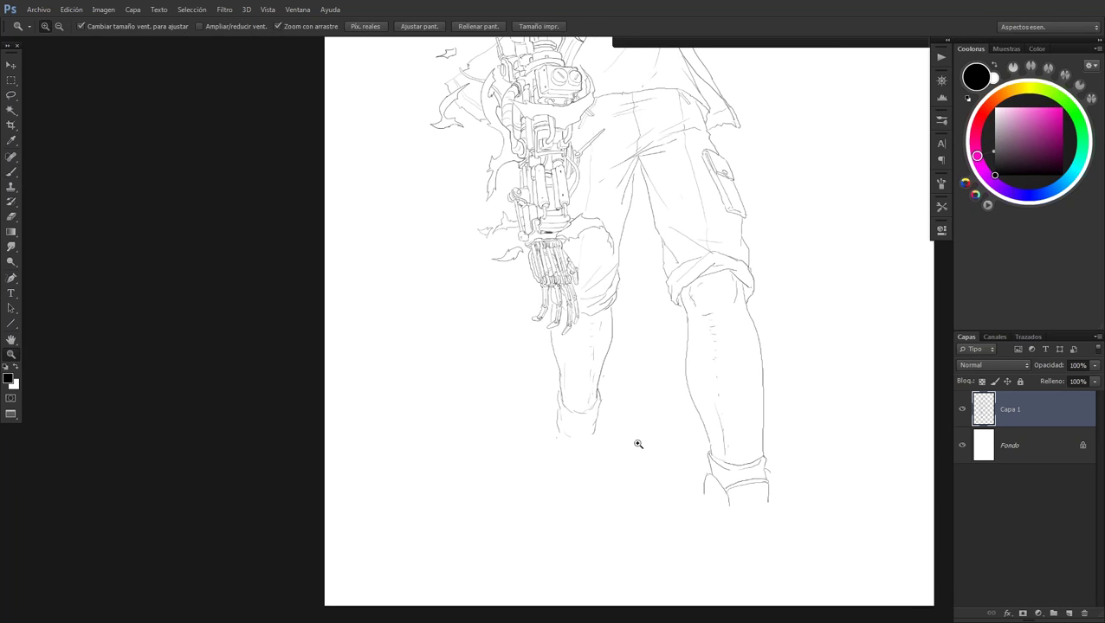
# Draw two lines along and below the right boot's bottom, forming a second ankle ring
pyautogui.moveTo(638, 444)
pyautogui.mouseDown()
pyautogui.moveTo(614, 458)
pyautogui.moveTo(630, 452)
pyautogui.mouseUp()
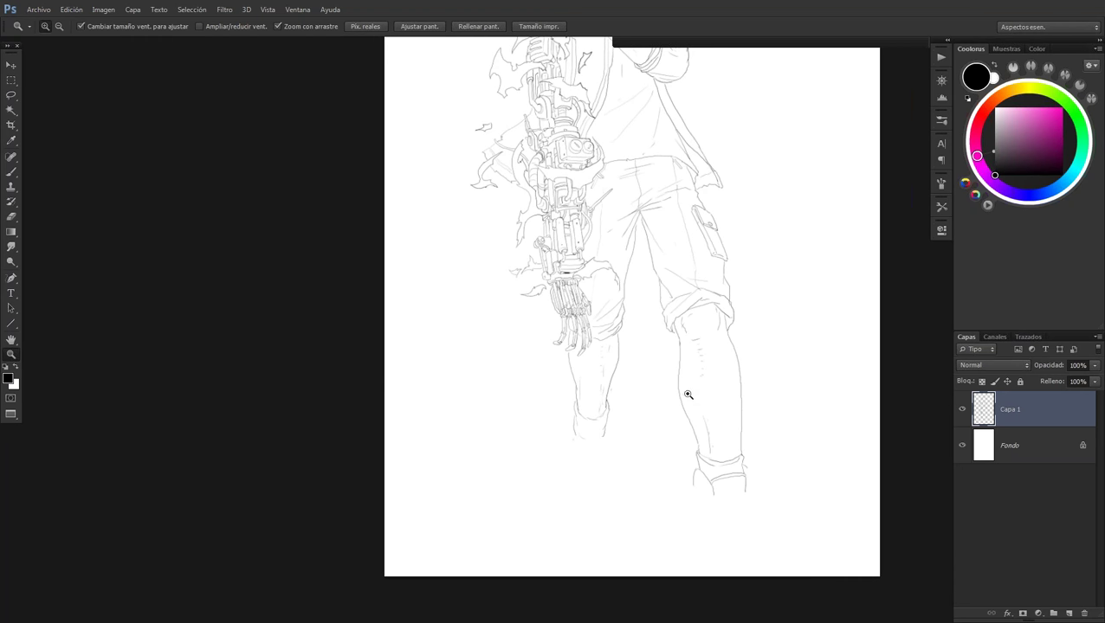
pyautogui.moveTo(672, 452)
pyautogui.mouseDown()
pyautogui.moveTo(688, 463)
pyautogui.moveTo(680, 449)
pyautogui.mouseUp()
pyautogui.press('e')
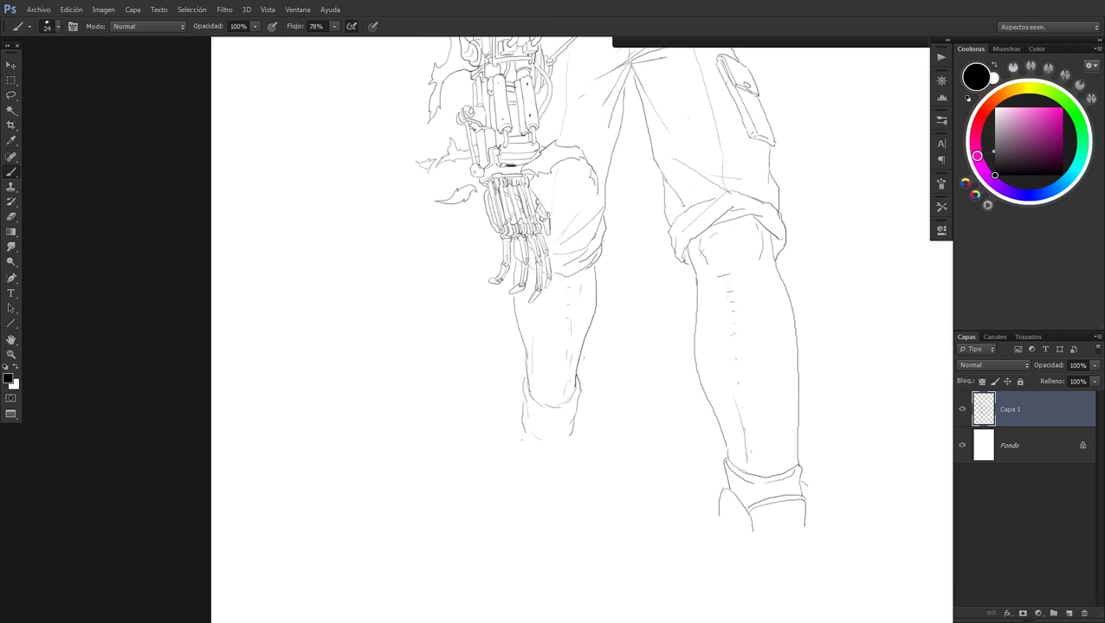
pyautogui.press('b')
pyautogui.press('z')
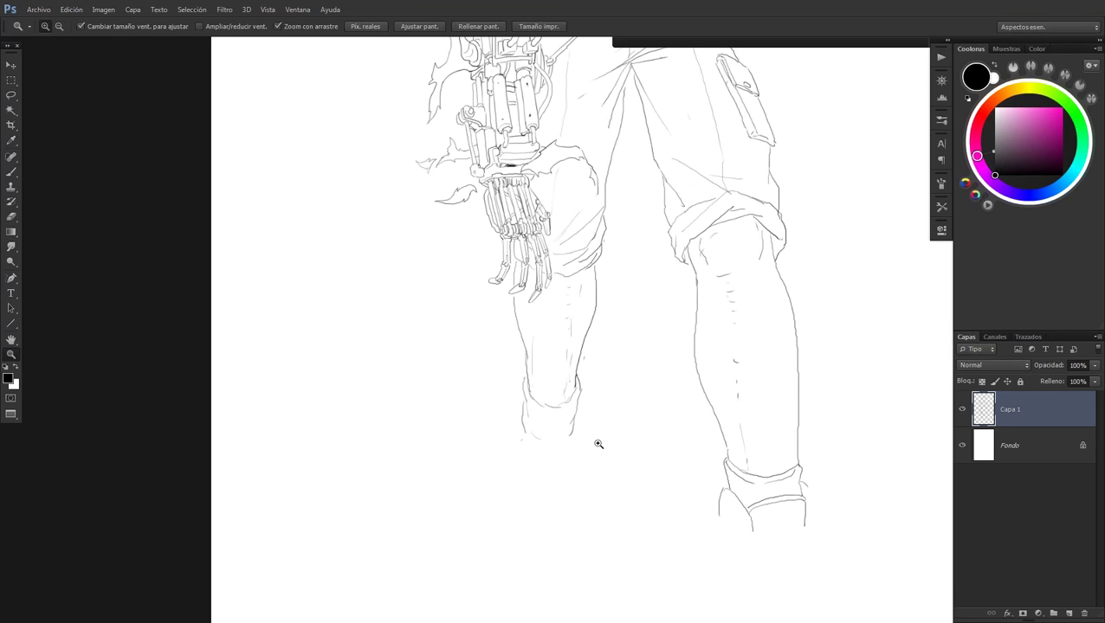
pyautogui.keyDown('alt'); pyautogui.click(585, 443); pyautogui.keyUp('alt')
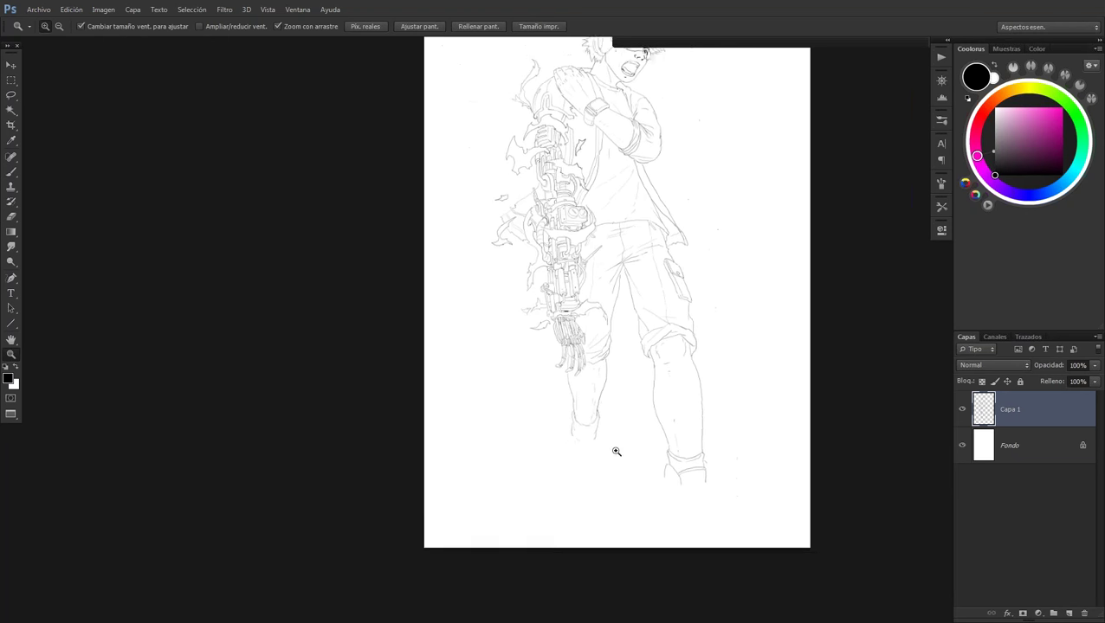
pyautogui.keyDown('alt'); pyautogui.click(658, 476); pyautogui.keyUp('alt')
pyautogui.click(688, 492)
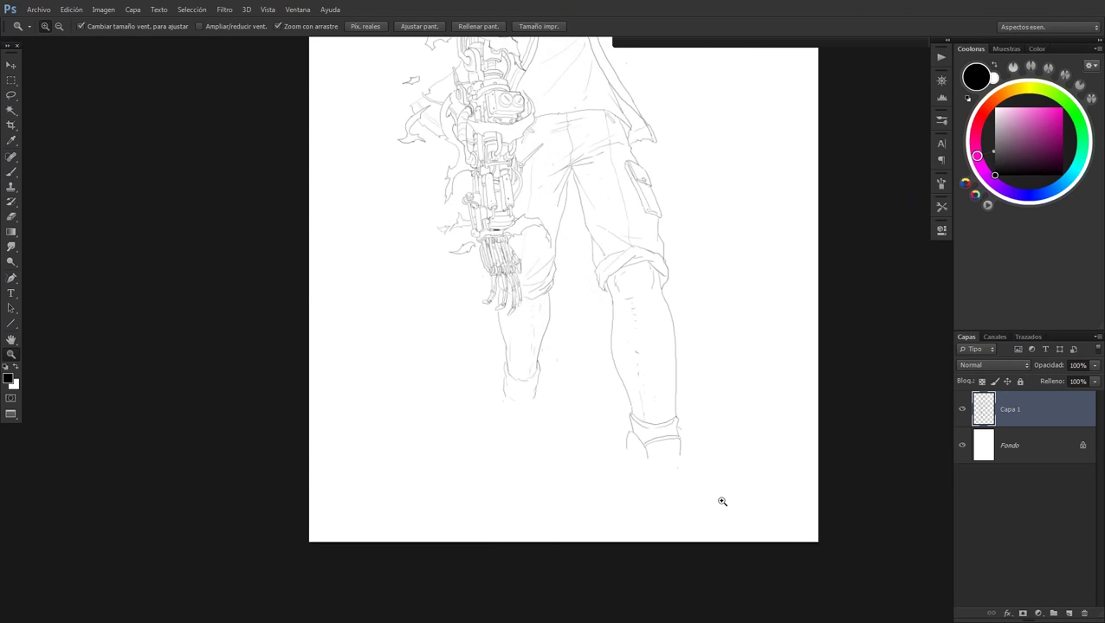
pyautogui.click(680, 459)
pyautogui.press('b')
pyautogui.moveTo(630, 454); pyautogui.dragTo(686, 447)
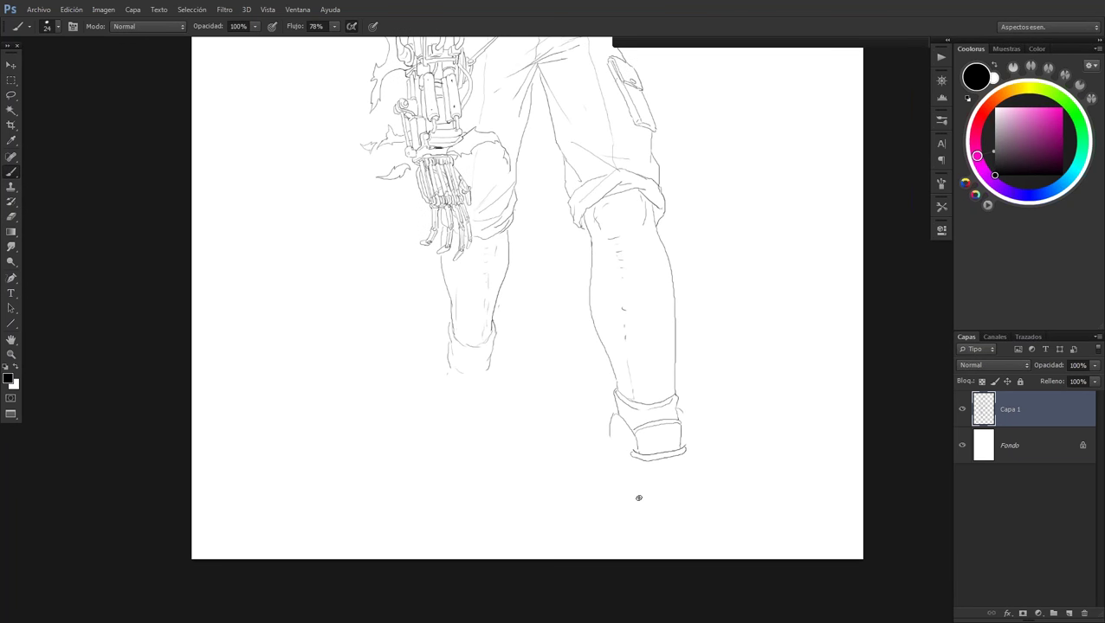
pyautogui.moveTo(636, 467); pyautogui.dragTo(682, 459)
# Extend the boot's right and left contours downward
pyautogui.press('z')
pyautogui.moveTo(620, 396); pyautogui.dragTo(624, 398)
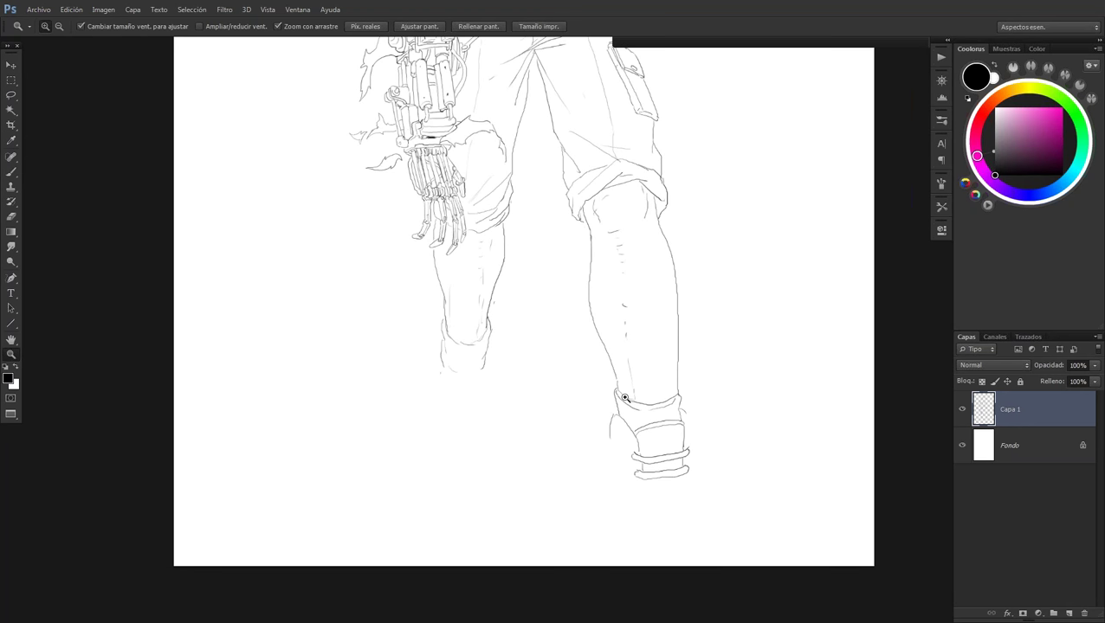
pyautogui.moveTo(625, 398); pyautogui.dragTo(620, 394)
pyautogui.press('b')
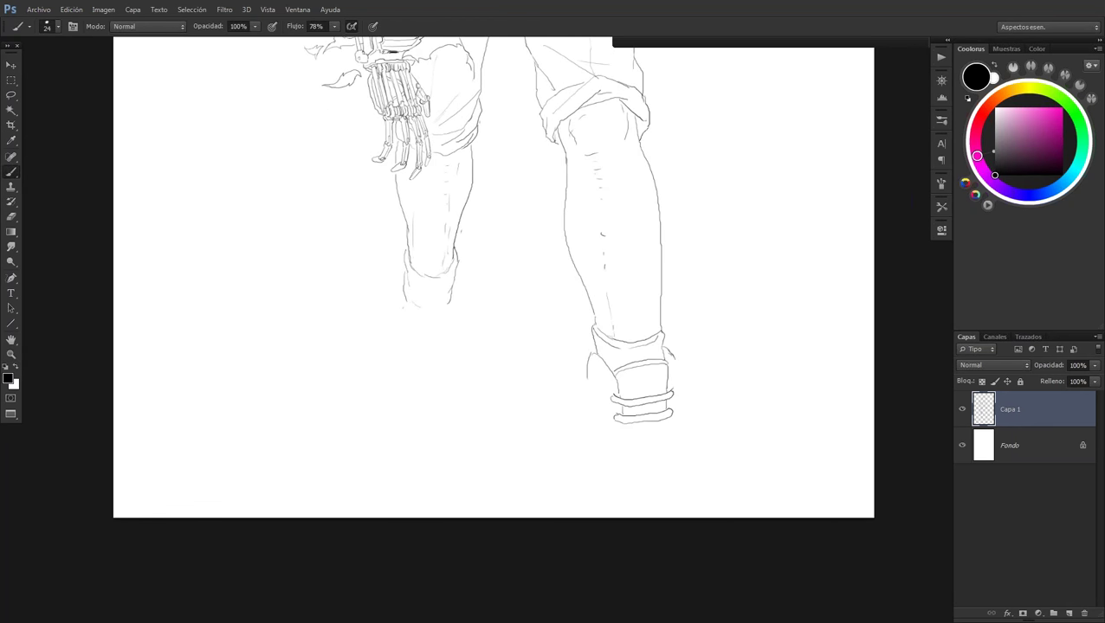
pyautogui.moveTo(675, 421); pyautogui.dragTo(678, 400)
pyautogui.moveTo(588, 378)
pyautogui.mouseDown()
pyautogui.moveTo(592, 417)
pyautogui.moveTo(623, 430)
pyautogui.mouseUp()
pyautogui.press('e')
pyautogui.press('b')
# Zoom out and apply a transform to the Capa 1 line art
pyautogui.press('z')
pyautogui.keyDown('alt'); pyautogui.click(597, 464); pyautogui.keyUp('alt')
pyautogui.moveTo(579, 463)
pyautogui.mouseDown()
pyautogui.moveTo(599, 395)
pyautogui.moveTo(592, 378)
pyautogui.mouseUp()
pyautogui.hotkey('ctrl', 't')
pyautogui.press('Return')
pyautogui.press('z')
pyautogui.click(653, 458)
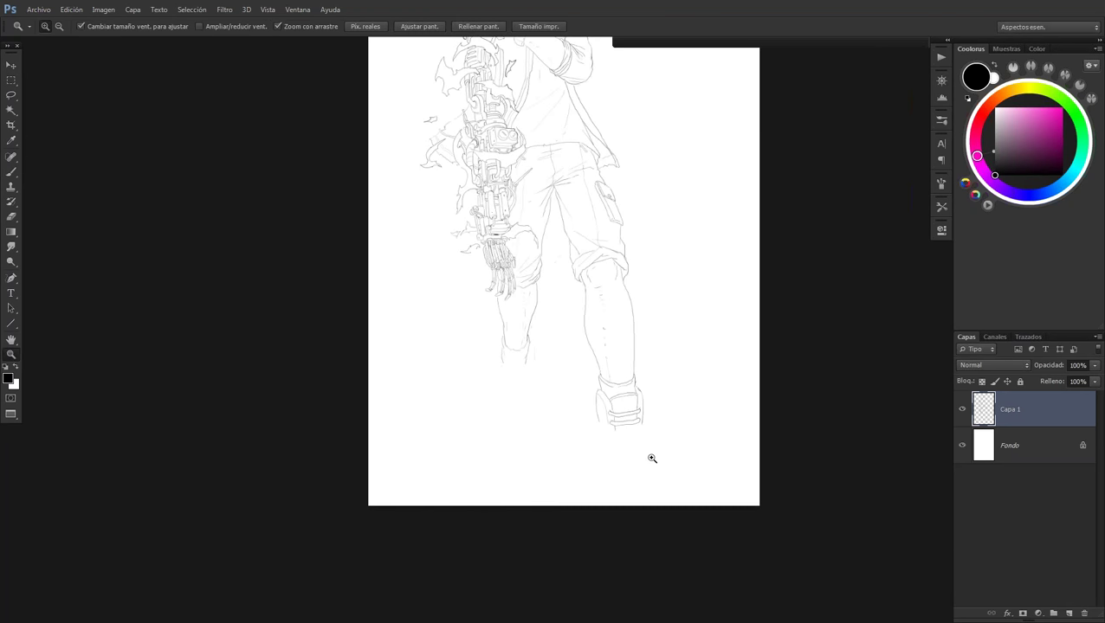
# Draw the curved sole beneath the boot with its bottom, underside and closed right end
pyautogui.click(619, 422)
pyautogui.press('b')
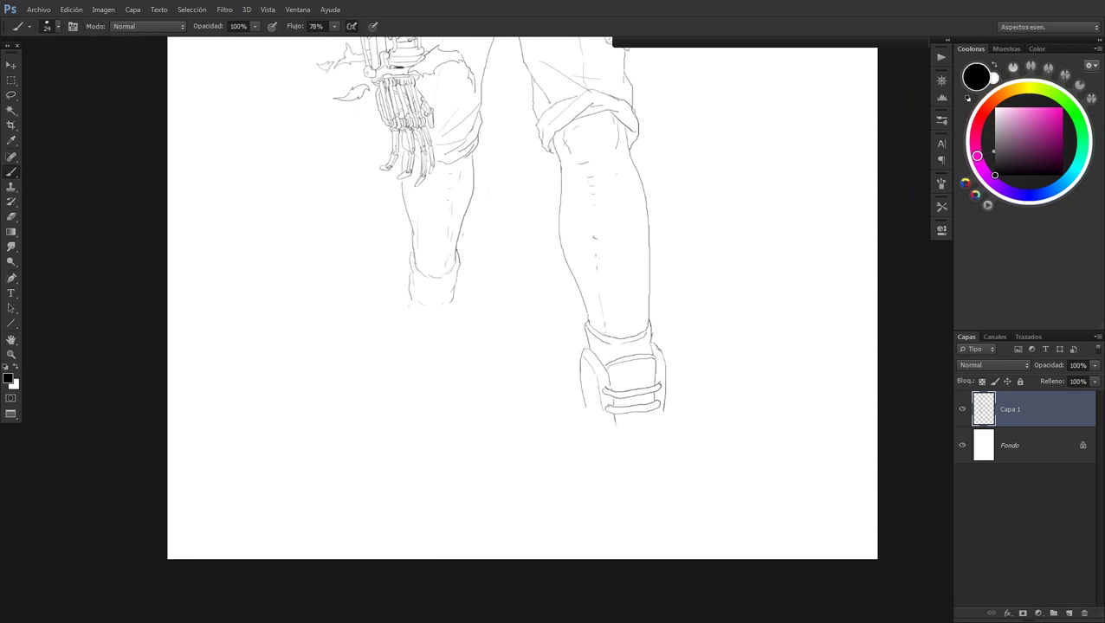
pyautogui.moveTo(613, 455); pyautogui.dragTo(674, 442)
pyautogui.moveTo(609, 455)
pyautogui.mouseDown()
pyautogui.moveTo(615, 436)
pyautogui.moveTo(675, 442)
pyautogui.mouseUp()
pyautogui.press('alt')
pyautogui.hotkey('alt', 'Tab')
pyautogui.hotkey('alt', 'Tab')
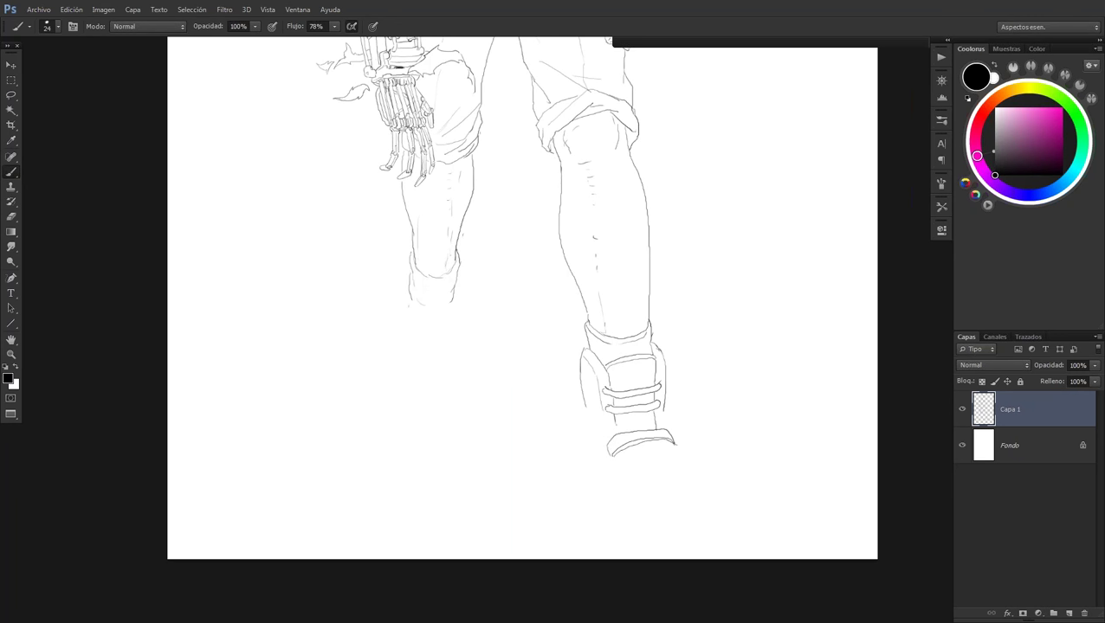
pyautogui.moveTo(629, 453); pyautogui.dragTo(677, 447)
pyautogui.moveTo(616, 466)
pyautogui.mouseDown()
pyautogui.moveTo(619, 476)
pyautogui.moveTo(683, 464)
pyautogui.mouseUp()
pyautogui.moveTo(664, 457); pyautogui.dragTo(683, 466)
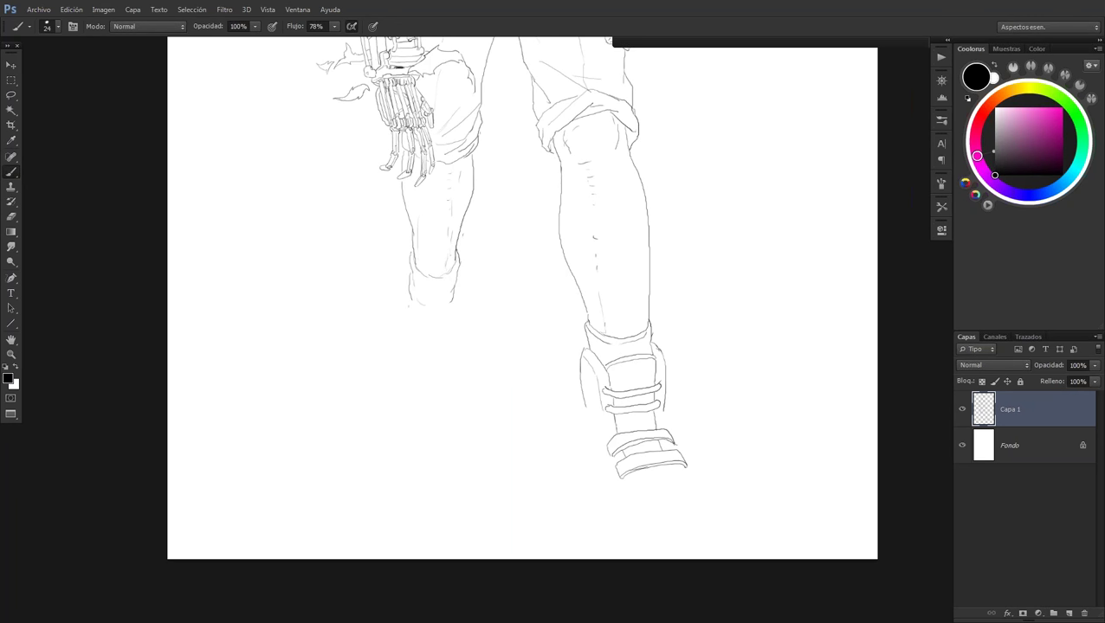
# Erase the right tip of the boot's sole line
pyautogui.press('e')
pyautogui.moveTo(684, 464); pyautogui.dragTo(672, 452)
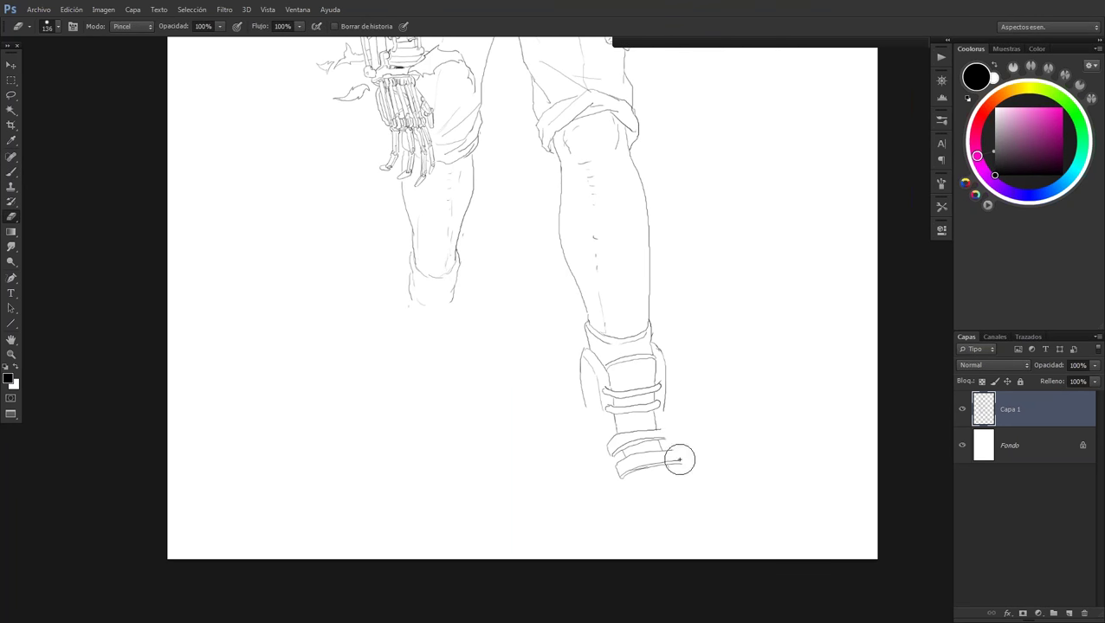
pyautogui.press('b')
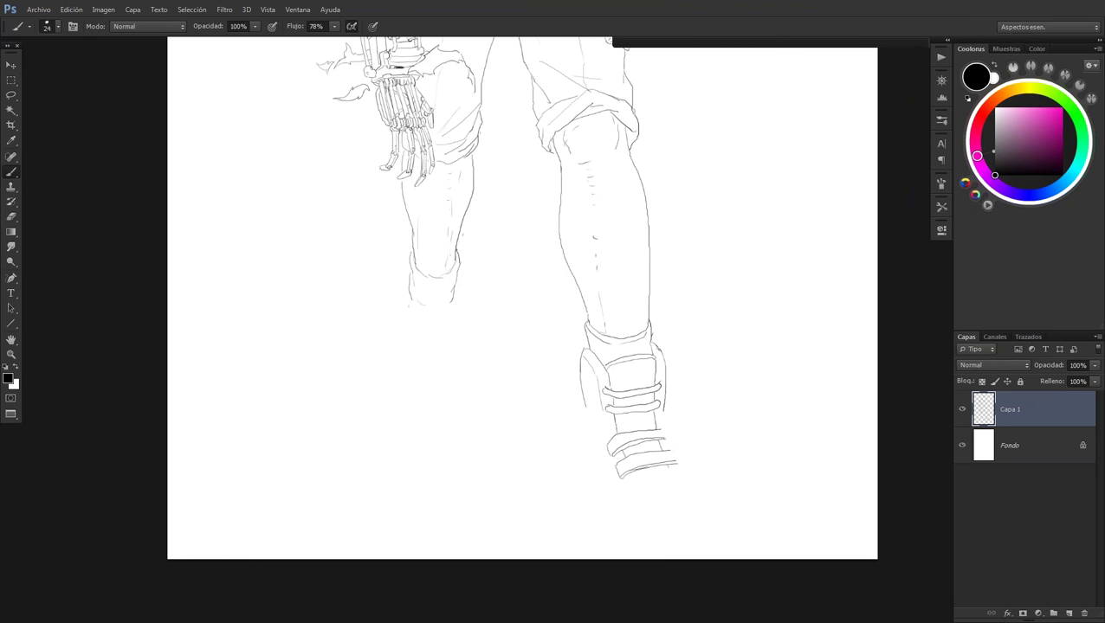
pyautogui.press('e')
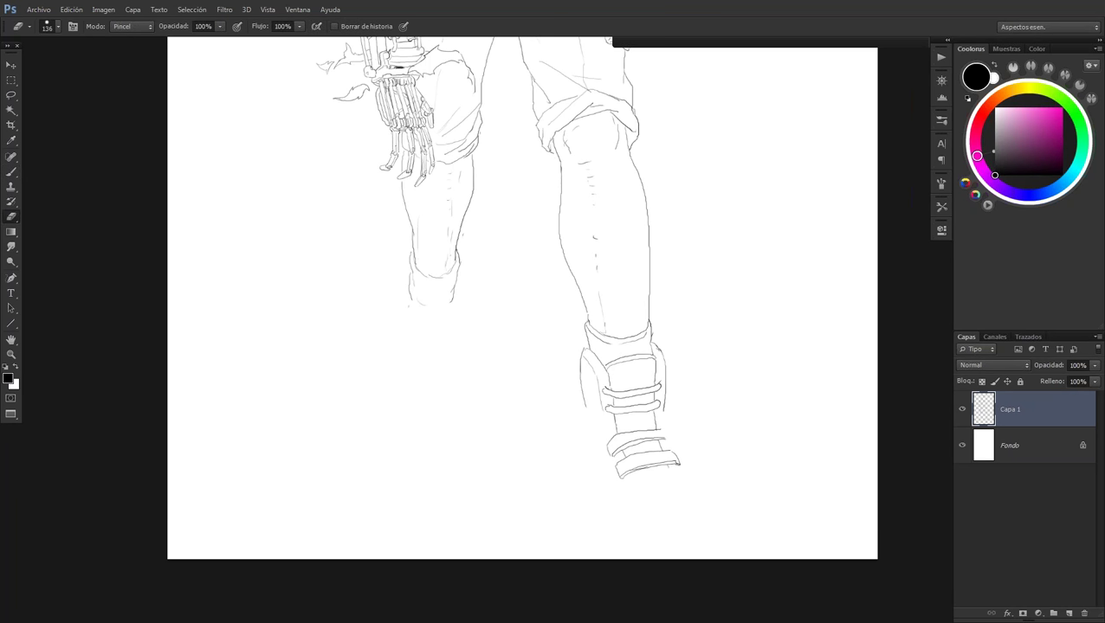
pyautogui.press('b')
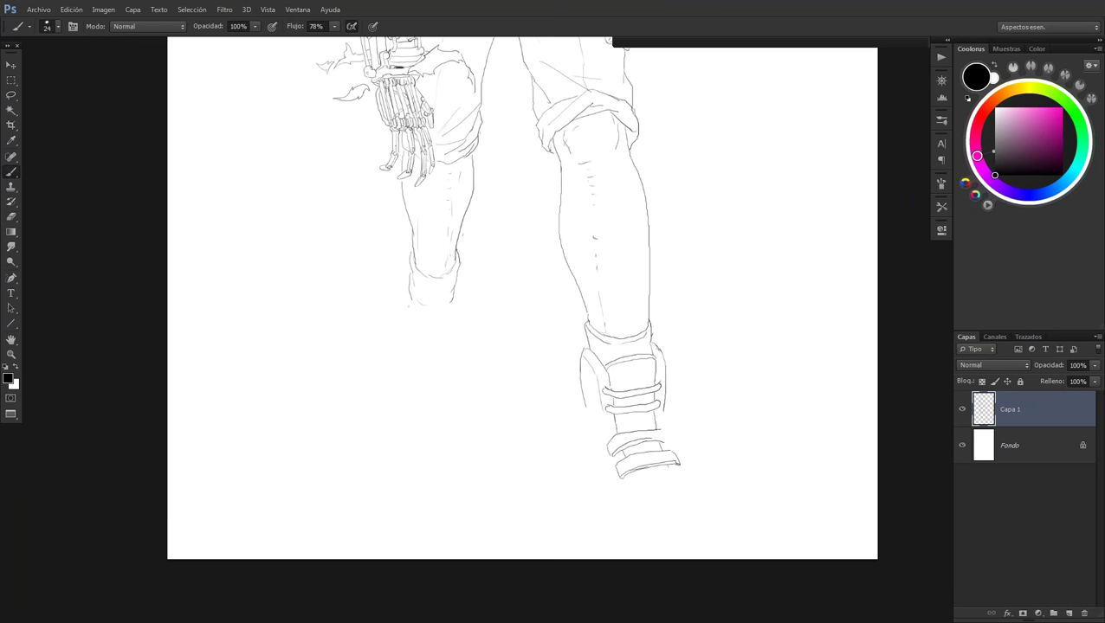
# Add a line atop the lower boot strap and try an ankle guard edge, undoing it
pyautogui.moveTo(652, 441); pyautogui.dragTo(667, 441)
pyautogui.moveTo(589, 413); pyautogui.dragTo(602, 426)
pyautogui.hotkey('ctrl', 'z')
pyautogui.press('z')
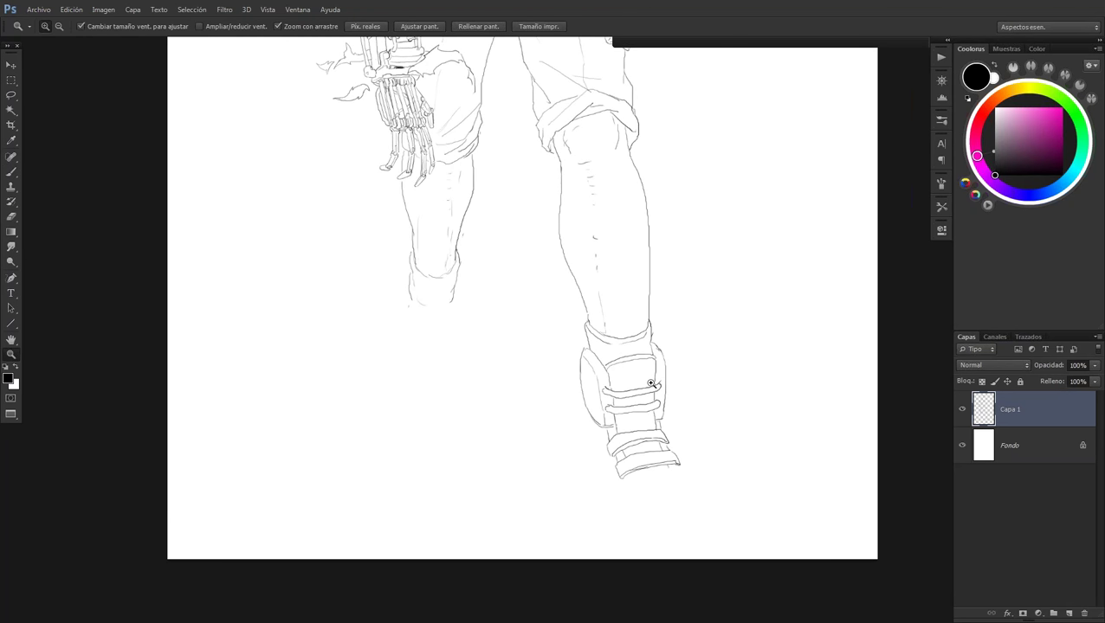
pyautogui.scroll(-2, 651, 383)
pyautogui.scroll(-1, 665, 399)
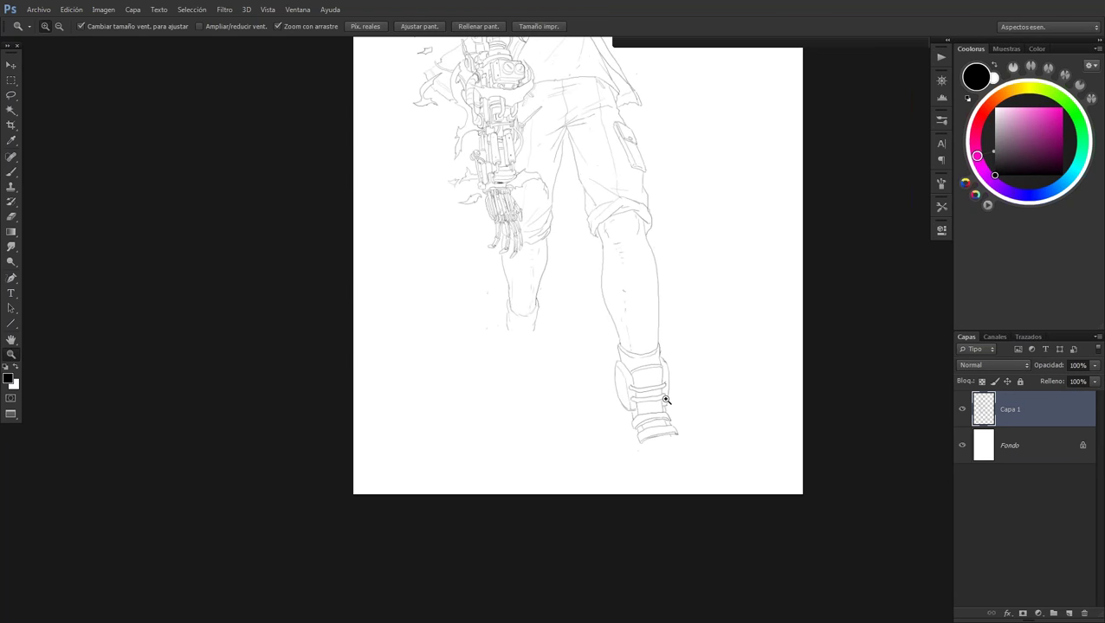
# Draw the boot's back edge and curved sole, connecting them
pyautogui.scroll(-1, 665, 399)
pyautogui.scroll(-2, 658, 398)
pyautogui.scroll(1, 649, 381)
pyautogui.scroll(1, 658, 414)
pyautogui.scroll(1, 683, 419)
pyautogui.scroll(1, 683, 437)
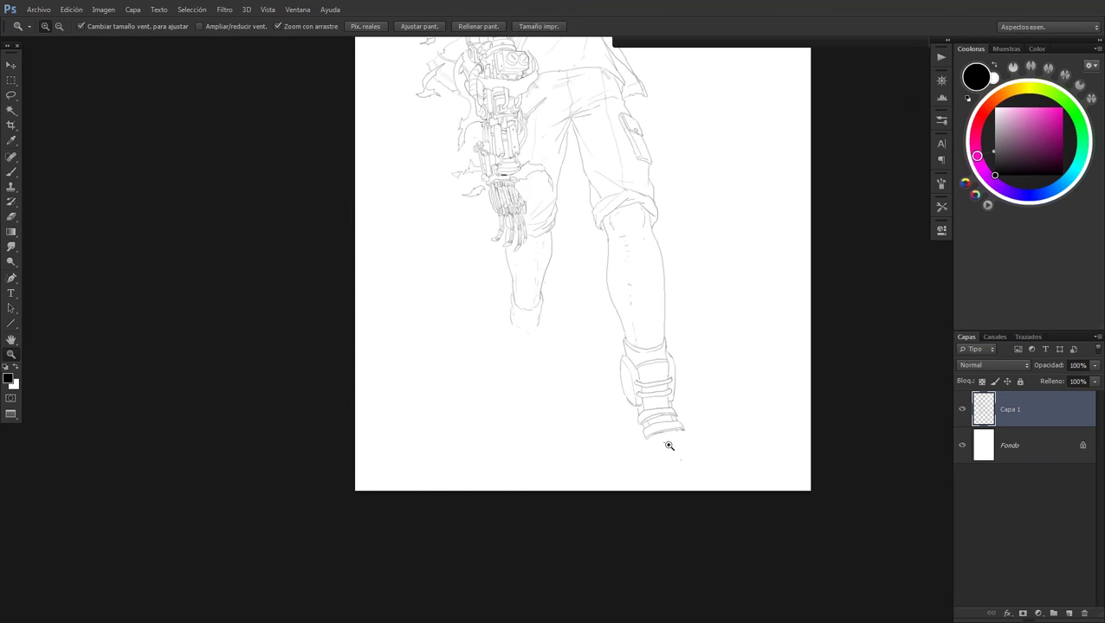
pyautogui.press('z')
pyautogui.scroll(1, 648, 424)
pyautogui.scroll(2, 658, 424)
pyautogui.press('b')
pyautogui.moveTo(614, 381); pyautogui.dragTo(620, 424)
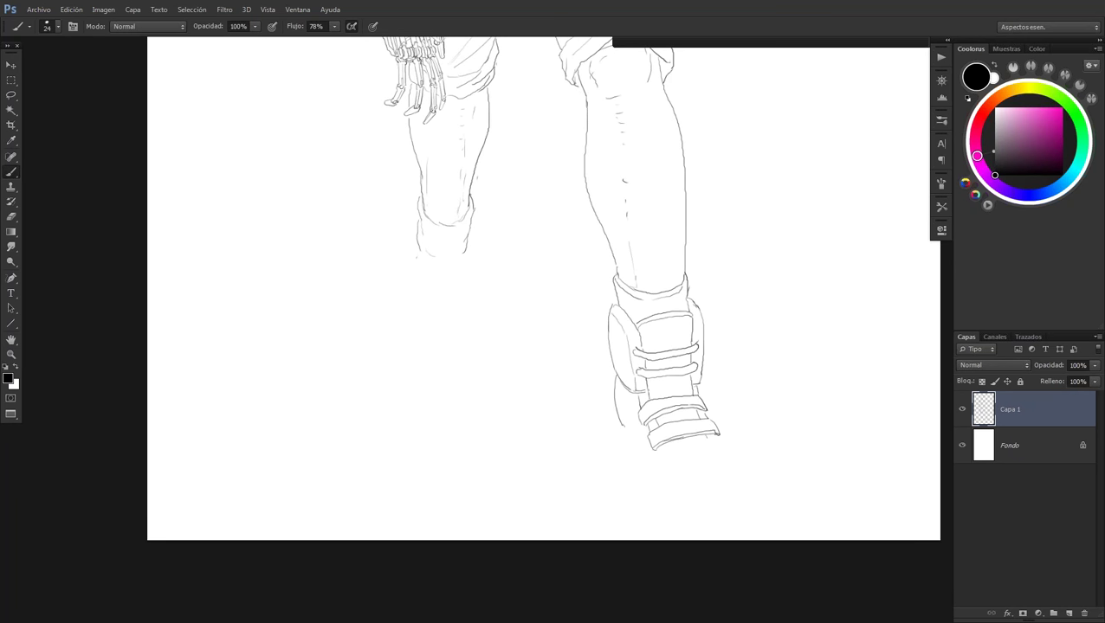
pyautogui.moveTo(659, 495); pyautogui.dragTo(731, 490)
pyautogui.moveTo(627, 431); pyautogui.dragTo(660, 498)
# Redo the heel curve joining the back edge, outline the toe front and retrace the back
pyautogui.hotkey('ctrl', 'z')
pyautogui.moveTo(642, 468); pyautogui.dragTo(665, 501)
pyautogui.moveTo(627, 432); pyautogui.dragTo(643, 465)
pyautogui.moveTo(724, 440); pyautogui.dragTo(731, 492)
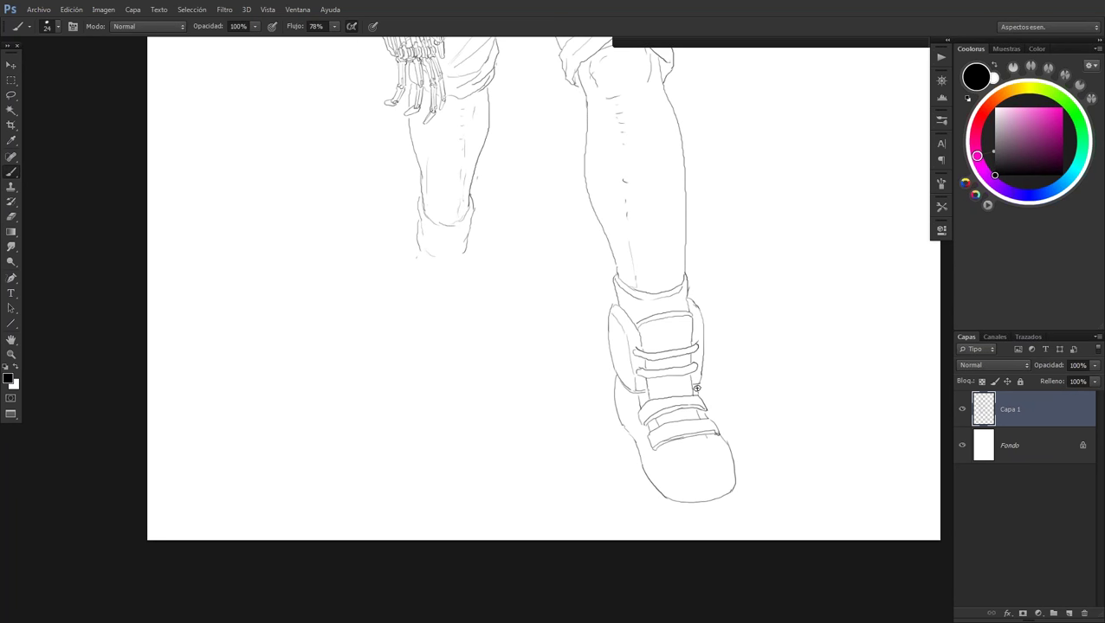
pyautogui.moveTo(617, 423)
pyautogui.mouseDown()
pyautogui.moveTo(665, 501)
pyautogui.moveTo(738, 489)
pyautogui.mouseUp()
# Add a side fold, ankle panel details, a toe cap line and the heel edge down to the sole
pyautogui.moveTo(622, 417); pyautogui.dragTo(617, 394)
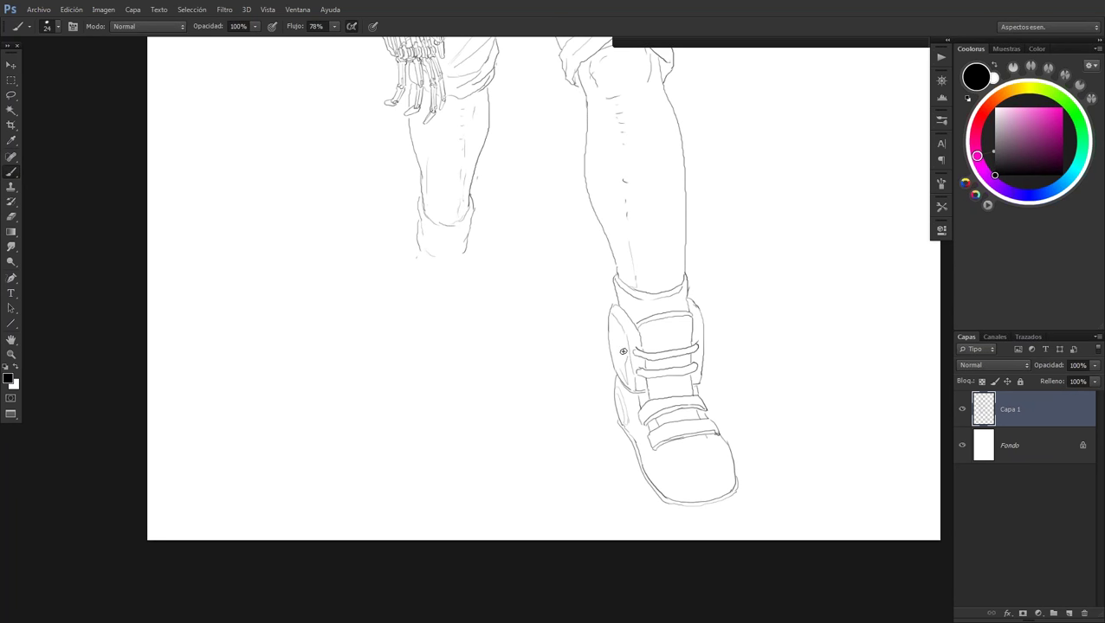
pyautogui.moveTo(616, 329); pyautogui.dragTo(613, 368)
pyautogui.moveTo(675, 449); pyautogui.dragTo(713, 445)
pyautogui.moveTo(613, 418); pyautogui.dragTo(633, 457)
pyautogui.moveTo(637, 468)
pyautogui.mouseDown()
pyautogui.moveTo(665, 517)
pyautogui.moveTo(725, 521)
pyautogui.moveTo(738, 501)
pyautogui.mouseUp()
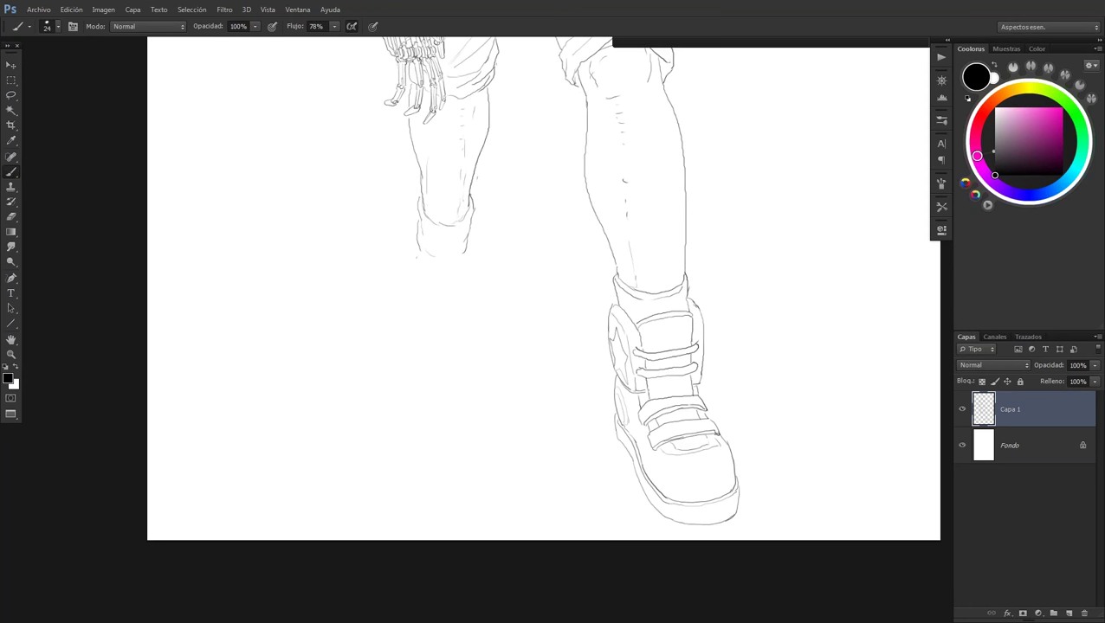
pyautogui.press('z')
pyautogui.moveTo(640, 354)
pyautogui.mouseDown()
pyautogui.moveTo(622, 284)
pyautogui.moveTo(646, 249)
pyautogui.moveTo(660, 252)
pyautogui.moveTo(597, 447)
pyautogui.mouseUp()
# Draw the left-leg cuff's lines, right edge and the curve beneath it
pyautogui.press('b')
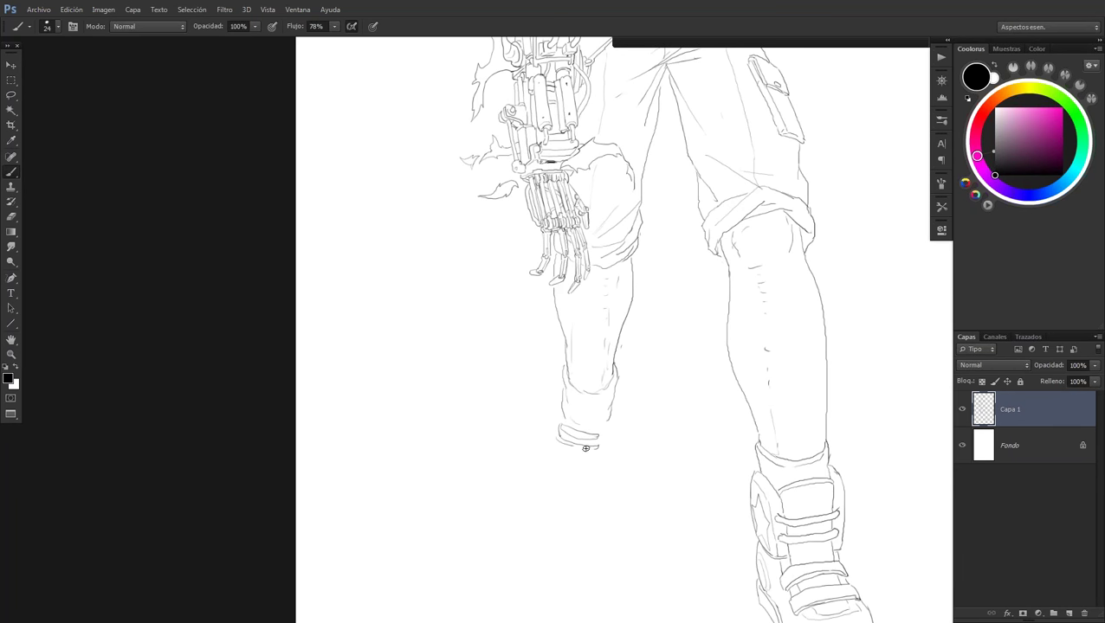
pyautogui.moveTo(558, 448); pyautogui.dragTo(597, 456)
pyautogui.moveTo(611, 420)
pyautogui.mouseDown()
pyautogui.moveTo(596, 465)
pyautogui.moveTo(558, 408)
pyautogui.moveTo(594, 361)
pyautogui.mouseUp()
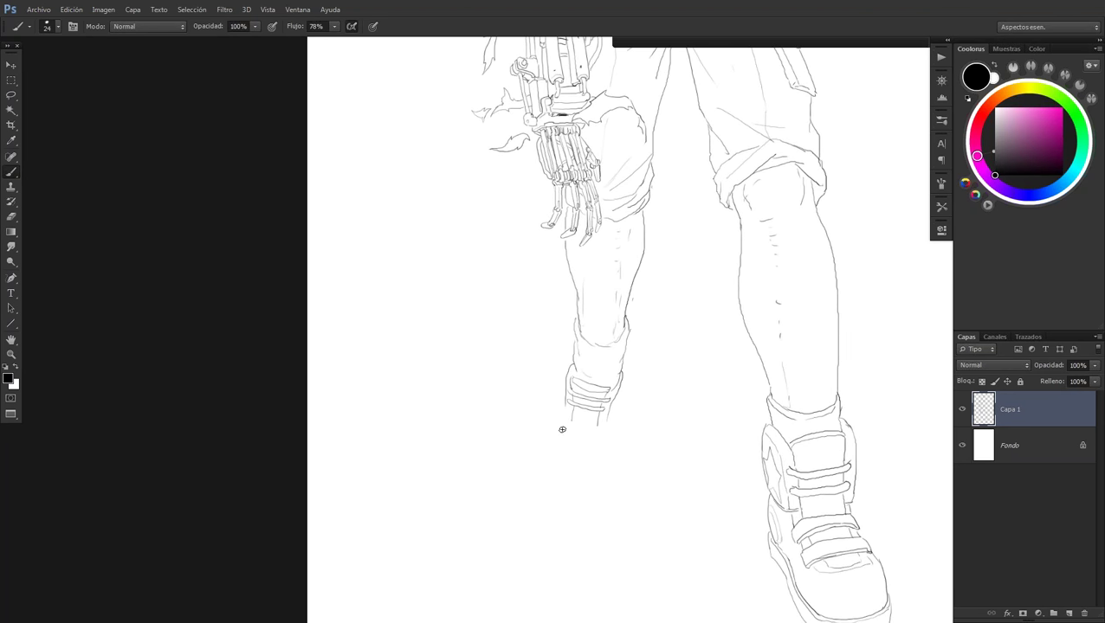
pyautogui.moveTo(562, 429)
pyautogui.mouseDown()
pyautogui.moveTo(599, 439)
pyautogui.moveTo(577, 422)
pyautogui.moveTo(562, 431)
pyautogui.moveTo(600, 439)
pyautogui.mouseUp()
pyautogui.moveTo(570, 445); pyautogui.dragTo(597, 450)
# Outline the left boot's cuff bottom, sole curve and left side, zooming out to check
pyautogui.moveTo(563, 453); pyautogui.dragTo(594, 459)
pyautogui.moveTo(552, 478)
pyautogui.mouseDown()
pyautogui.moveTo(588, 488)
pyautogui.moveTo(603, 472)
pyautogui.moveTo(616, 396)
pyautogui.mouseUp()
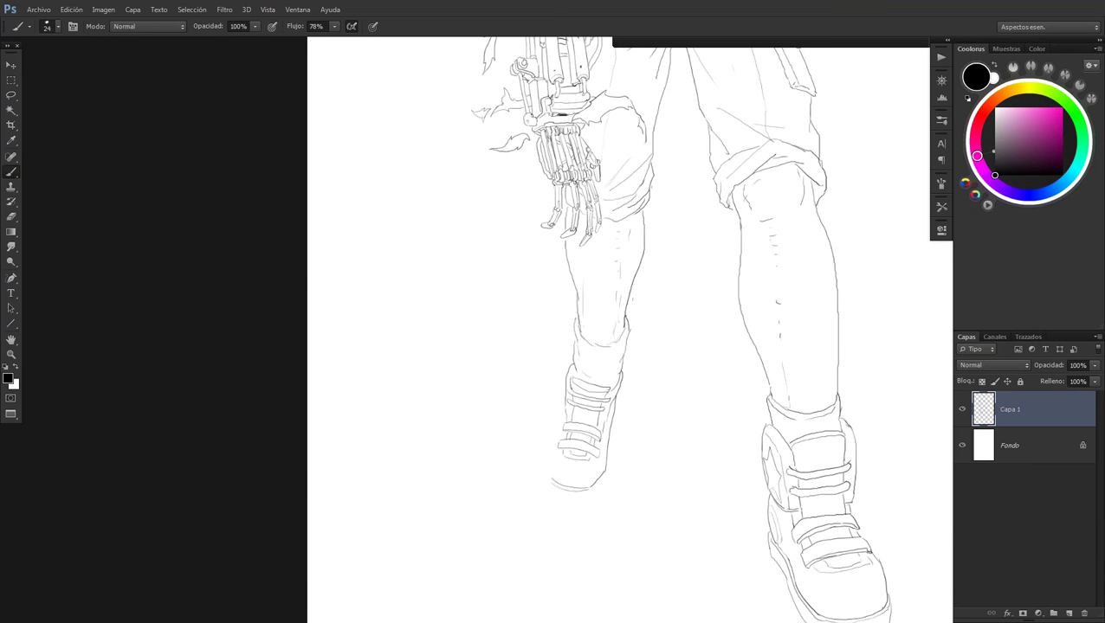
pyautogui.moveTo(556, 436); pyautogui.dragTo(549, 472)
pyautogui.press('z')
pyautogui.moveTo(535, 457)
pyautogui.mouseDown()
pyautogui.moveTo(522, 451)
pyautogui.moveTo(563, 451)
pyautogui.mouseUp()
pyautogui.press('b')
pyautogui.moveTo(563, 495); pyautogui.dragTo(604, 477)
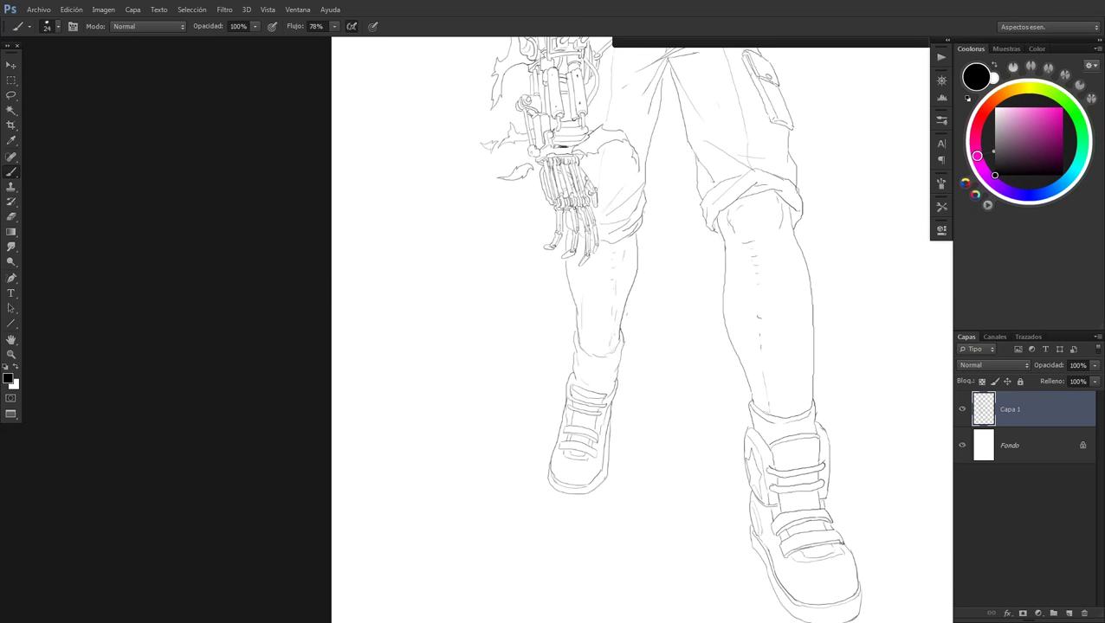
pyautogui.press('z')
pyautogui.moveTo(652, 295)
pyautogui.mouseDown()
pyautogui.moveTo(614, 376)
pyautogui.moveTo(607, 335)
pyautogui.mouseUp()
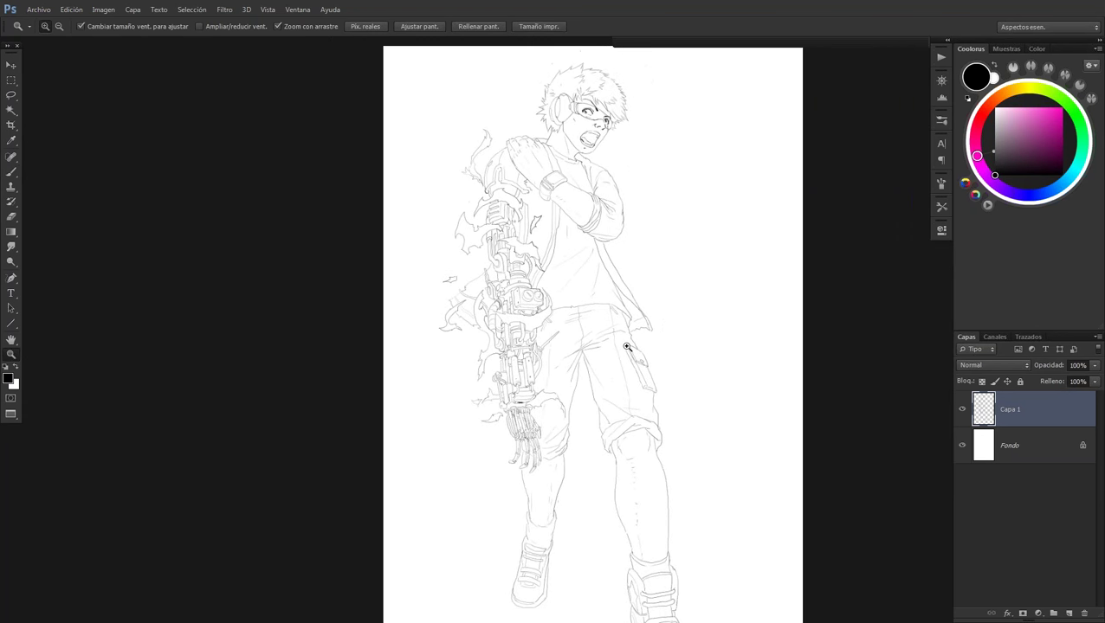
# Duplicate Capa 1, set the copy to 30% opacity and merge it down
pyautogui.hotkey('ctrl', 'j')
pyautogui.hotkey('ctrl', 'z')
pyautogui.hotkey('ctrl', 'z')
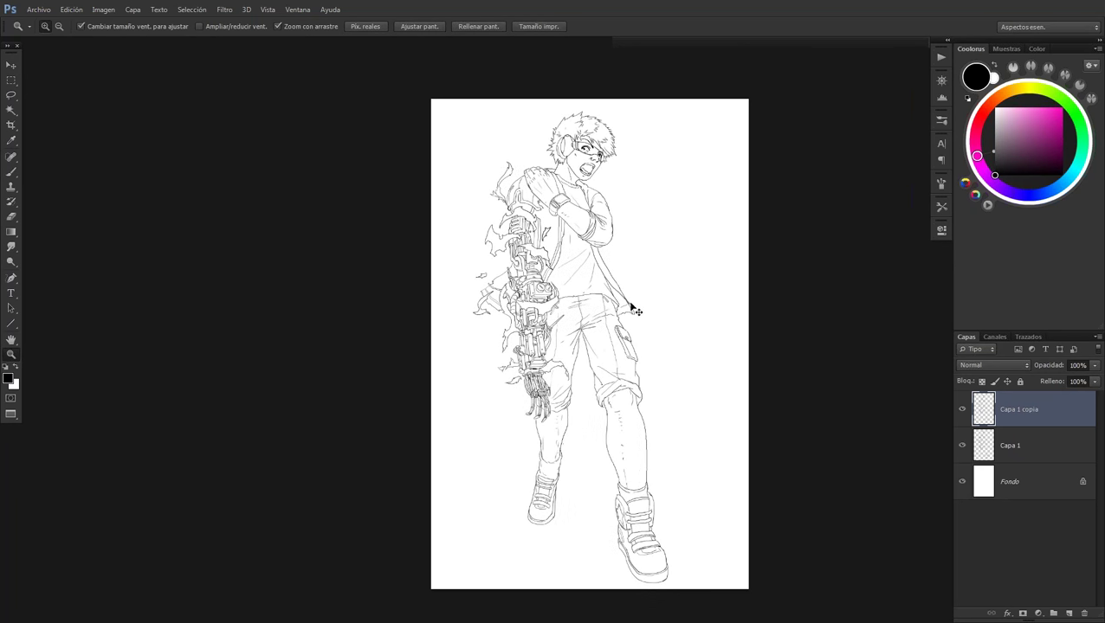
pyautogui.press('3')
pyautogui.press('Return')
pyautogui.hotkey('ctrl', 'e')
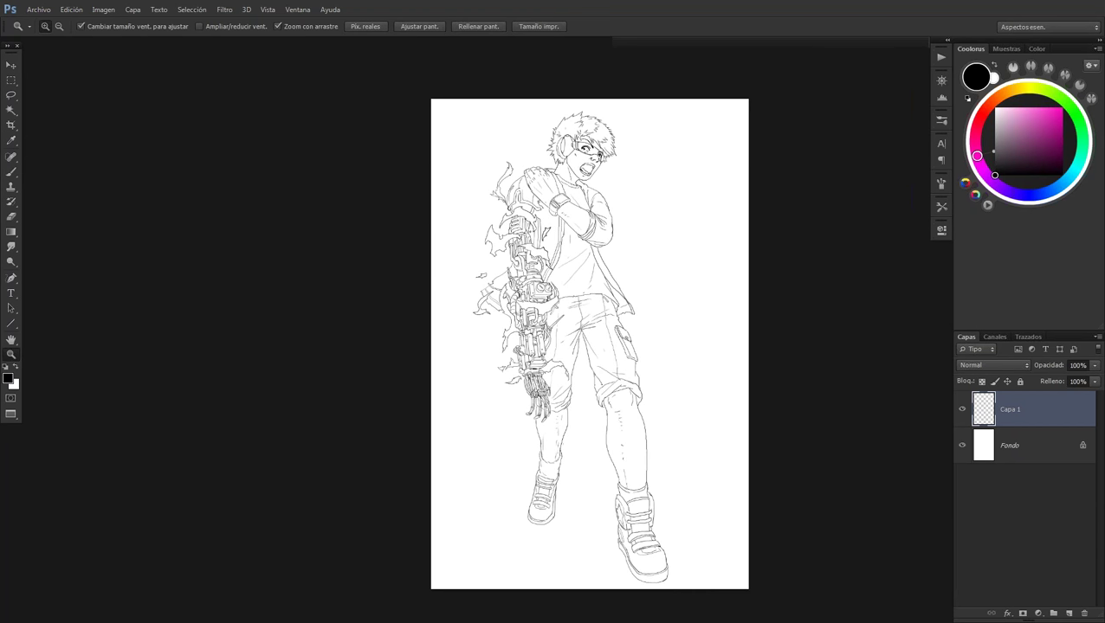
pyautogui.scroll(1, 595, 265)
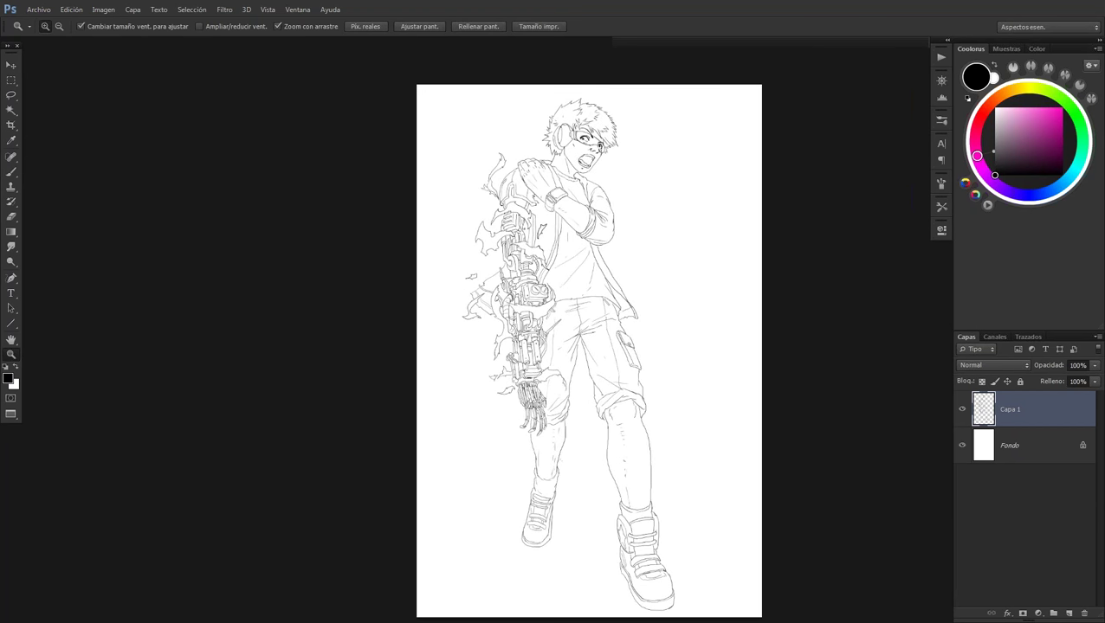
pyautogui.scroll(-2, 591, 432)
pyautogui.scroll(2, 591, 430)
pyautogui.press('b')
pyautogui.scroll(1, 523, 467)
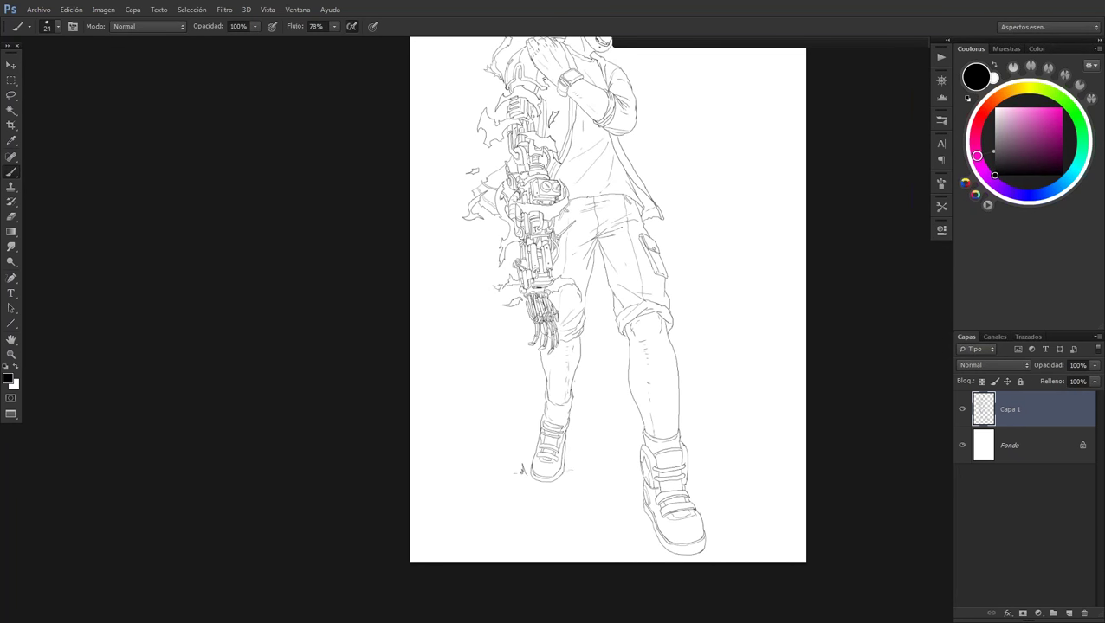
# Add a short vertical stroke near the shoe and zoom in on the left shoe
pyautogui.moveTo(689, 520); pyautogui.dragTo(689, 539)
pyautogui.press('z')
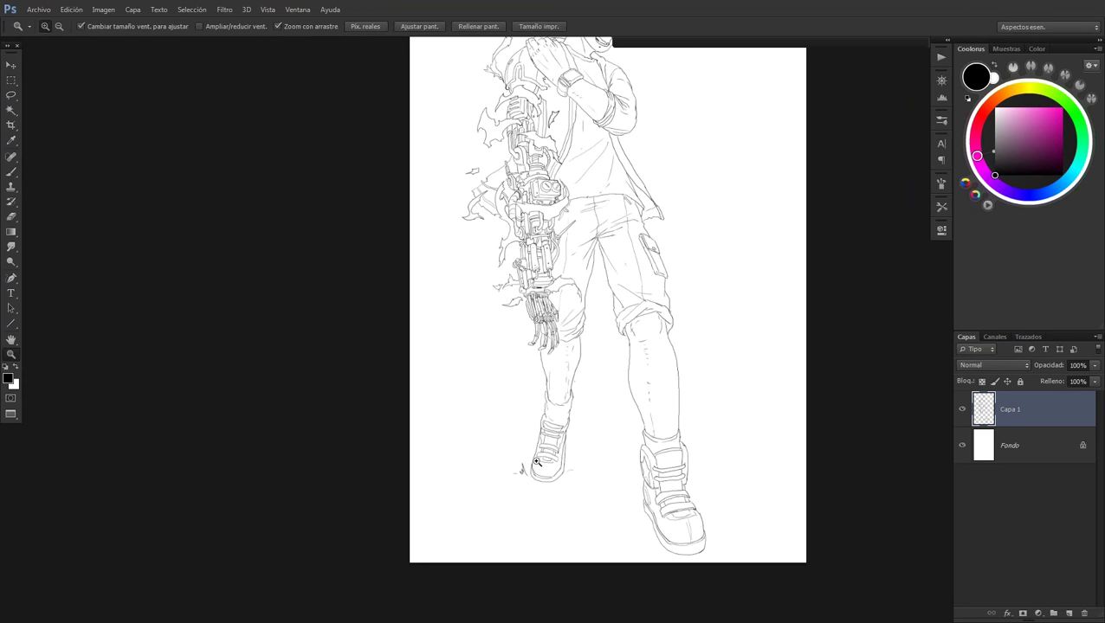
pyautogui.moveTo(536, 462); pyautogui.dragTo(552, 463)
pyautogui.click(552, 463)
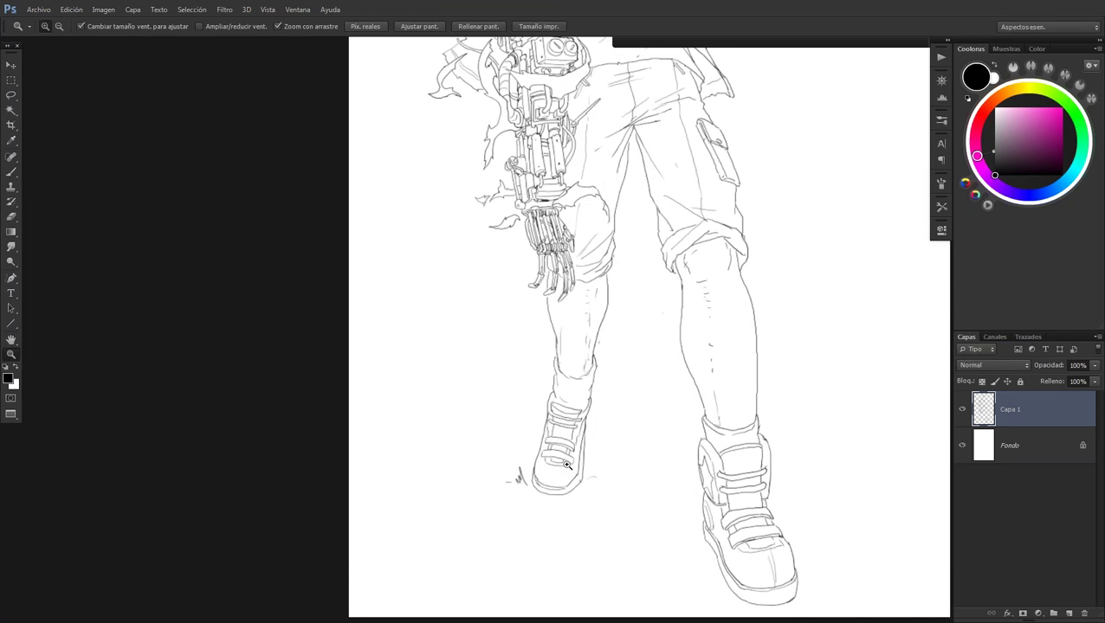
pyautogui.click(567, 465)
pyautogui.press('b')
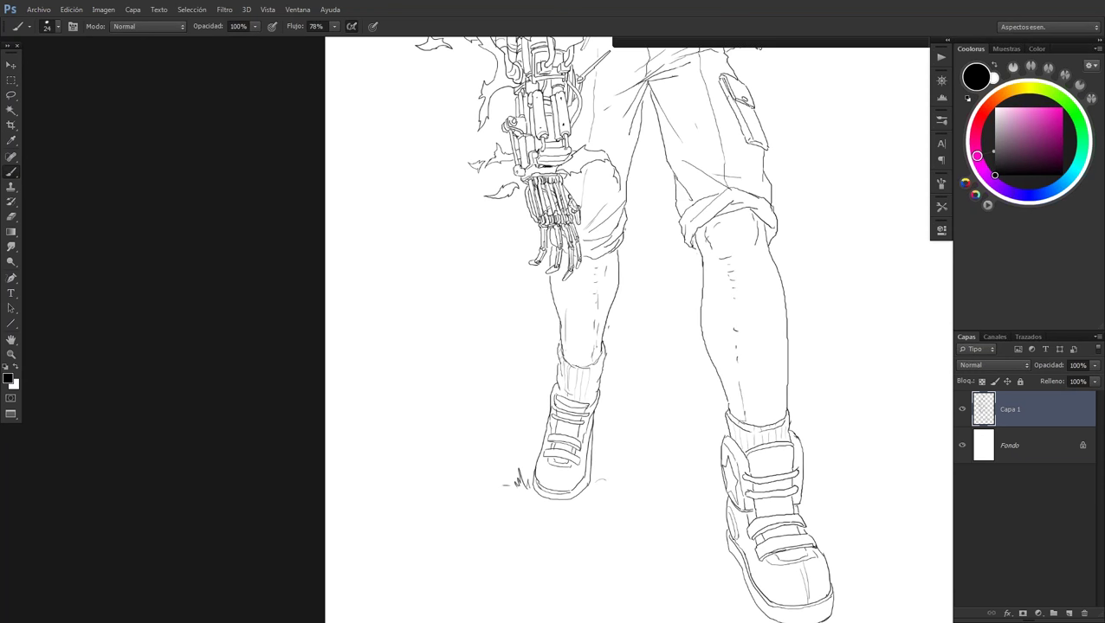
# Draw a short grass stroke beside the left shoe, then zoom toward the right shoe
pyautogui.press('z')
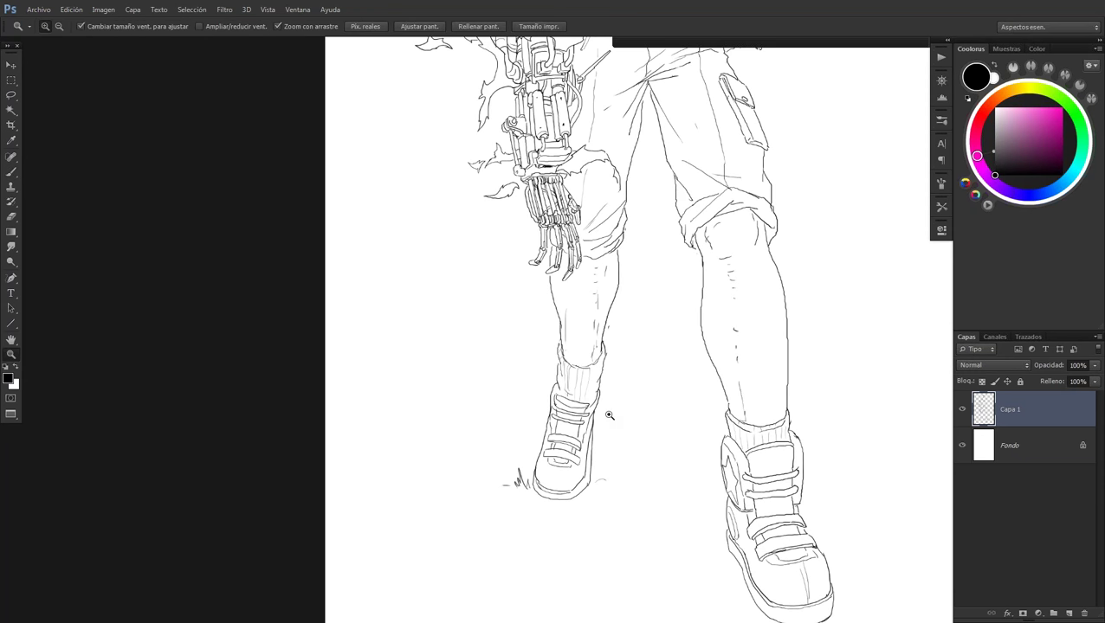
pyautogui.keyDown('alt'); pyautogui.click(609, 416); pyautogui.keyUp('alt')
pyautogui.keyDown('alt'); pyautogui.click(605, 415); pyautogui.keyUp('alt')
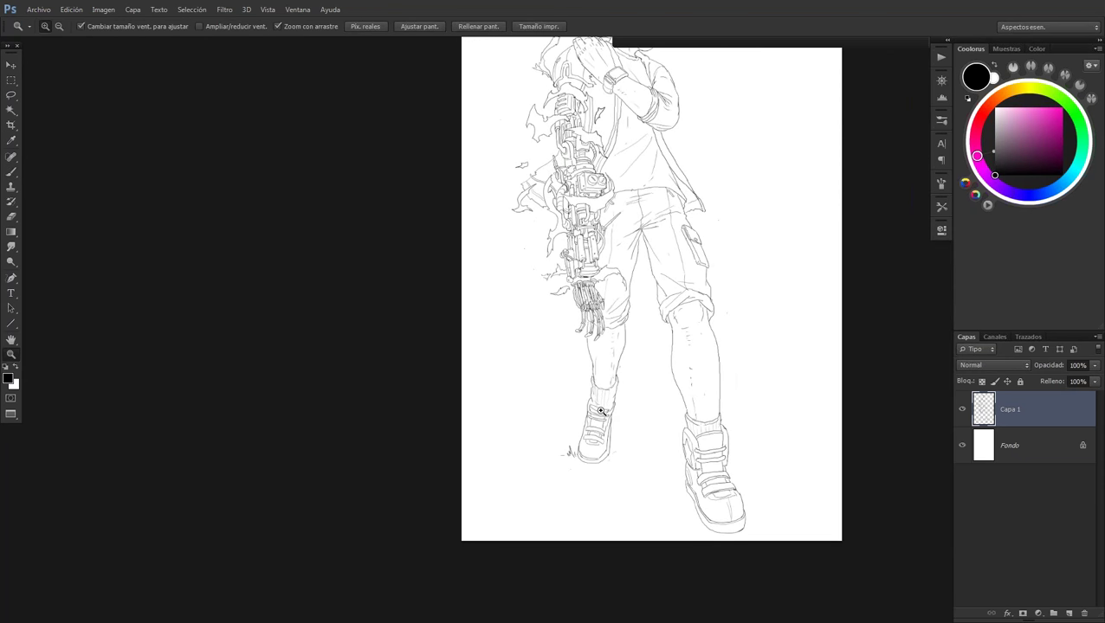
pyautogui.keyDown('alt'); pyautogui.click(632, 441); pyautogui.keyUp('alt')
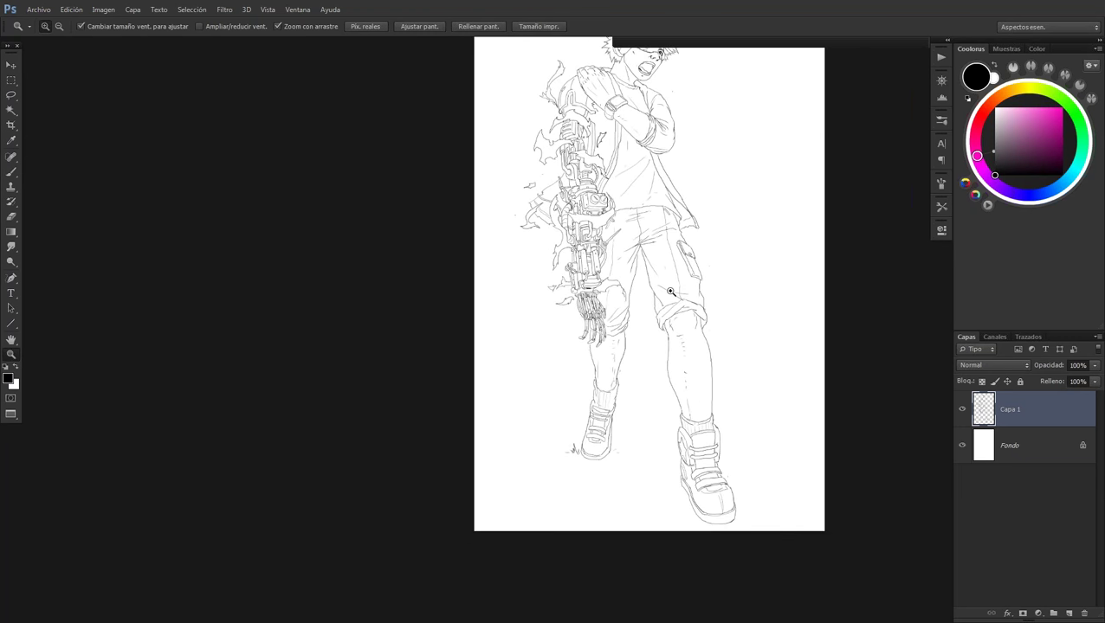
pyautogui.click(644, 462)
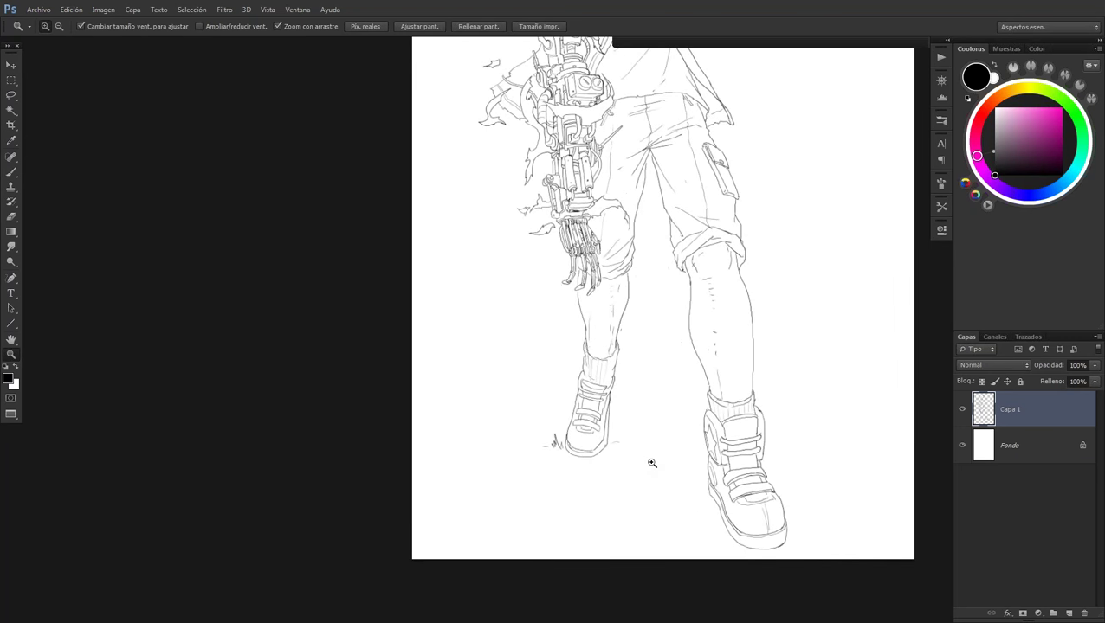
pyautogui.press('b')
pyautogui.scroll(-3, 652, 463)
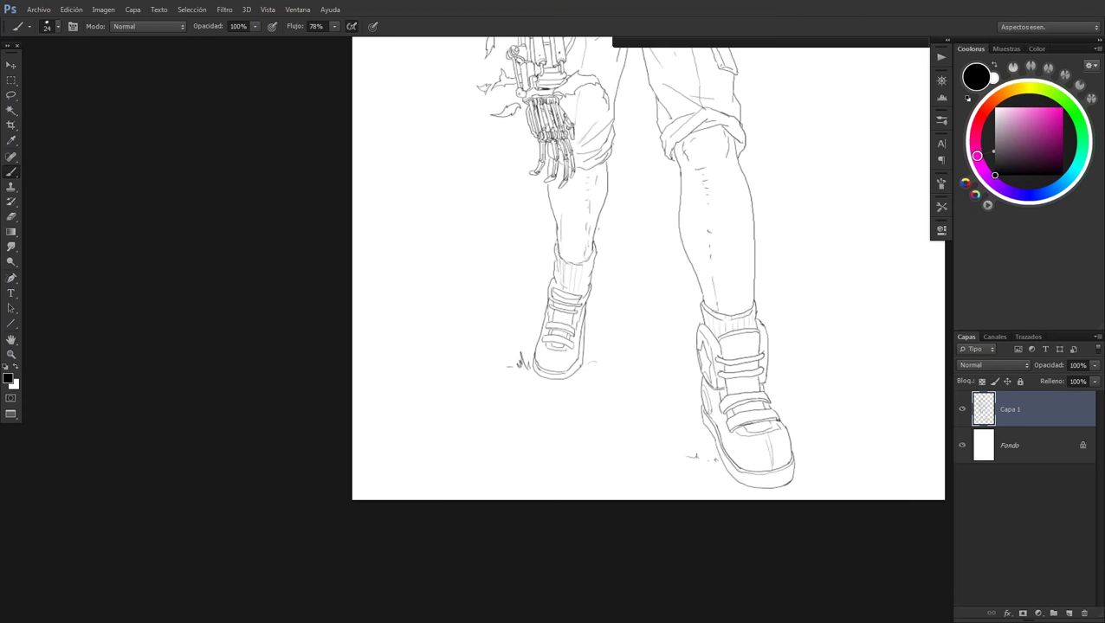
pyautogui.moveTo(677, 459); pyautogui.dragTo(661, 460)
pyautogui.press('z')
pyautogui.keyDown('alt'); pyautogui.click(671, 419); pyautogui.keyUp('alt')
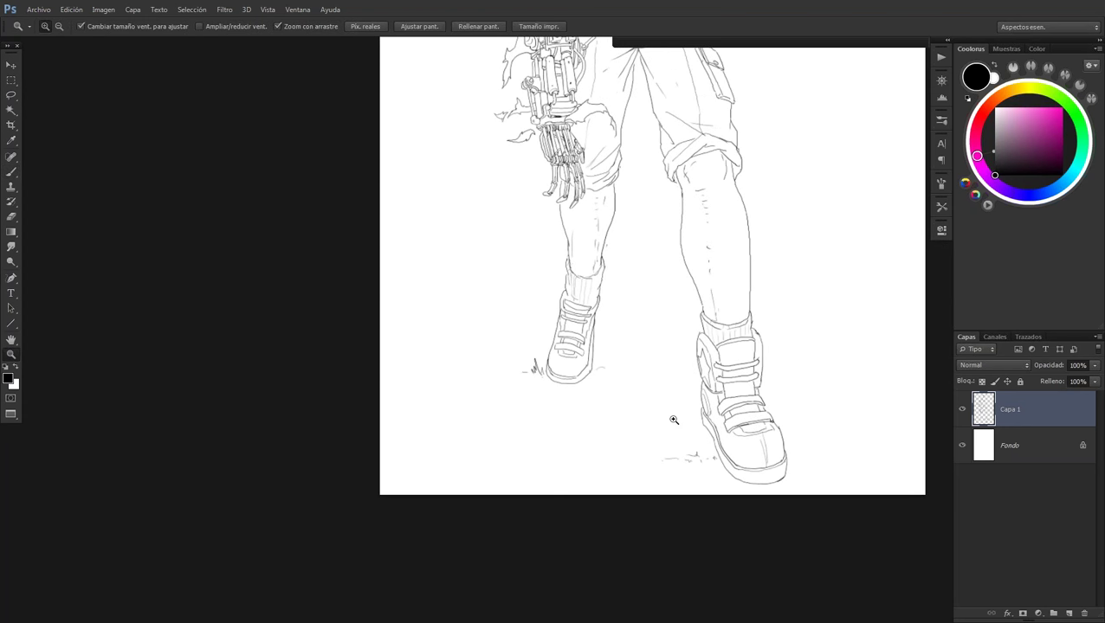
pyautogui.click(749, 433)
# Draw grass strokes on the ground between the shoes, panning around the legs
pyautogui.moveTo(749, 432)
pyautogui.mouseDown()
pyautogui.moveTo(755, 420)
pyautogui.moveTo(773, 440)
pyautogui.mouseUp()
pyautogui.click(755, 421)
pyautogui.press('b')
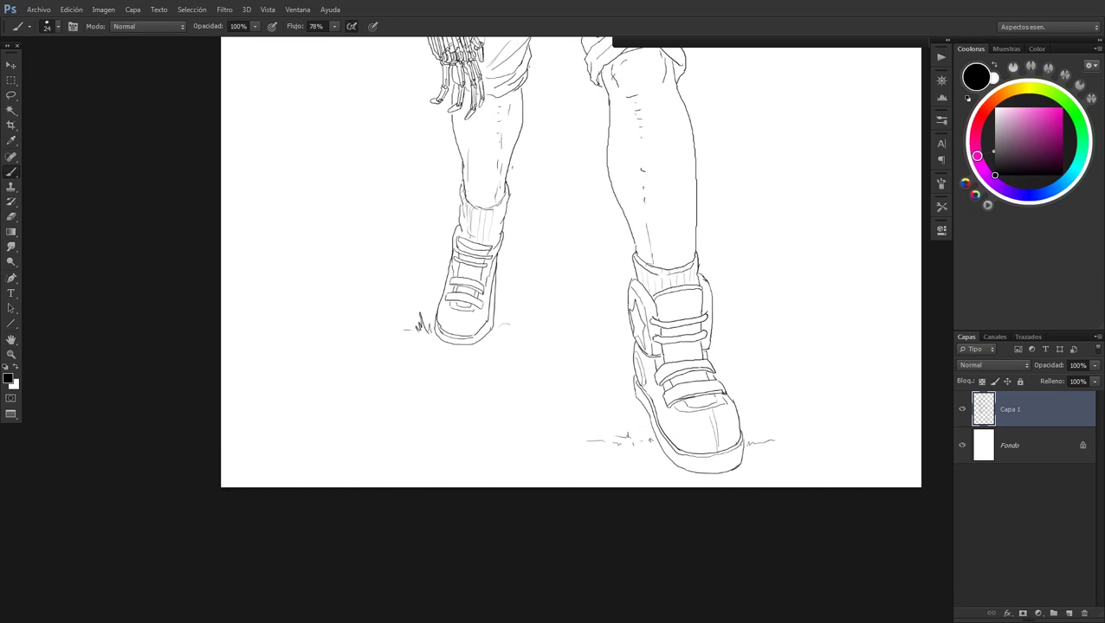
pyautogui.moveTo(558, 332); pyautogui.dragTo(593, 332)
pyautogui.moveTo(639, 397); pyautogui.dragTo(613, 551)
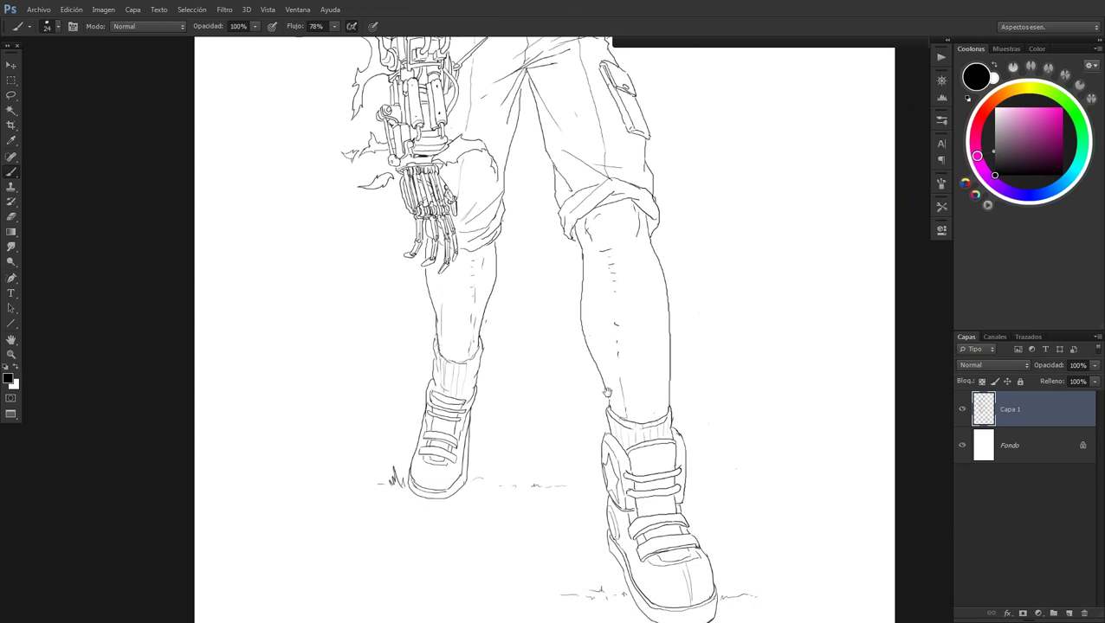
pyautogui.moveTo(607, 393); pyautogui.dragTo(595, 461)
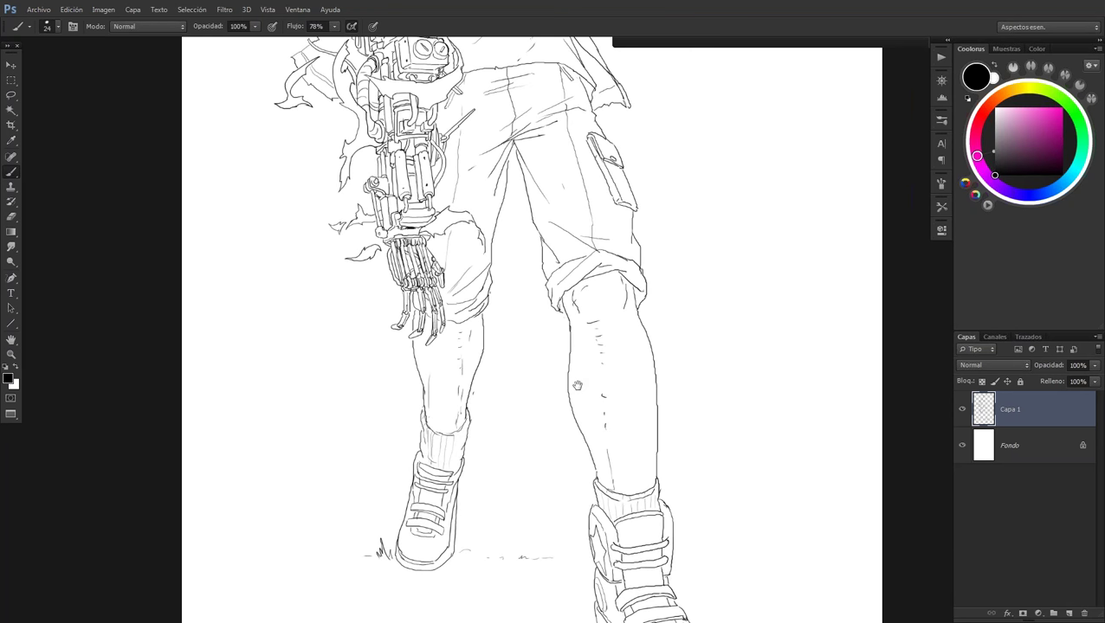
pyautogui.moveTo(565, 425); pyautogui.dragTo(602, 350)
# Add grass blades beside both boots and small pebbles between and right of them
pyautogui.moveTo(609, 456); pyautogui.dragTo(613, 446)
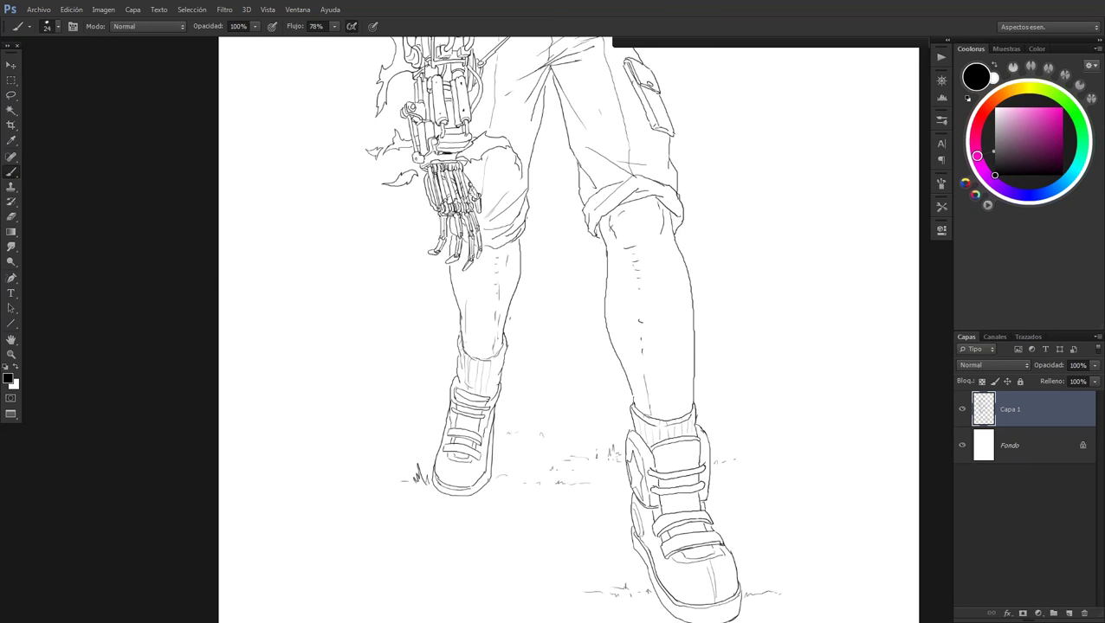
pyautogui.moveTo(360, 474); pyautogui.dragTo(429, 446)
pyautogui.moveTo(347, 473); pyautogui.dragTo(358, 470)
pyautogui.moveTo(590, 521); pyautogui.dragTo(595, 514)
pyautogui.moveTo(530, 504); pyautogui.dragTo(535, 503)
pyautogui.moveTo(729, 497); pyautogui.dragTo(732, 496)
pyautogui.moveTo(585, 424); pyautogui.dragTo(586, 416)
# Add more short grass strokes, one behind the right shoe, and two small pebbles
pyautogui.press('z')
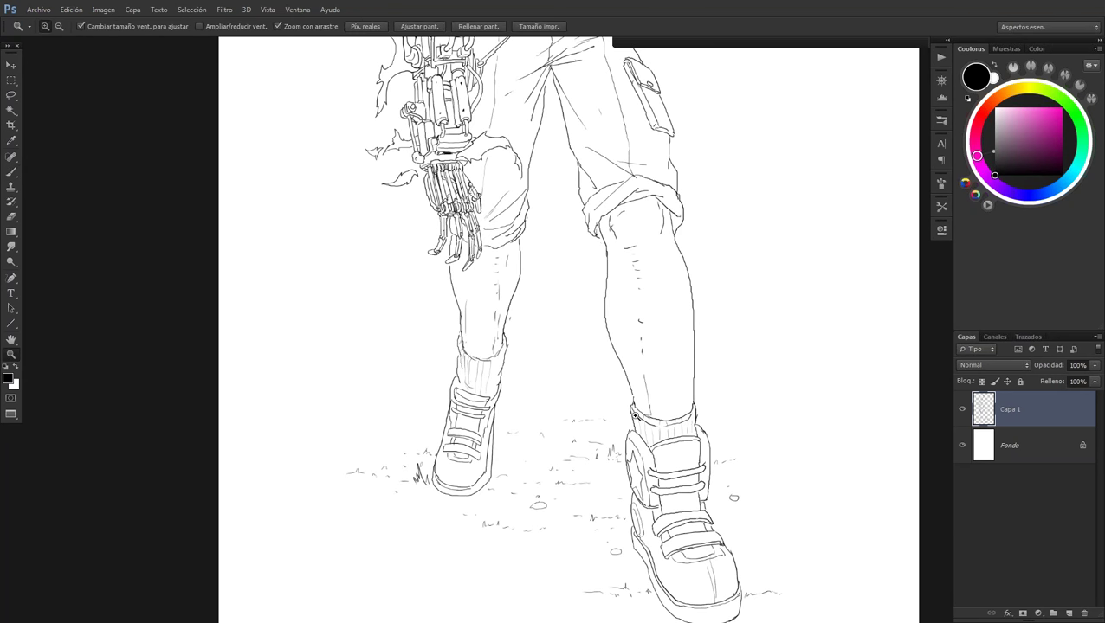
pyautogui.moveTo(635, 416)
pyautogui.mouseDown()
pyautogui.moveTo(603, 427)
pyautogui.moveTo(645, 394)
pyautogui.mouseUp()
pyautogui.press('b')
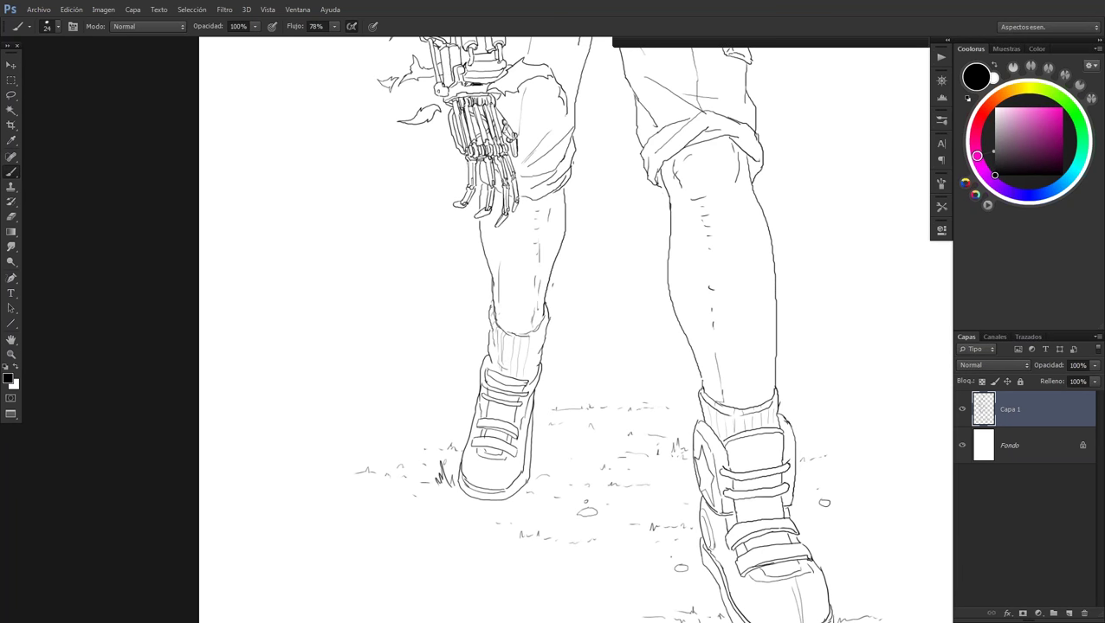
pyautogui.moveTo(705, 369); pyautogui.dragTo(688, 292)
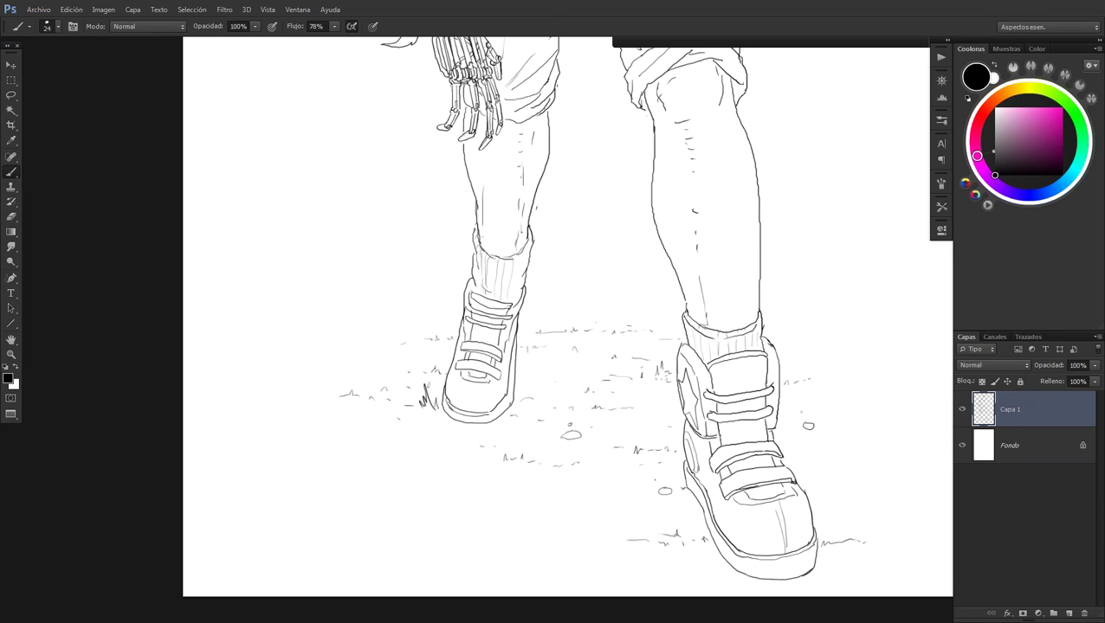
pyautogui.moveTo(432, 458); pyautogui.dragTo(467, 457)
pyautogui.moveTo(633, 310); pyautogui.dragTo(651, 309)
pyautogui.moveTo(533, 430); pyautogui.dragTo(544, 432)
pyautogui.press('z')
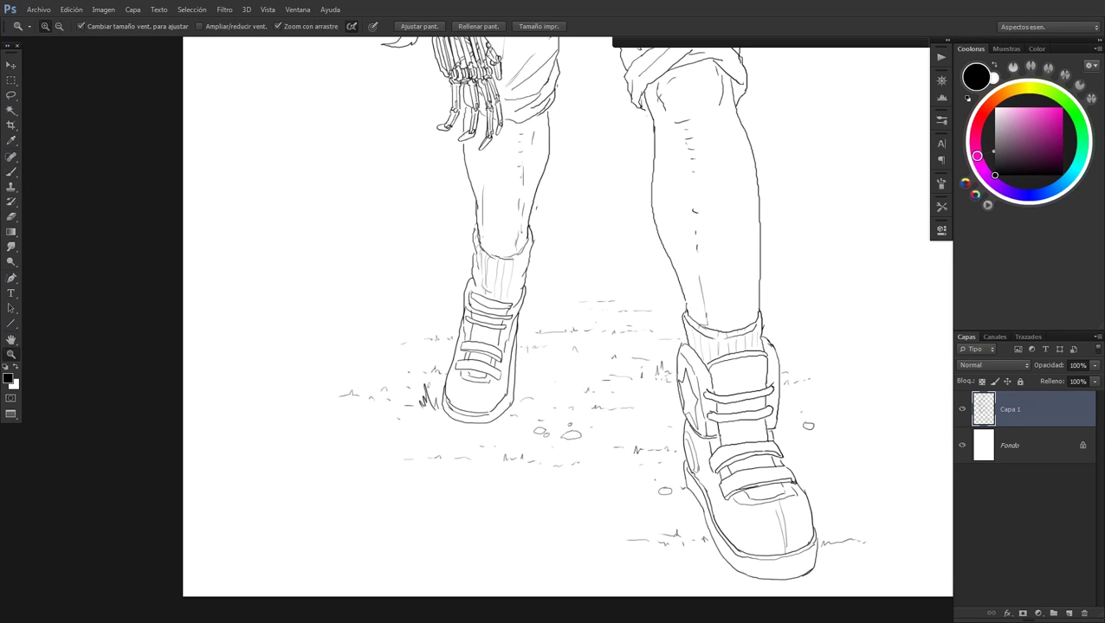
pyautogui.moveTo(577, 450); pyautogui.dragTo(497, 443)
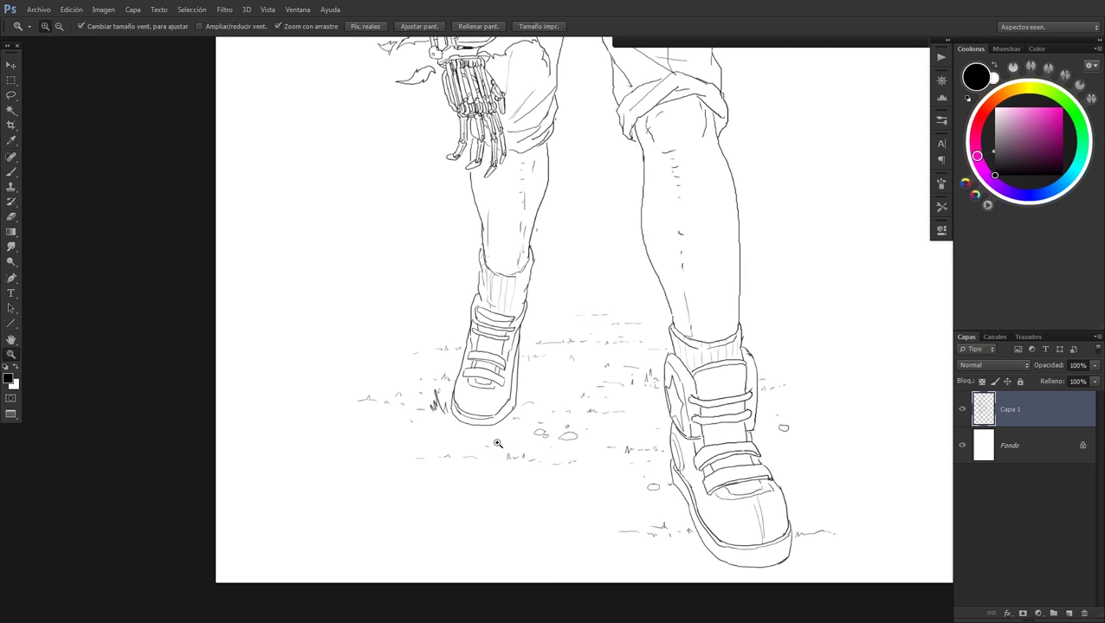
# Zoom around the figure to frame the knees and legs, toggling brush and eraser
pyautogui.keyDown('alt'); pyautogui.click(497, 444); pyautogui.keyUp('alt')
pyautogui.keyDown('alt'); pyautogui.click(572, 390); pyautogui.keyUp('alt')
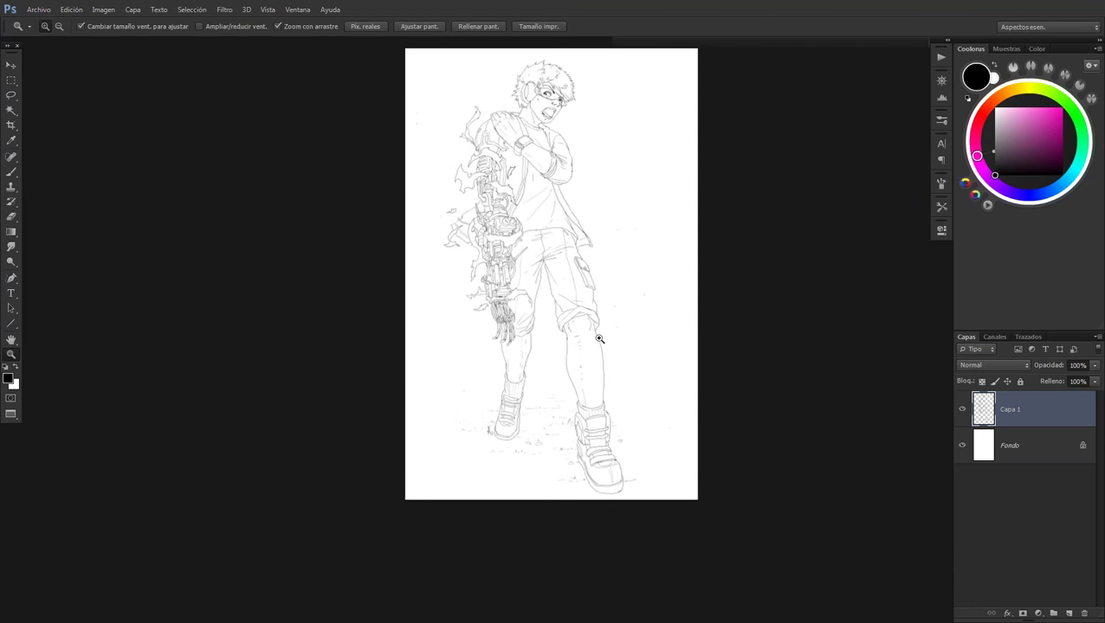
pyautogui.click(599, 339)
pyautogui.press('b')
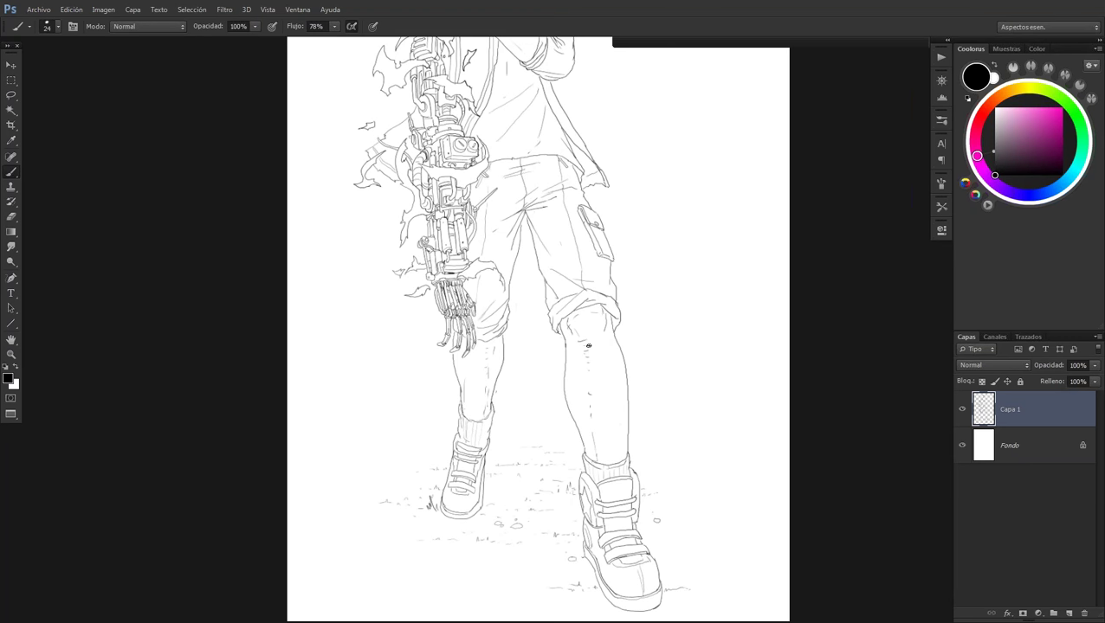
pyautogui.press('z')
pyautogui.keyDown('alt'); pyautogui.click(585, 367); pyautogui.keyUp('alt')
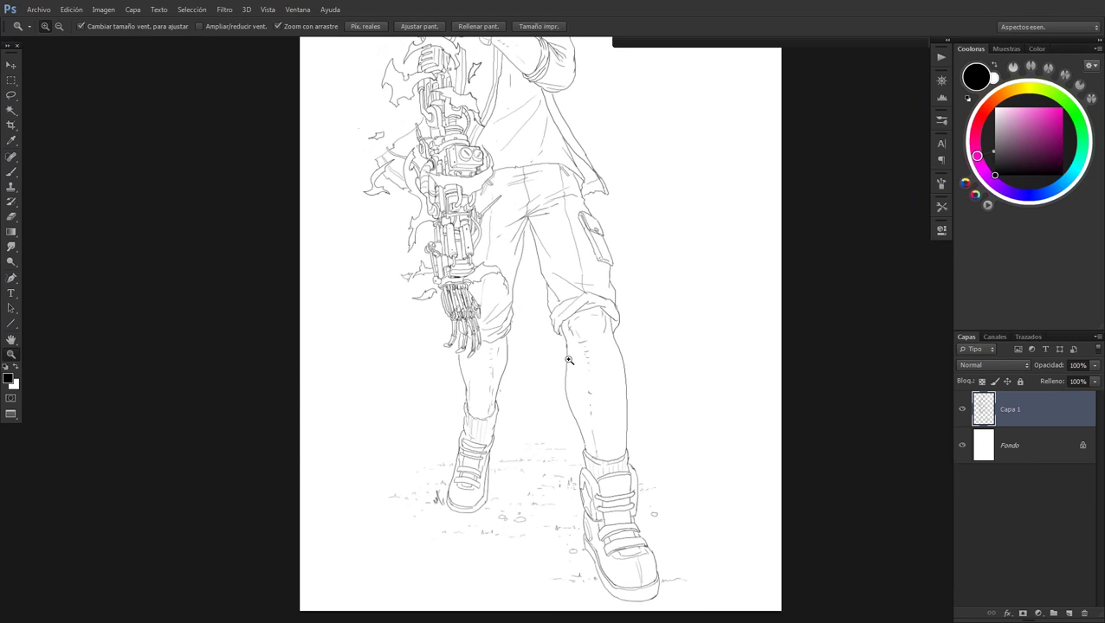
pyautogui.keyDown('alt'); pyautogui.click(615, 284); pyautogui.keyUp('alt')
pyautogui.moveTo(615, 284); pyautogui.dragTo(570, 381)
pyautogui.press('b')
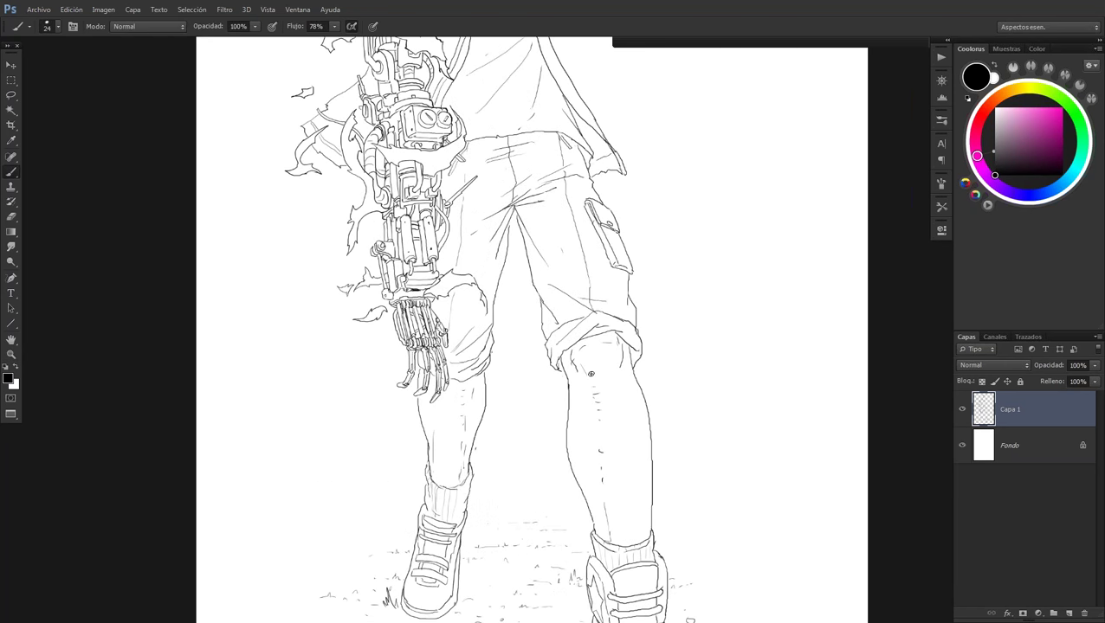
pyautogui.press('w')
pyautogui.press('e')
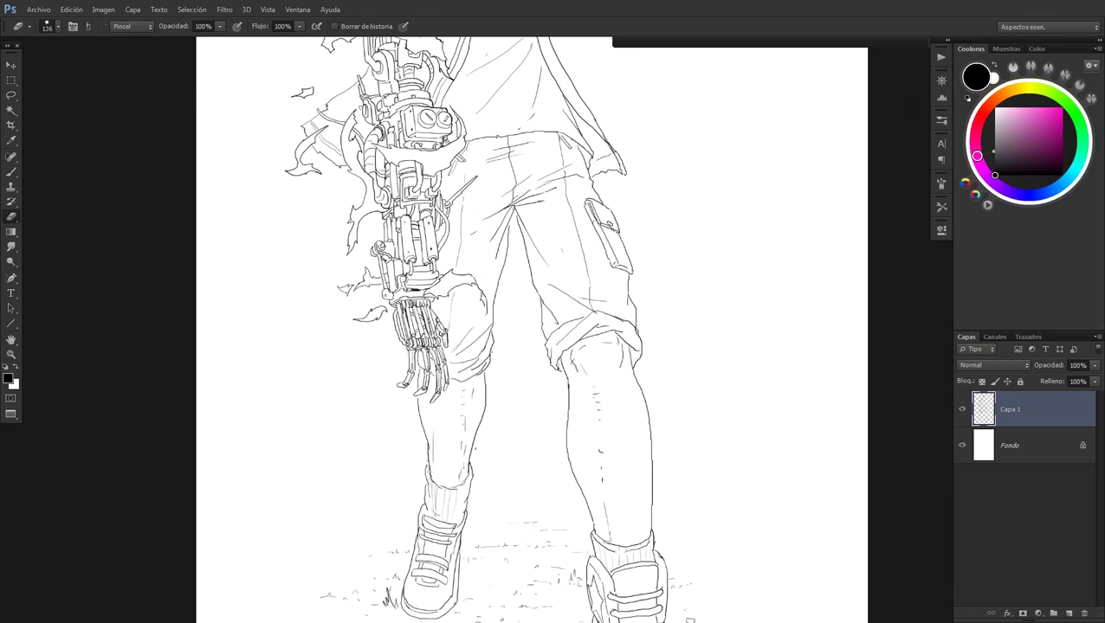
pyautogui.press('b')
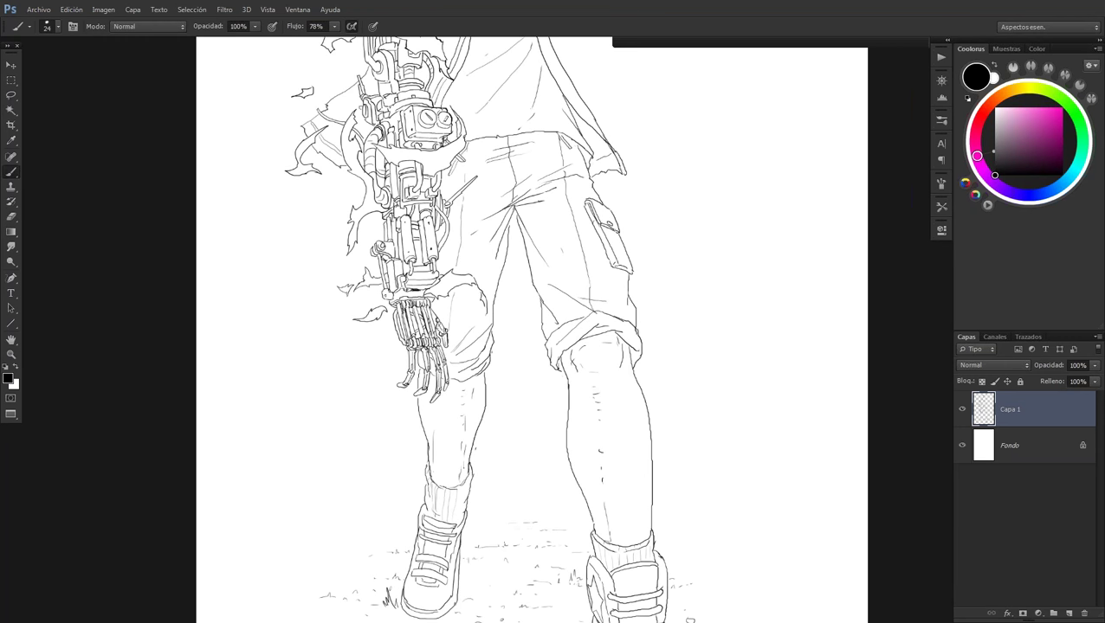
# Zoom in on the wristwatch and add dark strokes to its face and strap
pyautogui.press('z')
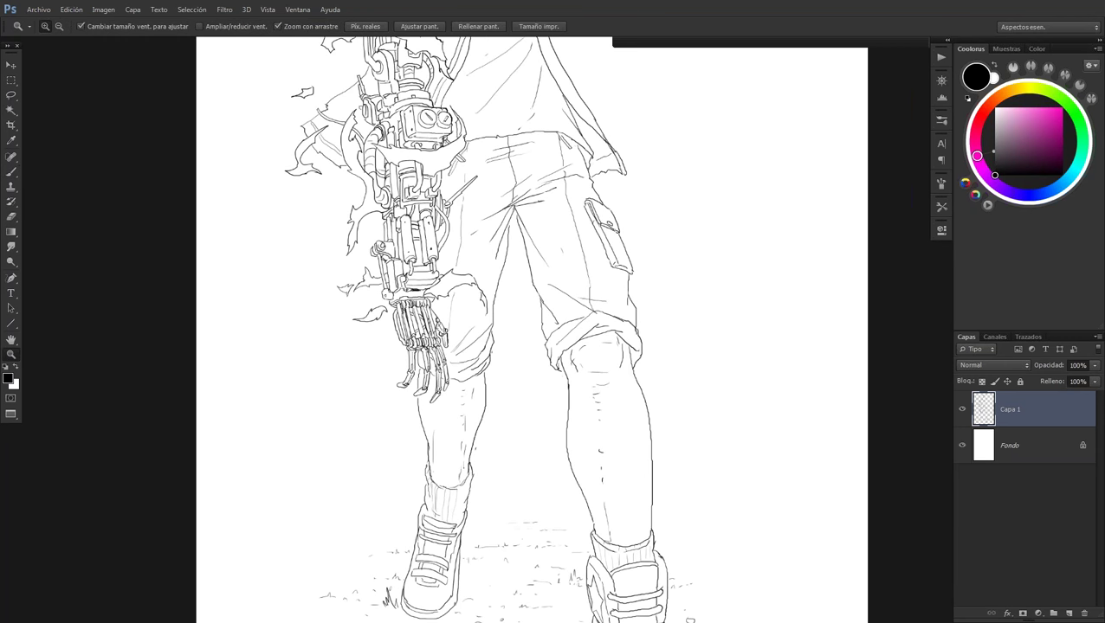
pyautogui.keyDown('alt'); pyautogui.click(594, 357); pyautogui.keyUp('alt')
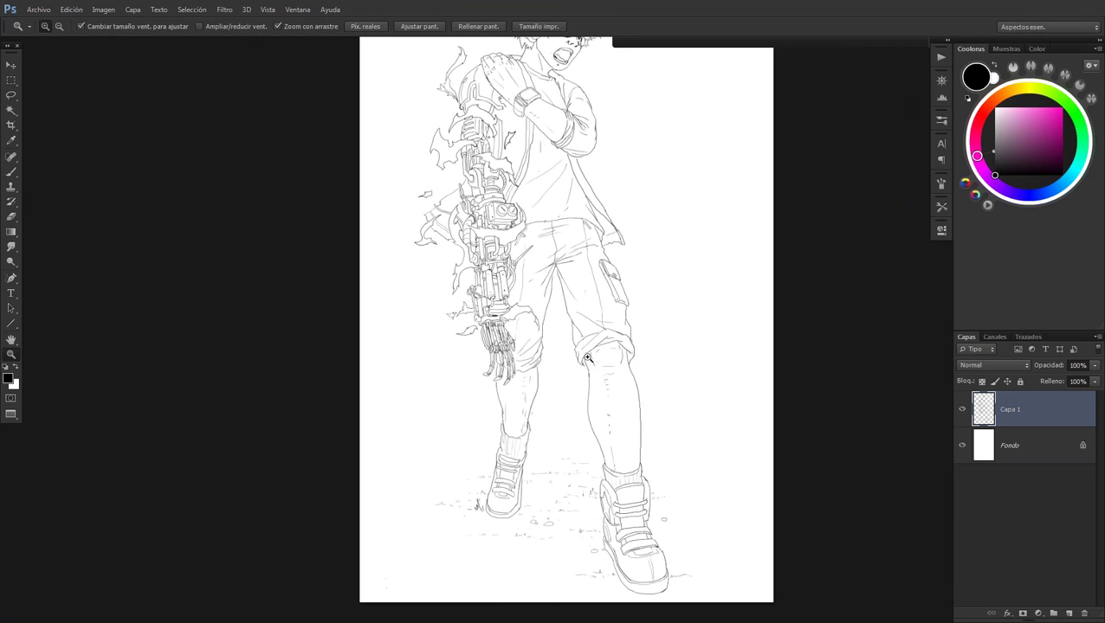
pyautogui.keyDown('alt'); pyautogui.click(602, 351); pyautogui.keyUp('alt')
pyautogui.keyDown('alt'); pyautogui.click(609, 342); pyautogui.keyUp('alt')
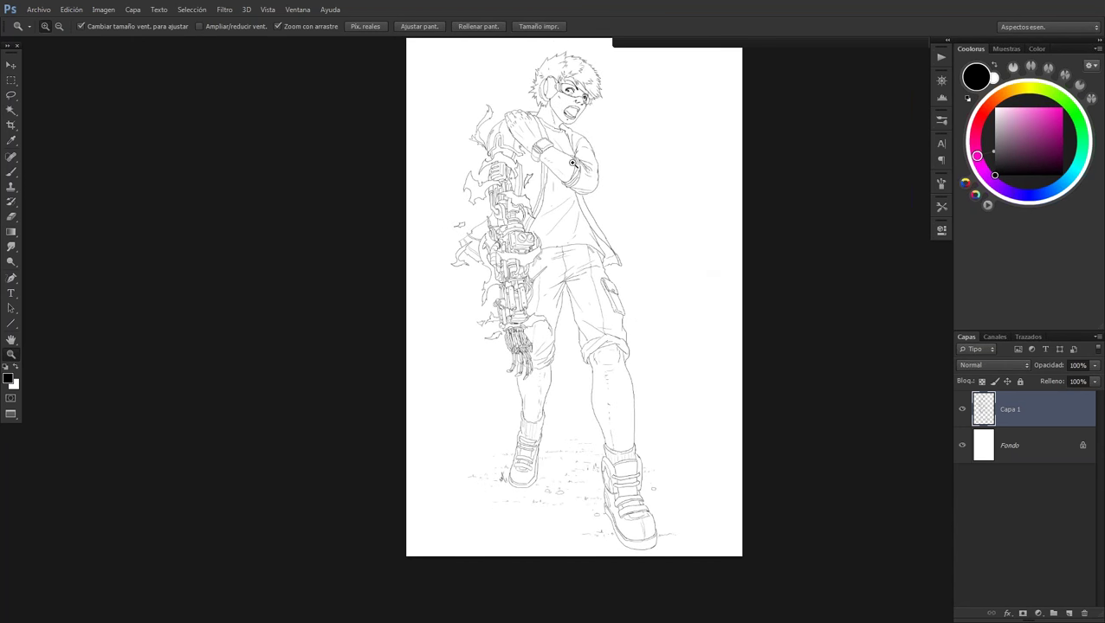
pyautogui.click(572, 142)
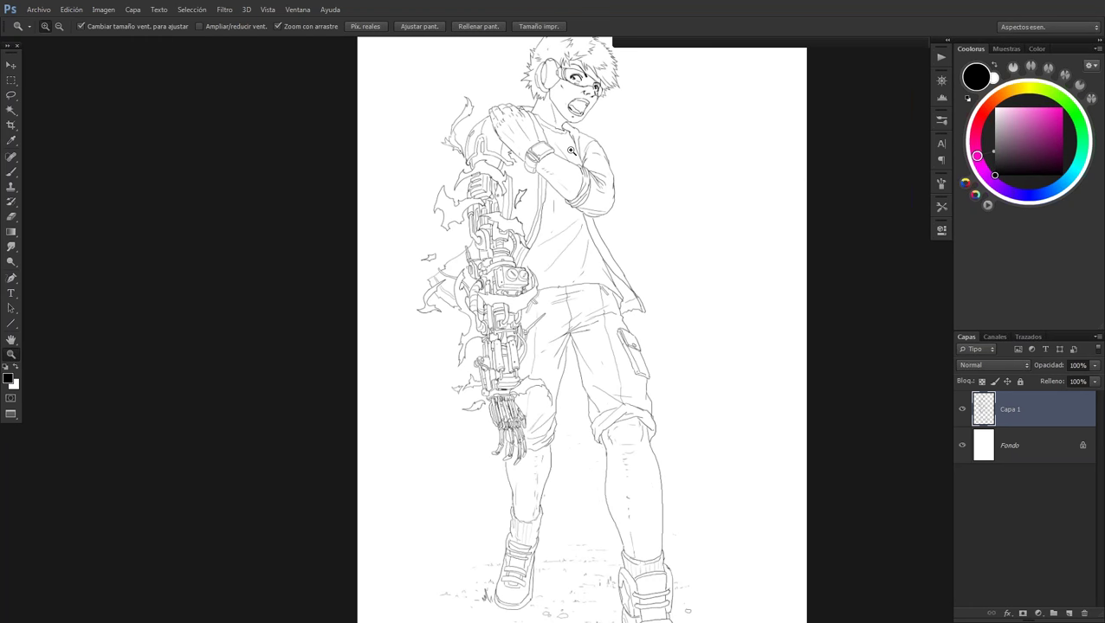
pyautogui.click(570, 151)
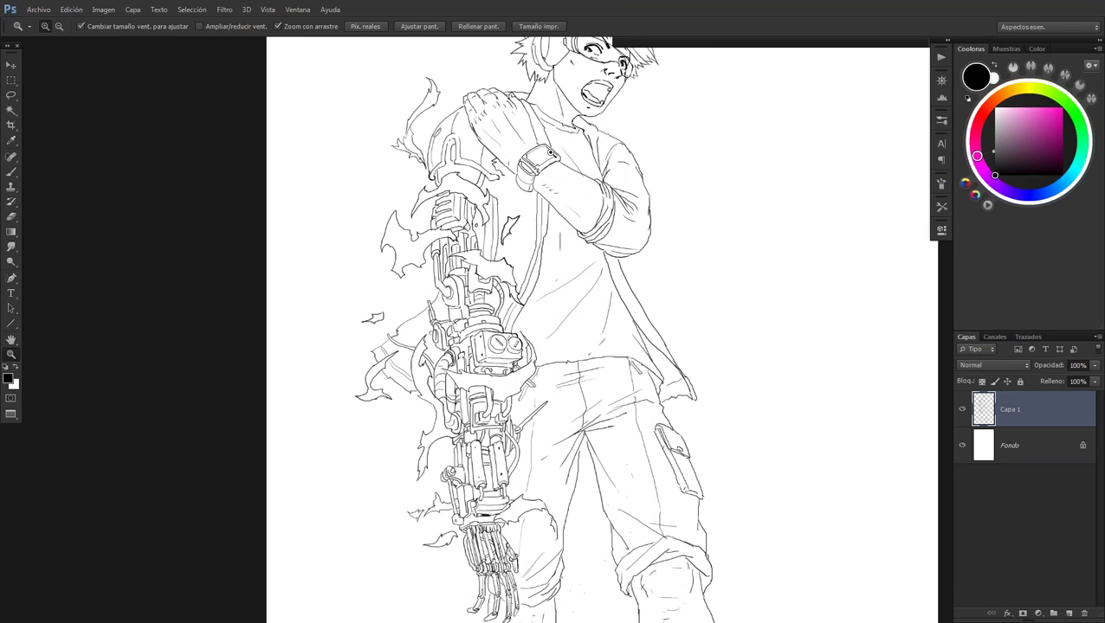
pyautogui.click(550, 152)
pyautogui.press('b')
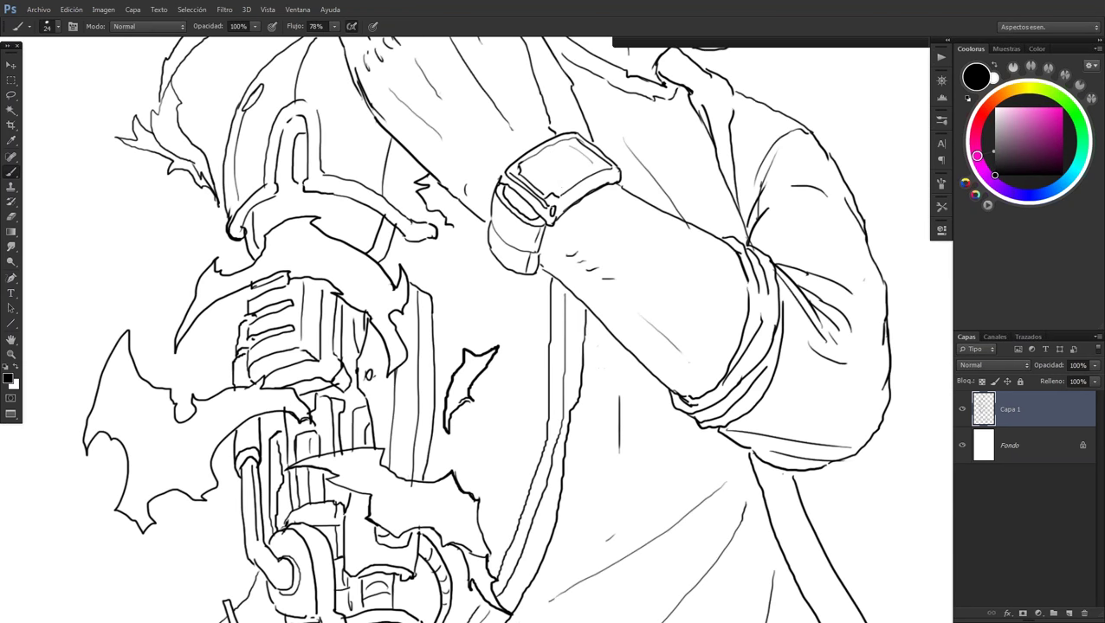
pyautogui.moveTo(521, 170); pyautogui.dragTo(566, 147)
pyautogui.moveTo(604, 174)
pyautogui.mouseDown()
pyautogui.moveTo(564, 200)
pyautogui.moveTo(607, 172)
pyautogui.mouseUp()
# Zoom out until the whole page fits, briefly duplicating the layer and undoing it
pyautogui.press('z')
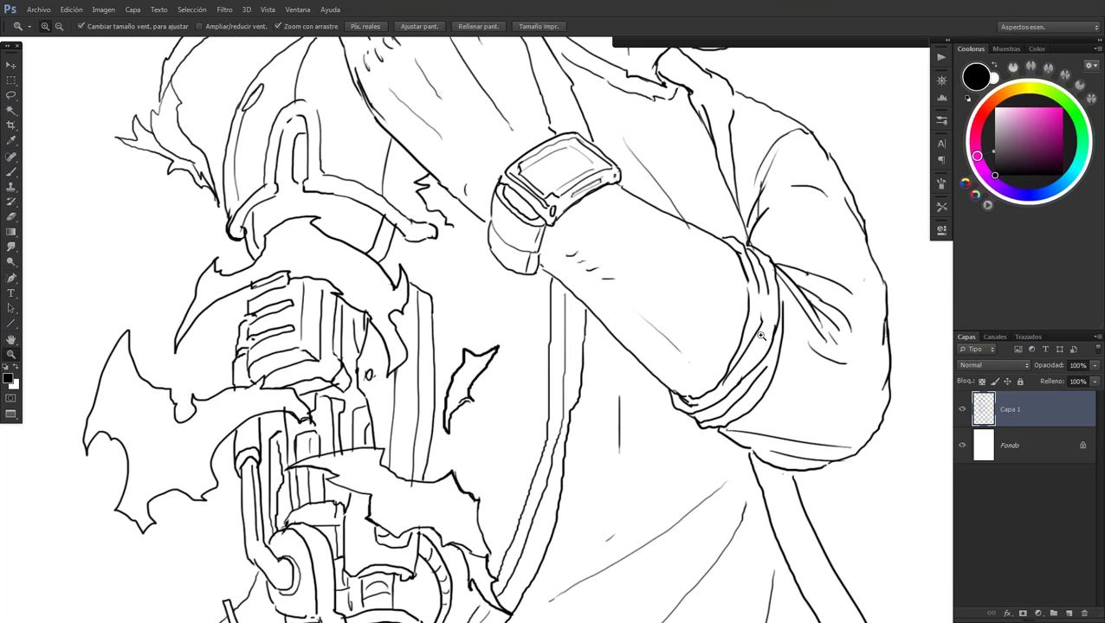
pyautogui.moveTo(760, 335); pyautogui.dragTo(719, 342)
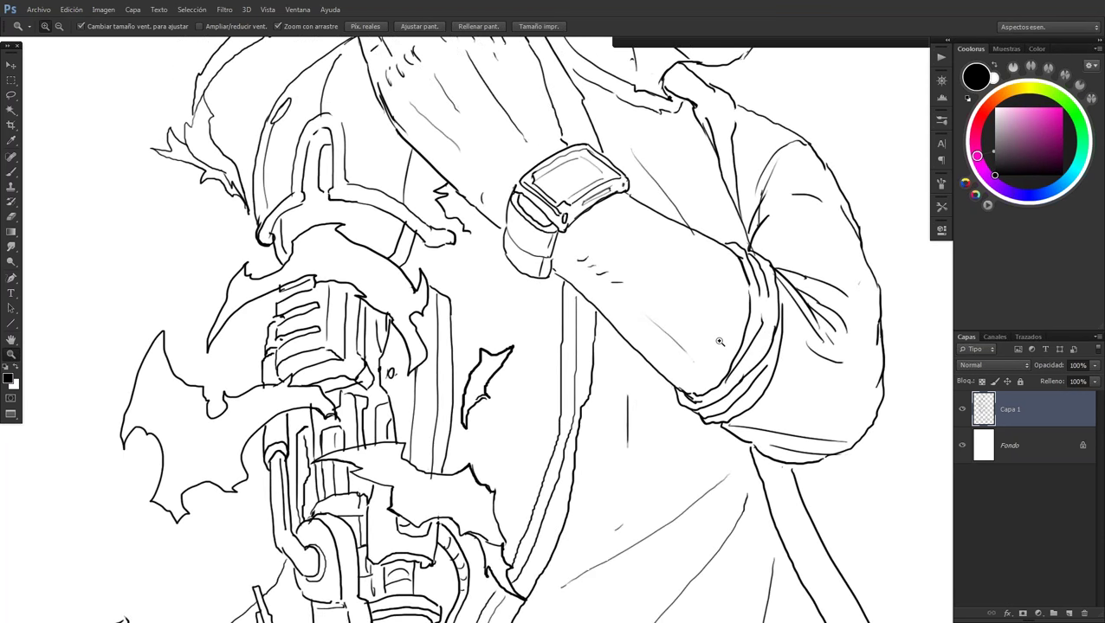
pyautogui.hotkey('ctrl', '0')
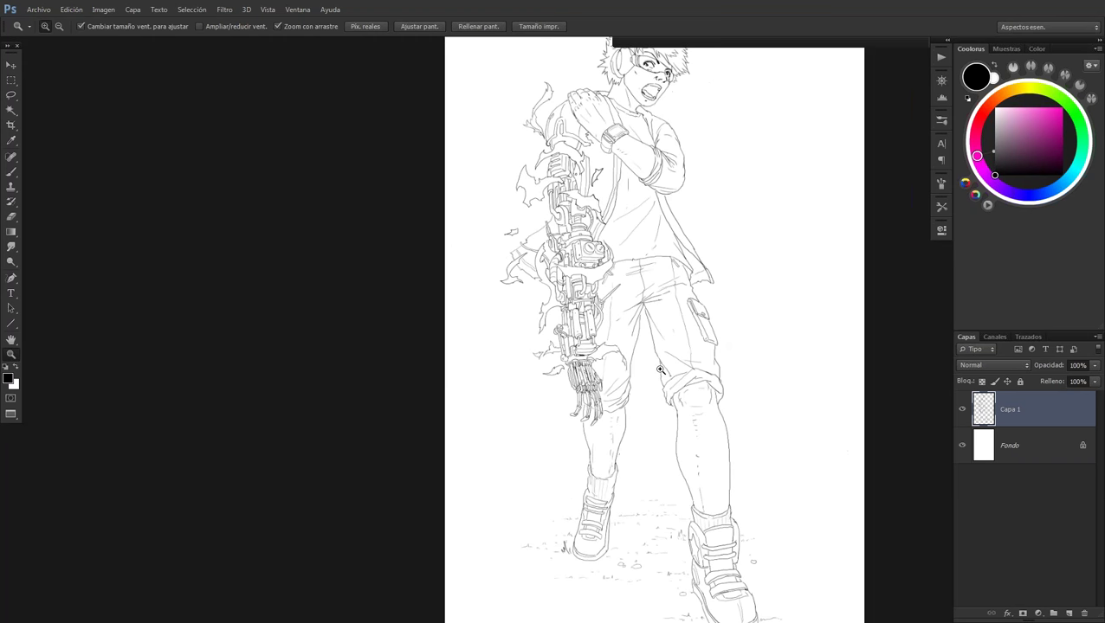
pyautogui.moveTo(660, 369); pyautogui.dragTo(636, 372)
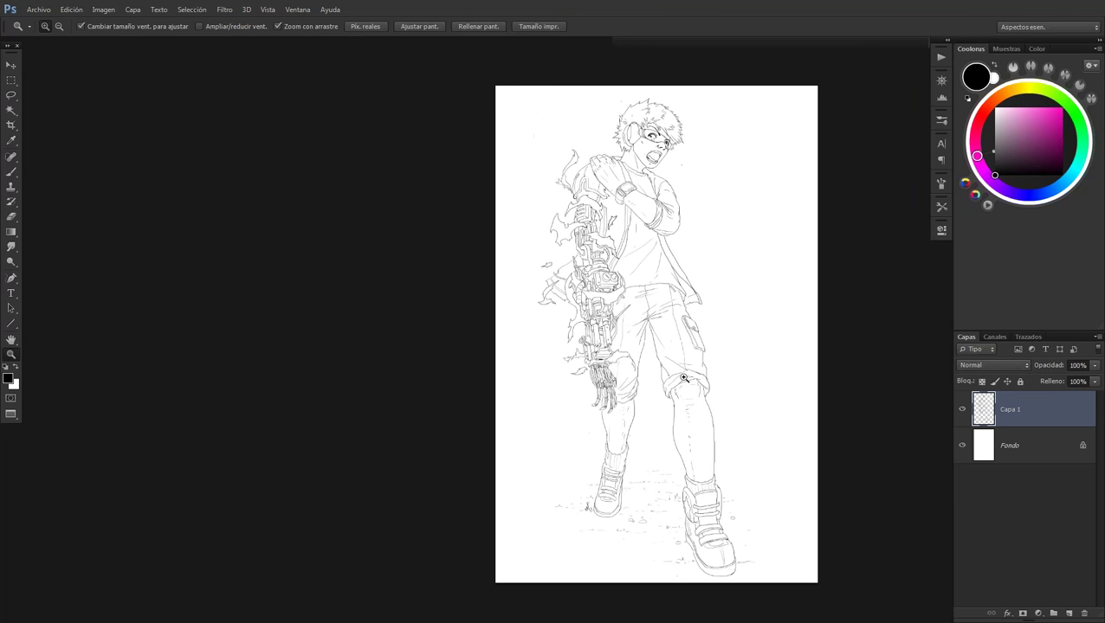
pyautogui.moveTo(705, 397); pyautogui.dragTo(673, 406)
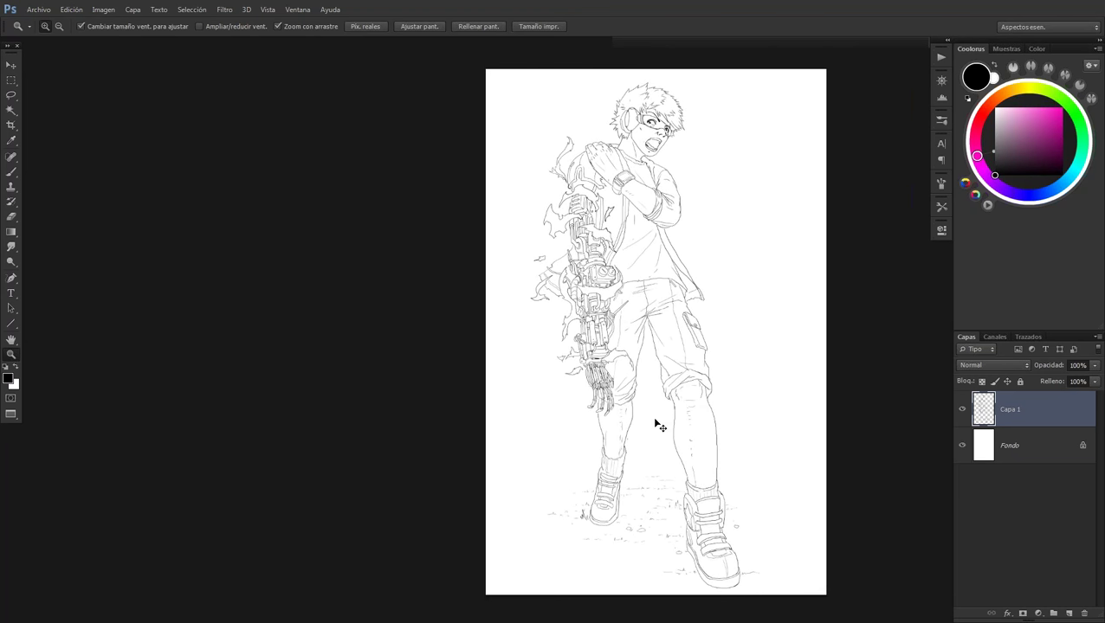
pyautogui.hotkey('ctrl', 'j')
pyautogui.hotkey('ctrl', 'z')
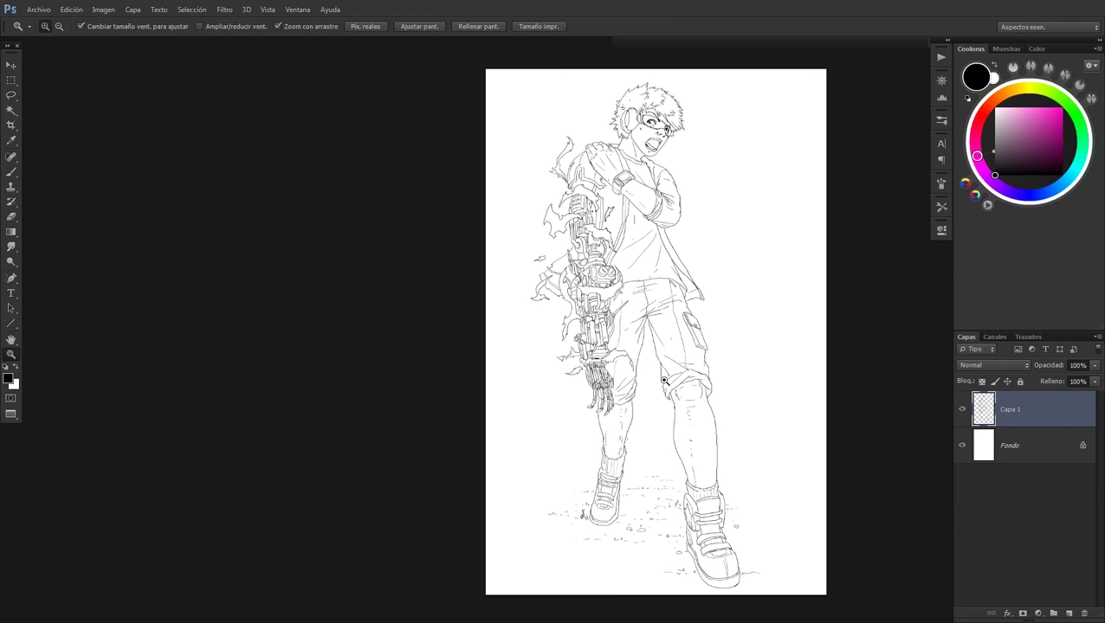
pyautogui.moveTo(664, 381)
pyautogui.mouseDown()
pyautogui.moveTo(658, 394)
pyautogui.moveTo(628, 392)
pyautogui.mouseUp()
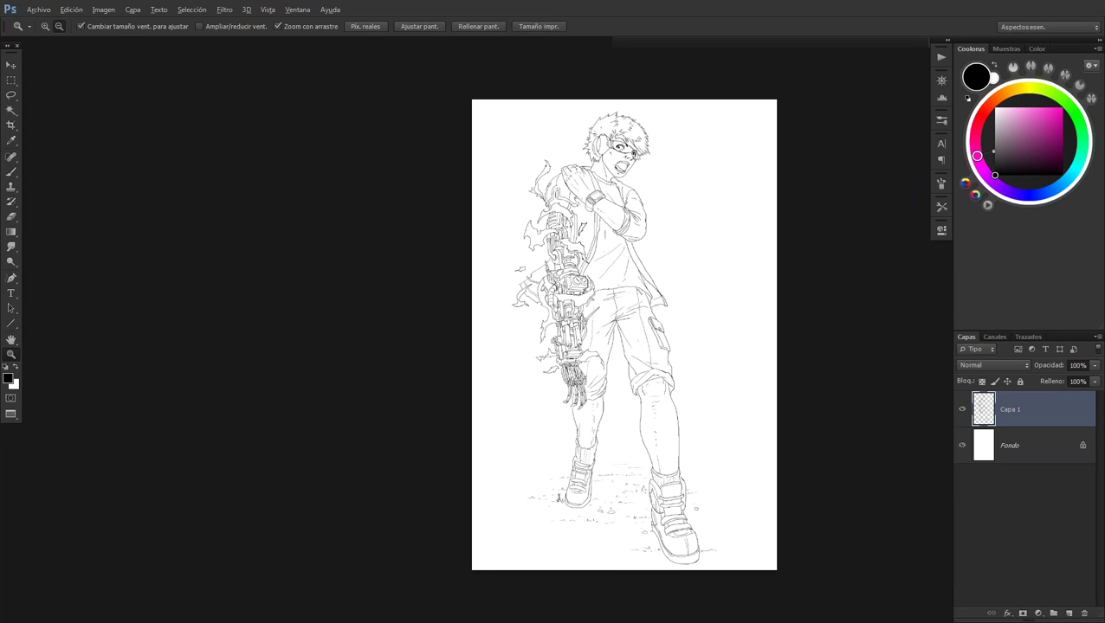
# View the drawing full-screen, select the Fondo layer, and return to the normal window
pyautogui.press('f')
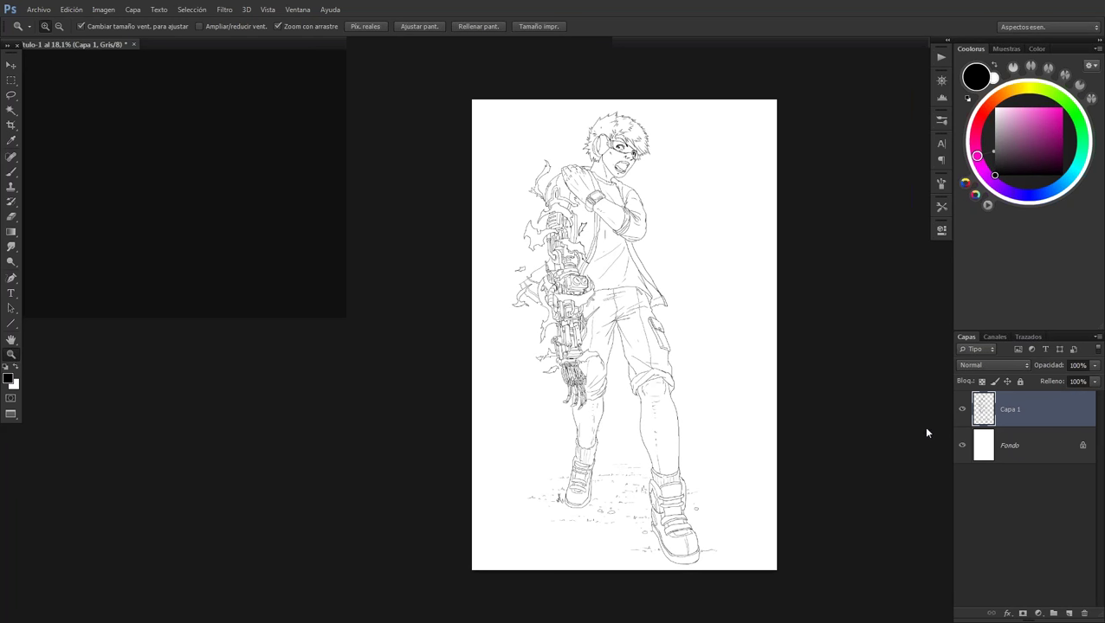
pyautogui.click(1010, 446)
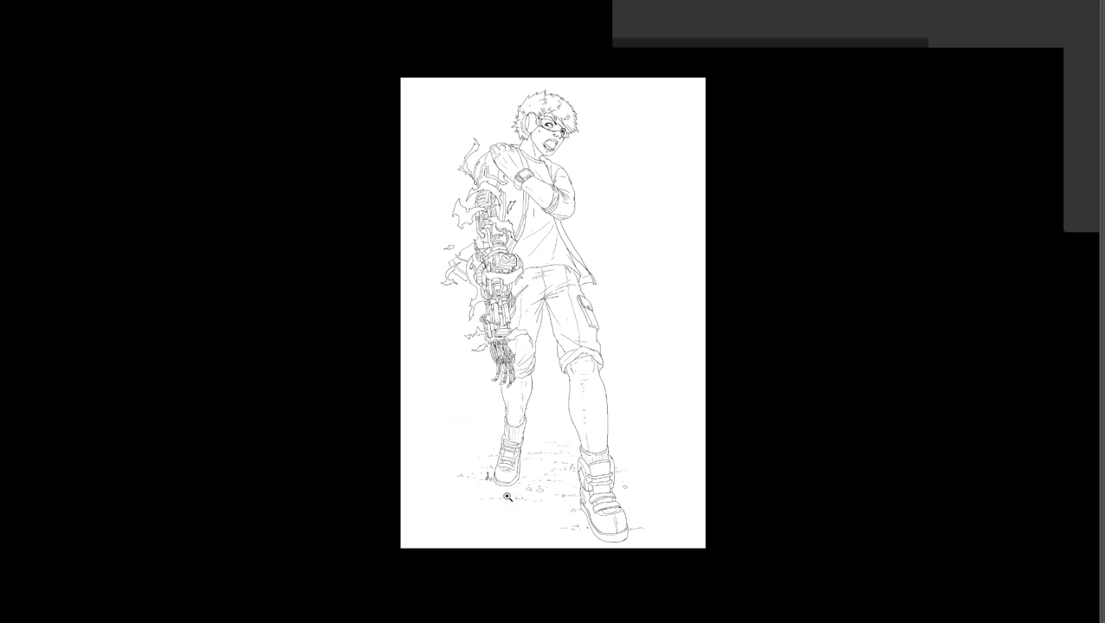
pyautogui.click(257, 612)
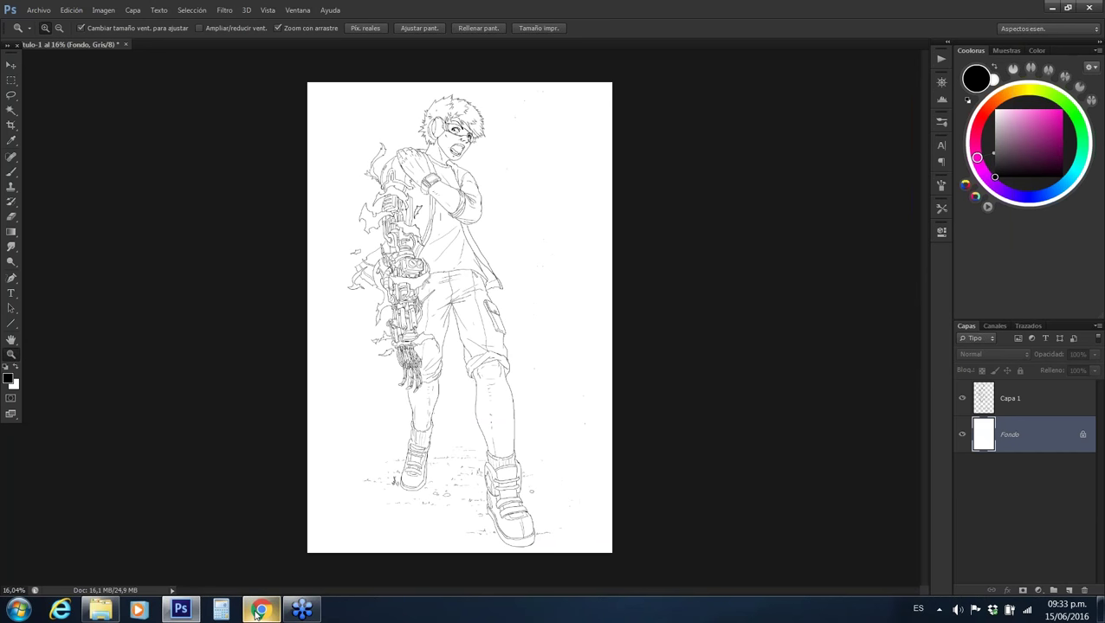
# Create a new layer Capa 2 above Capa 1 and hide the Capa 1 drawing
pyautogui.click(1017, 412)
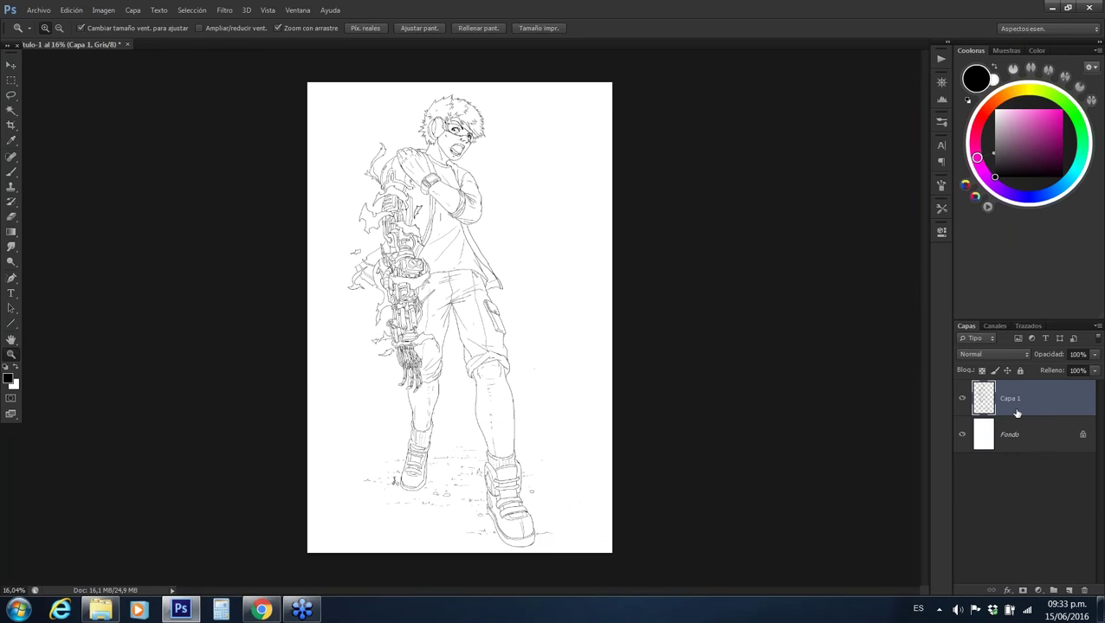
pyautogui.hotkey('ctrl', 'shift', 'n')
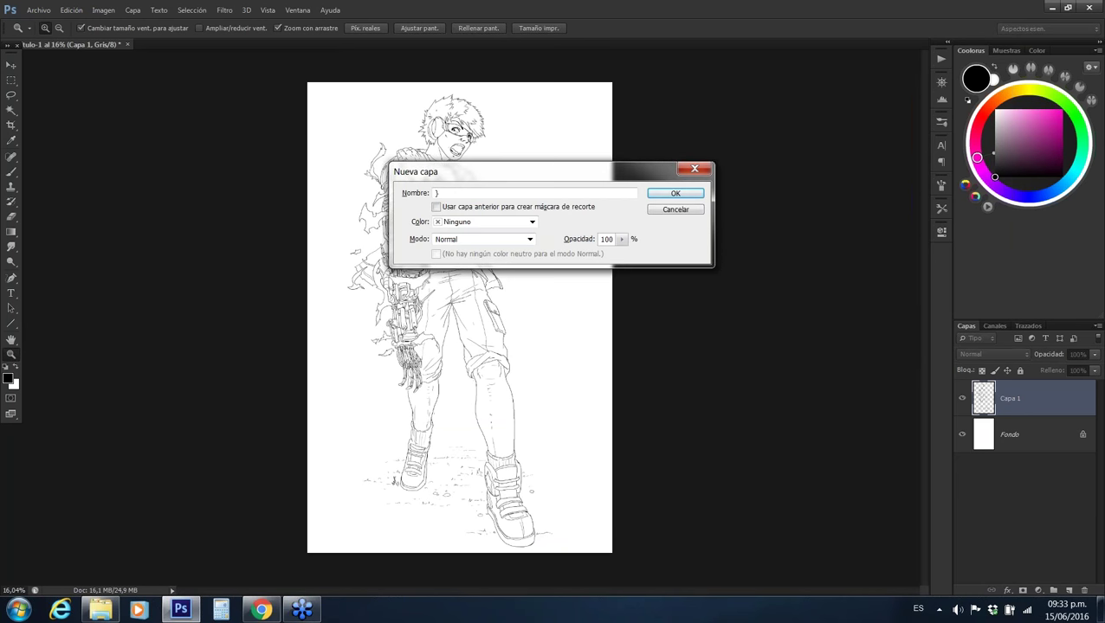
pyautogui.press('Escape')
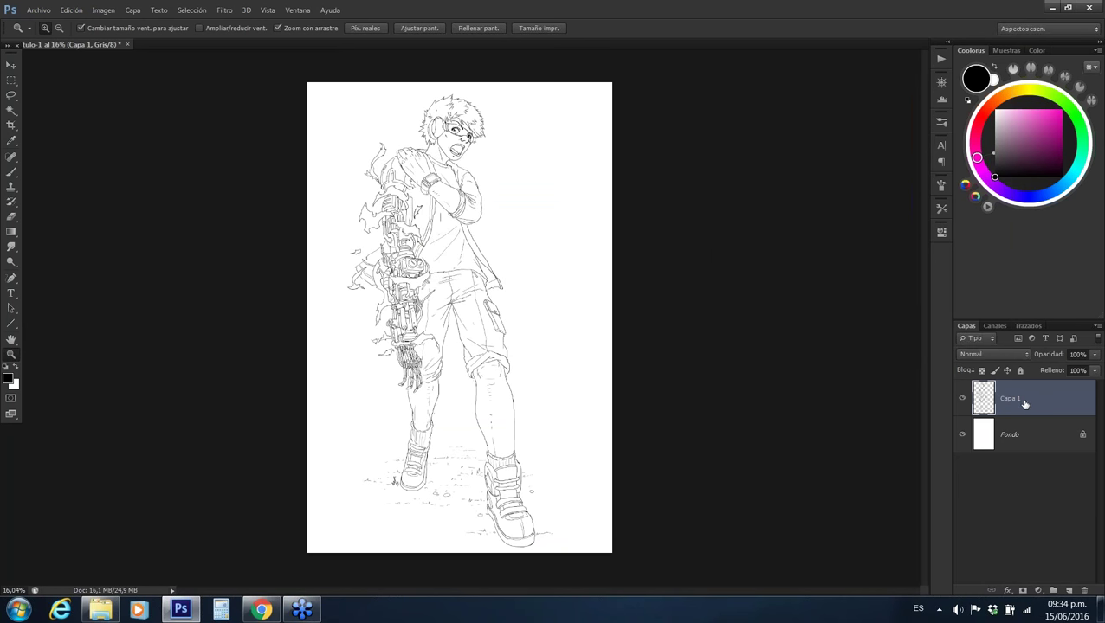
pyautogui.hotkey('ctrl', 'shift', 'n')
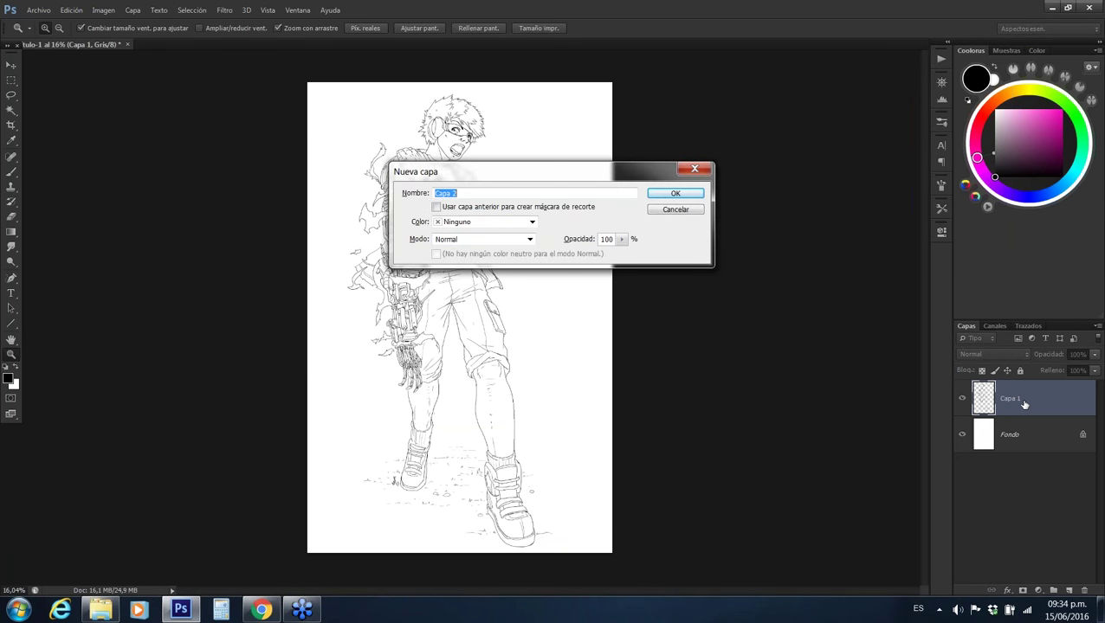
pyautogui.press('Return')
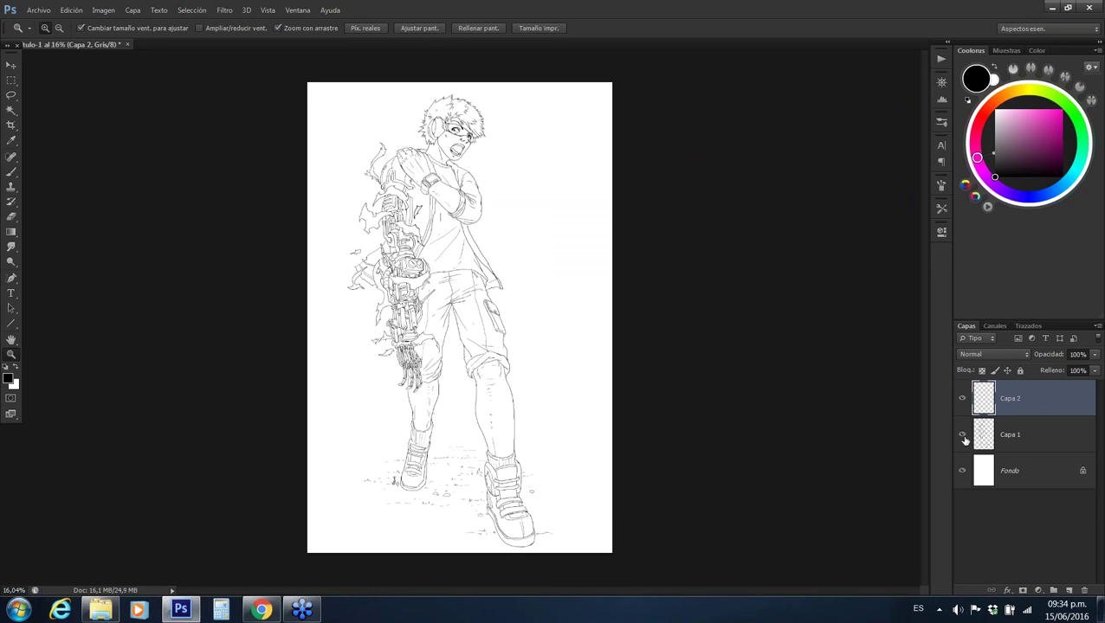
pyautogui.click(962, 436)
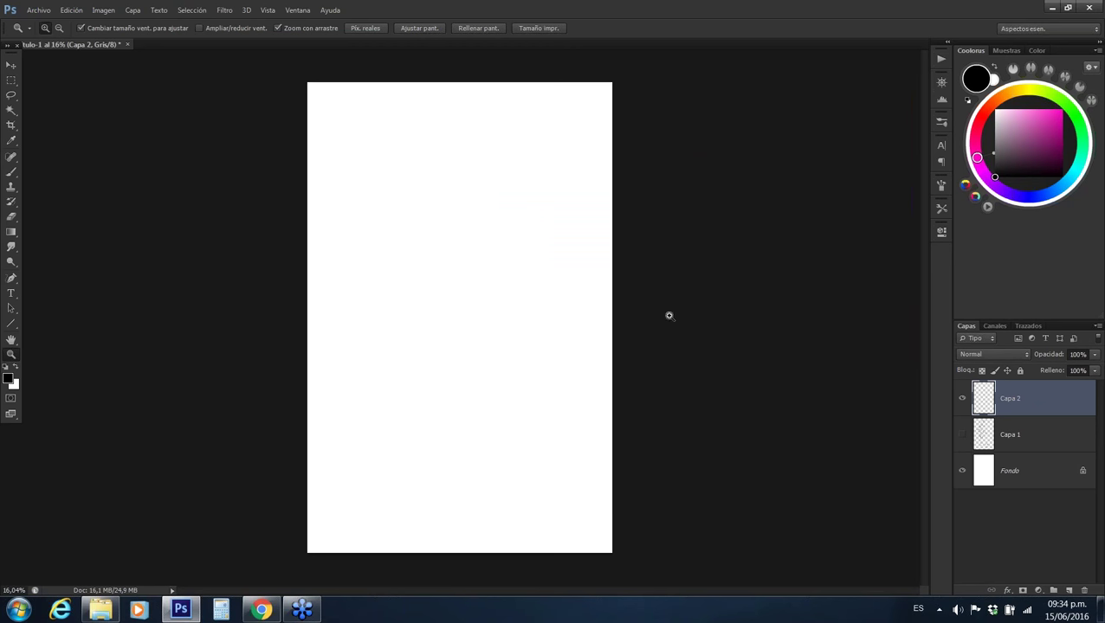
# Select the Fondo layer and choose Imagen > Modo > Color RGB
pyautogui.click(1006, 476)
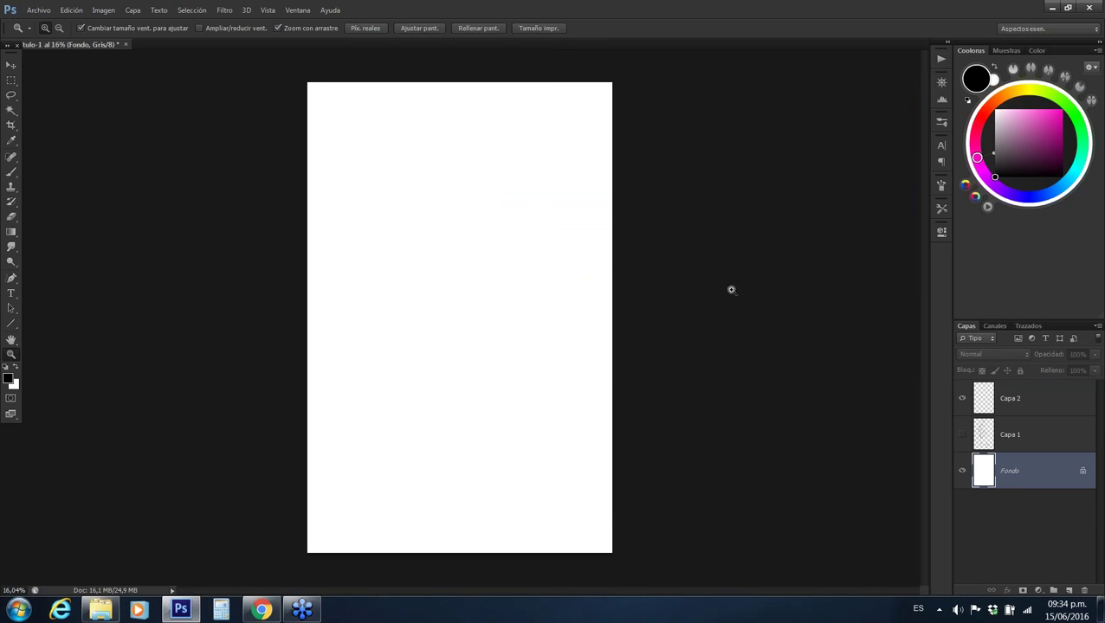
pyautogui.click(102, 10)
pyautogui.click(336, 78)
# Convert to RGB without flattening, then lower Fondo's Luminosidad to about -48 in Tono/saturación
pyautogui.click(604, 245)
pyautogui.hotkey('ctrl', 'u')
pyautogui.moveTo(890, 362); pyautogui.dragTo(862, 365)
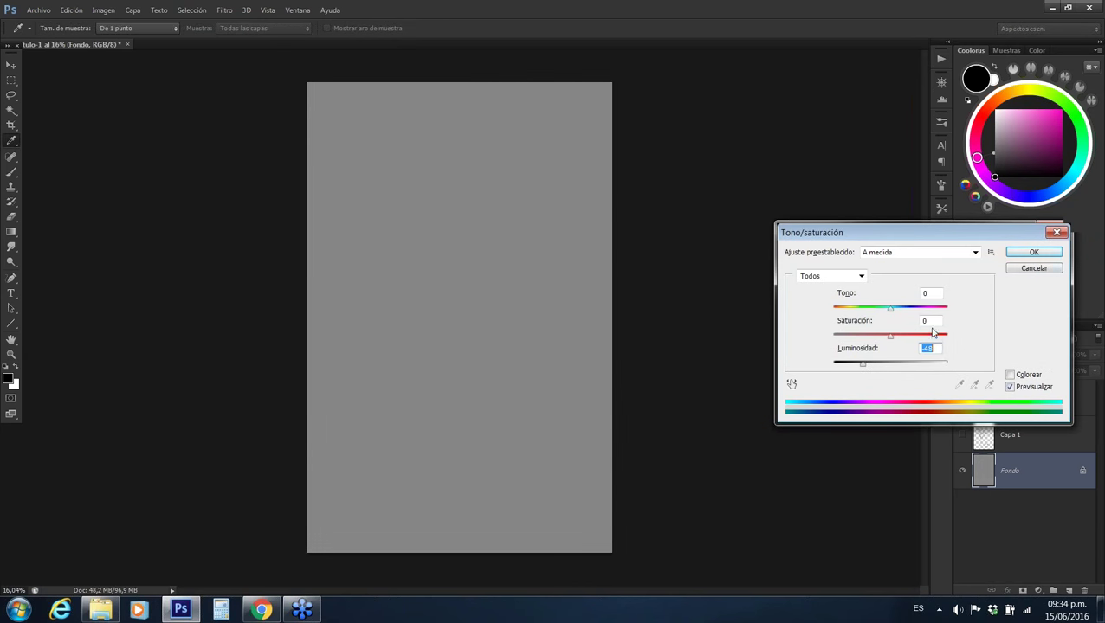
pyautogui.click(1035, 252)
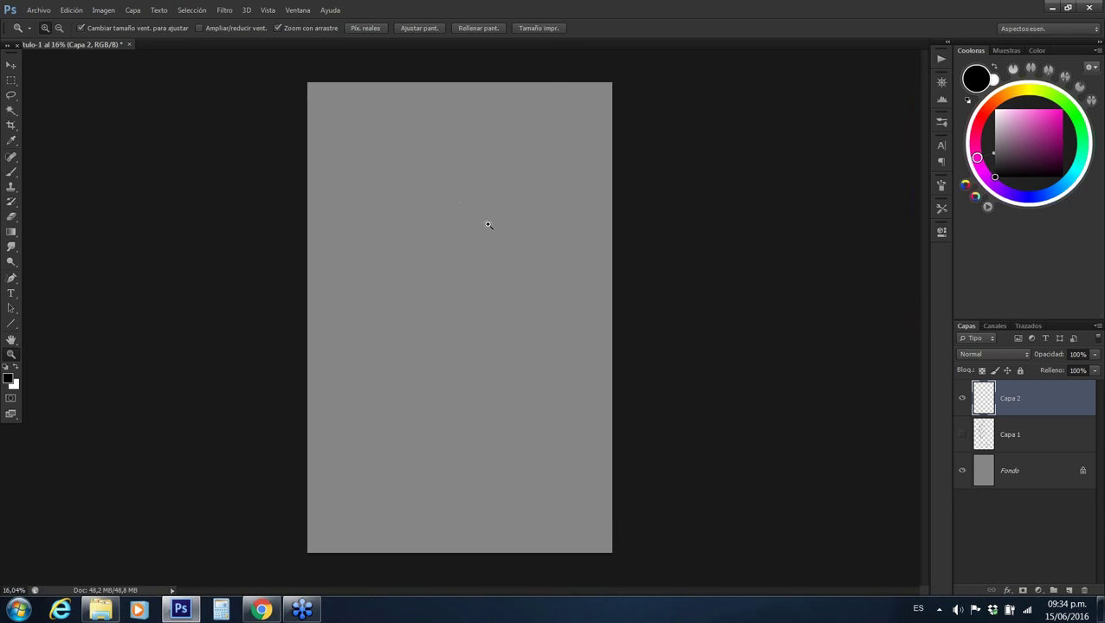
# Select the Brush and pick a large preset near 77 px from the canvas presets
pyautogui.scroll(3, 489, 225)
pyautogui.press('b')
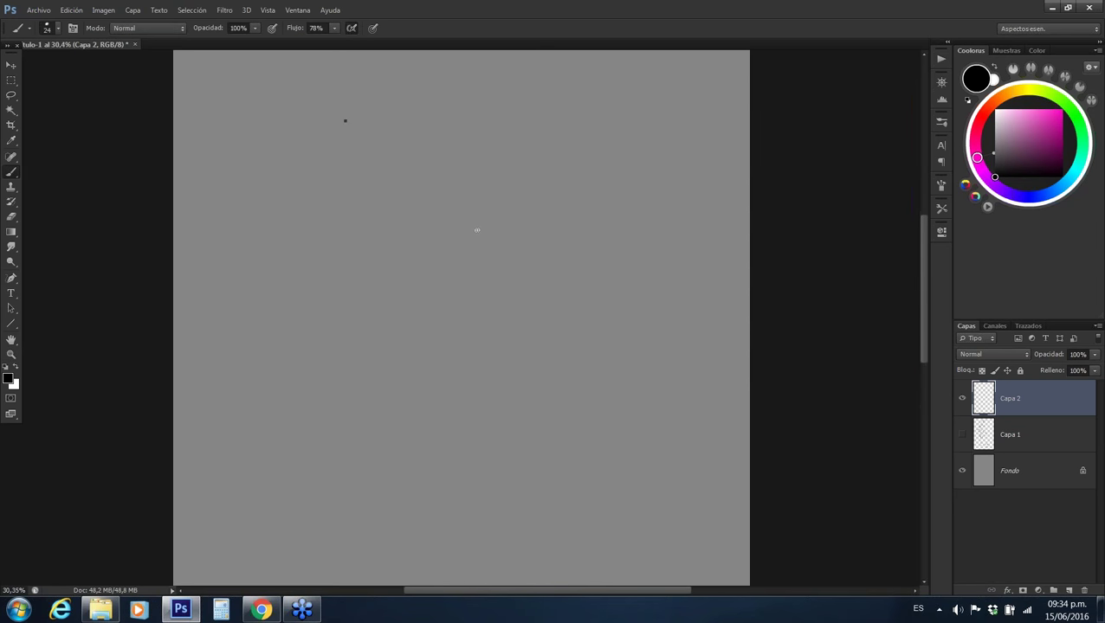
pyautogui.rightClick(344, 120)
pyautogui.click(420, 238)
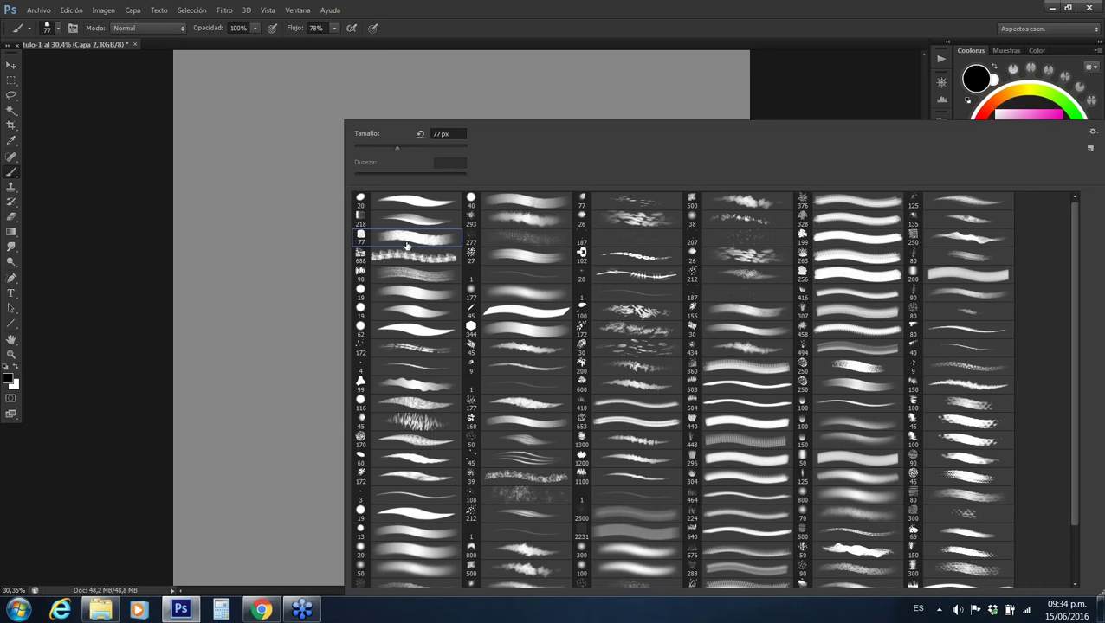
pyautogui.doubleClick(410, 246)
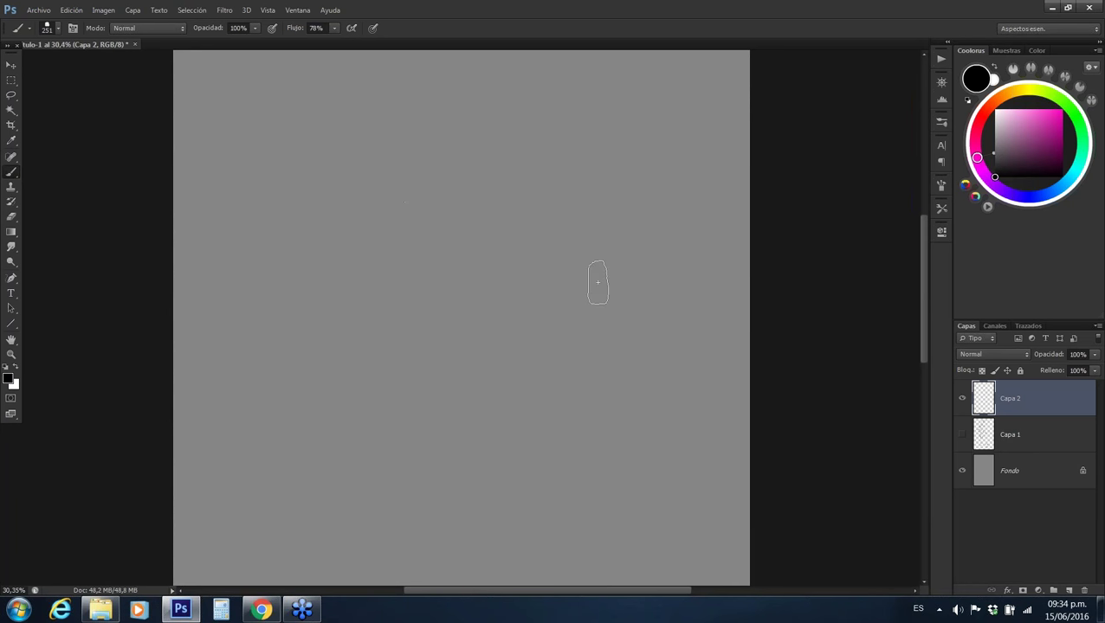
# Choose a slightly lightened muted beige skin tone and set the brush size to 188
pyautogui.click(1008, 95)
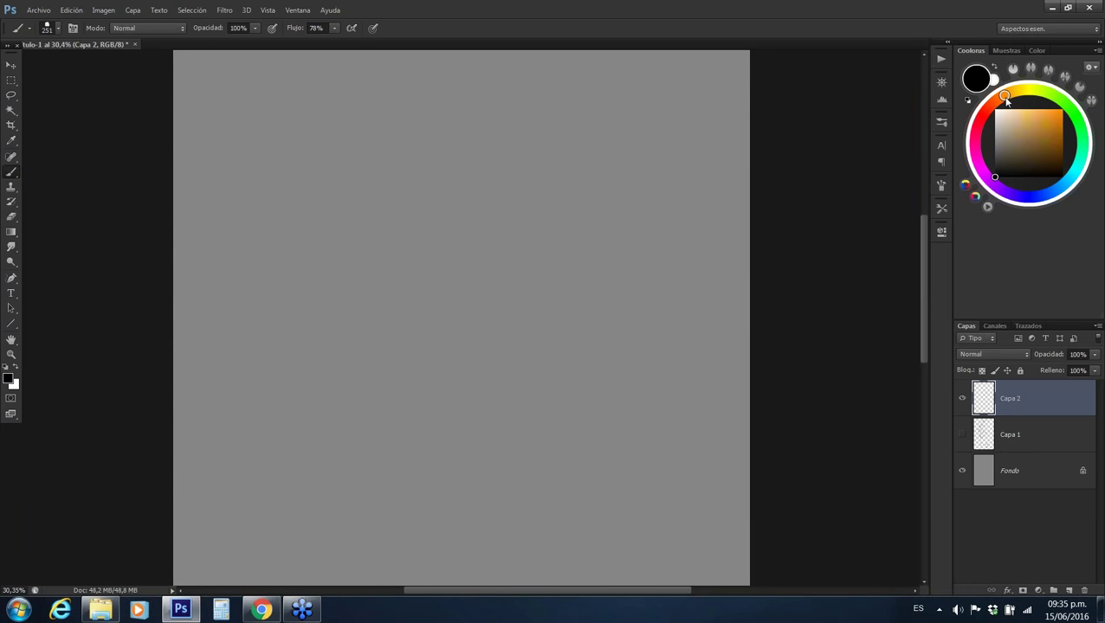
pyautogui.moveTo(1006, 123); pyautogui.dragTo(1008, 141)
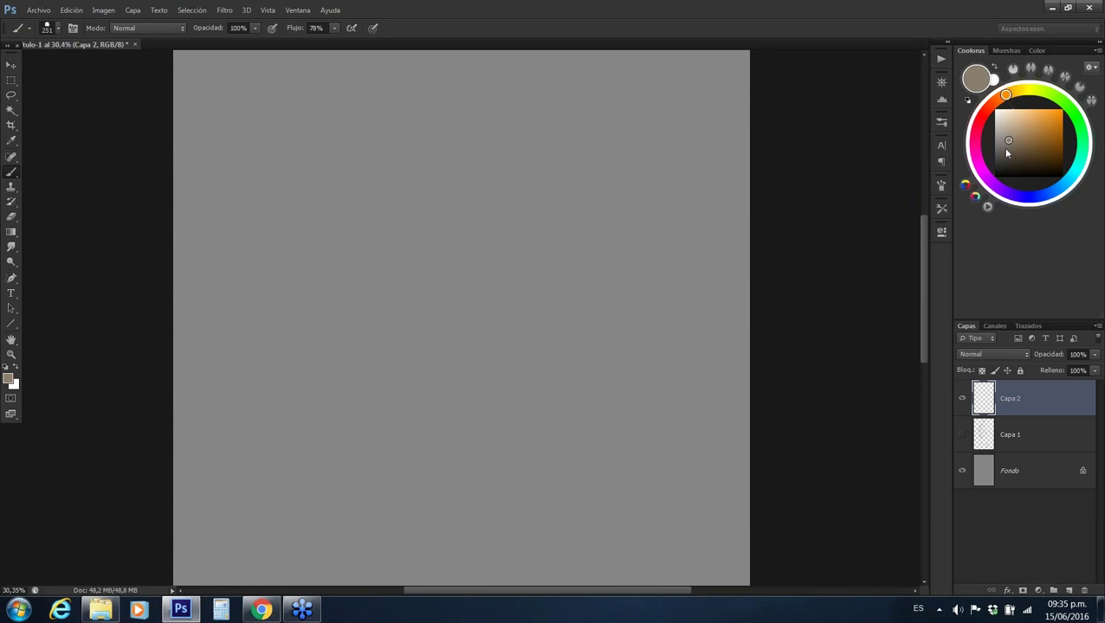
pyautogui.moveTo(1005, 145); pyautogui.dragTo(1005, 131)
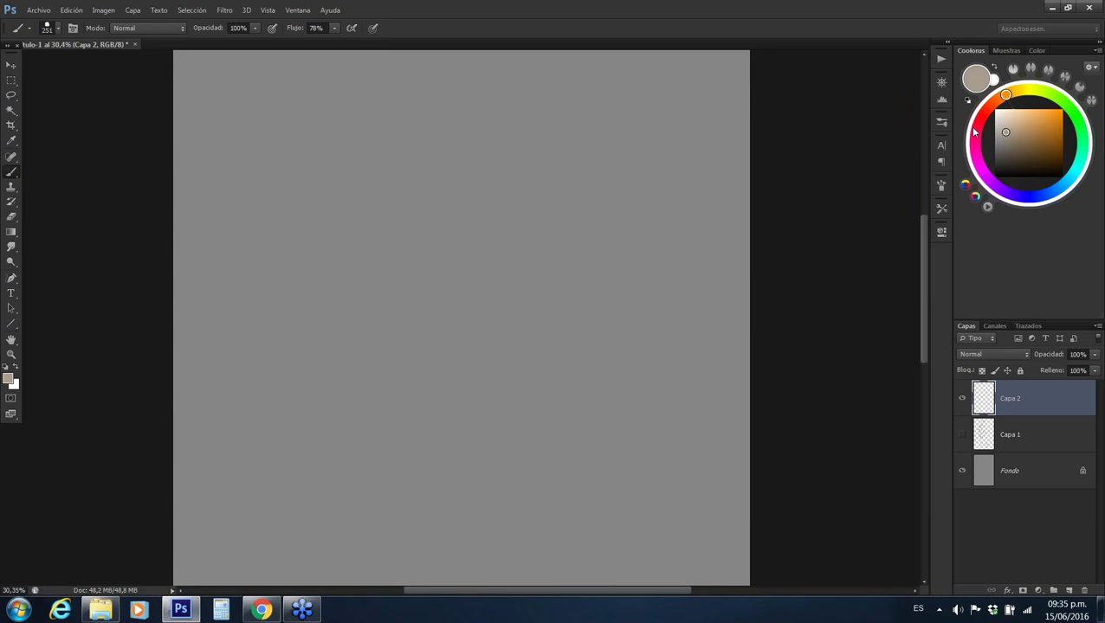
pyautogui.keyDown('alt'); pyautogui.rightClick(459, 212); pyautogui.keyUp('alt')
# Block in the beige face shape and dab lighter skin patches across it
pyautogui.moveTo(477, 192)
pyautogui.mouseDown()
pyautogui.moveTo(410, 244)
pyautogui.moveTo(395, 286)
pyautogui.moveTo(439, 301)
pyautogui.moveTo(431, 365)
pyautogui.moveTo(505, 303)
pyautogui.moveTo(467, 271)
pyautogui.moveTo(500, 230)
pyautogui.moveTo(502, 346)
pyautogui.moveTo(366, 259)
pyautogui.moveTo(442, 173)
pyautogui.moveTo(511, 216)
pyautogui.moveTo(471, 186)
pyautogui.moveTo(355, 217)
pyautogui.moveTo(362, 283)
pyautogui.mouseUp()
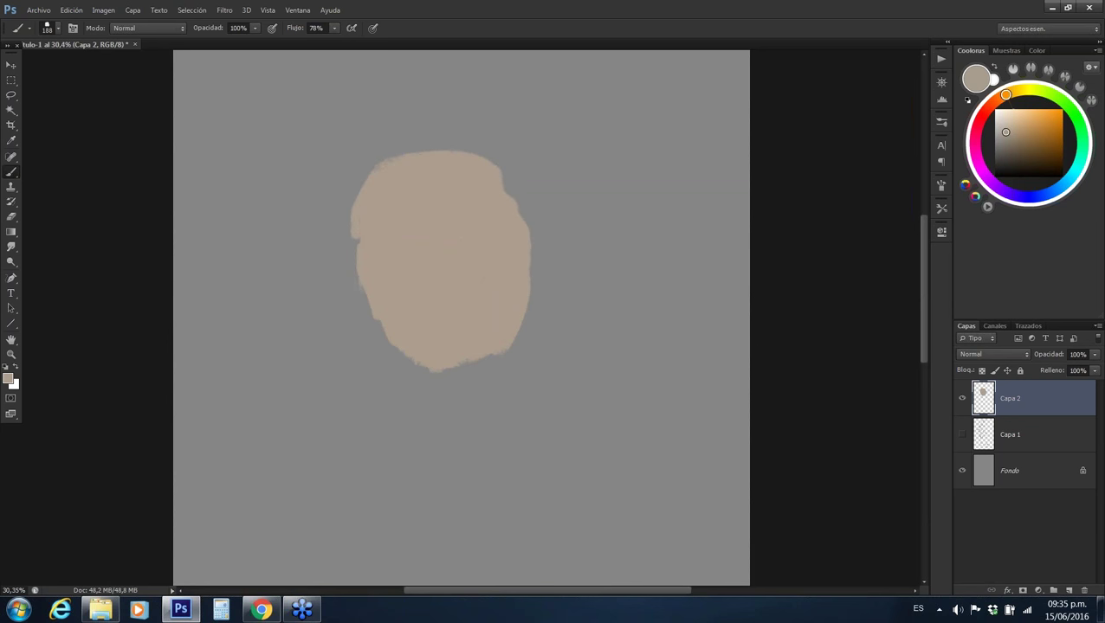
pyautogui.moveTo(372, 328); pyautogui.dragTo(396, 331)
pyautogui.keyDown('alt'); pyautogui.keyDown('shift'); pyautogui.rightClick(397, 331); pyautogui.keyUp('shift'); pyautogui.keyUp('alt')
pyautogui.keyDown('alt'); pyautogui.rightClick(395, 312); pyautogui.keyUp('alt')
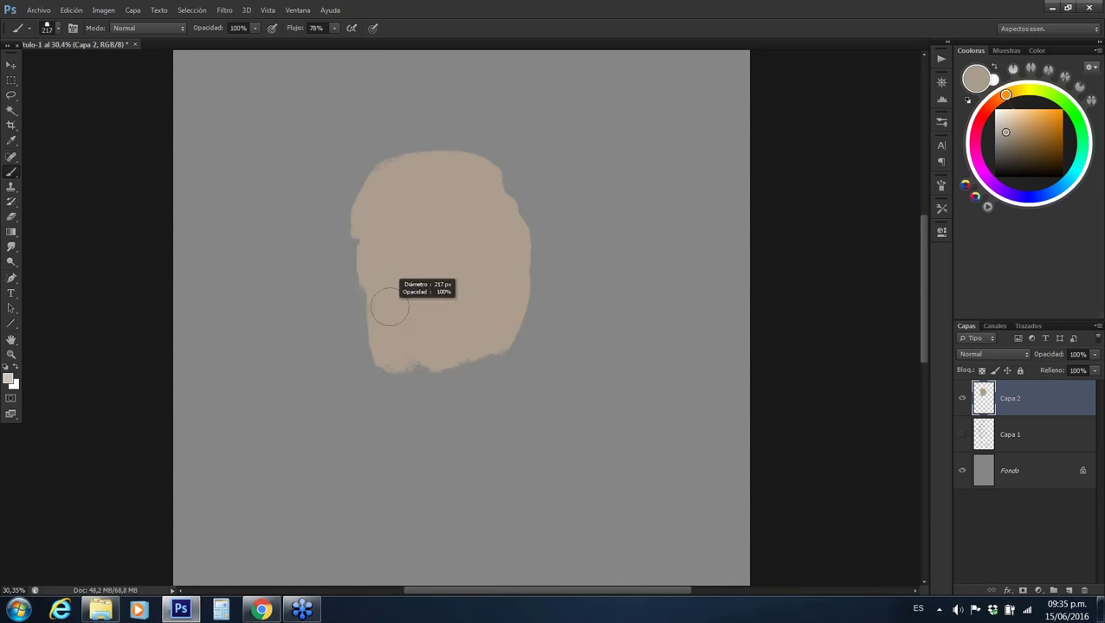
pyautogui.moveTo(407, 173)
pyautogui.mouseDown()
pyautogui.moveTo(485, 198)
pyautogui.moveTo(466, 230)
pyautogui.moveTo(481, 229)
pyautogui.moveTo(477, 258)
pyautogui.moveTo(438, 264)
pyautogui.moveTo(424, 286)
pyautogui.mouseUp()
pyautogui.keyDown('alt'); pyautogui.rightClick(431, 254); pyautogui.keyUp('alt')
pyautogui.moveTo(375, 257); pyautogui.dragTo(446, 295)
pyautogui.moveTo(502, 260)
pyautogui.mouseDown()
pyautogui.moveTo(503, 286)
pyautogui.moveTo(515, 268)
pyautogui.mouseUp()
pyautogui.keyDown('alt'); pyautogui.click(471, 205); pyautogui.keyUp('alt')
pyautogui.click(495, 184)
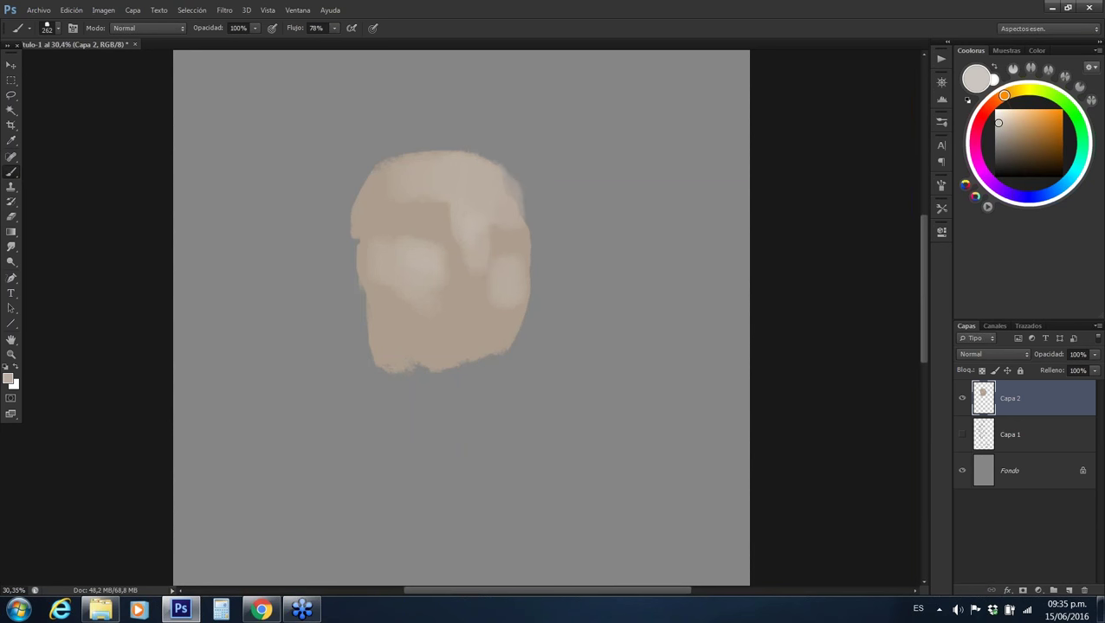
# Shade beside the nose in reddish-brown and paint a dark brow stroke across the forehead
pyautogui.keyDown('alt'); pyautogui.rightClick(455, 279); pyautogui.keyUp('alt')
pyautogui.keyDown('alt'); pyautogui.keyDown('shift'); pyautogui.rightClick(471, 285); pyautogui.keyUp('shift'); pyautogui.keyUp('alt')
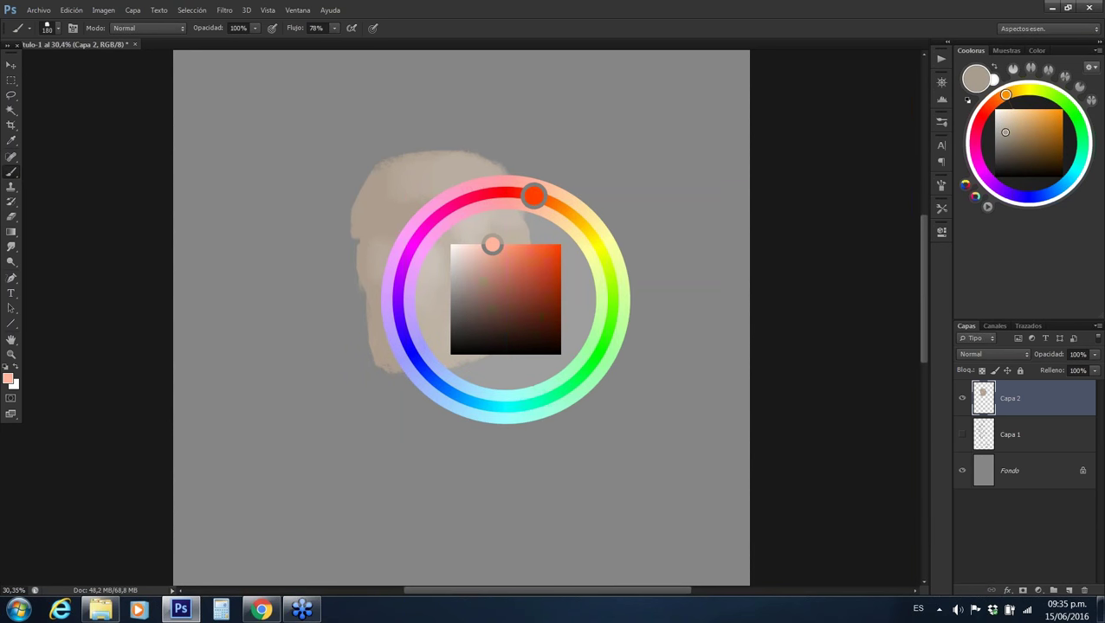
pyautogui.moveTo(476, 279); pyautogui.dragTo(449, 275)
pyautogui.keyDown('alt'); pyautogui.click(446, 268); pyautogui.keyUp('alt')
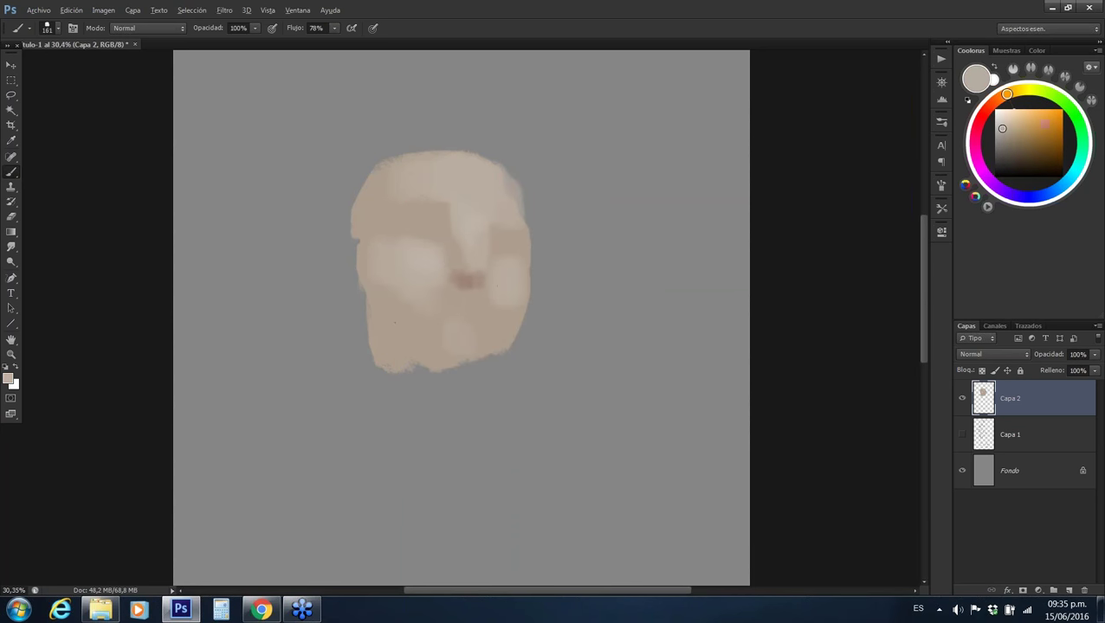
pyautogui.keyDown('alt'); pyautogui.click(472, 279); pyautogui.keyUp('alt')
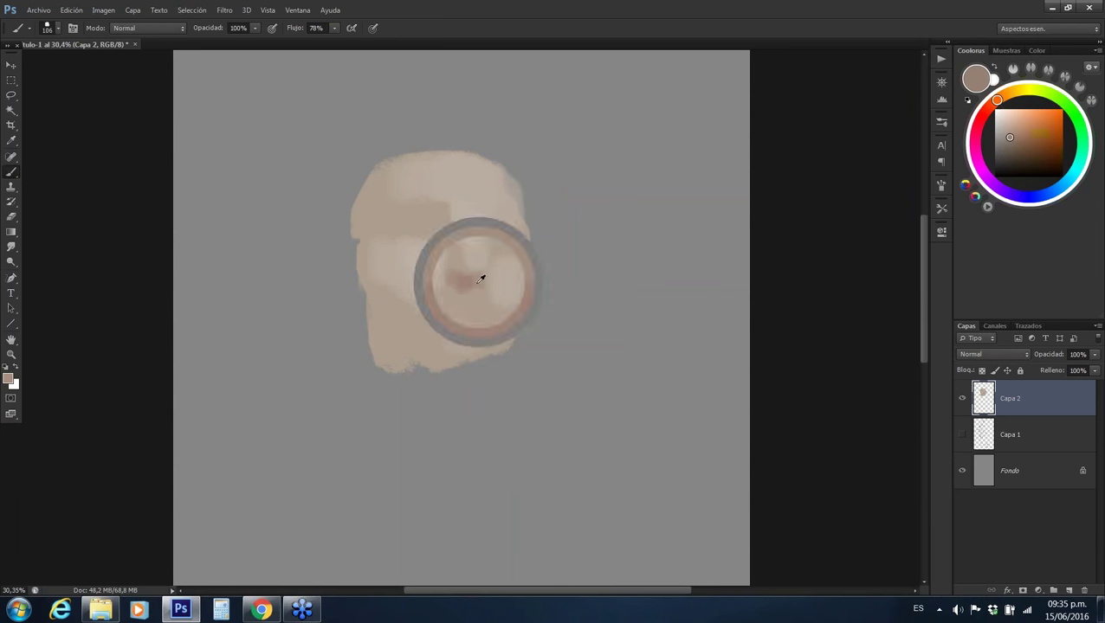
pyautogui.keyDown('alt'); pyautogui.click(461, 282); pyautogui.keyUp('alt')
pyautogui.click(452, 207)
pyautogui.moveTo(450, 206); pyautogui.dragTo(384, 198)
# Shade around the left eye socket with a muted beige from the colour wheel
pyautogui.keyDown('alt'); pyautogui.click(449, 214); pyautogui.keyUp('alt')
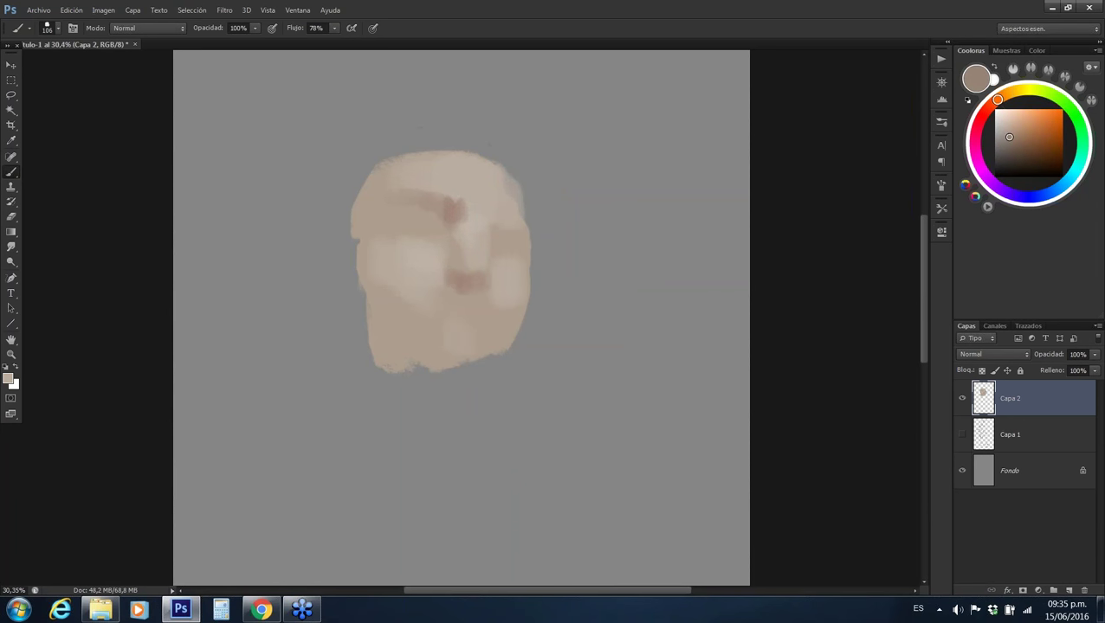
pyautogui.keyDown('alt'); pyautogui.click(459, 209); pyautogui.keyUp('alt')
pyautogui.keyDown('alt'); pyautogui.click(493, 208); pyautogui.keyUp('alt')
pyautogui.keyDown('alt'); pyautogui.click(490, 218); pyautogui.keyUp('alt')
pyautogui.keyDown('alt'); pyautogui.keyDown('shift'); pyautogui.rightClick(496, 234); pyautogui.keyUp('shift'); pyautogui.keyUp('alt')
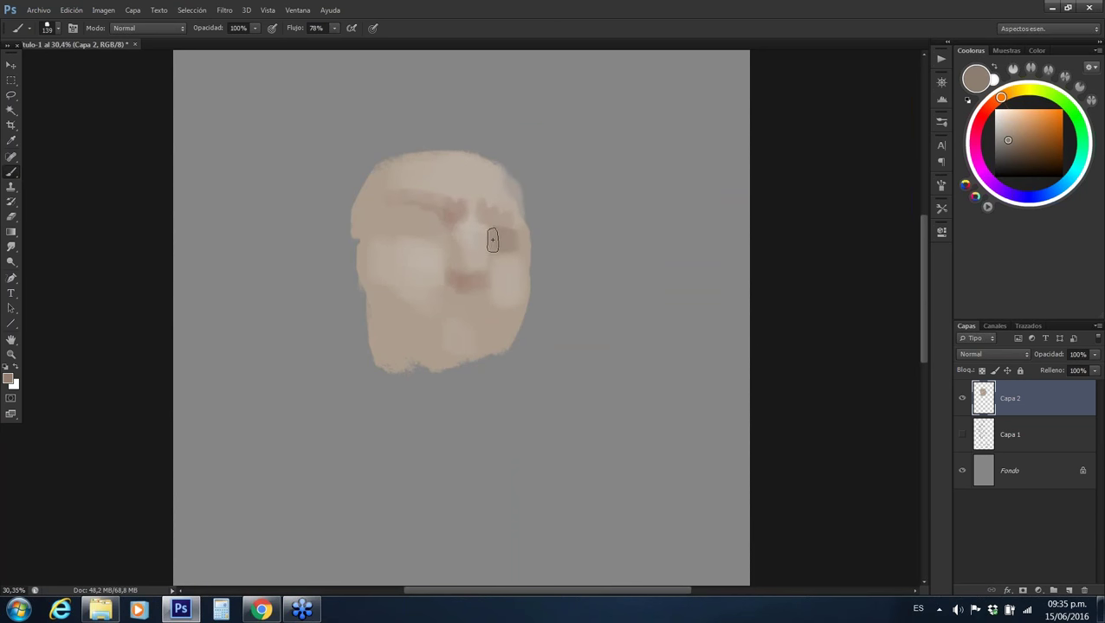
pyautogui.keyDown('alt'); pyautogui.click(488, 236); pyautogui.keyUp('alt')
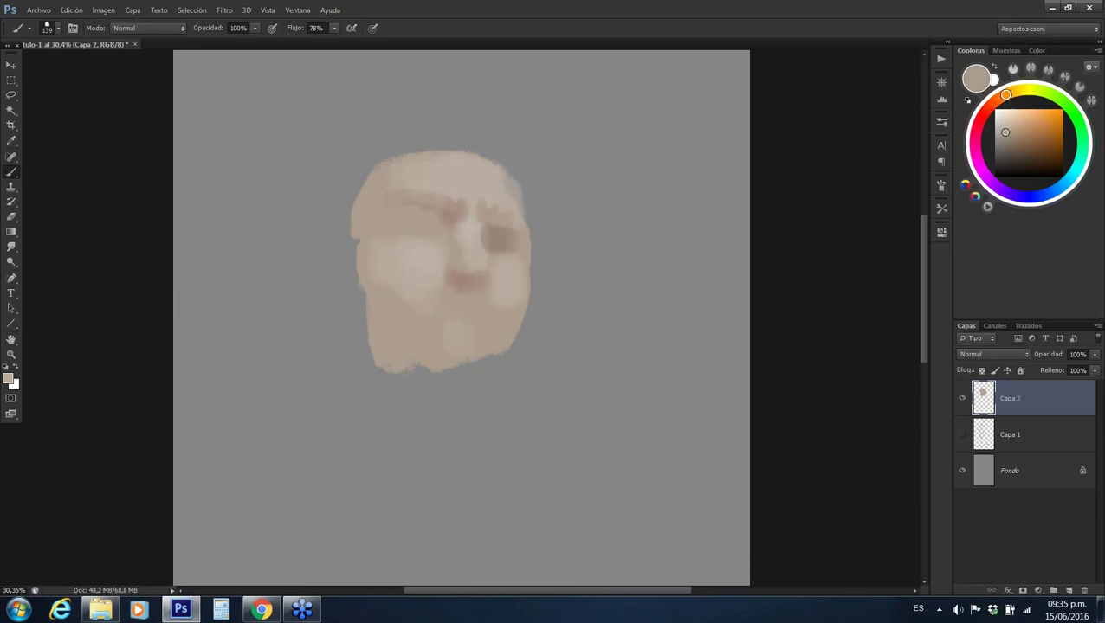
pyautogui.keyDown('alt'); pyautogui.click(503, 232); pyautogui.keyUp('alt')
pyautogui.keyDown('alt'); pyautogui.rightClick(503, 232); pyautogui.keyUp('alt')
pyautogui.moveTo(424, 236)
pyautogui.mouseDown()
pyautogui.moveTo(428, 225)
pyautogui.moveTo(412, 223)
pyautogui.mouseUp()
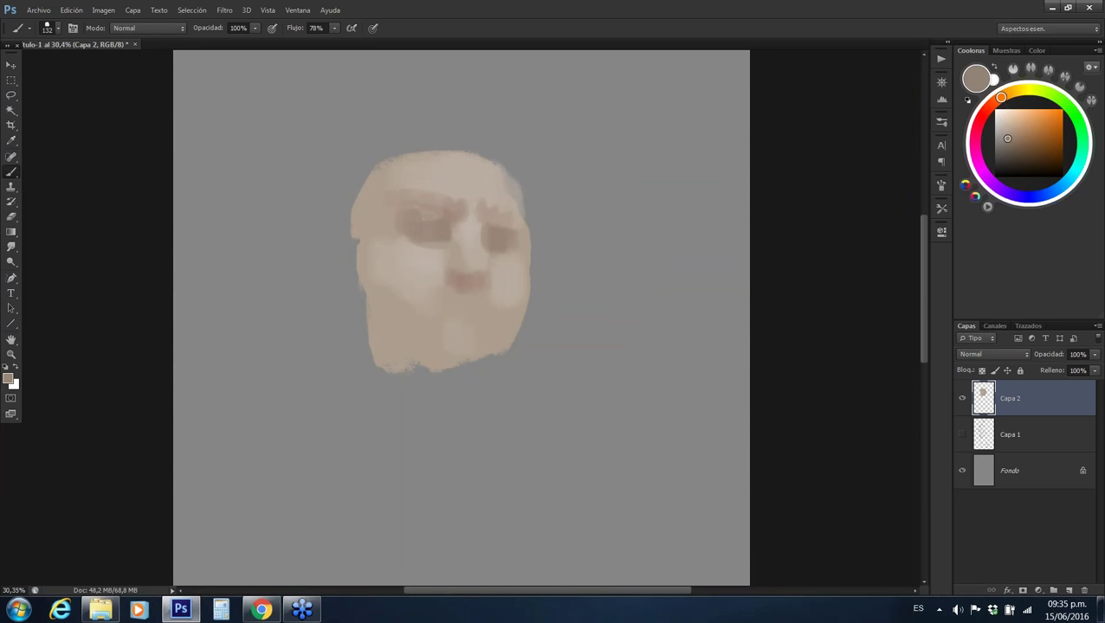
# Paint a lighter beige stroke across the chin
pyautogui.keyDown('alt'); pyautogui.click(448, 271); pyautogui.keyUp('alt')
pyautogui.keyDown('alt'); pyautogui.click(424, 269); pyautogui.keyUp('alt')
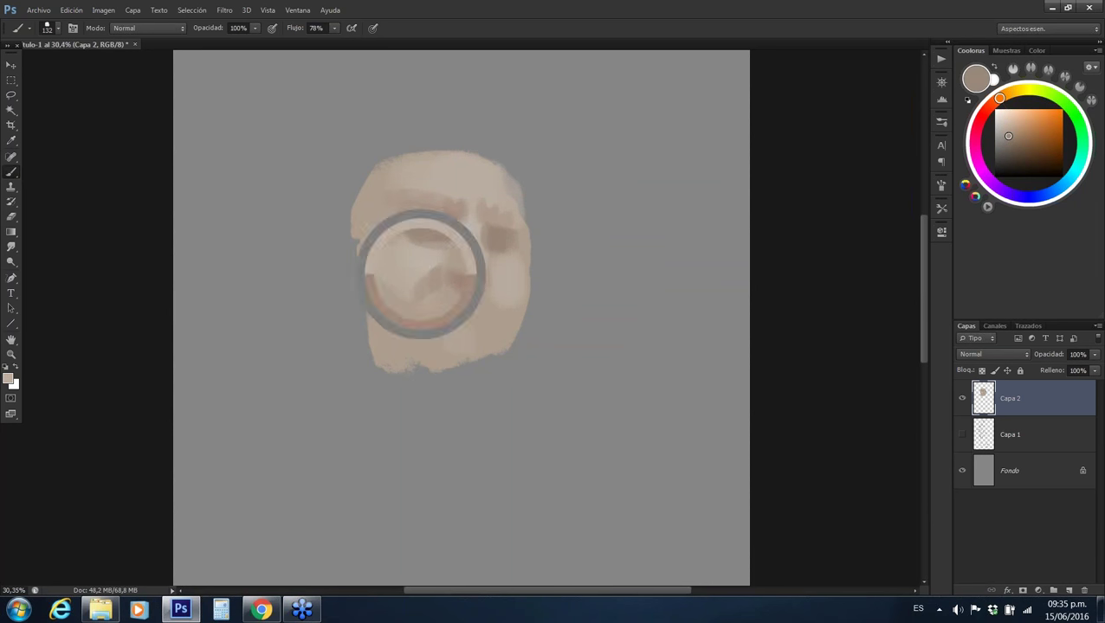
pyautogui.keyDown('alt'); pyautogui.click(438, 281); pyautogui.keyUp('alt')
pyautogui.keyDown('alt'); pyautogui.rightClick(439, 281); pyautogui.keyUp('alt')
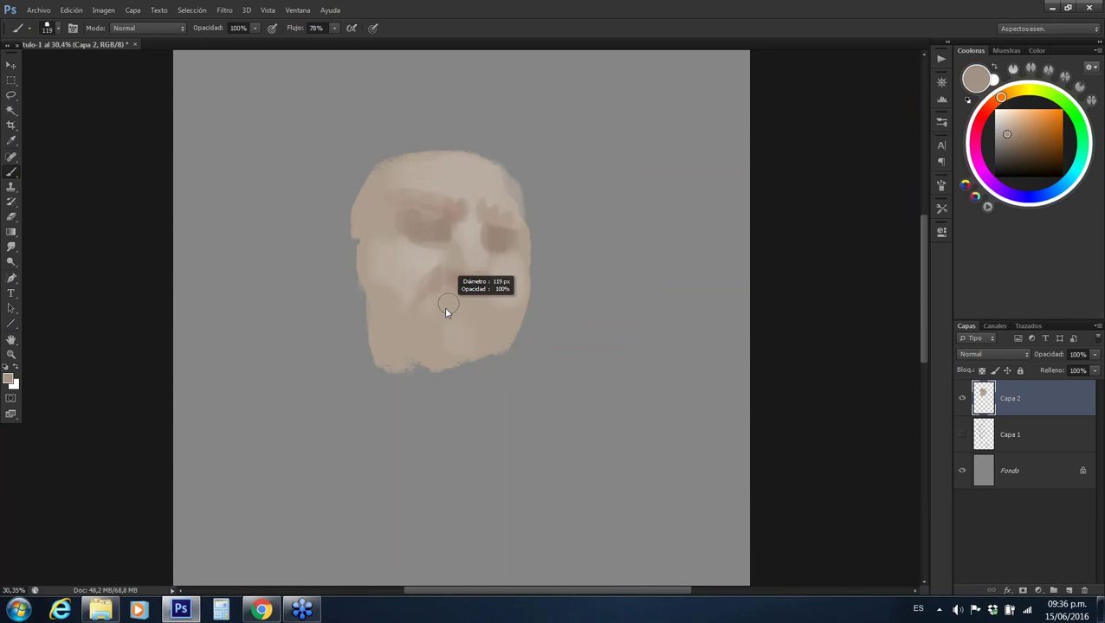
pyautogui.keyDown('alt'); pyautogui.click(443, 277); pyautogui.keyUp('alt')
pyautogui.keyDown('alt'); pyautogui.rightClick(444, 277); pyautogui.keyUp('alt')
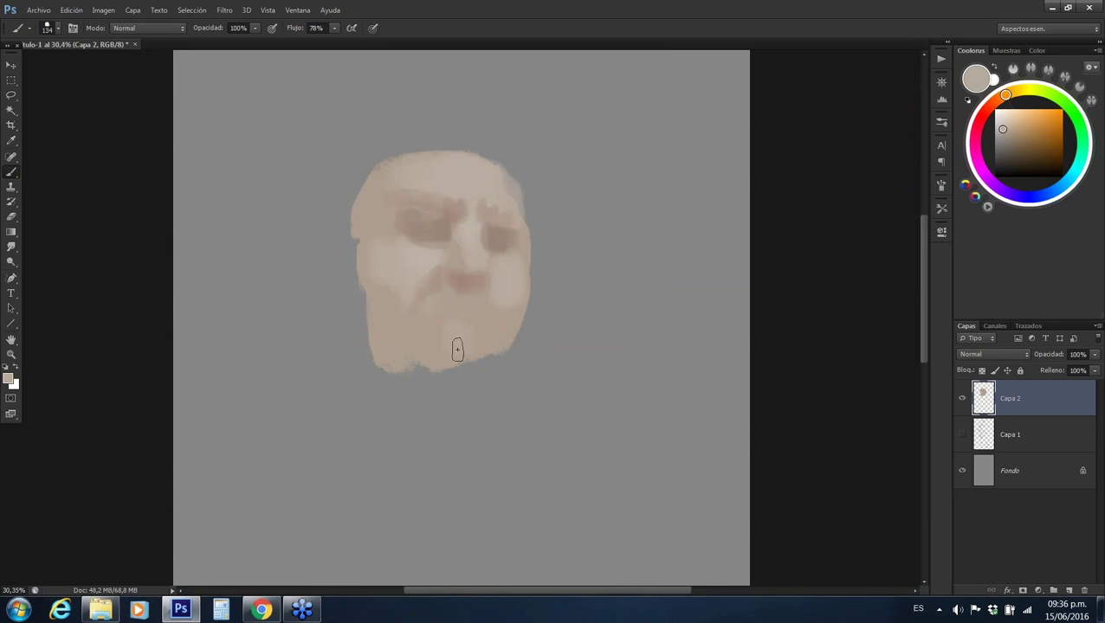
pyautogui.moveTo(451, 357); pyautogui.dragTo(431, 359)
# Mark both mouth corners with dark red-brown strokes extending downward
pyautogui.keyDown('alt'); pyautogui.keyDown('shift'); pyautogui.rightClick(446, 316); pyautogui.keyUp('shift'); pyautogui.keyUp('alt')
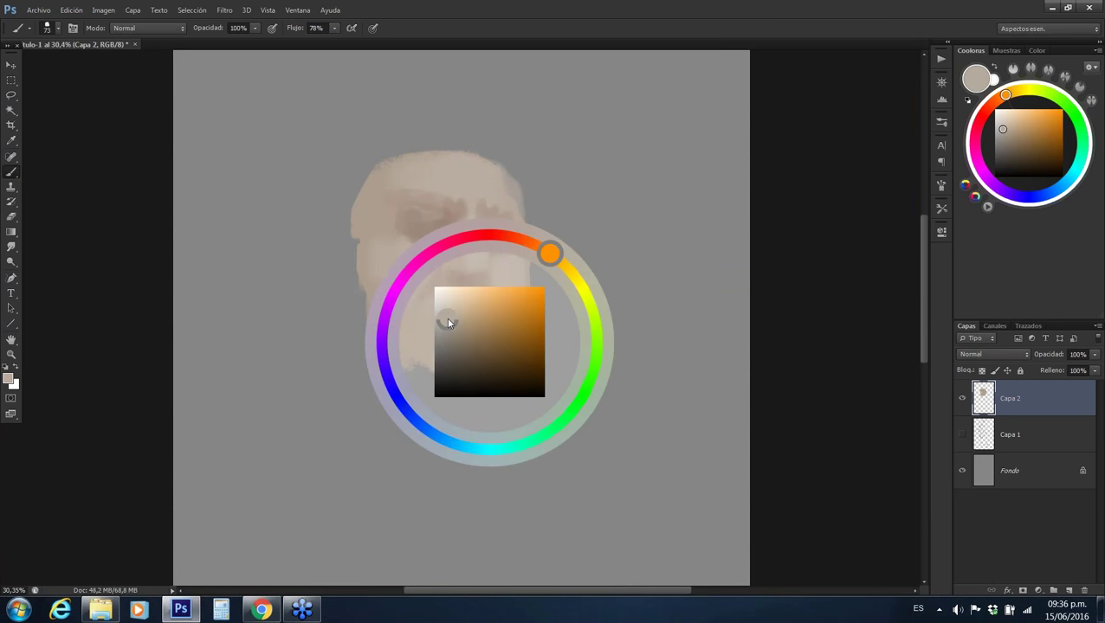
pyautogui.moveTo(490, 288); pyautogui.dragTo(500, 360)
pyautogui.keyDown('alt'); pyautogui.rightClick(441, 303); pyautogui.keyUp('alt')
pyautogui.click(422, 300)
pyautogui.moveTo(422, 300); pyautogui.dragTo(494, 313)
pyautogui.moveTo(422, 299)
pyautogui.mouseDown()
pyautogui.moveTo(416, 319)
pyautogui.moveTo(414, 307)
pyautogui.moveTo(438, 327)
pyautogui.mouseUp()
pyautogui.moveTo(486, 317)
pyautogui.mouseDown()
pyautogui.moveTo(493, 326)
pyautogui.moveTo(478, 332)
pyautogui.mouseUp()
# Lighten below the mouth, the chin bottom and lower-left jaw with light skin tones
pyautogui.keyDown('alt'); pyautogui.click(393, 280); pyautogui.keyUp('alt')
pyautogui.keyDown('alt'); pyautogui.keyDown('shift'); pyautogui.rightClick(388, 279); pyautogui.keyUp('shift'); pyautogui.keyUp('alt')
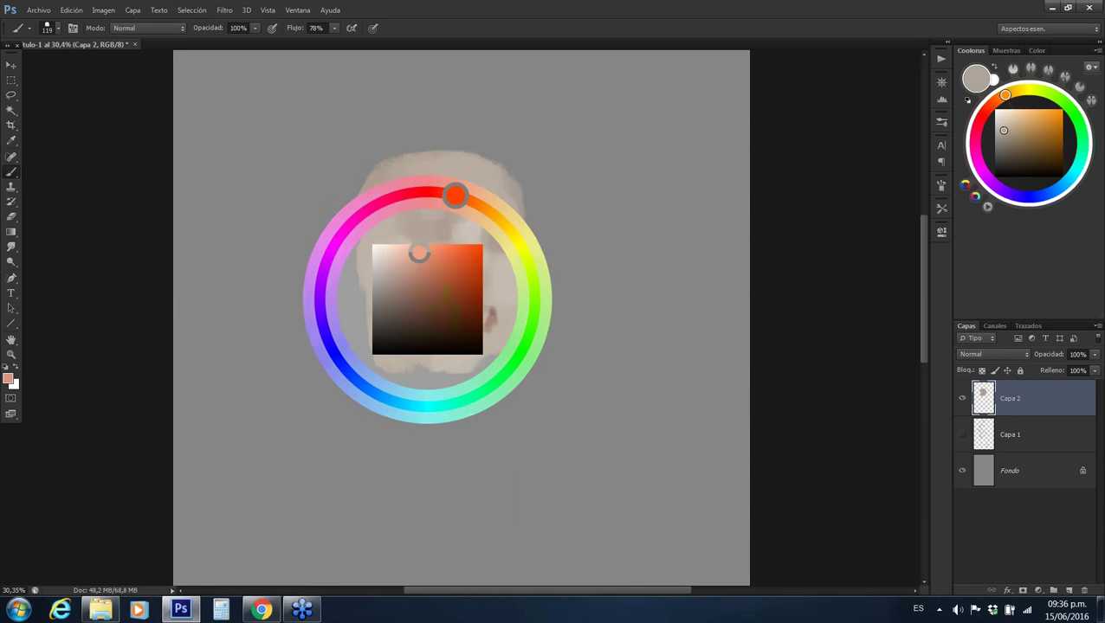
pyautogui.keyDown('alt'); pyautogui.click(389, 268); pyautogui.keyUp('alt')
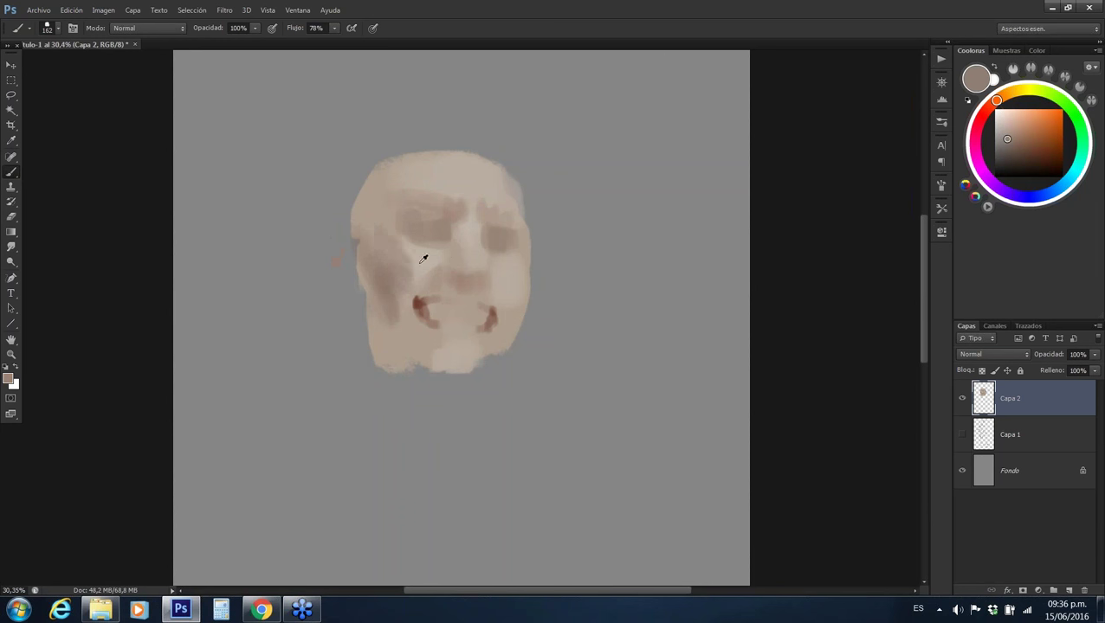
pyautogui.keyDown('alt'); pyautogui.click(419, 263); pyautogui.keyUp('alt')
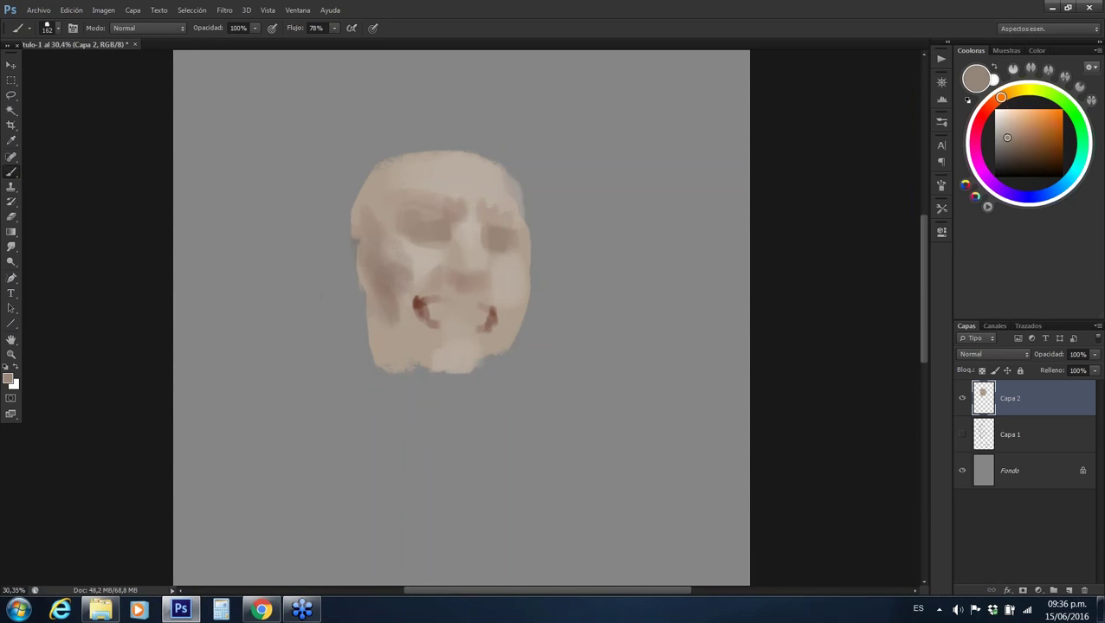
pyautogui.keyDown('alt'); pyautogui.click(391, 314); pyautogui.keyUp('alt')
pyautogui.moveTo(467, 342); pyautogui.dragTo(442, 342)
pyautogui.keyDown('alt'); pyautogui.click(374, 288); pyautogui.keyUp('alt')
pyautogui.moveTo(463, 342)
pyautogui.mouseDown()
pyautogui.moveTo(444, 338)
pyautogui.moveTo(471, 347)
pyautogui.mouseUp()
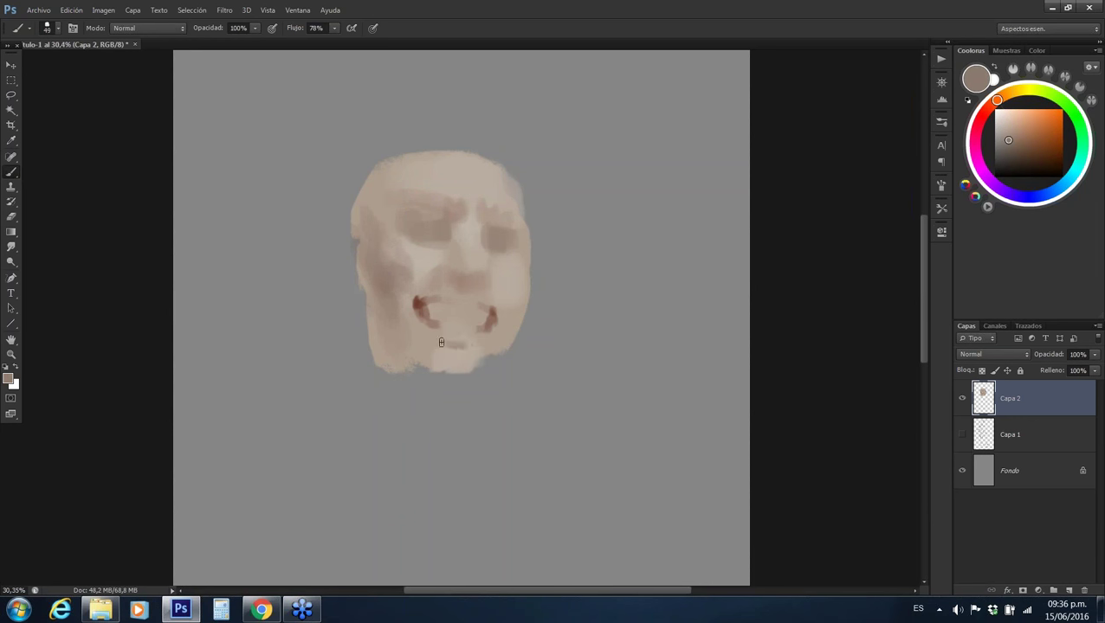
pyautogui.keyDown('alt'); pyautogui.click(444, 346); pyautogui.keyUp('alt')
pyautogui.moveTo(458, 375)
pyautogui.mouseDown()
pyautogui.moveTo(402, 346)
pyautogui.moveTo(398, 325)
pyautogui.mouseUp()
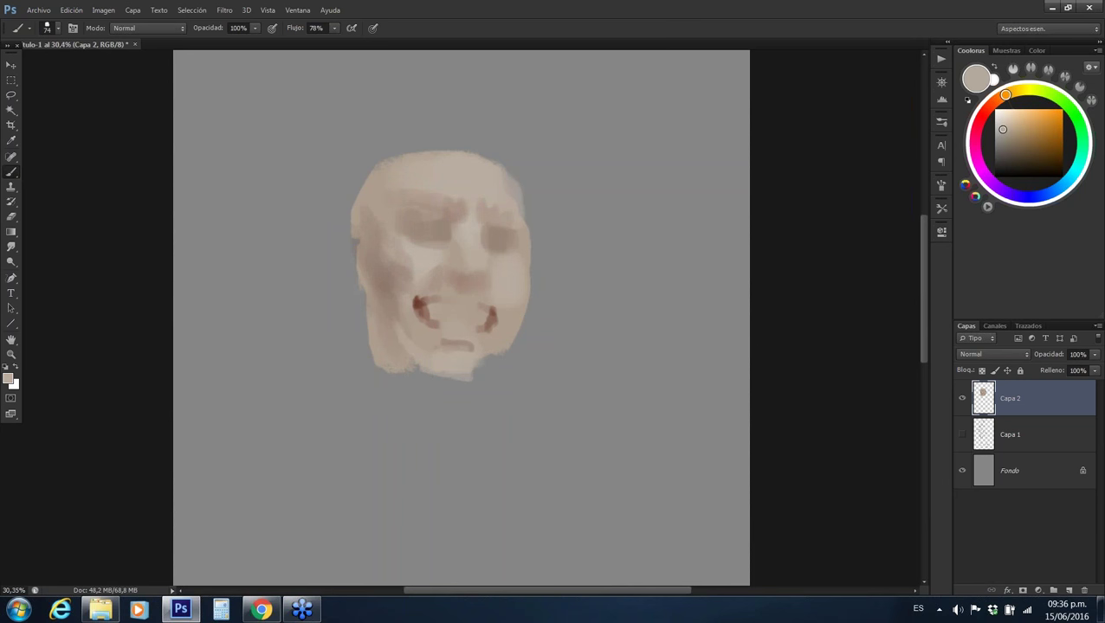
# Paint a dark brown curved brow over the left eye
pyautogui.keyDown('alt'); pyautogui.click(441, 226); pyautogui.keyUp('alt')
pyautogui.moveTo(444, 224); pyautogui.dragTo(444, 249)
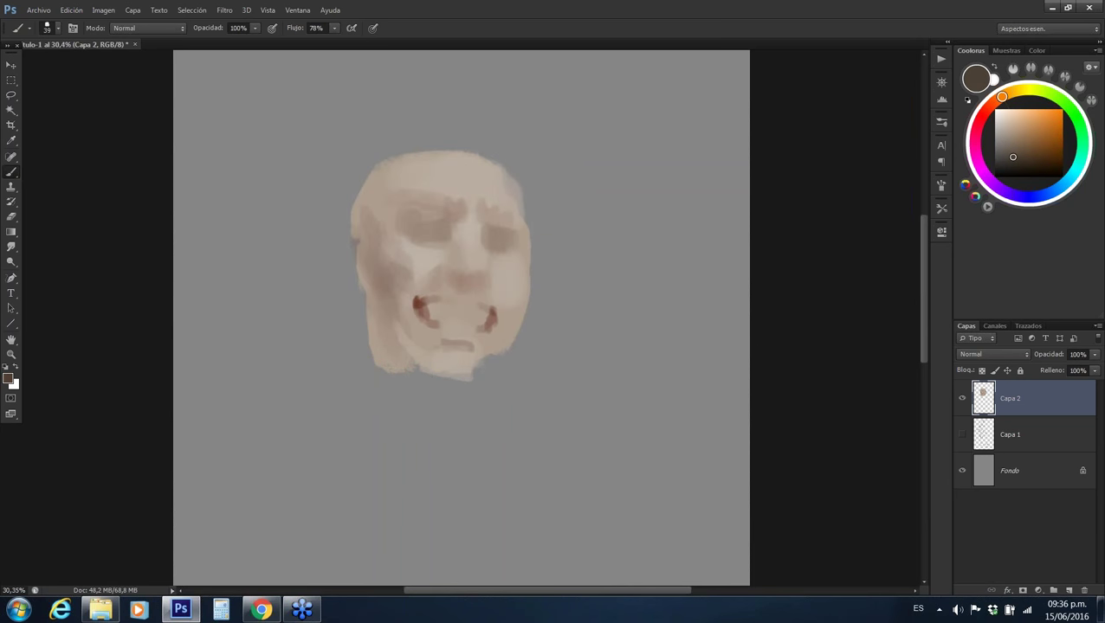
pyautogui.moveTo(447, 230)
pyautogui.mouseDown()
pyautogui.moveTo(408, 217)
pyautogui.moveTo(426, 237)
pyautogui.moveTo(440, 233)
pyautogui.moveTo(398, 246)
pyautogui.moveTo(391, 266)
pyautogui.mouseUp()
# Loop a dark curve around the right eye and dab dark red onto the nose
pyautogui.moveTo(492, 241)
pyautogui.mouseDown()
pyautogui.moveTo(500, 229)
pyautogui.moveTo(514, 246)
pyautogui.mouseUp()
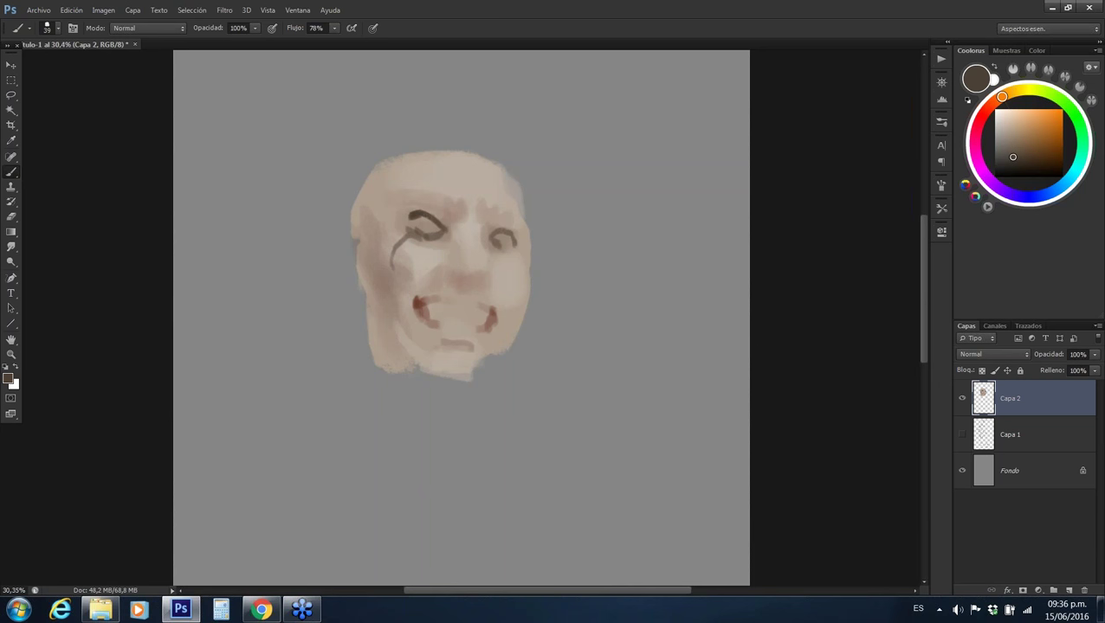
pyautogui.keyDown('alt'); pyautogui.click(461, 276); pyautogui.keyUp('alt')
pyautogui.moveTo(459, 277); pyautogui.dragTo(457, 279)
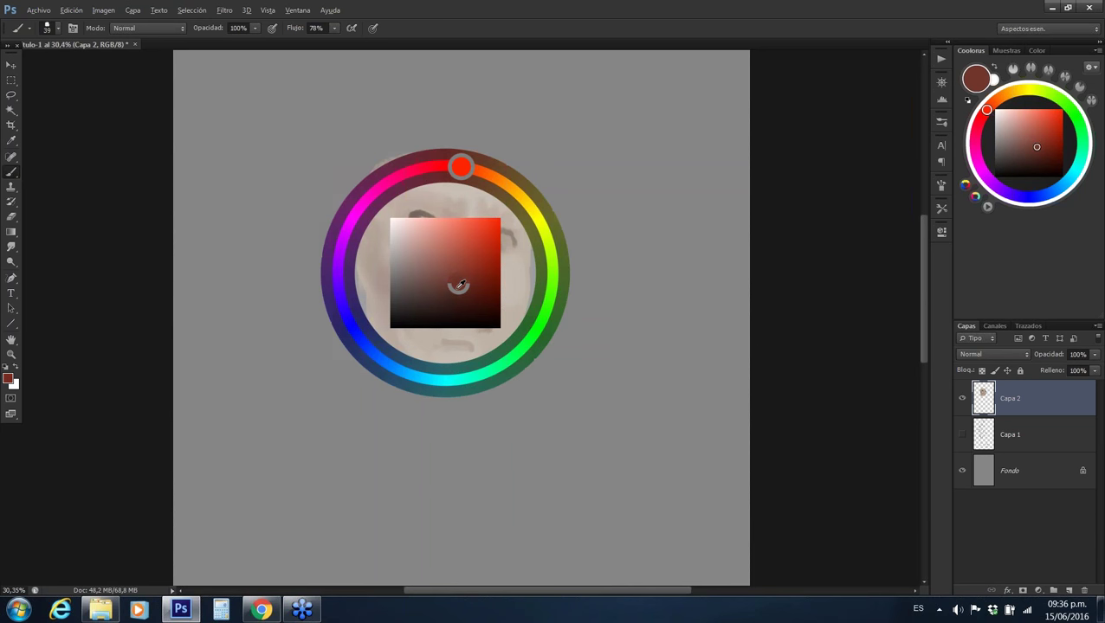
pyautogui.click(454, 280)
# Sample light skin tones and paint them over the cheeks and nose
pyautogui.keyDown('alt'); pyautogui.click(477, 285); pyautogui.keyUp('alt')
pyautogui.keyDown('alt'); pyautogui.click(468, 280); pyautogui.keyUp('alt')
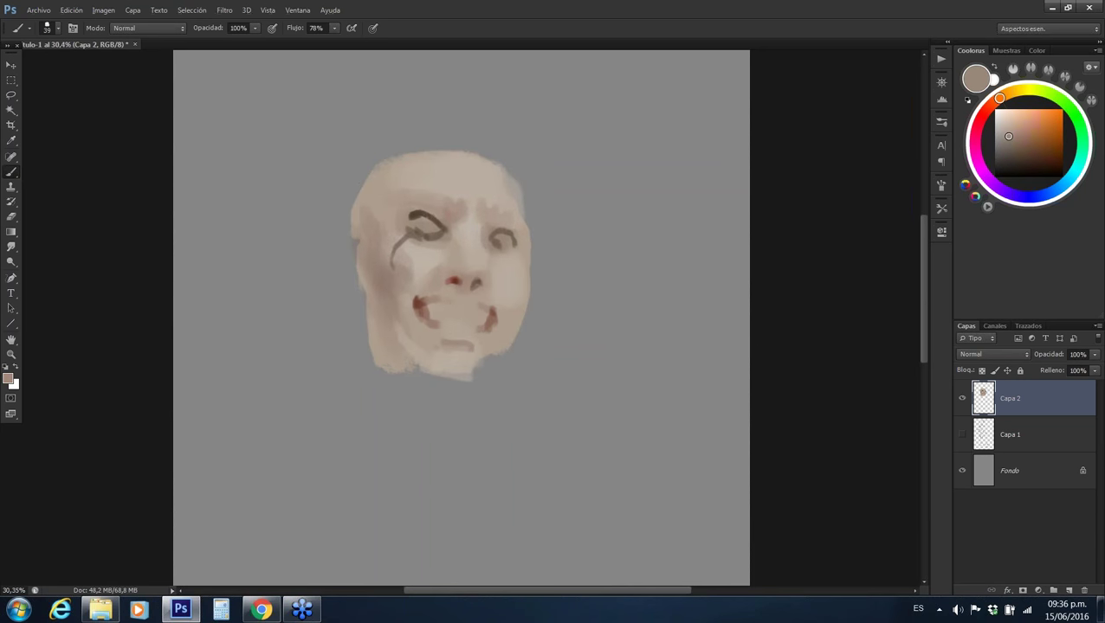
pyautogui.moveTo(468, 277); pyautogui.dragTo(498, 236)
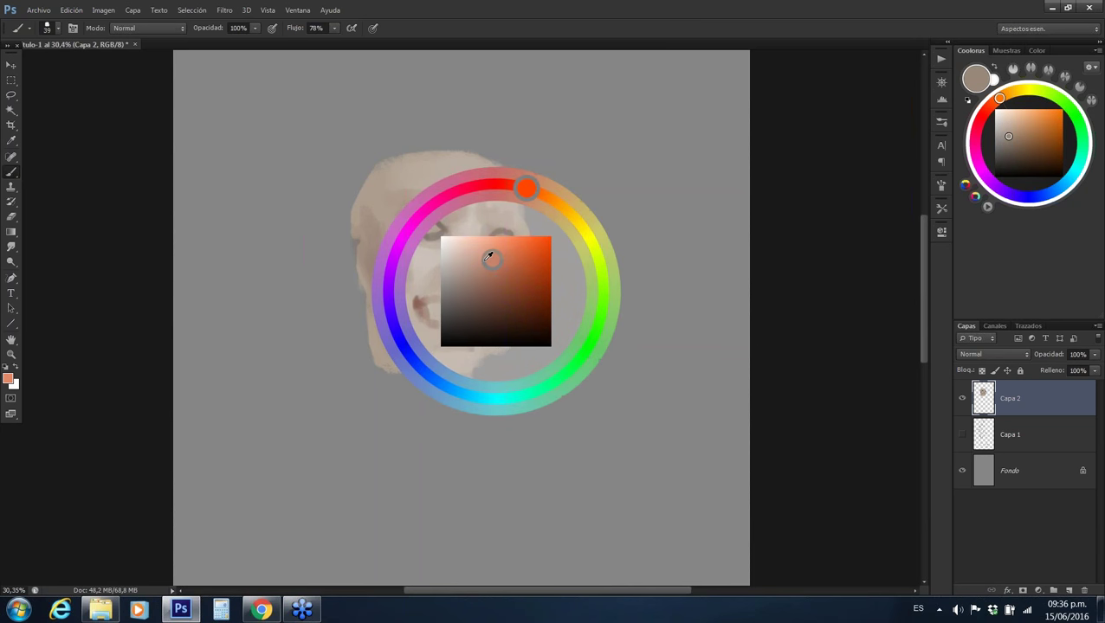
pyautogui.keyDown('alt'); pyautogui.click(440, 272); pyautogui.keyUp('alt')
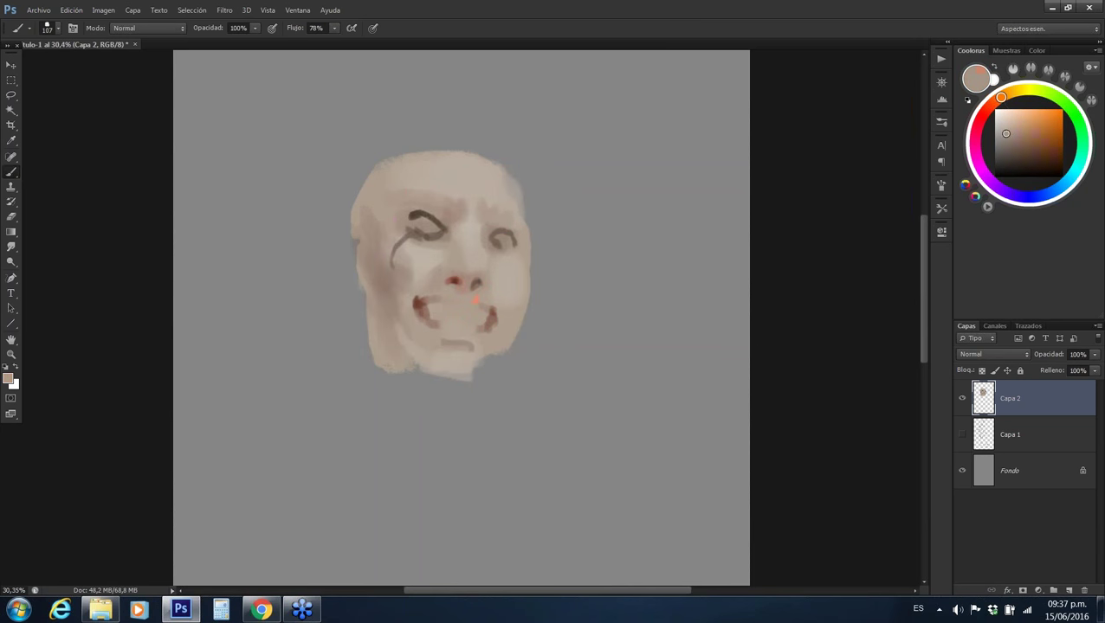
pyautogui.keyDown('alt'); pyautogui.keyDown('shift'); pyautogui.rightClick(442, 277); pyautogui.keyUp('shift'); pyautogui.keyUp('alt')
pyautogui.moveTo(440, 277)
pyautogui.mouseDown()
pyautogui.moveTo(451, 308)
pyautogui.moveTo(454, 293)
pyautogui.mouseUp()
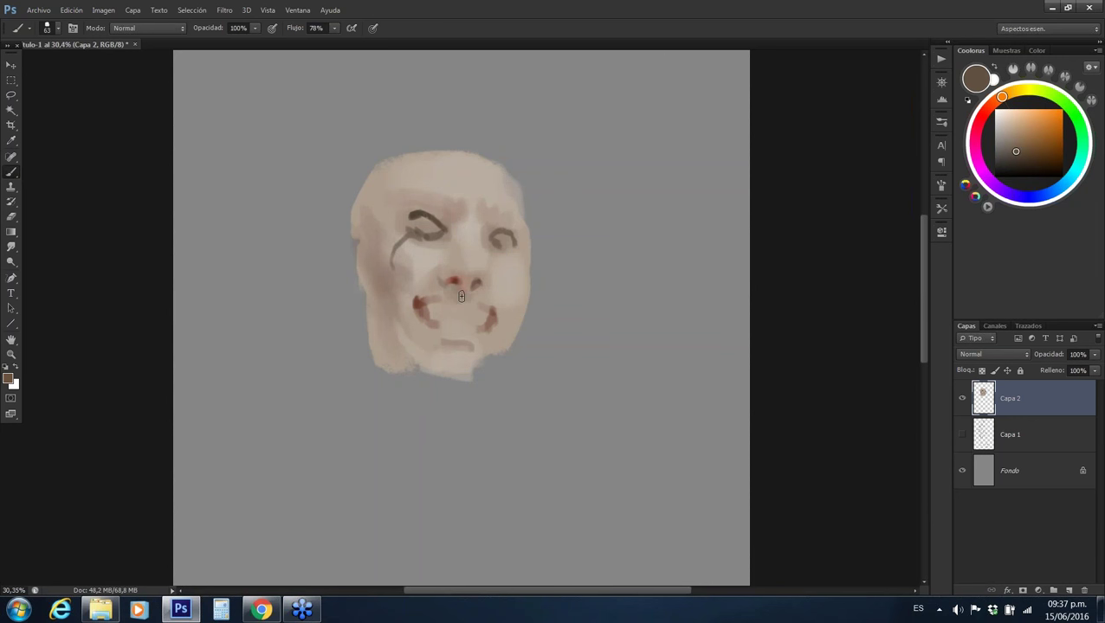
pyautogui.keyDown('alt'); pyautogui.click(450, 294); pyautogui.keyUp('alt')
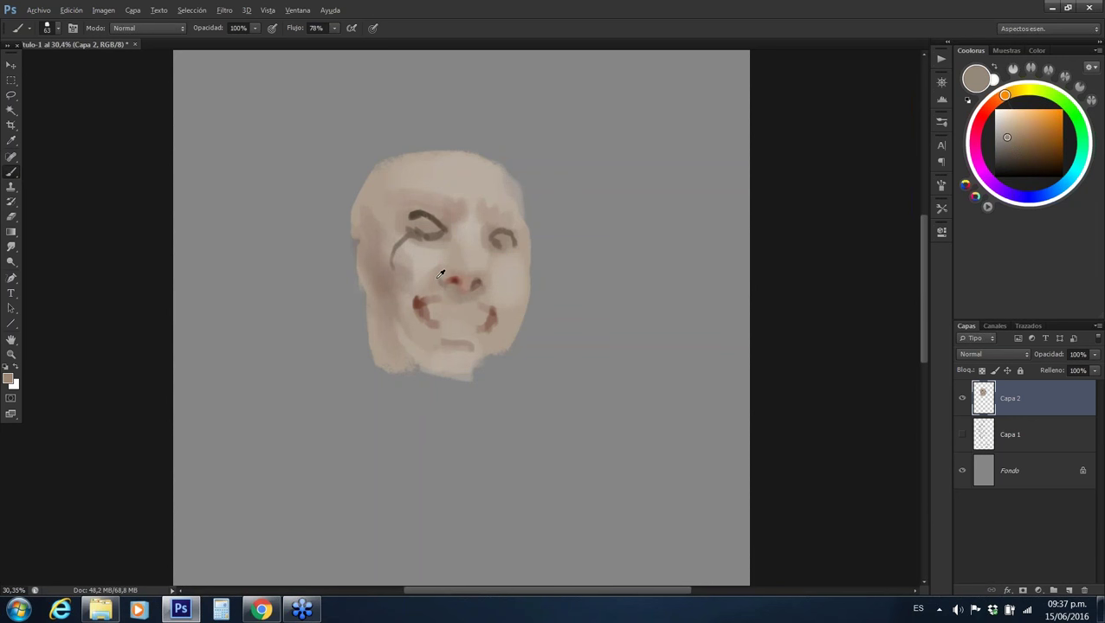
pyautogui.keyDown('alt'); pyautogui.click(434, 272); pyautogui.keyUp('alt')
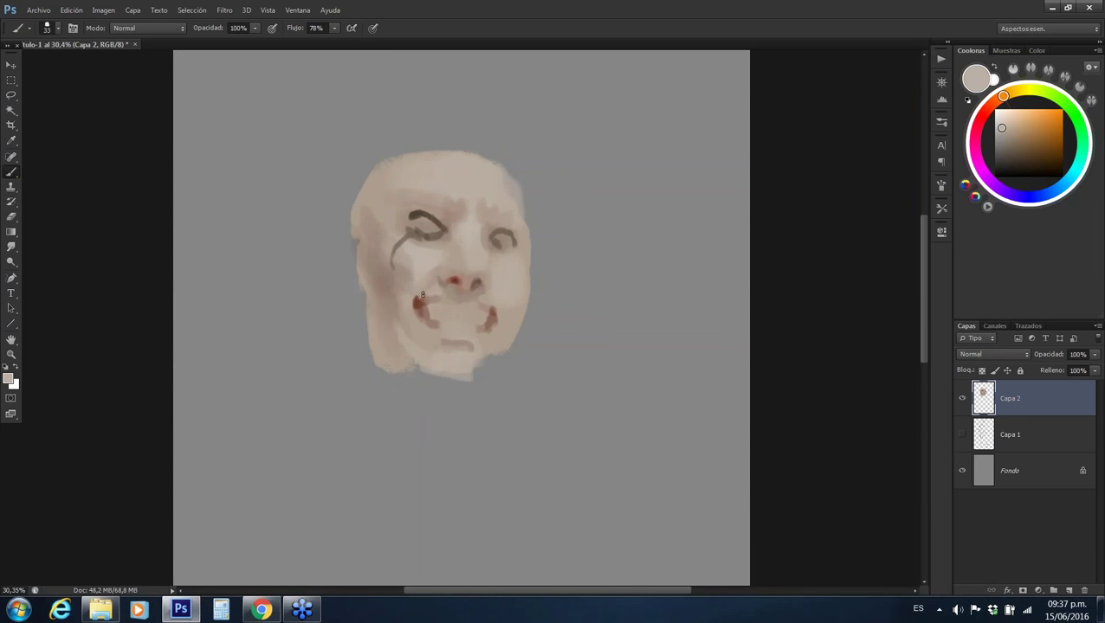
pyautogui.keyDown('alt'); pyautogui.click(432, 268); pyautogui.keyUp('alt')
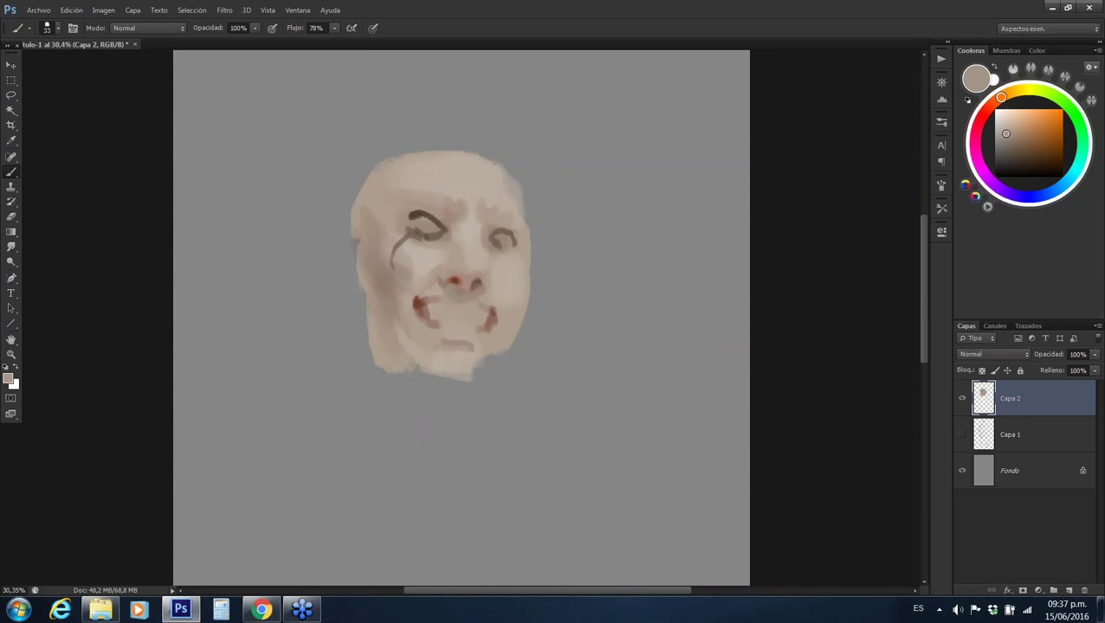
pyautogui.keyDown('alt'); pyautogui.click(430, 271); pyautogui.keyUp('alt')
pyautogui.moveTo(424, 254); pyautogui.dragTo(407, 277)
# Smooth and lighten the right-side cheek with an 88 px brush and sampled skin tone
pyautogui.keyDown('alt'); pyautogui.click(409, 267); pyautogui.keyUp('alt')
pyautogui.keyDown('alt'); pyautogui.click(412, 256); pyautogui.keyUp('alt')
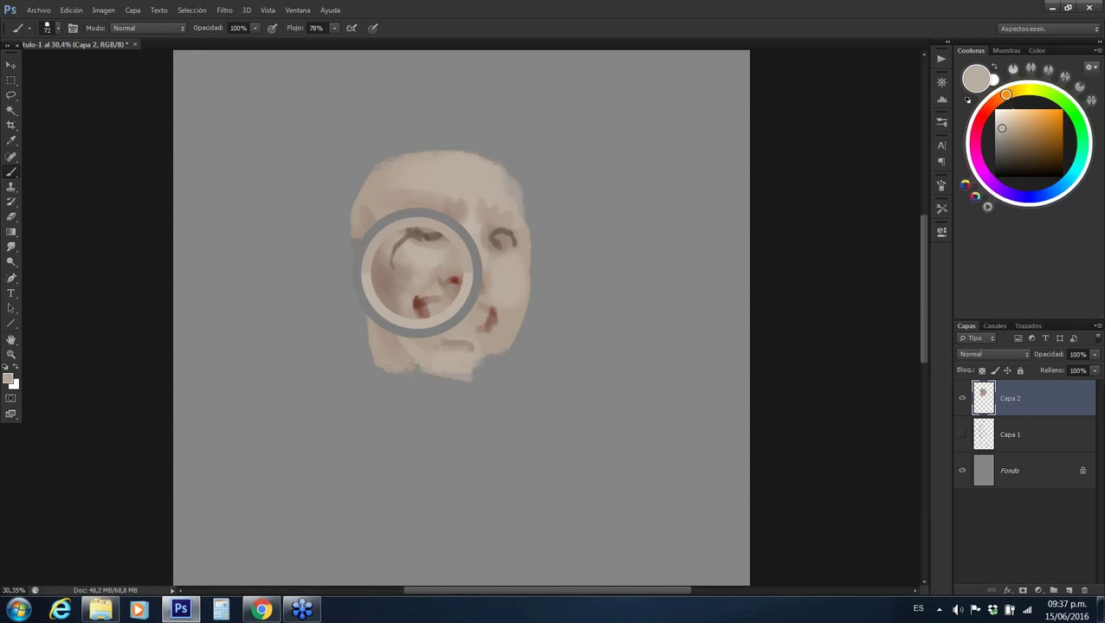
pyautogui.keyDown('alt'); pyautogui.click(423, 258); pyautogui.keyUp('alt')
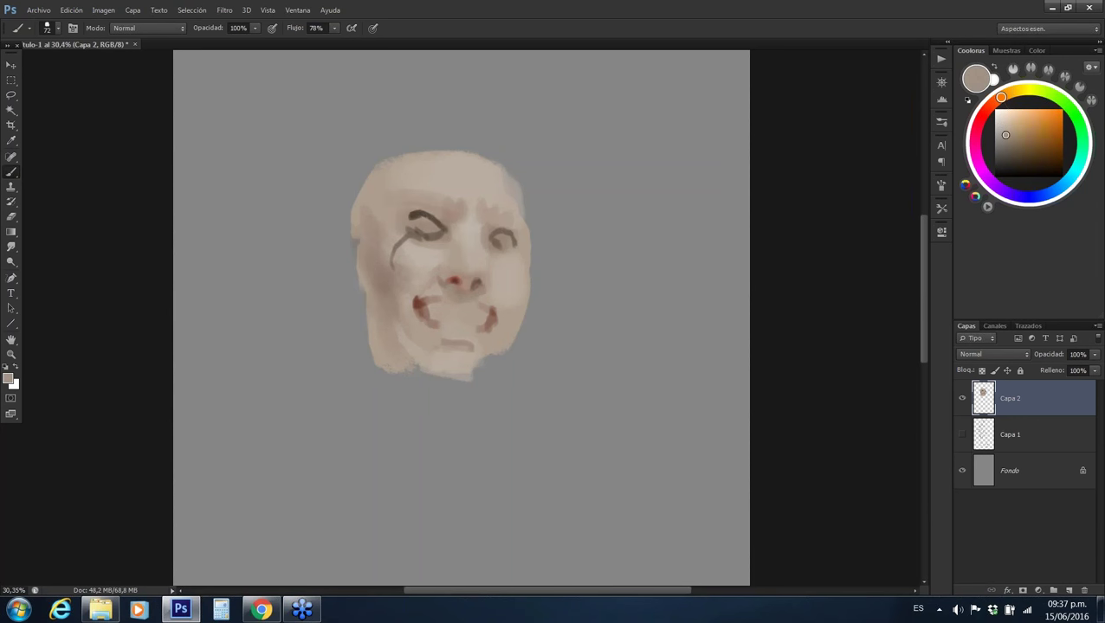
pyautogui.keyDown('alt'); pyautogui.click(387, 264); pyautogui.keyUp('alt')
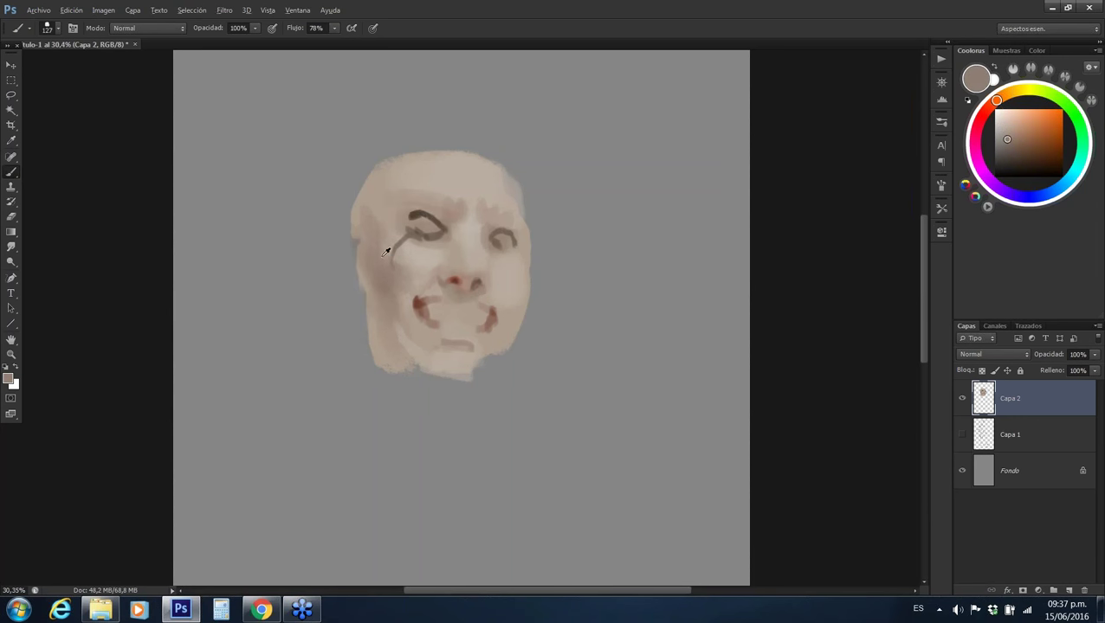
pyautogui.keyDown('alt'); pyautogui.click(407, 270); pyautogui.keyUp('alt')
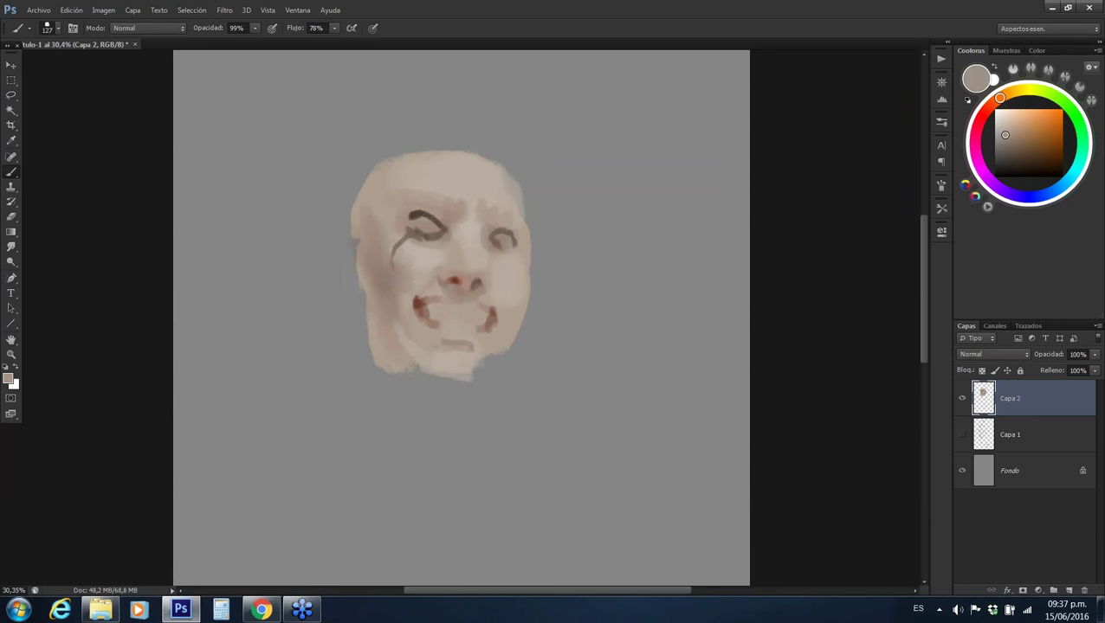
pyautogui.moveTo(519, 279); pyautogui.dragTo(491, 286)
pyautogui.keyDown('alt'); pyautogui.click(402, 264); pyautogui.keyUp('alt')
pyautogui.keyDown('alt'); pyautogui.click(511, 314); pyautogui.keyUp('alt')
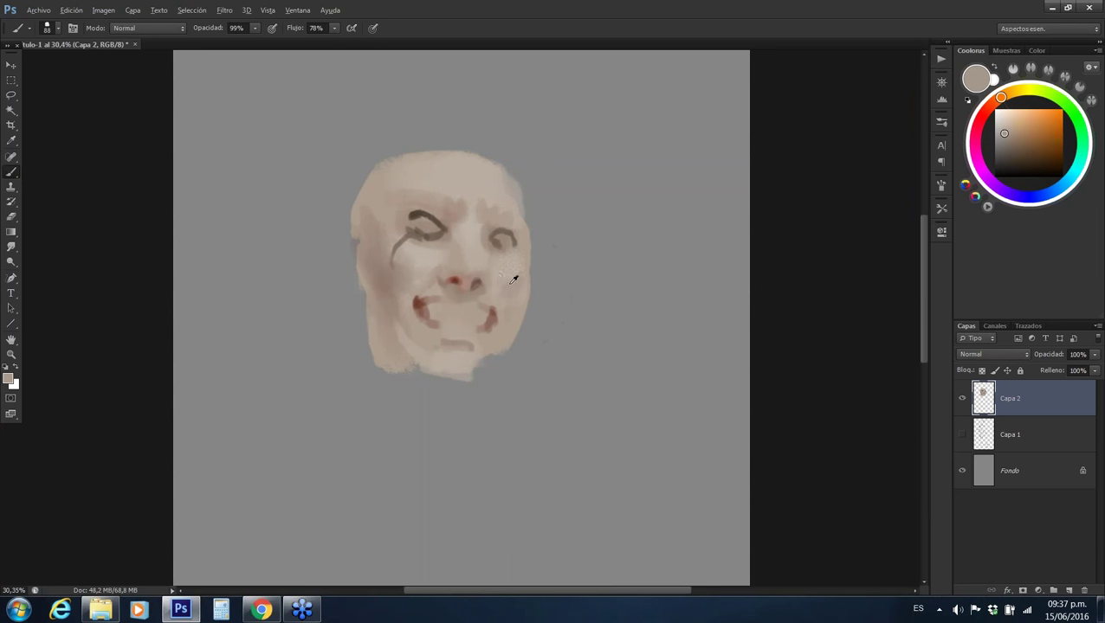
pyautogui.moveTo(513, 279); pyautogui.dragTo(506, 260)
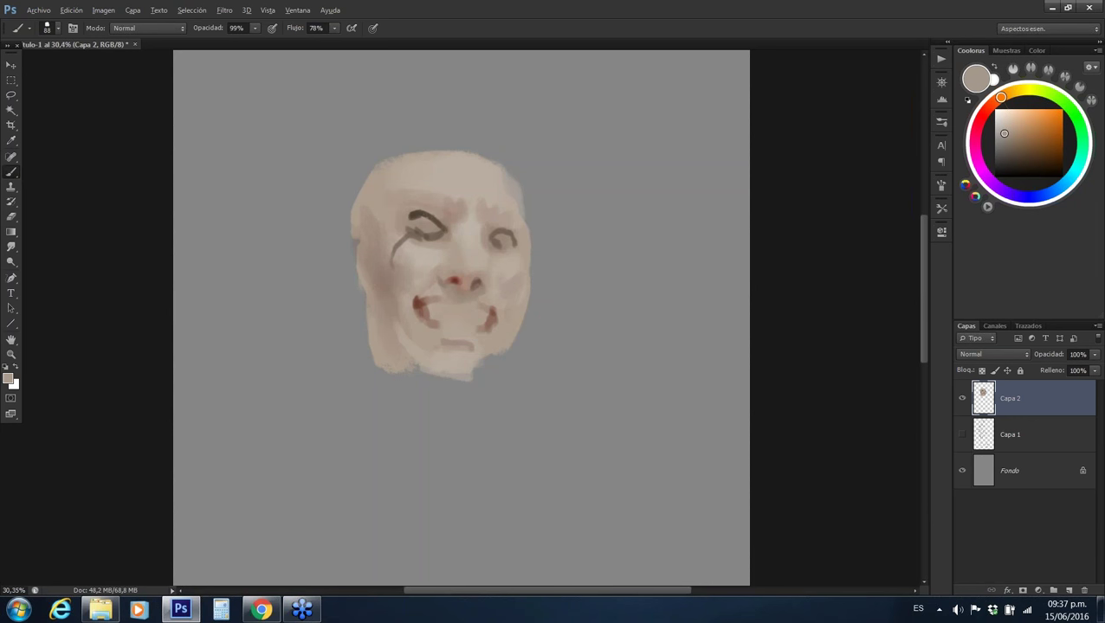
# Sample pale grey-beige tones from the right cheek, resizing the brush between 120 and 80 px
pyautogui.keyDown('alt'); pyautogui.click(512, 270); pyautogui.keyUp('alt')
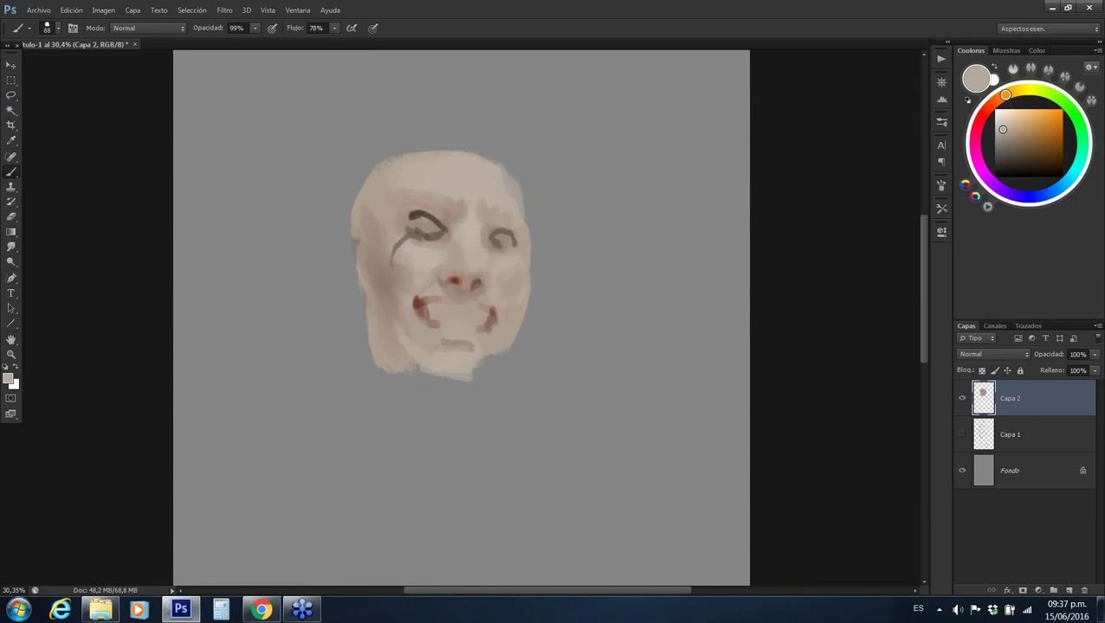
pyautogui.keyDown('alt'); pyautogui.click(500, 281); pyautogui.keyUp('alt')
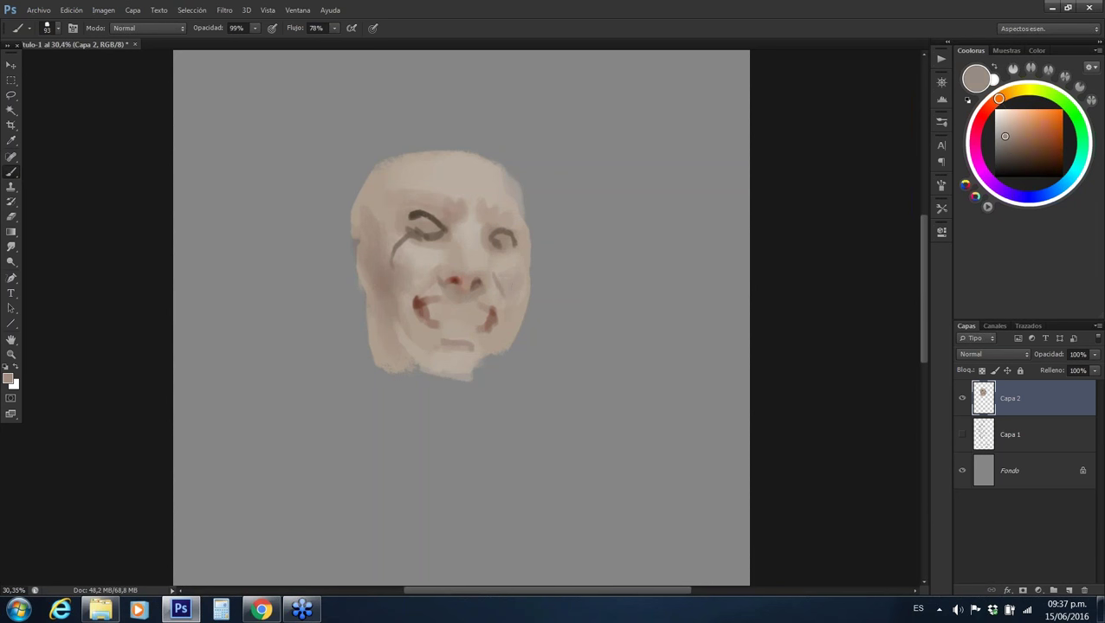
pyautogui.keyDown('alt'); pyautogui.click(509, 283); pyautogui.keyUp('alt')
pyautogui.keyDown('alt'); pyautogui.click(502, 279); pyautogui.keyUp('alt')
pyautogui.moveTo(506, 288); pyautogui.dragTo(508, 297)
pyautogui.keyDown('alt'); pyautogui.click(508, 297); pyautogui.keyUp('alt')
pyautogui.keyDown('alt'); pyautogui.click(517, 258); pyautogui.keyUp('alt')
pyautogui.keyDown('alt'); pyautogui.click(517, 258); pyautogui.keyUp('alt')
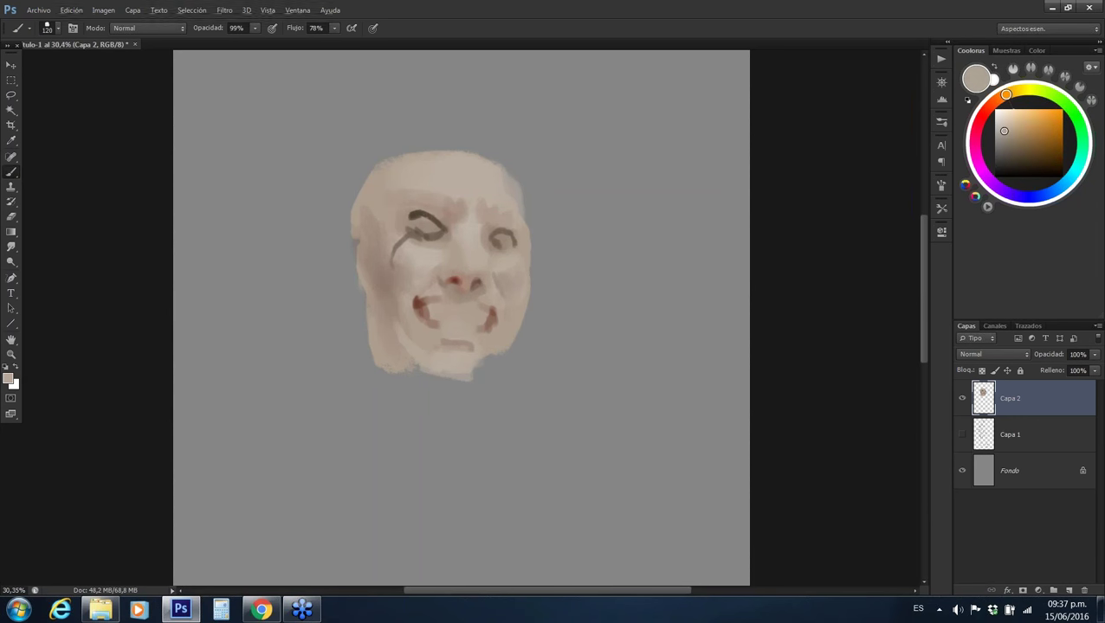
pyautogui.keyDown('alt'); pyautogui.click(502, 294); pyautogui.keyUp('alt')
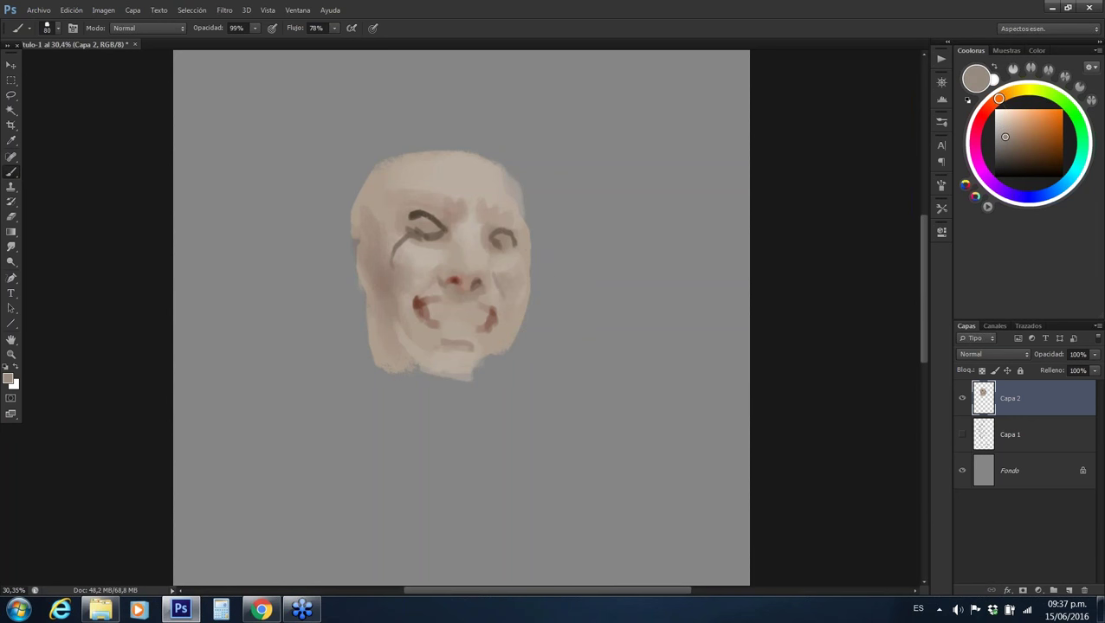
# Sample a series of grey and beige skin tones around the nose and brow
pyautogui.keyDown('alt'); pyautogui.click(450, 277); pyautogui.keyUp('alt')
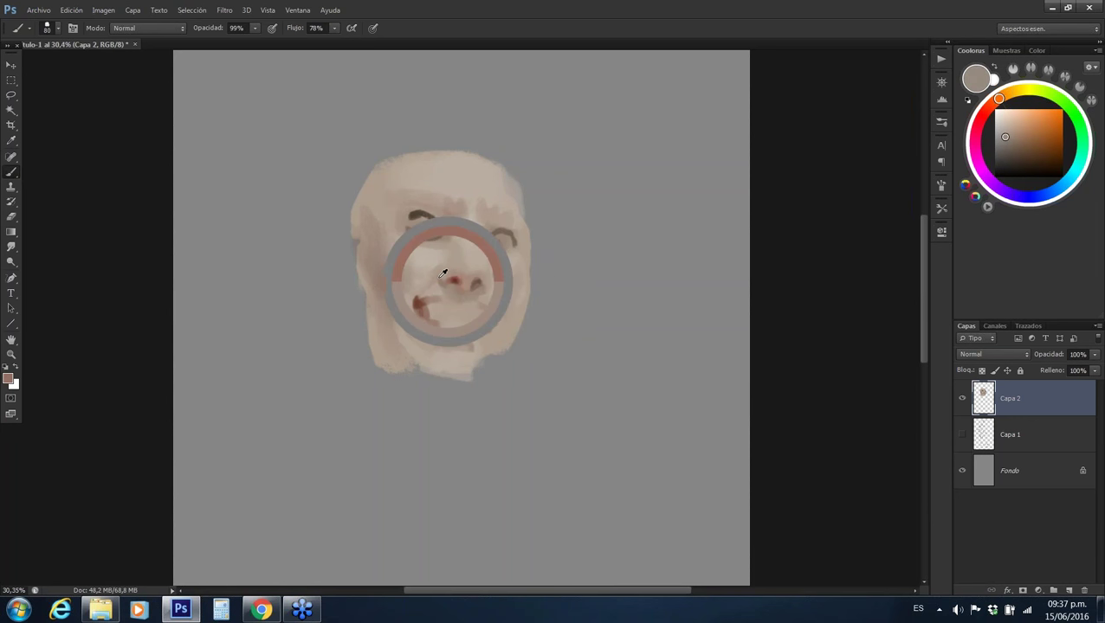
pyautogui.keyDown('alt'); pyautogui.click(433, 286); pyautogui.keyUp('alt')
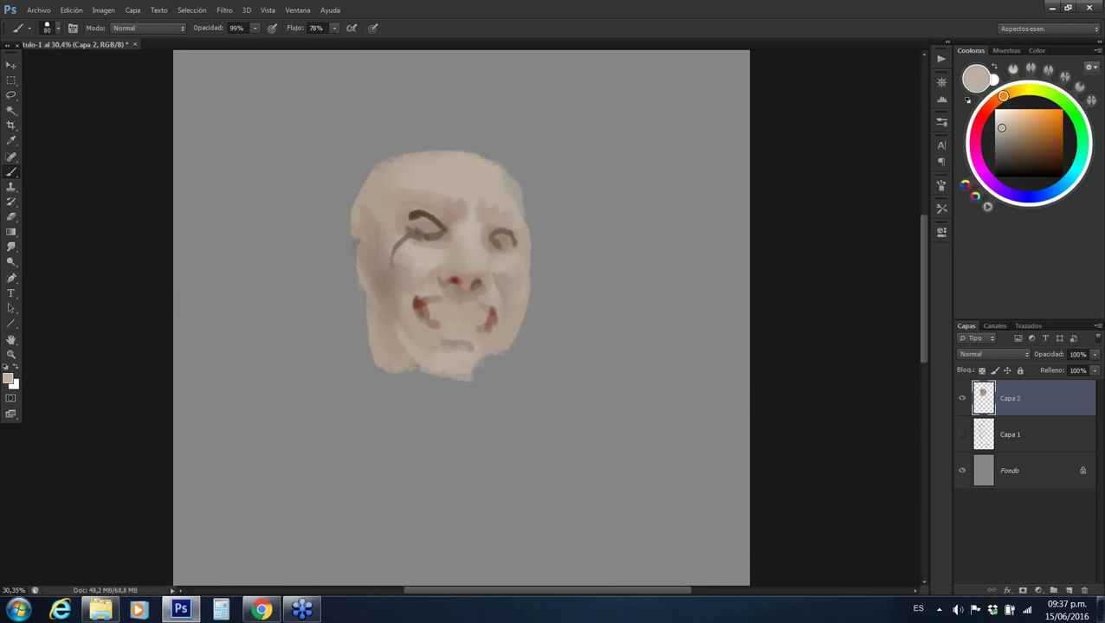
pyautogui.keyDown('alt'); pyautogui.click(436, 271); pyautogui.keyUp('alt')
pyautogui.keyDown('alt'); pyautogui.click(442, 264); pyautogui.keyUp('alt')
pyautogui.keyDown('alt'); pyautogui.click(462, 249); pyautogui.keyUp('alt')
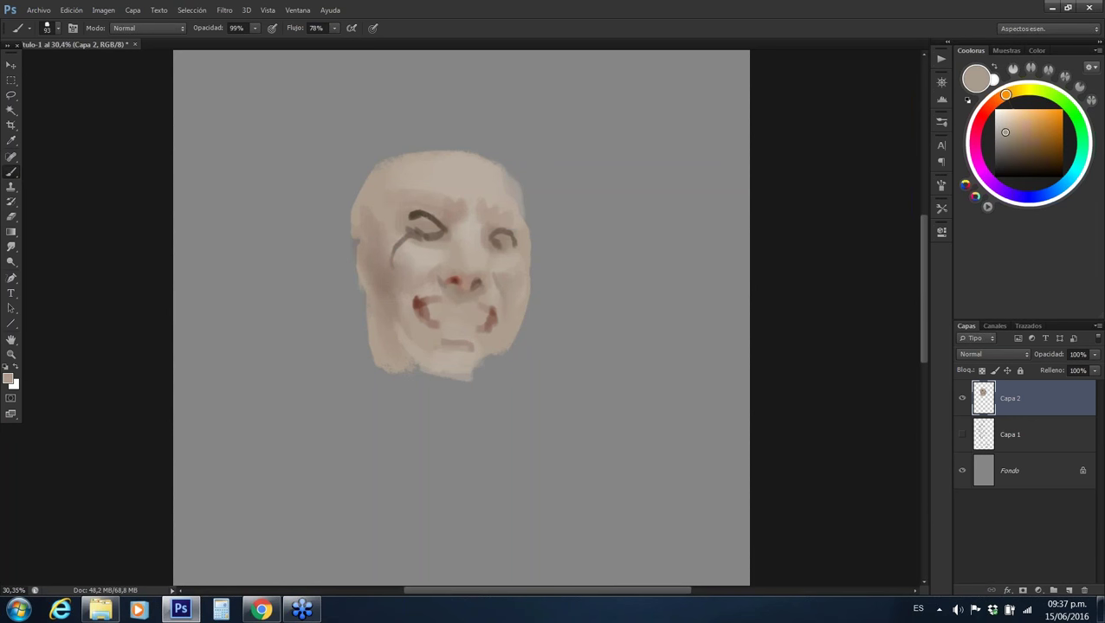
pyautogui.keyDown('alt'); pyautogui.click(448, 227); pyautogui.keyUp('alt')
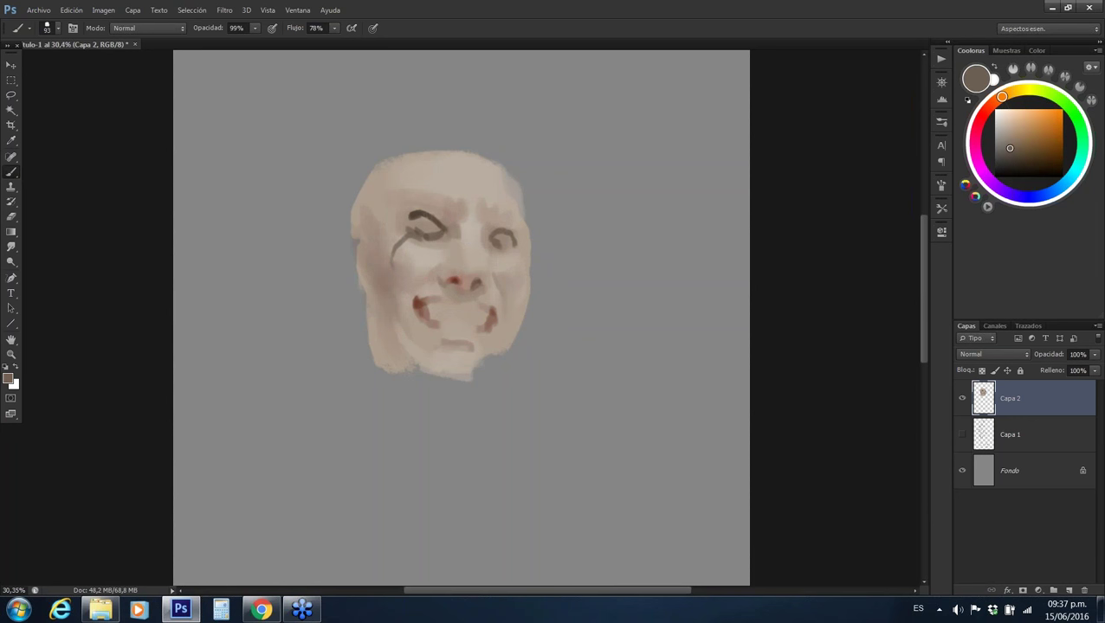
pyautogui.keyDown('alt'); pyautogui.click(458, 216); pyautogui.keyUp('alt')
pyautogui.keyDown('alt'); pyautogui.click(472, 227); pyautogui.keyUp('alt')
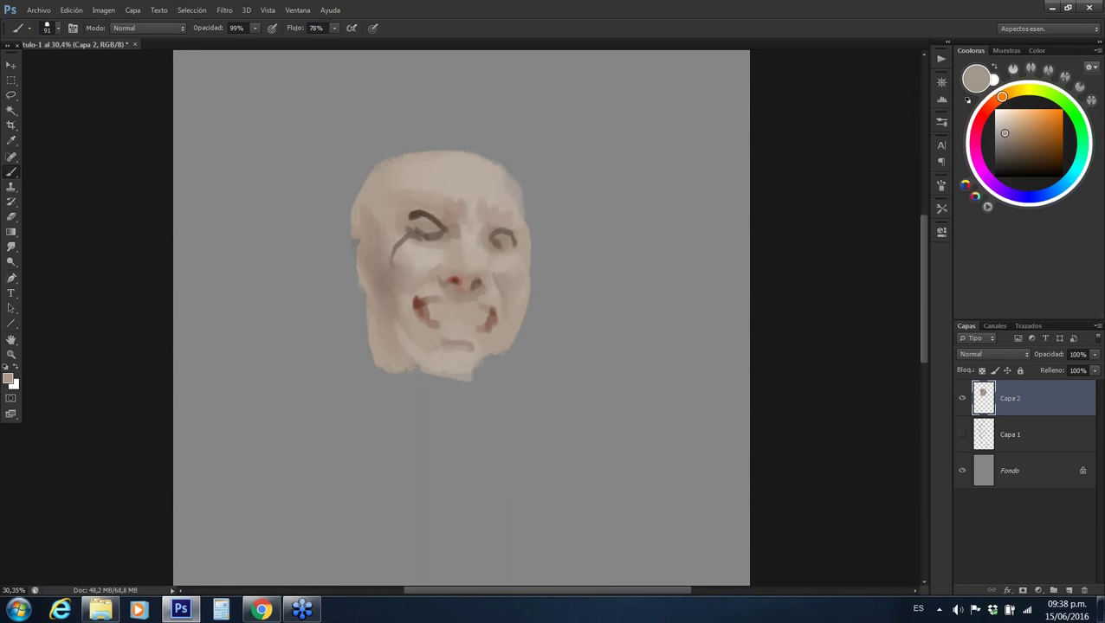
pyautogui.keyDown('alt'); pyautogui.click(456, 214); pyautogui.keyUp('alt')
pyautogui.keyDown('alt'); pyautogui.click(461, 218); pyautogui.keyUp('alt')
# Darken the left mouth corner in dark brown with a 5 px full-opacity brush
pyautogui.moveTo(480, 314); pyautogui.dragTo(444, 317)
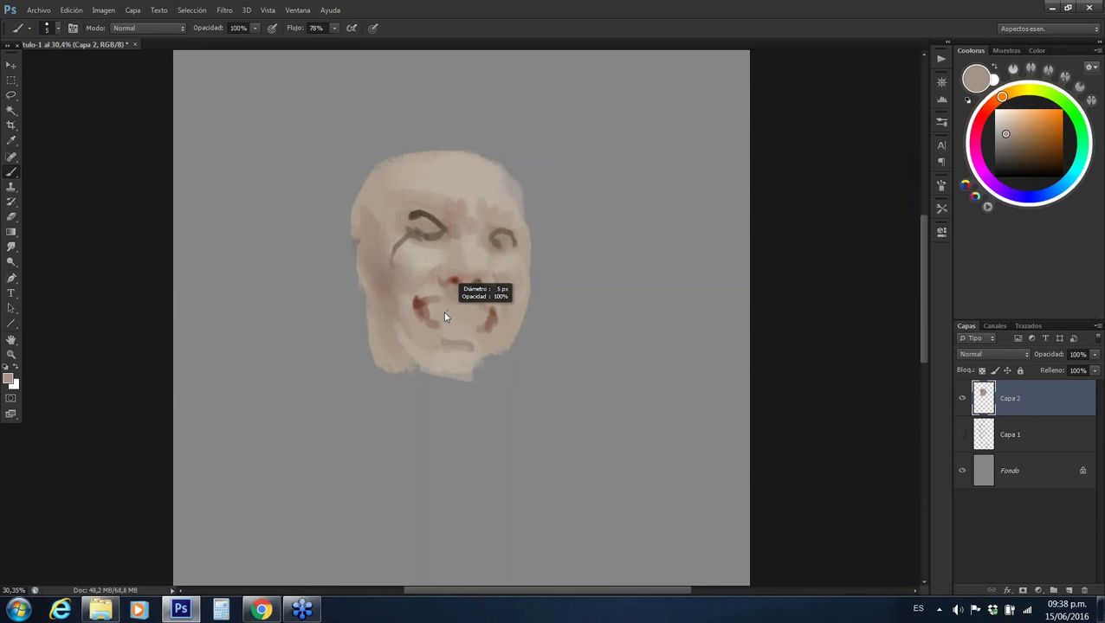
pyautogui.keyDown('alt'); pyautogui.click(419, 292); pyautogui.keyUp('alt')
pyautogui.keyDown('alt'); pyautogui.keyDown('shift'); pyautogui.rightClick(424, 313); pyautogui.keyUp('shift'); pyautogui.keyUp('alt')
pyautogui.moveTo(416, 303); pyautogui.dragTo(424, 316)
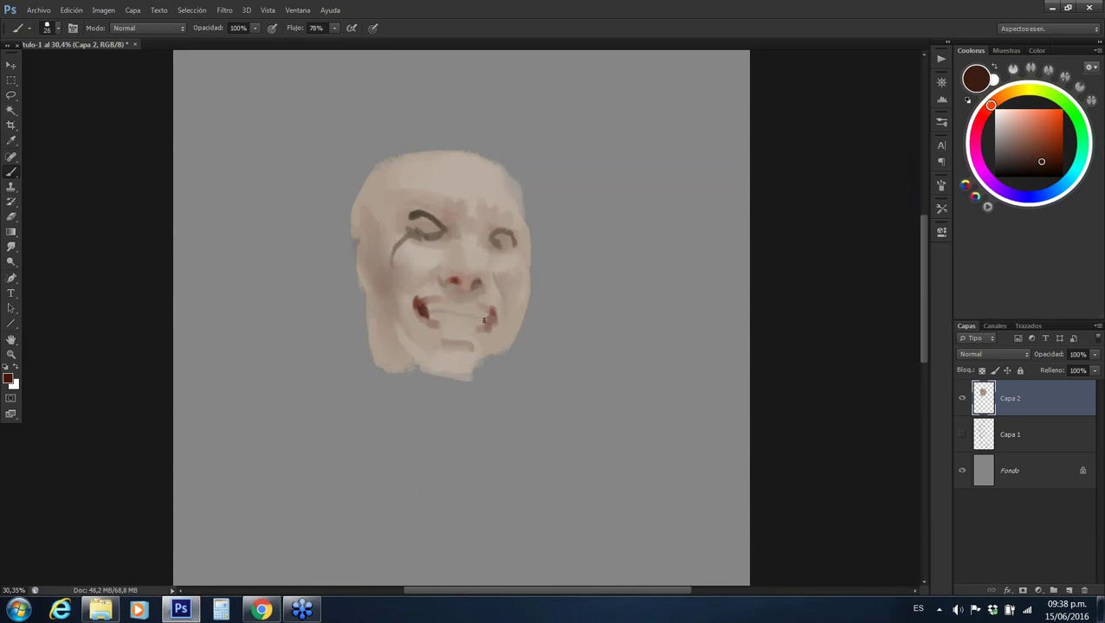
pyautogui.keyDown('alt'); pyautogui.click(424, 218); pyautogui.keyUp('alt')
# Paint a near-black mark over the left eye and down the cheek, undoing a stray nose stroke
pyautogui.moveTo(410, 184); pyautogui.dragTo(395, 210)
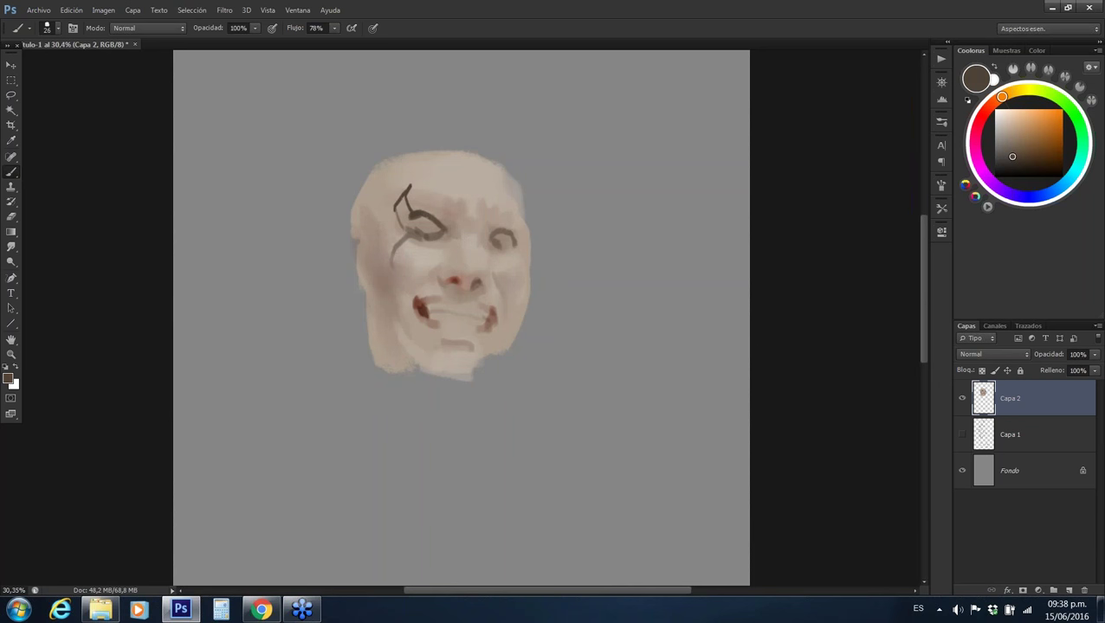
pyautogui.keyDown('alt'); pyautogui.keyDown('shift'); pyautogui.rightClick(407, 217); pyautogui.keyUp('shift'); pyautogui.keyUp('alt')
pyautogui.moveTo(409, 186)
pyautogui.mouseDown()
pyautogui.moveTo(398, 221)
pyautogui.moveTo(413, 232)
pyautogui.moveTo(388, 251)
pyautogui.moveTo(399, 277)
pyautogui.mouseUp()
pyautogui.moveTo(400, 235)
pyautogui.mouseDown()
pyautogui.moveTo(398, 265)
pyautogui.moveTo(397, 243)
pyautogui.moveTo(443, 239)
pyautogui.mouseUp()
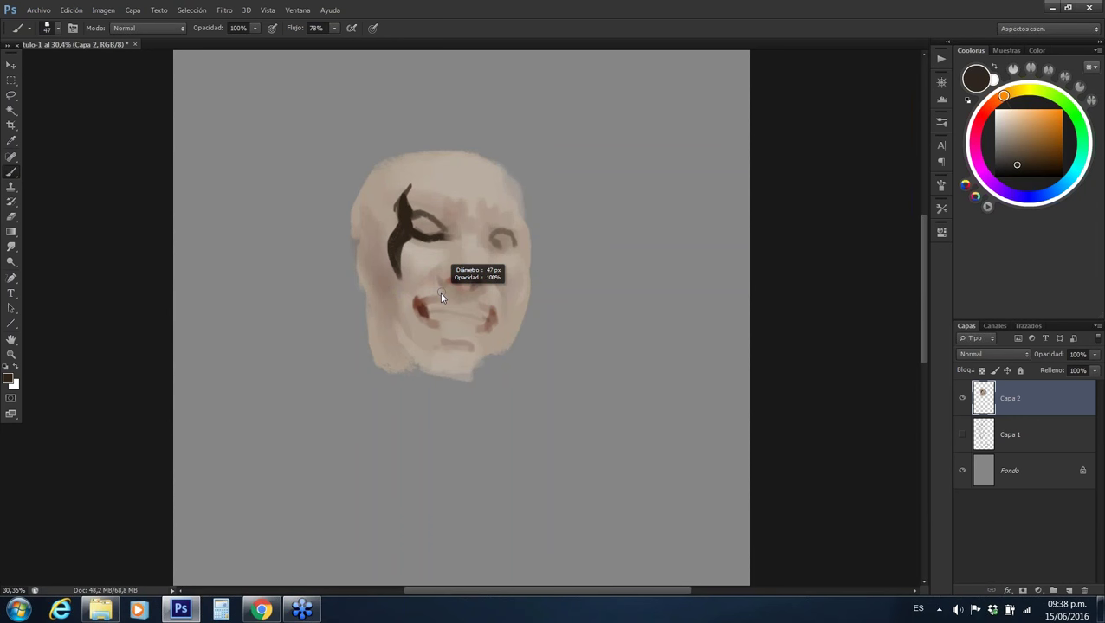
pyautogui.moveTo(452, 292); pyautogui.dragTo(424, 291)
pyautogui.hotkey('ctrl', 'z')
# Thicken the left eye loop and extend the dark marking toward the right eye
pyautogui.moveTo(411, 214)
pyautogui.mouseDown()
pyautogui.moveTo(502, 253)
pyautogui.moveTo(490, 240)
pyautogui.mouseUp()
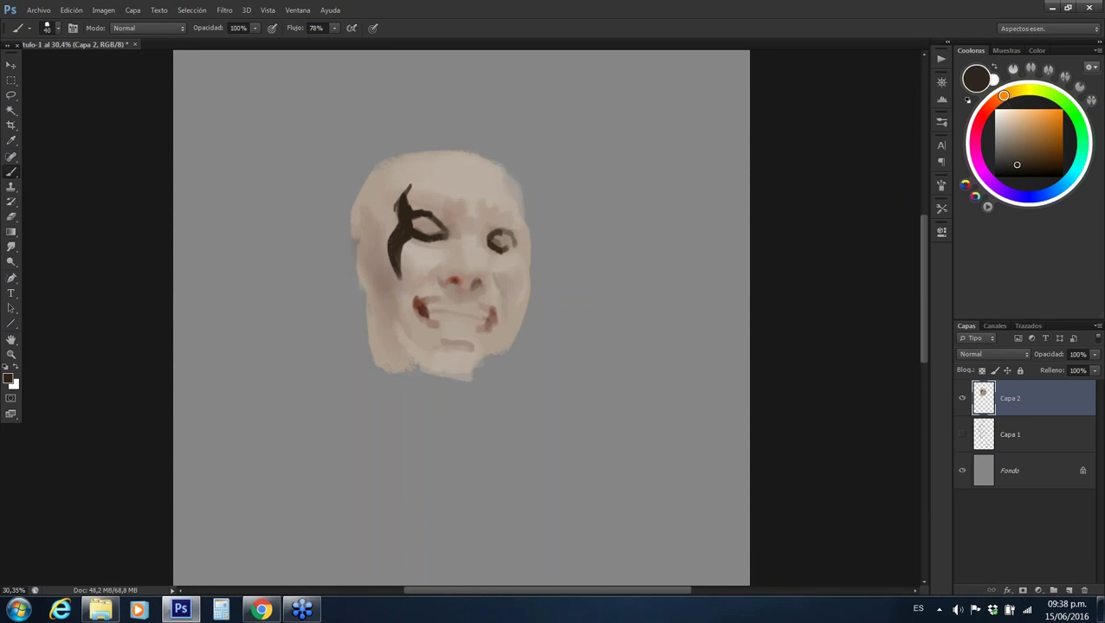
pyautogui.moveTo(420, 240)
pyautogui.mouseDown()
pyautogui.moveTo(440, 226)
pyautogui.moveTo(409, 184)
pyautogui.mouseUp()
pyautogui.moveTo(500, 230); pyautogui.dragTo(486, 235)
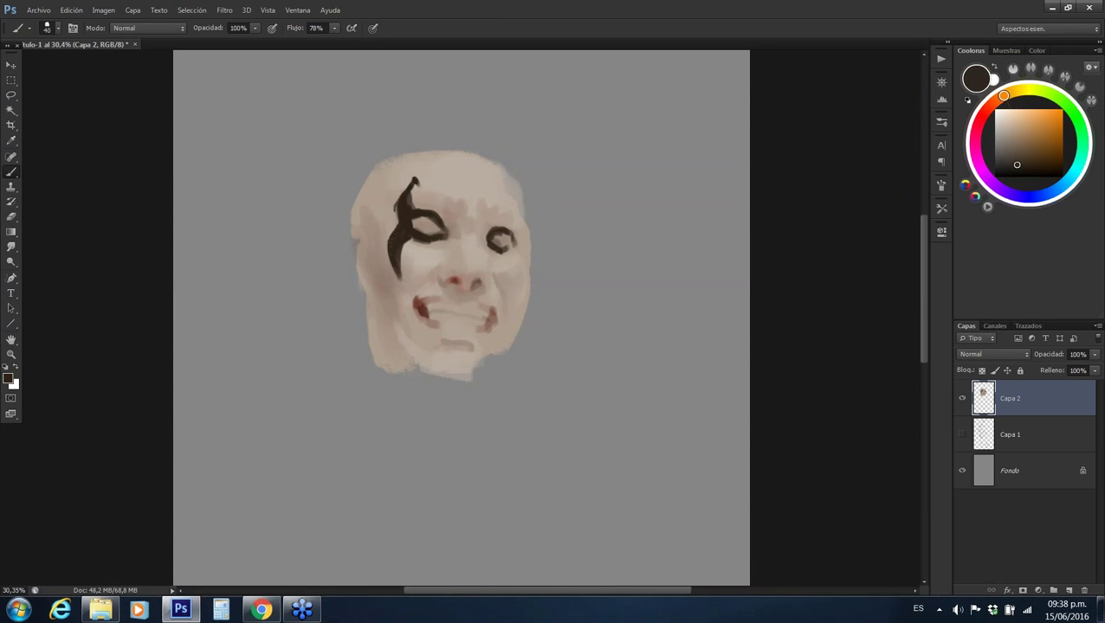
pyautogui.keyDown('alt'); pyautogui.click(412, 191); pyautogui.keyUp('alt')
pyautogui.keyDown('alt'); pyautogui.click(406, 185); pyautogui.keyUp('alt')
pyautogui.keyDown('alt'); pyautogui.click(396, 195); pyautogui.keyUp('alt')
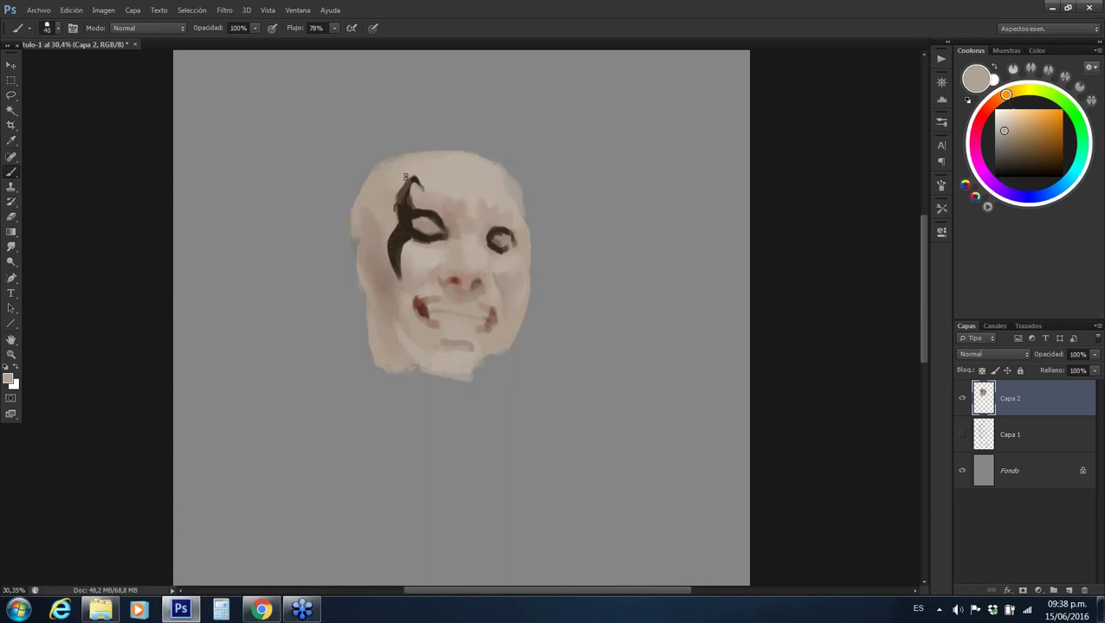
pyautogui.keyDown('alt'); pyautogui.click(404, 221); pyautogui.keyUp('alt')
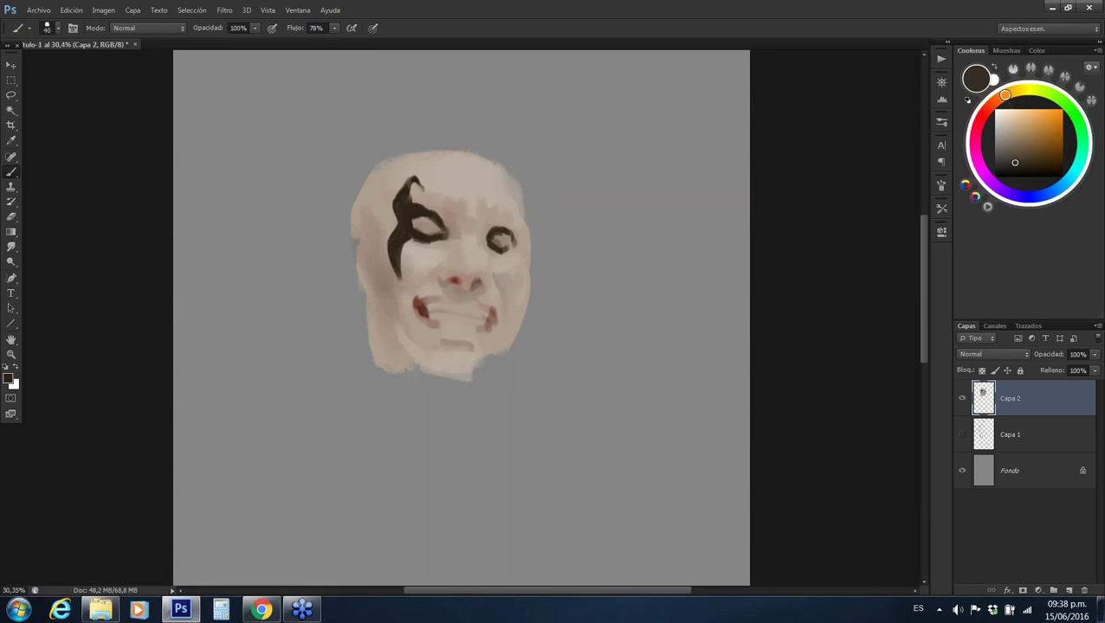
pyautogui.keyDown('alt'); pyautogui.click(489, 234); pyautogui.keyUp('alt')
pyautogui.moveTo(449, 233); pyautogui.dragTo(463, 223)
# Resample beige and dark brown tones around the right eye and set the brush to 26 px
pyautogui.keyDown('alt'); pyautogui.click(468, 208); pyautogui.keyUp('alt')
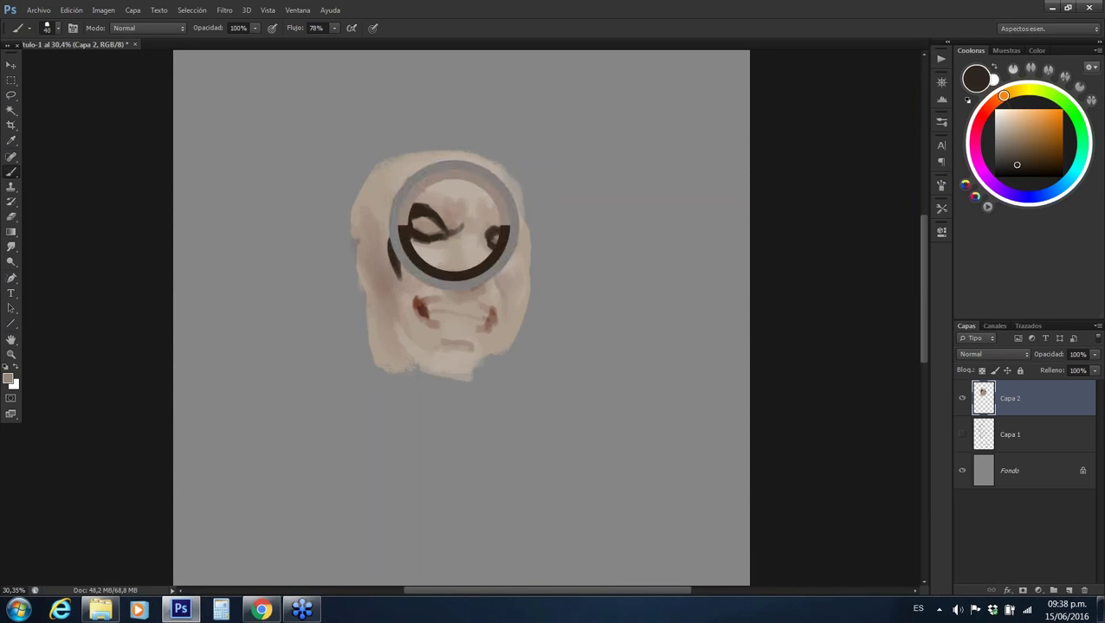
pyautogui.keyDown('alt'); pyautogui.click(407, 217); pyautogui.keyUp('alt')
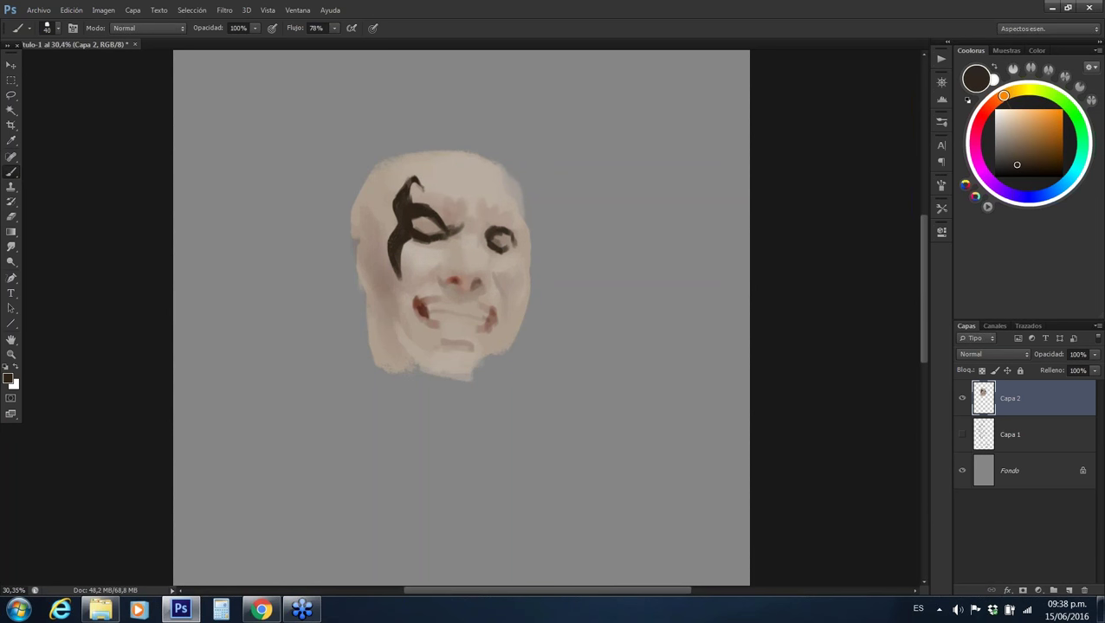
pyautogui.keyDown('alt'); pyautogui.click(431, 234); pyautogui.keyUp('alt')
pyautogui.keyDown('alt'); pyautogui.click(454, 228); pyautogui.keyUp('alt')
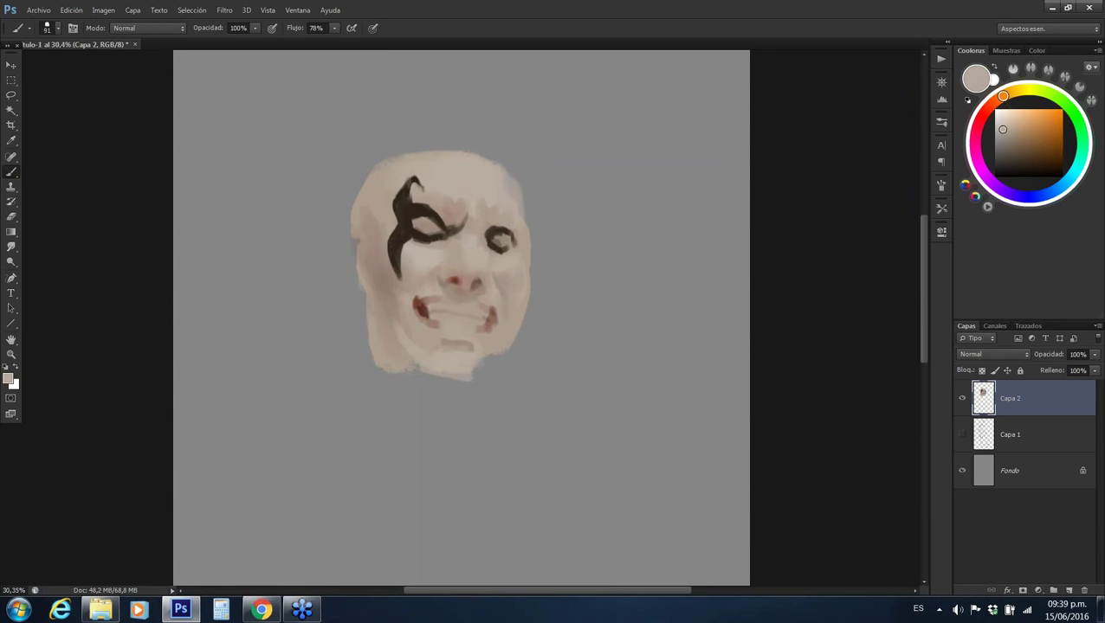
pyautogui.keyDown('alt'); pyautogui.click(439, 234); pyautogui.keyUp('alt')
pyautogui.keyDown('alt'); pyautogui.click(490, 237); pyautogui.keyUp('alt')
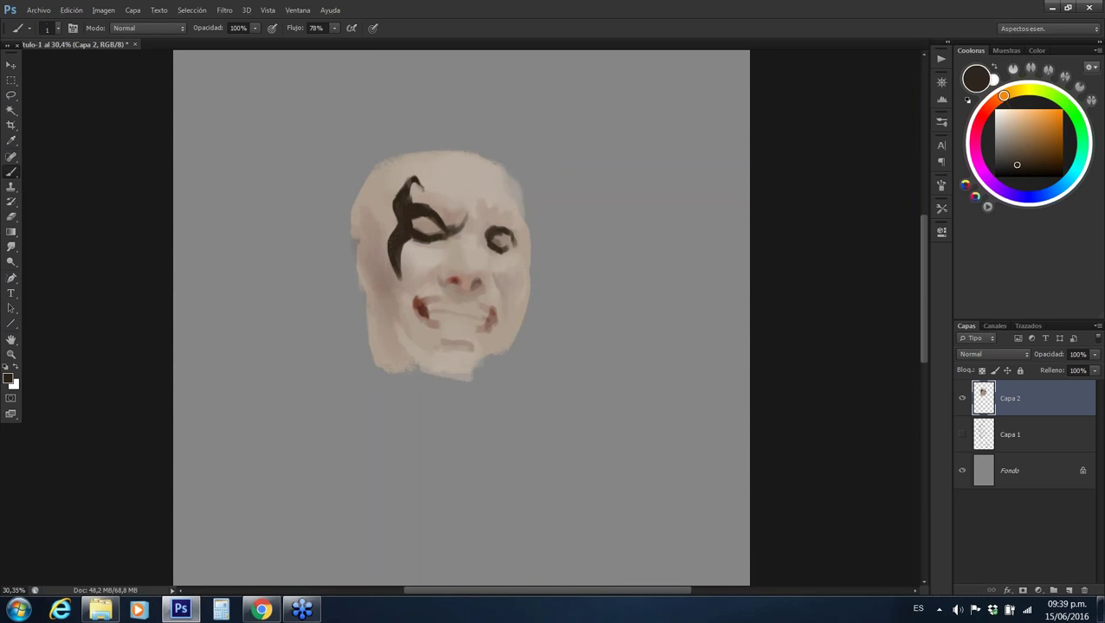
pyautogui.keyDown('alt'); pyautogui.click(488, 229); pyautogui.keyUp('alt')
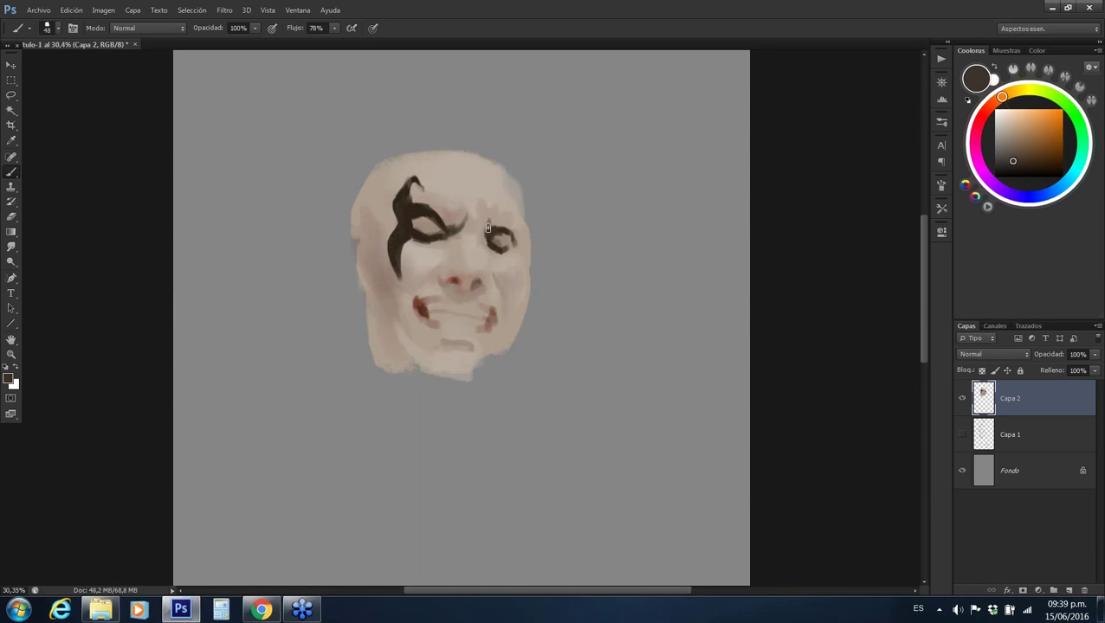
pyautogui.keyDown('alt'); pyautogui.click(487, 230); pyautogui.keyUp('alt')
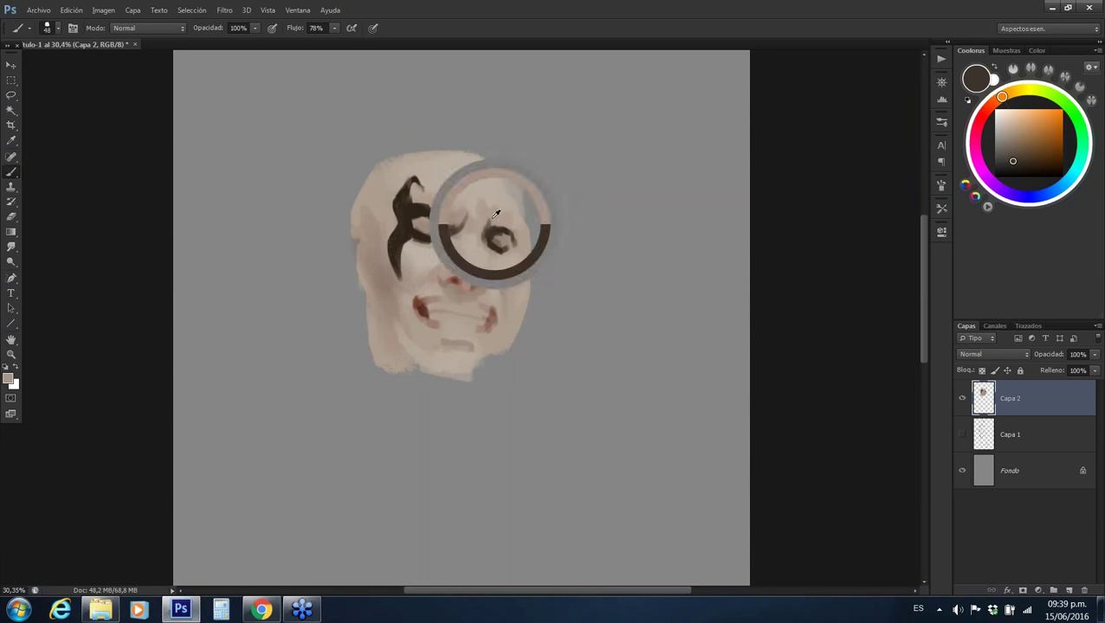
pyautogui.keyDown('alt'); pyautogui.click(490, 236); pyautogui.keyUp('alt')
pyautogui.keyDown('alt'); pyautogui.click(490, 236); pyautogui.keyUp('alt')
pyautogui.keyDown('alt'); pyautogui.click(487, 227); pyautogui.keyUp('alt')
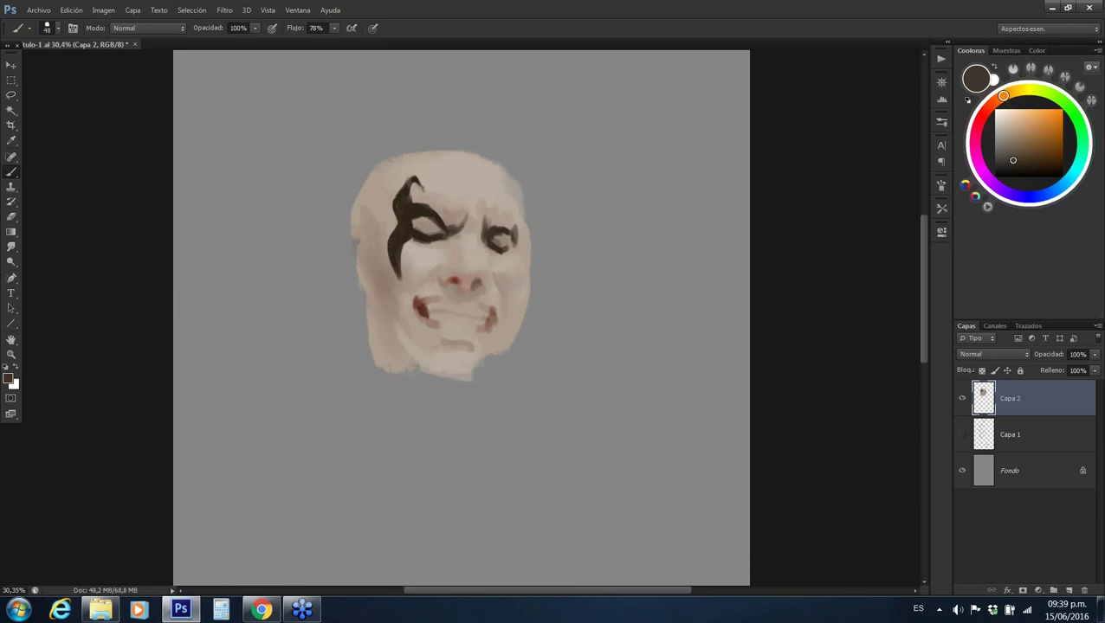
pyautogui.moveTo(509, 211); pyautogui.dragTo(493, 210)
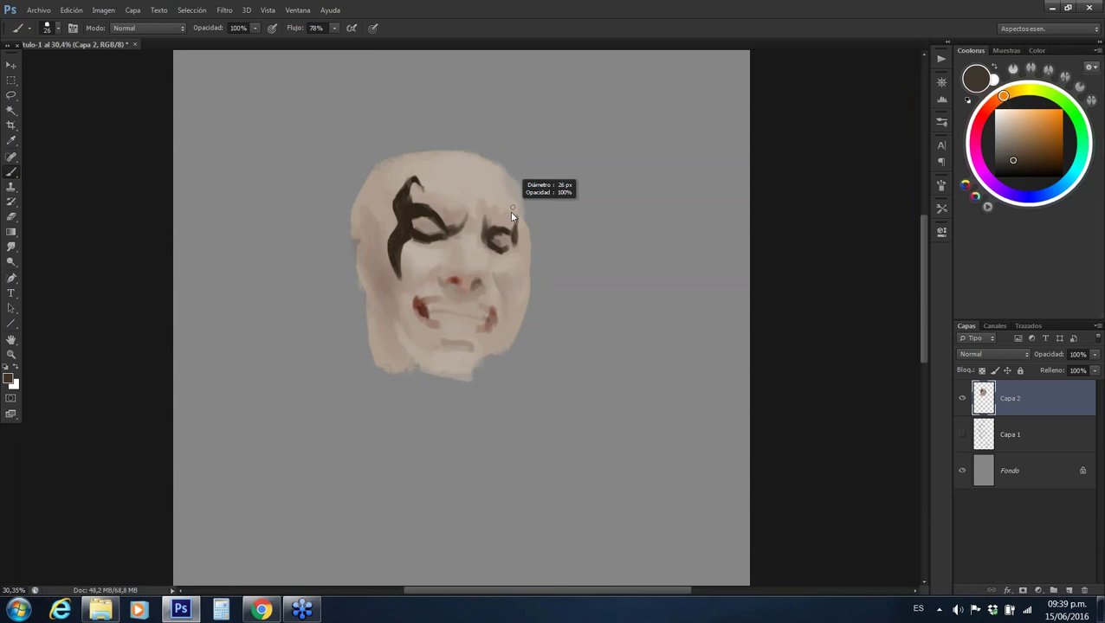
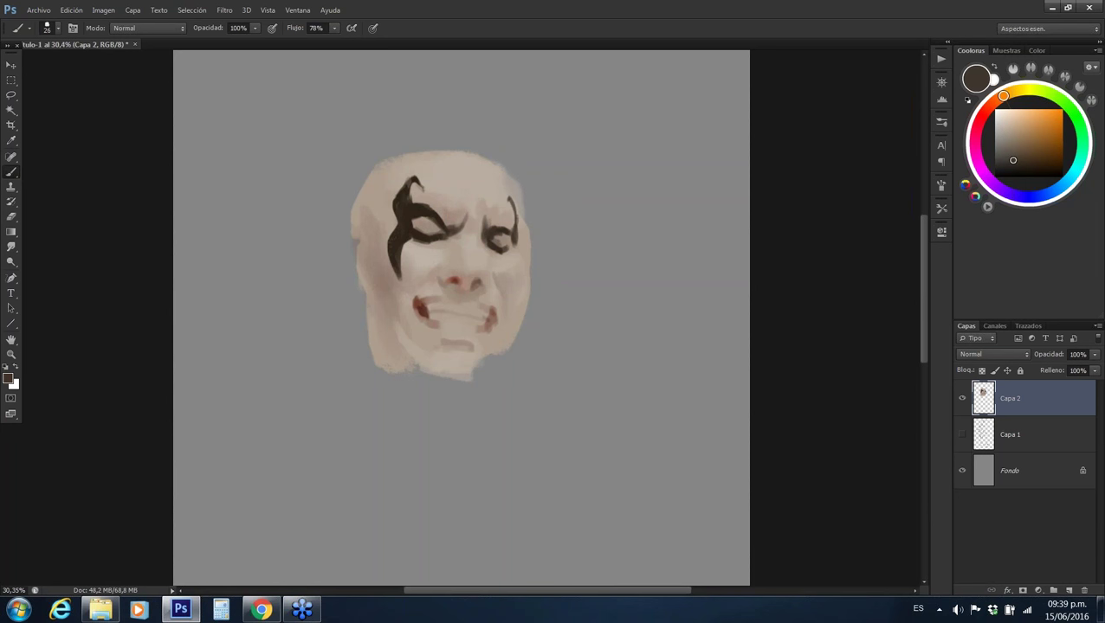
# Paint dark lines along the right eyebrow, above the upper lip and at the right mouth corner
pyautogui.moveTo(515, 244); pyautogui.dragTo(516, 282)
pyautogui.moveTo(451, 288); pyautogui.dragTo(415, 292)
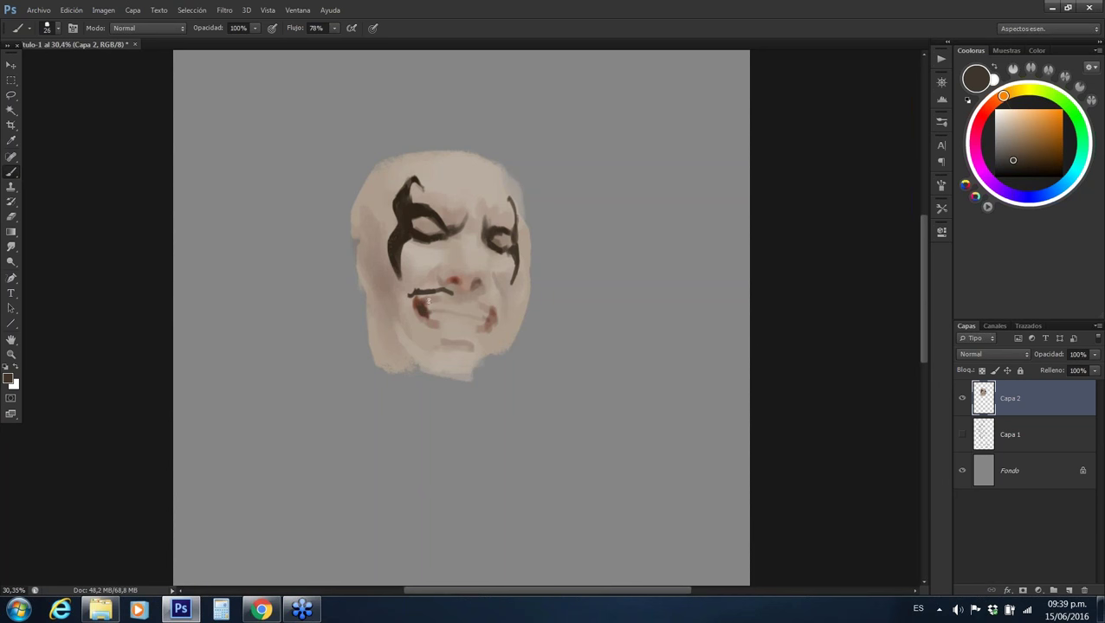
pyautogui.moveTo(484, 297); pyautogui.dragTo(499, 303)
# Shade the left cheek with a soft reddish-brown wash in Multiply blend mode
pyautogui.keyDown('alt'); pyautogui.click(380, 251); pyautogui.keyUp('alt')
pyautogui.keyDown('shift'); pyautogui.rightClick(381, 251); pyautogui.keyUp('shift')
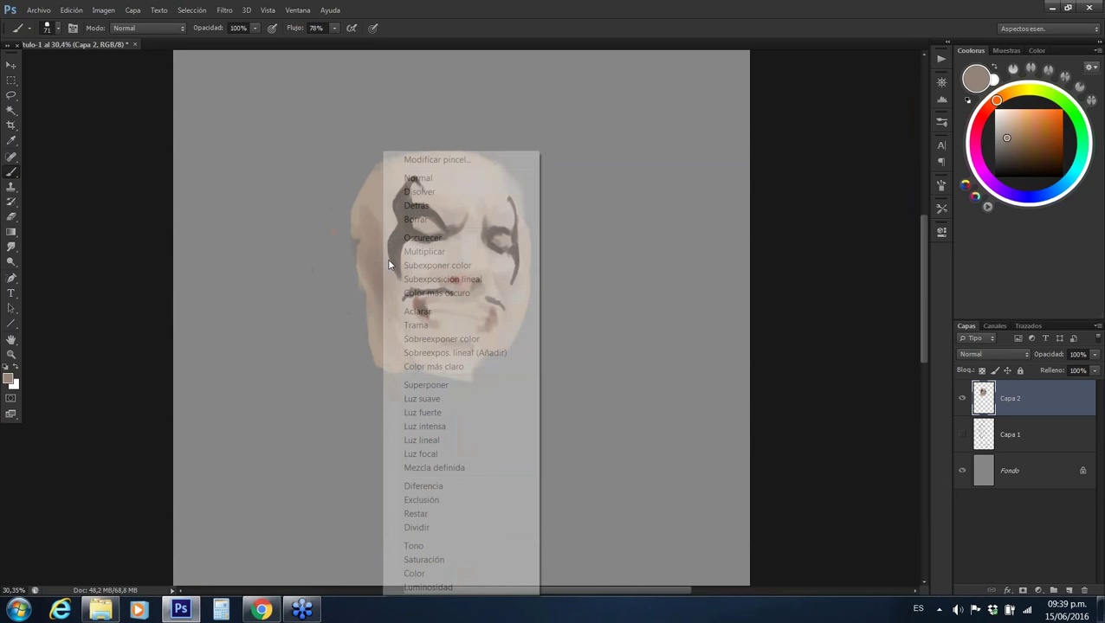
pyautogui.click(407, 252)
pyautogui.keyDown('alt'); pyautogui.keyDown('shift'); pyautogui.rightClick(451, 217); pyautogui.keyUp('shift'); pyautogui.keyUp('alt')
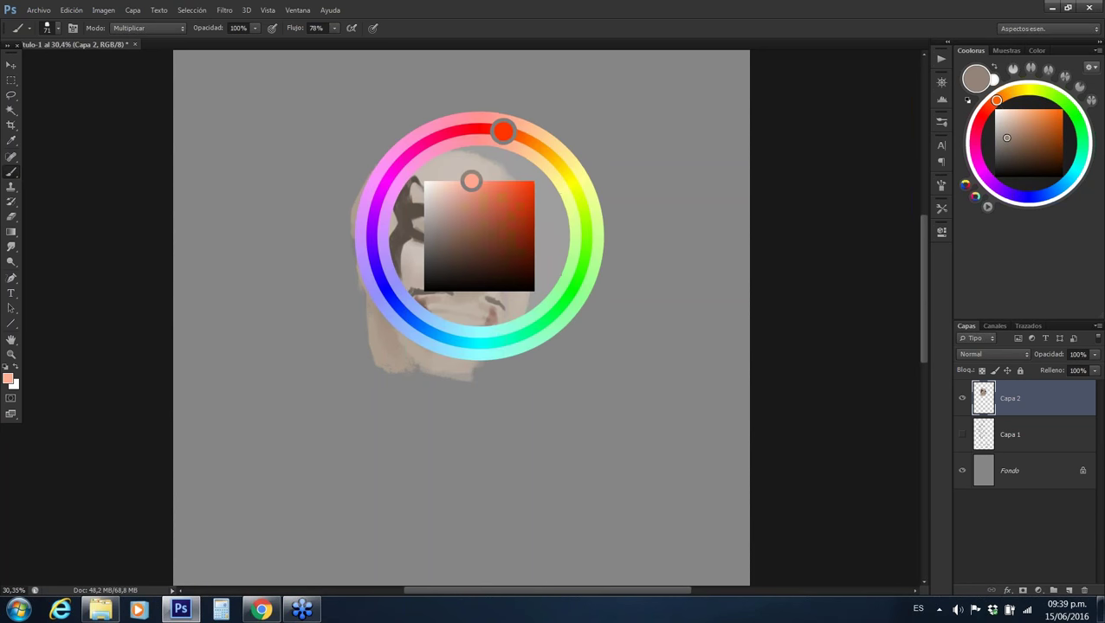
pyautogui.keyDown('alt'); pyautogui.rightClick(392, 270); pyautogui.keyUp('alt')
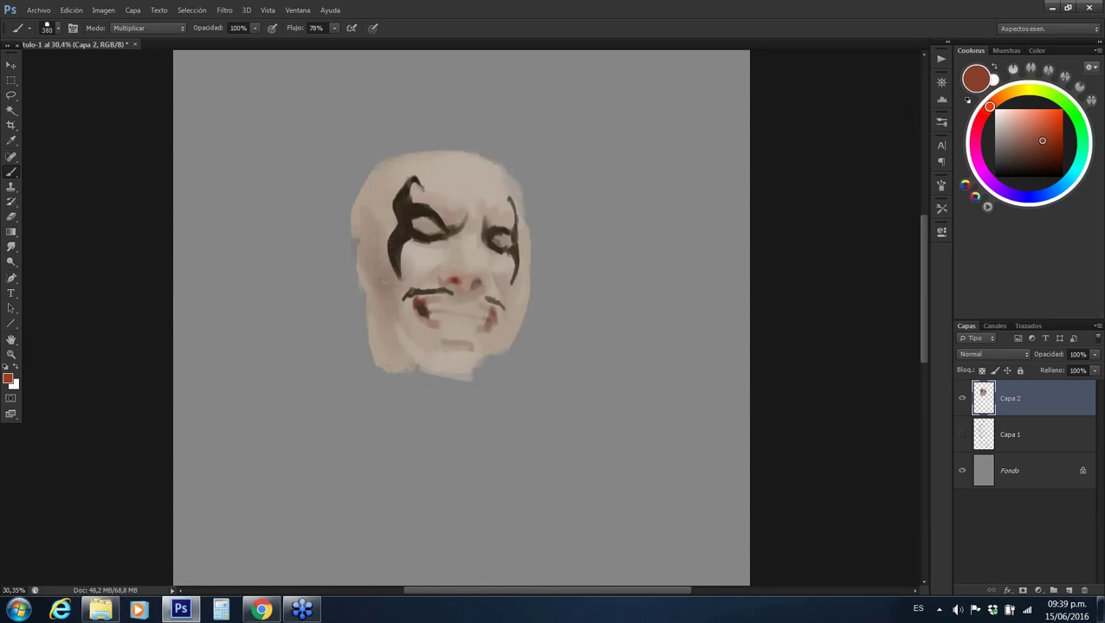
pyautogui.moveTo(377, 229); pyautogui.dragTo(380, 290)
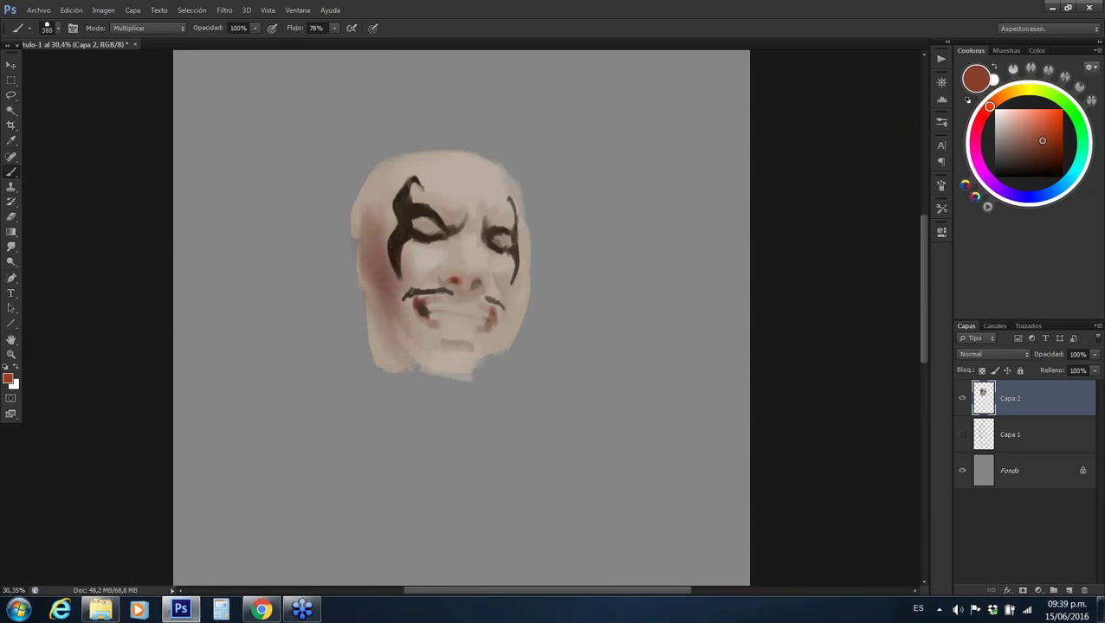
# Return the brush to Normal mode and add a near-white highlight on the cheek
pyautogui.keyDown('shift'); pyautogui.rightClick(420, 220); pyautogui.keyUp('shift')
pyautogui.click(437, 180)
pyautogui.keyDown('alt'); pyautogui.keyDown('shift'); pyautogui.rightClick(428, 251); pyautogui.keyUp('shift'); pyautogui.keyUp('alt')
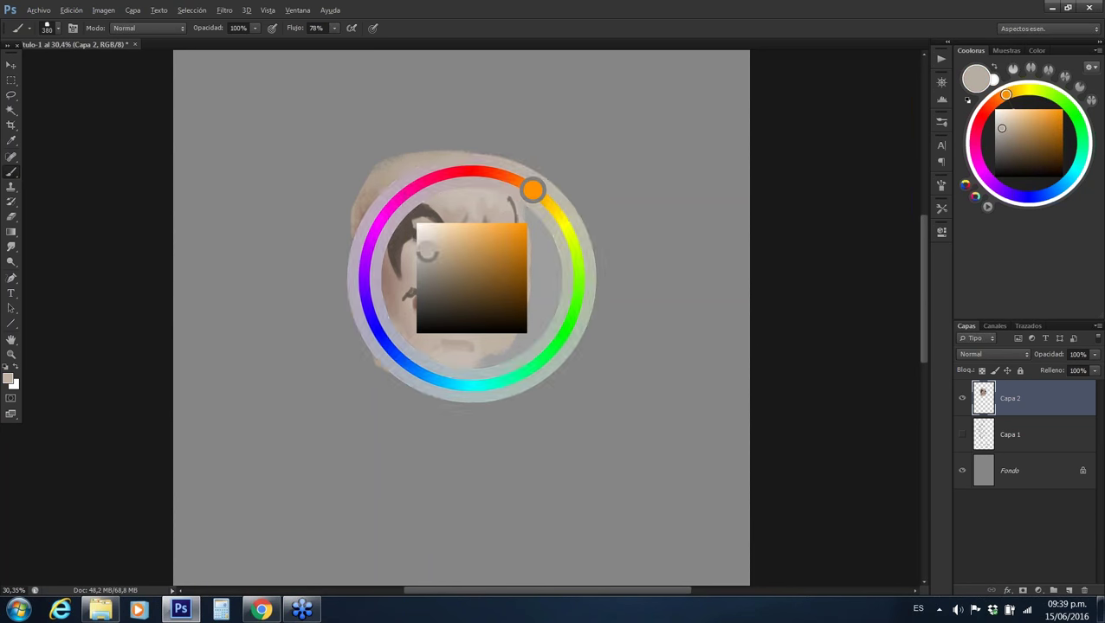
pyautogui.keyDown('alt'); pyautogui.rightClick(425, 251); pyautogui.keyUp('alt')
pyautogui.moveTo(420, 247); pyautogui.dragTo(433, 264)
# Paint a dark brown hair stroke across the top of the head
pyautogui.keyDown('alt'); pyautogui.click(407, 209); pyautogui.keyUp('alt')
pyautogui.moveTo(451, 149)
pyautogui.mouseDown()
pyautogui.moveTo(346, 184)
pyautogui.moveTo(324, 231)
pyautogui.mouseUp()
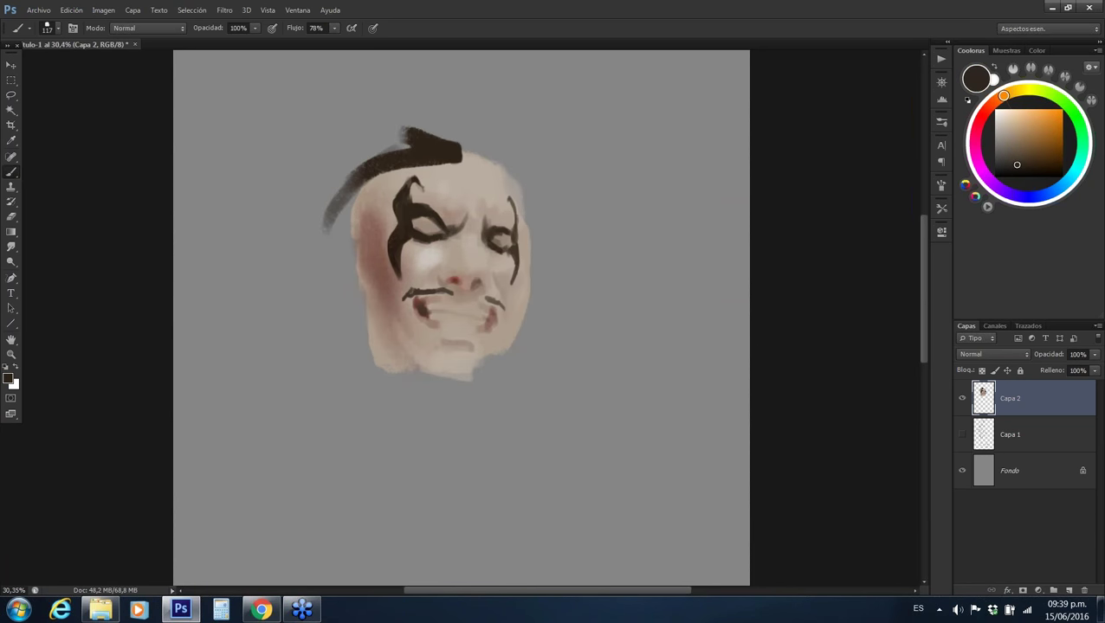
pyautogui.keyDown('alt'); pyautogui.click(368, 260); pyautogui.keyUp('alt')
# Paint dark reddish-brown strokes under the lower-left chin
pyautogui.moveTo(414, 337)
pyautogui.mouseDown()
pyautogui.moveTo(394, 346)
pyautogui.moveTo(448, 385)
pyautogui.moveTo(390, 349)
pyautogui.moveTo(383, 397)
pyautogui.mouseUp()
pyautogui.keyDown('alt'); pyautogui.keyDown('shift'); pyautogui.rightClick(429, 358); pyautogui.keyUp('shift'); pyautogui.keyUp('alt')
pyautogui.keyDown('alt'); pyautogui.keyDown('shift'); pyautogui.rightClick(407, 370); pyautogui.keyUp('shift'); pyautogui.keyUp('alt')
pyautogui.keyDown('alt'); pyautogui.rightClick(396, 355); pyautogui.keyUp('alt')
pyautogui.keyDown('alt'); pyautogui.click(407, 360); pyautogui.keyUp('alt')
# Check the chin shadow colour with a sample point in the Info panel
pyautogui.press('F8')
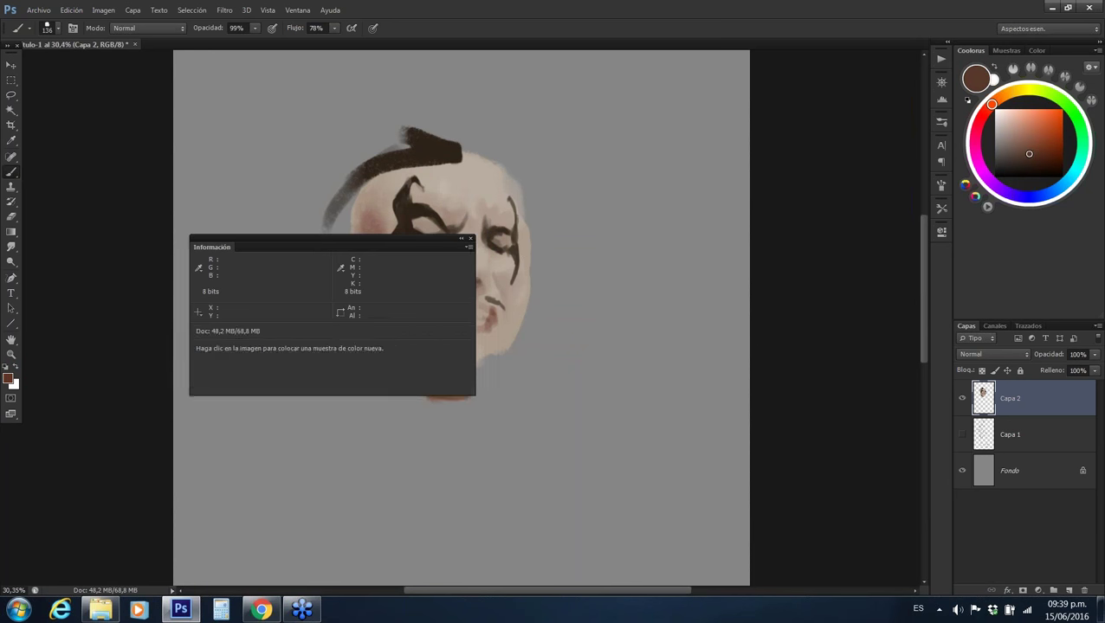
pyautogui.click(418, 381)
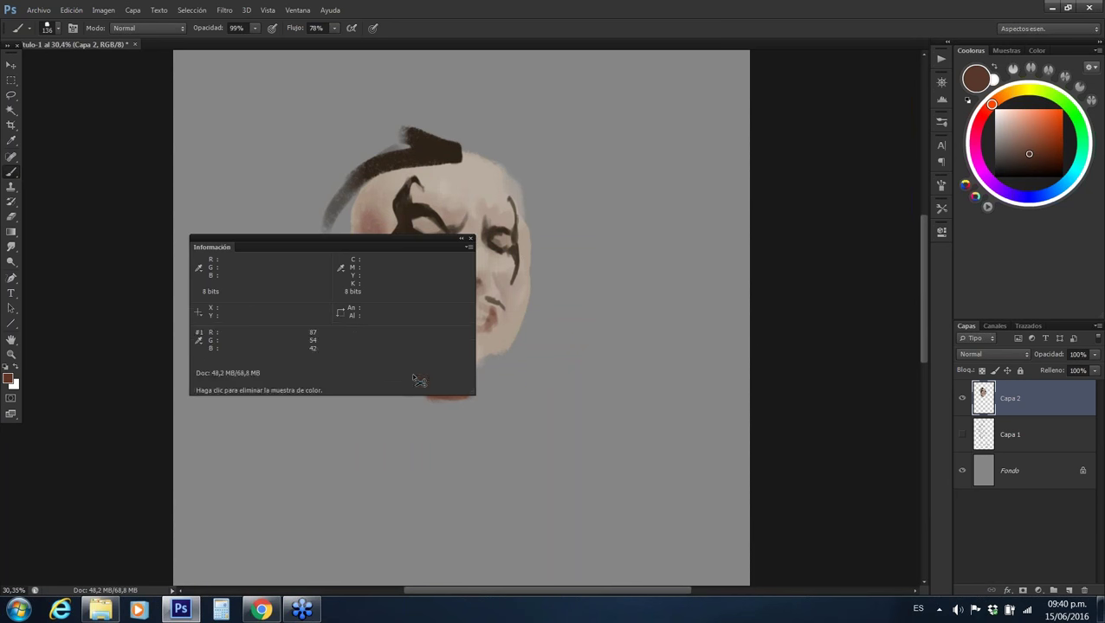
pyautogui.click(471, 239)
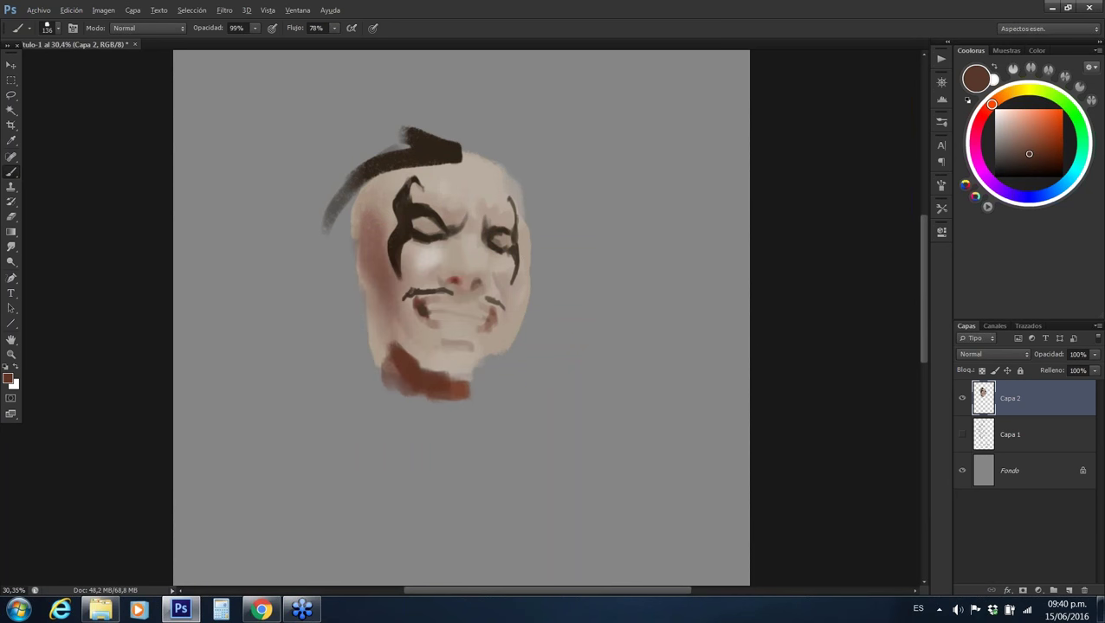
# Extend the chin shadow further left in a slightly darker brown at full opacity
pyautogui.keyDown('alt'); pyautogui.keyDown('shift'); pyautogui.rightClick(402, 362); pyautogui.keyUp('shift'); pyautogui.keyUp('alt')
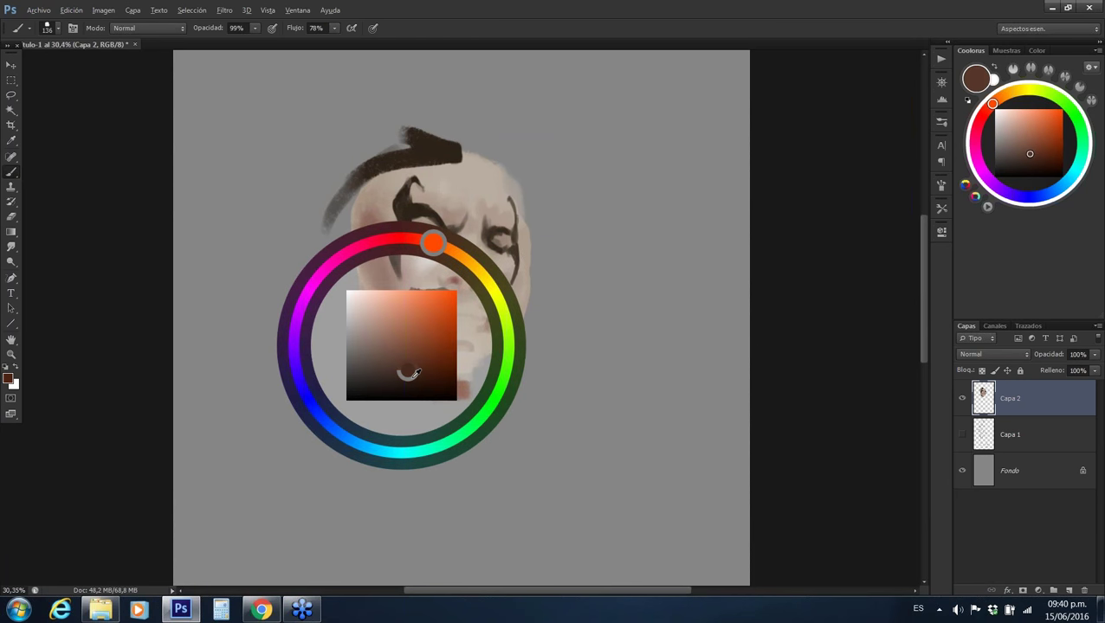
pyautogui.moveTo(402, 362); pyautogui.dragTo(395, 375)
pyautogui.moveTo(386, 329)
pyautogui.mouseDown()
pyautogui.moveTo(371, 377)
pyautogui.moveTo(378, 357)
pyautogui.mouseUp()
pyautogui.press('0')
# Sample pinkish-brown, near-black and light skin tones from the cheek, eye and face
pyautogui.keyDown('alt'); pyautogui.click(385, 270); pyautogui.keyUp('alt')
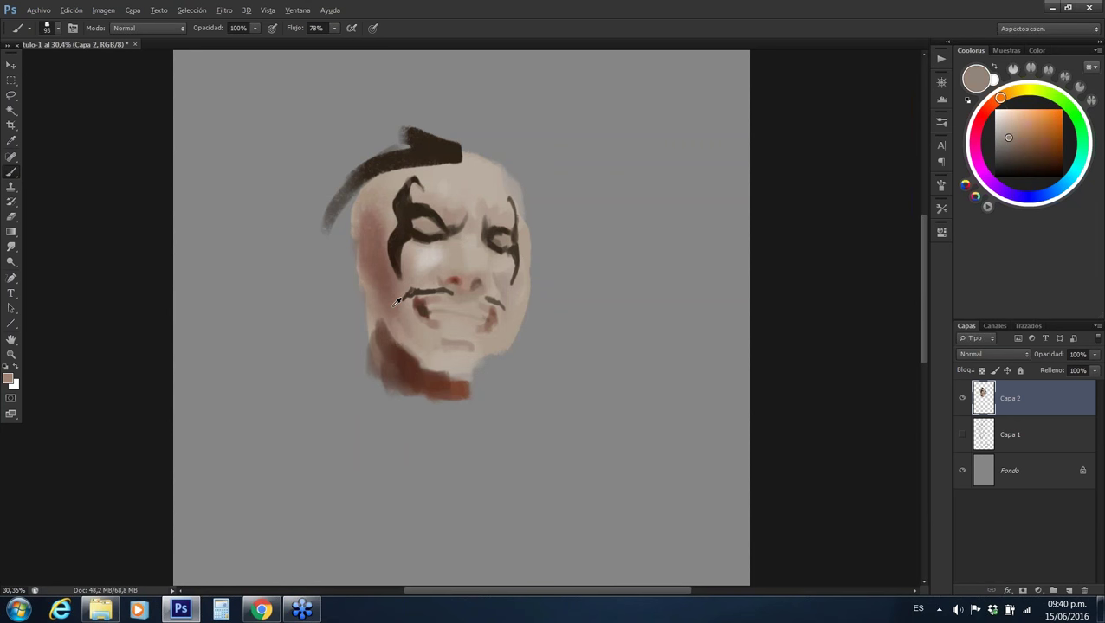
pyautogui.keyDown('alt'); pyautogui.click(389, 264); pyautogui.keyUp('alt')
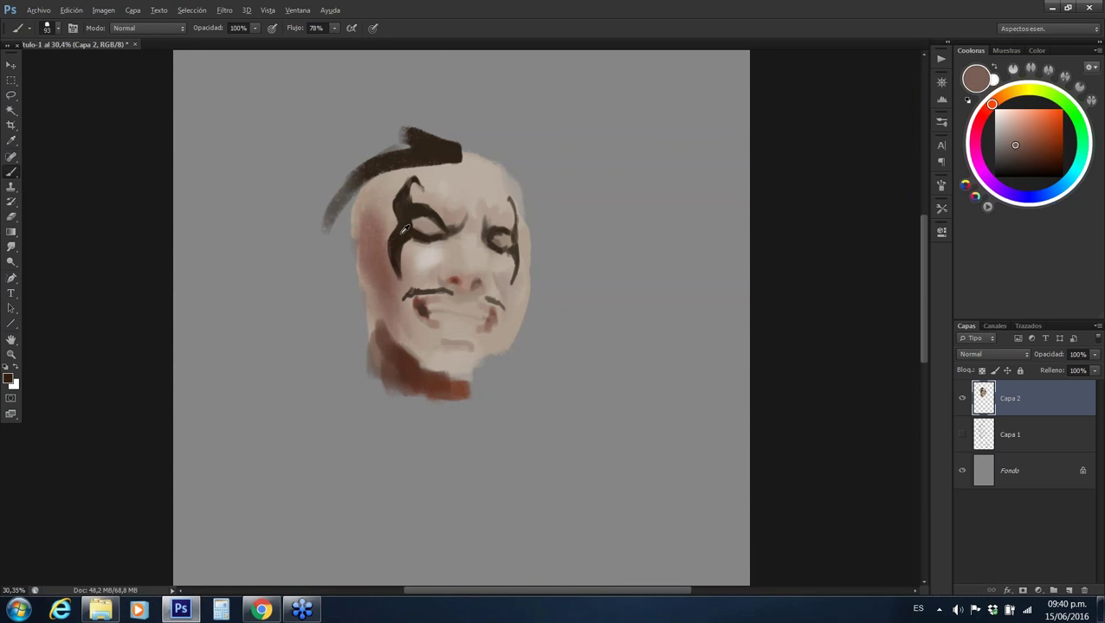
pyautogui.keyDown('alt'); pyautogui.click(403, 228); pyautogui.keyUp('alt')
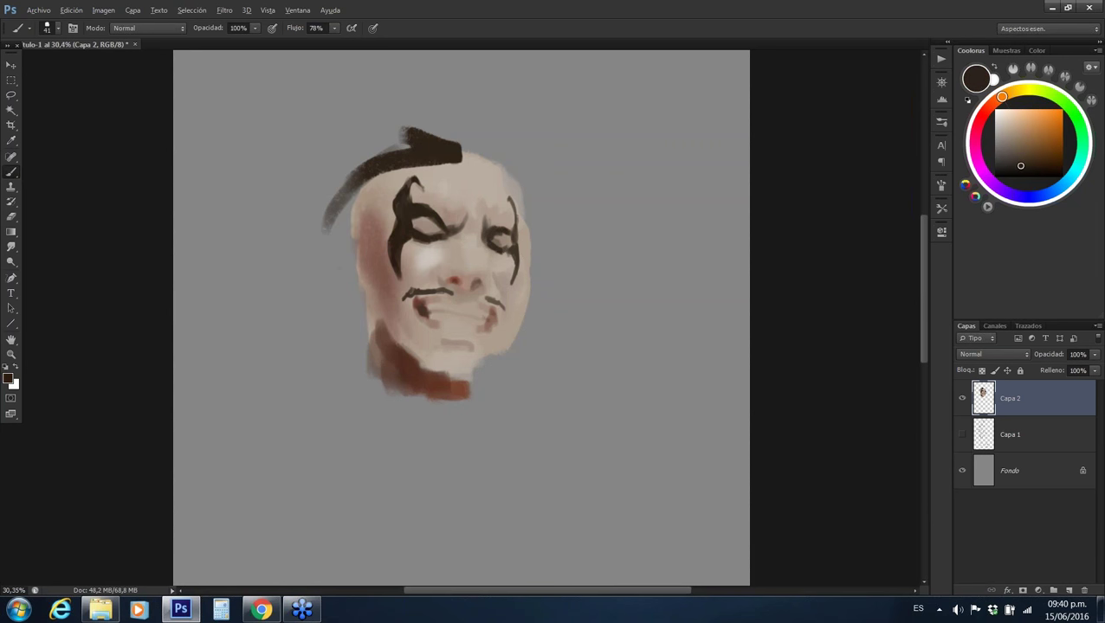
pyautogui.keyDown('alt'); pyautogui.click(405, 243); pyautogui.keyUp('alt')
pyautogui.keyDown('alt'); pyautogui.click(403, 225); pyautogui.keyUp('alt')
pyautogui.keyDown('alt'); pyautogui.click(399, 217); pyautogui.keyUp('alt')
pyautogui.keyDown('alt'); pyautogui.click(472, 270); pyautogui.keyUp('alt')
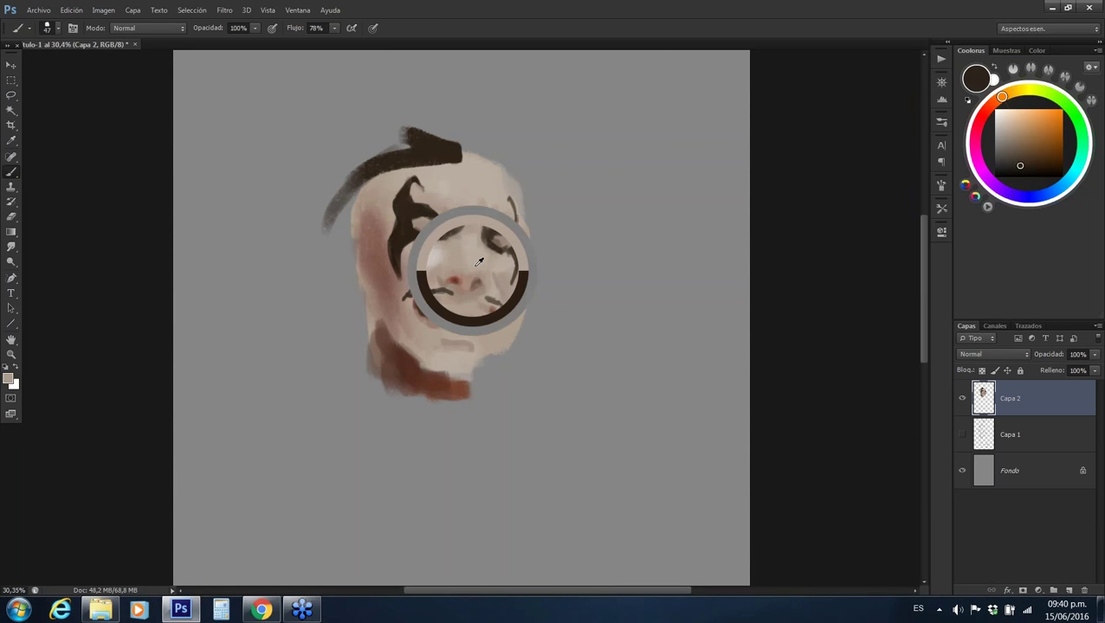
pyautogui.keyDown('alt'); pyautogui.click(477, 235); pyautogui.keyUp('alt')
pyautogui.keyDown('alt'); pyautogui.click(478, 239); pyautogui.keyUp('alt')
pyautogui.keyDown('alt'); pyautogui.click(477, 221); pyautogui.keyUp('alt')
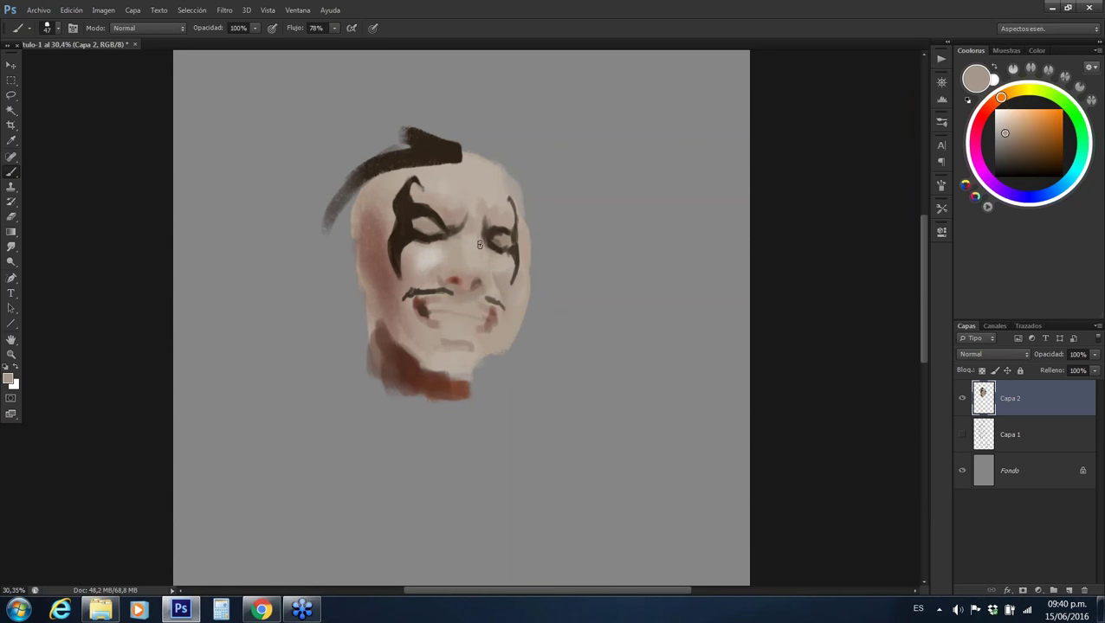
# Pick a dark brown from the face with the brush size set to 34
pyautogui.keyDown('alt'); pyautogui.click(500, 243); pyautogui.keyUp('alt')
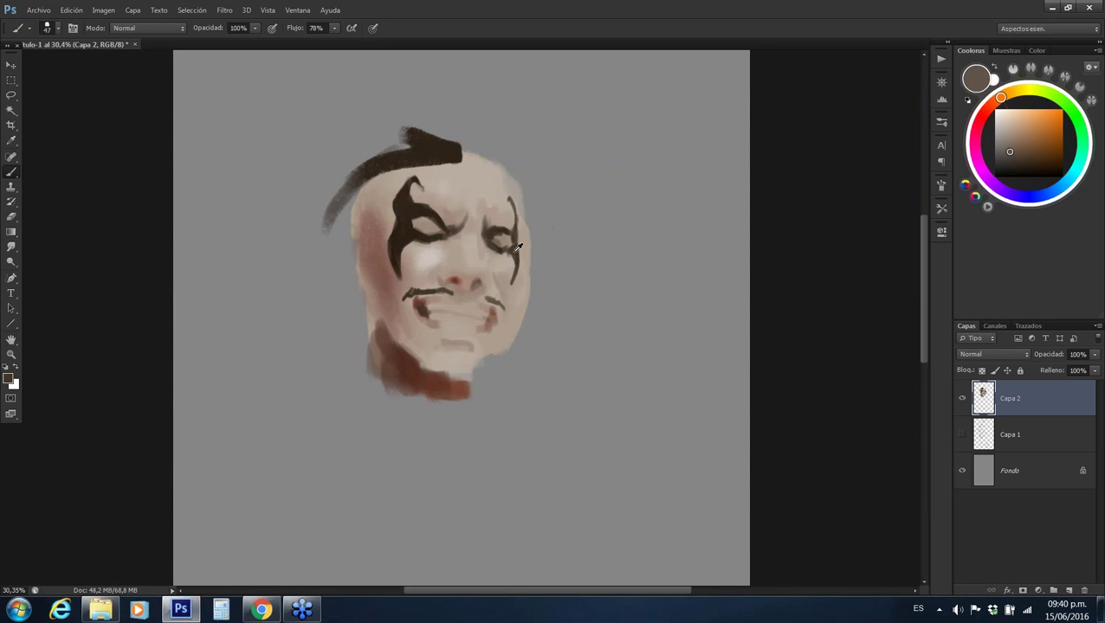
pyautogui.moveTo(506, 253); pyautogui.dragTo(500, 253)
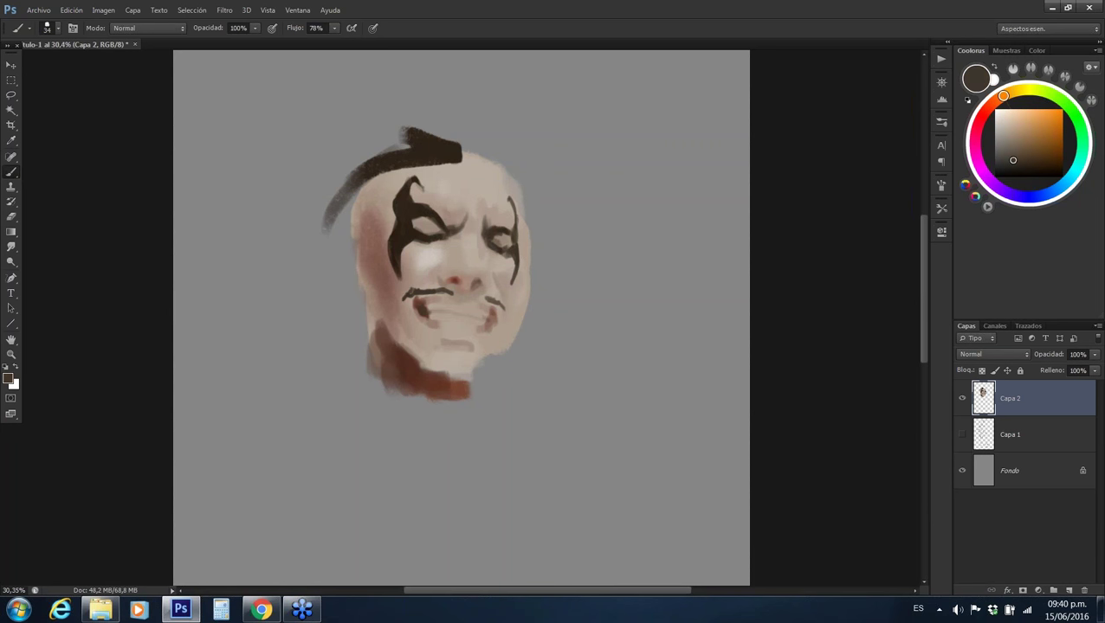
pyautogui.keyDown('alt'); pyautogui.click(509, 236); pyautogui.keyUp('alt')
pyautogui.keyDown('alt'); pyautogui.click(499, 231); pyautogui.keyUp('alt')
pyautogui.keyDown('alt'); pyautogui.click(505, 239); pyautogui.keyUp('alt')
pyautogui.keyDown('alt'); pyautogui.click(511, 230); pyautogui.keyUp('alt')
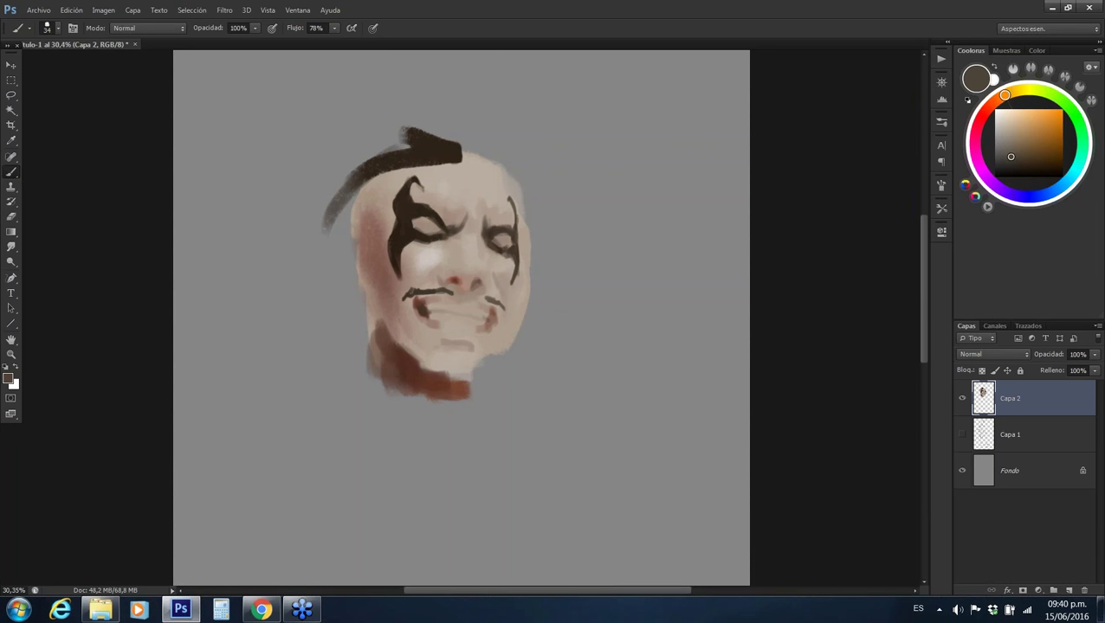
# Erase the face's right edge back to the grey background
pyautogui.keyDown('alt'); pyautogui.click(535, 323); pyautogui.keyUp('alt')
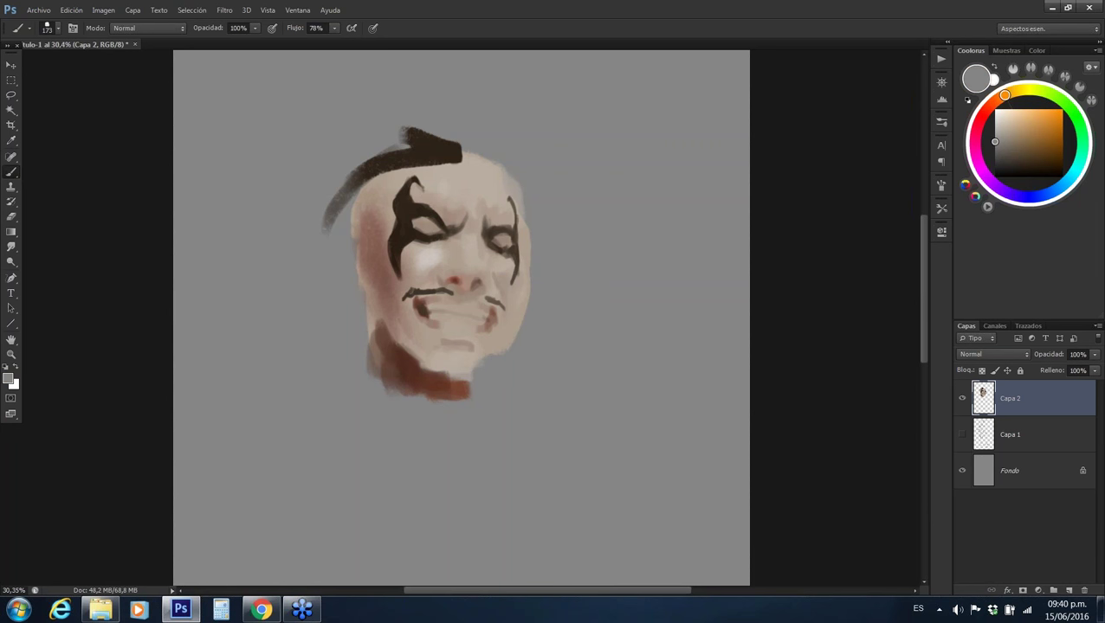
pyautogui.press('e')
pyautogui.moveTo(525, 341)
pyautogui.mouseDown()
pyautogui.moveTo(522, 186)
pyautogui.moveTo(518, 198)
pyautogui.moveTo(507, 169)
pyautogui.mouseUp()
# Trim the right cheek edge back to grey, then resample beige and brown cheek tones
pyautogui.moveTo(526, 289); pyautogui.dragTo(507, 329)
pyautogui.press('b')
pyautogui.keyDown('alt'); pyautogui.click(510, 325); pyautogui.keyUp('alt')
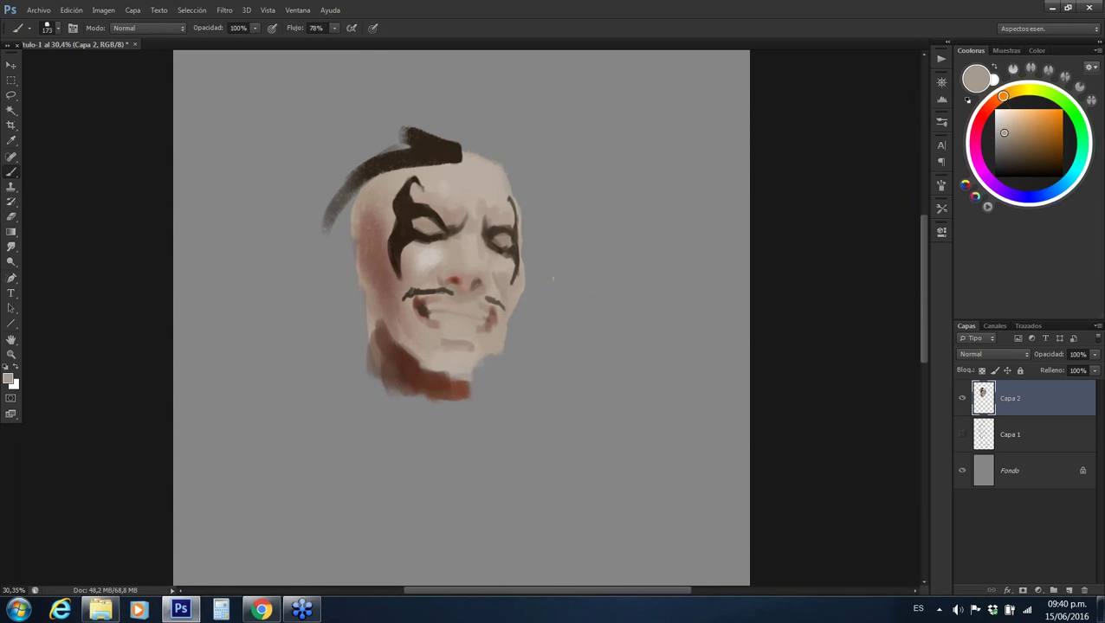
pyautogui.keyDown('alt'); pyautogui.click(391, 284); pyautogui.keyUp('alt')
pyautogui.keyDown('alt'); pyautogui.click(390, 285); pyautogui.keyUp('alt')
# Choose darker and lighter greyish-brown tones sampled from the left cheek
pyautogui.keyDown('alt'); pyautogui.click(382, 266); pyautogui.keyUp('alt')
pyautogui.keyDown('alt'); pyautogui.keyDown('shift'); pyautogui.rightClick(396, 266); pyautogui.keyUp('shift'); pyautogui.keyUp('alt')
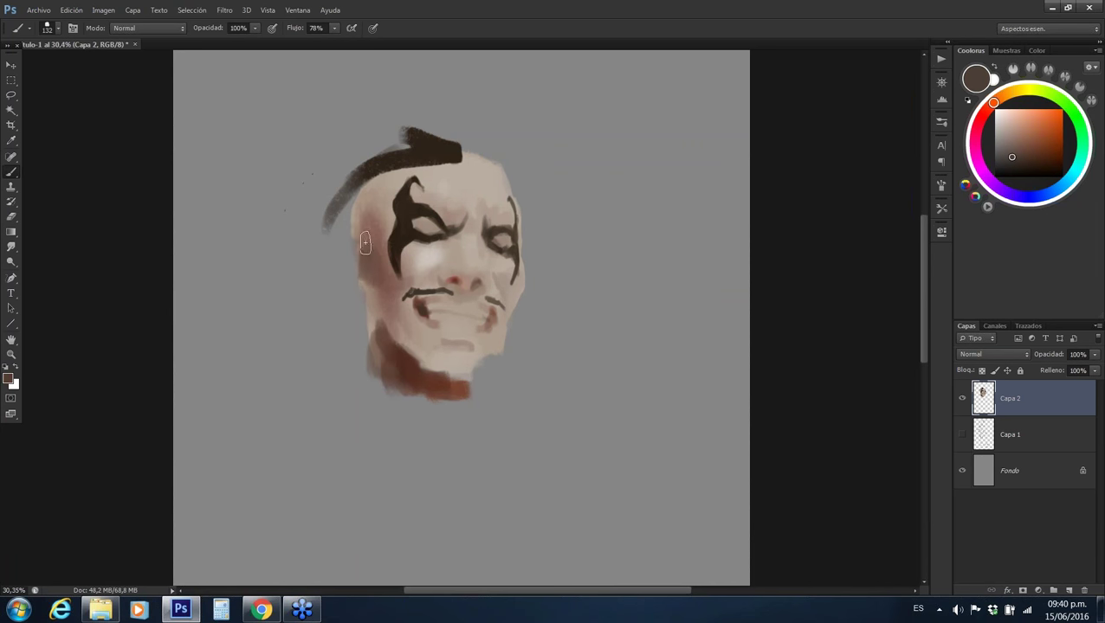
pyautogui.keyDown('alt'); pyautogui.click(377, 270); pyautogui.keyUp('alt')
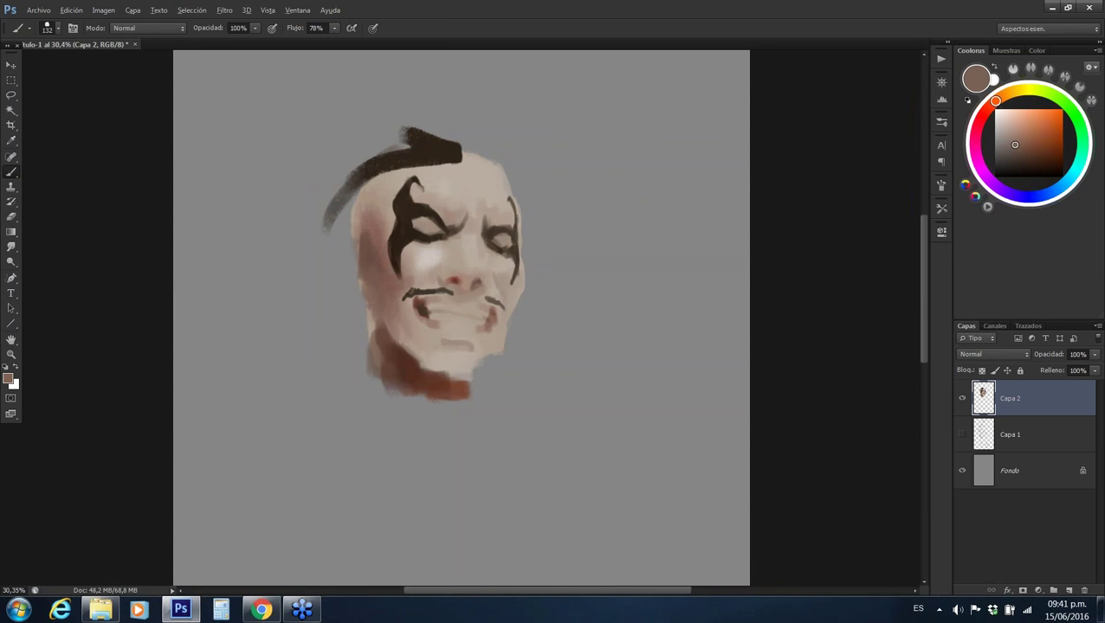
pyautogui.keyDown('alt'); pyautogui.click(381, 201); pyautogui.keyUp('alt')
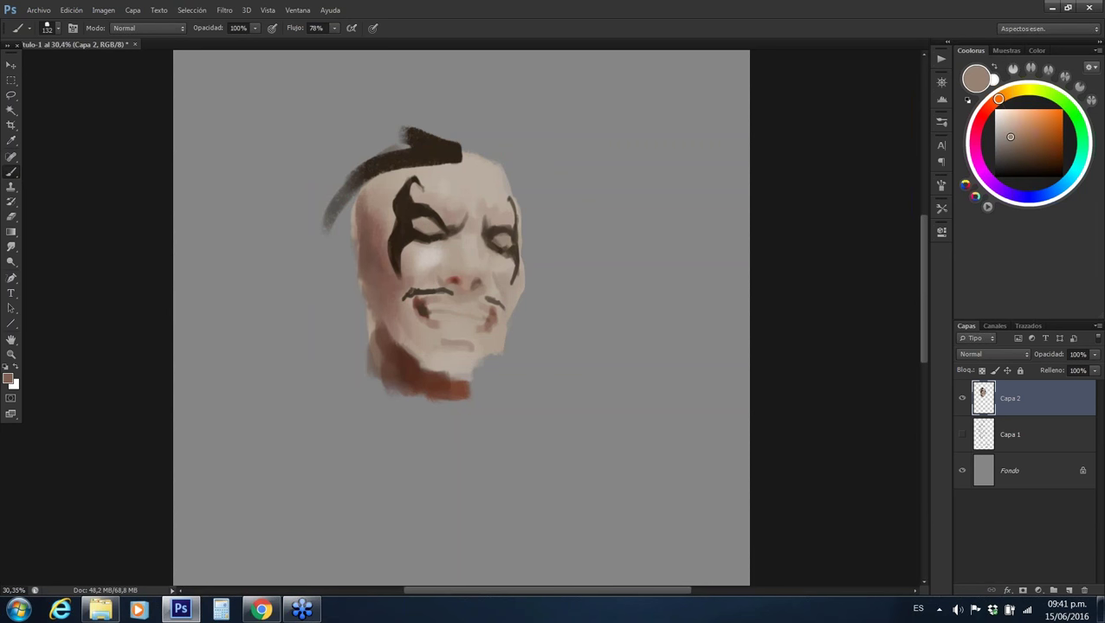
# Extend the dark hair down the left side of the head
pyautogui.keyDown('alt'); pyautogui.click(405, 153); pyautogui.keyUp('alt')
pyautogui.keyDown('alt'); pyautogui.click(406, 163); pyautogui.keyUp('alt')
pyautogui.moveTo(373, 178); pyautogui.dragTo(323, 260)
# Paint long near-black hair strands down the left side of the head
pyautogui.keyDown('alt'); pyautogui.click(406, 165); pyautogui.keyUp('alt')
pyautogui.moveTo(369, 185)
pyautogui.mouseDown()
pyautogui.moveTo(341, 277)
pyautogui.moveTo(345, 262)
pyautogui.mouseUp()
pyautogui.moveTo(378, 217); pyautogui.dragTo(340, 284)
pyautogui.moveTo(355, 192); pyautogui.dragTo(343, 336)
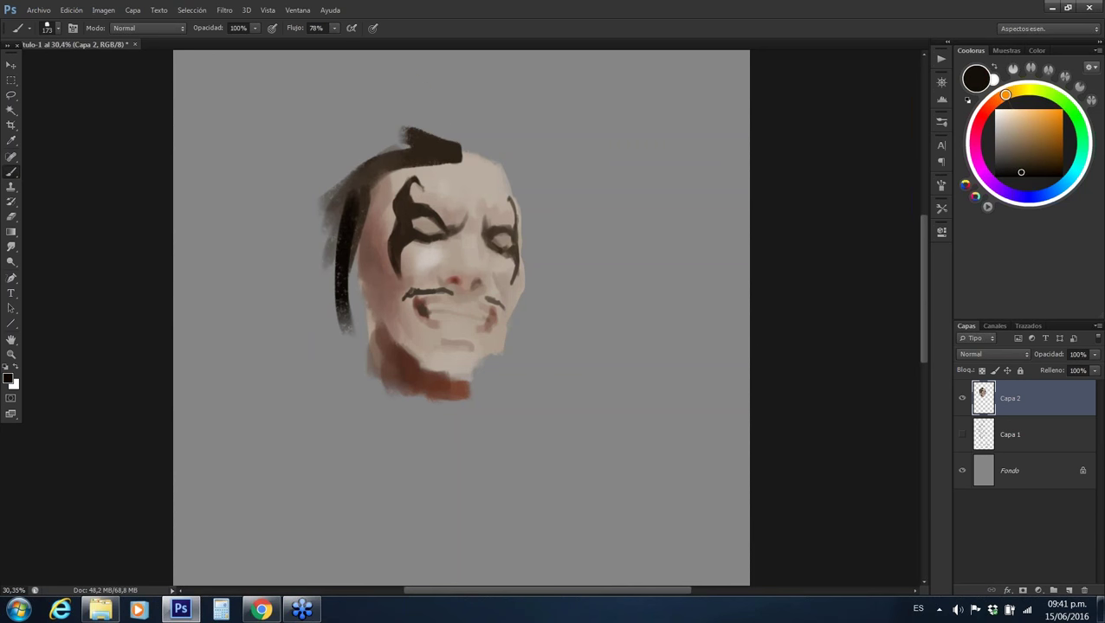
pyautogui.moveTo(357, 253); pyautogui.dragTo(360, 394)
pyautogui.moveTo(355, 282); pyautogui.dragTo(355, 423)
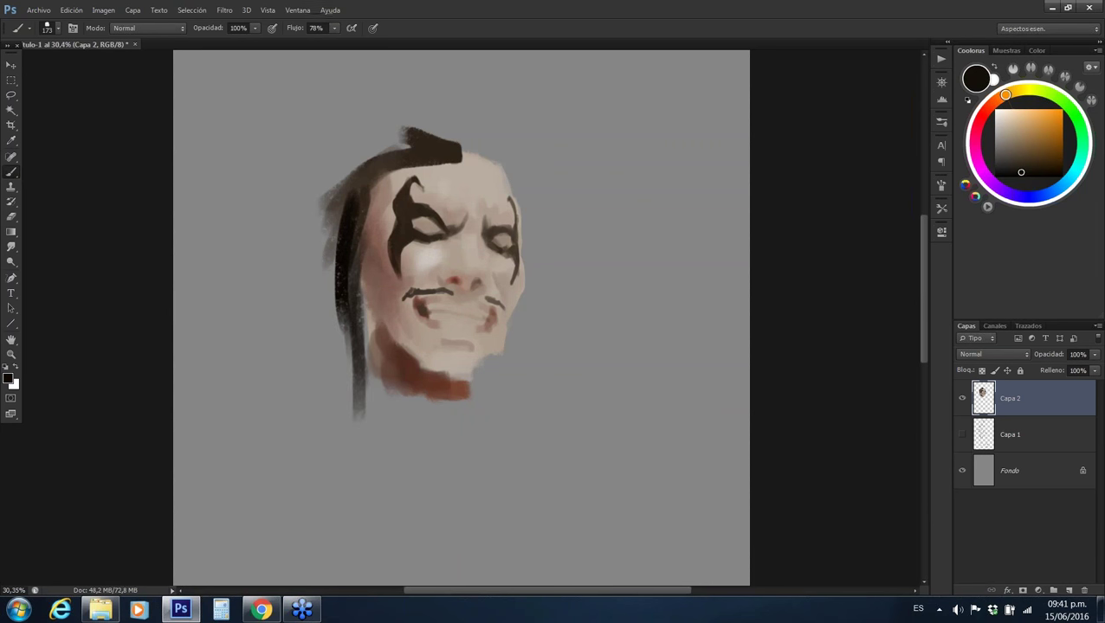
pyautogui.moveTo(364, 272); pyautogui.dragTo(371, 391)
# Paint hair across the top right of the head and down the face's right edge
pyautogui.moveTo(506, 169)
pyautogui.mouseDown()
pyautogui.moveTo(480, 173)
pyautogui.moveTo(494, 156)
pyautogui.moveTo(518, 183)
pyautogui.moveTo(524, 247)
pyautogui.moveTo(524, 208)
pyautogui.mouseUp()
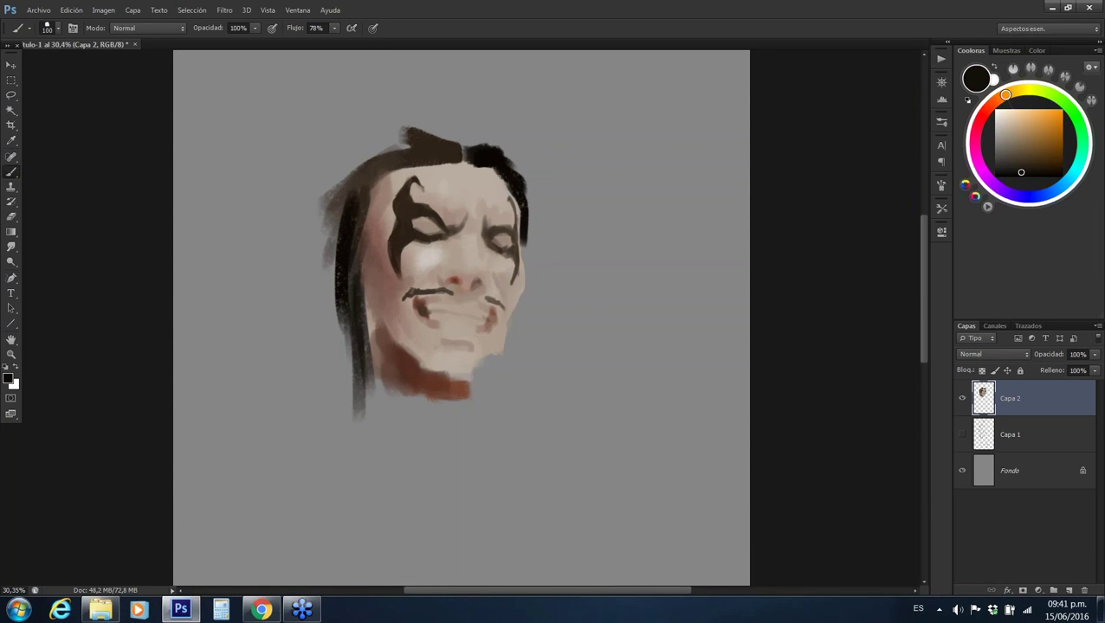
pyautogui.moveTo(525, 250)
pyautogui.mouseDown()
pyautogui.moveTo(533, 279)
pyautogui.moveTo(519, 186)
pyautogui.moveTo(528, 298)
pyautogui.moveTo(502, 359)
pyautogui.mouseUp()
pyautogui.moveTo(516, 317); pyautogui.dragTo(498, 365)
# Sample skin and brown-grey tones, then extend a dark stroke down the right jaw
pyautogui.keyDown('alt'); pyautogui.click(489, 345); pyautogui.keyUp('alt')
pyautogui.keyDown('alt'); pyautogui.click(391, 311); pyautogui.keyUp('alt')
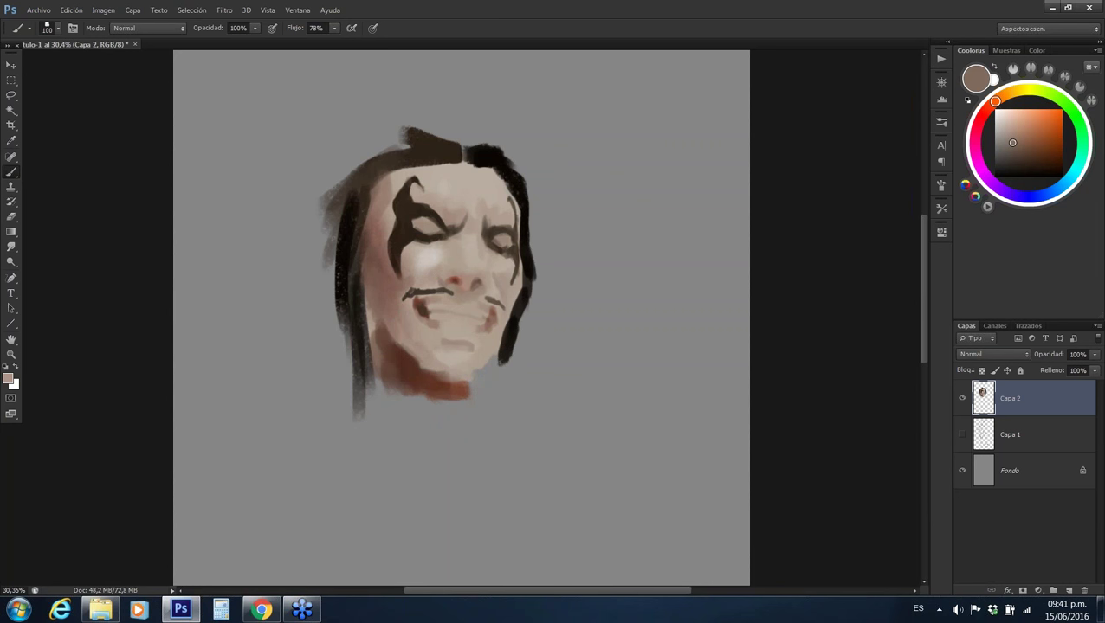
pyautogui.keyDown('alt'); pyautogui.click(408, 350); pyautogui.keyUp('alt')
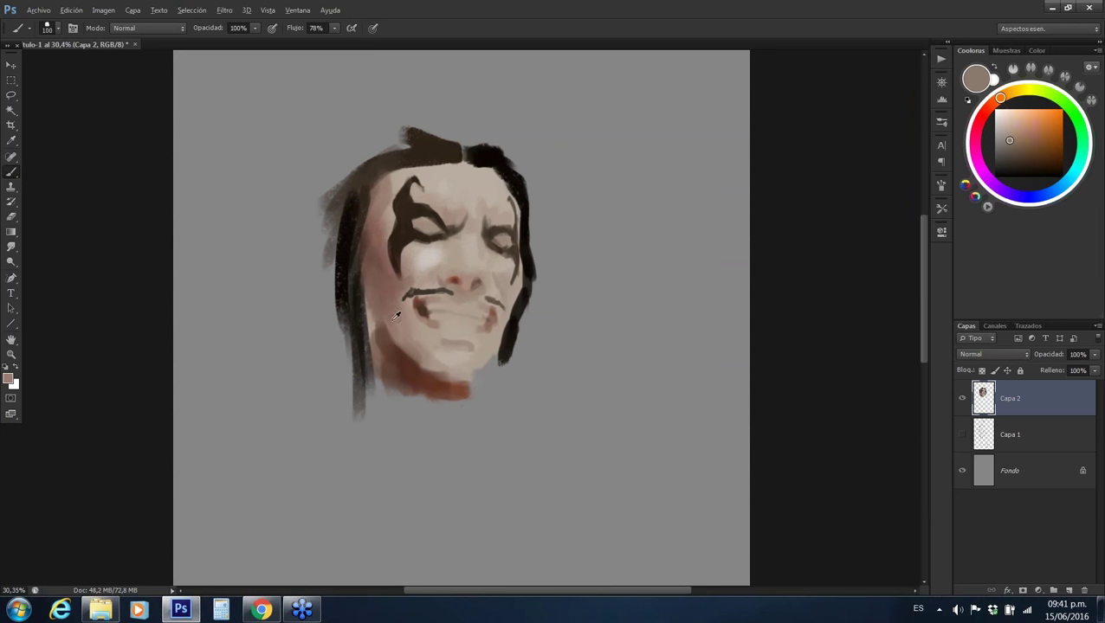
pyautogui.keyDown('alt'); pyautogui.click(386, 319); pyautogui.keyUp('alt')
pyautogui.keyDown('alt'); pyautogui.click(407, 337); pyautogui.keyUp('alt')
pyautogui.keyDown('alt'); pyautogui.click(510, 342); pyautogui.keyUp('alt')
pyautogui.moveTo(510, 345); pyautogui.dragTo(490, 372)
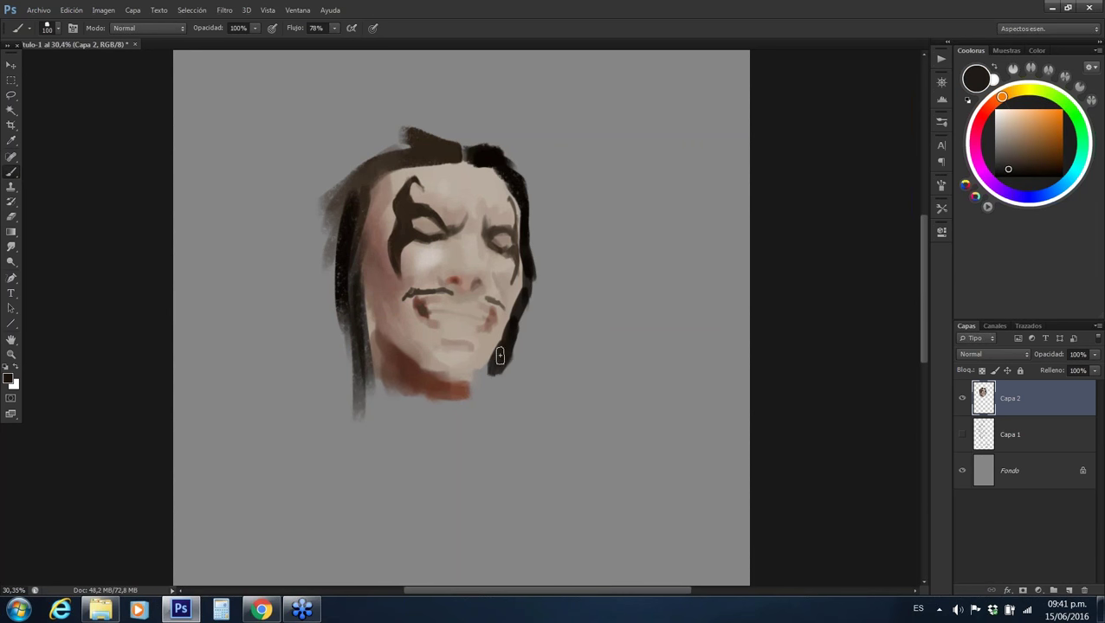
# Sample the chin's reddish-brown, light beige skin, and near-black for the jaw edge
pyautogui.keyDown('alt'); pyautogui.click(459, 385); pyautogui.keyUp('alt')
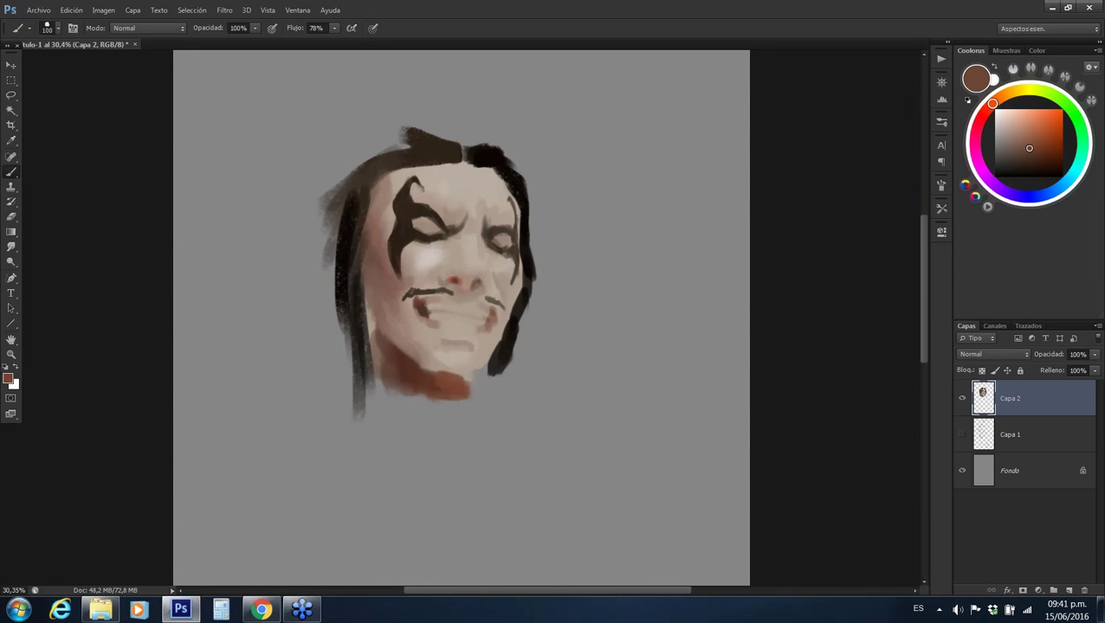
pyautogui.keyDown('alt'); pyautogui.click(414, 364); pyautogui.keyUp('alt')
pyautogui.keyDown('alt'); pyautogui.click(438, 355); pyautogui.keyUp('alt')
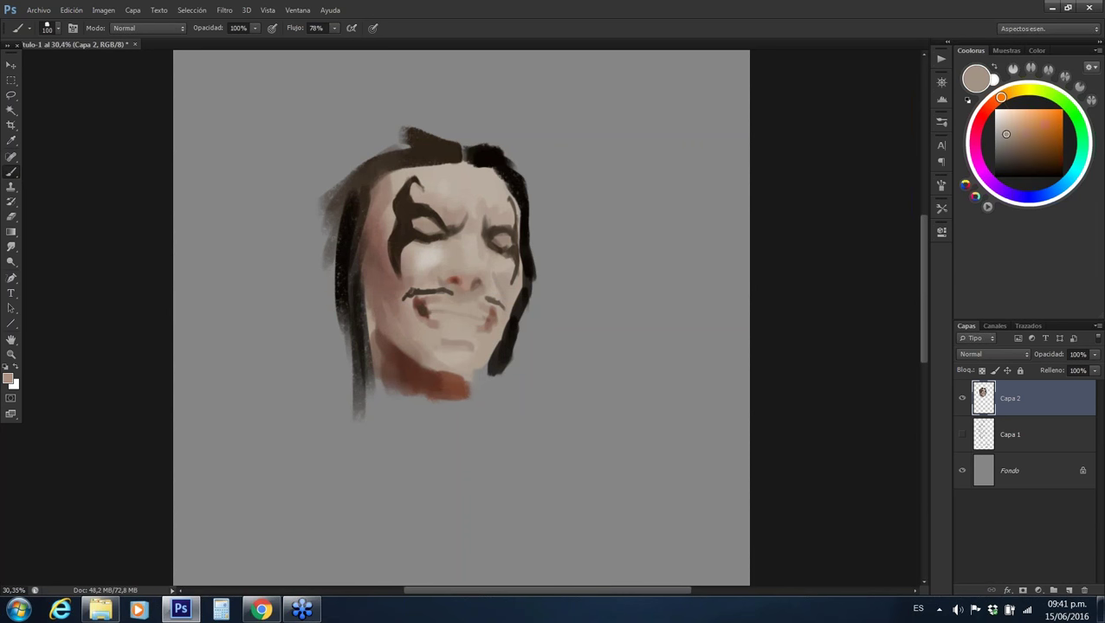
pyautogui.keyDown('alt'); pyautogui.click(504, 354); pyautogui.keyUp('alt')
# Paint dark hair strands along the jaw, below it, down the right side and across the top
pyautogui.moveTo(475, 372)
pyautogui.mouseDown()
pyautogui.moveTo(486, 412)
pyautogui.moveTo(498, 403)
pyautogui.moveTo(491, 437)
pyautogui.moveTo(482, 432)
pyautogui.mouseUp()
pyautogui.moveTo(506, 362); pyautogui.dragTo(506, 407)
pyautogui.moveTo(523, 221); pyautogui.dragTo(551, 345)
pyautogui.moveTo(466, 140)
pyautogui.mouseDown()
pyautogui.moveTo(400, 105)
pyautogui.moveTo(369, 148)
pyautogui.mouseUp()
# Paint the left eye a glowing red, then pick up the eye marking's dark brown
pyautogui.keyDown('alt'); pyautogui.keyDown('shift'); pyautogui.rightClick(471, 181); pyautogui.keyUp('shift'); pyautogui.keyUp('alt')
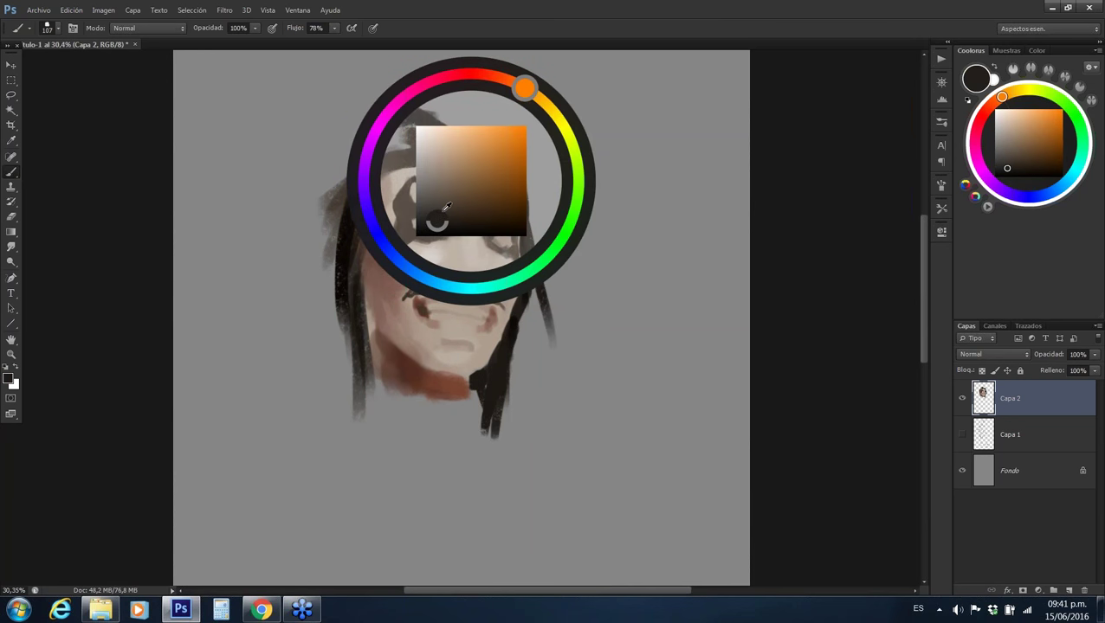
pyautogui.moveTo(429, 228)
pyautogui.mouseDown()
pyautogui.moveTo(410, 216)
pyautogui.moveTo(426, 235)
pyautogui.moveTo(411, 220)
pyautogui.moveTo(400, 248)
pyautogui.mouseUp()
pyautogui.keyDown('alt'); pyautogui.click(431, 205); pyautogui.keyUp('alt')
# Paint a bold dark beard stroke from the mouth's left corner down toward the chin
pyautogui.moveTo(403, 305); pyautogui.dragTo(425, 355)
pyautogui.moveTo(400, 303)
pyautogui.mouseDown()
pyautogui.moveTo(427, 354)
pyautogui.moveTo(407, 360)
pyautogui.mouseUp()
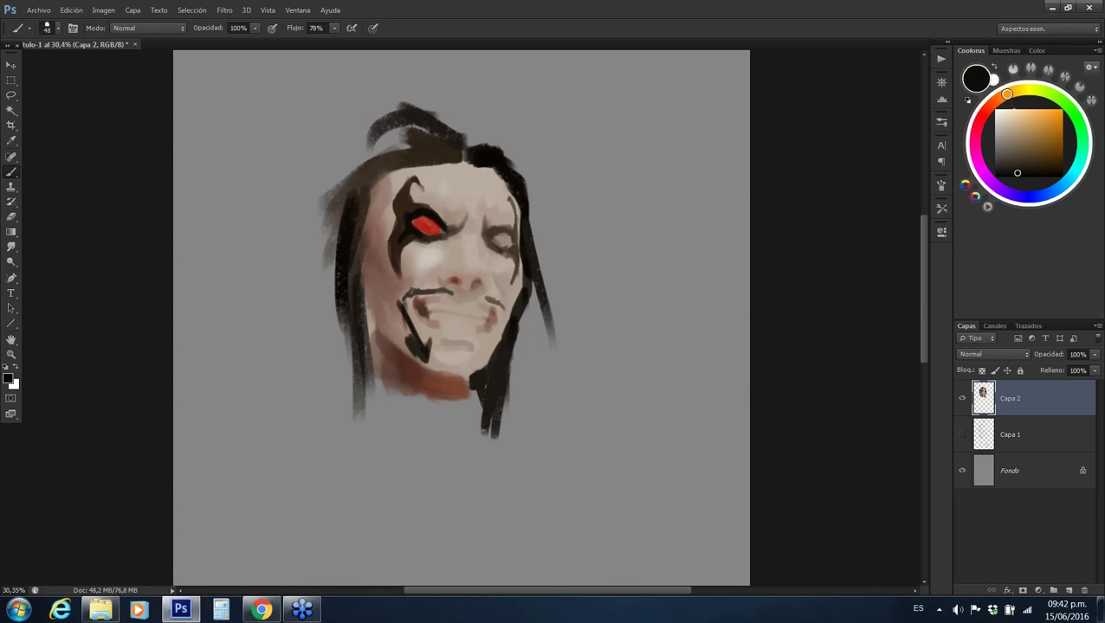
pyautogui.moveTo(386, 312)
pyautogui.mouseDown()
pyautogui.moveTo(400, 351)
pyautogui.moveTo(420, 364)
pyautogui.moveTo(392, 304)
pyautogui.moveTo(430, 291)
pyautogui.mouseUp()
# Extend the black eye and chin markings and add thin strands on the chin's right and moustache
pyautogui.moveTo(403, 197)
pyautogui.mouseDown()
pyautogui.moveTo(418, 211)
pyautogui.moveTo(399, 216)
pyautogui.moveTo(398, 201)
pyautogui.mouseUp()
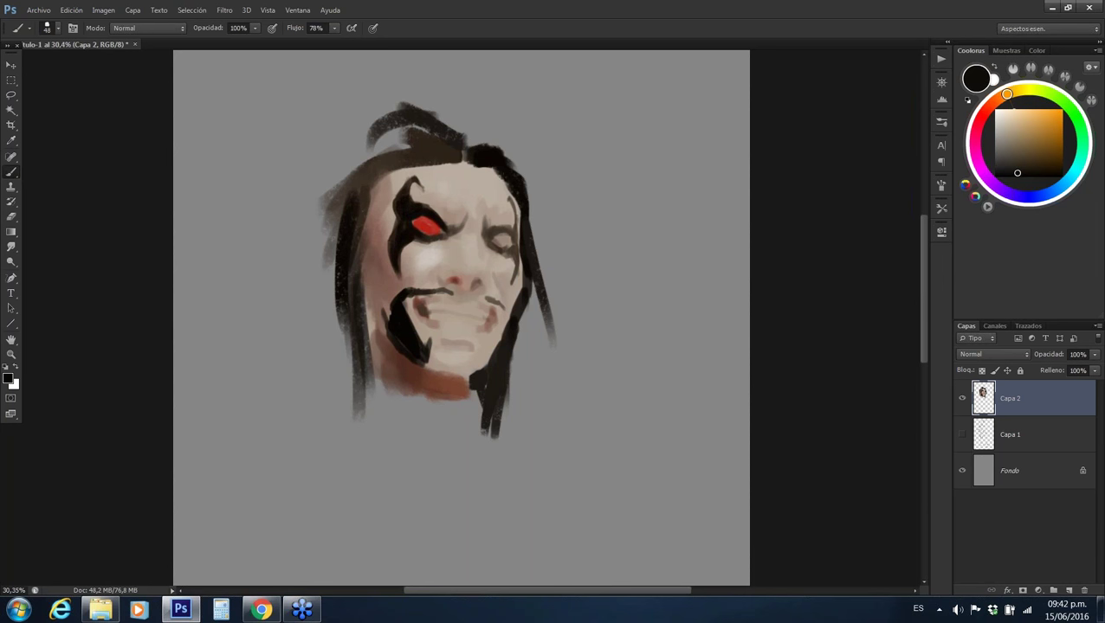
pyautogui.moveTo(389, 303); pyautogui.dragTo(379, 321)
pyautogui.moveTo(424, 348); pyautogui.dragTo(419, 360)
pyautogui.moveTo(481, 341); pyautogui.dragTo(480, 369)
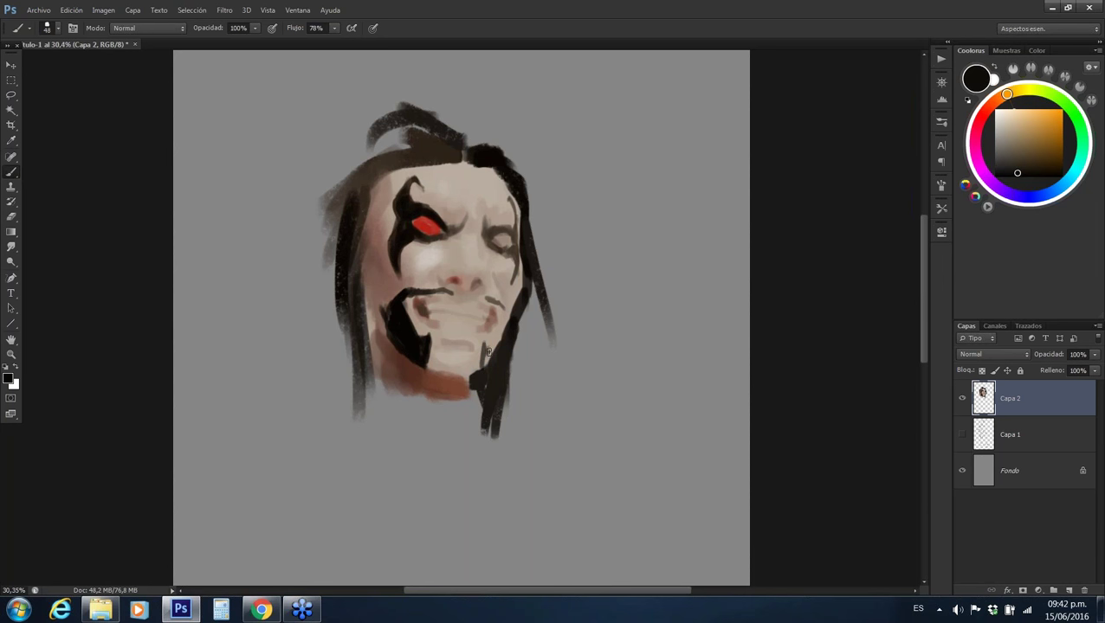
pyautogui.moveTo(502, 313)
pyautogui.mouseDown()
pyautogui.moveTo(492, 347)
pyautogui.moveTo(485, 295)
pyautogui.mouseUp()
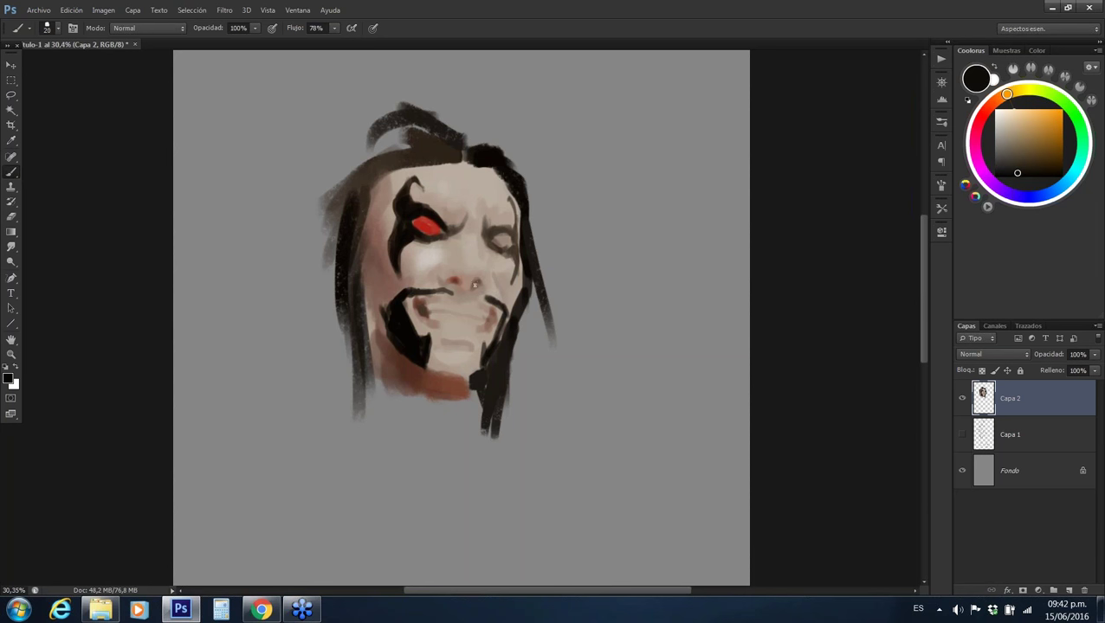
# Paint a small dark nostril using sampled face tones, with the brush enlarged to 46
pyautogui.keyDown('alt'); pyautogui.click(459, 276); pyautogui.keyUp('alt')
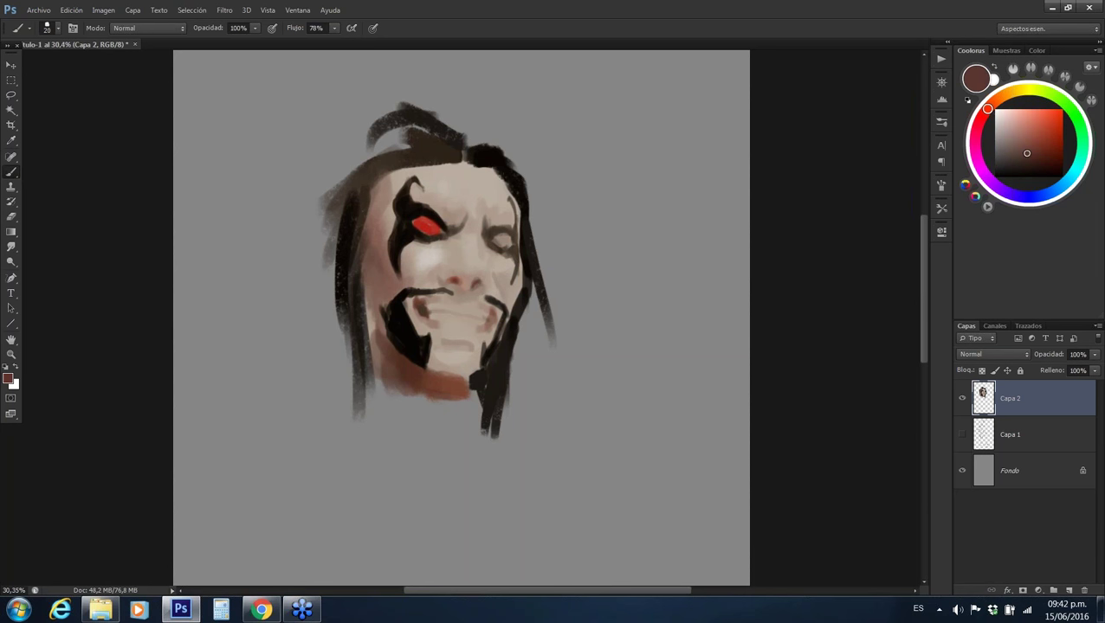
pyautogui.keyDown('alt'); pyautogui.click(467, 284); pyautogui.keyUp('alt')
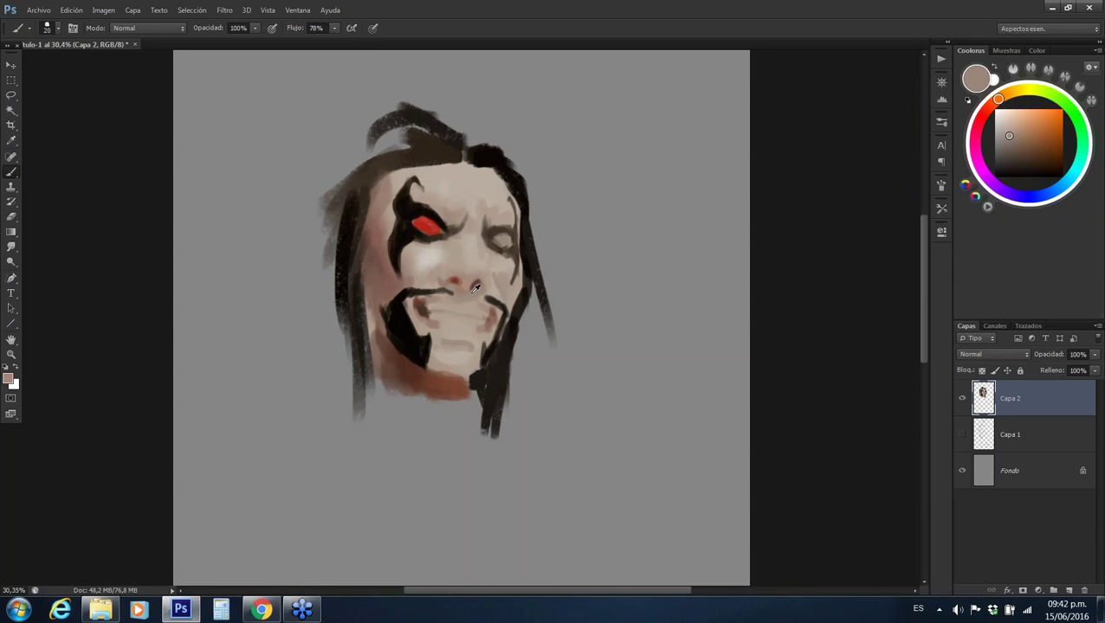
pyautogui.moveTo(460, 272); pyautogui.dragTo(454, 281)
pyautogui.keyDown('alt'); pyautogui.click(452, 279); pyautogui.keyUp('alt')
pyautogui.keyDown('alt'); pyautogui.keyDown('shift'); pyautogui.rightClick(463, 260); pyautogui.keyUp('shift'); pyautogui.keyUp('alt')
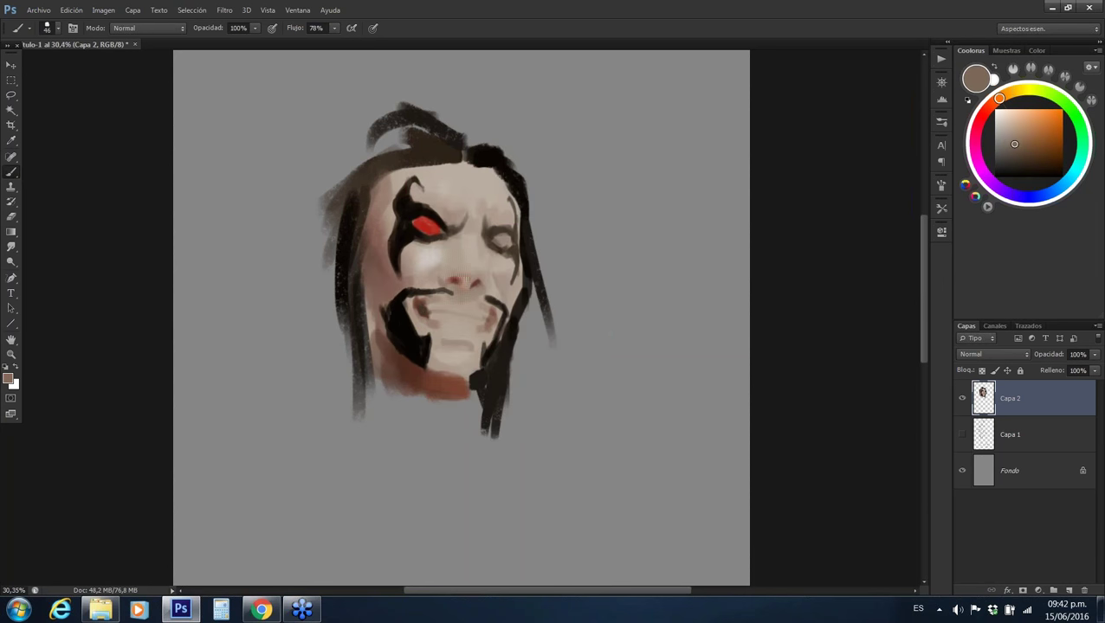
pyautogui.keyDown('alt'); pyautogui.click(460, 258); pyautogui.keyUp('alt')
pyautogui.keyDown('alt'); pyautogui.click(456, 276); pyautogui.keyUp('alt')
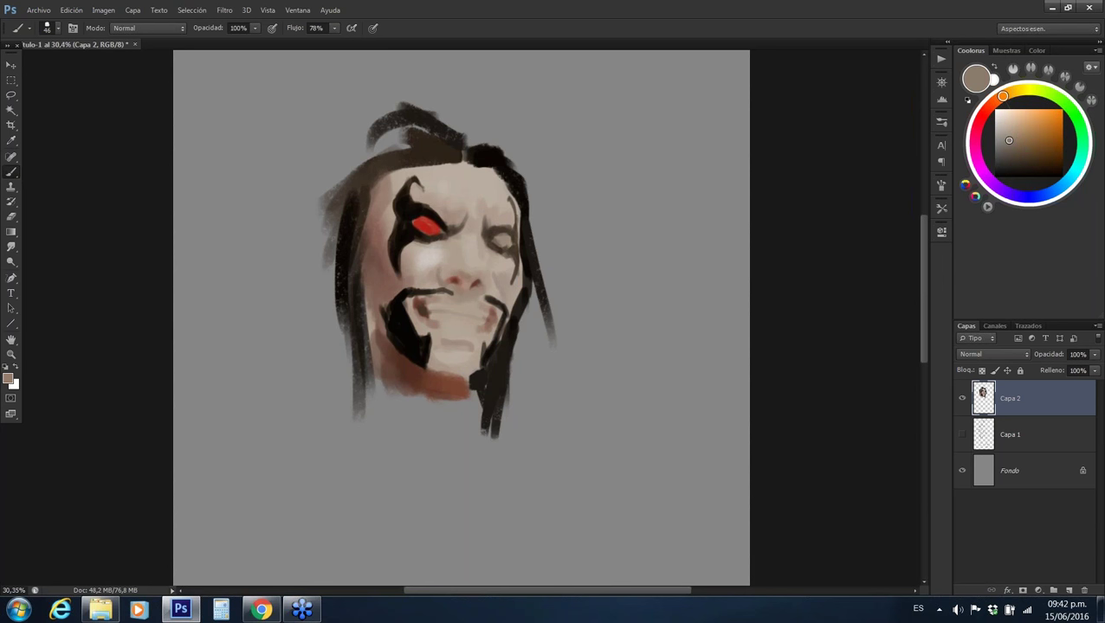
pyautogui.keyDown('alt'); pyautogui.click(437, 271); pyautogui.keyUp('alt')
pyautogui.keyDown('alt'); pyautogui.rightClick(443, 270); pyautogui.keyUp('alt')
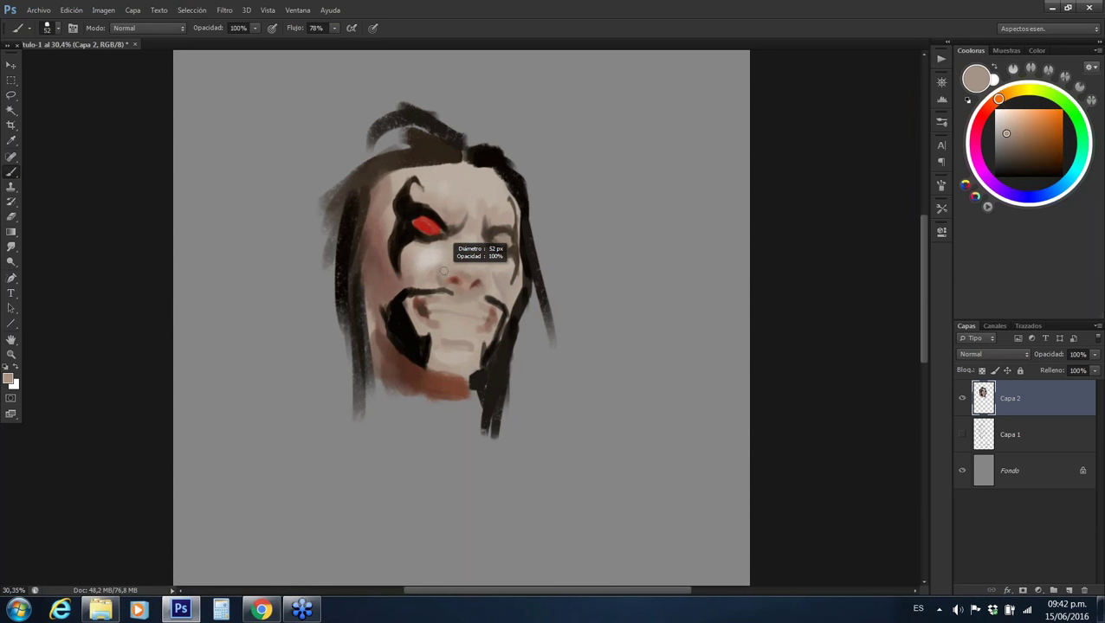
pyautogui.keyDown('alt'); pyautogui.click(457, 275); pyautogui.keyUp('alt')
pyautogui.keyDown('alt'); pyautogui.click(461, 274); pyautogui.keyUp('alt')
pyautogui.keyDown('alt'); pyautogui.click(446, 273); pyautogui.keyUp('alt')
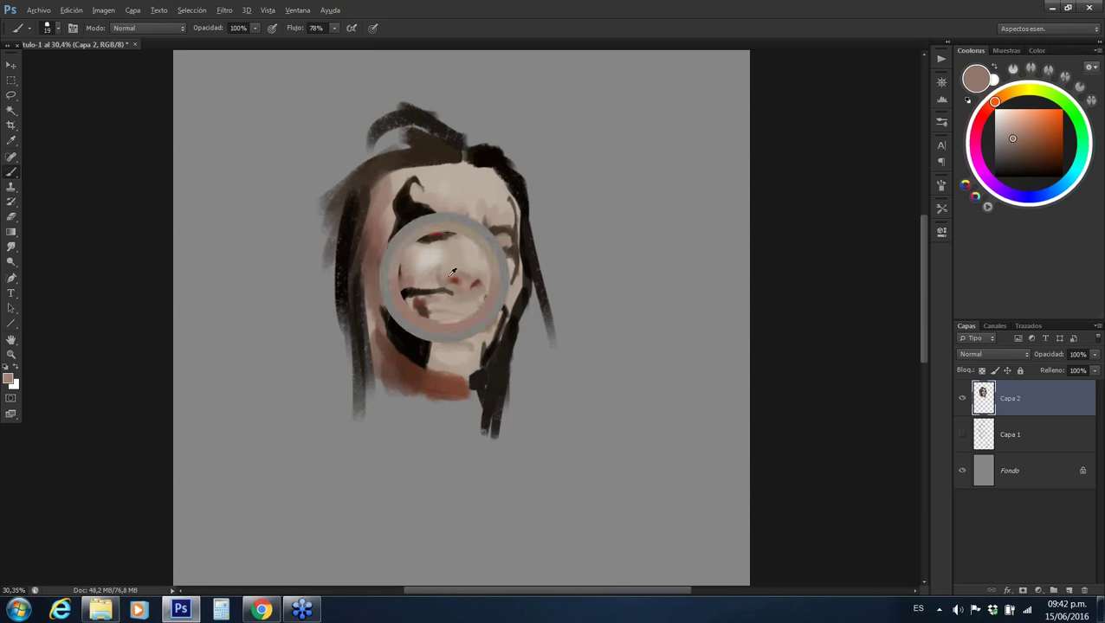
pyautogui.keyDown('alt'); pyautogui.click(451, 286); pyautogui.keyUp('alt')
pyautogui.keyDown('alt'); pyautogui.click(463, 277); pyautogui.keyUp('alt')
pyautogui.keyDown('alt'); pyautogui.click(464, 277); pyautogui.keyUp('alt')
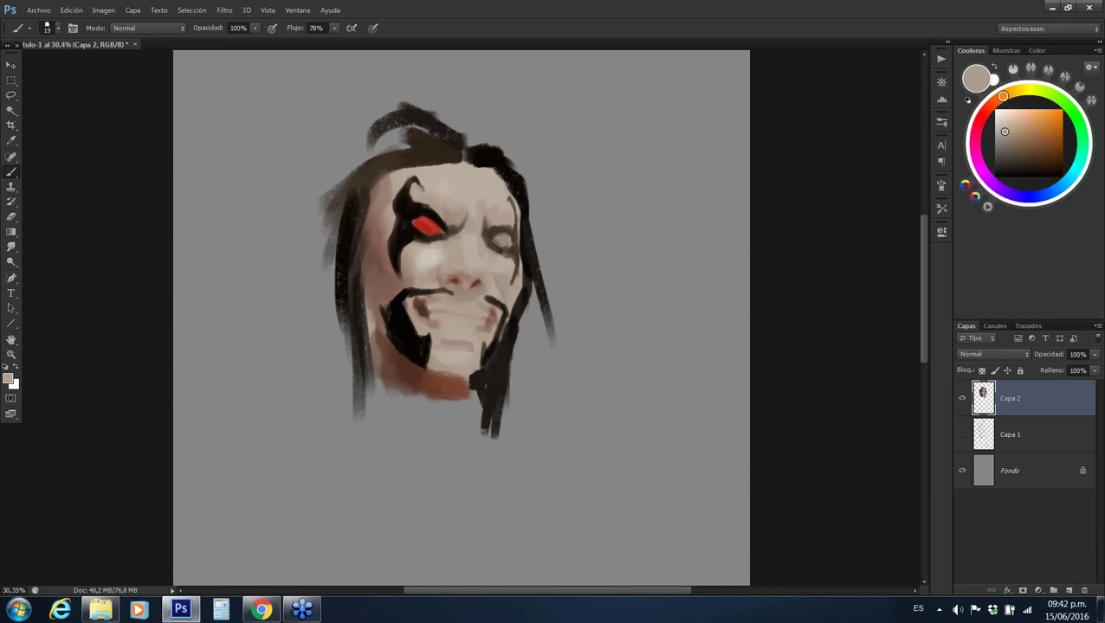
pyautogui.keyDown('alt'); pyautogui.click(446, 279); pyautogui.keyUp('alt')
pyautogui.press('z')
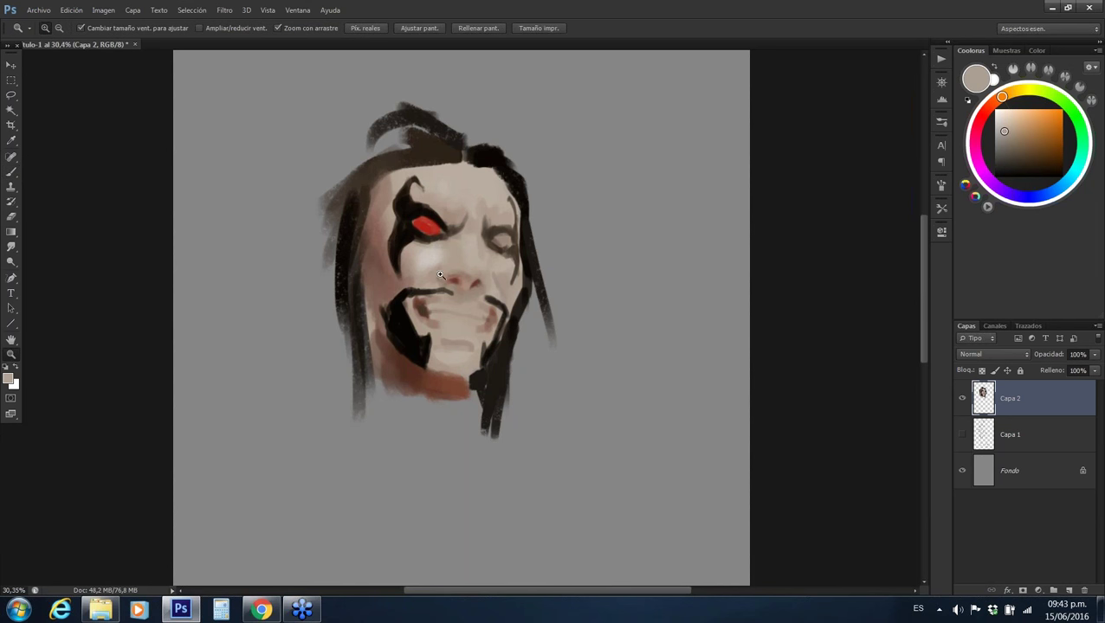
# Zoom in on the face and paint a light skin-tone highlight down the nose bridge
pyautogui.moveTo(465, 273); pyautogui.dragTo(471, 277)
pyautogui.press('b')
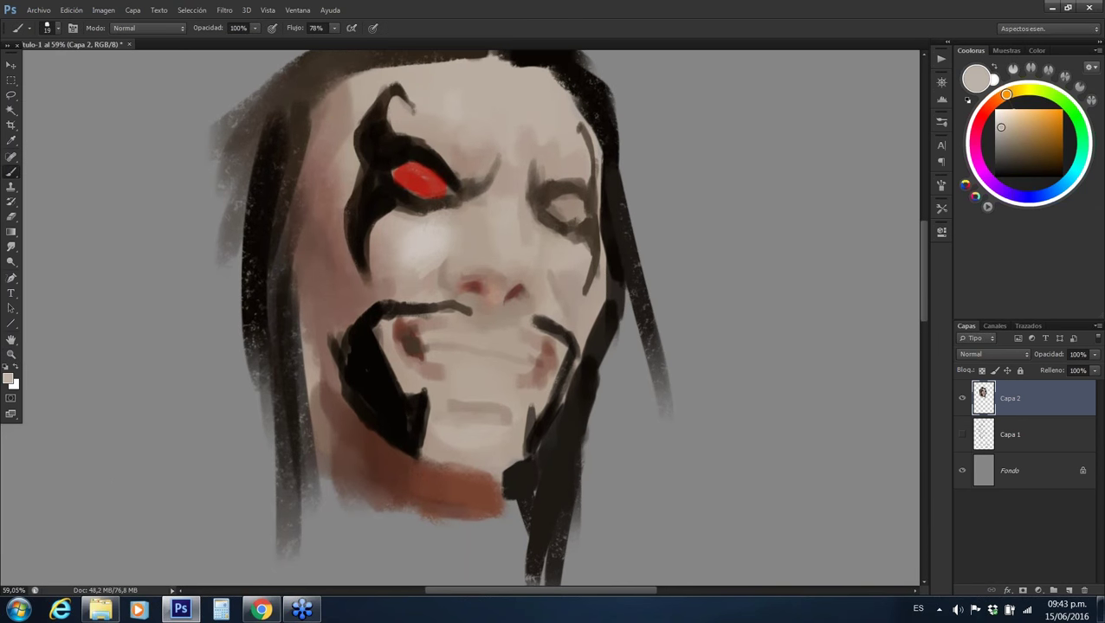
pyautogui.keyDown('alt'); pyautogui.click(446, 240); pyautogui.keyUp('alt')
pyautogui.moveTo(497, 209)
pyautogui.mouseDown()
pyautogui.moveTo(504, 250)
pyautogui.moveTo(520, 216)
pyautogui.mouseUp()
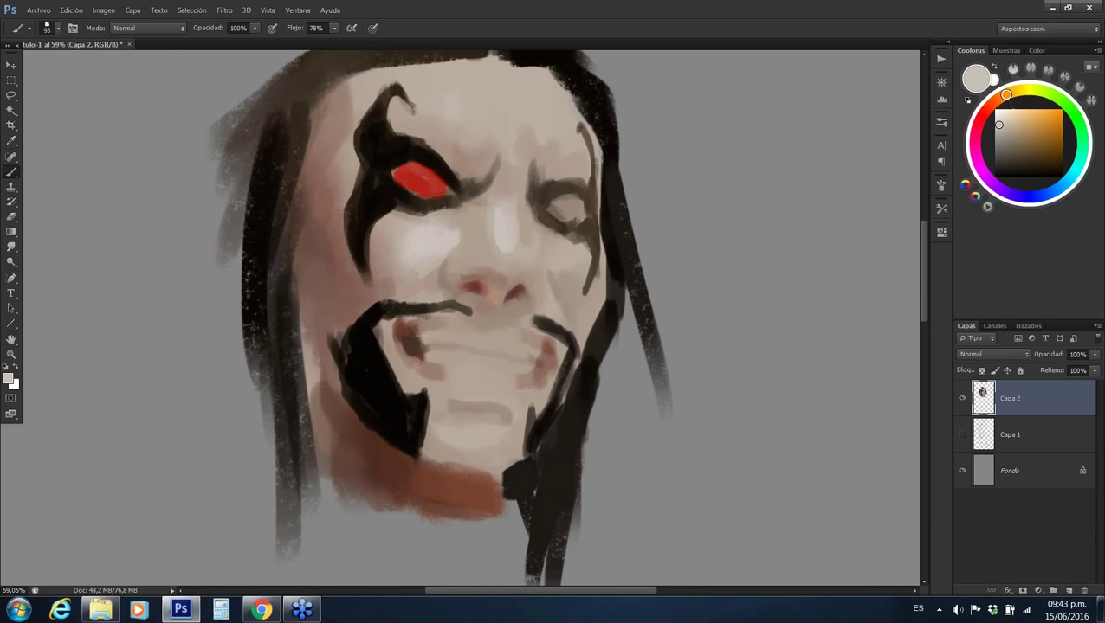
# Sample various skin tones around the nose with the brush shrunk to 33
pyautogui.keyDown('alt'); pyautogui.click(515, 216); pyautogui.keyUp('alt')
pyautogui.keyDown('alt'); pyautogui.click(509, 246); pyautogui.keyUp('alt')
pyautogui.keyDown('alt'); pyautogui.click(513, 260); pyautogui.keyUp('alt')
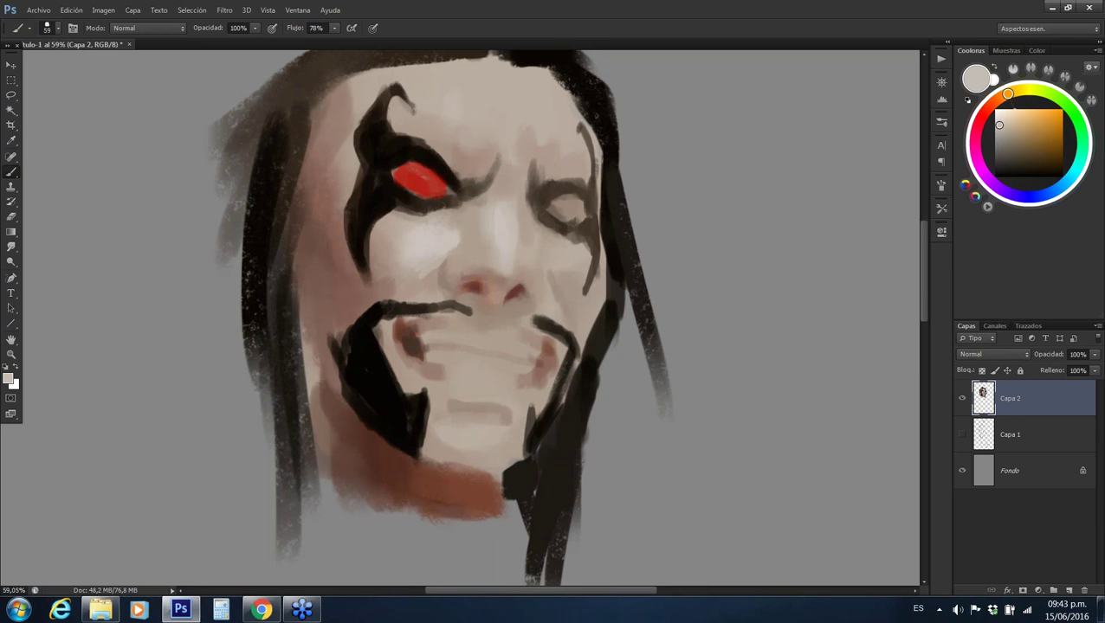
pyautogui.keyDown('alt'); pyautogui.rightClick(492, 205); pyautogui.keyUp('alt')
pyautogui.keyDown('alt'); pyautogui.click(507, 187); pyautogui.keyUp('alt')
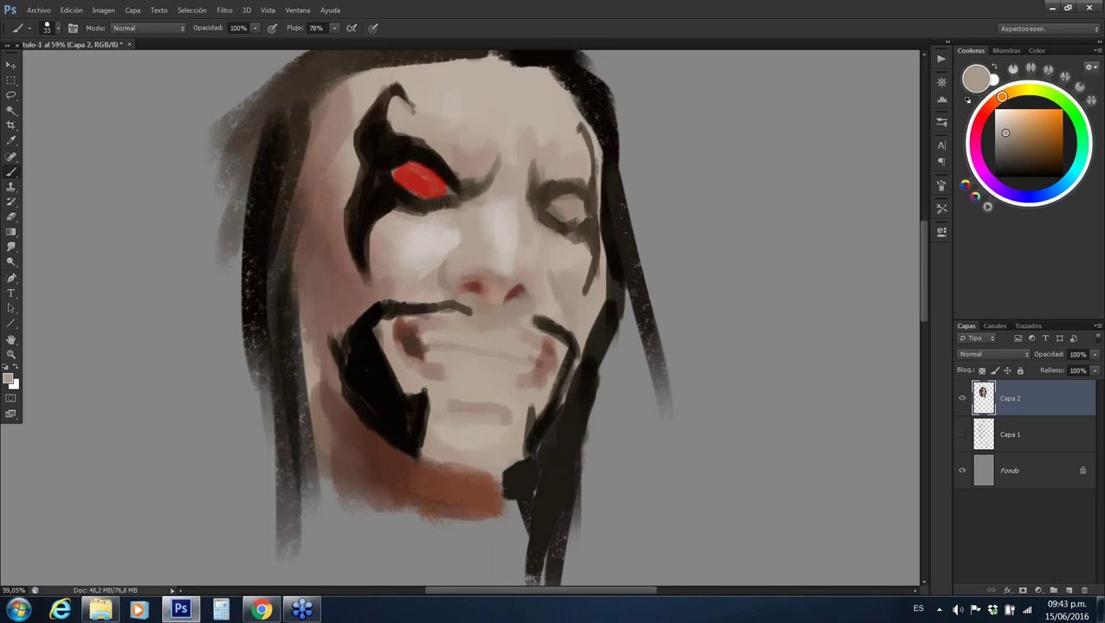
pyautogui.keyDown('alt'); pyautogui.click(506, 187); pyautogui.keyUp('alt')
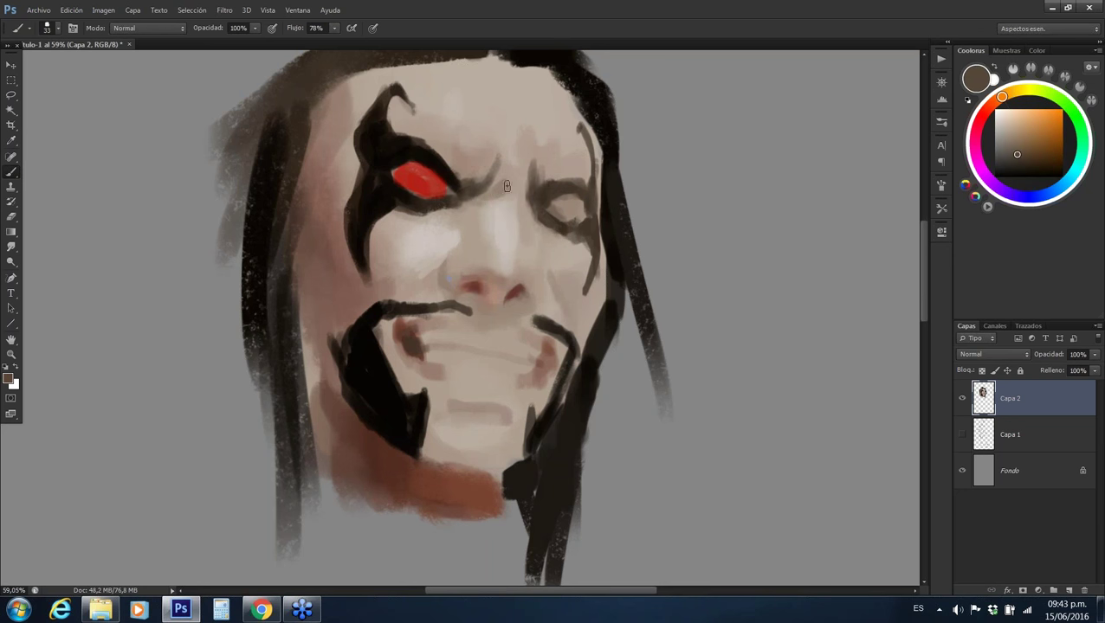
pyautogui.keyDown('alt'); pyautogui.click(498, 192); pyautogui.keyUp('alt')
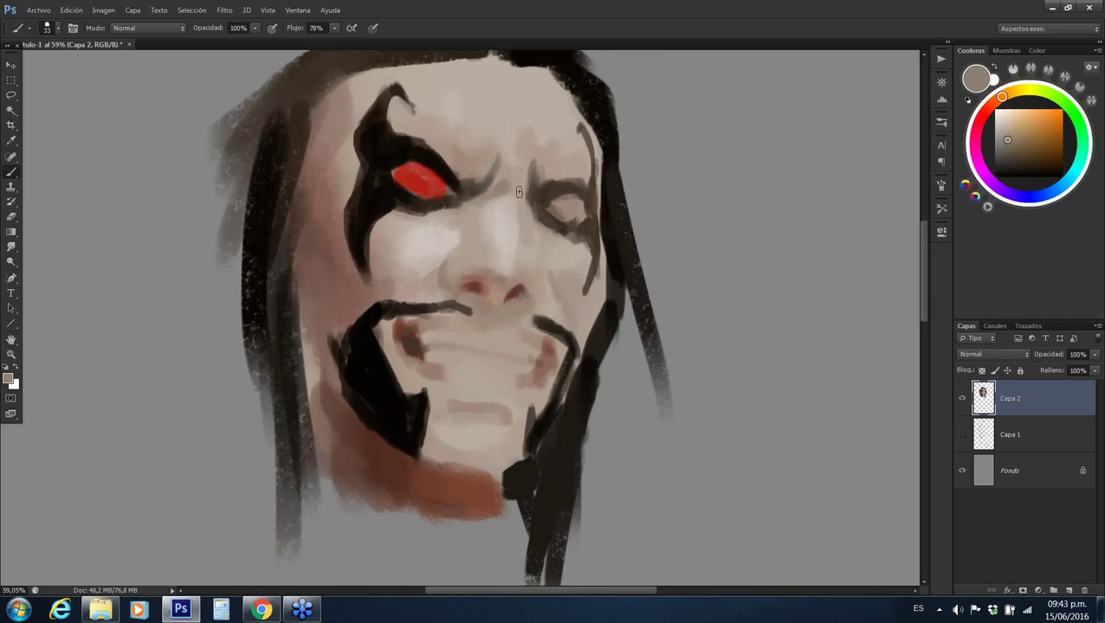
pyautogui.keyDown('alt'); pyautogui.click(526, 283); pyautogui.keyUp('alt')
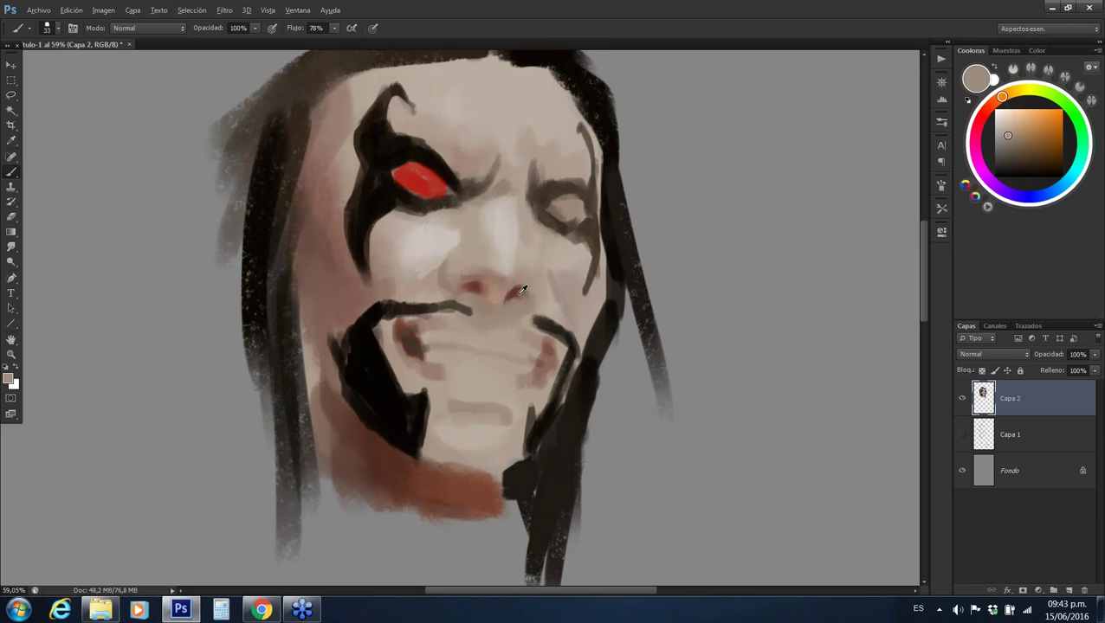
# Sample reddish, greyish-beige and near-white highlight tones from the nose
pyautogui.keyDown('alt'); pyautogui.click(523, 290); pyautogui.keyUp('alt')
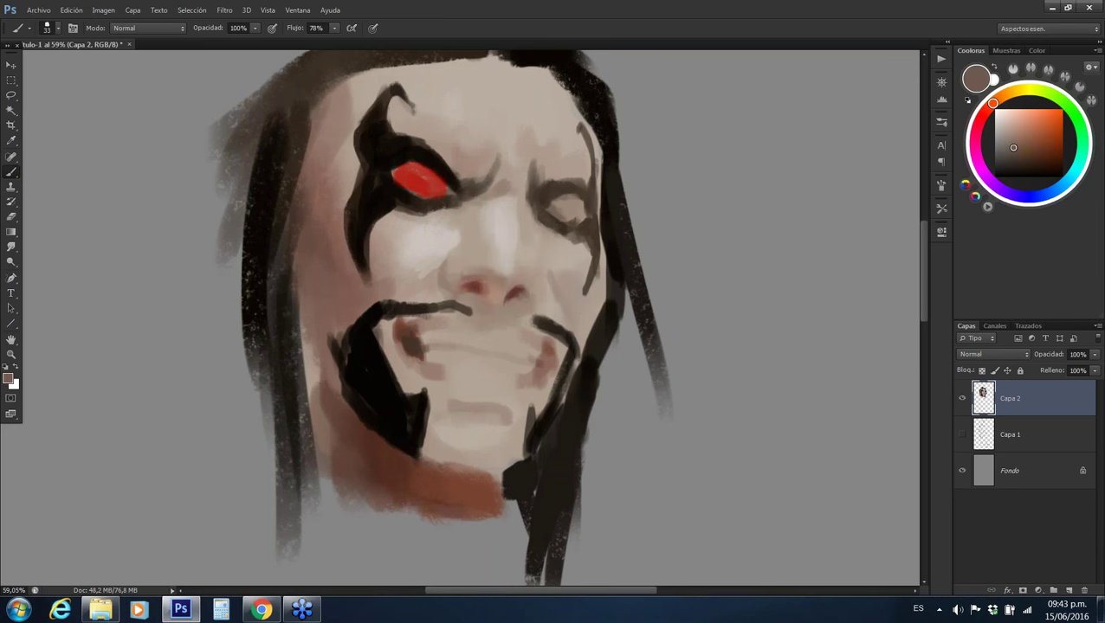
pyautogui.keyDown('alt'); pyautogui.click(518, 291); pyautogui.keyUp('alt')
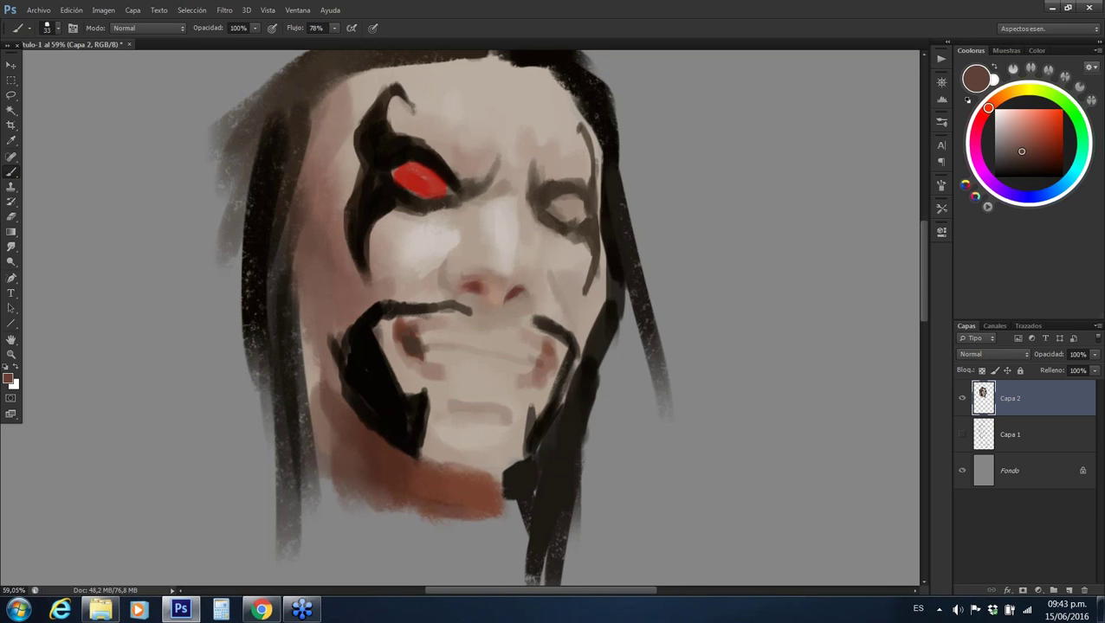
pyautogui.keyDown('alt'); pyautogui.click(524, 267); pyautogui.keyUp('alt')
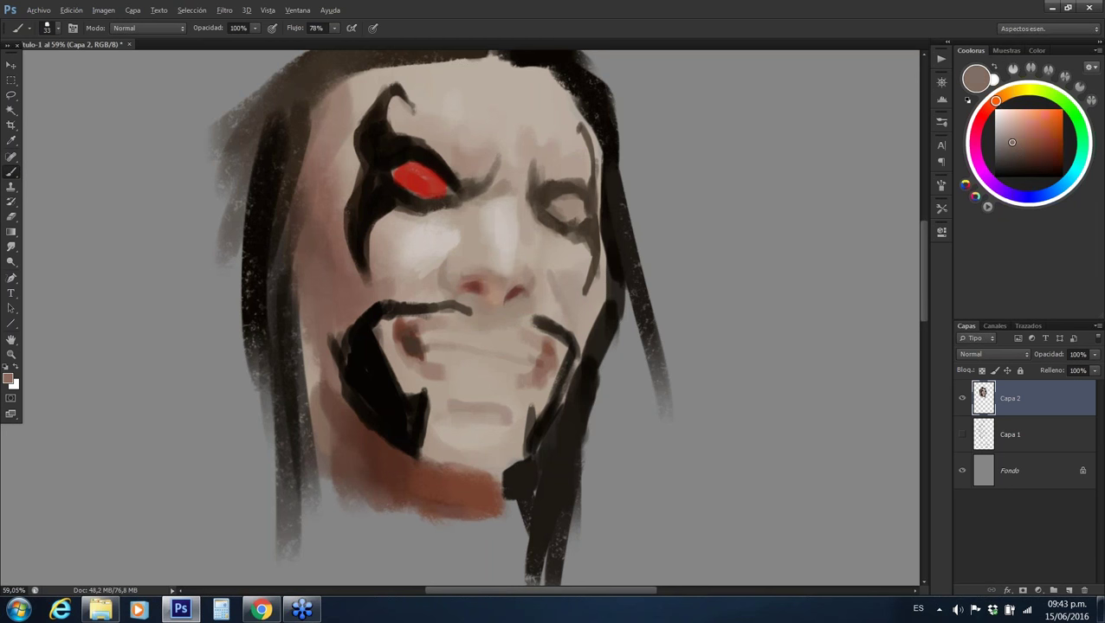
pyautogui.keyDown('alt'); pyautogui.click(534, 275); pyautogui.keyUp('alt')
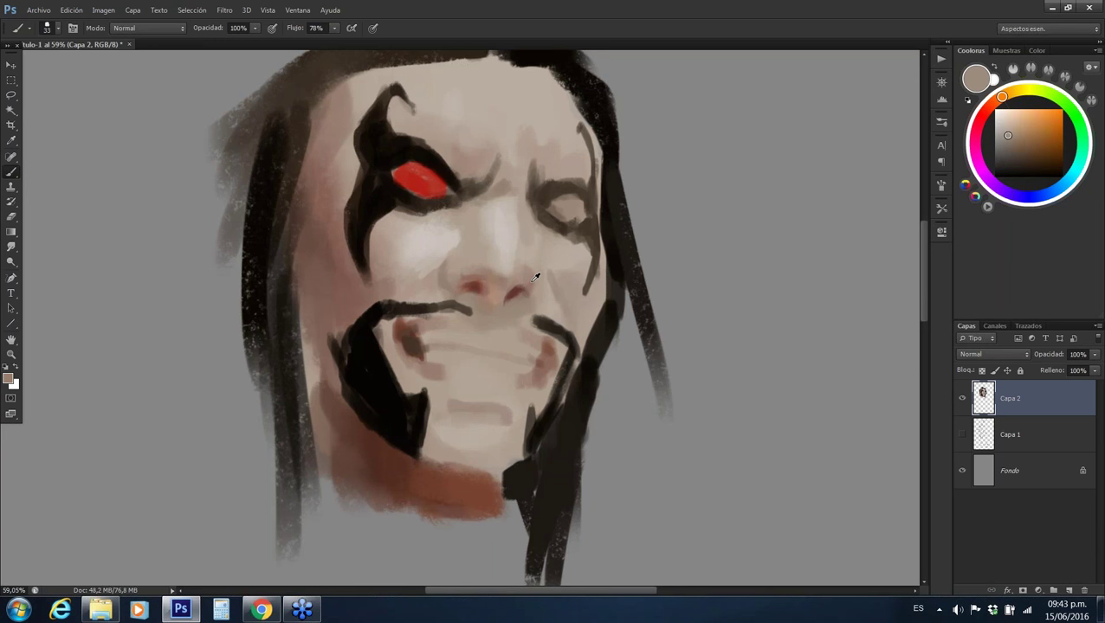
pyautogui.keyDown('alt'); pyautogui.click(535, 277); pyautogui.keyUp('alt')
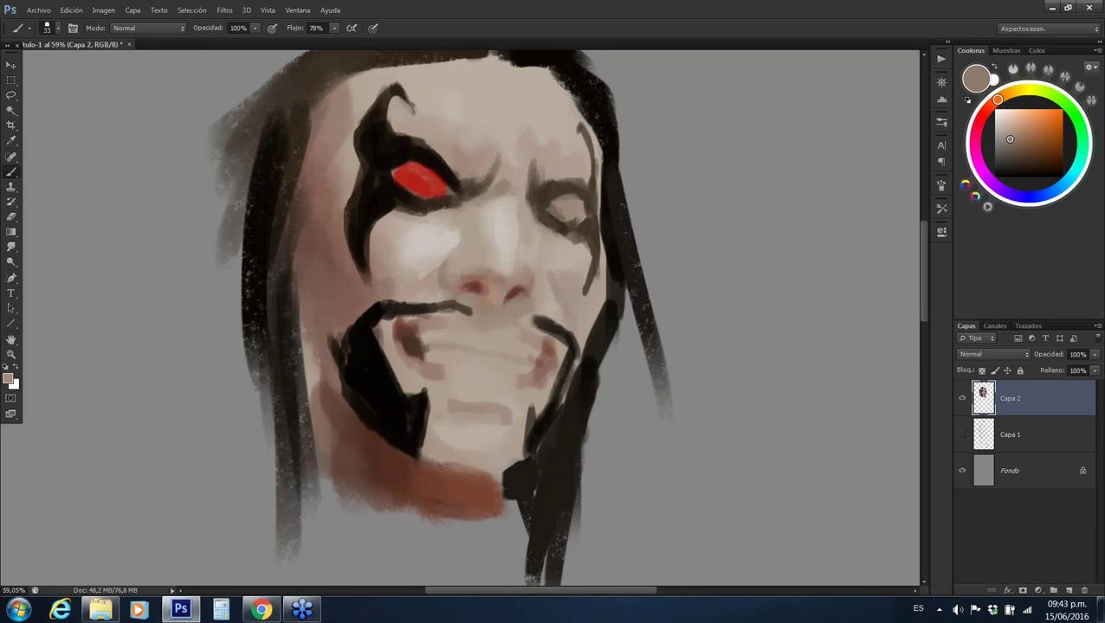
pyautogui.keyDown('alt'); pyautogui.click(535, 278); pyautogui.keyUp('alt')
pyautogui.keyDown('alt'); pyautogui.click(535, 278); pyautogui.keyUp('alt')
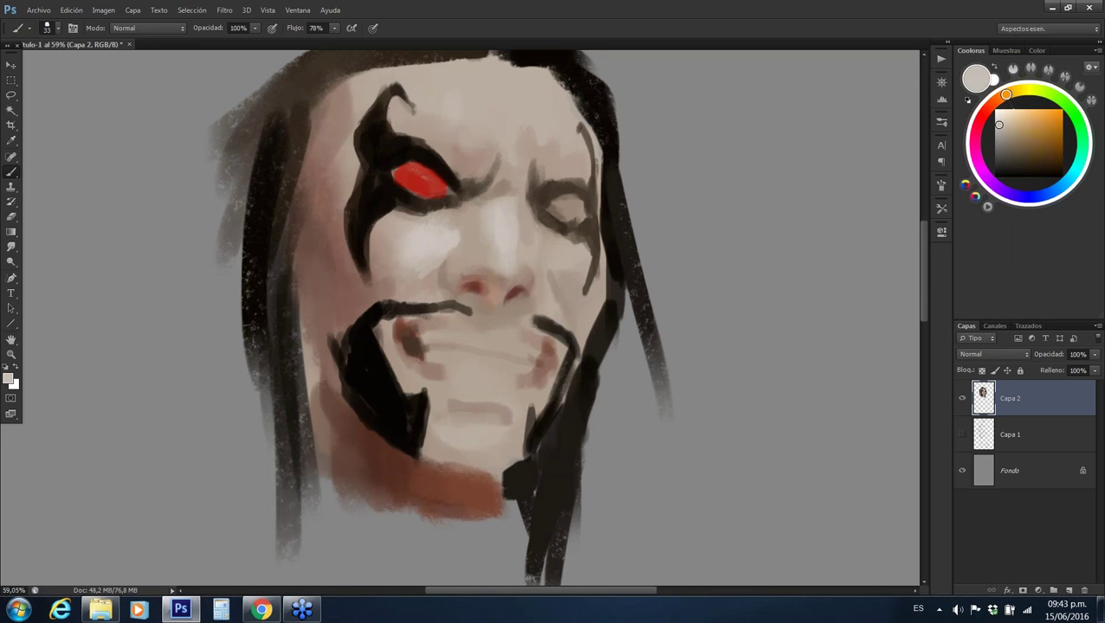
pyautogui.keyDown('alt'); pyautogui.click(538, 276); pyautogui.keyUp('alt')
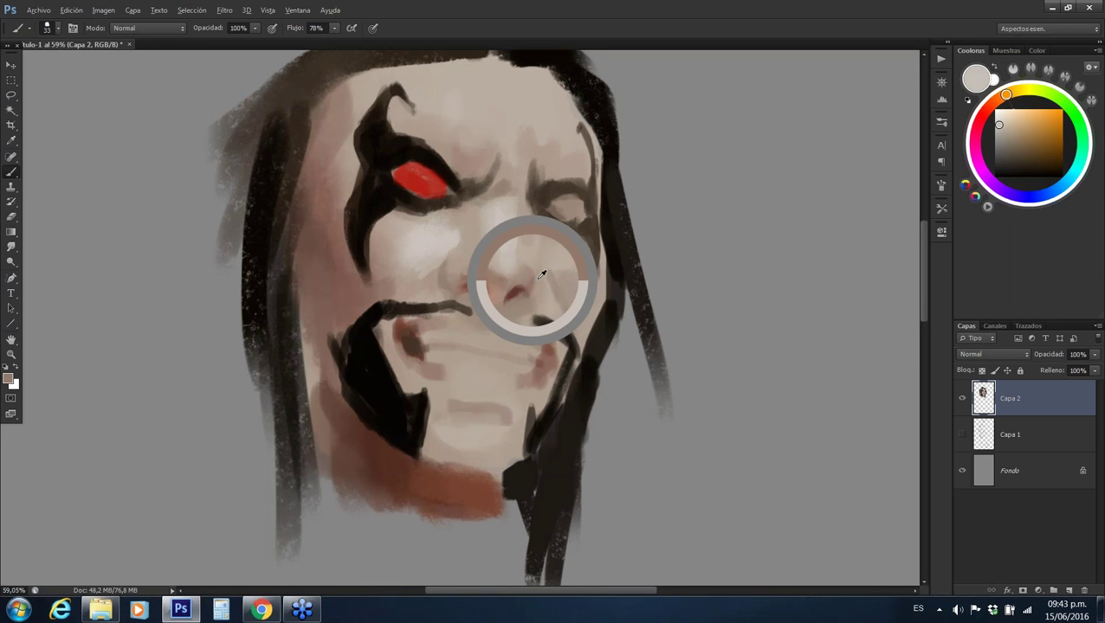
# Dab a light skin tone sampled near the nose onto the right cheek
pyautogui.keyDown('alt'); pyautogui.click(558, 260); pyautogui.keyUp('alt')
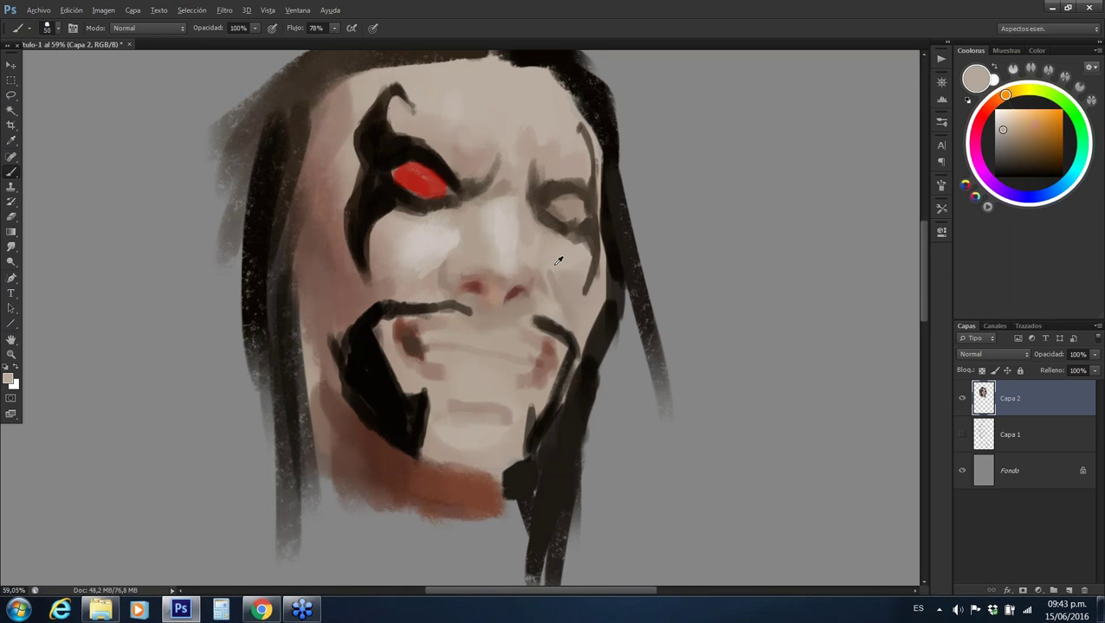
pyautogui.keyDown('alt'); pyautogui.click(546, 280); pyautogui.keyUp('alt')
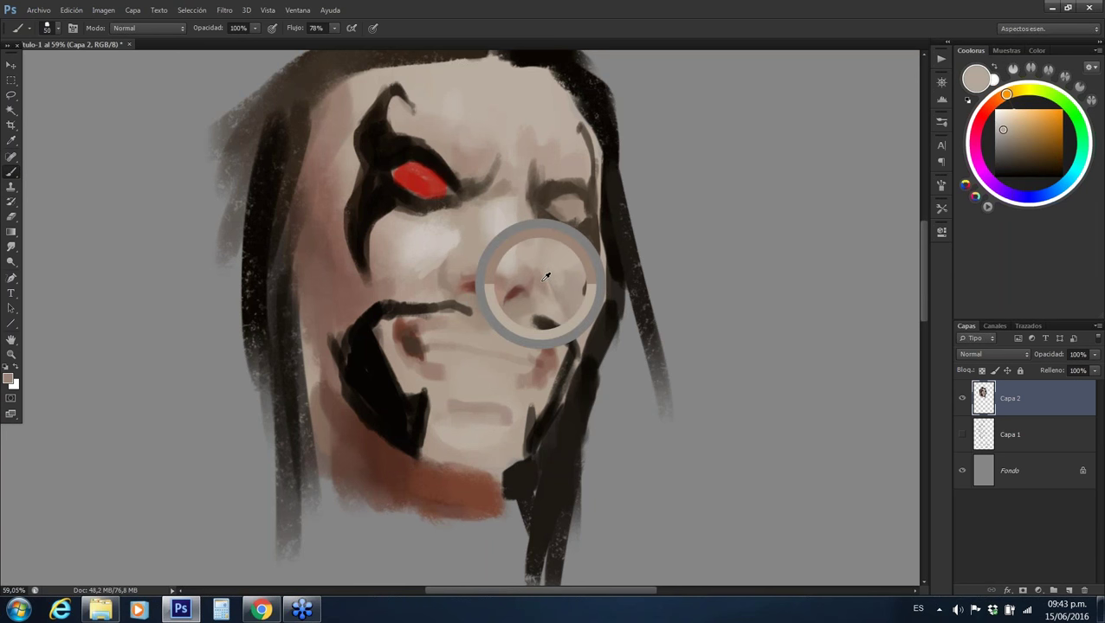
pyautogui.keyDown('alt'); pyautogui.click(566, 303); pyautogui.keyUp('alt')
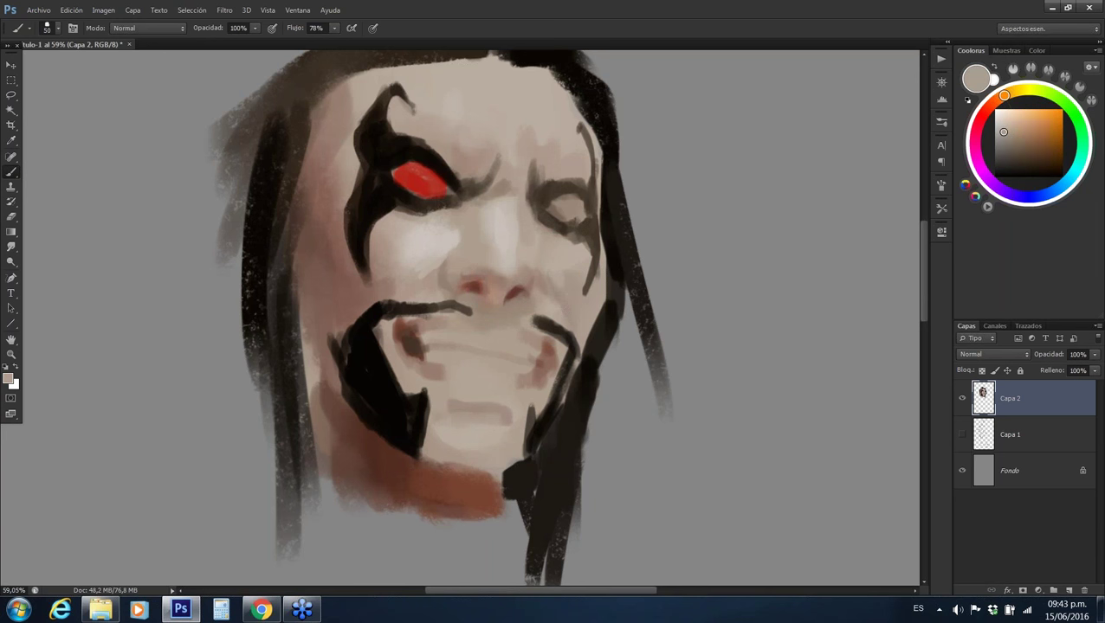
pyautogui.keyDown('alt'); pyautogui.click(550, 284); pyautogui.keyUp('alt')
pyautogui.keyDown('alt'); pyautogui.click(550, 284); pyautogui.keyUp('alt')
pyautogui.moveTo(571, 255); pyautogui.dragTo(575, 272)
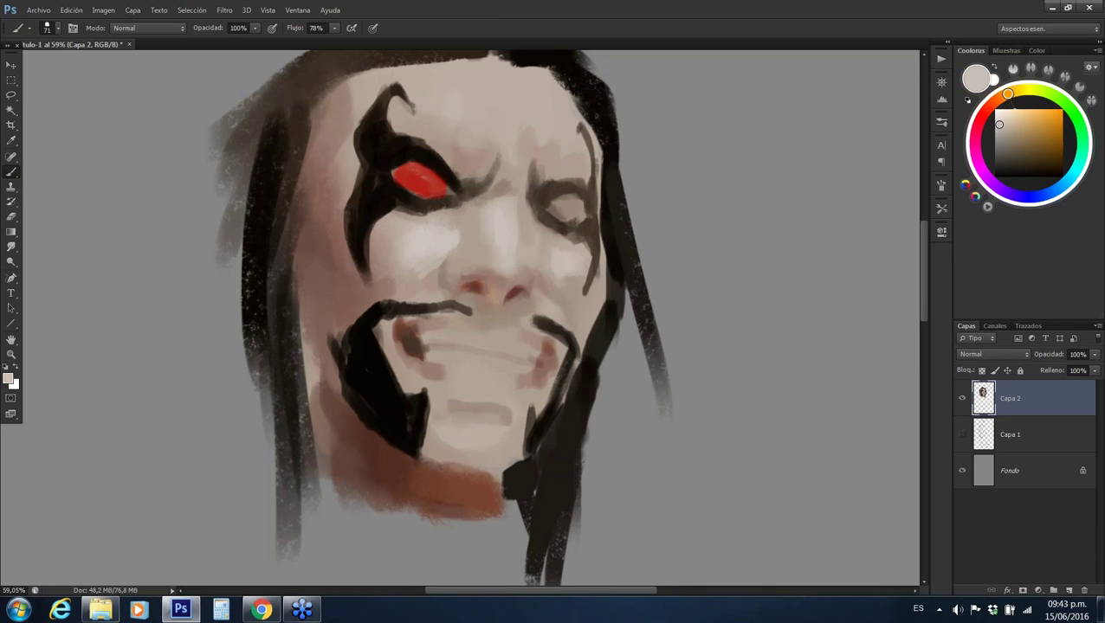
# Sample the eye's red, the surrounding dark makeup and the light forehead skin
pyautogui.keyDown('alt'); pyautogui.click(422, 184); pyautogui.keyUp('alt')
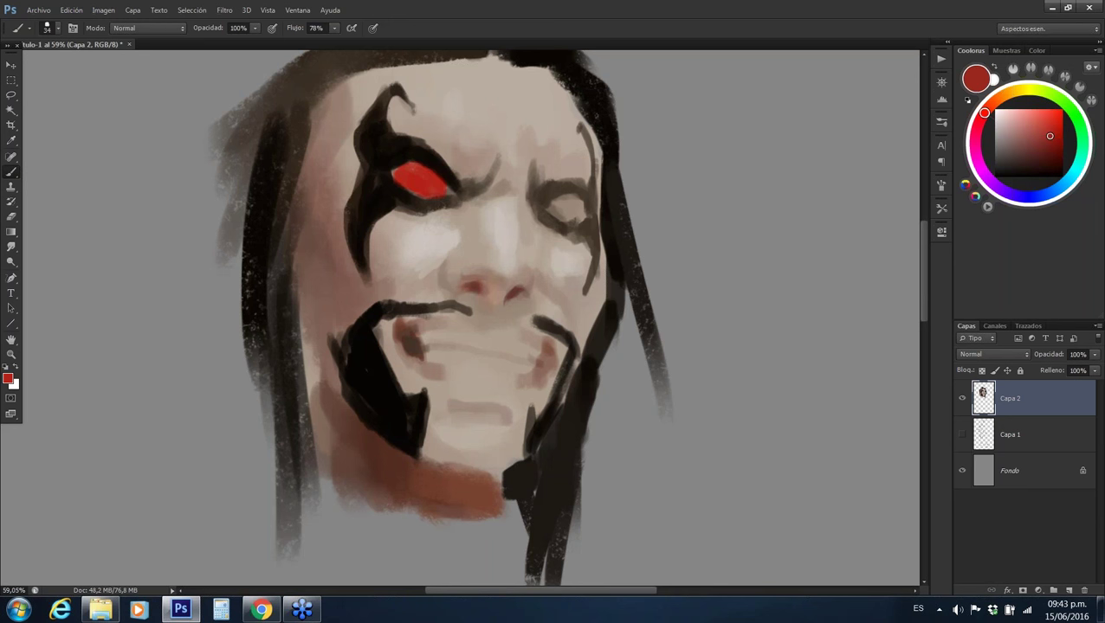
pyautogui.keyDown('alt'); pyautogui.click(448, 174); pyautogui.keyUp('alt')
pyautogui.keyDown('alt'); pyautogui.click(397, 169); pyautogui.keyUp('alt')
pyautogui.keyDown('alt'); pyautogui.click(395, 196); pyautogui.keyUp('alt')
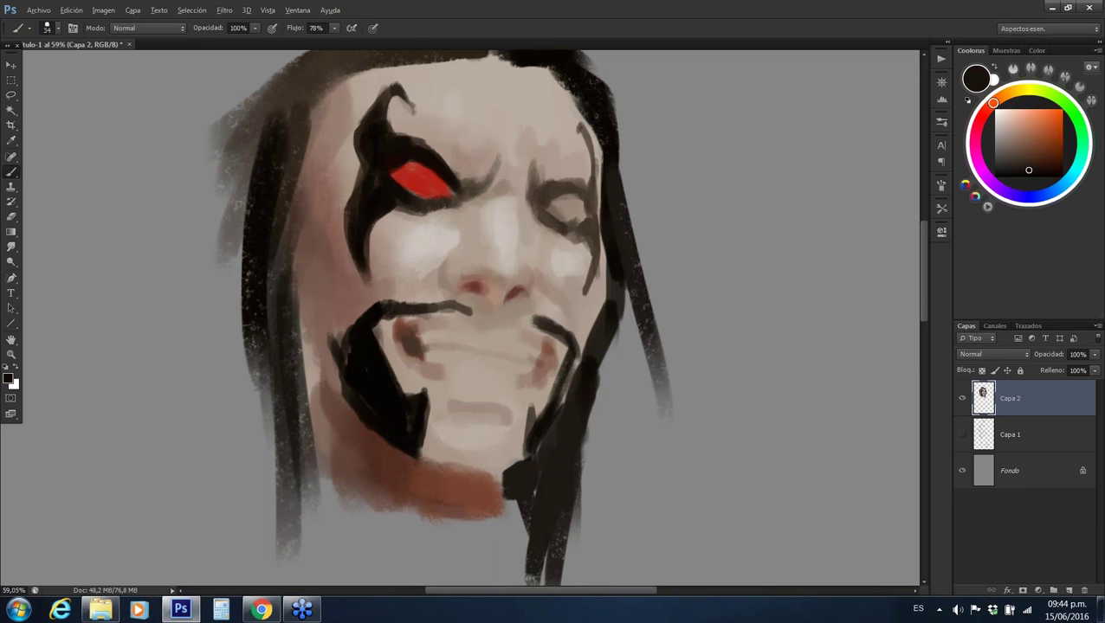
pyautogui.keyDown('alt'); pyautogui.click(443, 183); pyautogui.keyUp('alt')
pyautogui.keyDown('alt'); pyautogui.click(440, 157); pyautogui.keyUp('alt')
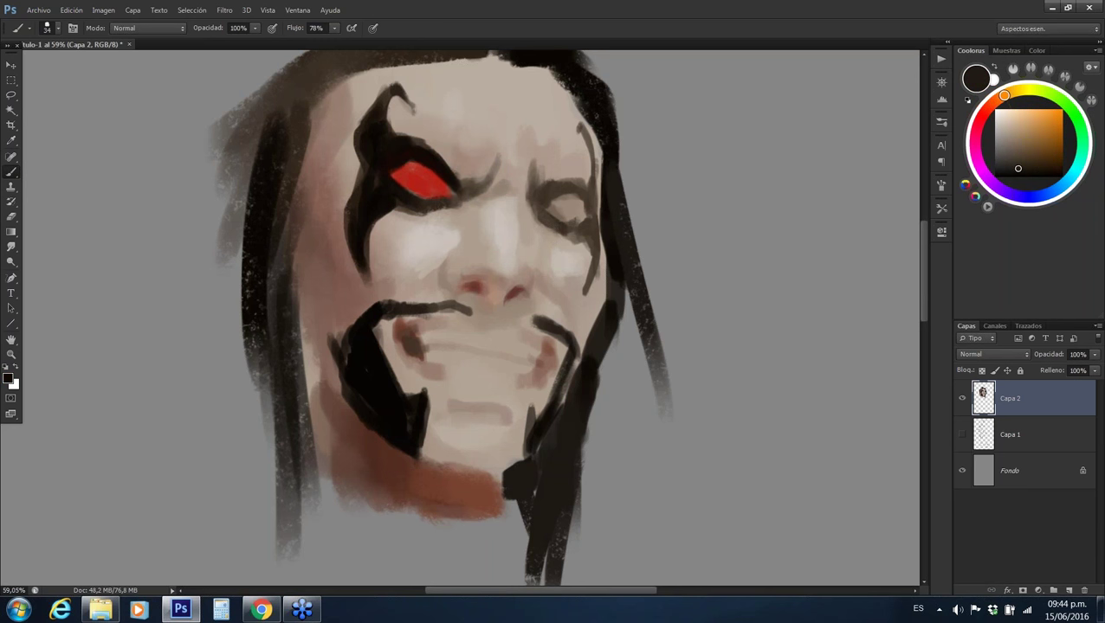
pyautogui.keyDown('alt'); pyautogui.click(393, 102); pyautogui.keyUp('alt')
pyautogui.keyDown('alt'); pyautogui.click(370, 125); pyautogui.keyUp('alt')
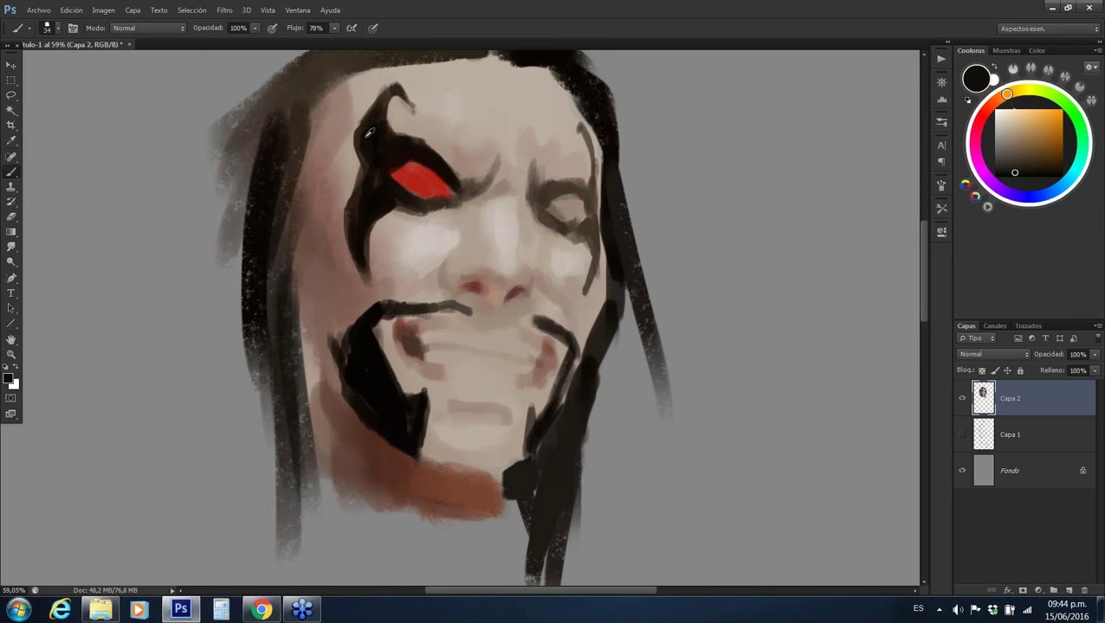
pyautogui.keyDown('alt'); pyautogui.click(380, 98); pyautogui.keyUp('alt')
# Reset to default colours and paint dark eyelid strokes over and beside the right eye
pyautogui.press('d')
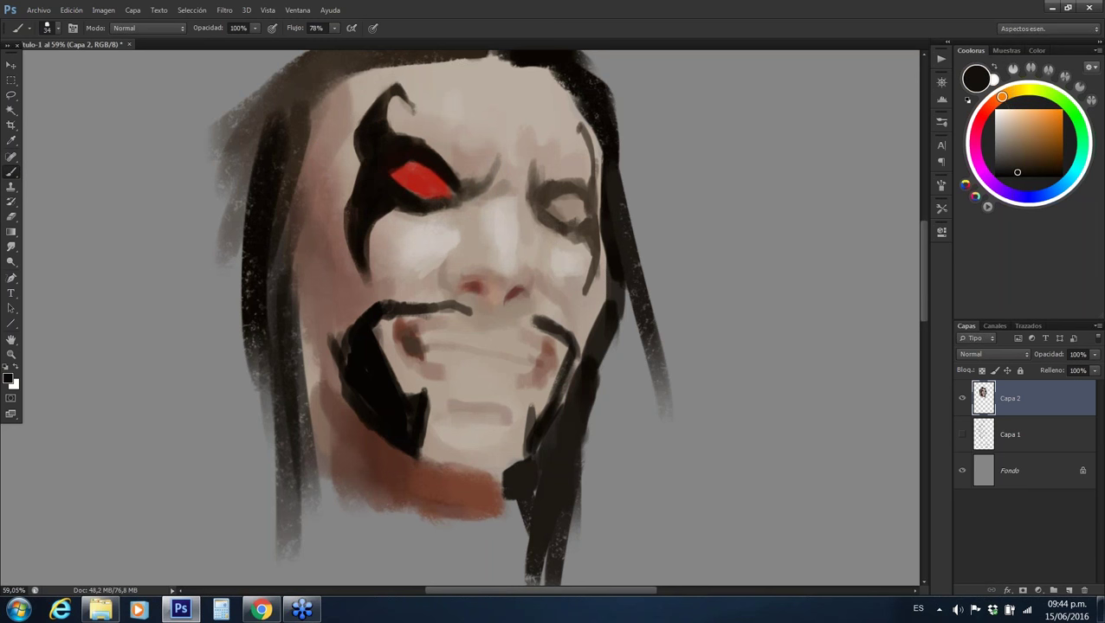
pyautogui.moveTo(539, 213)
pyautogui.mouseDown()
pyautogui.moveTo(591, 226)
pyautogui.moveTo(582, 249)
pyautogui.moveTo(587, 237)
pyautogui.mouseUp()
pyautogui.keyDown('alt'); pyautogui.click(574, 242); pyautogui.keyUp('alt')
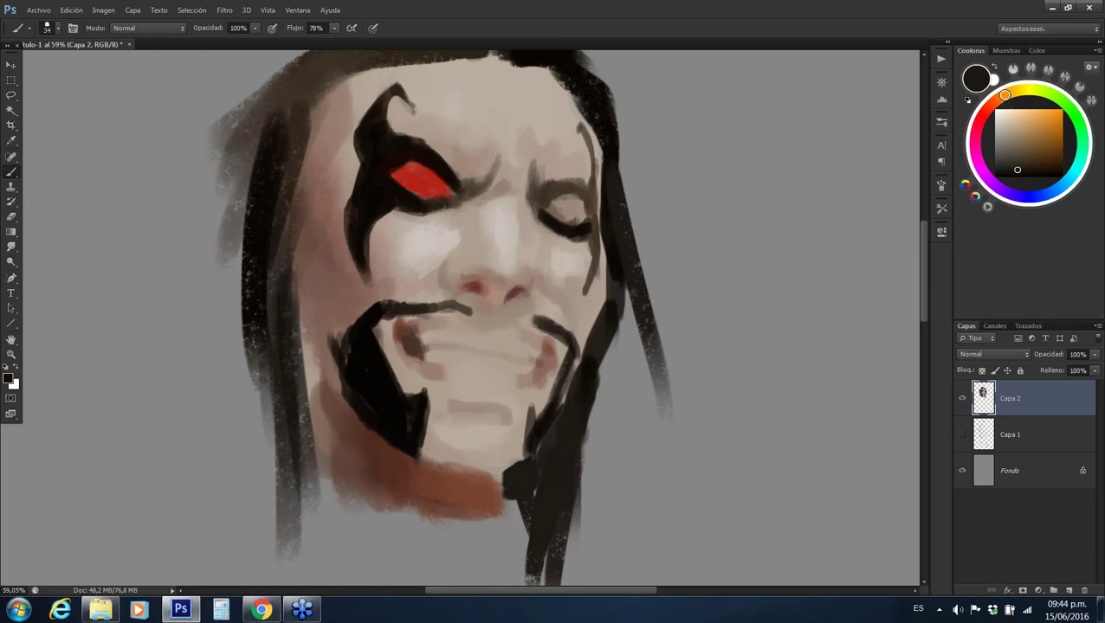
pyautogui.keyDown('alt'); pyautogui.click(580, 226); pyautogui.keyUp('alt')
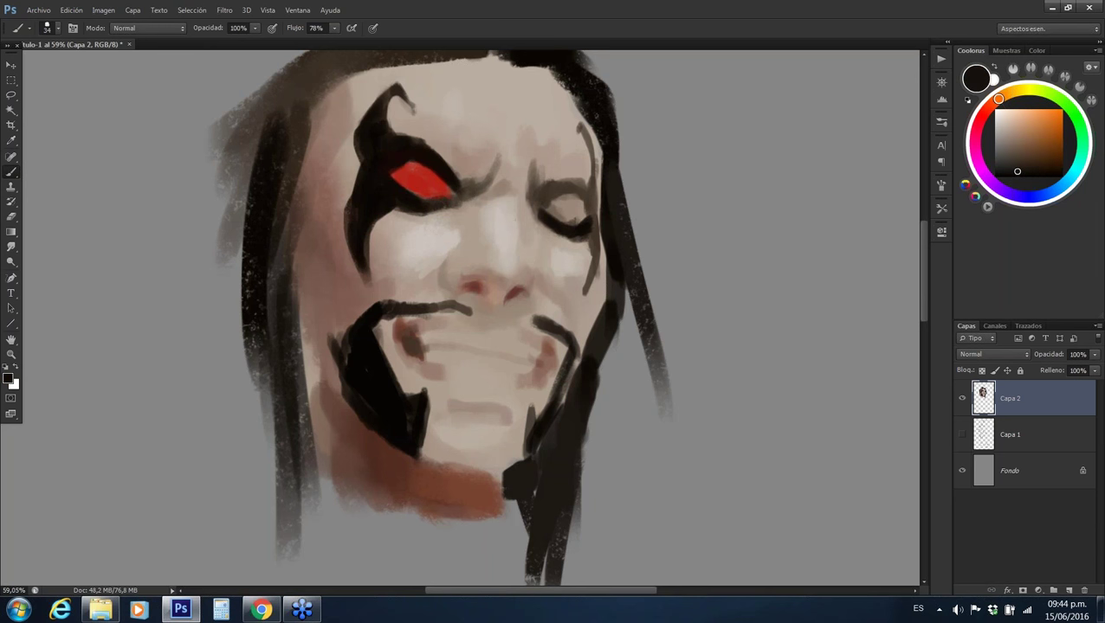
pyautogui.keyDown('alt'); pyautogui.click(592, 232); pyautogui.keyUp('alt')
pyautogui.moveTo(591, 213); pyautogui.dragTo(591, 237)
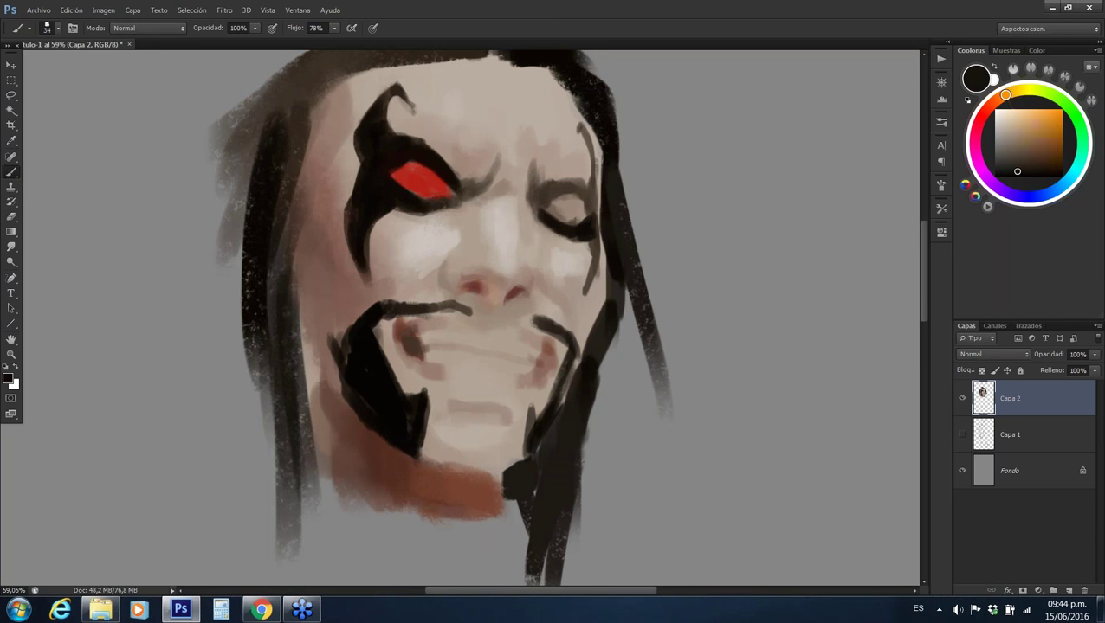
# With a 17 px, slightly orange brush, darken the right upper lid and touch up above it
pyautogui.keyDown('alt'); pyautogui.rightClick(522, 203); pyautogui.keyUp('alt')
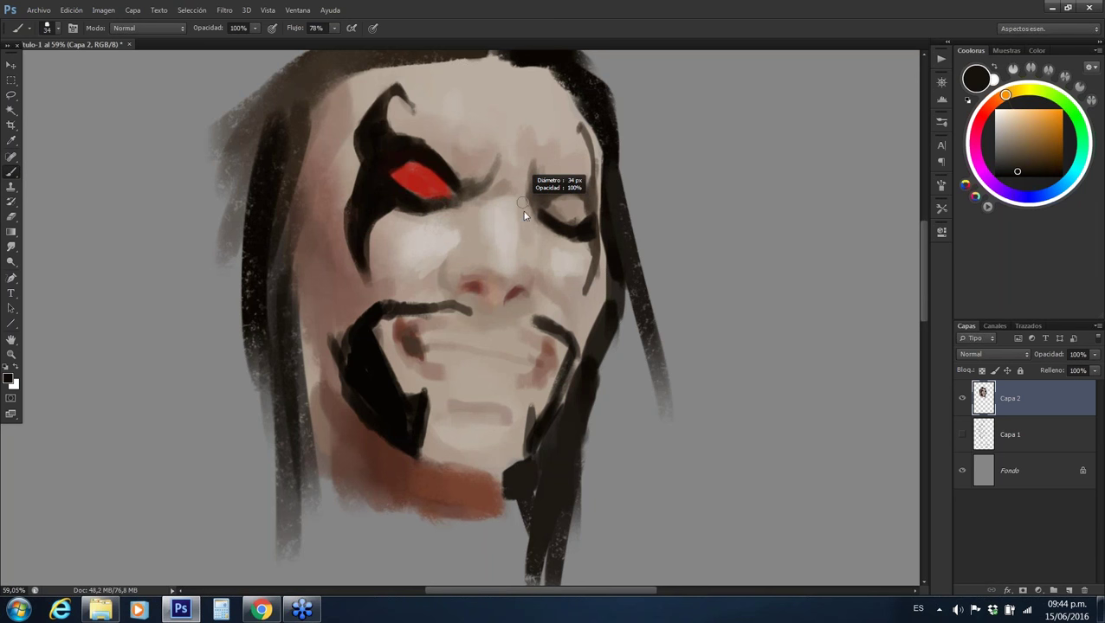
pyautogui.moveTo(521, 219); pyautogui.dragTo(511, 220)
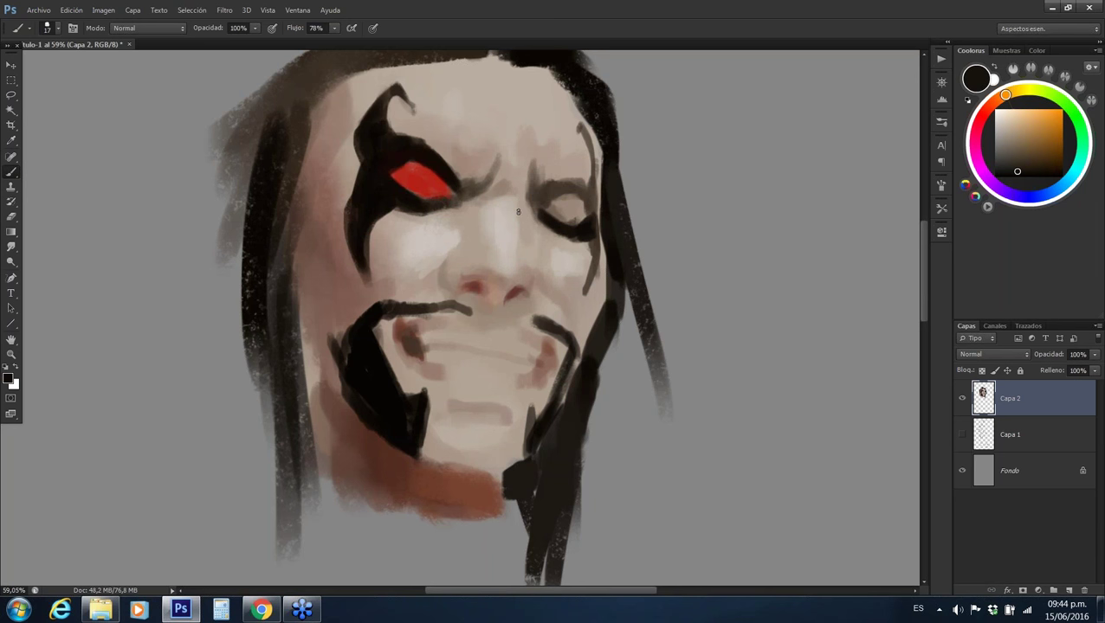
pyautogui.keyDown('alt'); pyautogui.click(401, 190); pyautogui.keyUp('alt')
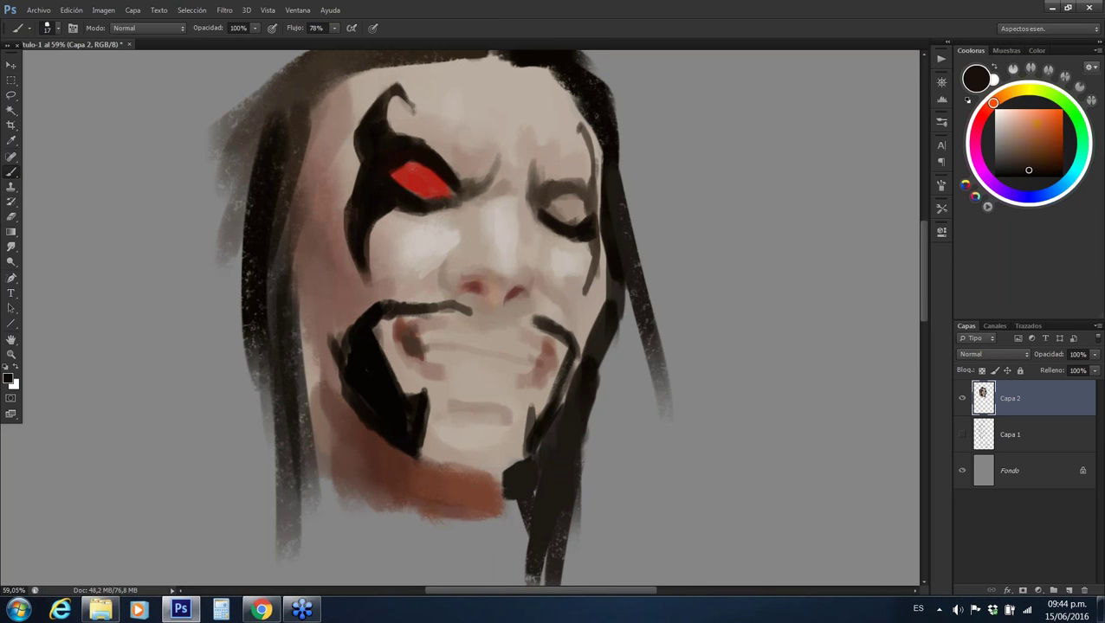
pyautogui.moveTo(993, 103); pyautogui.dragTo(1000, 98)
pyautogui.moveTo(540, 212)
pyautogui.mouseDown()
pyautogui.moveTo(570, 180)
pyautogui.moveTo(584, 191)
pyautogui.moveTo(552, 180)
pyautogui.moveTo(597, 216)
pyautogui.moveTo(594, 176)
pyautogui.mouseUp()
pyautogui.keyDown('alt'); pyautogui.click(563, 168); pyautogui.keyUp('alt')
pyautogui.keyDown('alt'); pyautogui.click(574, 184); pyautogui.keyUp('alt')
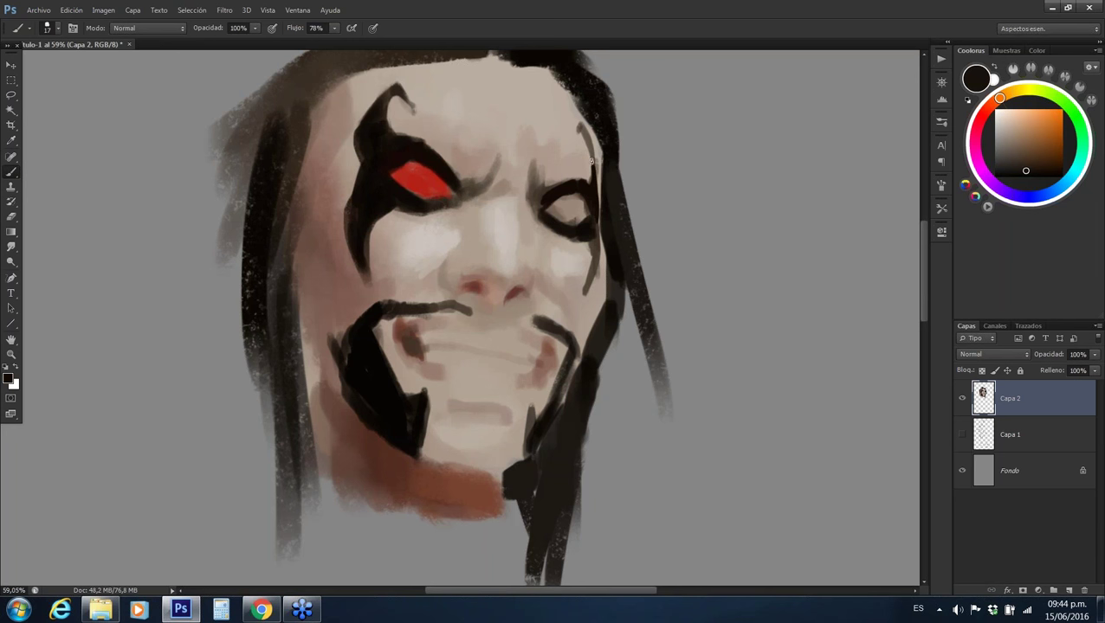
# Paint a thin dark stroke beside the right eye and darken it with black
pyautogui.keyDown('alt'); pyautogui.click(580, 134); pyautogui.keyUp('alt')
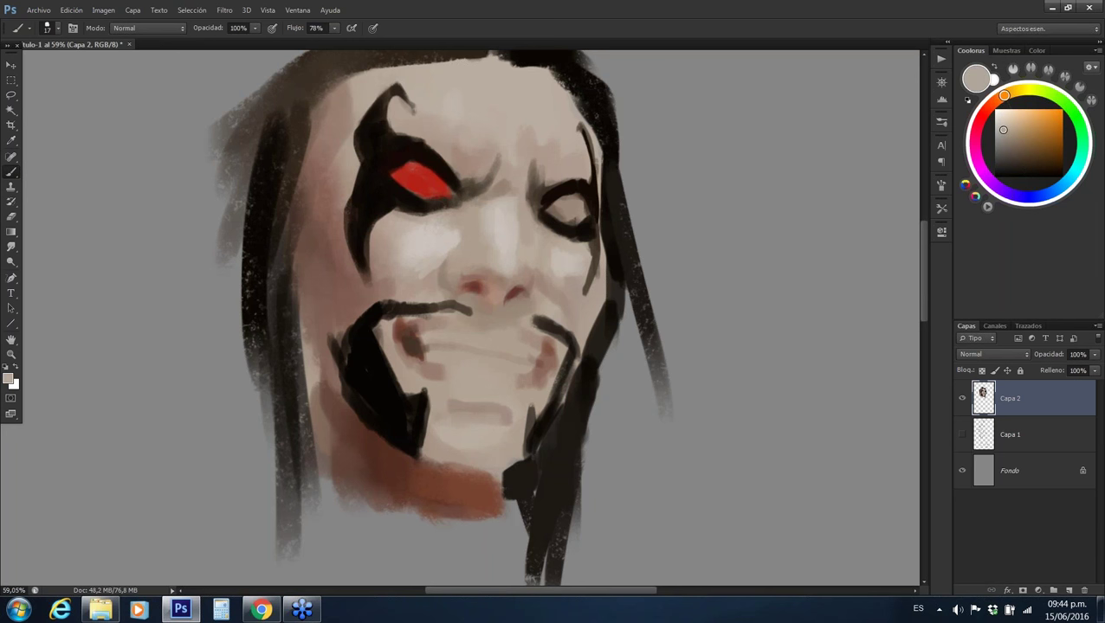
pyautogui.keyDown('alt'); pyautogui.click(586, 133); pyautogui.keyUp('alt')
pyautogui.moveTo(580, 127); pyautogui.dragTo(595, 162)
pyautogui.keyDown('alt'); pyautogui.click(591, 202); pyautogui.keyUp('alt')
pyautogui.moveTo(584, 125); pyautogui.dragTo(593, 166)
# Sample skin and near-black hair tones, then darken the hair edge beside the right eye
pyautogui.keyDown('alt'); pyautogui.click(574, 139); pyautogui.keyUp('alt')
pyautogui.keyDown('alt'); pyautogui.click(584, 124); pyautogui.keyUp('alt')
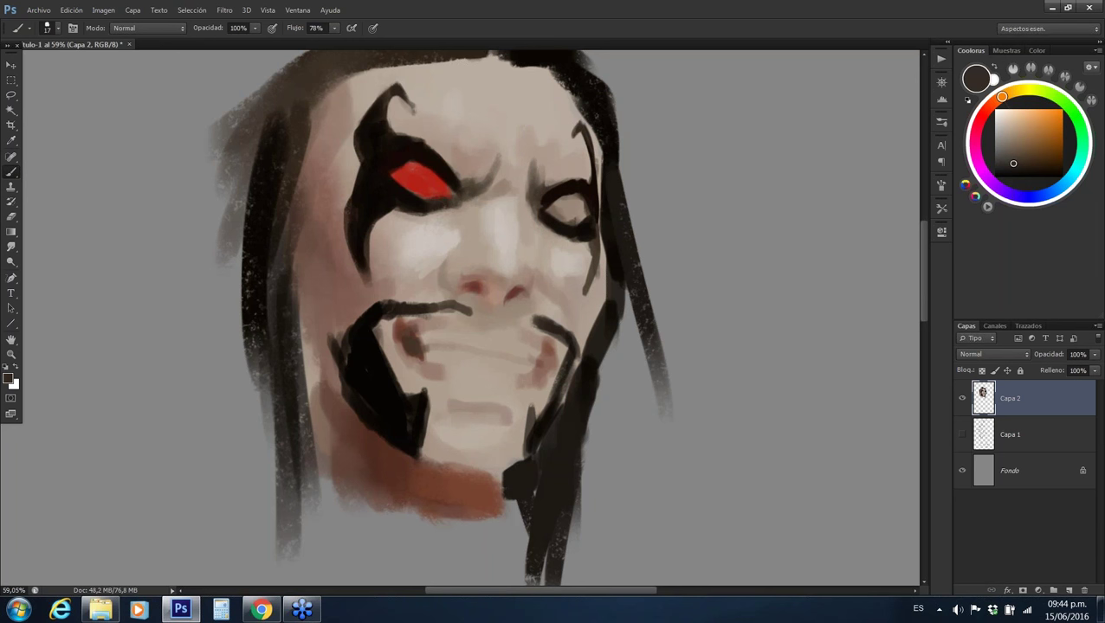
pyautogui.keyDown('alt'); pyautogui.click(573, 136); pyautogui.keyUp('alt')
pyautogui.keyDown('alt'); pyautogui.click(578, 130); pyautogui.keyUp('alt')
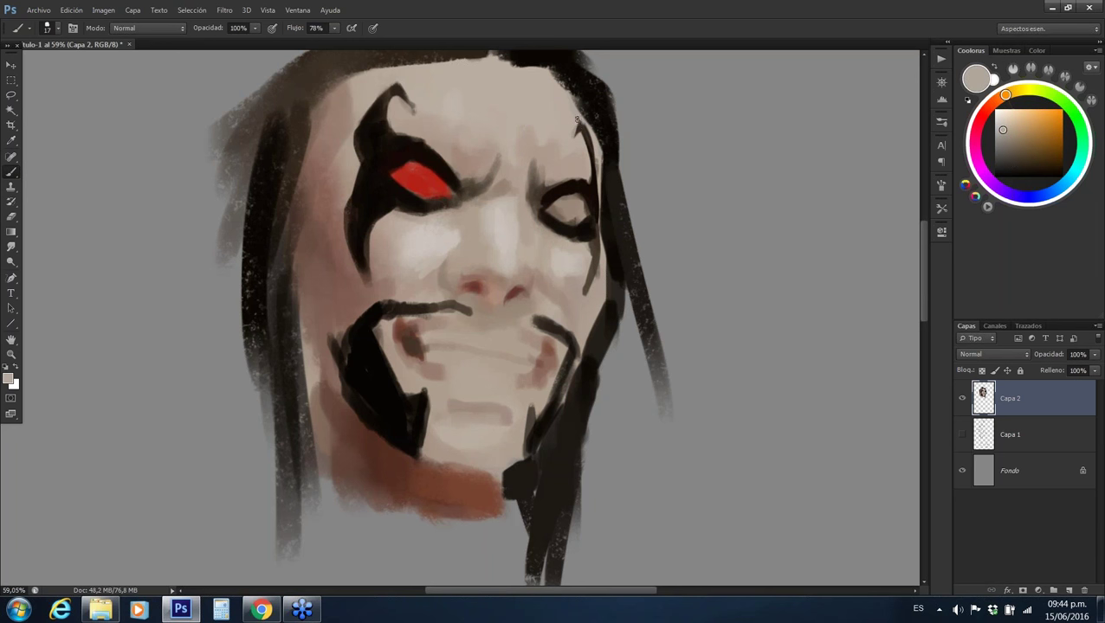
pyautogui.keyDown('alt'); pyautogui.click(581, 126); pyautogui.keyUp('alt')
pyautogui.keyDown('alt'); pyautogui.click(604, 136); pyautogui.keyUp('alt')
pyautogui.keyDown('alt'); pyautogui.click(606, 136); pyautogui.keyUp('alt')
pyautogui.moveTo(605, 126); pyautogui.dragTo(590, 166)
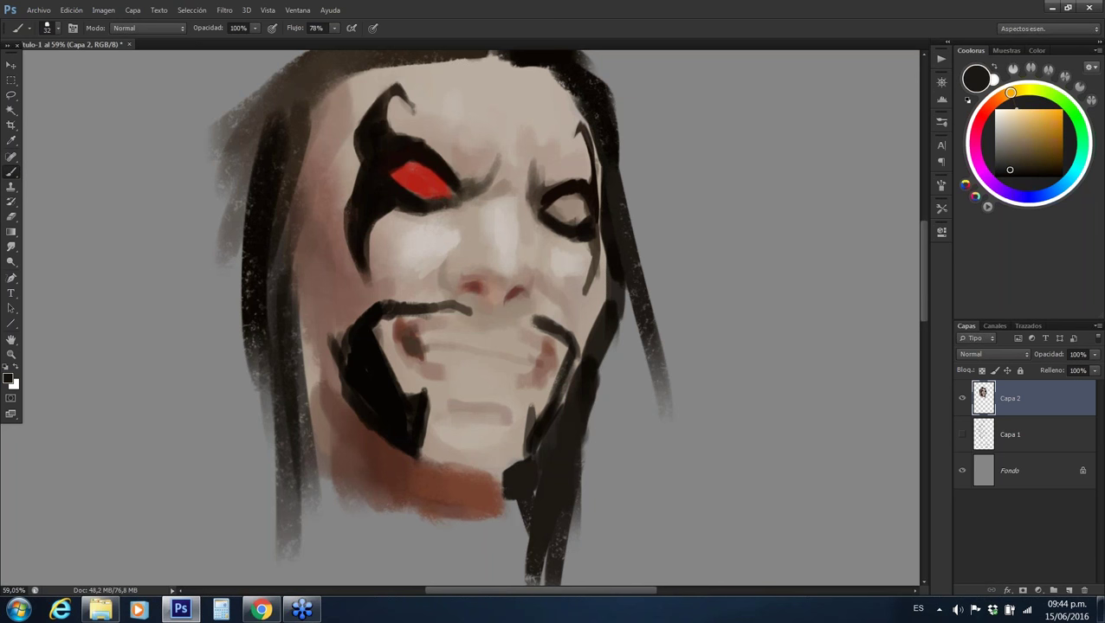
# Re-sample beige skin and near-black tones around the right eye and hair edge
pyautogui.keyDown('alt'); pyautogui.click(596, 173); pyautogui.keyUp('alt')
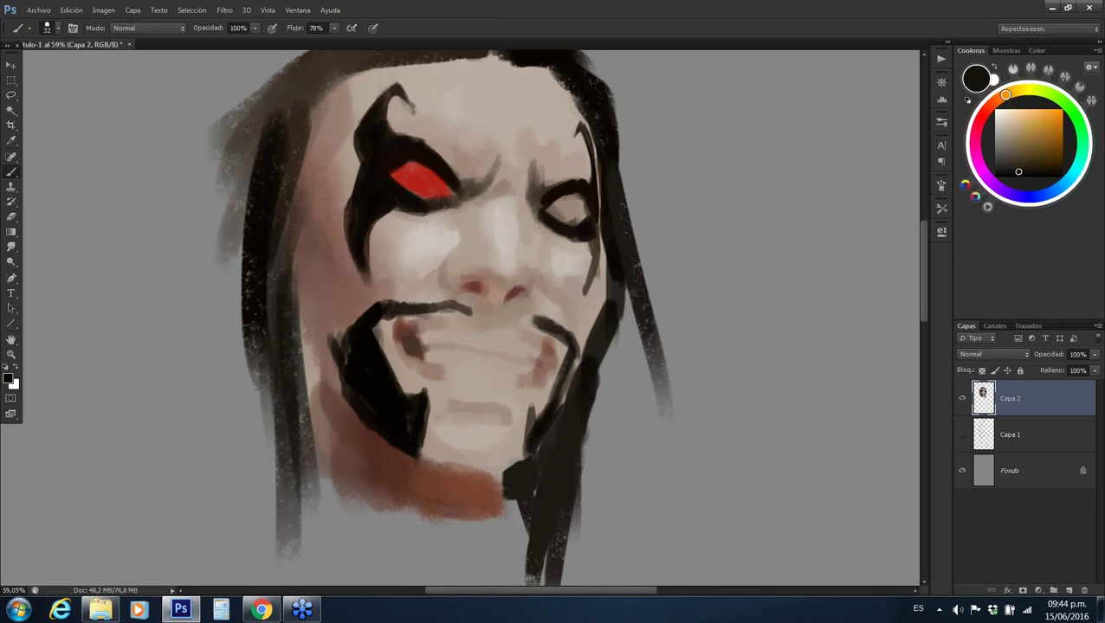
pyautogui.keyDown('alt'); pyautogui.click(592, 182); pyautogui.keyUp('alt')
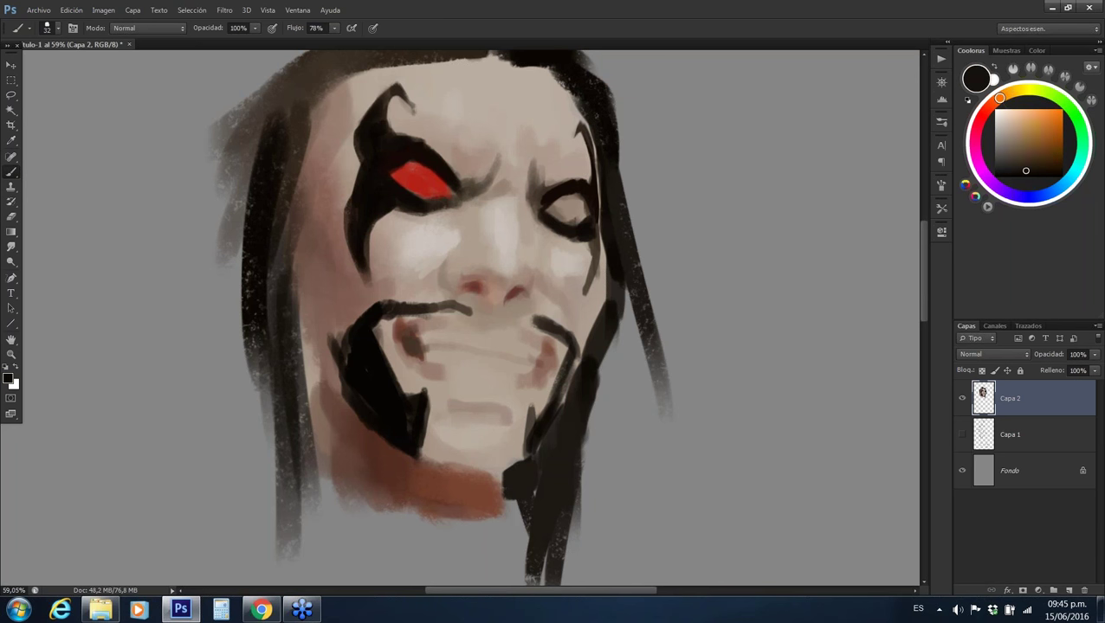
pyautogui.keyDown('alt'); pyautogui.click(563, 208); pyautogui.keyUp('alt')
pyautogui.keyDown('alt'); pyautogui.click(602, 173); pyautogui.keyUp('alt')
pyautogui.keyDown('alt'); pyautogui.click(552, 202); pyautogui.keyUp('alt')
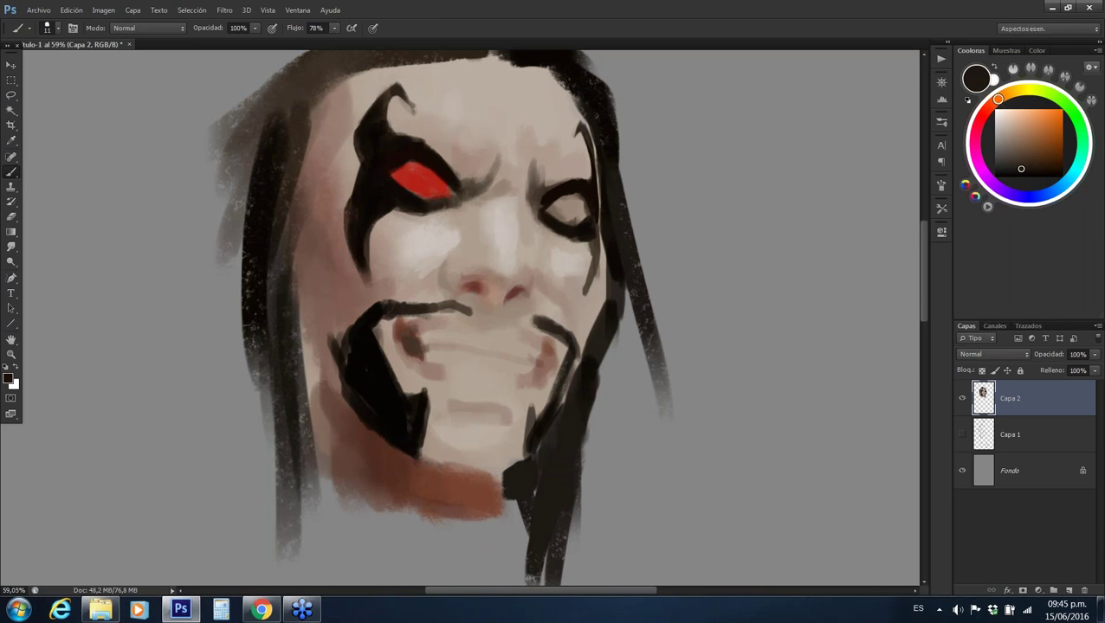
# Sample the left eye's red, deepen it, and paint it into the right eye
pyautogui.keyDown('alt'); pyautogui.click(559, 185); pyautogui.keyUp('alt')
pyautogui.moveTo(556, 209)
pyautogui.mouseDown()
pyautogui.moveTo(564, 218)
pyautogui.moveTo(554, 204)
pyautogui.mouseUp()
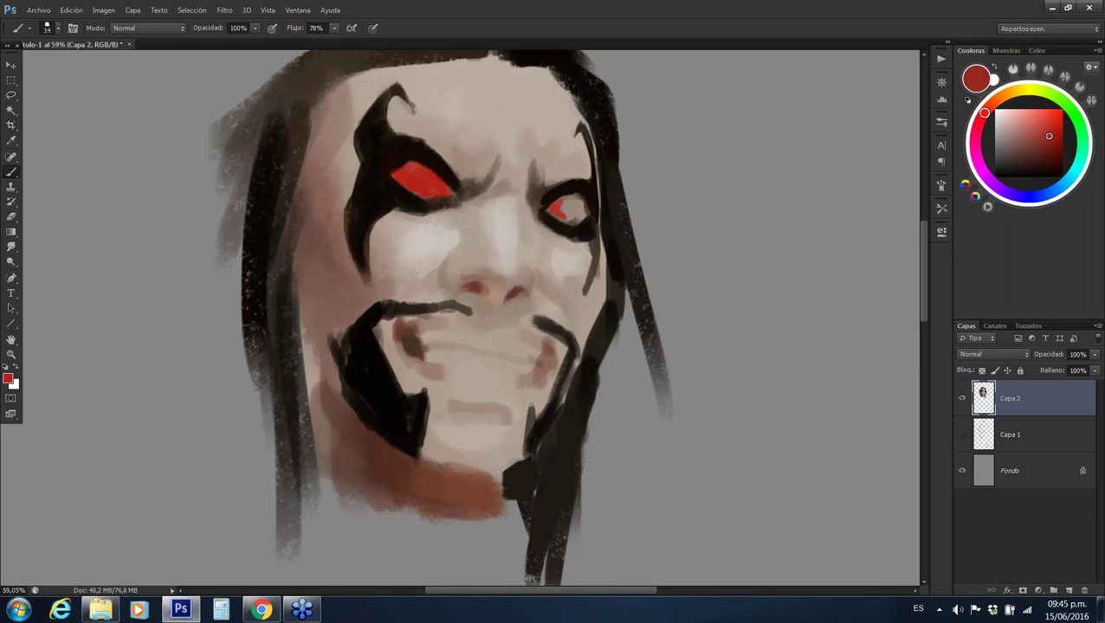
pyautogui.click(1062, 133)
pyautogui.moveTo(547, 213)
pyautogui.mouseDown()
pyautogui.moveTo(583, 215)
pyautogui.moveTo(583, 199)
pyautogui.moveTo(559, 207)
pyautogui.moveTo(575, 213)
pyautogui.moveTo(580, 201)
pyautogui.moveTo(562, 199)
pyautogui.mouseUp()
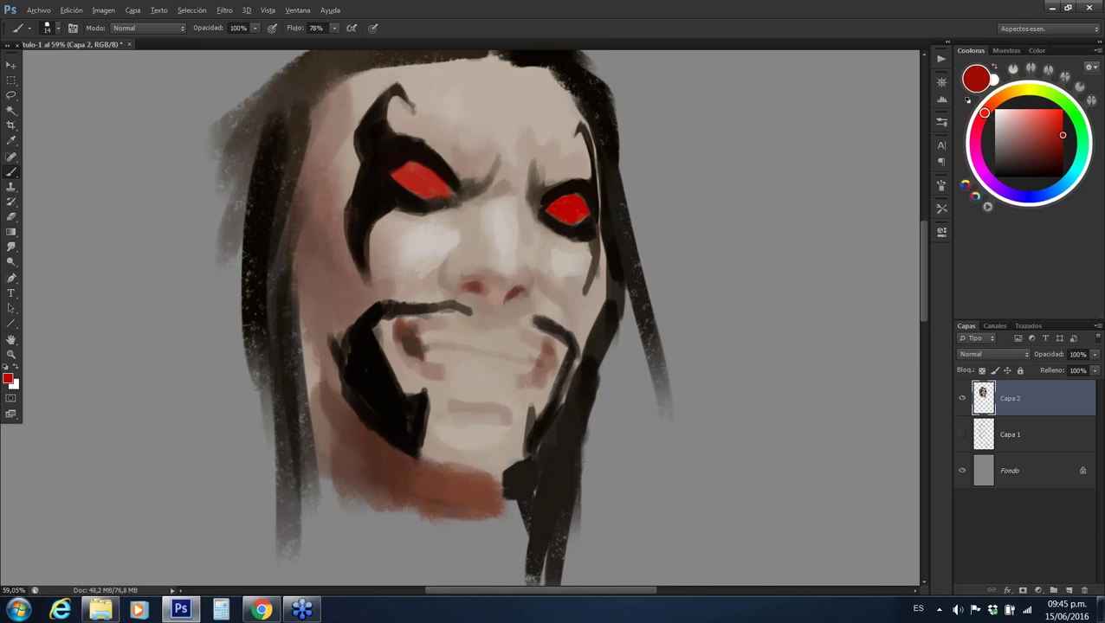
pyautogui.keyDown('alt'); pyautogui.keyDown('shift'); pyautogui.rightClick(552, 194); pyautogui.keyUp('shift'); pyautogui.keyUp('alt')
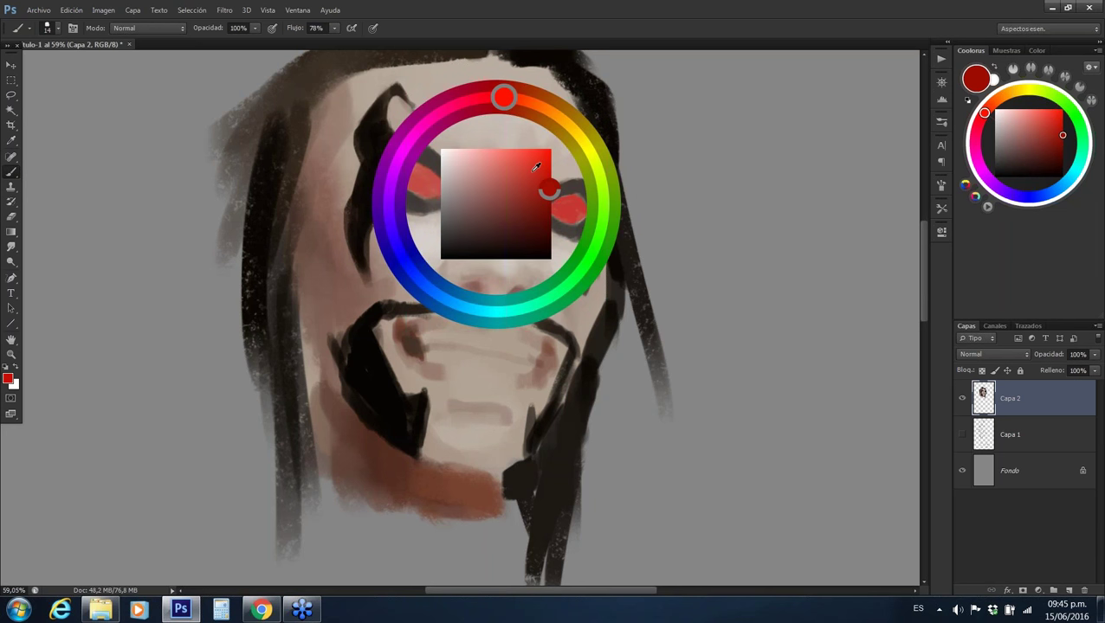
# Pick a pale pink highlight, then sample dark, red and skin tones around the right eye
pyautogui.moveTo(535, 166); pyautogui.dragTo(457, 149)
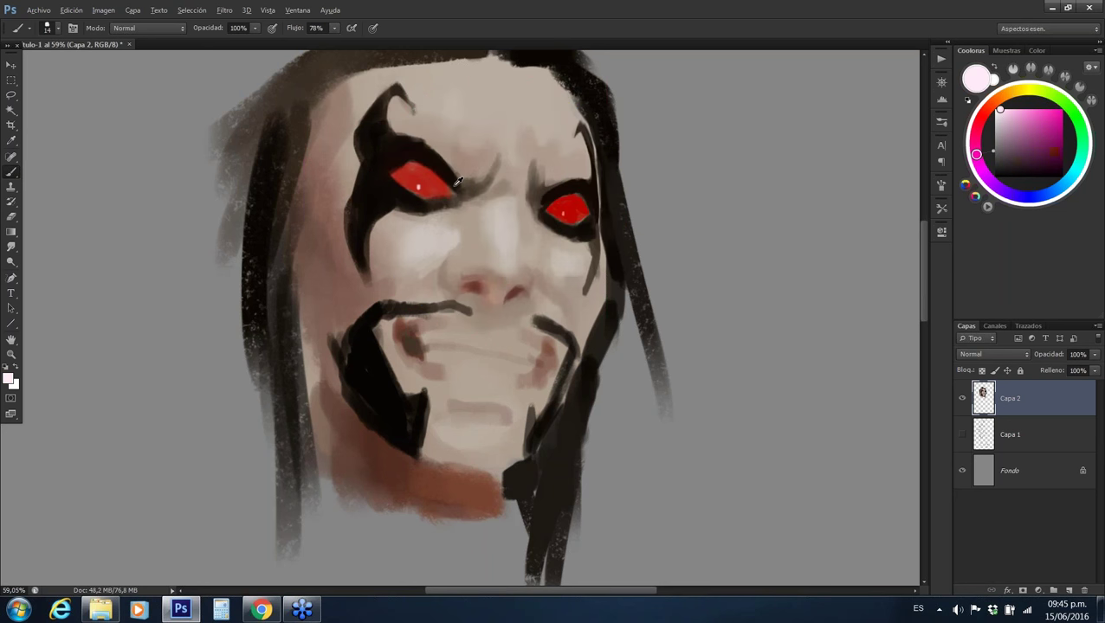
pyautogui.keyDown('alt'); pyautogui.click(457, 182); pyautogui.keyUp('alt')
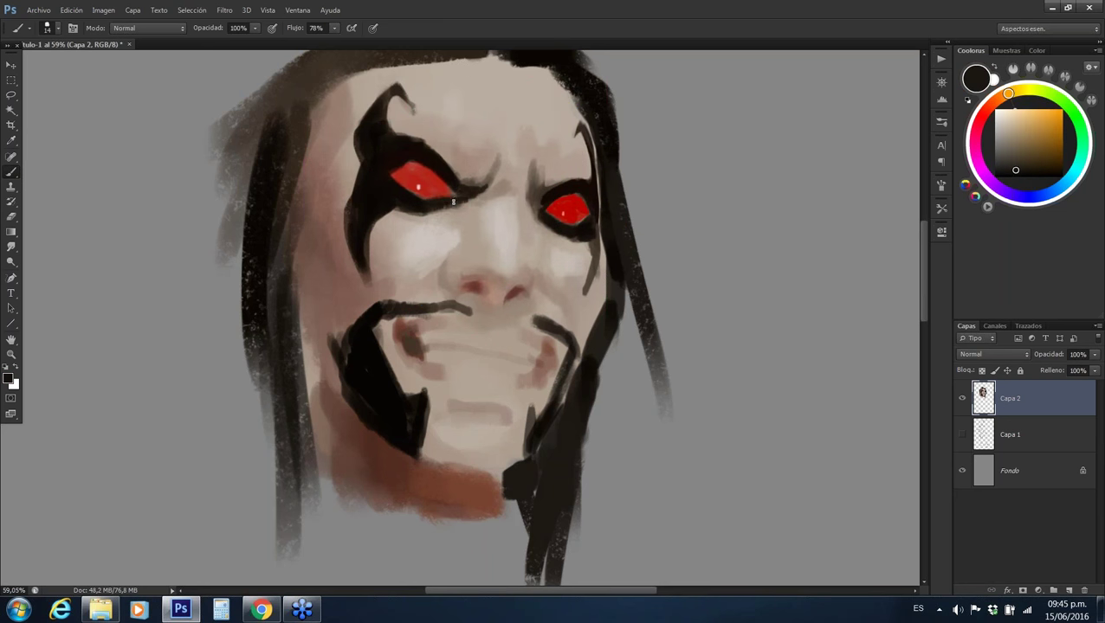
pyautogui.keyDown('alt'); pyautogui.click(415, 166); pyautogui.keyUp('alt')
pyautogui.keyDown('alt'); pyautogui.click(550, 197); pyautogui.keyUp('alt')
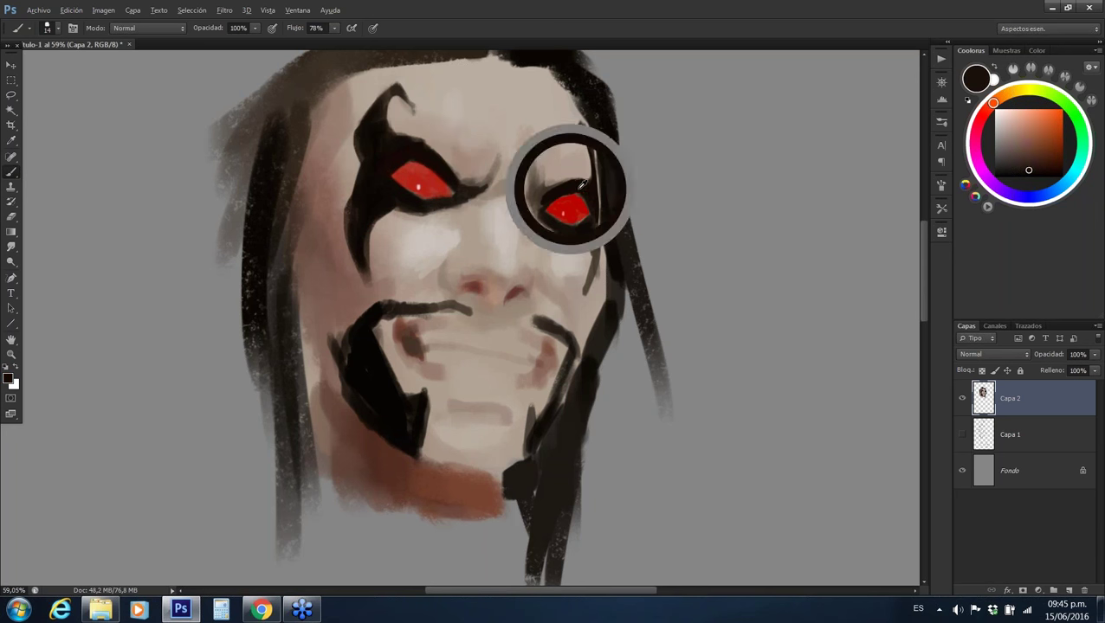
pyautogui.keyDown('alt'); pyautogui.click(550, 159); pyautogui.keyUp('alt')
pyautogui.keyDown('alt'); pyautogui.click(553, 163); pyautogui.keyUp('alt')
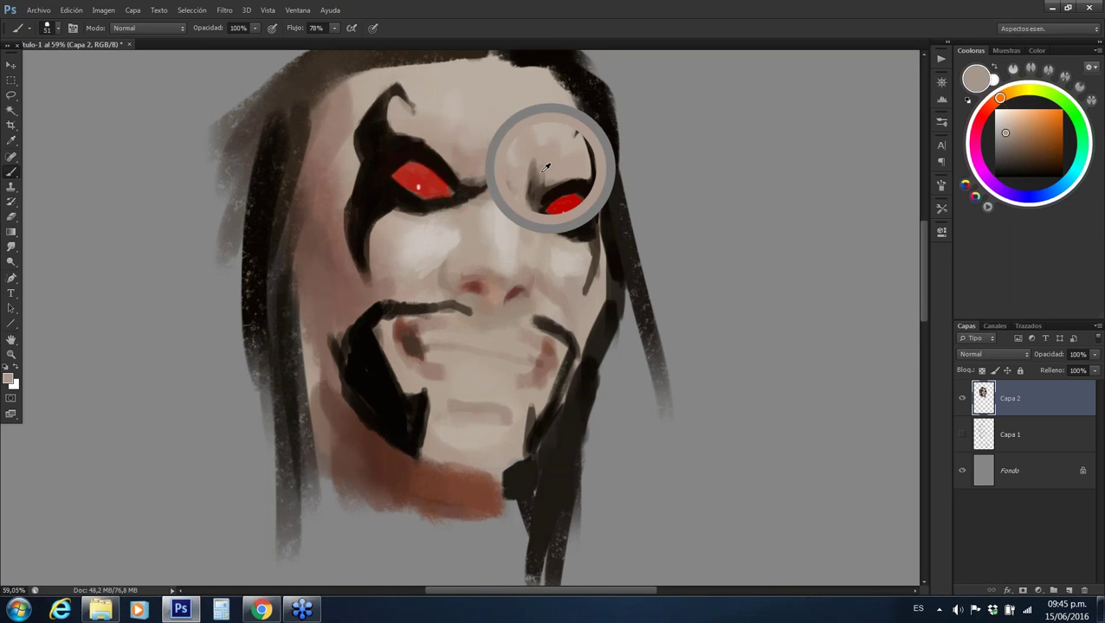
pyautogui.keyDown('alt'); pyautogui.click(552, 168); pyautogui.keyUp('alt')
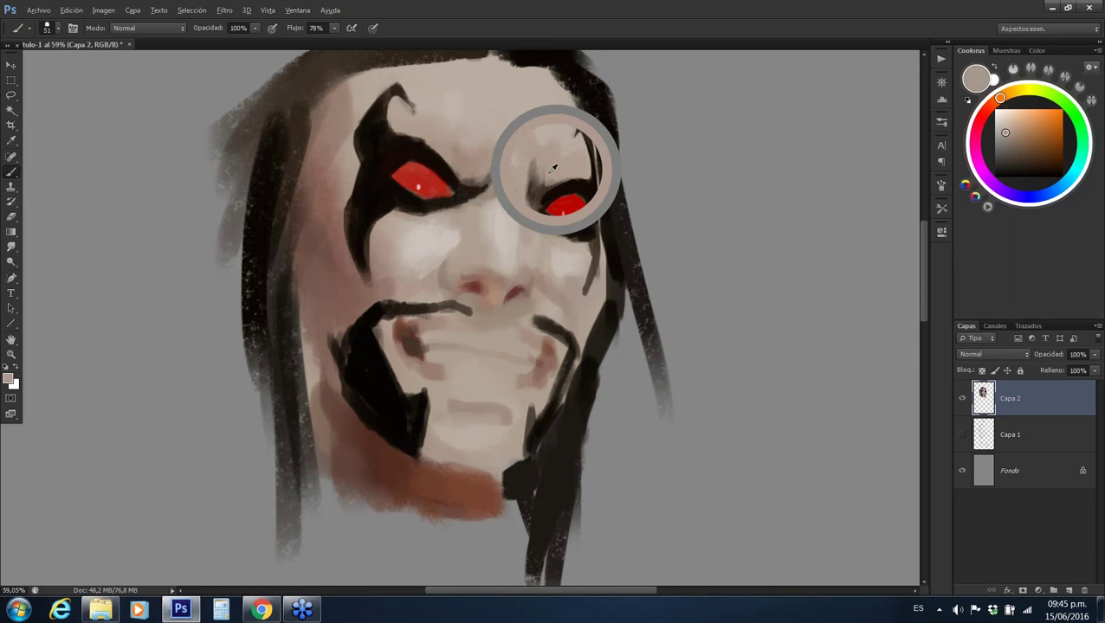
pyautogui.keyDown('alt'); pyautogui.click(550, 154); pyautogui.keyUp('alt')
# Resize the brush to 92 then 82 px while sampling brow and cheek skin tones
pyautogui.moveTo(550, 154); pyautogui.dragTo(554, 154)
pyautogui.keyDown('alt'); pyautogui.click(555, 154); pyautogui.keyUp('alt')
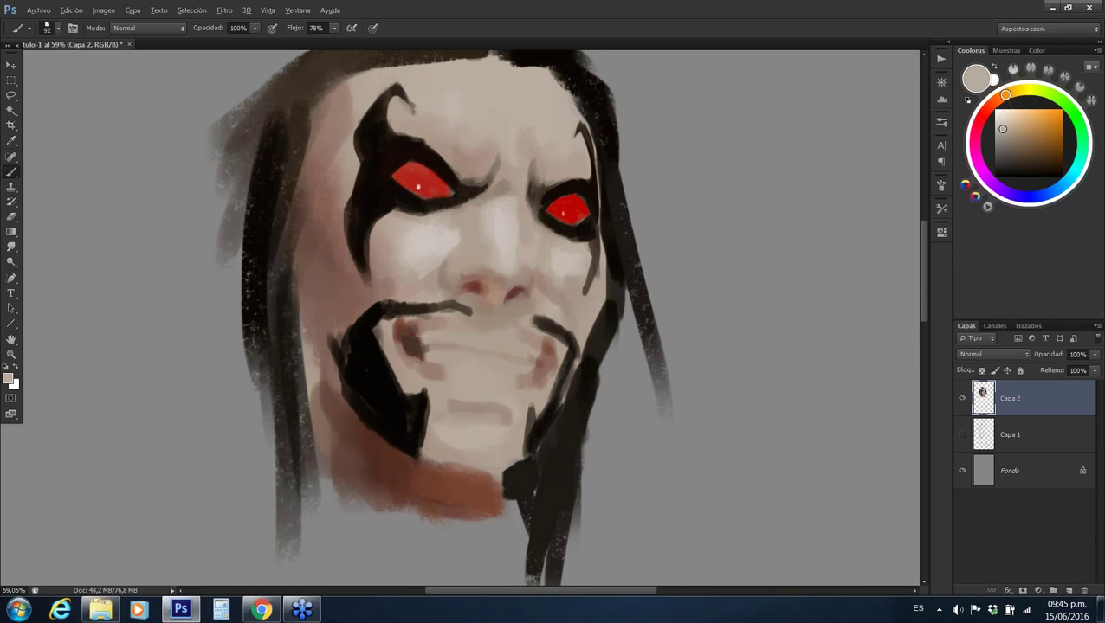
pyautogui.keyDown('alt'); pyautogui.click(533, 137); pyautogui.keyUp('alt')
pyautogui.keyDown('alt'); pyautogui.click(436, 239); pyautogui.keyUp('alt')
pyautogui.moveTo(433, 236); pyautogui.dragTo(423, 236)
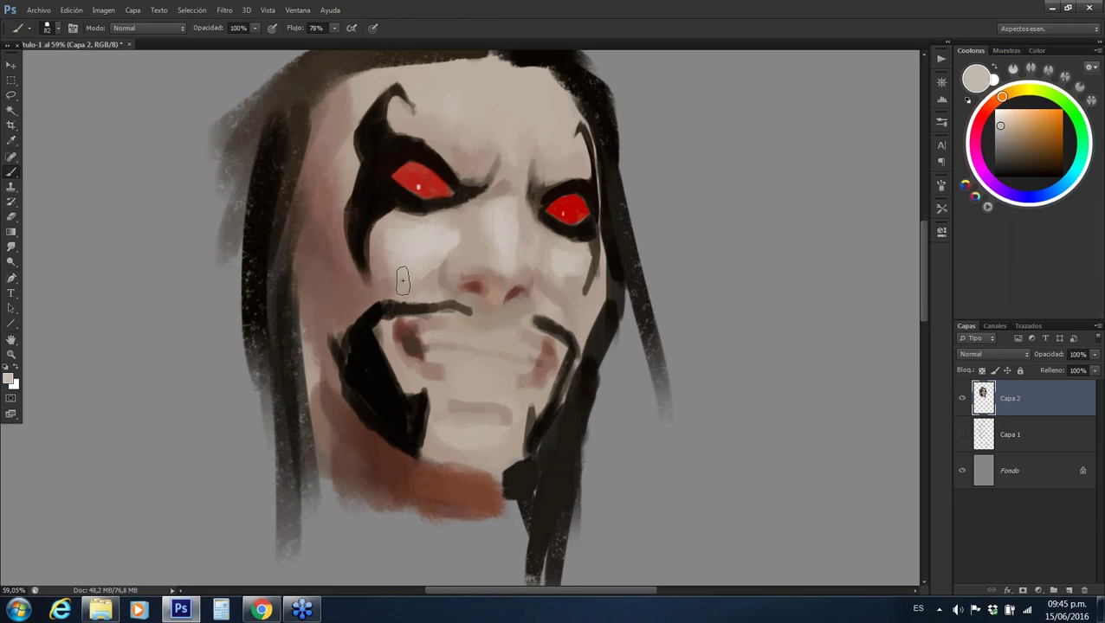
pyautogui.keyDown('alt'); pyautogui.click(416, 237); pyautogui.keyUp('alt')
pyautogui.moveTo(500, 209); pyautogui.dragTo(489, 229)
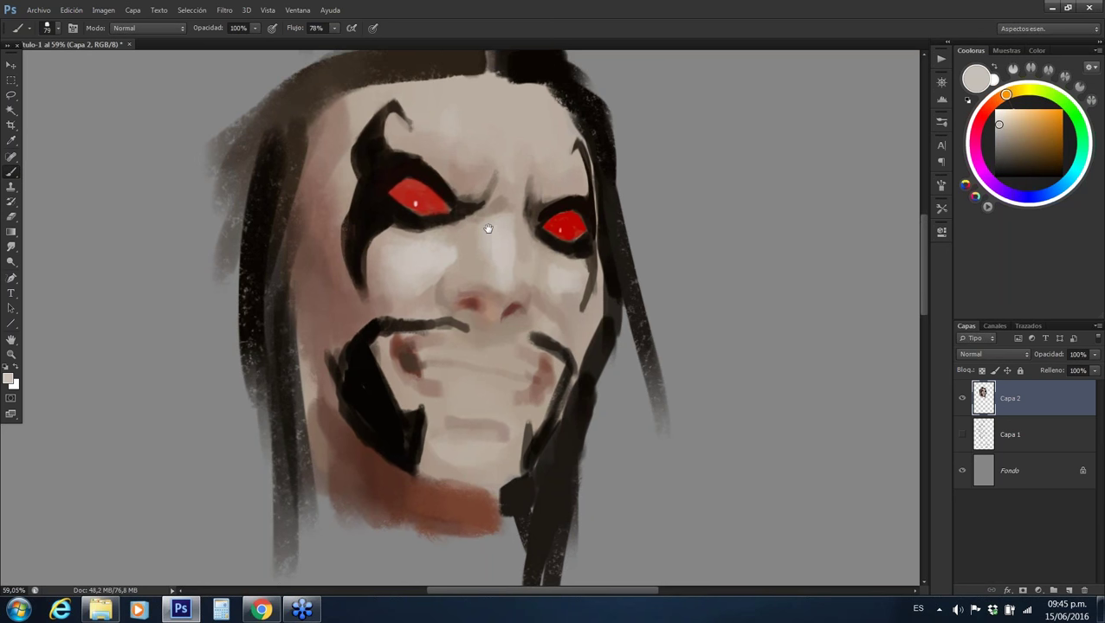
# Paint skin tone over the dark brow marks and smooth the forehead between the brows
pyautogui.moveTo(488, 228); pyautogui.dragTo(471, 293)
pyautogui.moveTo(487, 226); pyautogui.dragTo(443, 215)
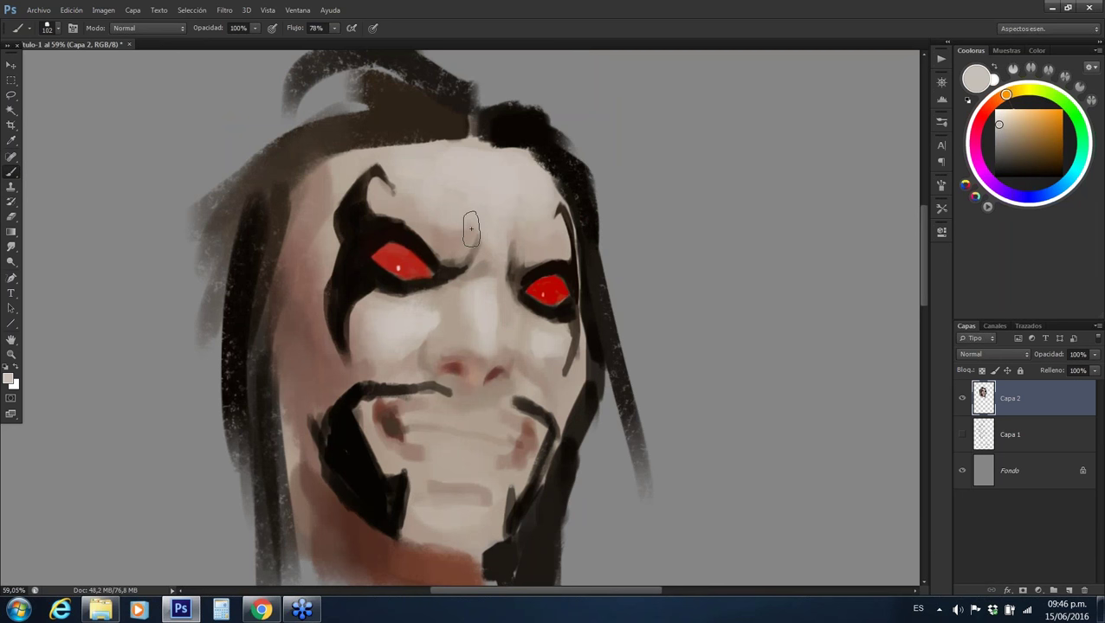
pyautogui.keyDown('alt'); pyautogui.click(451, 241); pyautogui.keyUp('alt')
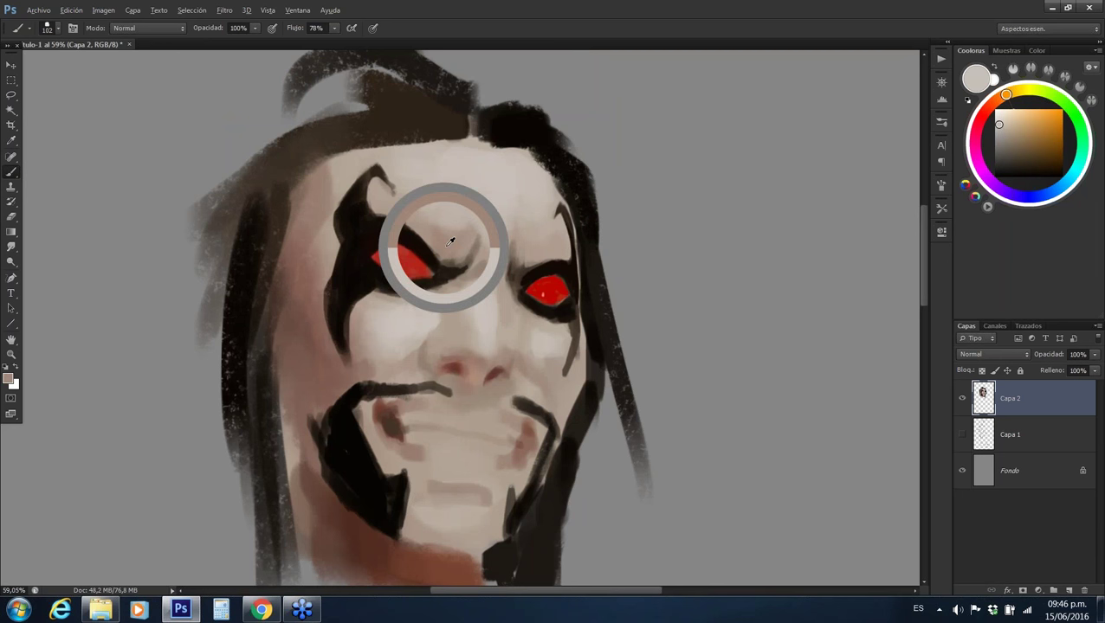
pyautogui.moveTo(470, 218); pyautogui.dragTo(485, 173)
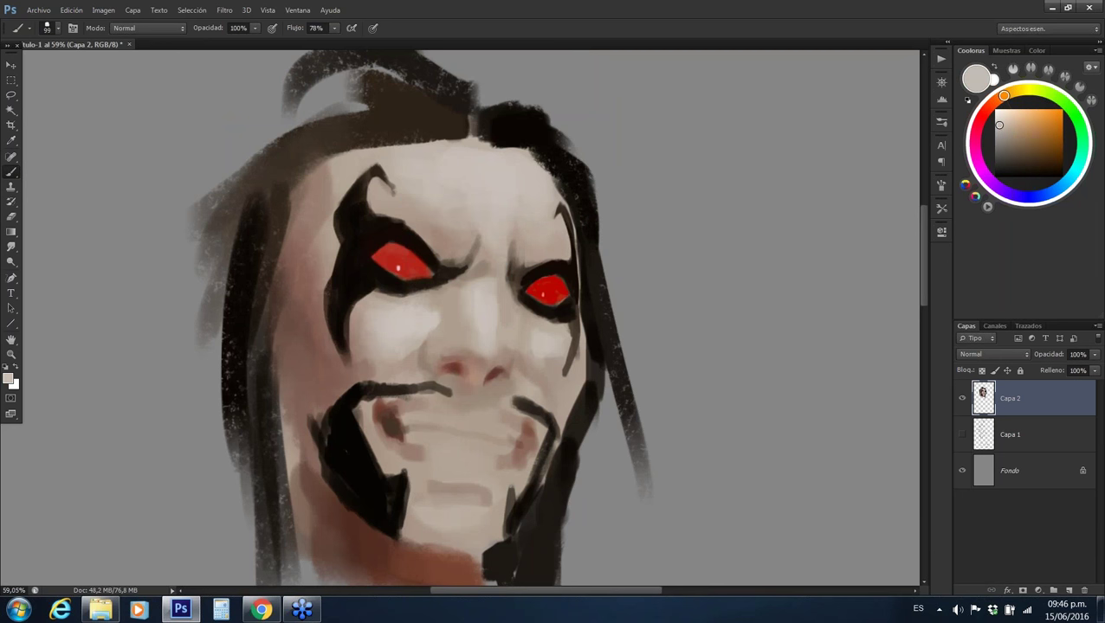
# With a 26 px black brush, darken the right jawline up toward the cheek
pyautogui.keyDown('alt'); pyautogui.click(551, 346); pyautogui.keyUp('alt')
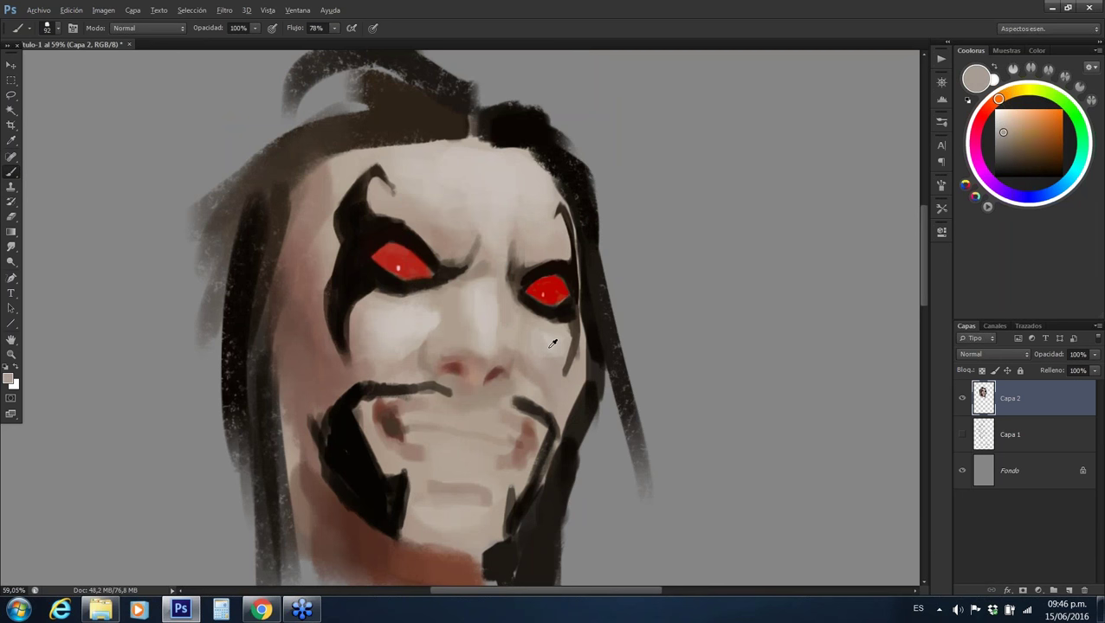
pyautogui.keyDown('alt'); pyautogui.keyDown('shift'); pyautogui.rightClick(551, 344); pyautogui.keyUp('shift'); pyautogui.keyUp('alt')
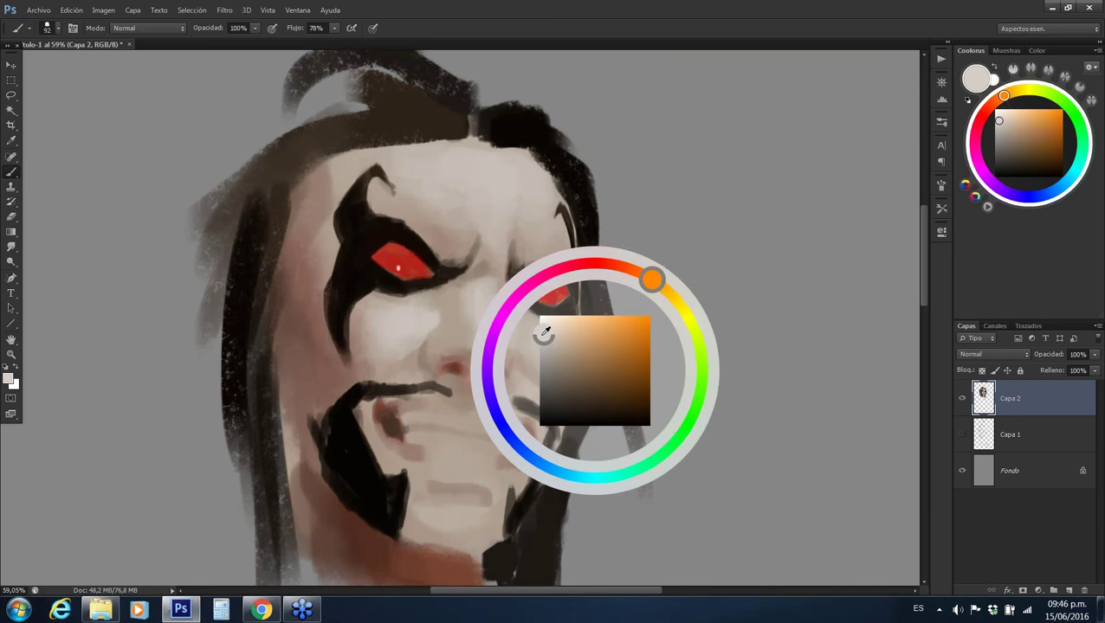
pyautogui.moveTo(544, 343); pyautogui.dragTo(538, 328)
pyautogui.keyDown('alt'); pyautogui.click(555, 345); pyautogui.keyUp('alt')
pyautogui.keyDown('alt'); pyautogui.rightClick(543, 329); pyautogui.keyUp('alt')
pyautogui.press('x')
pyautogui.keyDown('alt'); pyautogui.click(575, 315); pyautogui.keyUp('alt')
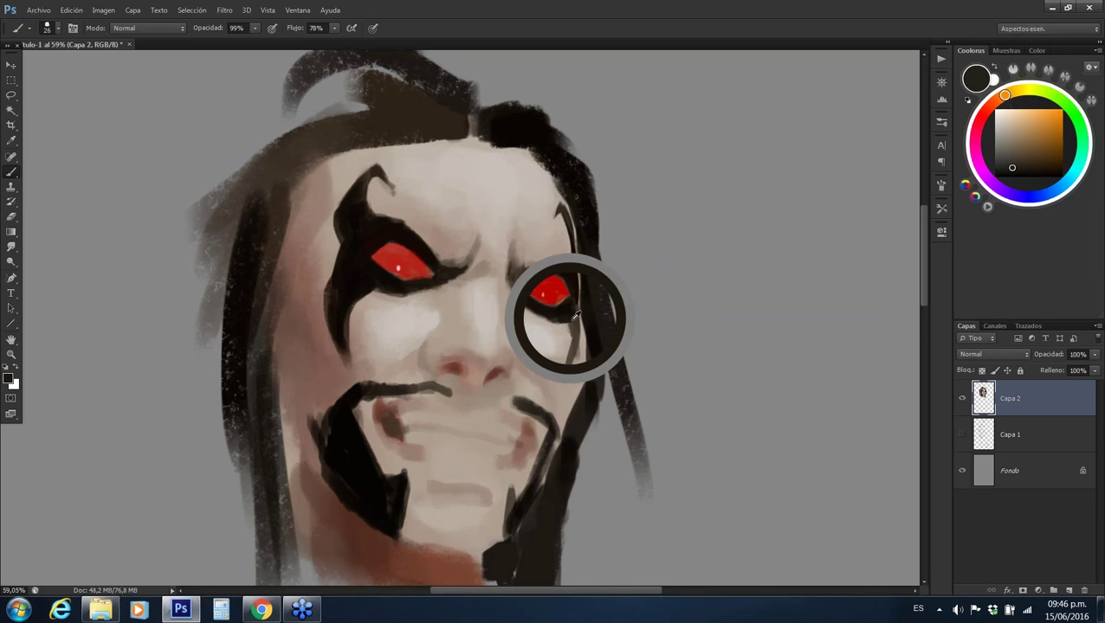
pyautogui.keyDown('alt'); pyautogui.click(569, 316); pyautogui.keyUp('alt')
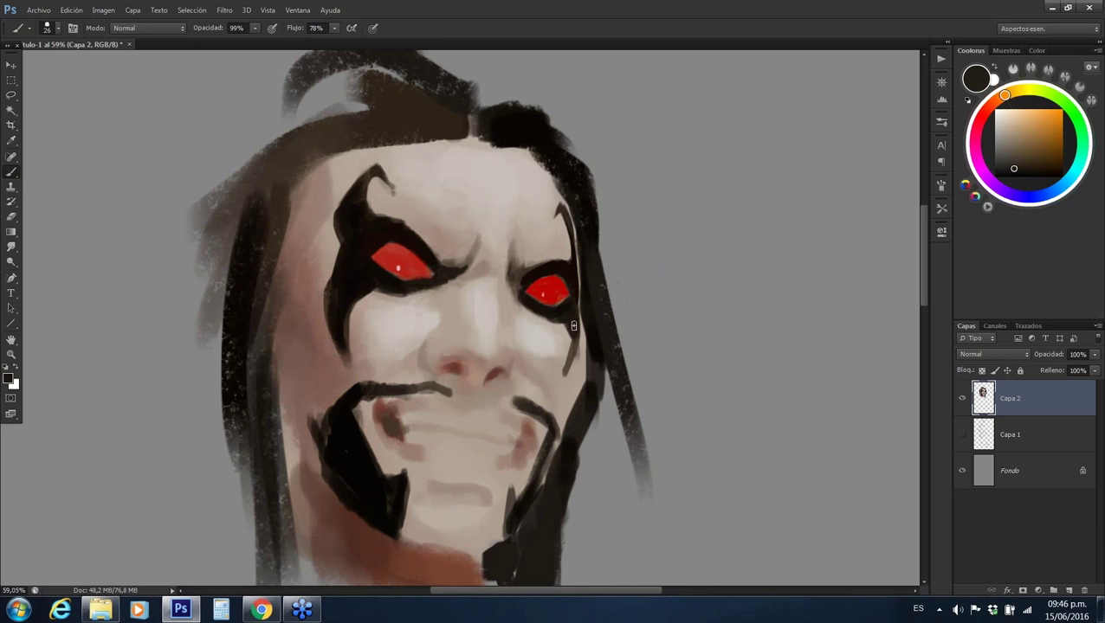
pyautogui.keyDown('alt'); pyautogui.click(564, 428); pyautogui.keyUp('alt')
pyautogui.moveTo(576, 410); pyautogui.dragTo(588, 333)
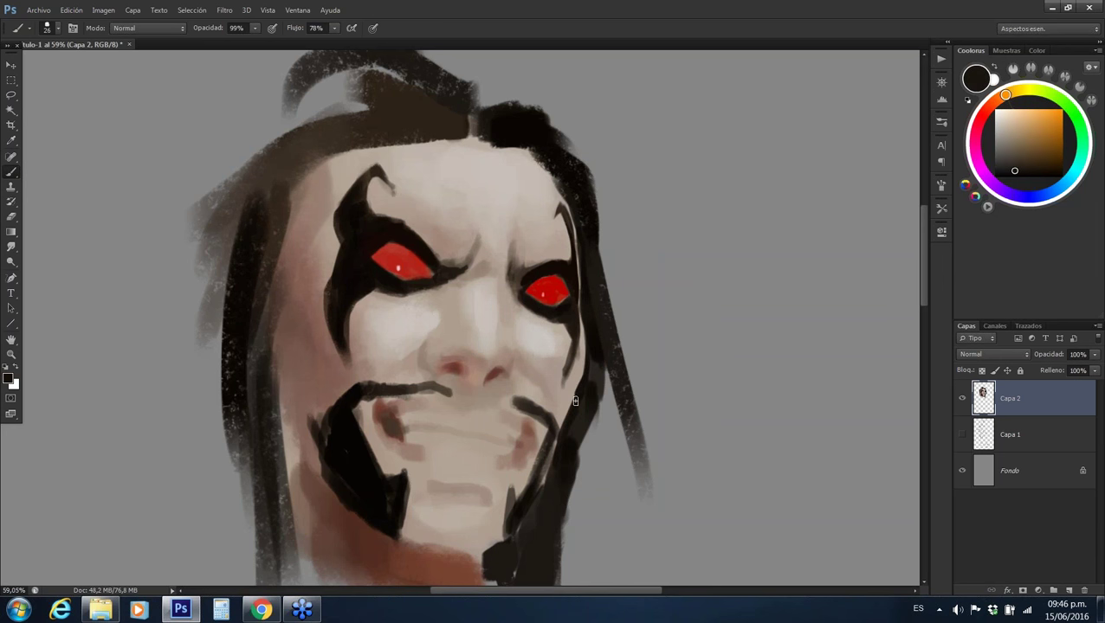
# Enlarge the brush to about 85 px and shade the left cheek with darker brown
pyautogui.press(']')
pyautogui.press(']')
pyautogui.press(']')
pyautogui.keyDown('alt'); pyautogui.click(301, 328); pyautogui.keyUp('alt')
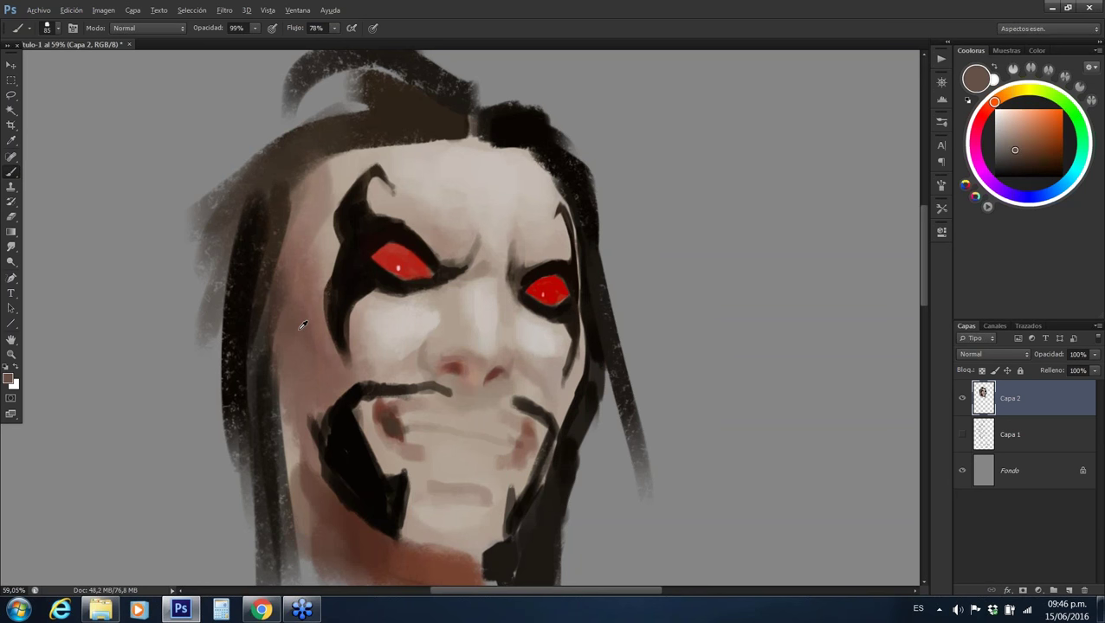
pyautogui.moveTo(302, 324); pyautogui.dragTo(297, 323)
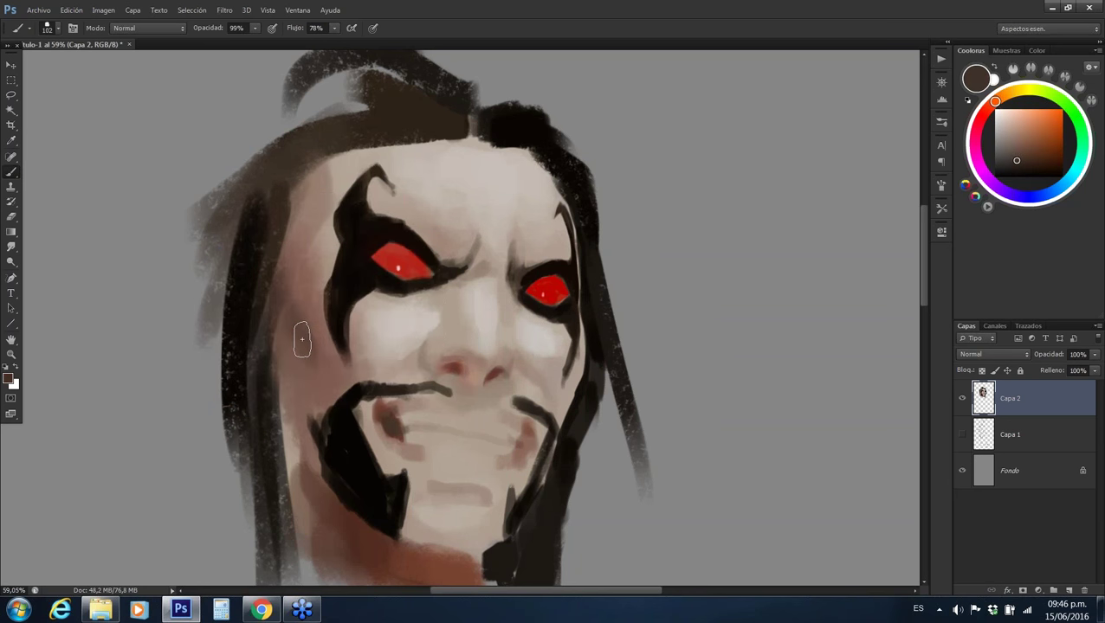
pyautogui.keyDown('alt'); pyautogui.click(297, 375); pyautogui.keyUp('alt')
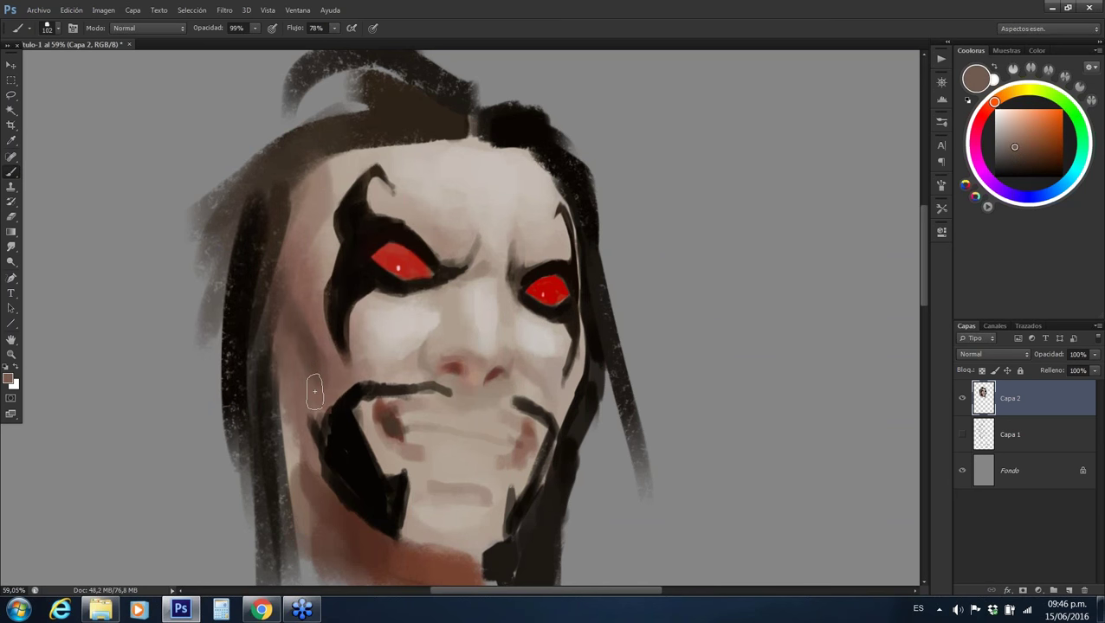
pyautogui.keyDown('alt'); pyautogui.click(304, 312); pyautogui.keyUp('alt')
pyautogui.keyDown('alt'); pyautogui.click(309, 305); pyautogui.keyUp('alt')
pyautogui.keyDown('alt'); pyautogui.click(309, 305); pyautogui.keyUp('alt')
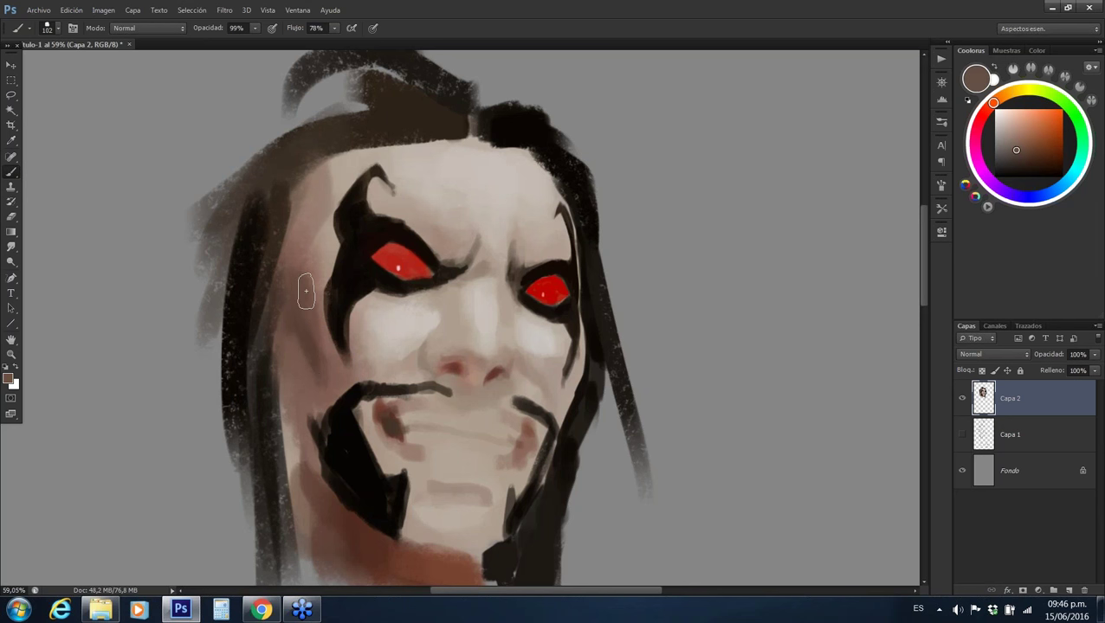
pyautogui.keyDown('alt'); pyautogui.click(297, 370); pyautogui.keyUp('alt')
pyautogui.keyDown('alt'); pyautogui.click(297, 371); pyautogui.keyUp('alt')
pyautogui.moveTo(339, 336); pyautogui.dragTo(323, 380)
pyautogui.keyDown('alt'); pyautogui.click(242, 288); pyautogui.keyUp('alt')
pyautogui.press('[')
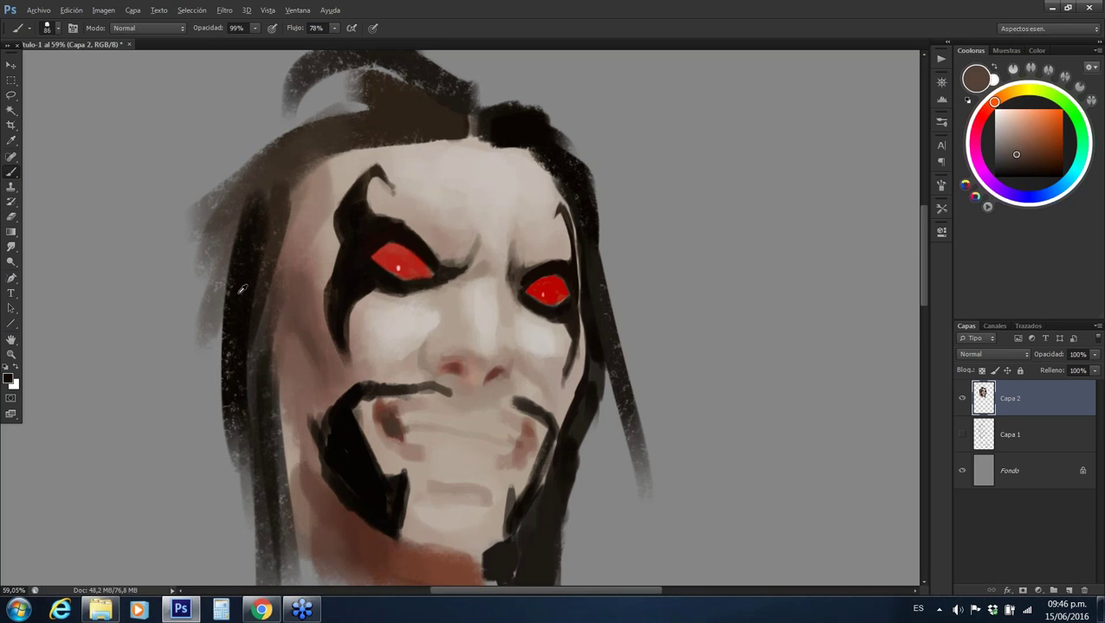
# Paint black strokes over the left-side hair, forehead hairline band and upper hair band
pyautogui.moveTo(251, 217); pyautogui.dragTo(286, 360)
pyautogui.moveTo(316, 161); pyautogui.dragTo(264, 351)
pyautogui.moveTo(350, 118)
pyautogui.mouseDown()
pyautogui.moveTo(264, 182)
pyautogui.moveTo(468, 111)
pyautogui.mouseUp()
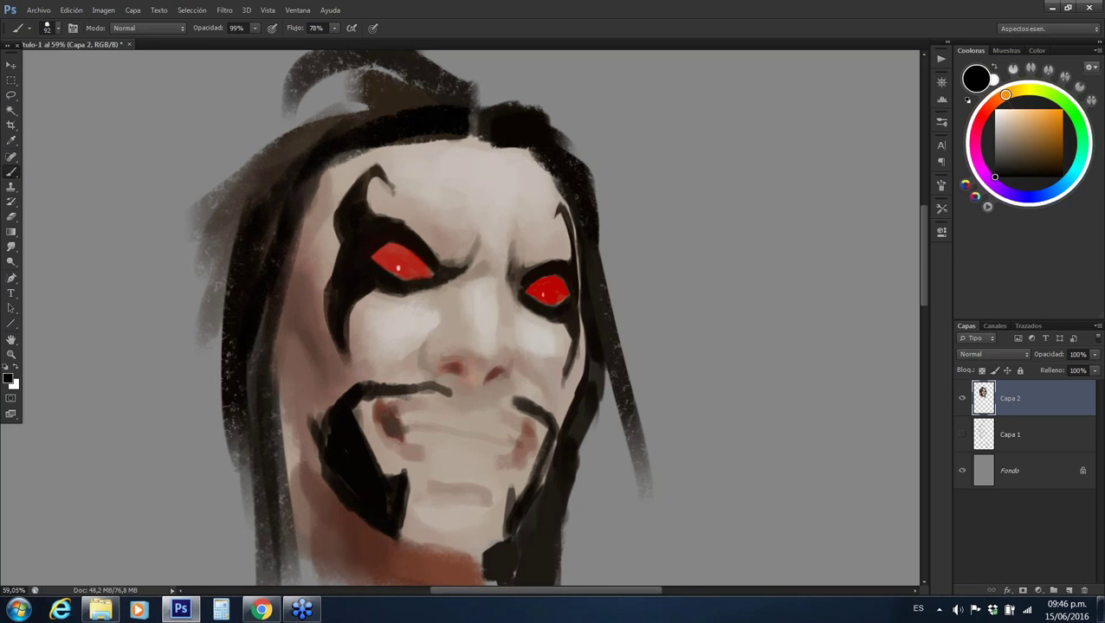
pyautogui.moveTo(217, 193); pyautogui.dragTo(398, 140)
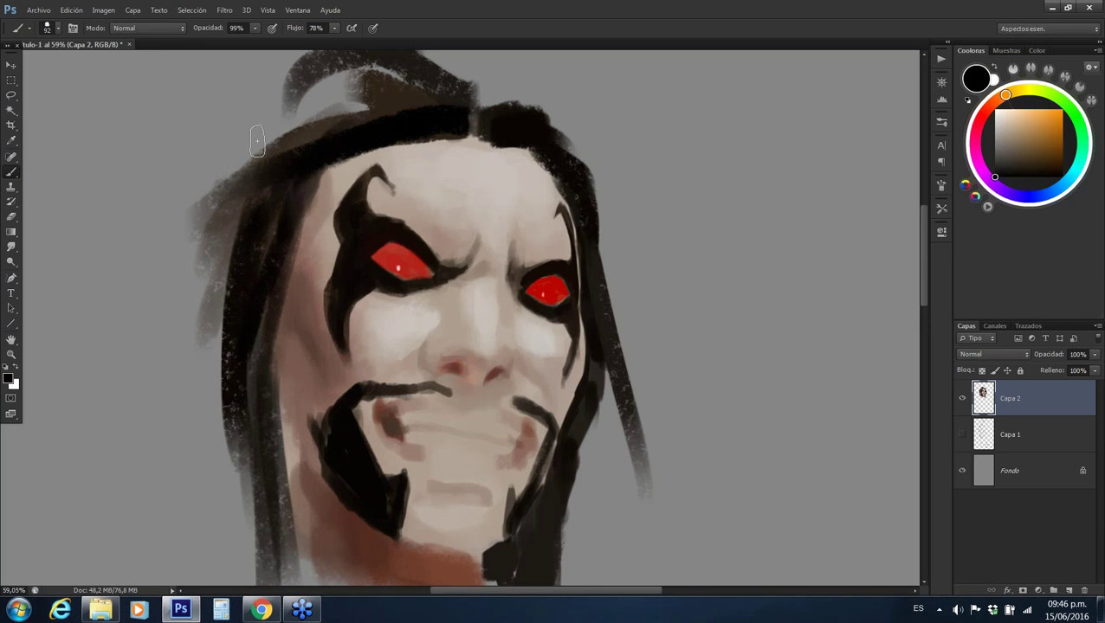
pyautogui.moveTo(257, 140); pyautogui.dragTo(412, 104)
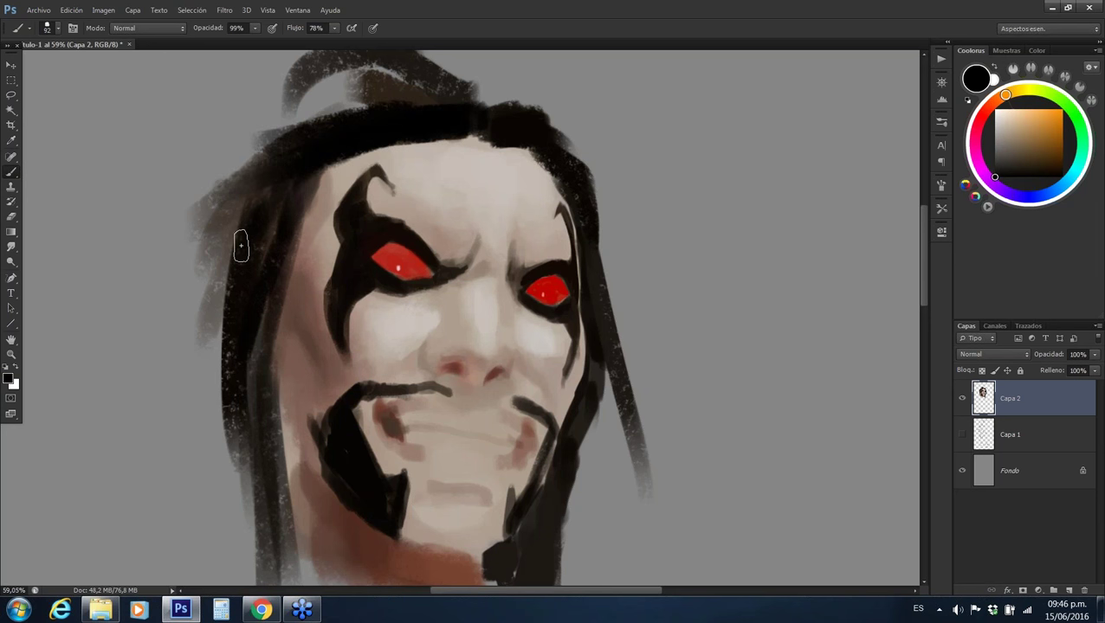
# Sample beige, black and cheek browns, ending on a dark brown for cheek shading
pyautogui.keyDown('alt'); pyautogui.click(315, 205); pyautogui.keyUp('alt')
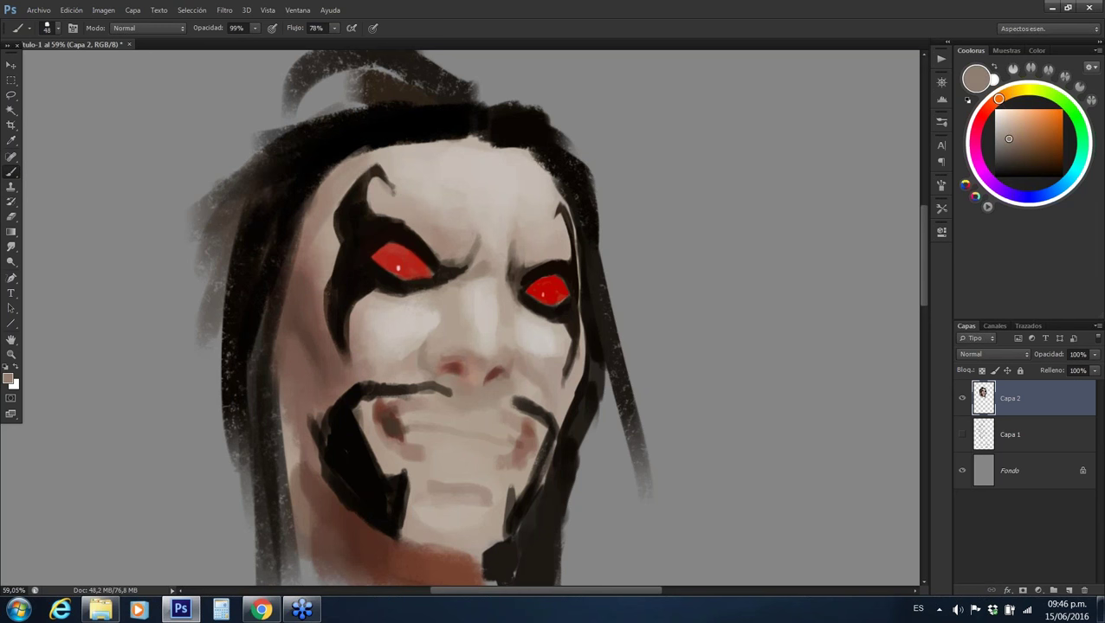
pyautogui.keyDown('alt'); pyautogui.click(337, 148); pyautogui.keyUp('alt')
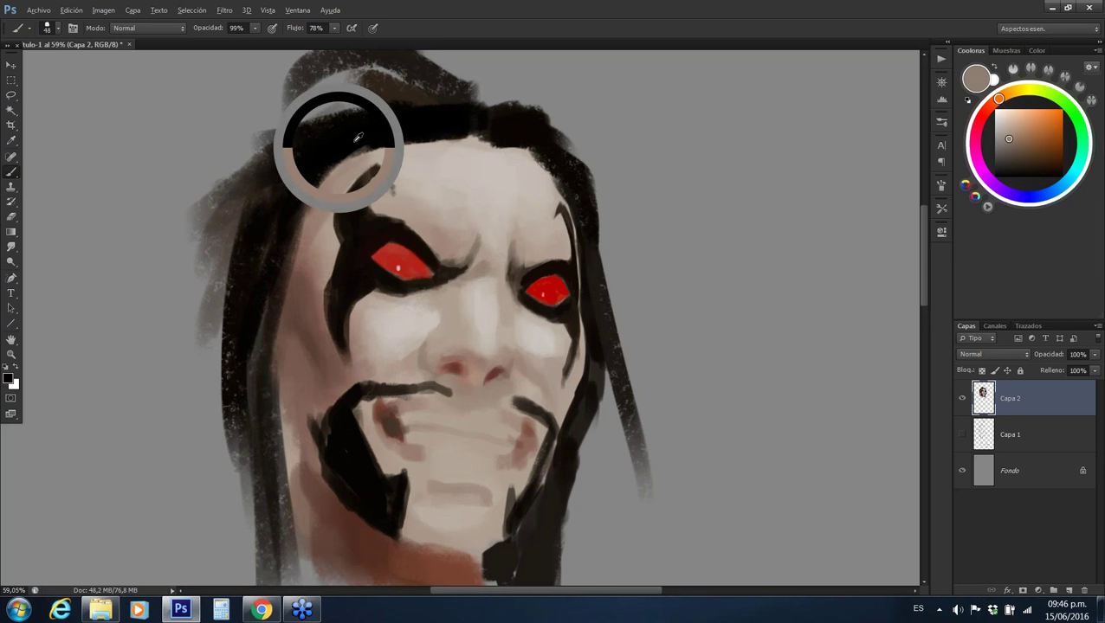
pyautogui.keyDown('alt'); pyautogui.click(296, 315); pyautogui.keyUp('alt')
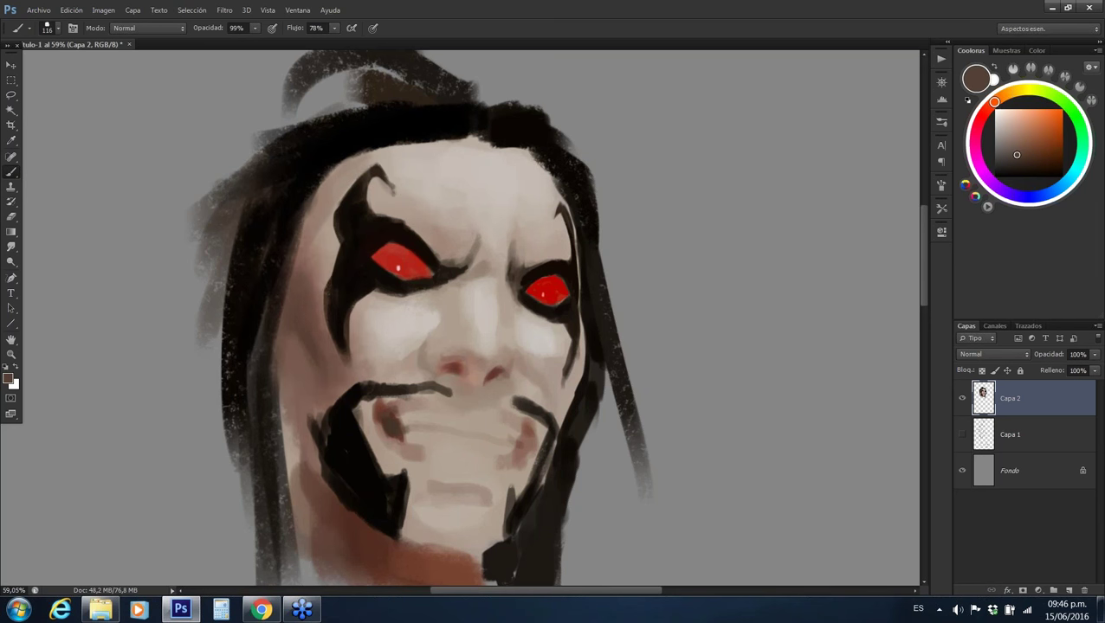
pyautogui.keyDown('alt'); pyautogui.click(310, 327); pyautogui.keyUp('alt')
pyautogui.keyDown('alt'); pyautogui.click(322, 330); pyautogui.keyUp('alt')
pyautogui.keyDown('alt'); pyautogui.click(327, 264); pyautogui.keyUp('alt')
pyautogui.keyDown('alt'); pyautogui.click(313, 251); pyautogui.keyUp('alt')
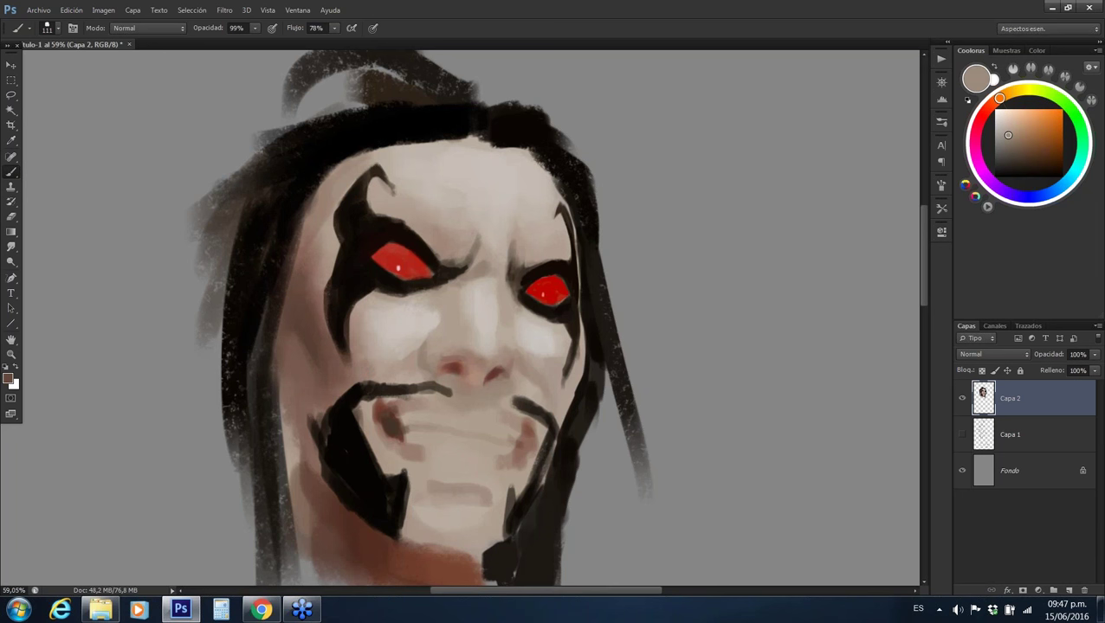
pyautogui.keyDown('alt'); pyautogui.click(316, 260); pyautogui.keyUp('alt')
# At 100% opacity, shade the left cheek and jaw with darker browns
pyautogui.press('0')
pyautogui.keyDown('alt'); pyautogui.click(306, 336); pyautogui.keyUp('alt')
pyautogui.moveTo(299, 303); pyautogui.dragTo(314, 358)
pyautogui.keyDown('alt'); pyautogui.click(312, 372); pyautogui.keyUp('alt')
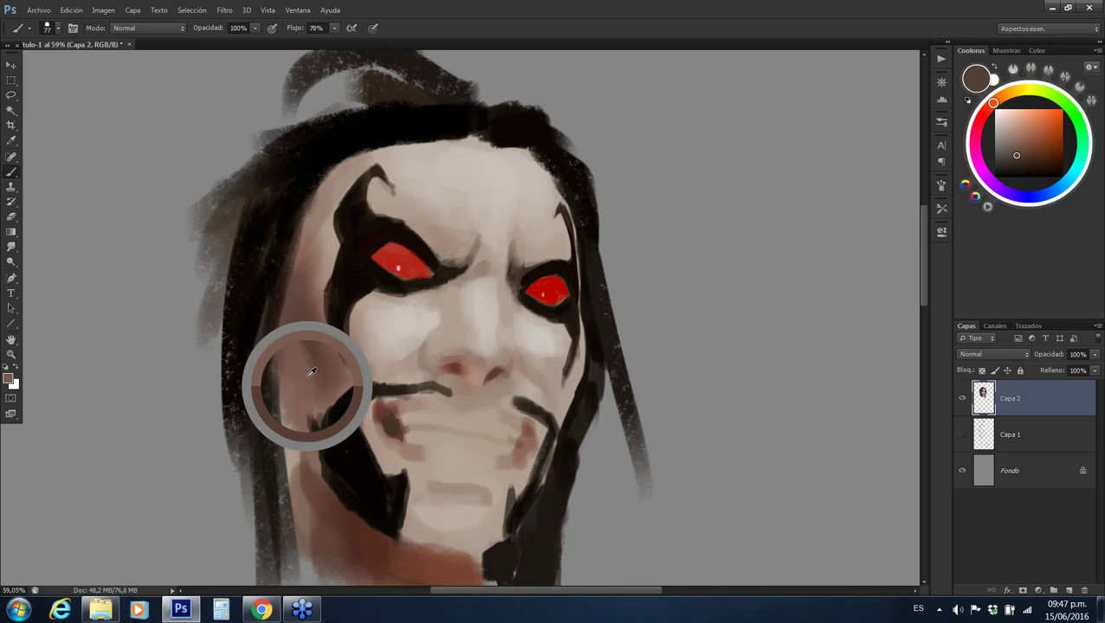
pyautogui.keyDown('alt'); pyautogui.click(336, 390); pyautogui.keyUp('alt')
pyautogui.keyDown('alt'); pyautogui.click(334, 378); pyautogui.keyUp('alt')
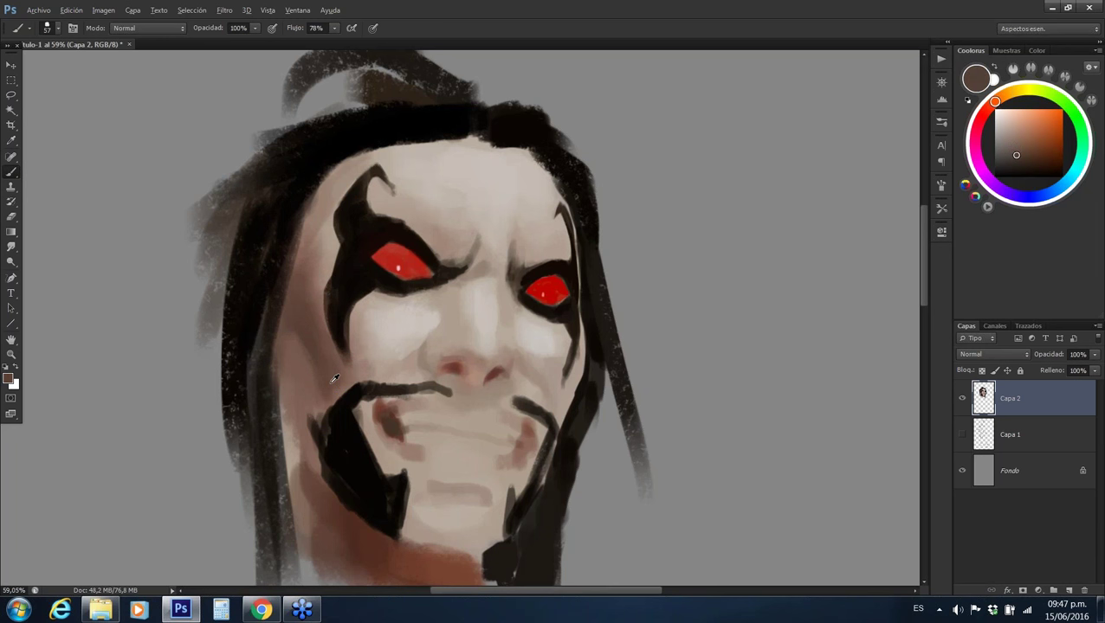
pyautogui.keyDown('alt'); pyautogui.click(317, 350); pyautogui.keyUp('alt')
pyautogui.keyDown('alt'); pyautogui.click(309, 334); pyautogui.keyUp('alt')
pyautogui.moveTo(296, 351); pyautogui.dragTo(298, 459)
pyautogui.moveTo(284, 376); pyautogui.dragTo(303, 459)
pyautogui.moveTo(289, 419); pyautogui.dragTo(305, 481)
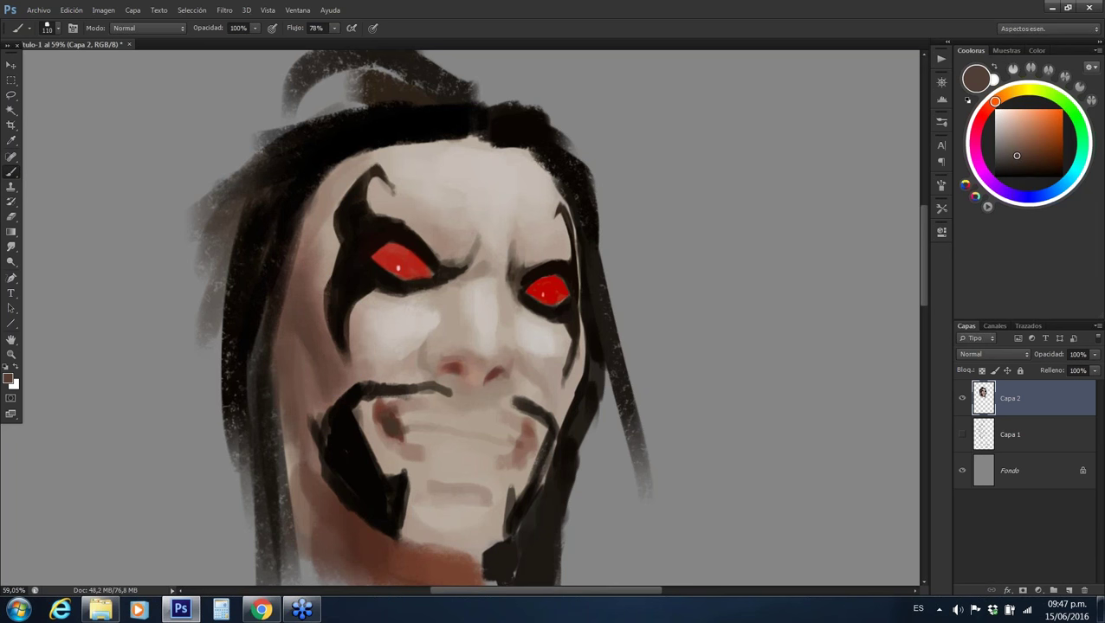
# Extend the mustache's left end and top edge in black
pyautogui.keyDown('alt'); pyautogui.click(361, 450); pyautogui.keyUp('alt')
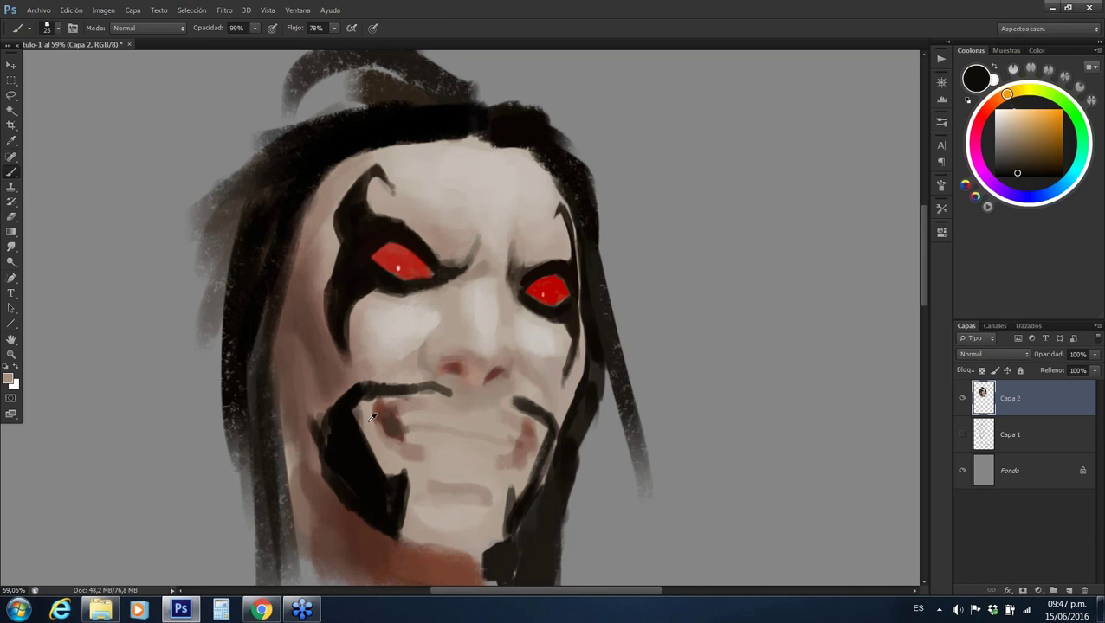
pyautogui.moveTo(349, 405)
pyautogui.mouseDown()
pyautogui.moveTo(374, 382)
pyautogui.moveTo(416, 382)
pyautogui.moveTo(531, 409)
pyautogui.mouseUp()
pyautogui.keyDown('alt'); pyautogui.click(374, 385); pyautogui.keyUp('alt')
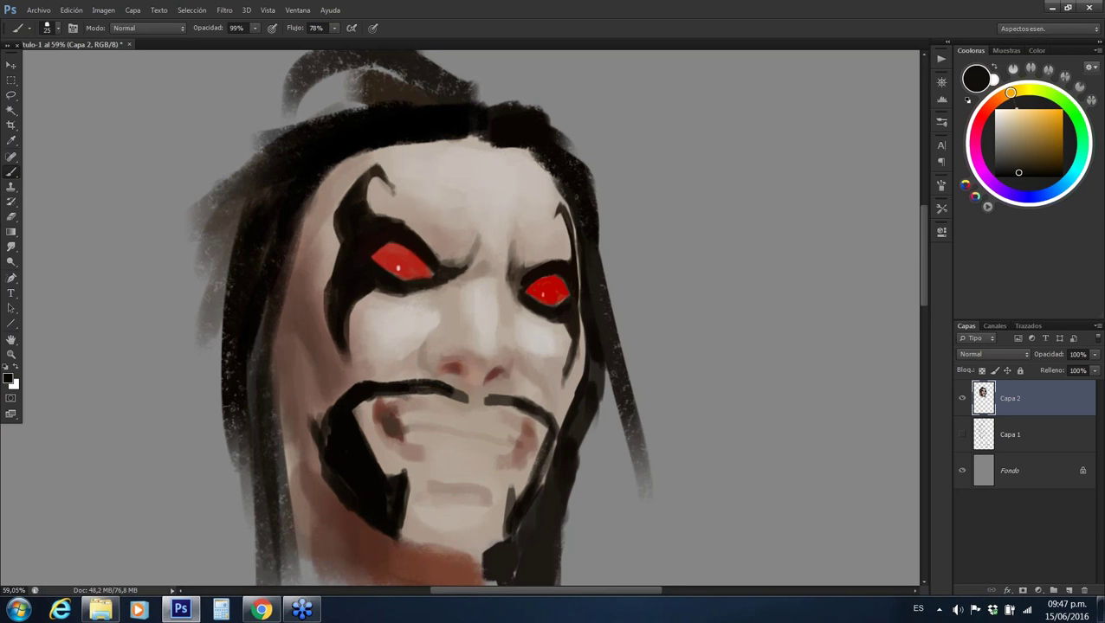
# Sample light beige and reddish-brown skin tones from around the mouth and nose
pyautogui.keyDown('alt'); pyautogui.click(530, 391); pyautogui.keyUp('alt')
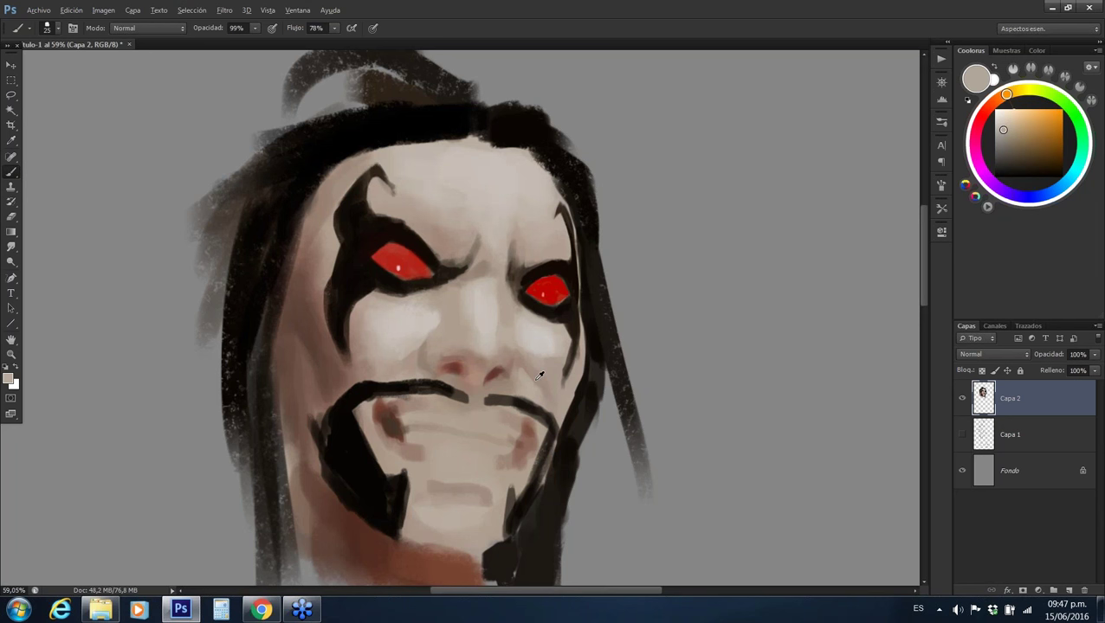
pyautogui.keyDown('alt'); pyautogui.click(539, 375); pyautogui.keyUp('alt')
pyautogui.keyDown('alt'); pyautogui.click(530, 375); pyautogui.keyUp('alt')
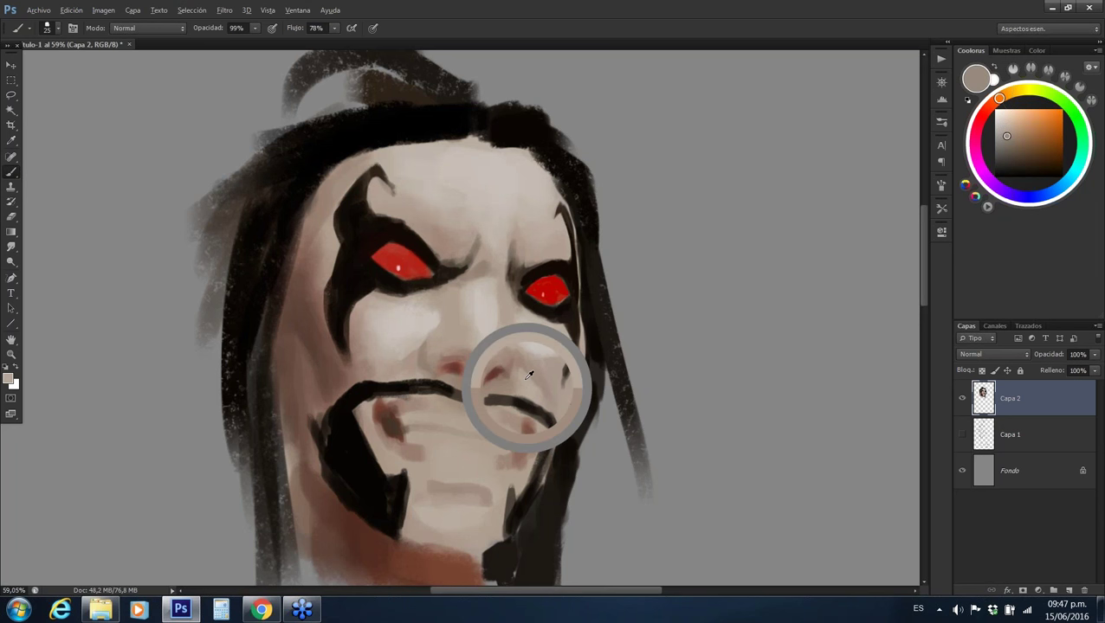
pyautogui.moveTo(530, 375); pyautogui.dragTo(534, 363)
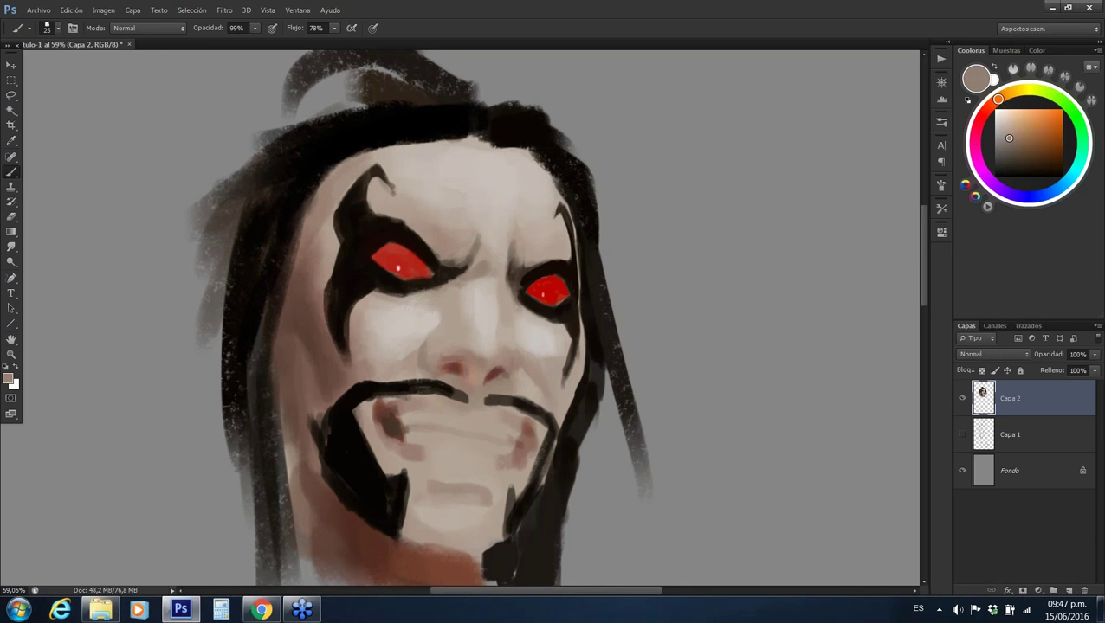
pyautogui.keyDown('alt'); pyautogui.click(520, 372); pyautogui.keyUp('alt')
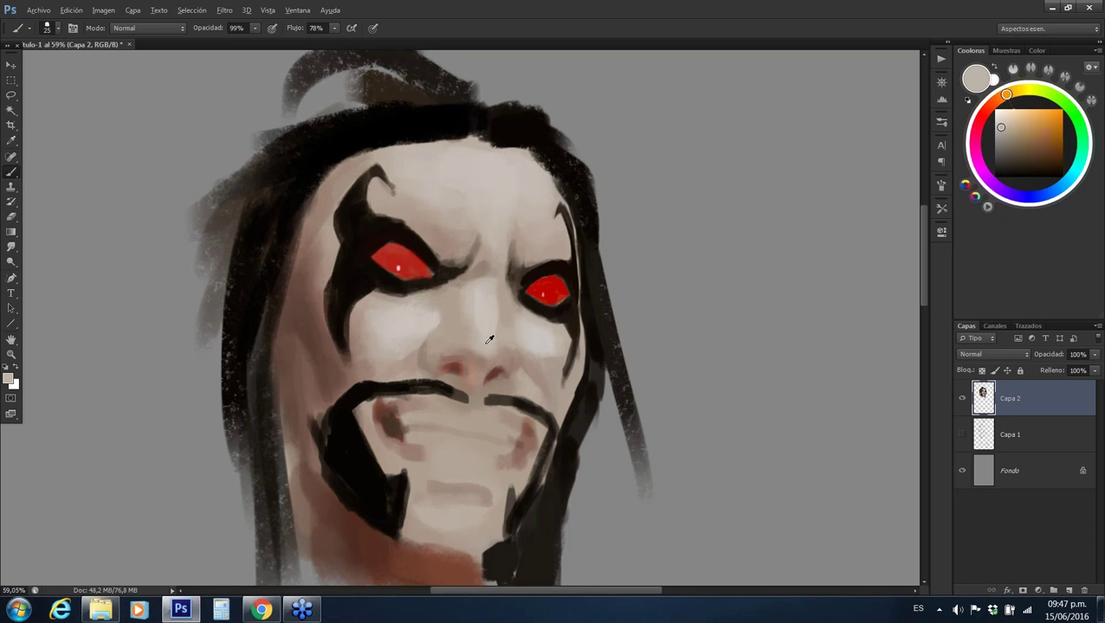
pyautogui.keyDown('alt'); pyautogui.click(428, 353); pyautogui.keyUp('alt')
pyautogui.keyDown('alt'); pyautogui.click(460, 365); pyautogui.keyUp('alt')
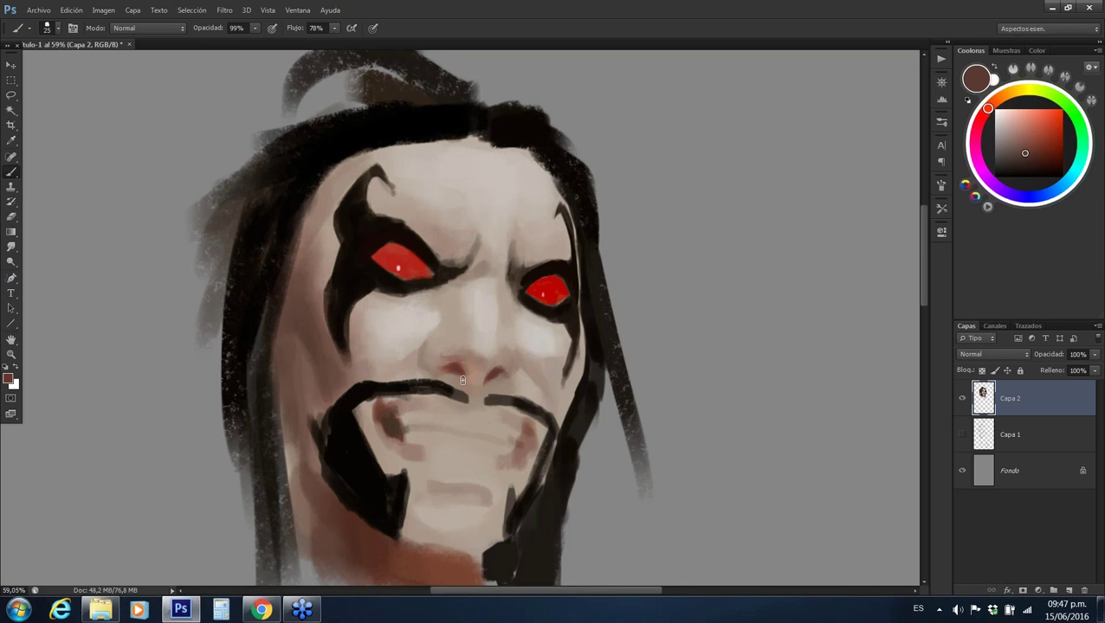
# Sample light forehead beige and near-black brow tones near the left eye
pyautogui.keyDown('alt'); pyautogui.click(490, 277); pyautogui.keyUp('alt')
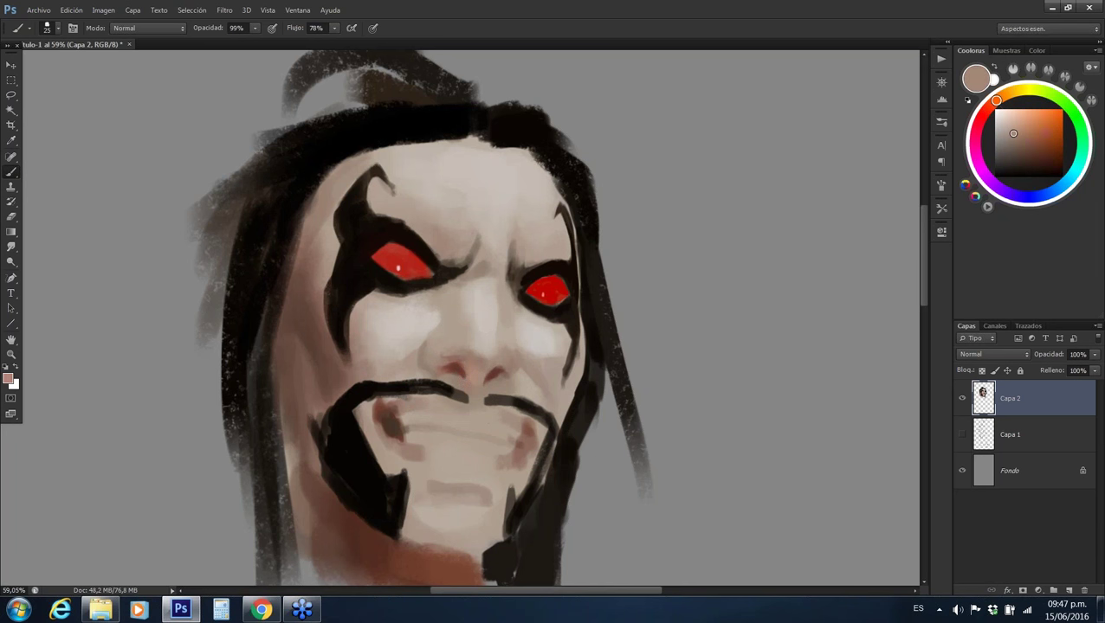
pyautogui.keyDown('alt'); pyautogui.click(491, 275); pyautogui.keyUp('alt')
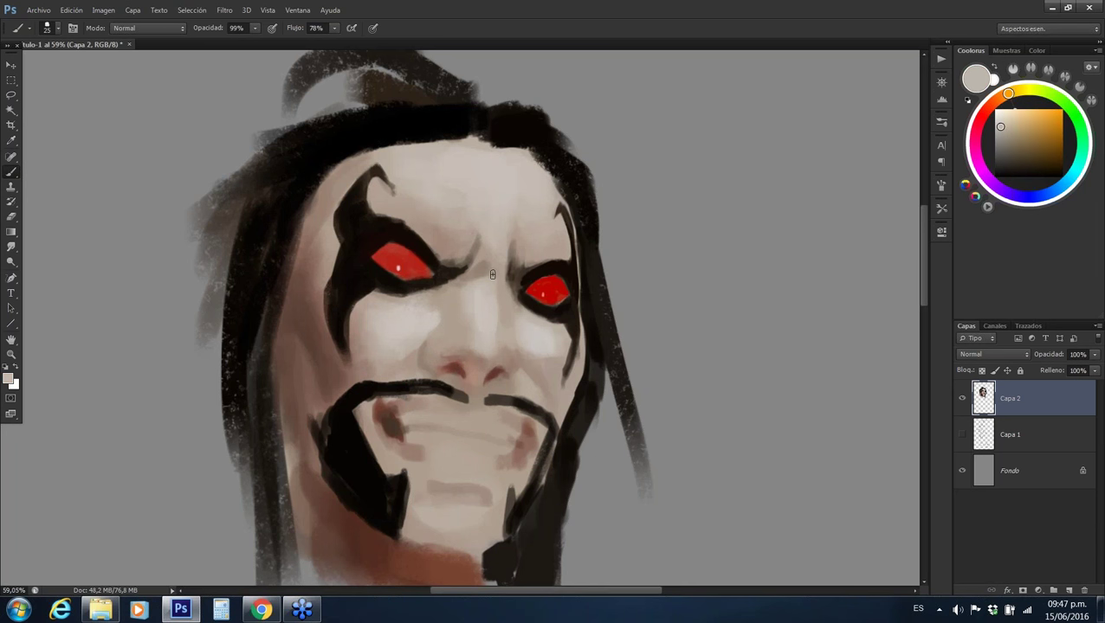
pyautogui.keyDown('alt'); pyautogui.click(476, 251); pyautogui.keyUp('alt')
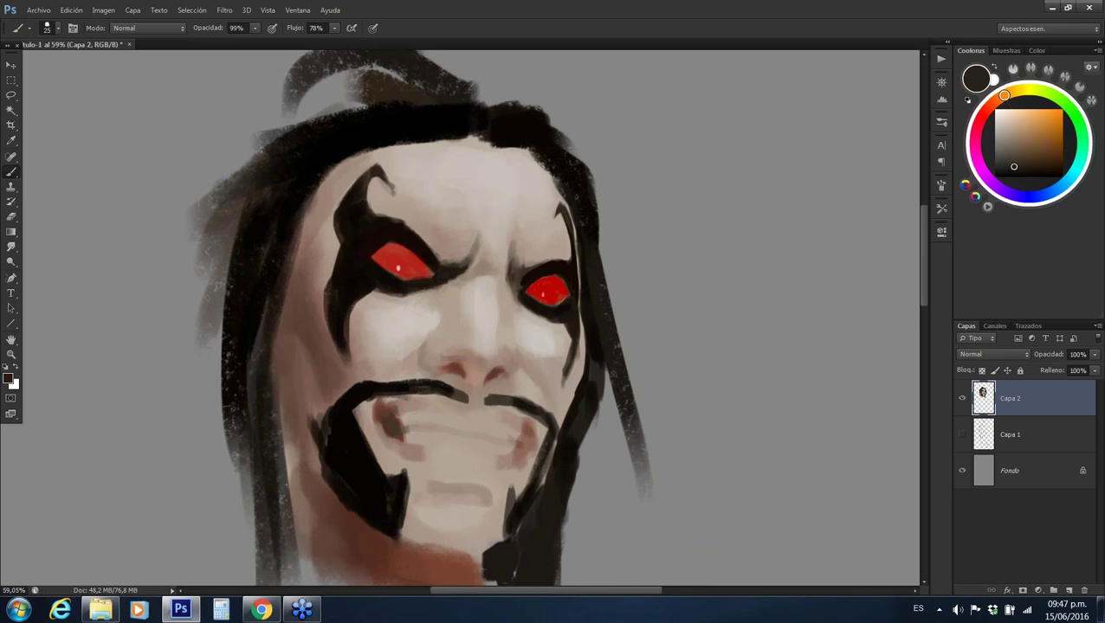
pyautogui.keyDown('alt'); pyautogui.click(454, 251); pyautogui.keyUp('alt')
pyautogui.keyDown('alt'); pyautogui.click(471, 237); pyautogui.keyUp('alt')
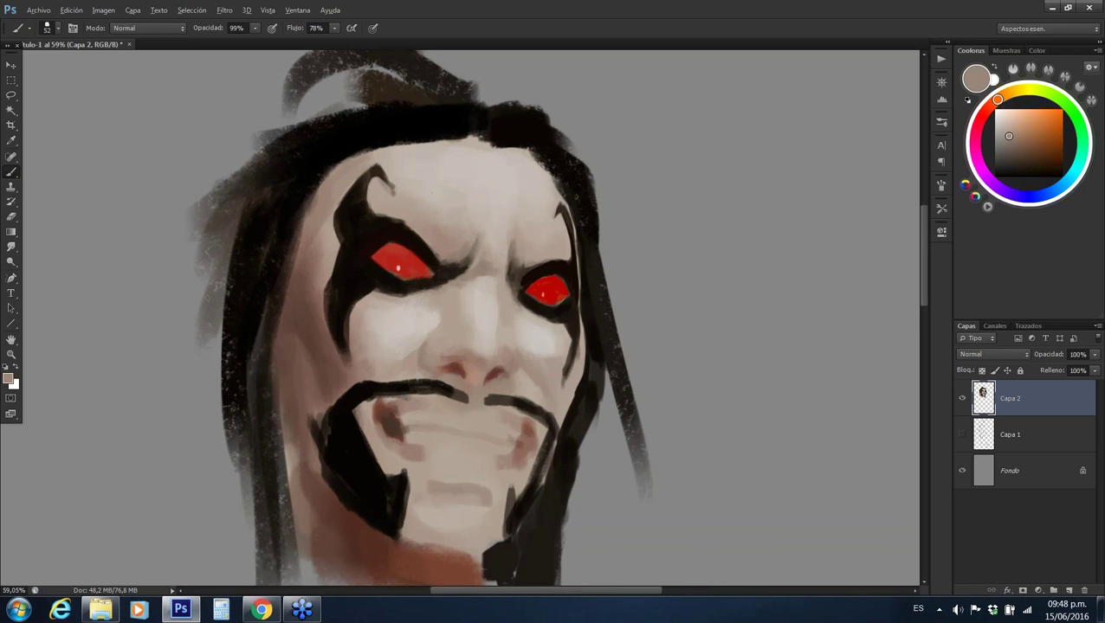
pyautogui.keyDown('alt'); pyautogui.click(466, 260); pyautogui.keyUp('alt')
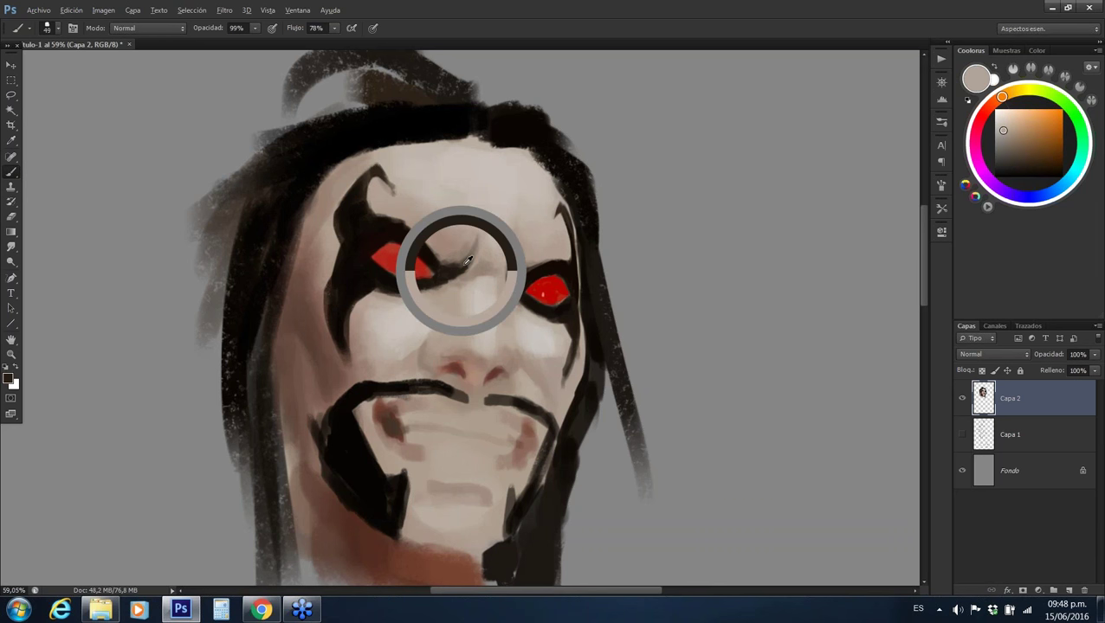
# Load a dark hair colour and paint a long hair strand down the face's right side
pyautogui.keyDown('alt'); pyautogui.click(447, 264); pyautogui.keyUp('alt')
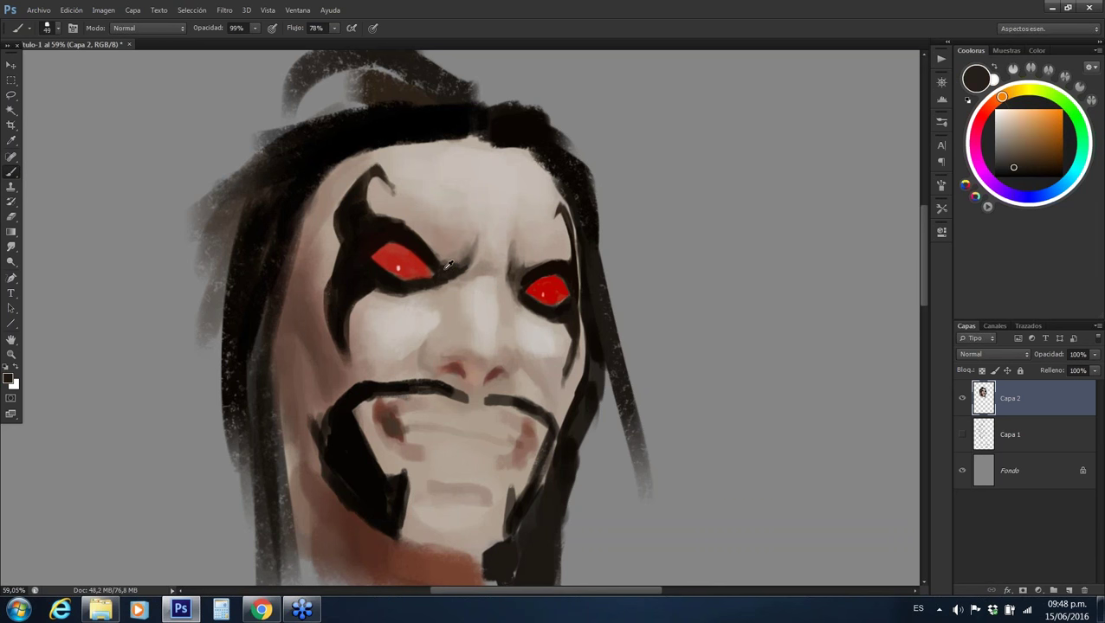
pyautogui.keyDown('alt'); pyautogui.click(438, 256); pyautogui.keyUp('alt')
pyautogui.keyDown('alt'); pyautogui.click(434, 261); pyautogui.keyUp('alt')
pyautogui.keyDown('alt'); pyautogui.click(408, 235); pyautogui.keyUp('alt')
pyautogui.keyDown('alt'); pyautogui.click(333, 268); pyautogui.keyUp('alt')
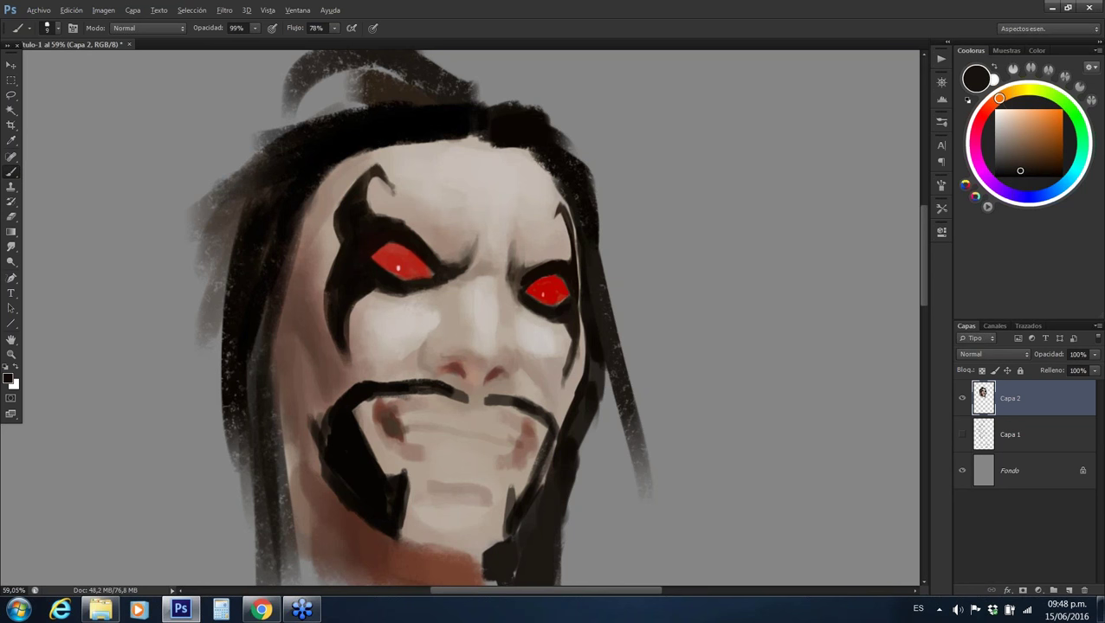
pyautogui.keyDown('alt'); pyautogui.click(592, 218); pyautogui.keyUp('alt')
pyautogui.moveTo(597, 247)
pyautogui.mouseDown()
pyautogui.moveTo(640, 368)
pyautogui.moveTo(619, 312)
pyautogui.mouseUp()
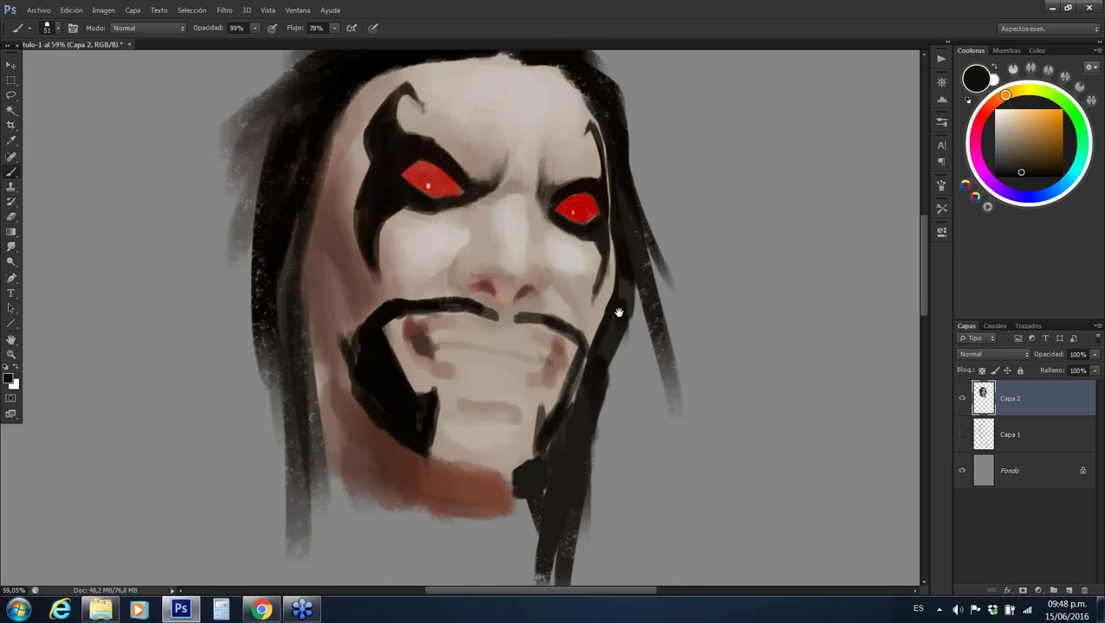
# Repaint the upper lip with sampled dark brown strokes, then blend beige over them
pyautogui.moveTo(618, 312); pyautogui.dragTo(637, 270)
pyautogui.keyDown('alt'); pyautogui.click(439, 296); pyautogui.keyUp('alt')
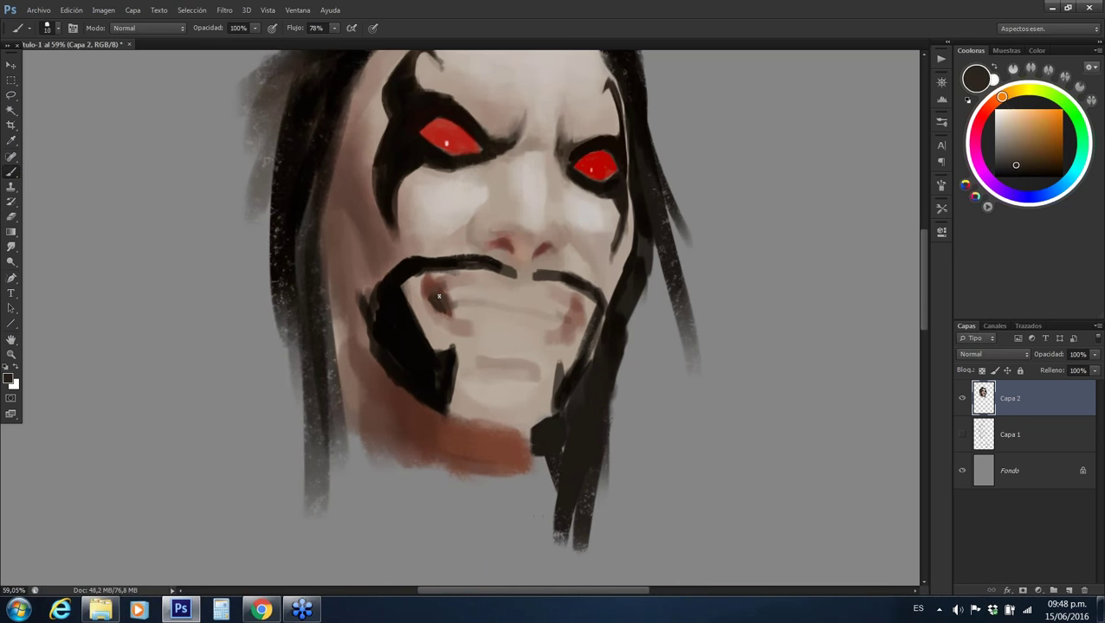
pyautogui.moveTo(439, 296)
pyautogui.mouseDown()
pyautogui.moveTo(443, 317)
pyautogui.moveTo(437, 294)
pyautogui.moveTo(446, 302)
pyautogui.mouseUp()
pyautogui.press(']')
pyautogui.press(']')
pyautogui.press(']')
pyautogui.keyDown('alt'); pyautogui.click(451, 299); pyautogui.keyUp('alt')
pyautogui.keyDown('alt'); pyautogui.click(442, 305); pyautogui.keyUp('alt')
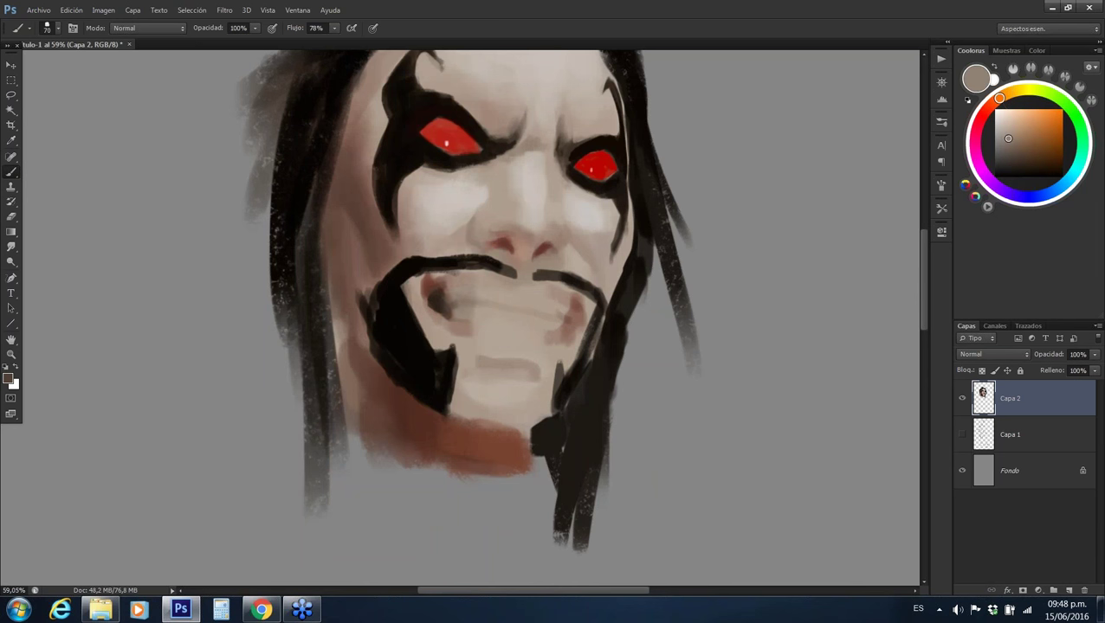
# Add a dark brown stroke at the mouth's right corner and resample nearby skin tones
pyautogui.keyDown('alt'); pyautogui.click(563, 316); pyautogui.keyUp('alt')
pyautogui.moveTo(558, 302); pyautogui.dragTo(551, 329)
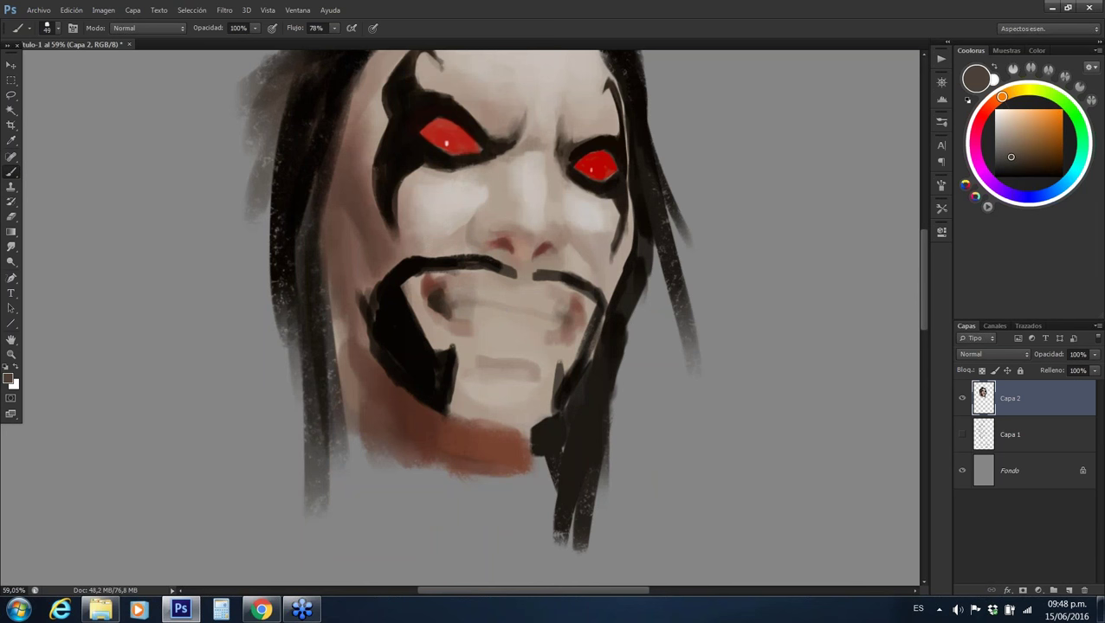
pyautogui.keyDown('alt'); pyautogui.click(554, 349); pyautogui.keyUp('alt')
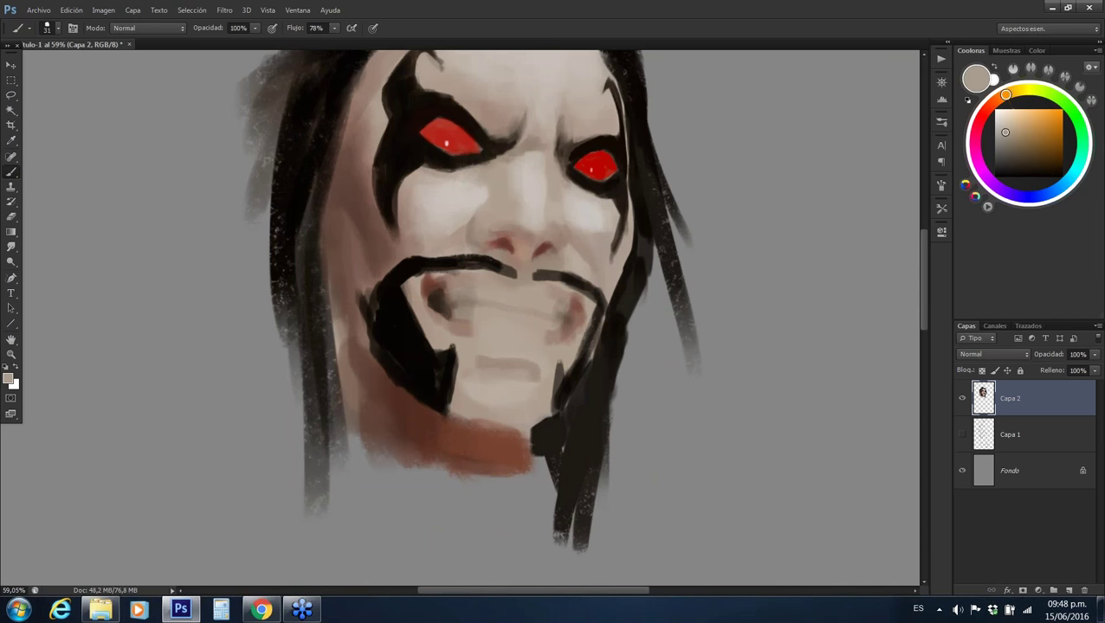
pyautogui.keyDown('alt'); pyautogui.click(572, 344); pyautogui.keyUp('alt')
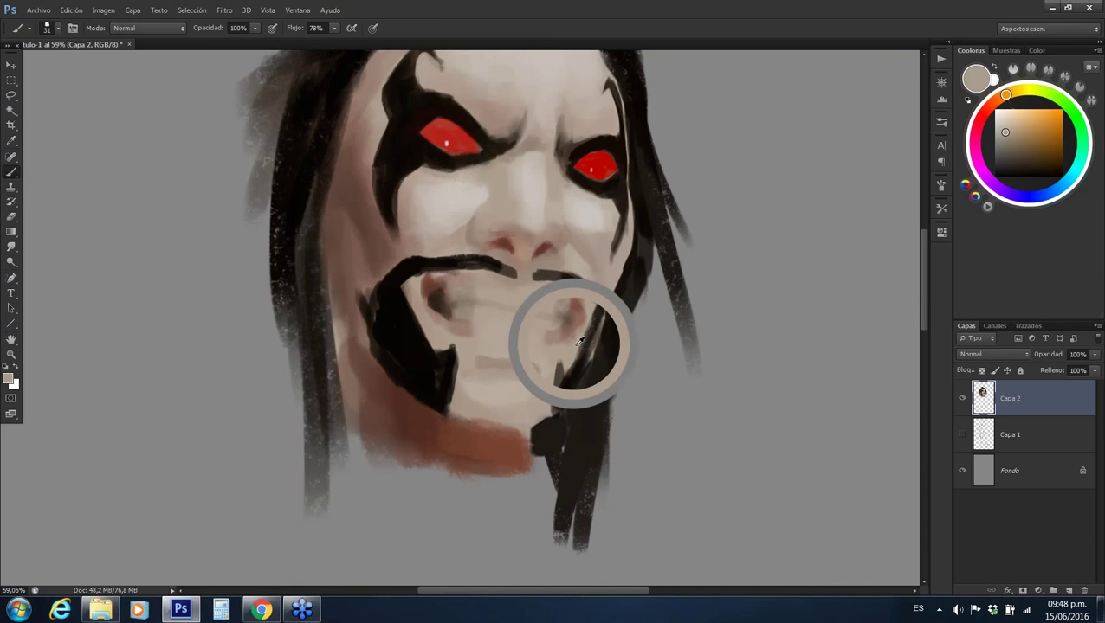
pyautogui.keyDown('alt'); pyautogui.click(444, 295); pyautogui.keyUp('alt')
# With a smaller brush, fill the left beard stroke with black and extend it further left
pyautogui.press('[')
pyautogui.keyDown('alt'); pyautogui.click(439, 291); pyautogui.keyUp('alt')
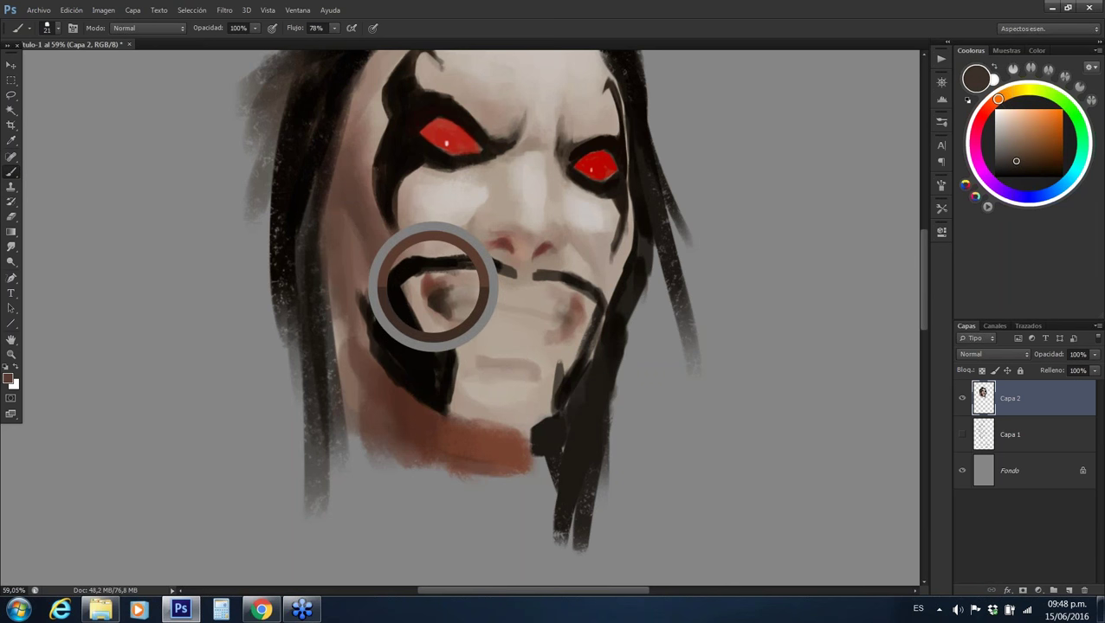
pyautogui.keyDown('alt'); pyautogui.click(431, 253); pyautogui.keyUp('alt')
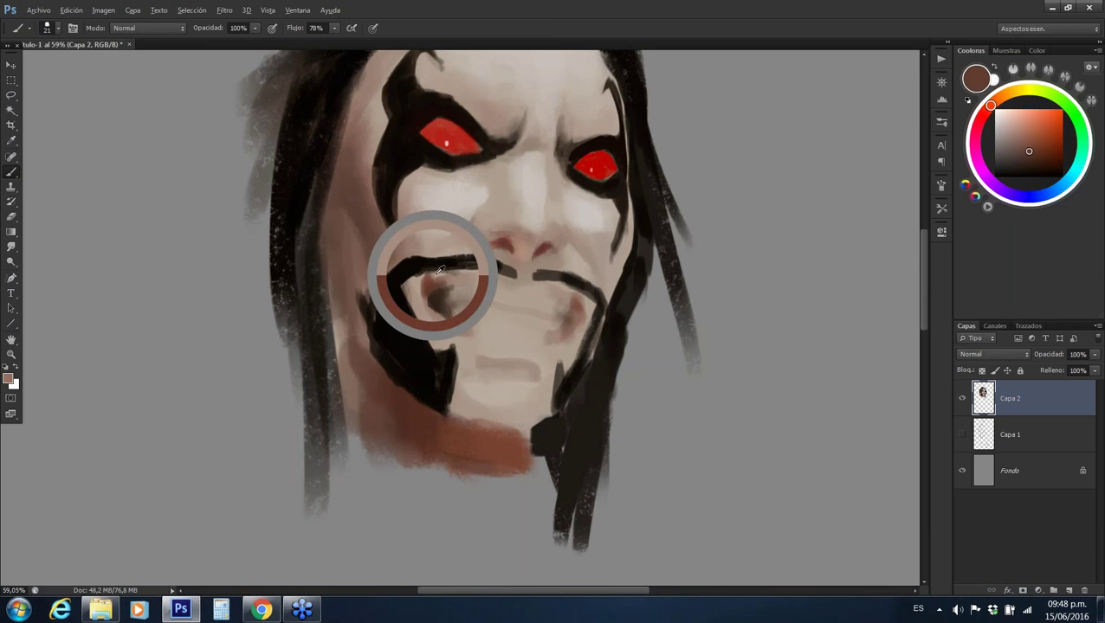
pyautogui.keyDown('alt'); pyautogui.click(435, 259); pyautogui.keyUp('alt')
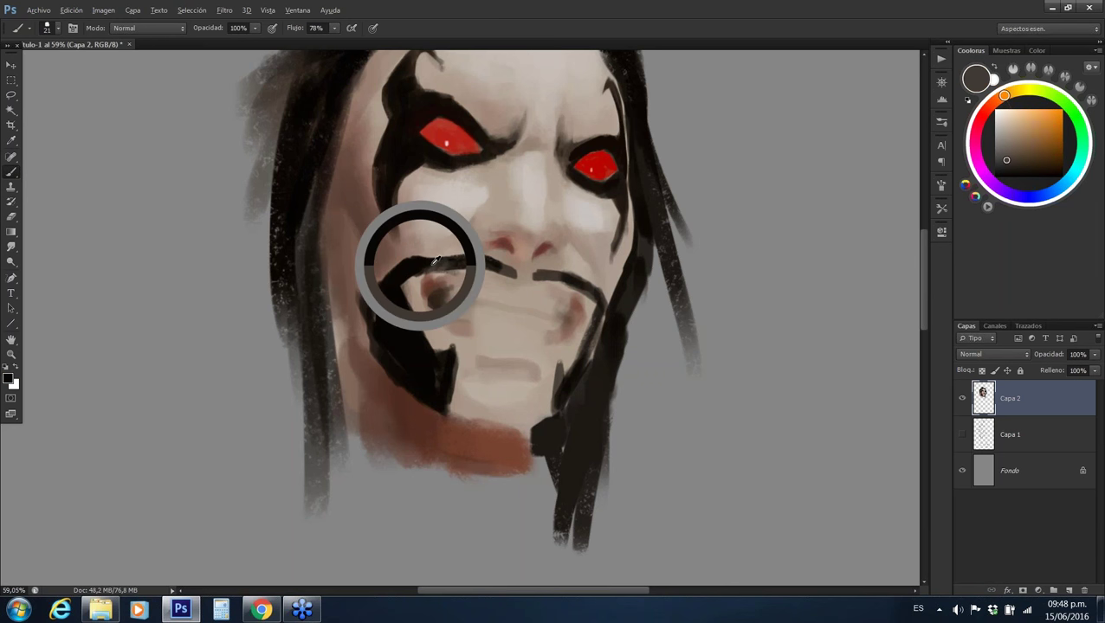
pyautogui.click(377, 313)
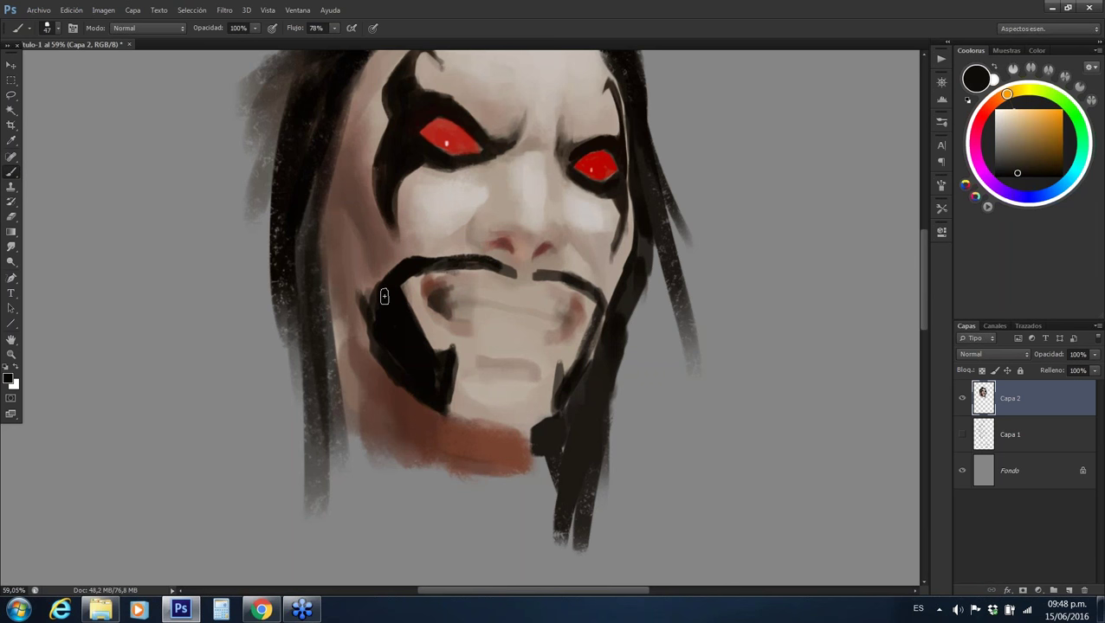
pyautogui.moveTo(384, 297); pyautogui.dragTo(378, 307)
pyautogui.moveTo(366, 317)
pyautogui.mouseDown()
pyautogui.moveTo(373, 342)
pyautogui.moveTo(363, 319)
pyautogui.mouseUp()
# Sample cheek and hair tones and paint a dark patch on the left chin edge
pyautogui.keyDown('alt'); pyautogui.click(369, 277); pyautogui.keyUp('alt')
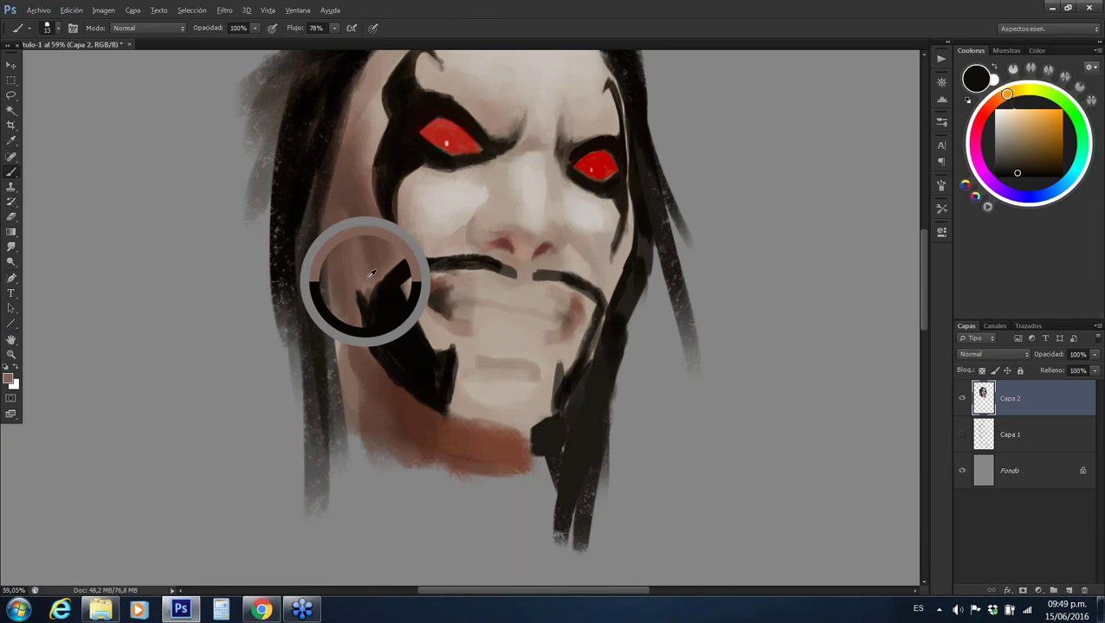
pyautogui.moveTo(368, 277); pyautogui.dragTo(390, 274)
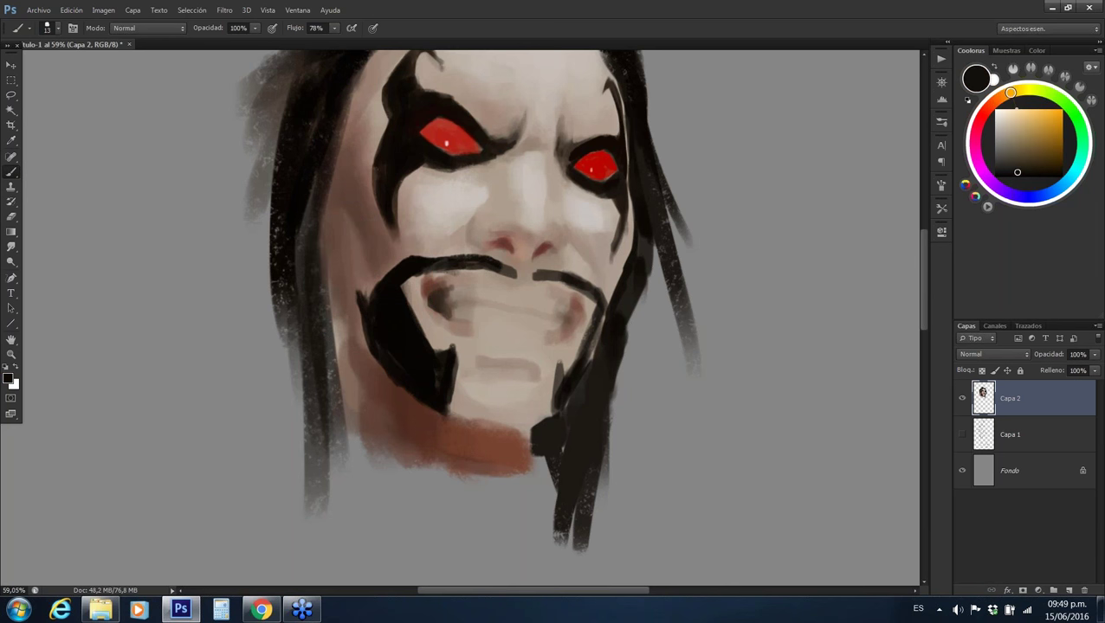
pyautogui.keyDown('alt'); pyautogui.click(580, 337); pyautogui.keyUp('alt')
pyautogui.moveTo(580, 338); pyautogui.dragTo(573, 376)
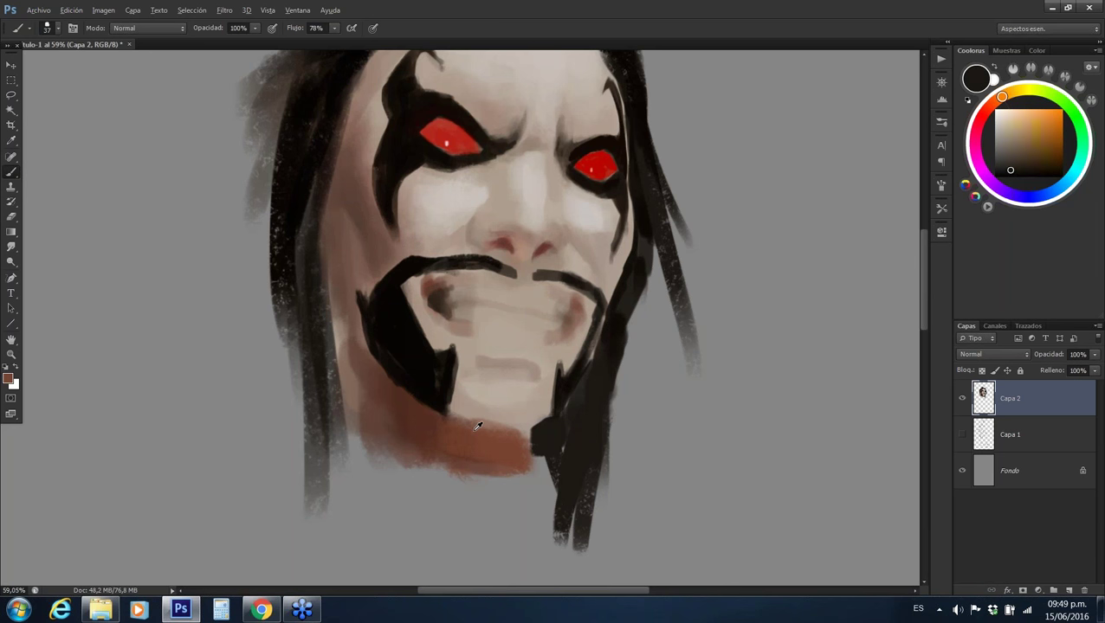
pyautogui.moveTo(445, 381); pyautogui.dragTo(457, 418)
pyautogui.keyDown('alt'); pyautogui.click(440, 395); pyautogui.keyUp('alt')
pyautogui.press('z')
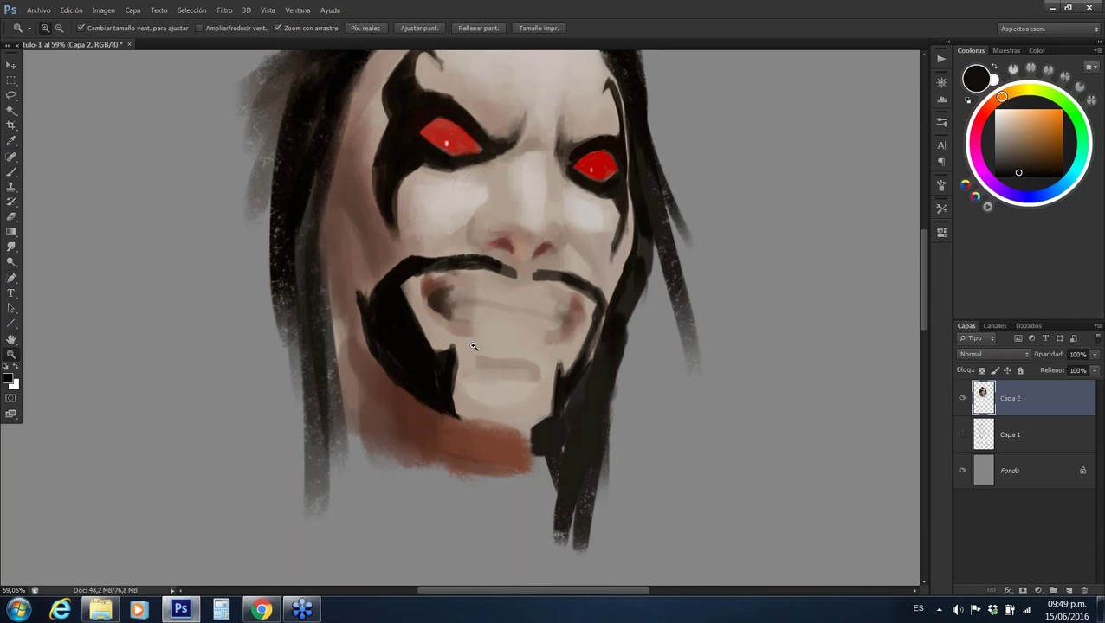
pyautogui.moveTo(515, 295); pyautogui.dragTo(485, 294)
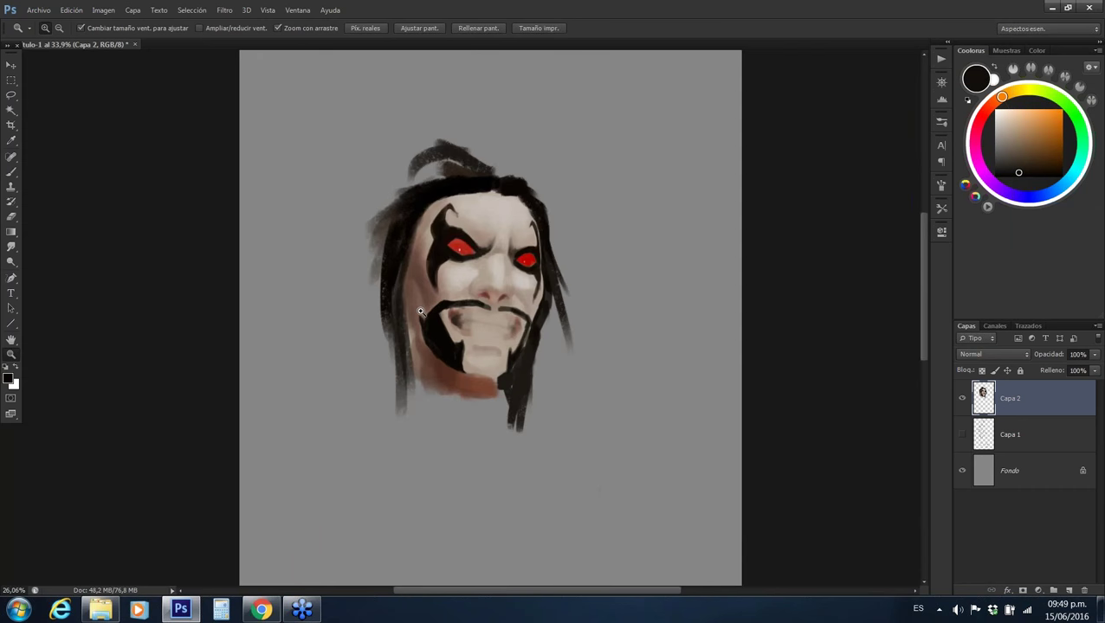
# Paint near-black hair strands across the upper left and down the left side of the face
pyautogui.press('b')
pyautogui.keyDown('alt'); pyautogui.click(482, 291); pyautogui.keyUp('alt')
pyautogui.keyDown('alt'); pyautogui.click(381, 259); pyautogui.keyUp('alt')
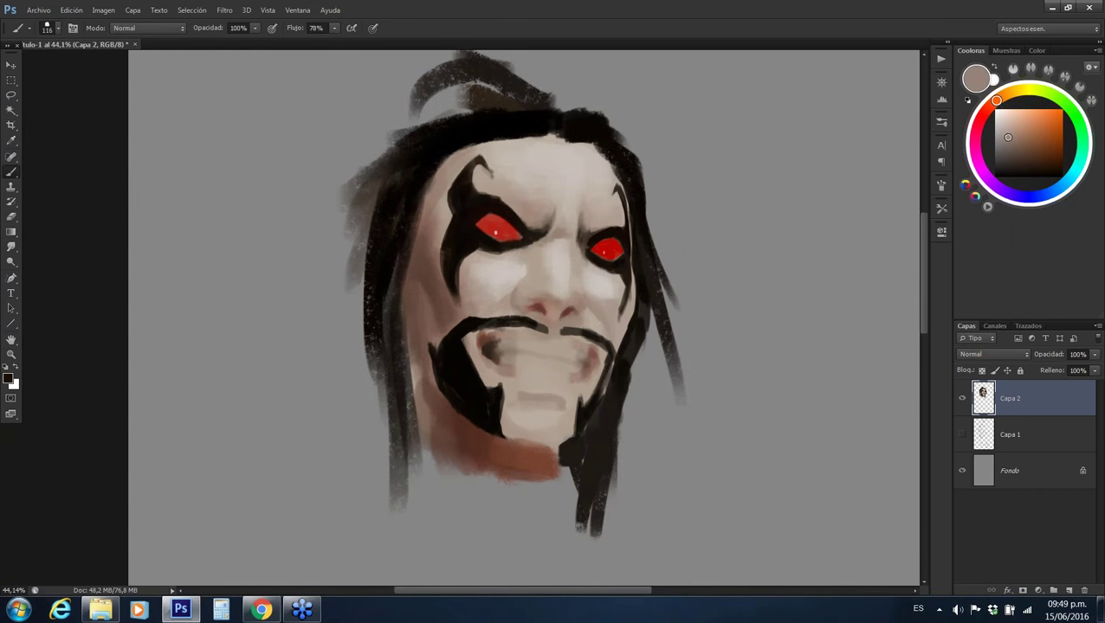
pyautogui.moveTo(306, 338); pyautogui.dragTo(372, 203)
pyautogui.moveTo(329, 286); pyautogui.dragTo(398, 151)
pyautogui.moveTo(338, 186)
pyautogui.mouseDown()
pyautogui.moveTo(410, 145)
pyautogui.moveTo(309, 234)
pyautogui.mouseUp()
pyautogui.moveTo(411, 169); pyautogui.dragTo(299, 415)
pyautogui.moveTo(364, 333); pyautogui.dragTo(346, 437)
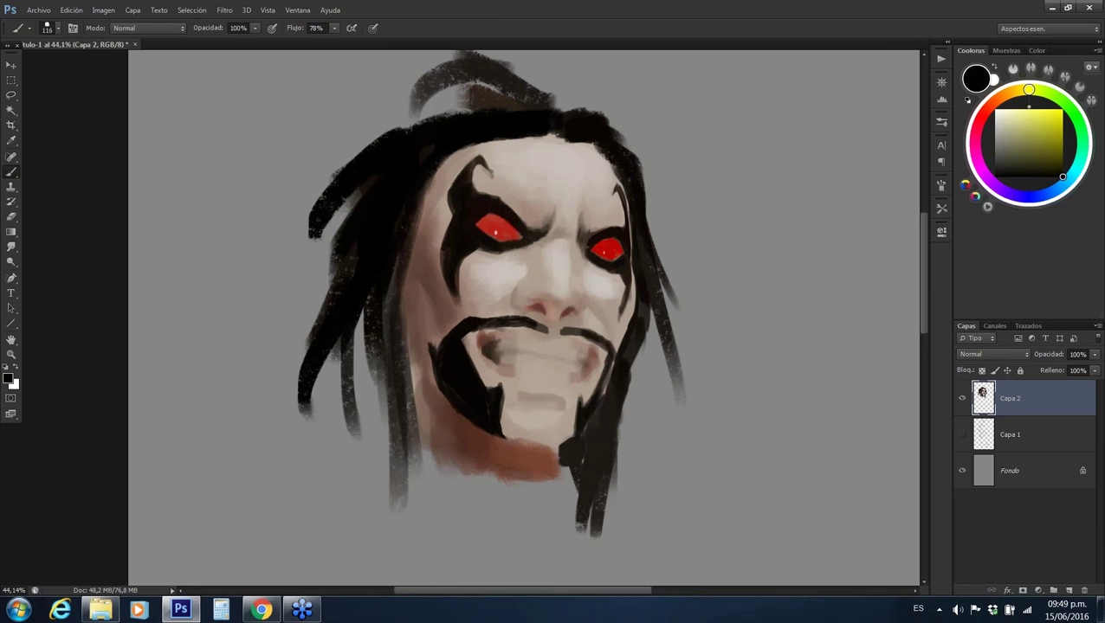
pyautogui.moveTo(386, 299); pyautogui.dragTo(377, 468)
# Darken the left edge of the chin beard with brown strokes
pyautogui.keyDown('alt'); pyautogui.click(452, 433); pyautogui.keyUp('alt')
pyautogui.moveTo(423, 412); pyautogui.dragTo(420, 392)
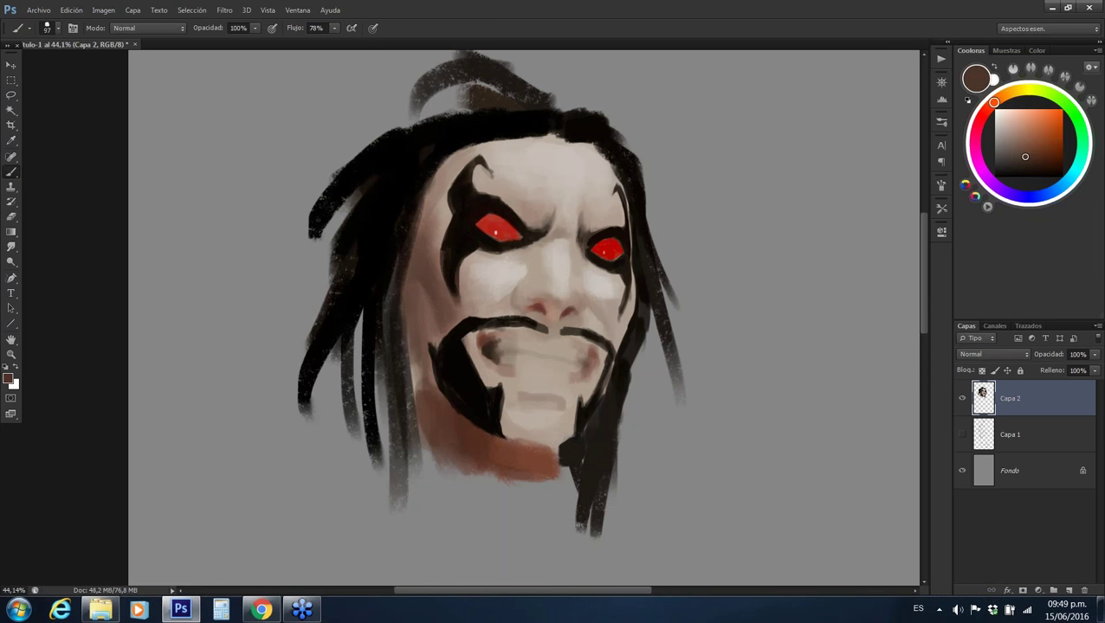
pyautogui.keyDown('alt'); pyautogui.click(400, 366); pyautogui.keyUp('alt')
pyautogui.moveTo(433, 407); pyautogui.dragTo(421, 368)
pyautogui.moveTo(429, 433)
pyautogui.mouseDown()
pyautogui.moveTo(413, 363)
pyautogui.moveTo(459, 446)
pyautogui.mouseUp()
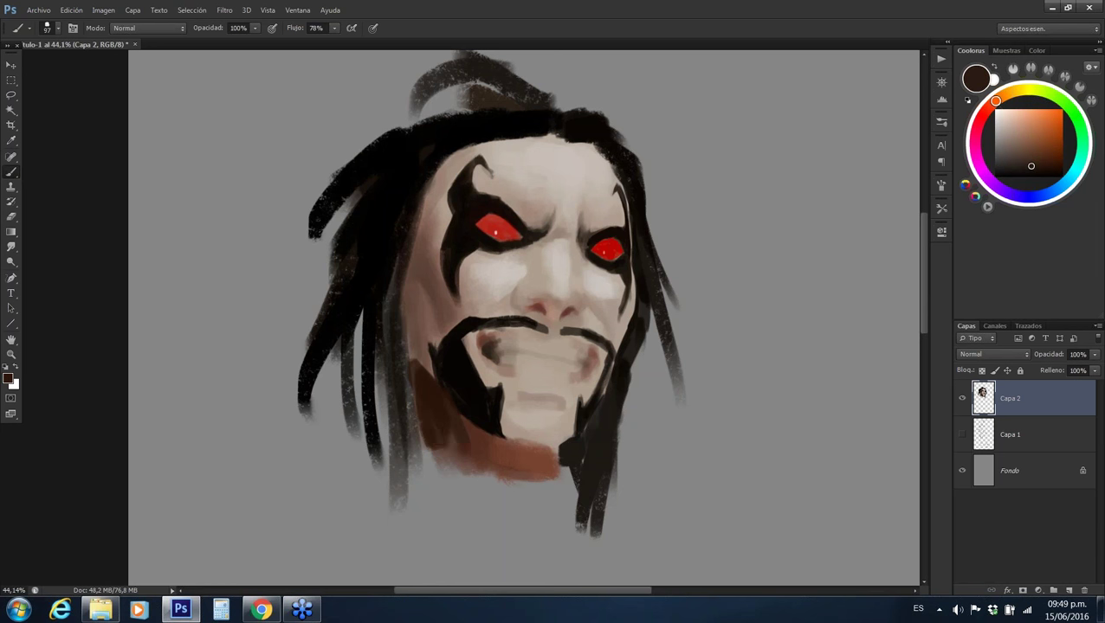
pyautogui.moveTo(425, 407); pyautogui.dragTo(428, 459)
pyautogui.keyDown('alt'); pyautogui.click(446, 430); pyautogui.keyUp('alt')
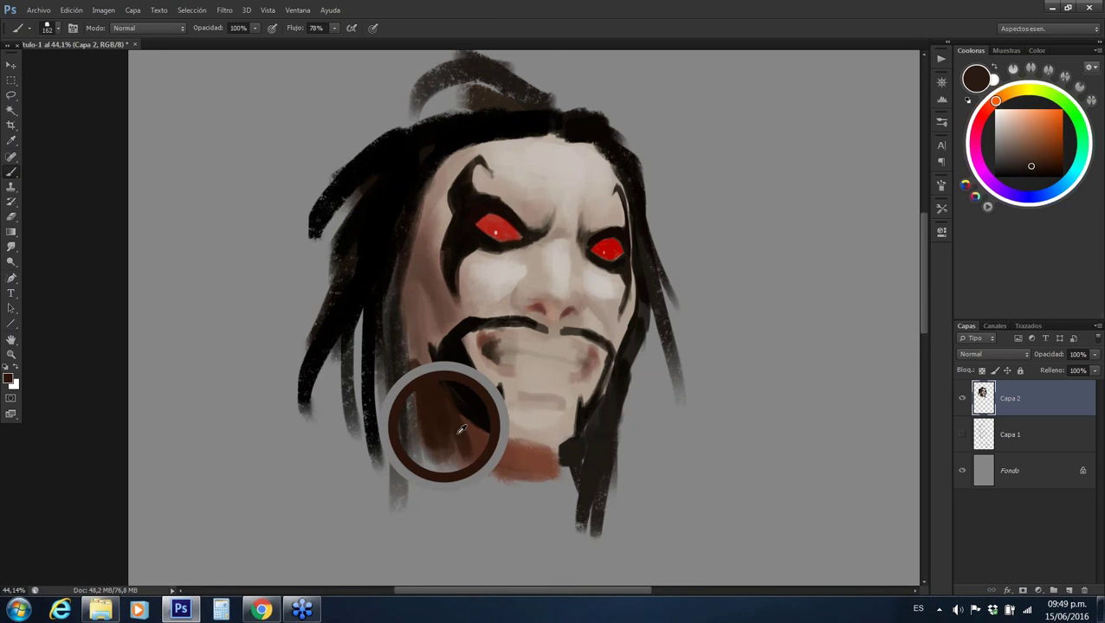
pyautogui.keyDown('alt'); pyautogui.click(451, 437); pyautogui.keyUp('alt')
# Paint light shading below the chin and resample the brown there
pyautogui.keyDown('alt'); pyautogui.click(512, 277); pyautogui.keyUp('alt')
pyautogui.moveTo(481, 495)
pyautogui.mouseDown()
pyautogui.moveTo(513, 506)
pyautogui.moveTo(507, 532)
pyautogui.mouseUp()
pyautogui.keyDown('alt'); pyautogui.click(497, 488); pyautogui.keyUp('alt')
pyautogui.keyDown('alt'); pyautogui.click(496, 445); pyautogui.keyUp('alt')
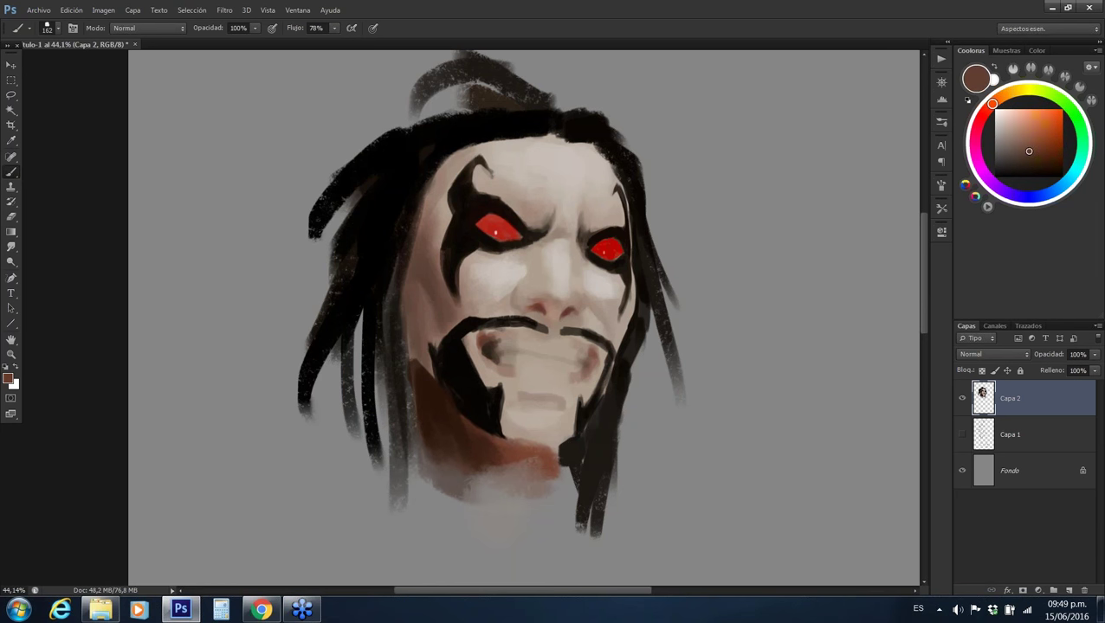
pyautogui.keyDown('alt'); pyautogui.click(507, 493); pyautogui.keyUp('alt')
pyautogui.moveTo(506, 502); pyautogui.dragTo(500, 485)
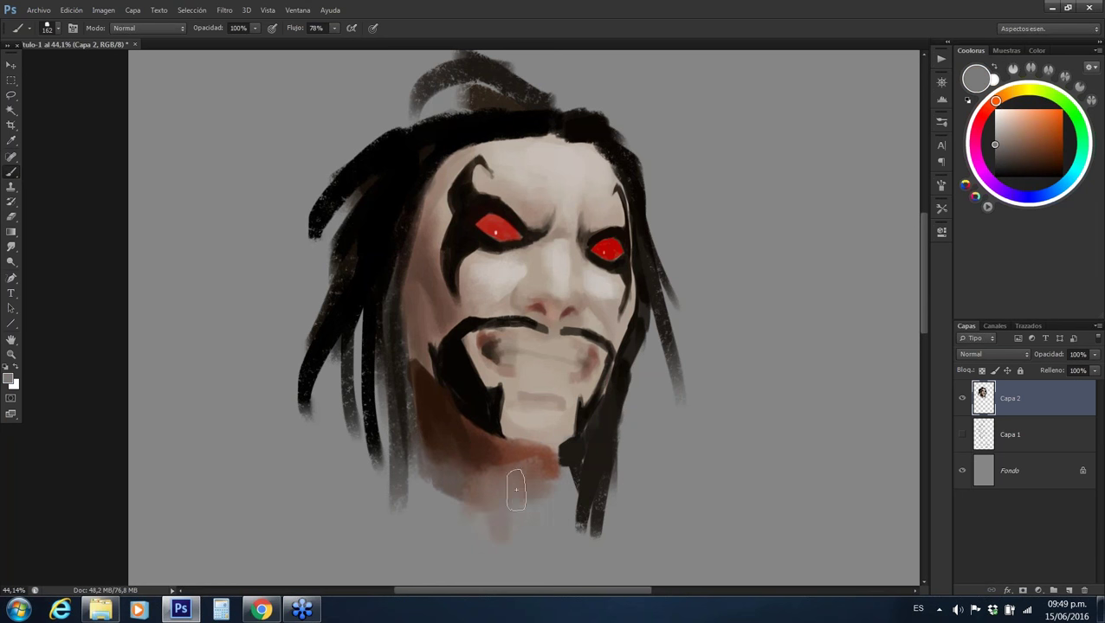
# Add black dreadlock strands on the left side and beside the right of the chin
pyautogui.keyDown('alt'); pyautogui.click(369, 238); pyautogui.keyUp('alt')
pyautogui.moveTo(358, 308)
pyautogui.mouseDown()
pyautogui.moveTo(366, 459)
pyautogui.moveTo(381, 509)
pyautogui.mouseUp()
pyautogui.moveTo(351, 247); pyautogui.dragTo(339, 454)
pyautogui.moveTo(639, 243); pyautogui.dragTo(658, 369)
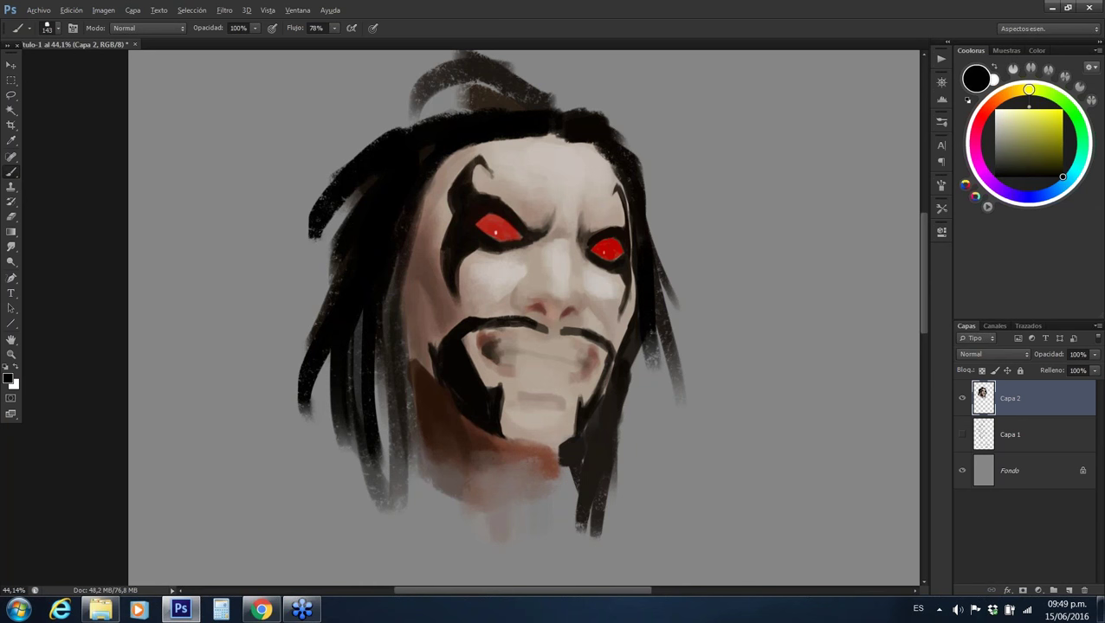
pyautogui.moveTo(641, 296); pyautogui.dragTo(630, 441)
pyautogui.moveTo(637, 350); pyautogui.dragTo(616, 423)
pyautogui.moveTo(663, 326); pyautogui.dragTo(637, 495)
pyautogui.moveTo(642, 362); pyautogui.dragTo(613, 483)
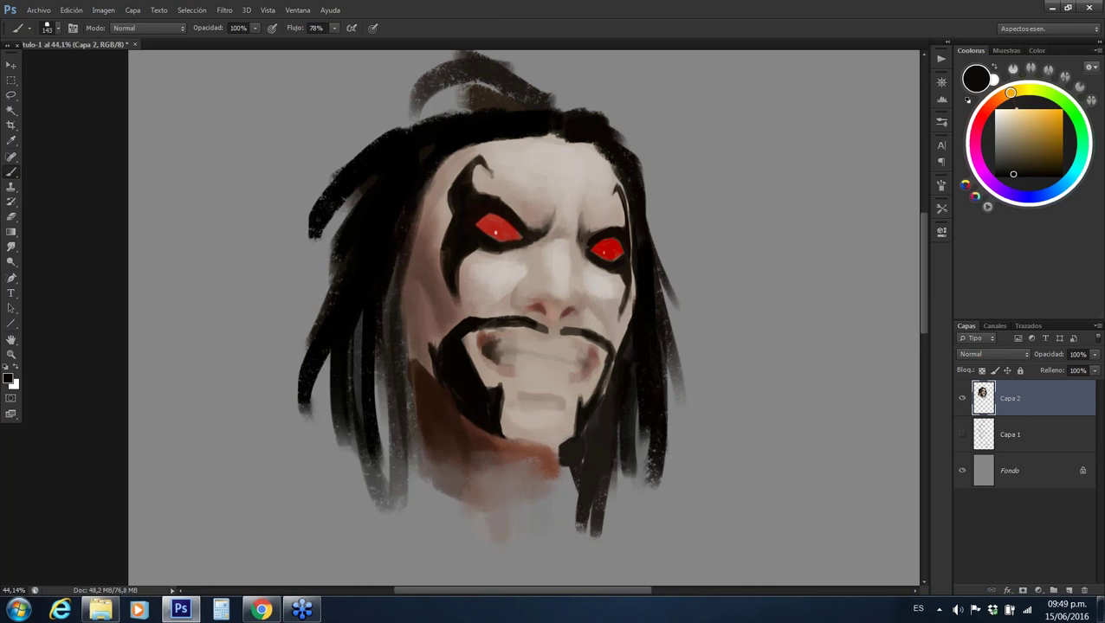
# Zoom out to view the whole painting, then zoom back in on the head
pyautogui.press('z')
pyautogui.keyDown('alt'); pyautogui.click(639, 350); pyautogui.keyUp('alt')
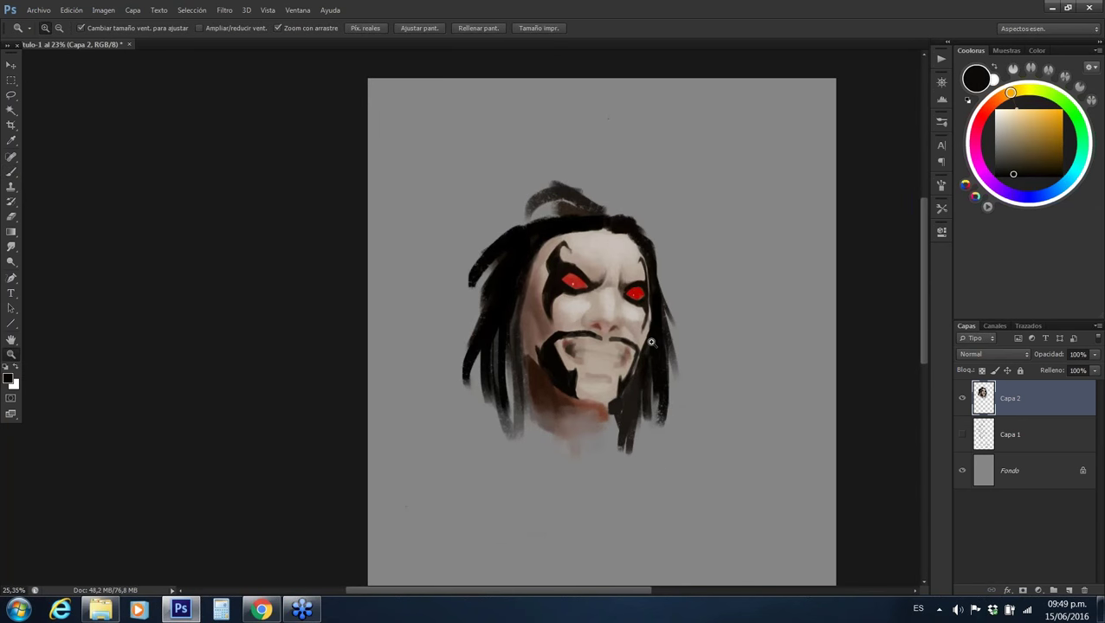
pyautogui.moveTo(651, 343); pyautogui.dragTo(684, 345)
pyautogui.click(1009, 471)
# Duplicate Fondo, move the copy above Capa 1 and merge it down into Capa 2
pyautogui.press('j')
pyautogui.hotkey('ctrl', 'j')
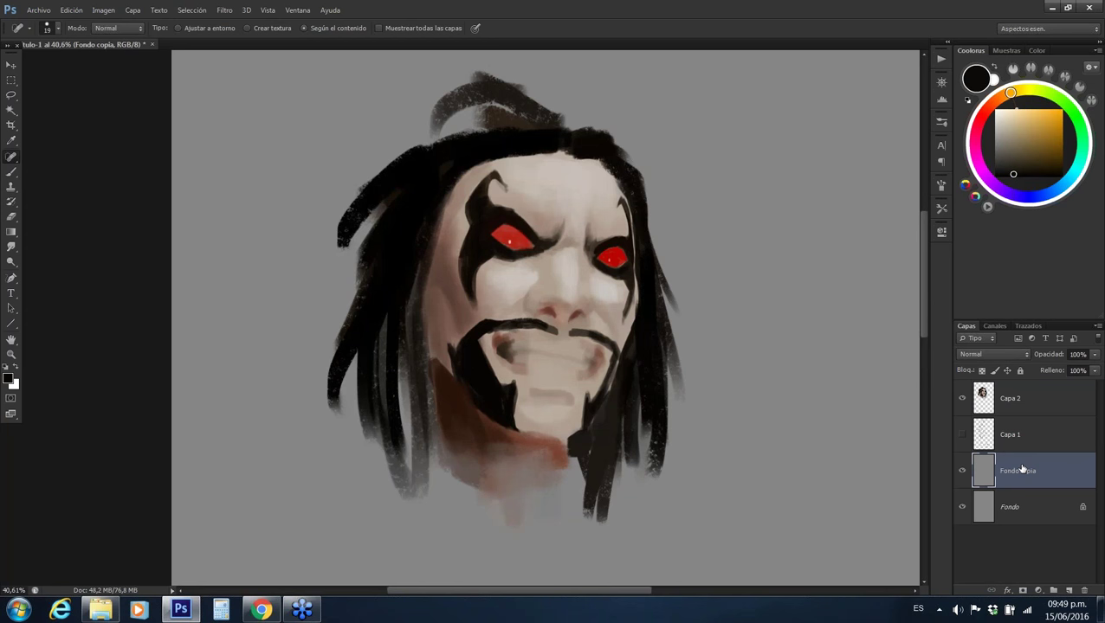
pyautogui.moveTo(1014, 471); pyautogui.dragTo(1024, 407)
pyautogui.keyDown('shift'); pyautogui.click(1024, 407); pyautogui.keyUp('shift')
pyautogui.hotkey('ctrl', 'e')
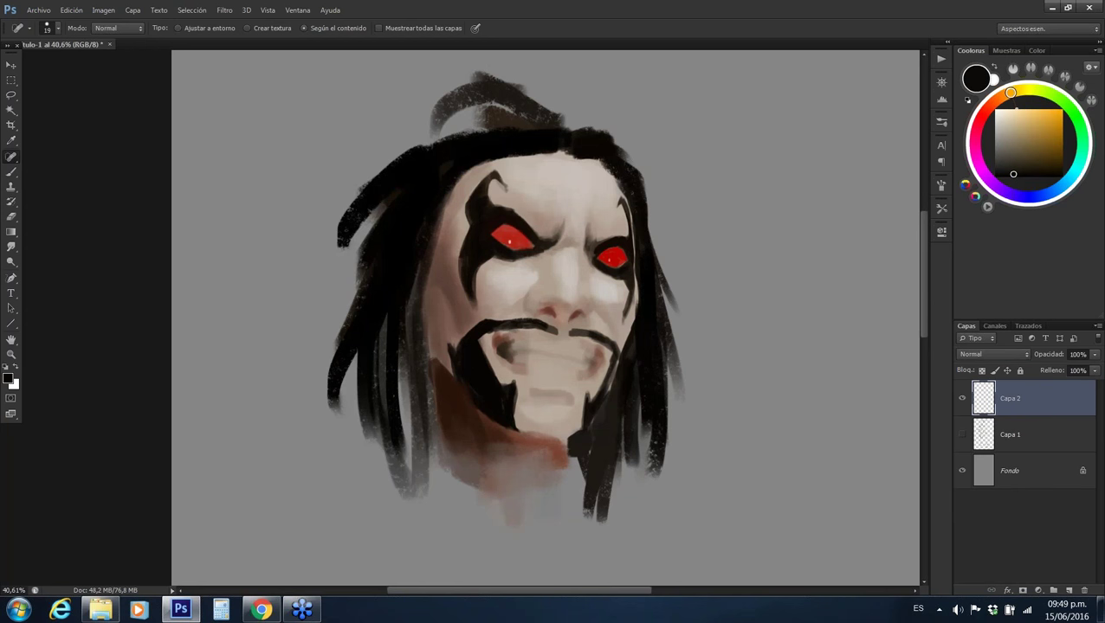
# Paint dark hair at the top-left of the head and a dark tip on the forehead
pyautogui.press('z')
pyautogui.moveTo(588, 260)
pyautogui.mouseDown()
pyautogui.moveTo(617, 176)
pyautogui.moveTo(679, 263)
pyautogui.moveTo(640, 263)
pyautogui.mouseUp()
pyautogui.press('b')
pyautogui.press('b')
pyautogui.moveTo(589, 143); pyautogui.dragTo(474, 195)
pyautogui.moveTo(571, 160)
pyautogui.mouseDown()
pyautogui.moveTo(459, 206)
pyautogui.moveTo(419, 242)
pyautogui.moveTo(418, 301)
pyautogui.mouseUp()
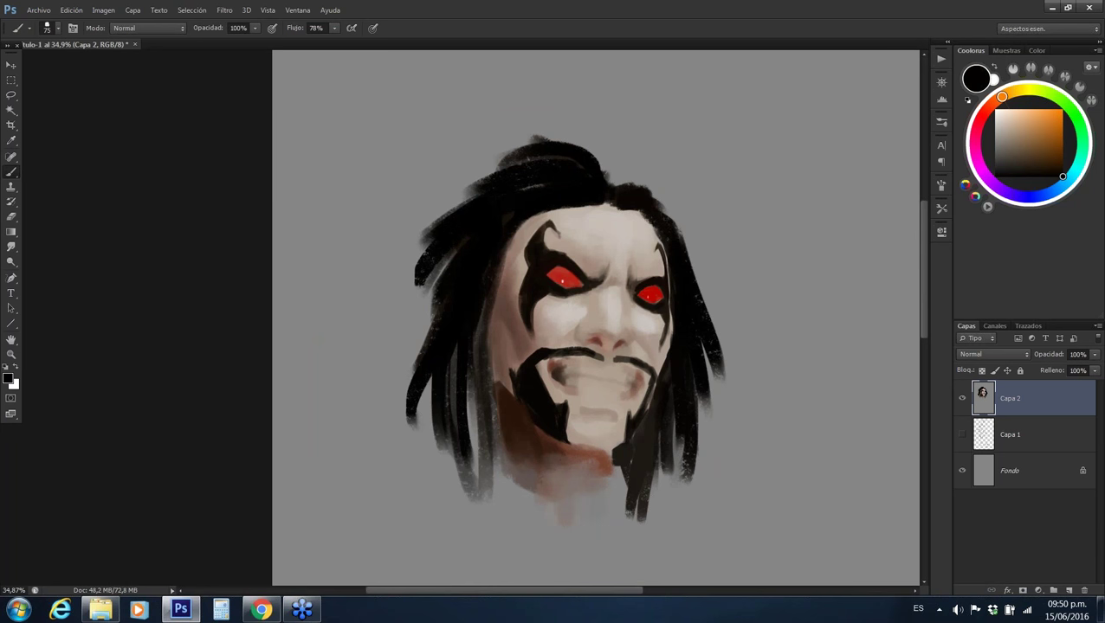
pyautogui.moveTo(515, 224)
pyautogui.mouseDown()
pyautogui.moveTo(494, 276)
pyautogui.moveTo(508, 241)
pyautogui.mouseUp()
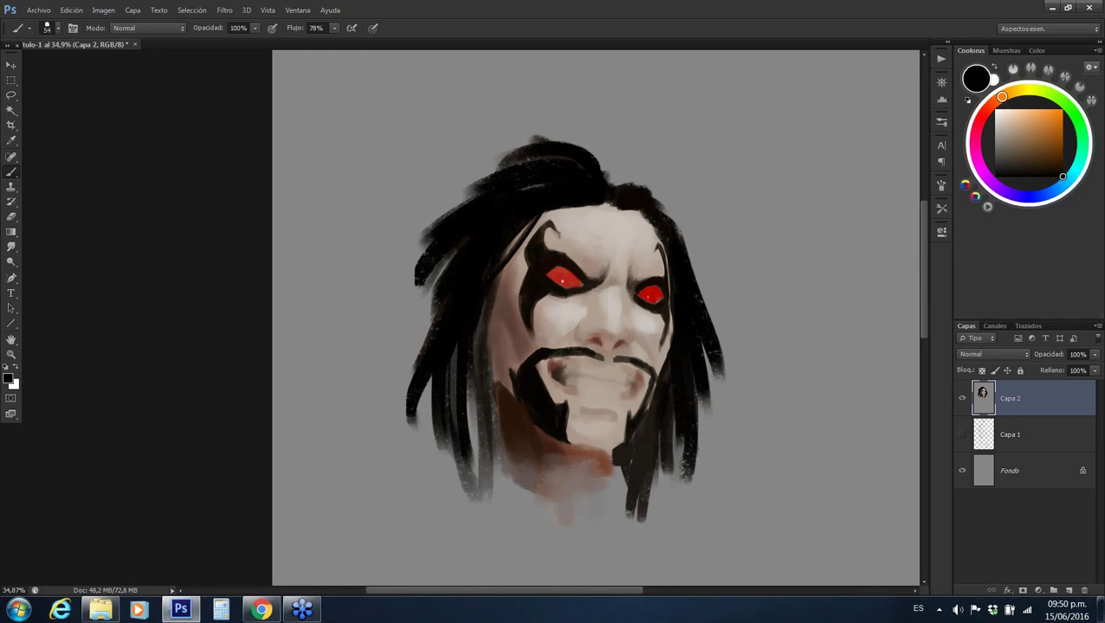
pyautogui.keyDown('alt'); pyautogui.keyDown('shift'); pyautogui.rightClick(584, 196); pyautogui.keyUp('shift'); pyautogui.keyUp('alt')
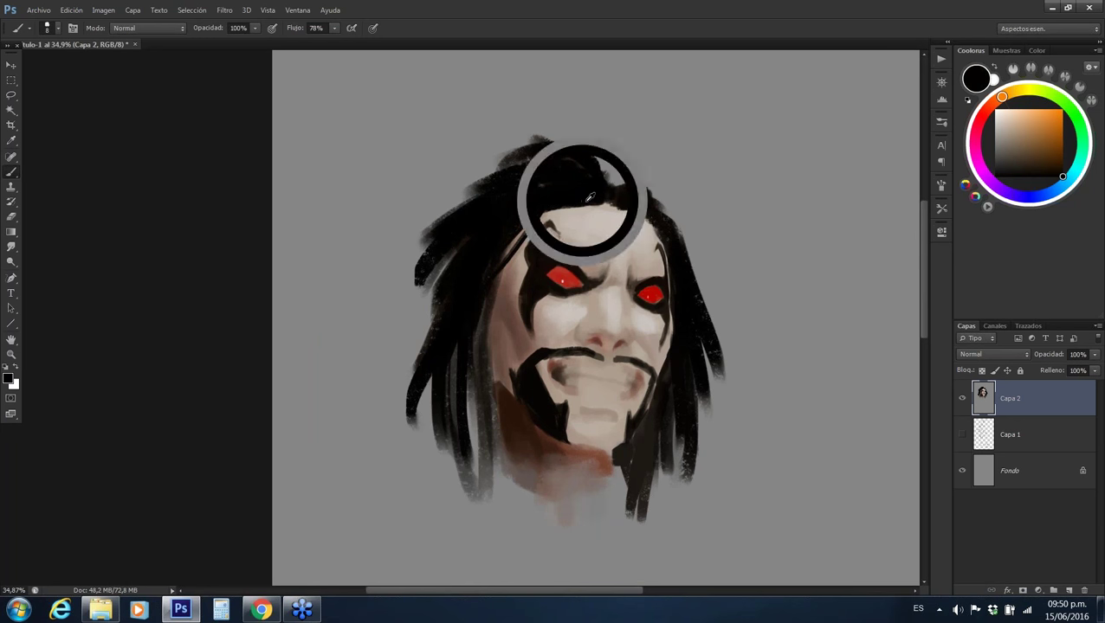
pyautogui.moveTo(603, 199); pyautogui.dragTo(620, 222)
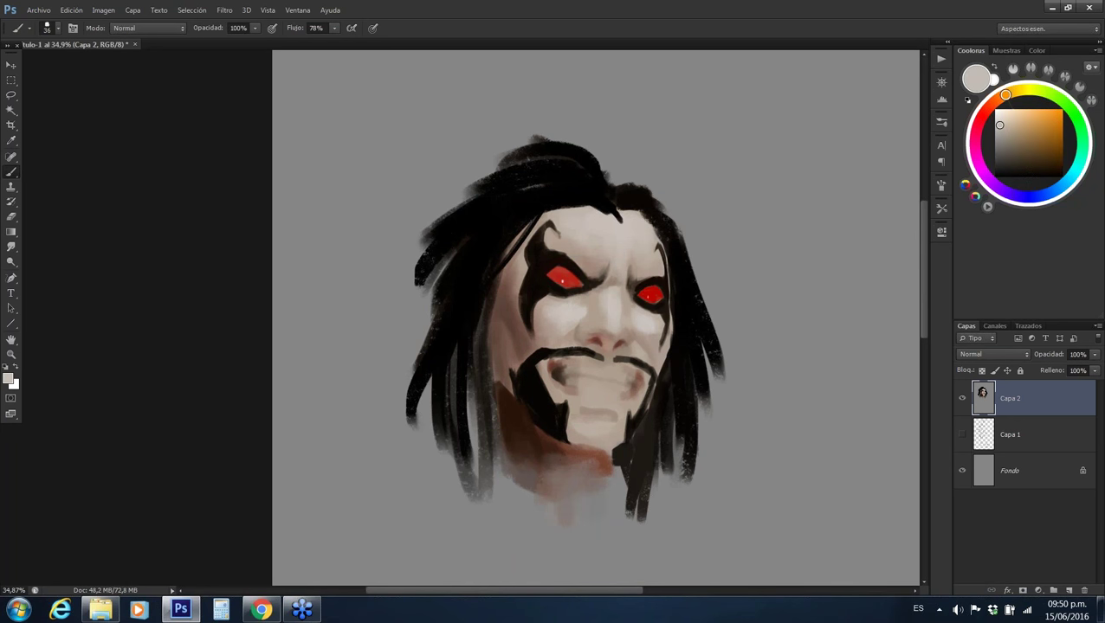
# Sample cheek tones and hair black, then darken the left jaw and cheek edge
pyautogui.keyDown('alt'); pyautogui.click(511, 300); pyautogui.keyUp('alt')
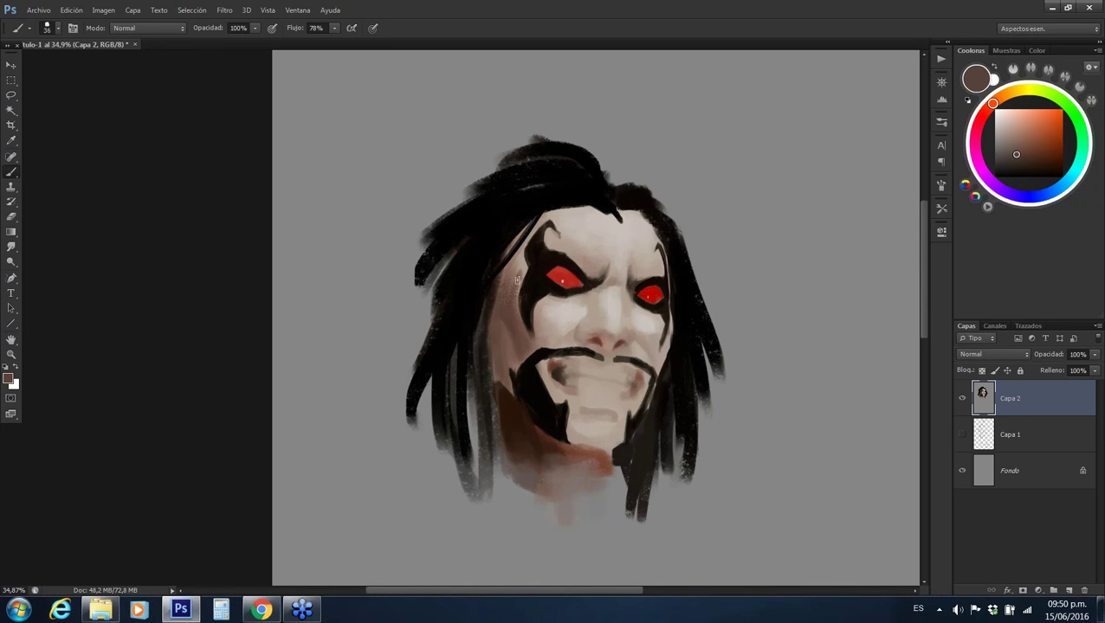
pyautogui.keyDown('alt'); pyautogui.click(518, 277); pyautogui.keyUp('alt')
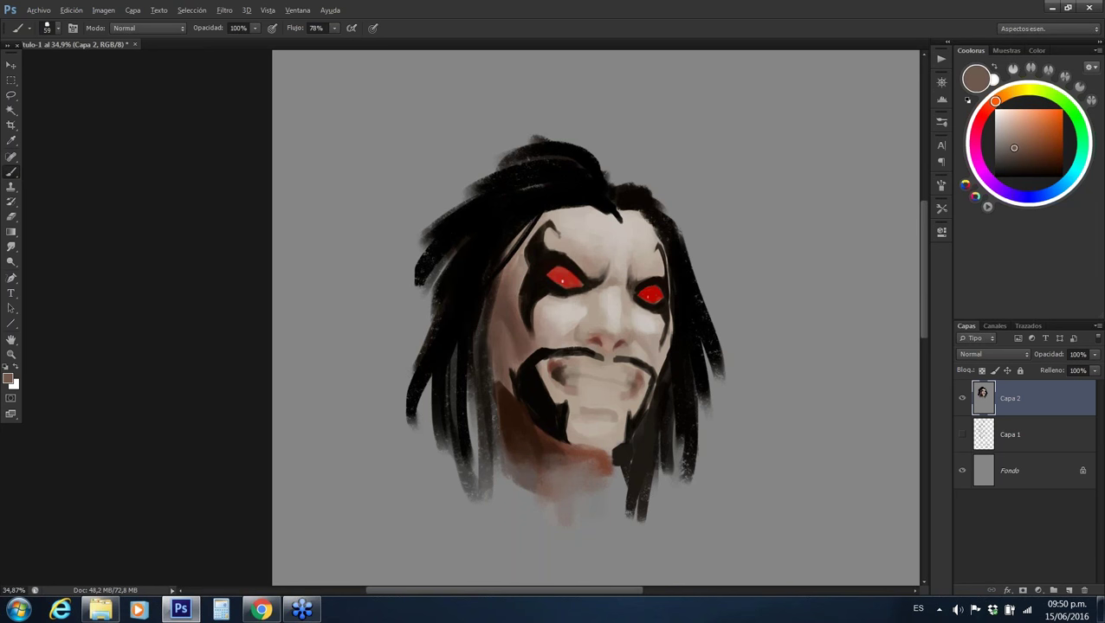
pyautogui.keyDown('alt'); pyautogui.click(502, 314); pyautogui.keyUp('alt')
pyautogui.keyDown('alt'); pyautogui.click(506, 312); pyautogui.keyUp('alt')
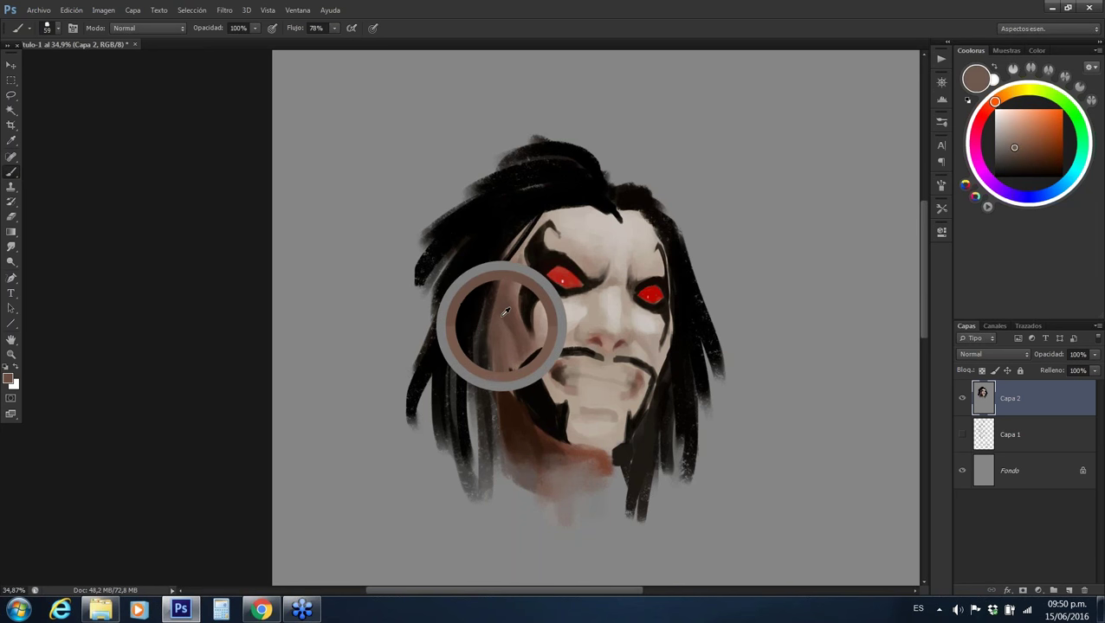
pyautogui.keyDown('alt'); pyautogui.click(506, 314); pyautogui.keyUp('alt')
pyautogui.keyDown('alt'); pyautogui.click(507, 268); pyautogui.keyUp('alt')
pyautogui.keyDown('alt'); pyautogui.click(506, 308); pyautogui.keyUp('alt')
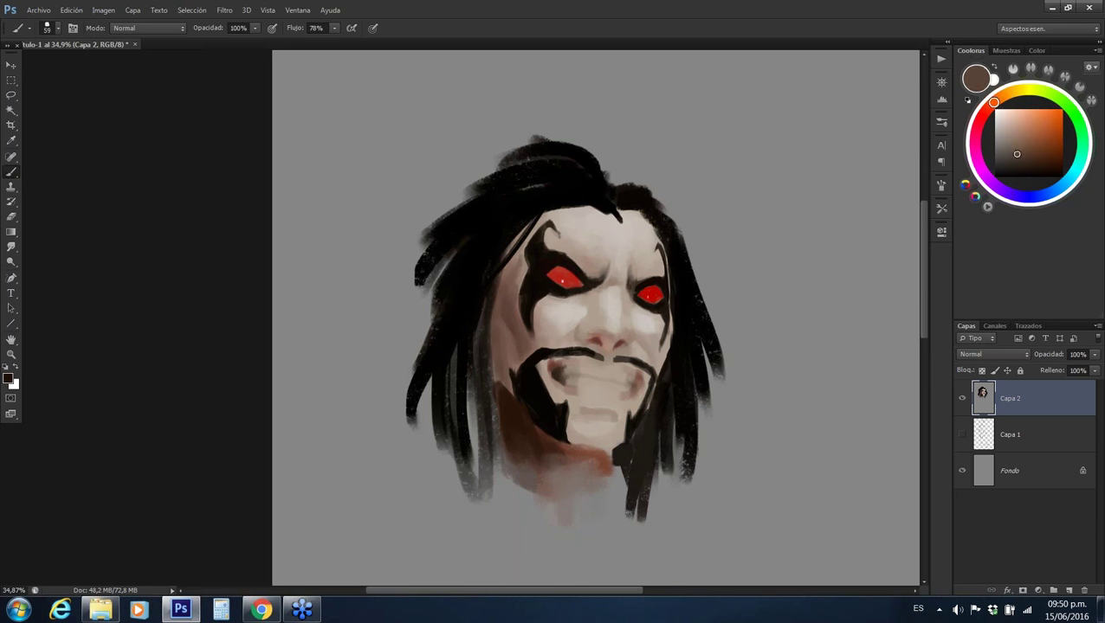
pyautogui.keyDown('alt'); pyautogui.click(469, 316); pyautogui.keyUp('alt')
pyautogui.moveTo(486, 348)
pyautogui.mouseDown()
pyautogui.moveTo(483, 482)
pyautogui.moveTo(506, 404)
pyautogui.mouseUp()
# Paint a thin dark stroke along the left jaw and darken the beard right of the chin
pyautogui.keyDown('alt'); pyautogui.click(495, 407); pyautogui.keyUp('alt')
pyautogui.keyDown('alt'); pyautogui.click(486, 370); pyautogui.keyUp('alt')
pyautogui.keyDown('alt'); pyautogui.click(494, 407); pyautogui.keyUp('alt')
pyautogui.moveTo(493, 386); pyautogui.dragTo(507, 509)
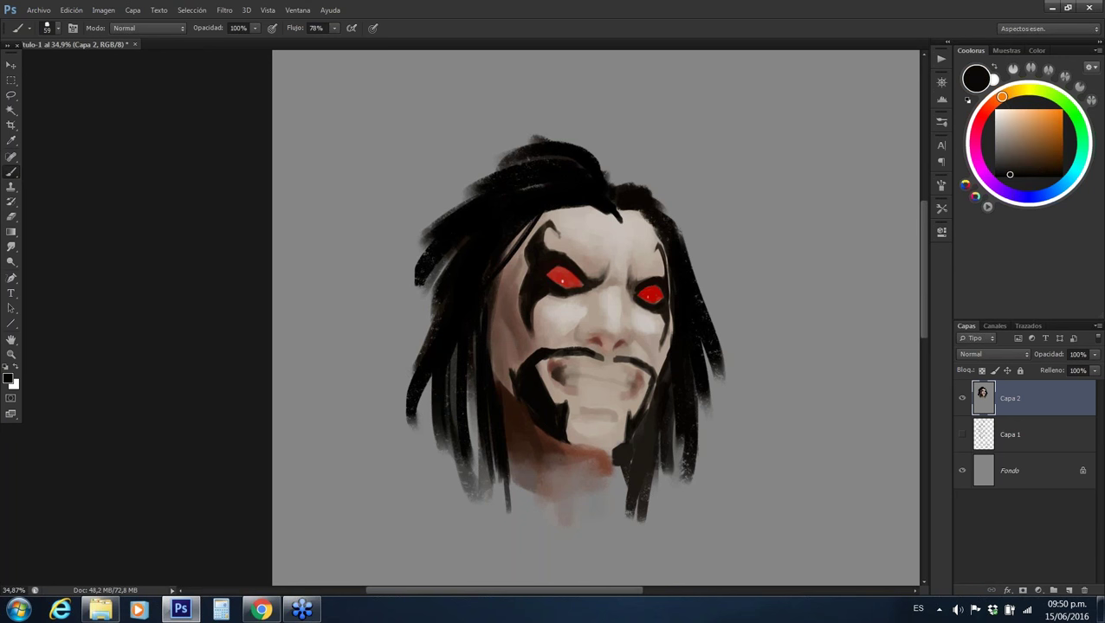
pyautogui.keyDown('alt'); pyautogui.click(656, 398); pyautogui.keyUp('alt')
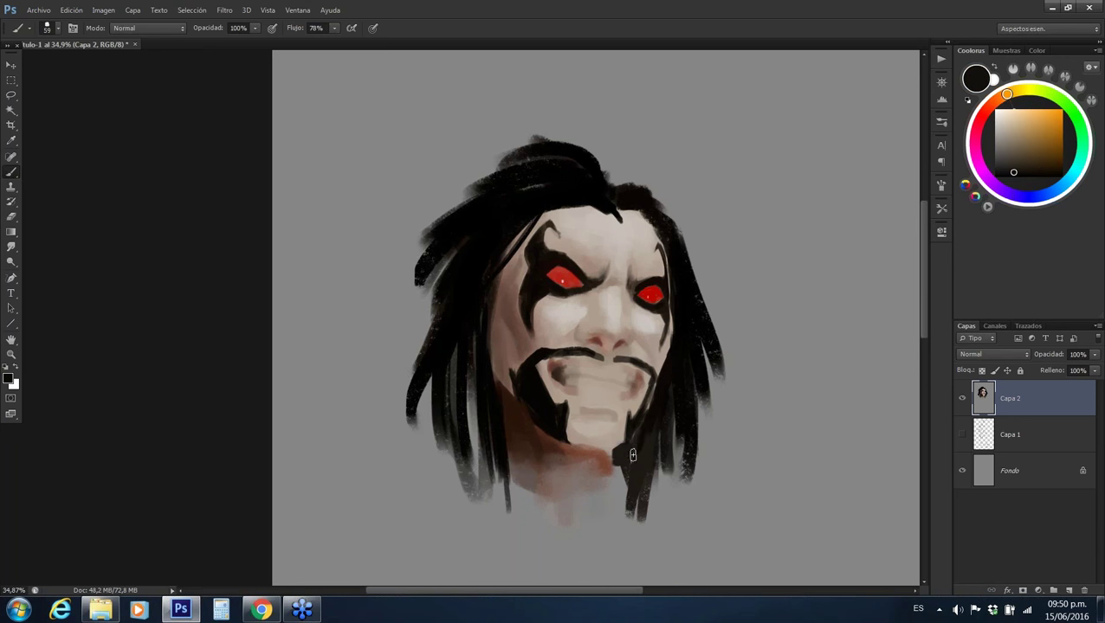
pyautogui.moveTo(615, 457)
pyautogui.mouseDown()
pyautogui.moveTo(619, 499)
pyautogui.moveTo(632, 450)
pyautogui.mouseUp()
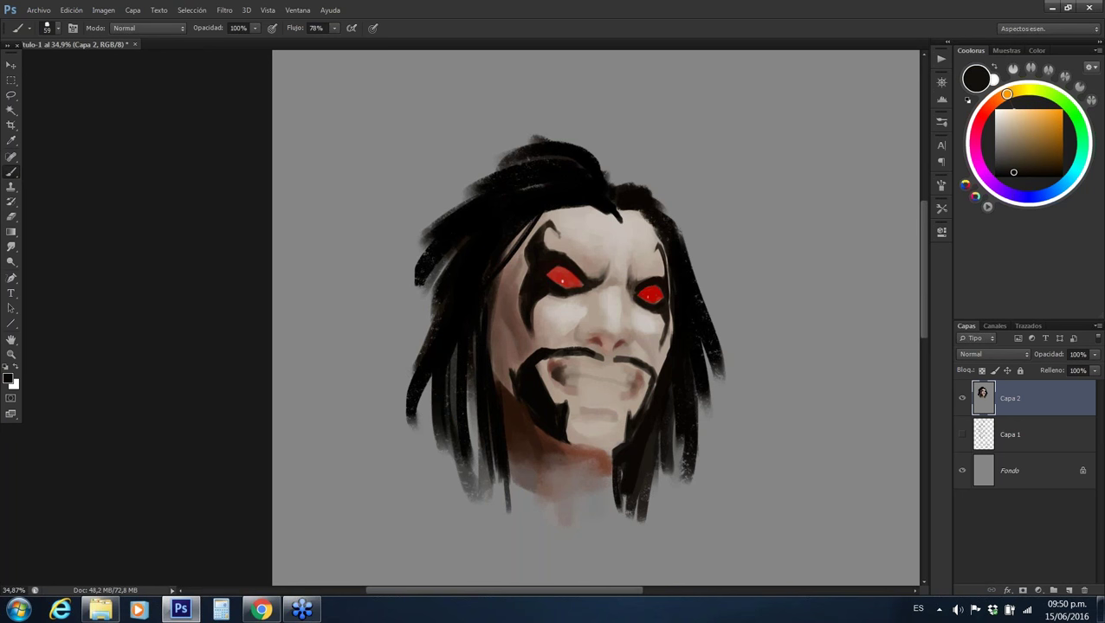
# With a larger brush, paint long dark strands down the left and upper-left hair
pyautogui.keyDown('alt'); pyautogui.click(499, 229); pyautogui.keyUp('alt')
pyautogui.moveTo(437, 280); pyautogui.dragTo(378, 381)
pyautogui.moveTo(440, 303); pyautogui.dragTo(403, 414)
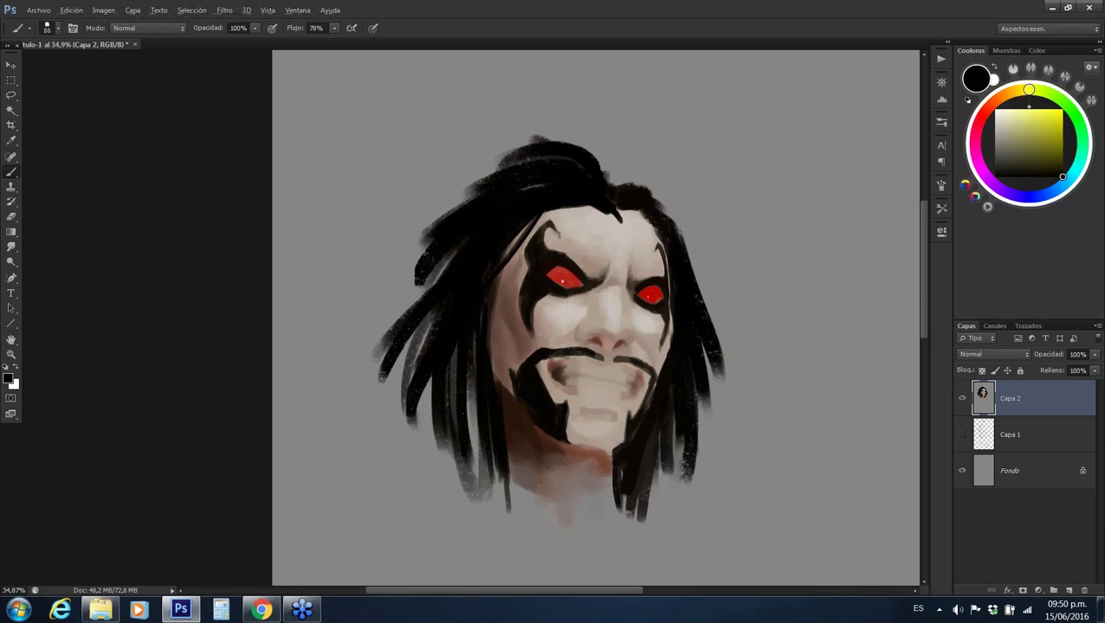
pyautogui.moveTo(437, 305); pyautogui.dragTo(409, 414)
pyautogui.moveTo(419, 326); pyautogui.dragTo(403, 452)
pyautogui.moveTo(443, 374); pyautogui.dragTo(424, 488)
pyautogui.moveTo(439, 309)
pyautogui.mouseDown()
pyautogui.moveTo(424, 276)
pyautogui.moveTo(414, 329)
pyautogui.mouseUp()
pyautogui.moveTo(436, 237); pyautogui.dragTo(410, 310)
pyautogui.moveTo(477, 192)
pyautogui.mouseDown()
pyautogui.moveTo(395, 275)
pyautogui.moveTo(392, 299)
pyautogui.moveTo(403, 246)
pyautogui.moveTo(390, 251)
pyautogui.moveTo(379, 282)
pyautogui.moveTo(403, 350)
pyautogui.mouseUp()
pyautogui.moveTo(464, 238); pyautogui.dragTo(431, 284)
pyautogui.moveTo(491, 174); pyautogui.dragTo(464, 185)
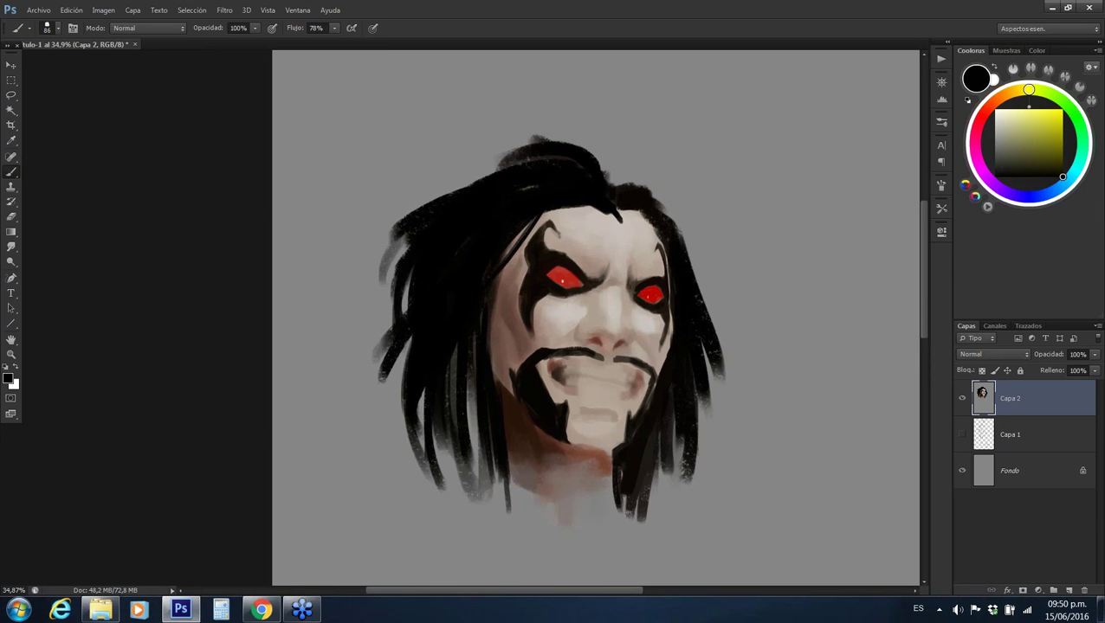
# Fill the top of the hair with black and add thin dreadlocks arching over the head
pyautogui.moveTo(611, 212); pyautogui.dragTo(600, 212)
pyautogui.moveTo(611, 212); pyautogui.dragTo(658, 212)
pyautogui.click(1030, 138)
pyautogui.moveTo(507, 143)
pyautogui.mouseDown()
pyautogui.moveTo(580, 130)
pyautogui.moveTo(425, 160)
pyautogui.moveTo(394, 234)
pyautogui.mouseUp()
pyautogui.moveTo(589, 161)
pyautogui.mouseDown()
pyautogui.moveTo(550, 161)
pyautogui.moveTo(615, 186)
pyautogui.mouseUp()
pyautogui.moveTo(515, 117); pyautogui.dragTo(598, 134)
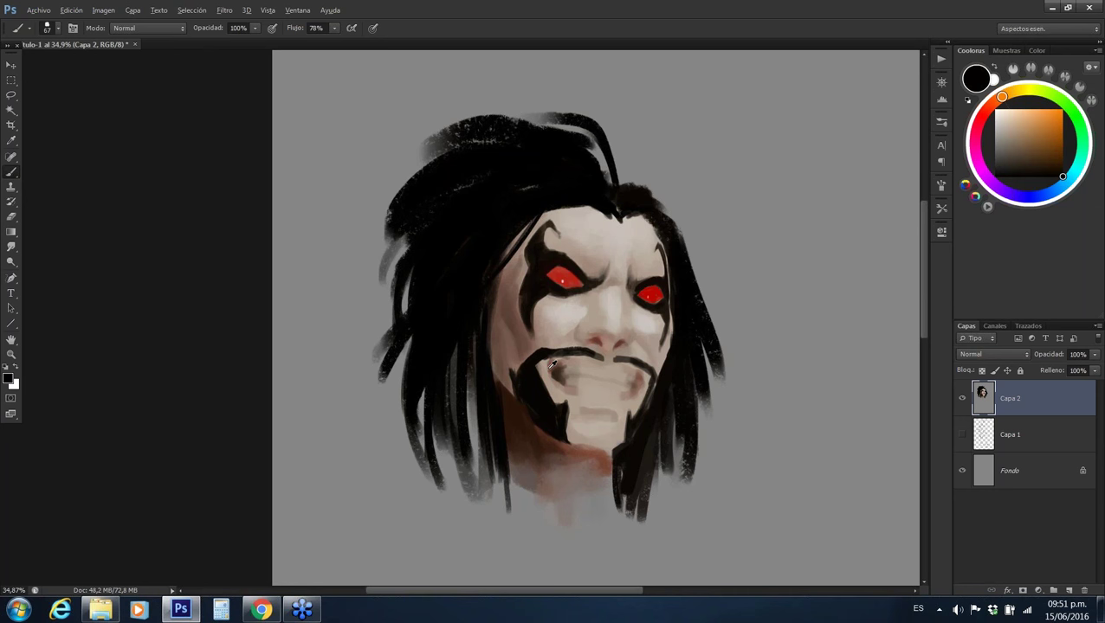
pyautogui.moveTo(551, 366)
pyautogui.mouseDown()
pyautogui.moveTo(547, 380)
pyautogui.moveTo(589, 355)
pyautogui.moveTo(572, 372)
pyautogui.mouseUp()
# Zoom in on the mouth and tilt the canvas view slightly
pyautogui.hotkey('ctrl', 'space')
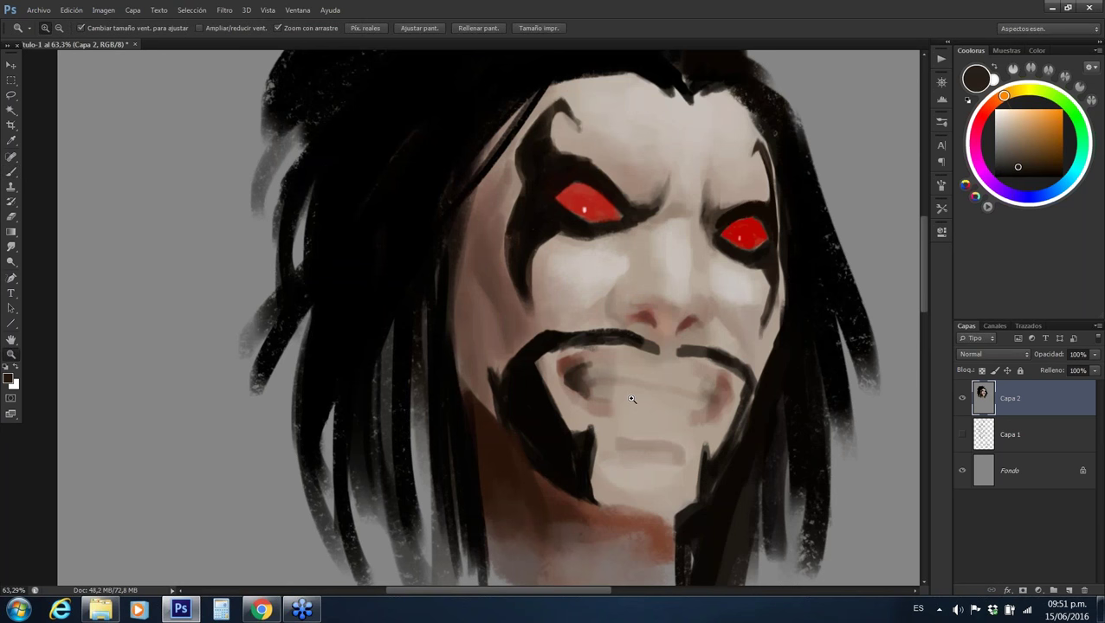
pyautogui.moveTo(631, 400)
pyautogui.mouseDown()
pyautogui.moveTo(656, 401)
pyautogui.moveTo(642, 382)
pyautogui.mouseUp()
pyautogui.keyDown('alt'); pyautogui.click(642, 382); pyautogui.keyUp('alt')
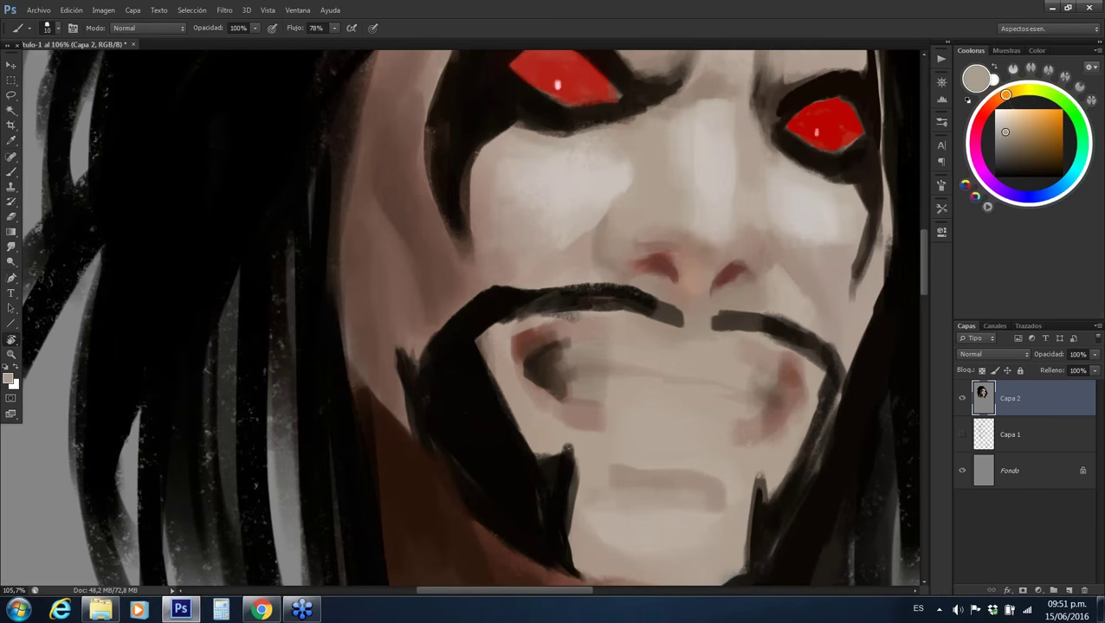
pyautogui.press('r')
pyautogui.moveTo(795, 313)
pyautogui.mouseDown()
pyautogui.moveTo(797, 304)
pyautogui.moveTo(597, 352)
pyautogui.mouseUp()
# Lasso-select the lower lip area, then undo an accidental grouping of Capa 2
pyautogui.press('l')
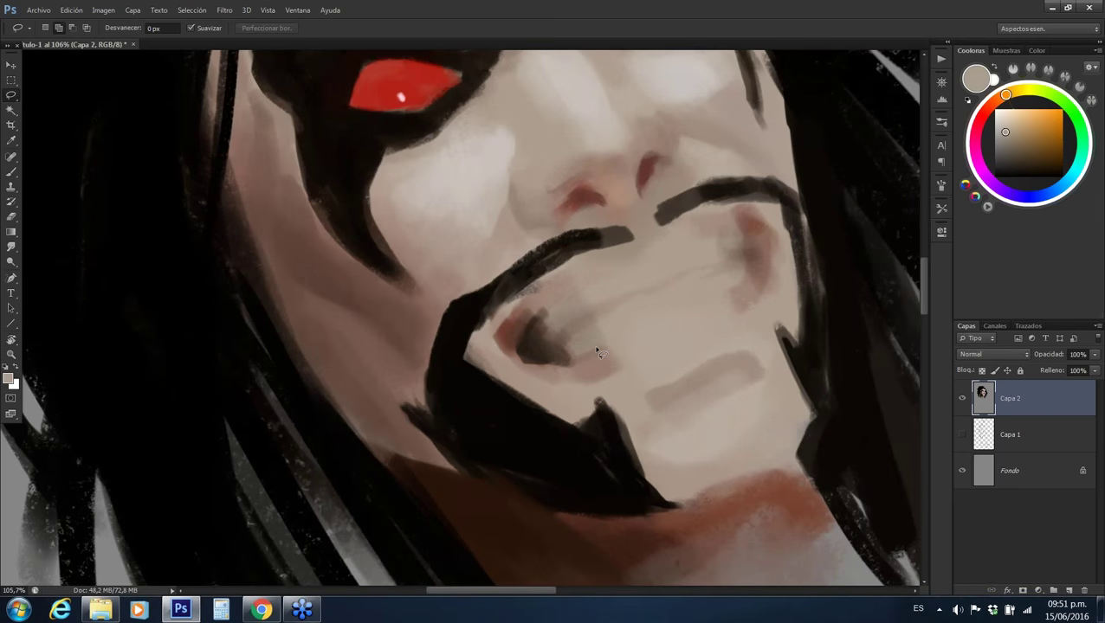
pyautogui.moveTo(596, 352); pyautogui.dragTo(728, 296)
pyautogui.moveTo(728, 297)
pyautogui.mouseDown()
pyautogui.moveTo(570, 362)
pyautogui.moveTo(753, 285)
pyautogui.mouseUp()
pyautogui.moveTo(753, 285); pyautogui.dragTo(652, 326)
pyautogui.hotkey('ctrl', 'g')
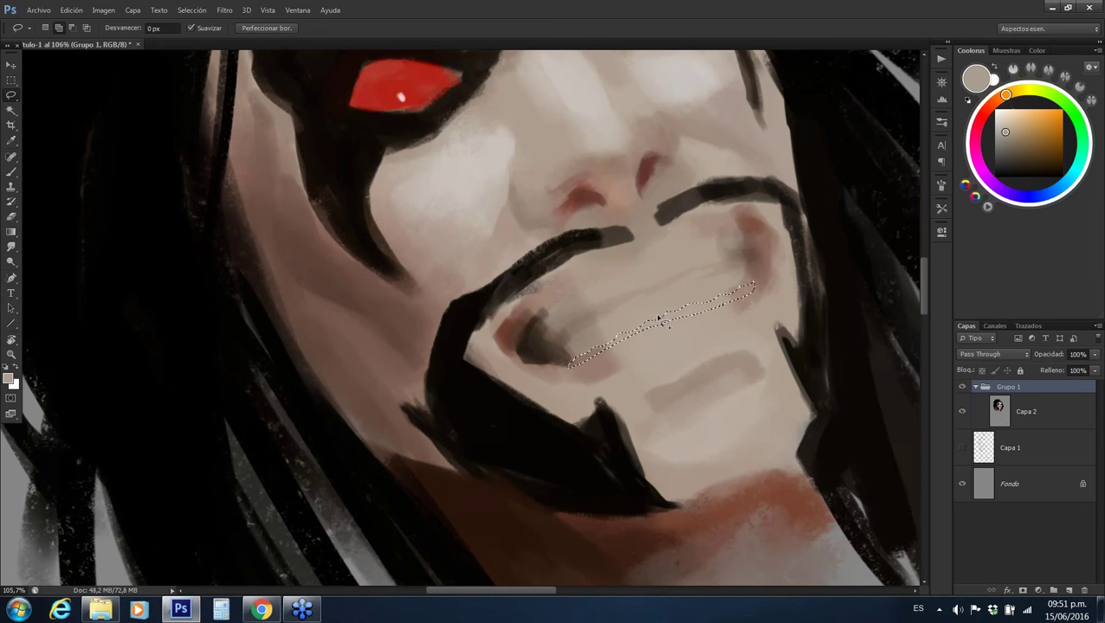
pyautogui.hotkey('ctrl', 'z')
# Deselect, pick a darker brownish pink and paint a line along the mouth
pyautogui.press('b')
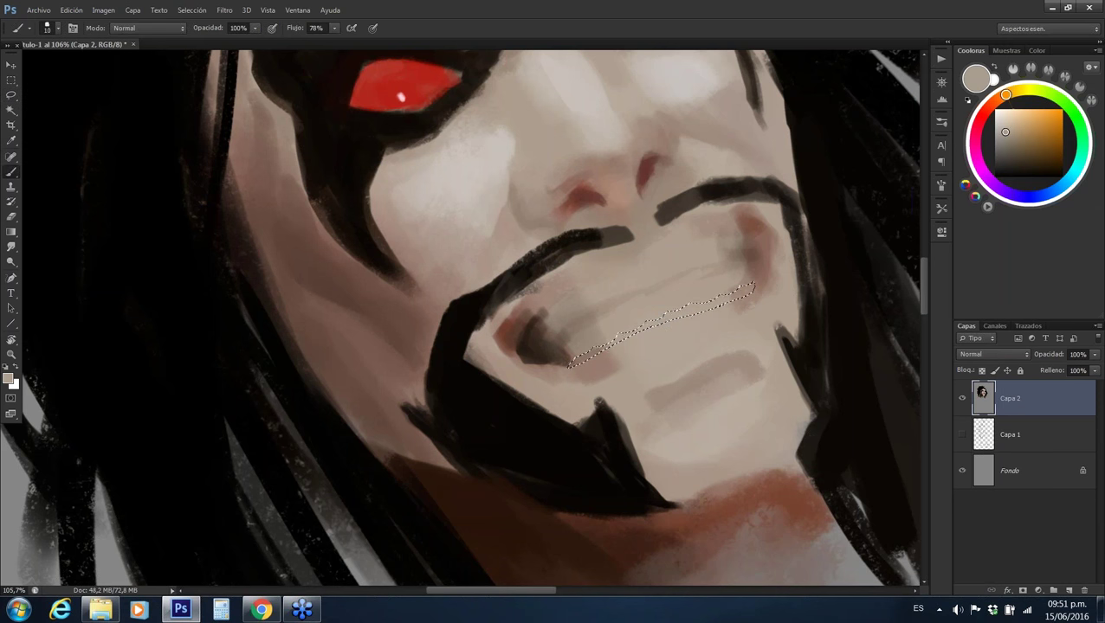
pyautogui.keyDown('alt'); pyautogui.rightClick(666, 287); pyautogui.keyUp('alt')
pyautogui.keyDown('alt'); pyautogui.keyDown('shift'); pyautogui.rightClick(666, 281); pyautogui.keyUp('shift'); pyautogui.keyUp('alt')
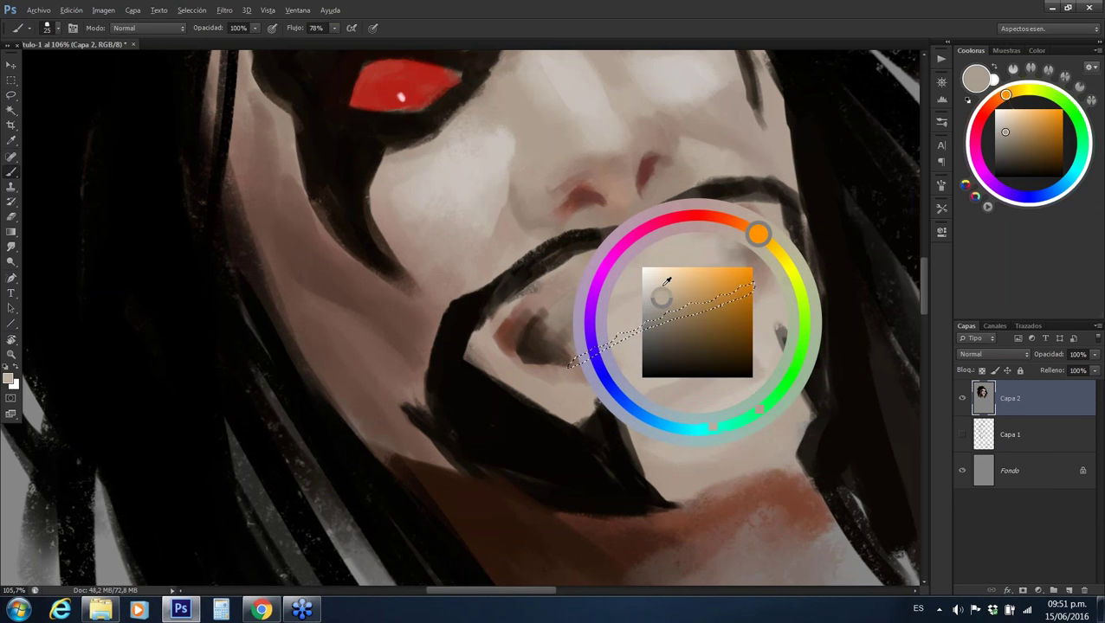
pyautogui.hotkey('ctrl', 'd')
pyautogui.keyDown('alt'); pyautogui.rightClick(637, 327); pyautogui.keyUp('alt')
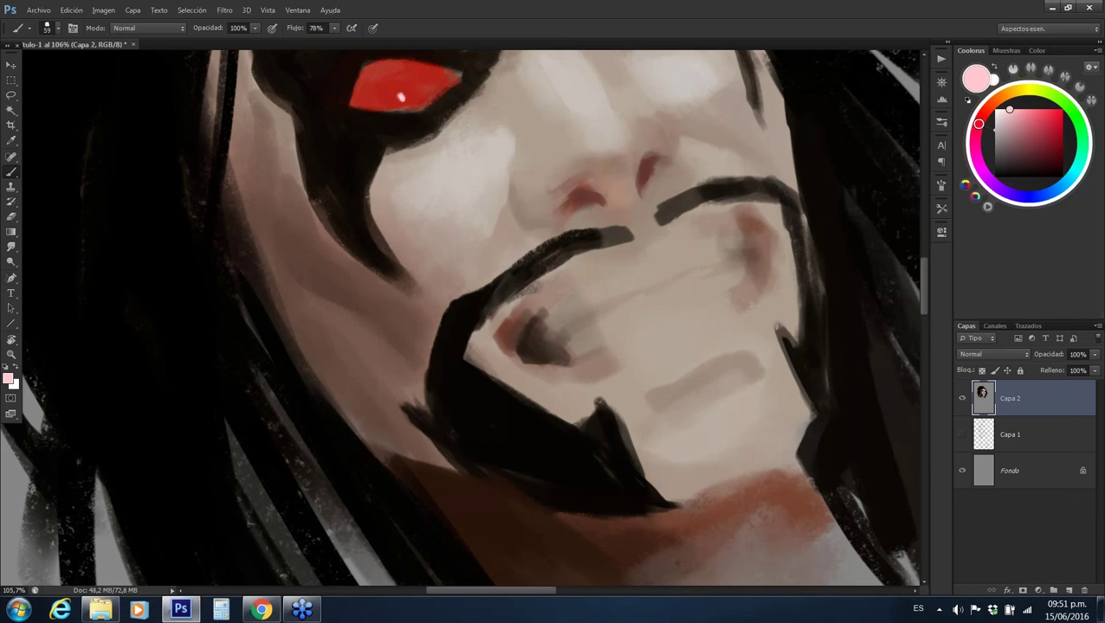
pyautogui.keyDown('alt'); pyautogui.keyDown('shift'); pyautogui.rightClick(636, 323); pyautogui.keyUp('shift'); pyautogui.keyUp('alt')
pyautogui.keyDown('alt'); pyautogui.rightClick(730, 296); pyautogui.keyUp('alt')
pyautogui.moveTo(723, 298); pyautogui.dragTo(573, 357)
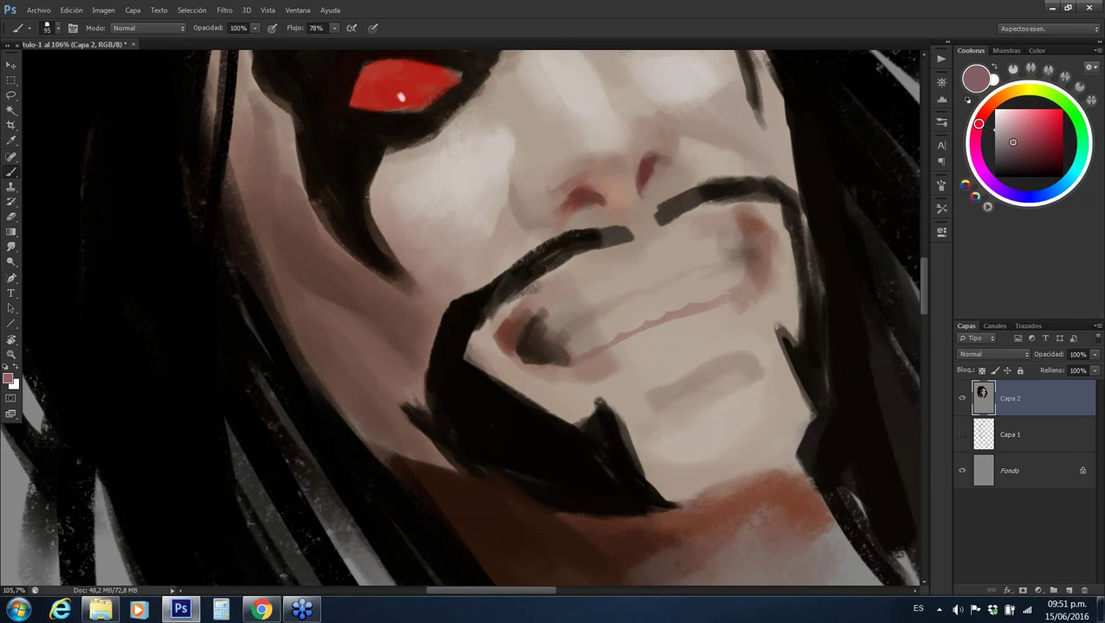
# Draw a wavy dark-red teeth line along the mouth
pyautogui.keyDown('alt'); pyautogui.keyDown('shift'); pyautogui.rightClick(636, 322); pyautogui.keyUp('shift'); pyautogui.keyUp('alt')
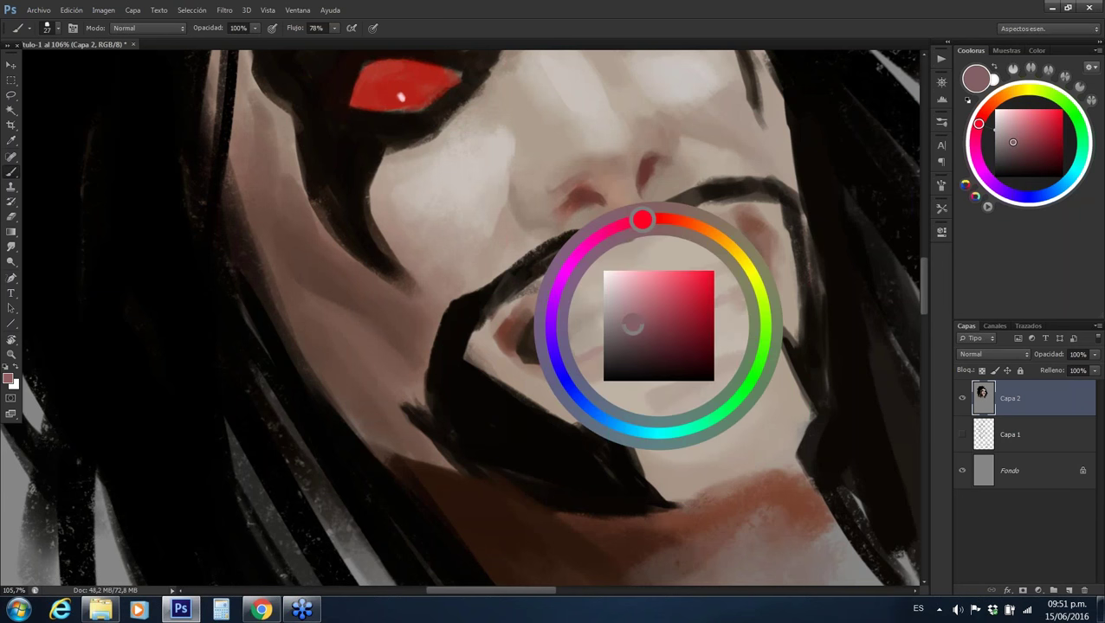
pyautogui.keyDown('alt'); pyautogui.rightClick(641, 345); pyautogui.keyUp('alt')
pyautogui.moveTo(570, 362); pyautogui.dragTo(750, 289)
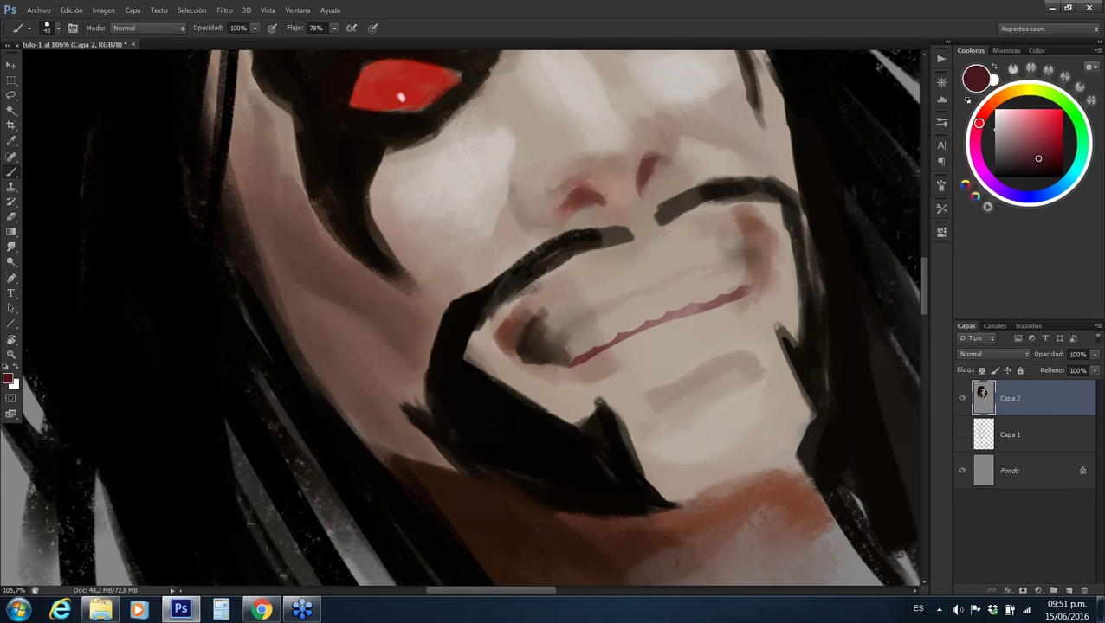
# Pick near-black and shade the right mouth corner with a dark grey stroke
pyautogui.keyDown('alt'); pyautogui.keyDown('shift'); pyautogui.rightClick(604, 334); pyautogui.keyUp('shift'); pyautogui.keyUp('alt')
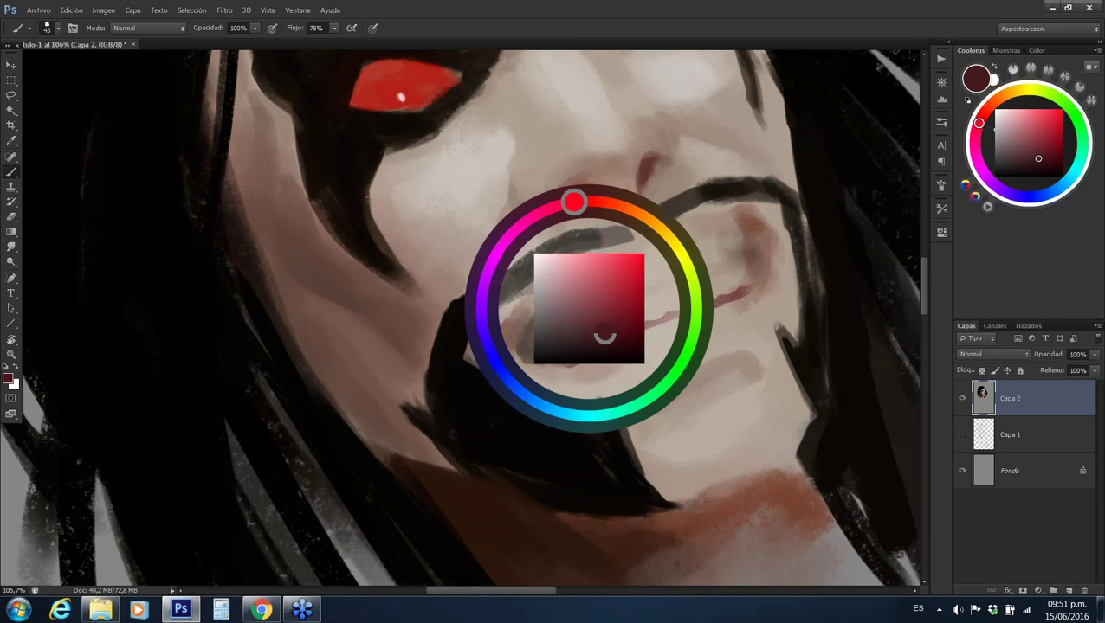
pyautogui.moveTo(604, 334); pyautogui.dragTo(598, 355)
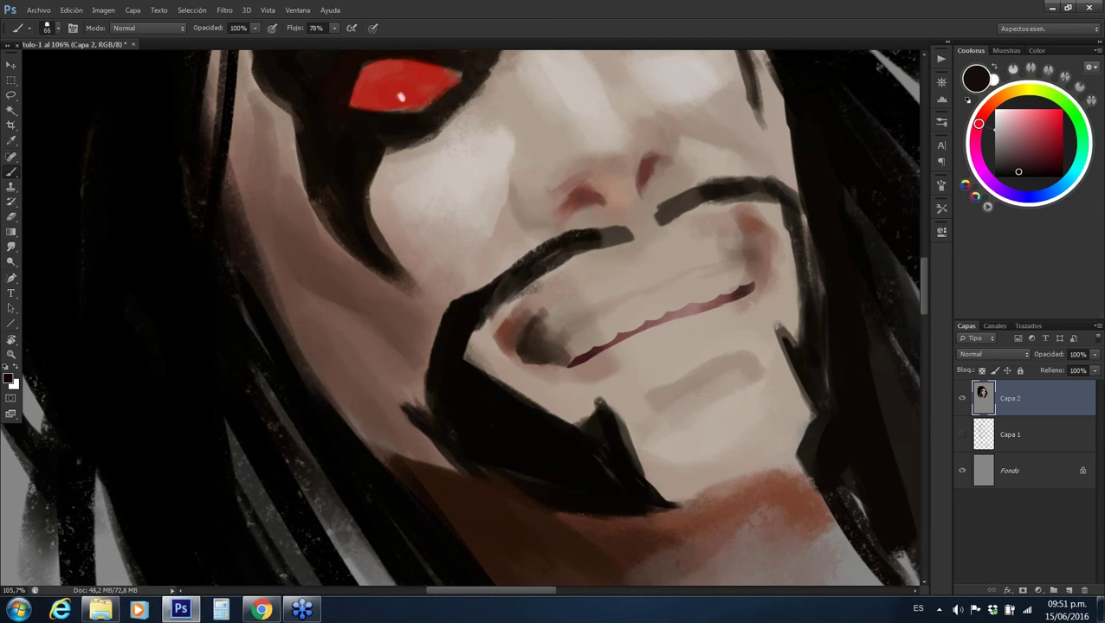
pyautogui.moveTo(658, 216); pyautogui.dragTo(554, 147)
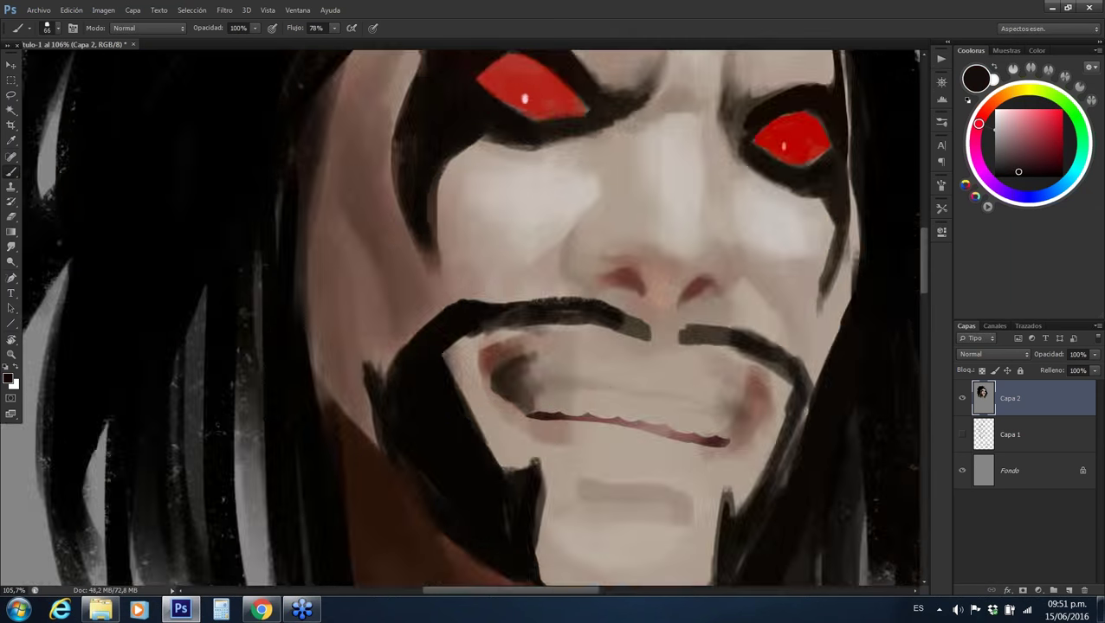
pyautogui.moveTo(658, 338)
pyautogui.mouseDown()
pyautogui.moveTo(620, 337)
pyautogui.moveTo(675, 339)
pyautogui.mouseUp()
pyautogui.moveTo(549, 407)
pyautogui.mouseDown()
pyautogui.moveTo(537, 386)
pyautogui.moveTo(506, 403)
pyautogui.moveTo(549, 406)
pyautogui.moveTo(518, 414)
pyautogui.mouseUp()
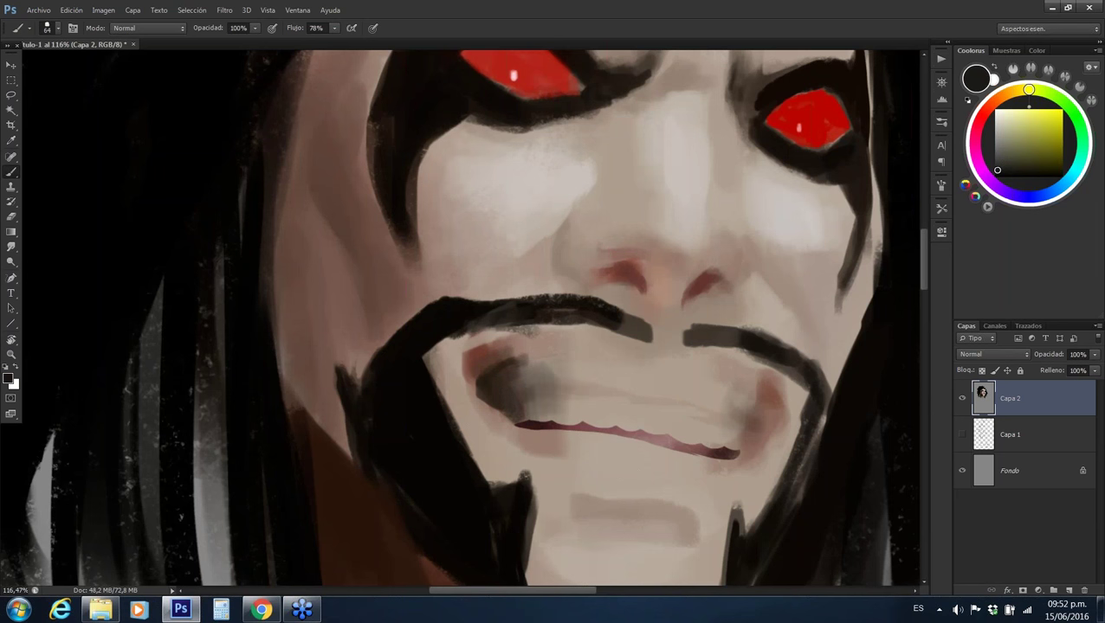
pyautogui.moveTo(737, 446); pyautogui.dragTo(757, 391)
pyautogui.press('z')
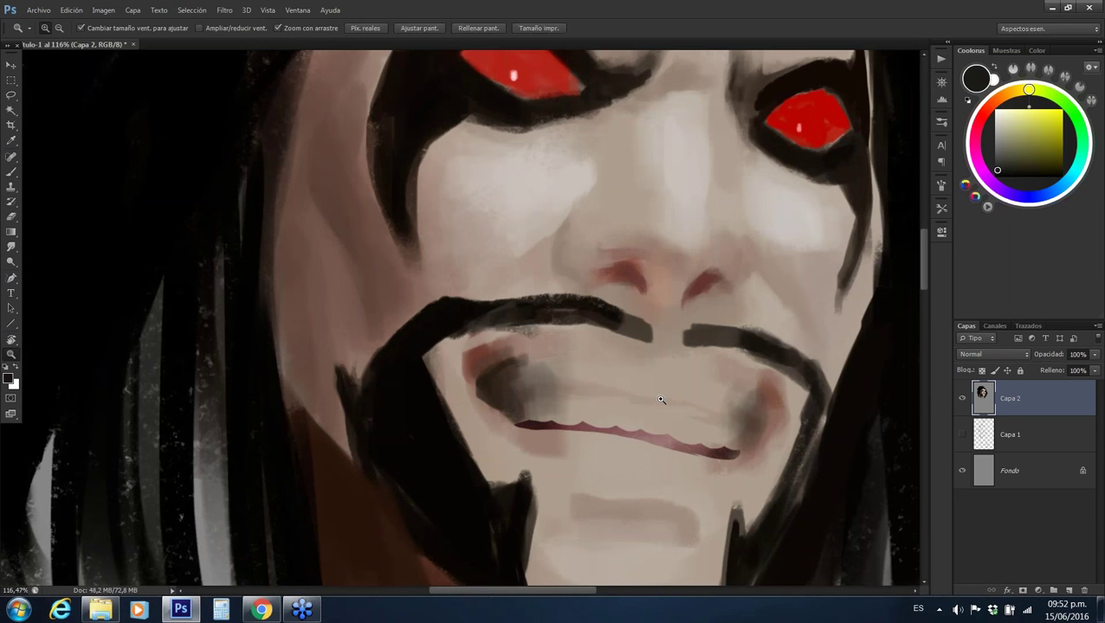
pyautogui.moveTo(661, 400)
pyautogui.mouseDown()
pyautogui.moveTo(645, 397)
pyautogui.moveTo(660, 398)
pyautogui.mouseUp()
# Pick a dark red and paint it into the upper left mouth corner
pyautogui.press('b')
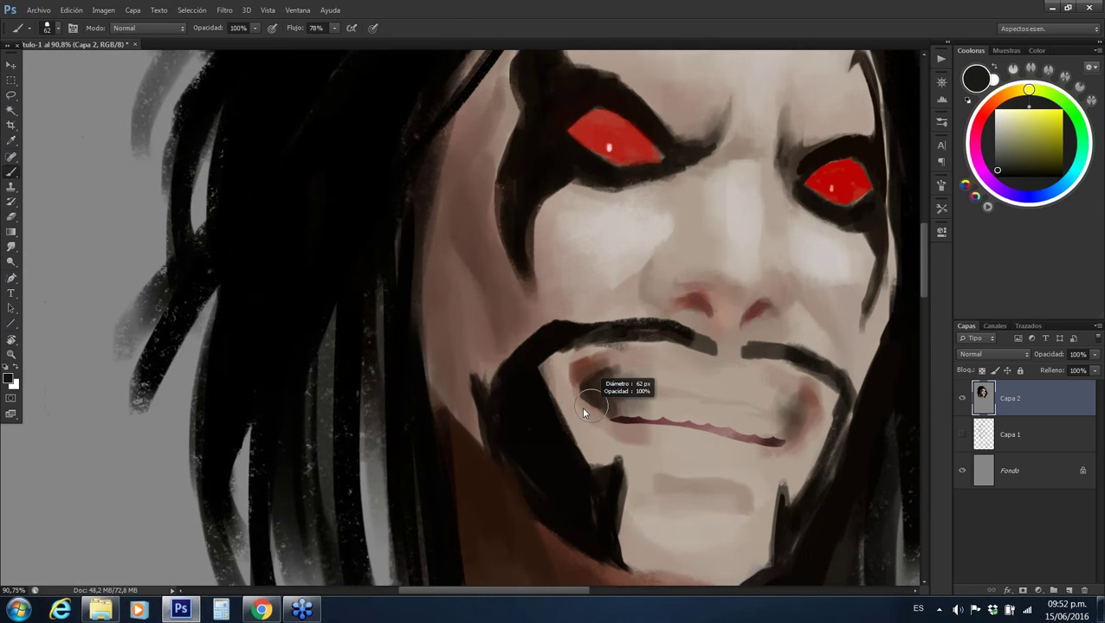
pyautogui.keyDown('alt'); pyautogui.click(593, 415); pyautogui.keyUp('alt')
pyautogui.keyDown('alt'); pyautogui.click(587, 385); pyautogui.keyUp('alt')
pyautogui.keyDown('alt'); pyautogui.keyDown('shift'); pyautogui.rightClick(588, 389); pyautogui.keyUp('shift'); pyautogui.keyUp('alt')
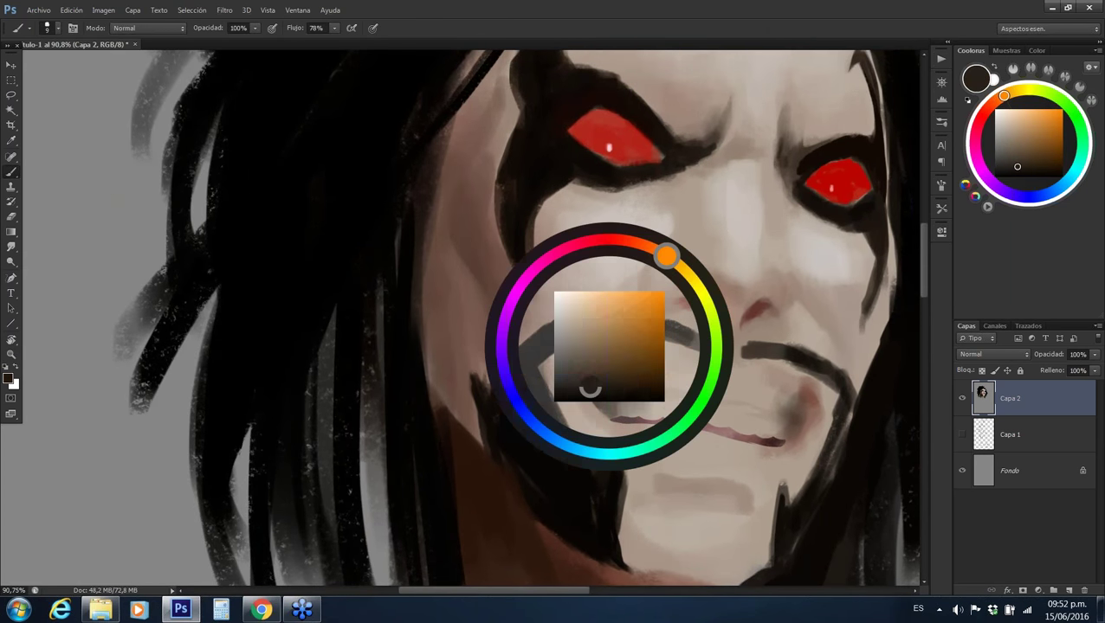
pyautogui.keyDown('alt'); pyautogui.keyDown('shift'); pyautogui.rightClick(598, 384); pyautogui.keyUp('shift'); pyautogui.keyUp('alt')
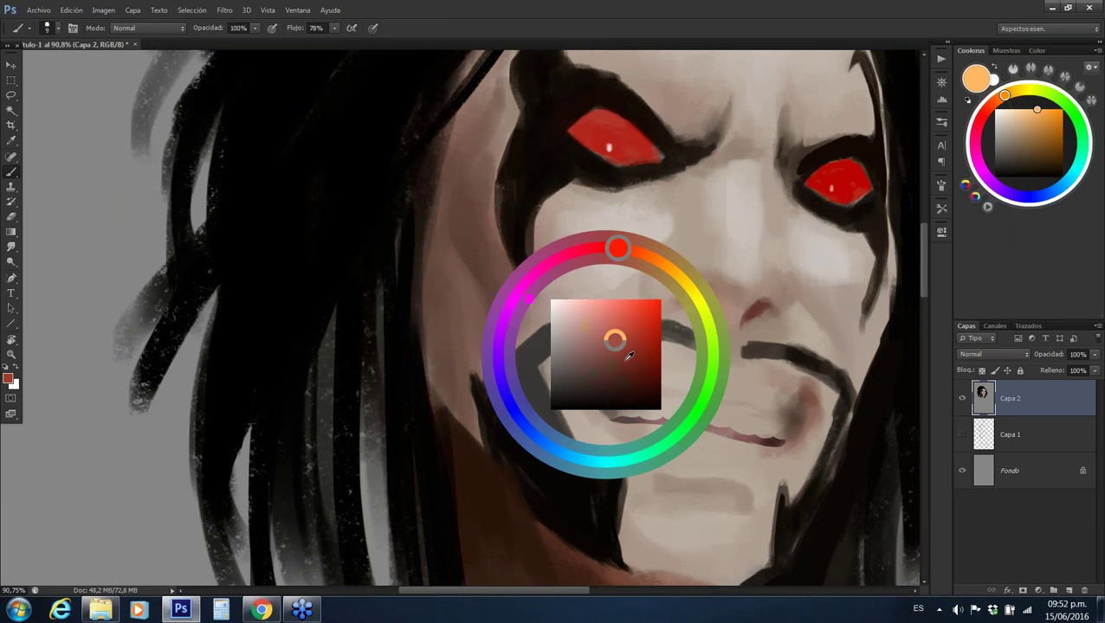
pyautogui.moveTo(619, 298); pyautogui.dragTo(590, 395)
pyautogui.keyDown('alt'); pyautogui.keyDown('shift'); pyautogui.rightClick(595, 394); pyautogui.keyUp('shift'); pyautogui.keyUp('alt')
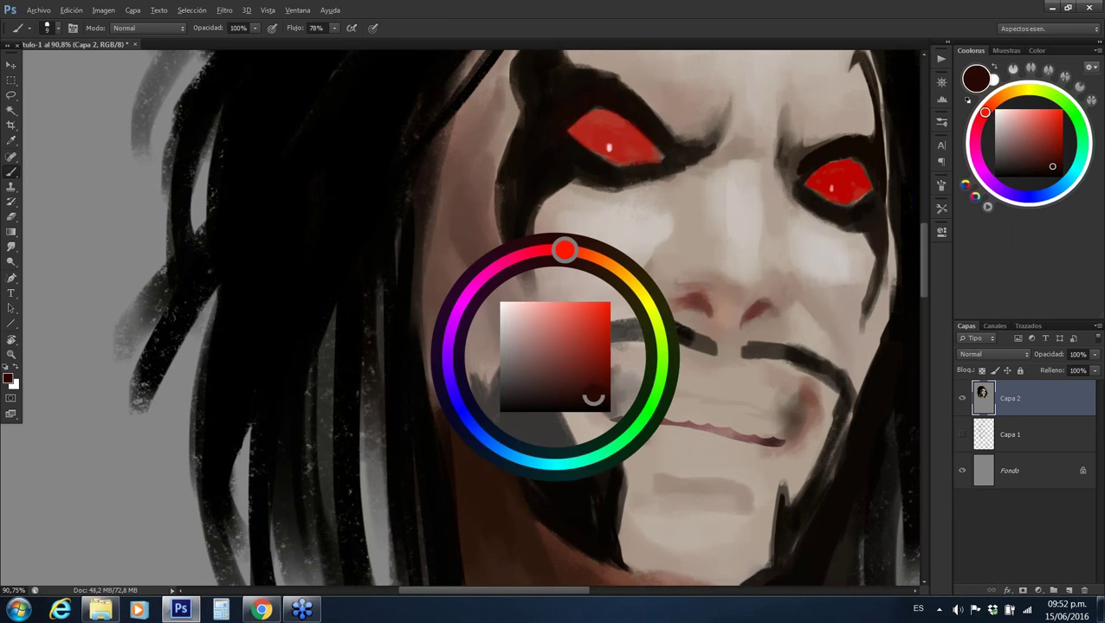
pyautogui.moveTo(596, 387)
pyautogui.mouseDown()
pyautogui.moveTo(588, 375)
pyautogui.moveTo(591, 385)
pyautogui.mouseUp()
# Paint dark red shadow into the right mouth corner, darkening it further
pyautogui.keyDown('alt'); pyautogui.click(573, 359); pyautogui.keyUp('alt')
pyautogui.keyDown('alt'); pyautogui.keyDown('shift'); pyautogui.rightClick(587, 393); pyautogui.keyUp('shift'); pyautogui.keyUp('alt')
pyautogui.moveTo(788, 433)
pyautogui.mouseDown()
pyautogui.moveTo(801, 402)
pyautogui.moveTo(805, 417)
pyautogui.moveTo(786, 435)
pyautogui.moveTo(797, 407)
pyautogui.moveTo(801, 426)
pyautogui.mouseUp()
pyautogui.keyDown('alt'); pyautogui.rightClick(810, 431); pyautogui.keyUp('alt')
pyautogui.keyDown('alt'); pyautogui.click(809, 437); pyautogui.keyUp('alt')
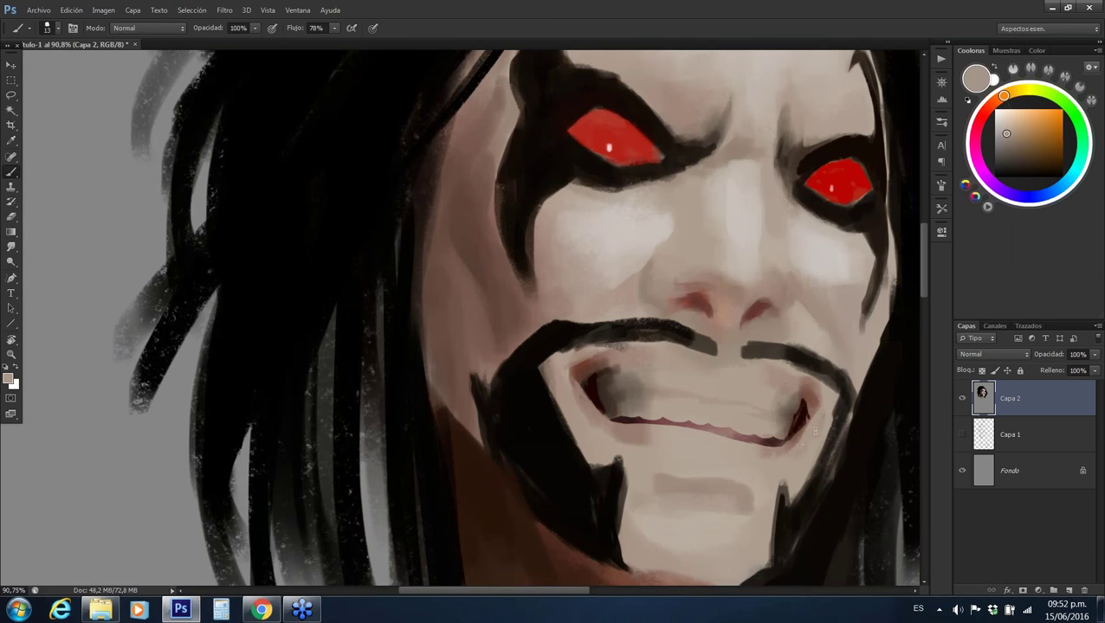
pyautogui.keyDown('alt'); pyautogui.click(805, 413); pyautogui.keyUp('alt')
pyautogui.moveTo(812, 400)
pyautogui.mouseDown()
pyautogui.moveTo(801, 429)
pyautogui.moveTo(801, 419)
pyautogui.mouseUp()
pyautogui.keyDown('alt'); pyautogui.click(805, 412); pyautogui.keyUp('alt')
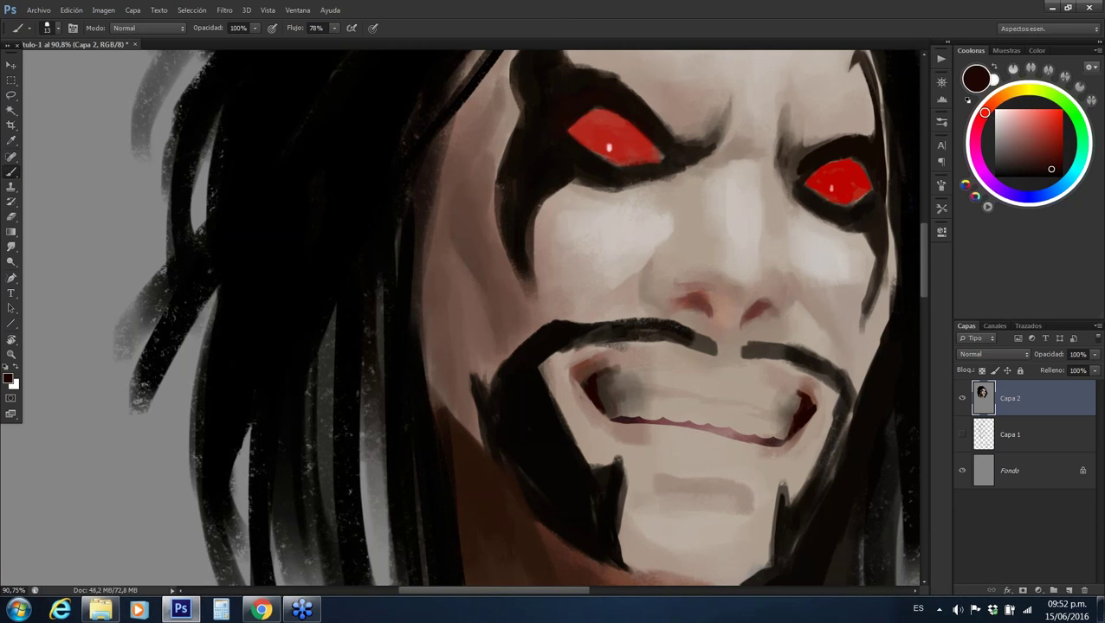
# Tilt the canvas view and lasso-select the upper teeth area along the moustache
pyautogui.press('r')
pyautogui.click(839, 387)
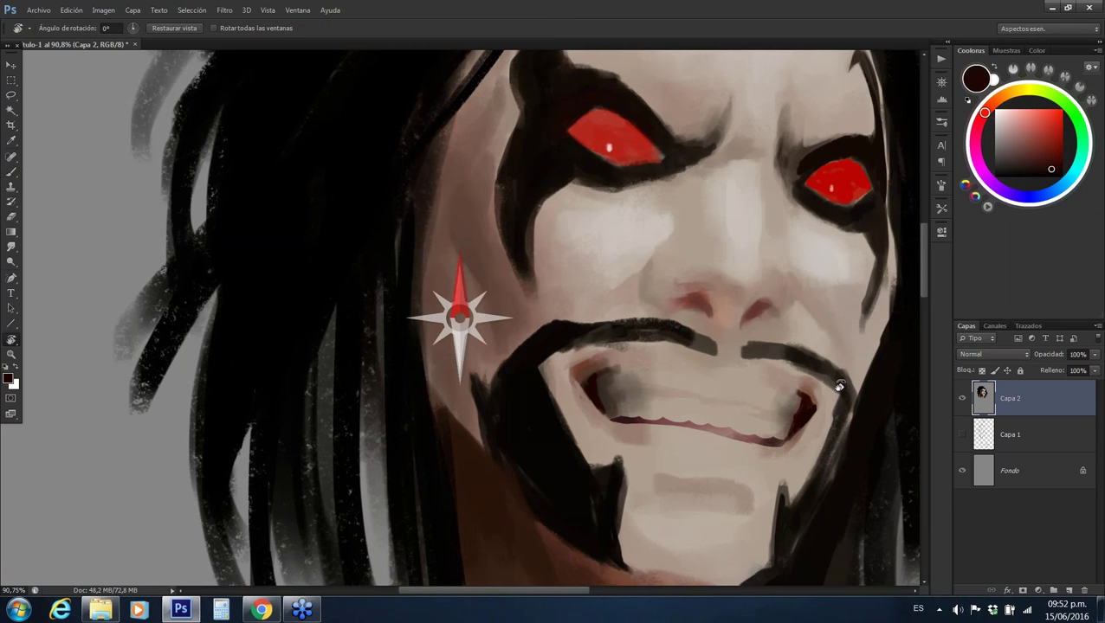
pyautogui.moveTo(838, 387); pyautogui.dragTo(826, 204)
pyautogui.press('l')
pyautogui.moveTo(703, 252)
pyautogui.mouseDown()
pyautogui.moveTo(654, 279)
pyautogui.moveTo(690, 244)
pyautogui.mouseUp()
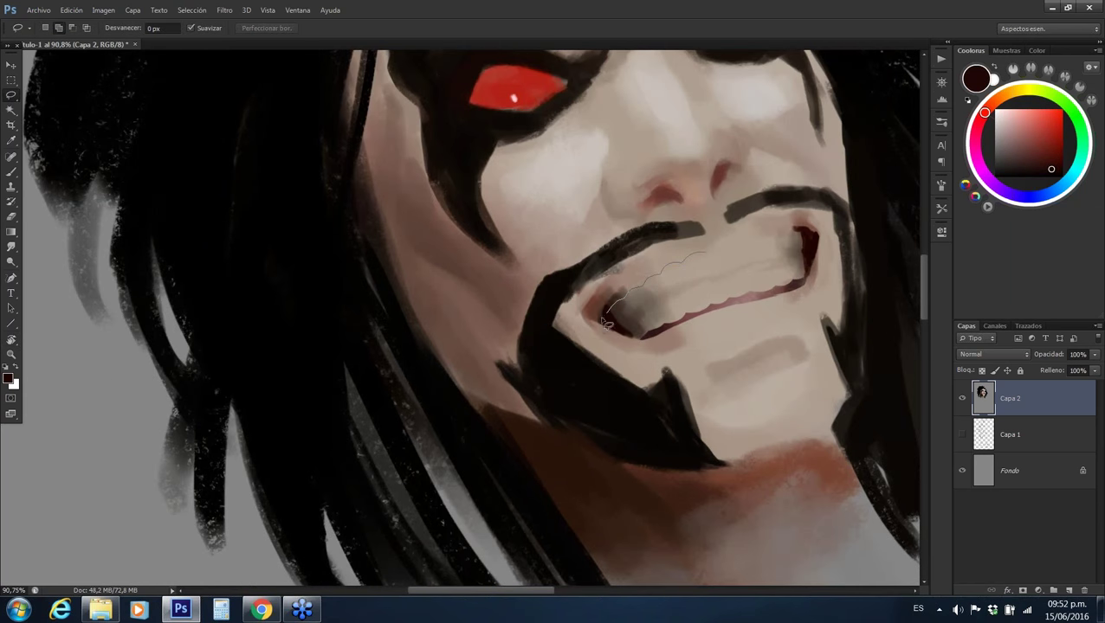
pyautogui.moveTo(690, 244); pyautogui.dragTo(797, 242)
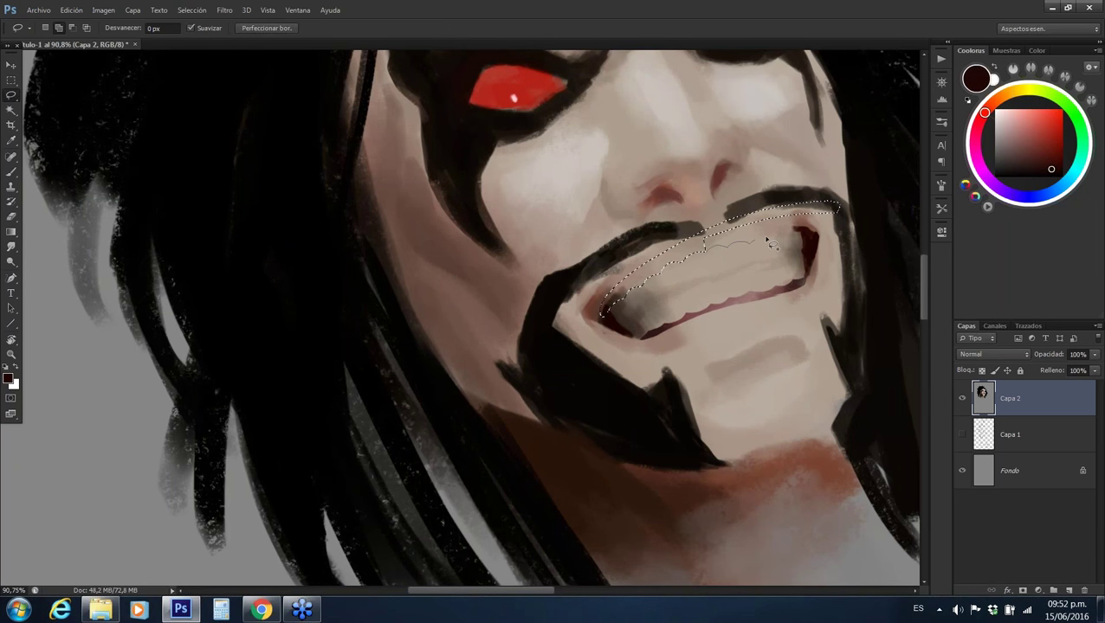
pyautogui.moveTo(798, 241); pyautogui.dragTo(708, 262)
# Brighten the upper teeth and their scalloped edges with a pinkish colour
pyautogui.press('b')
pyautogui.hotkey('ctrl', 'h')
pyautogui.keyDown('alt'); pyautogui.click(733, 299); pyautogui.keyUp('alt')
pyautogui.moveTo(723, 245); pyautogui.dragTo(805, 233)
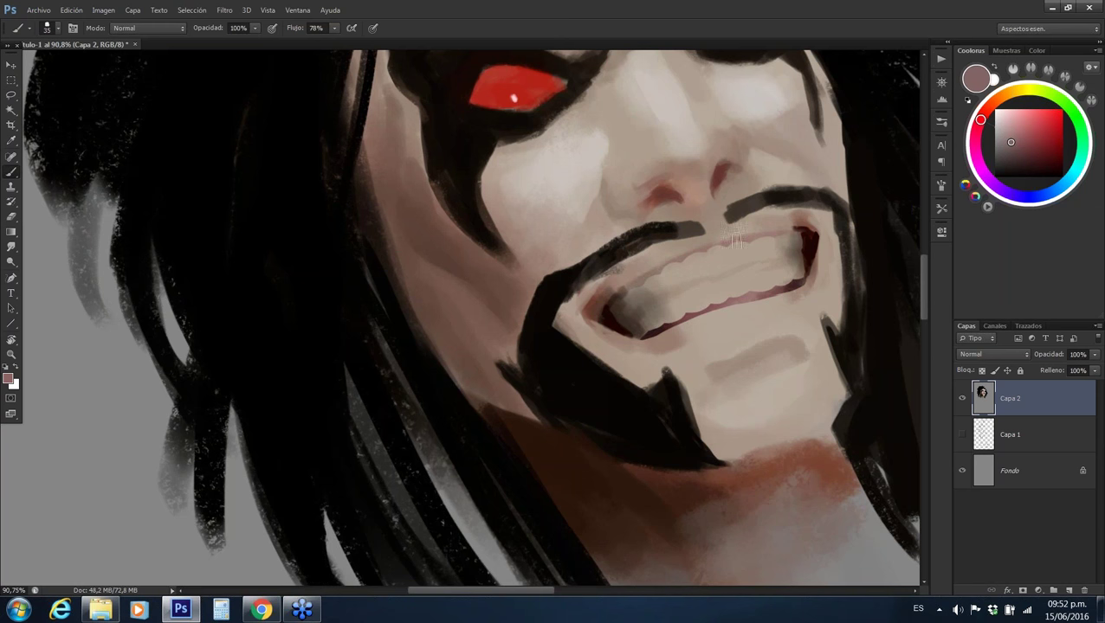
# Paint a dark reddish-brown line along the upper lip with a smaller brush
pyautogui.press('z')
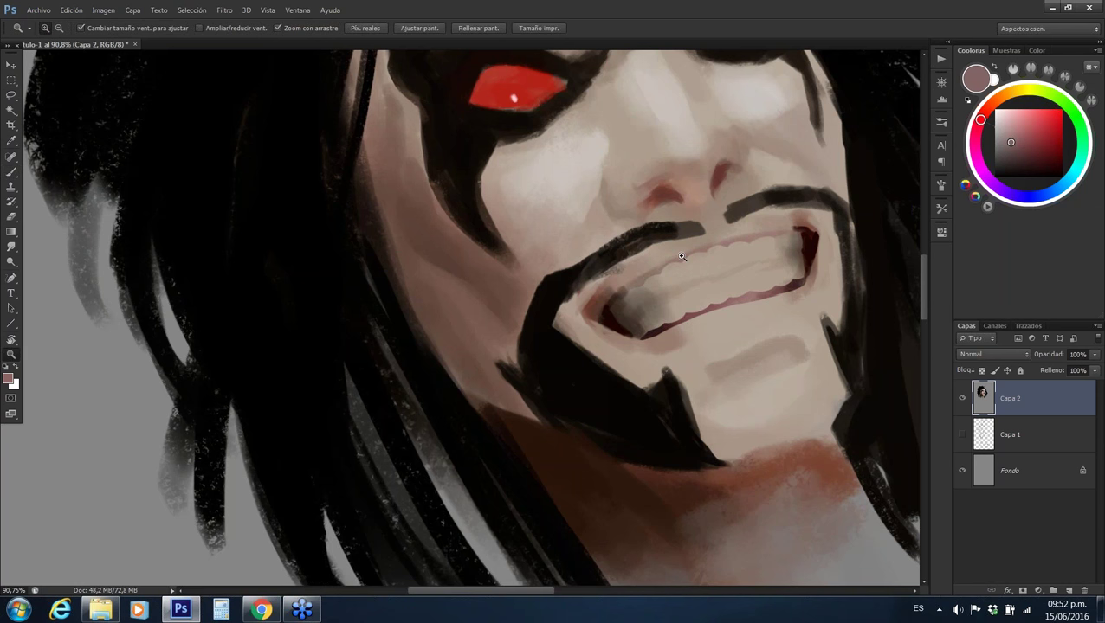
pyautogui.moveTo(681, 257); pyautogui.dragTo(681, 256)
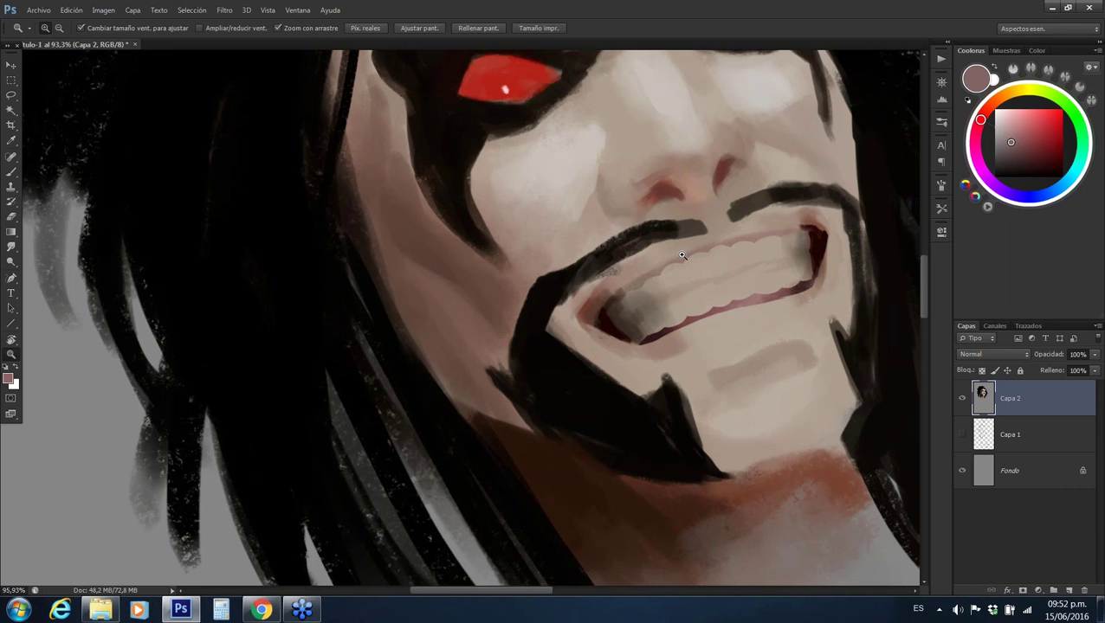
pyautogui.keyDown('alt'); pyautogui.keyDown('shift'); pyautogui.rightClick(632, 279); pyautogui.keyUp('shift'); pyautogui.keyUp('alt')
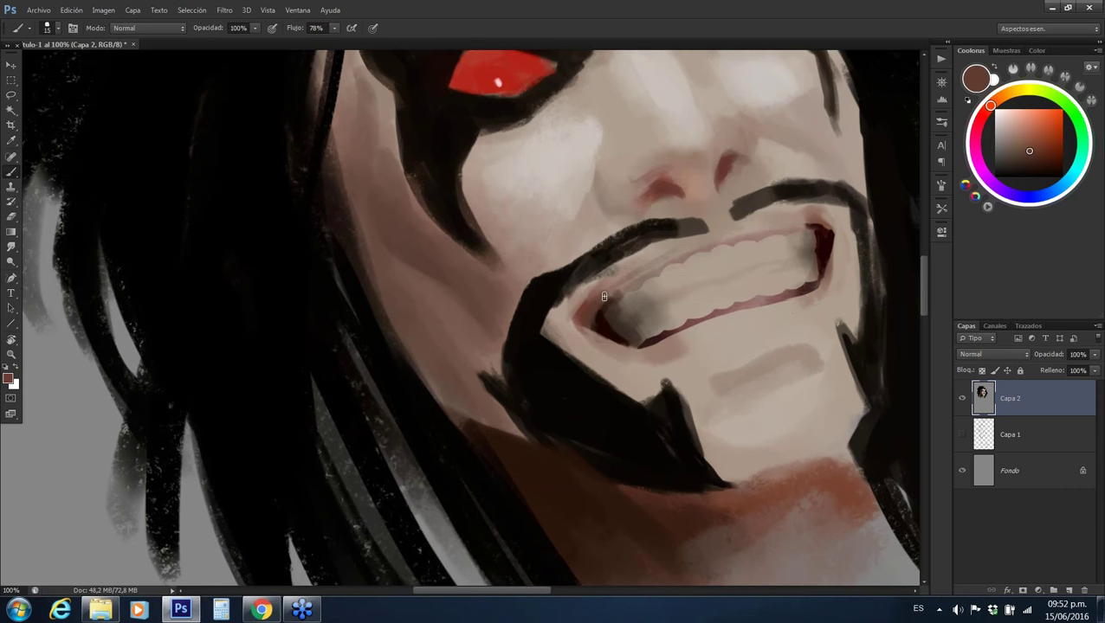
pyautogui.keyDown('alt'); pyautogui.rightClick(569, 303); pyautogui.keyUp('alt')
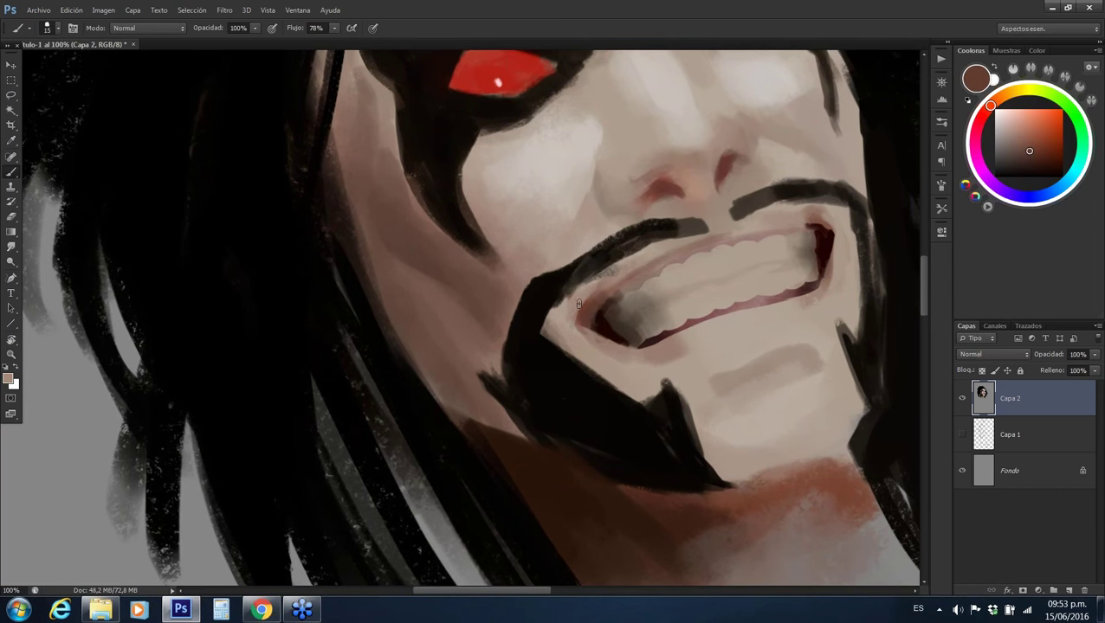
pyautogui.keyDown('alt'); pyautogui.click(726, 234); pyautogui.keyUp('alt')
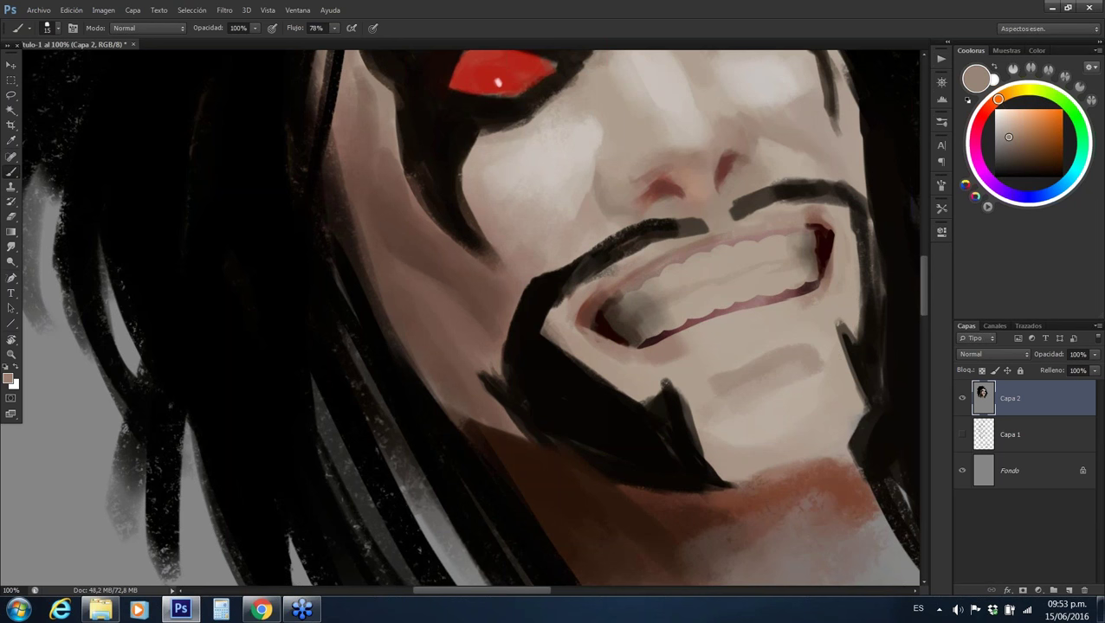
pyautogui.keyDown('alt'); pyautogui.click(827, 222); pyautogui.keyUp('alt')
pyautogui.moveTo(723, 227); pyautogui.dragTo(814, 228)
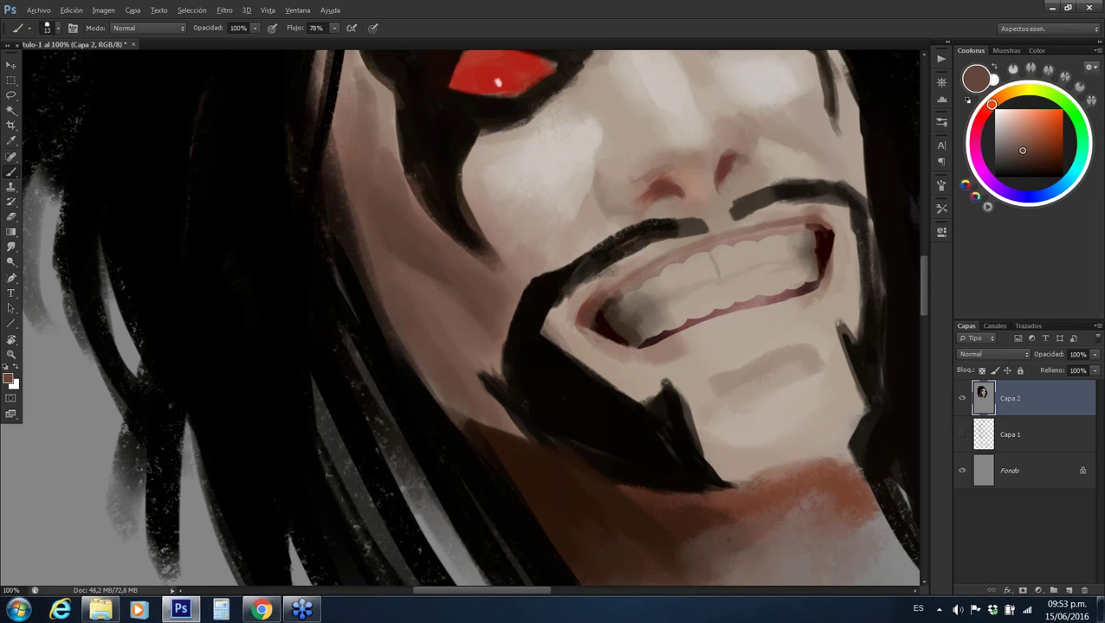
# Deepen the dark red shadow in the left mouth corner, then level and zoom out
pyautogui.keyDown('alt'); pyautogui.click(716, 265); pyautogui.keyUp('alt')
pyautogui.keyDown('alt'); pyautogui.click(613, 325); pyautogui.keyUp('alt')
pyautogui.click(613, 323)
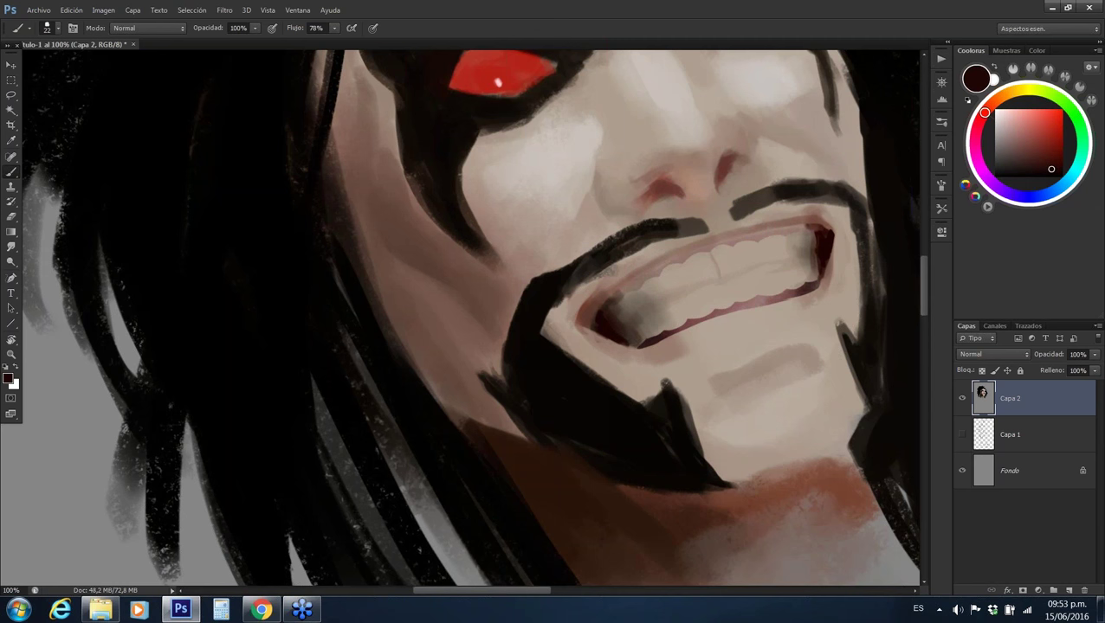
pyautogui.press('Escape')
pyautogui.press('z')
pyautogui.scroll(-5, 753, 293)
# Sample black from the hair and paint three thin strands curving down left of the face
pyautogui.moveTo(782, 285); pyautogui.dragTo(814, 286)
pyautogui.press('b')
pyautogui.keyDown('alt'); pyautogui.click(788, 269); pyautogui.keyUp('alt')
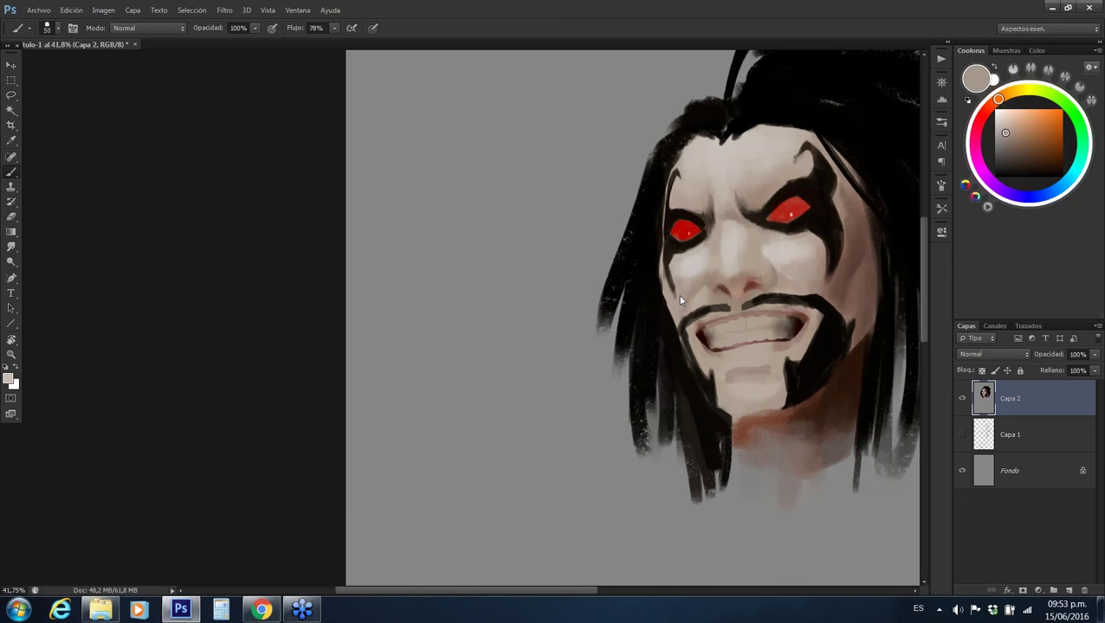
pyautogui.keyDown('alt'); pyautogui.click(658, 308); pyautogui.keyUp('alt')
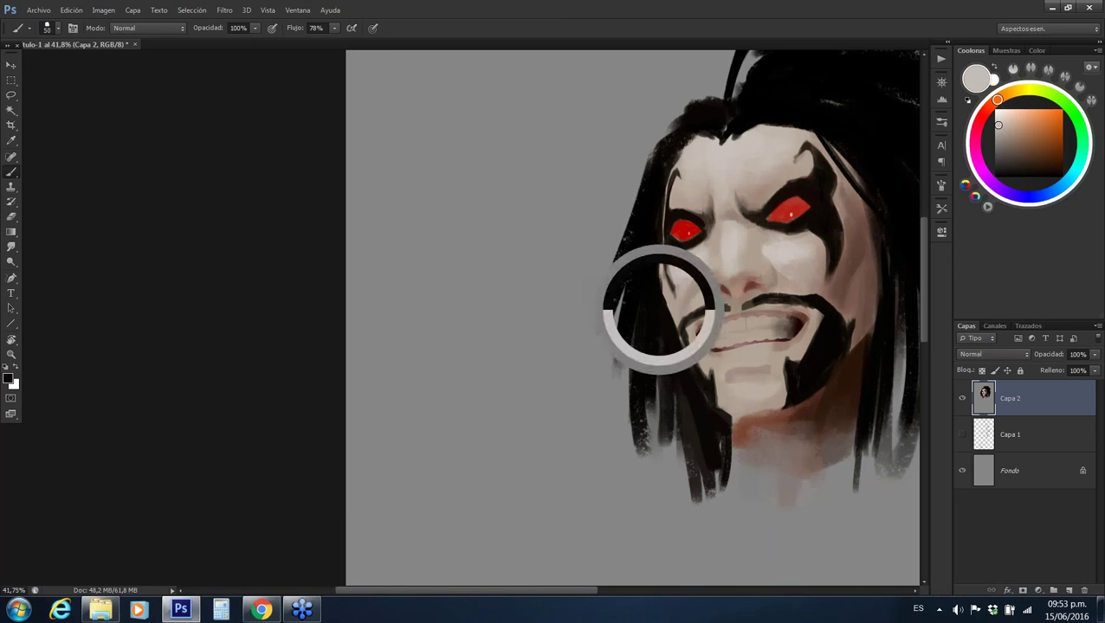
pyautogui.moveTo(638, 193)
pyautogui.mouseDown()
pyautogui.moveTo(590, 288)
pyautogui.moveTo(596, 323)
pyautogui.mouseUp()
pyautogui.moveTo(632, 201); pyautogui.dragTo(599, 325)
pyautogui.moveTo(620, 227); pyautogui.dragTo(606, 279)
pyautogui.keyDown('alt'); pyautogui.click(641, 213); pyautogui.keyUp('alt')
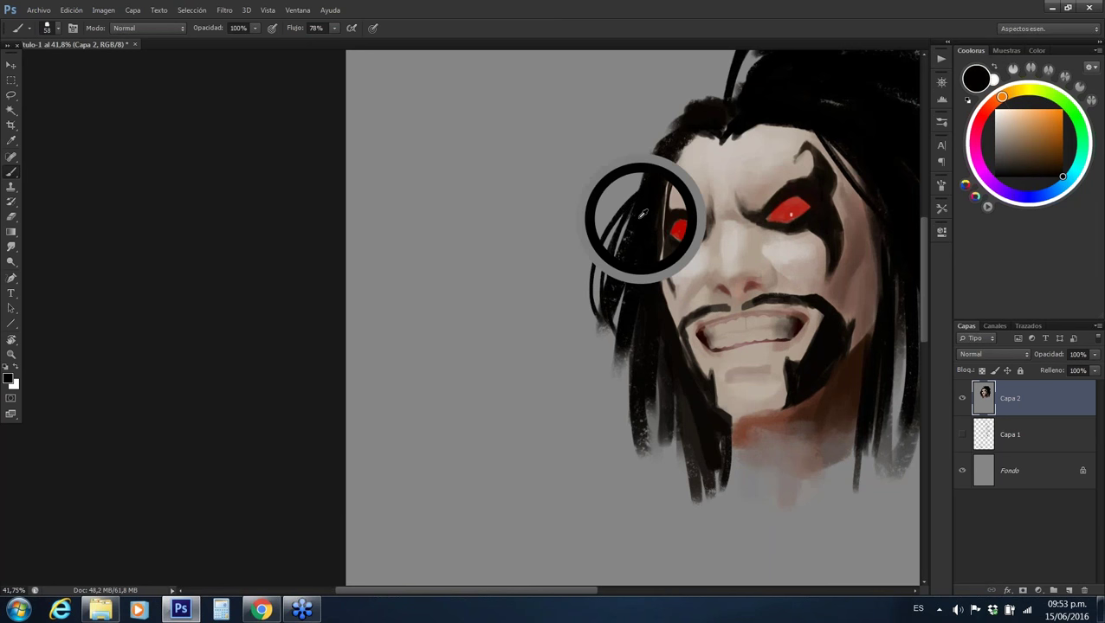
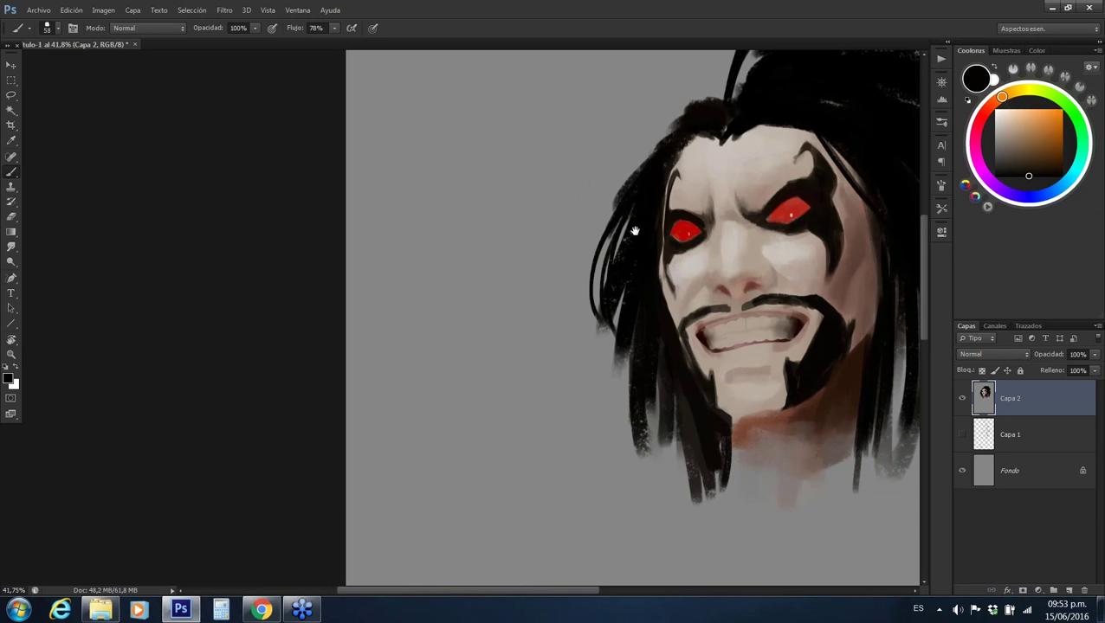
# Sample colours from the face and moustache, then paint black over the left beard and chin
pyautogui.moveTo(634, 231); pyautogui.dragTo(581, 322)
pyautogui.keyDown('alt'); pyautogui.click(594, 320); pyautogui.keyUp('alt')
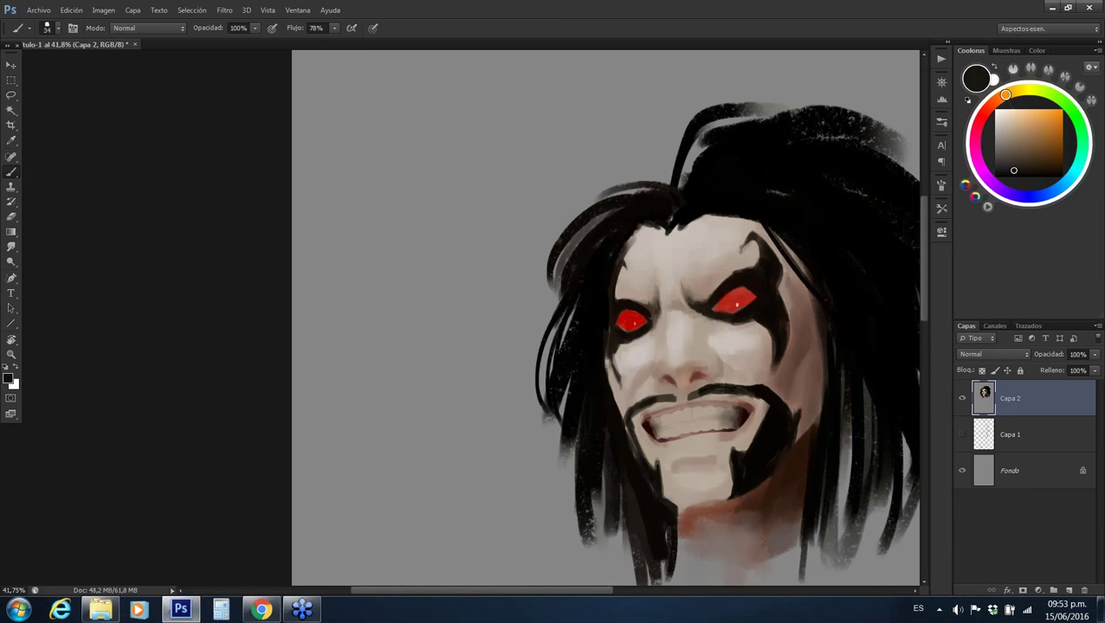
pyautogui.keyDown('alt'); pyautogui.click(642, 435); pyautogui.keyUp('alt')
pyautogui.keyDown('alt'); pyautogui.click(643, 428); pyautogui.keyUp('alt')
pyautogui.keyDown('alt'); pyautogui.click(640, 406); pyautogui.keyUp('alt')
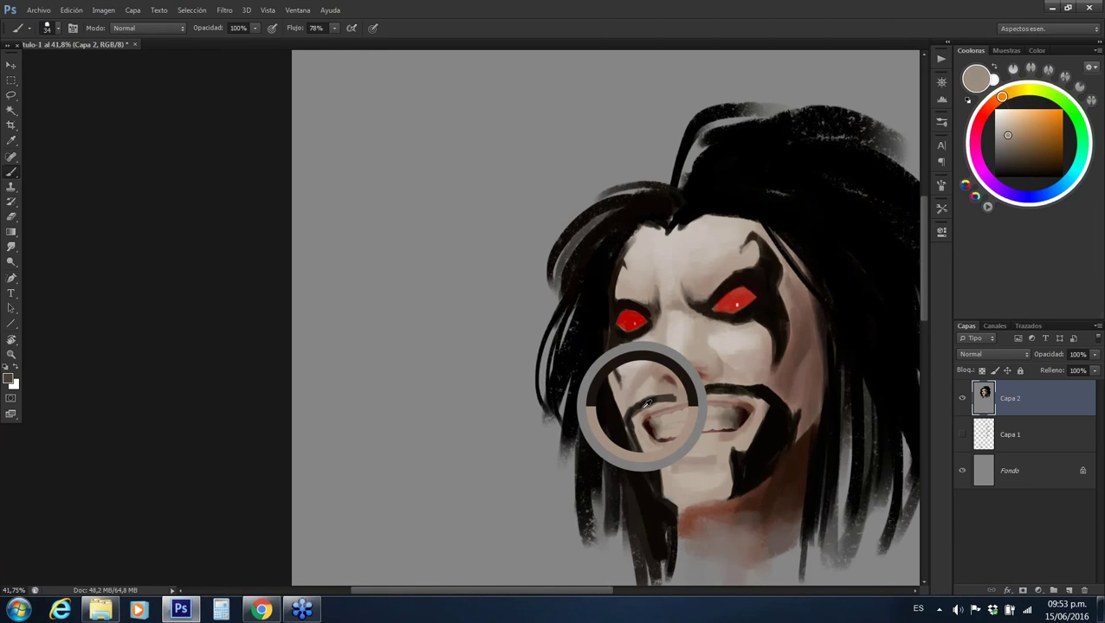
pyautogui.keyDown('alt'); pyautogui.click(600, 419); pyautogui.keyUp('alt')
pyautogui.moveTo(625, 402); pyautogui.dragTo(658, 476)
pyautogui.keyDown('alt'); pyautogui.click(629, 437); pyautogui.keyUp('alt')
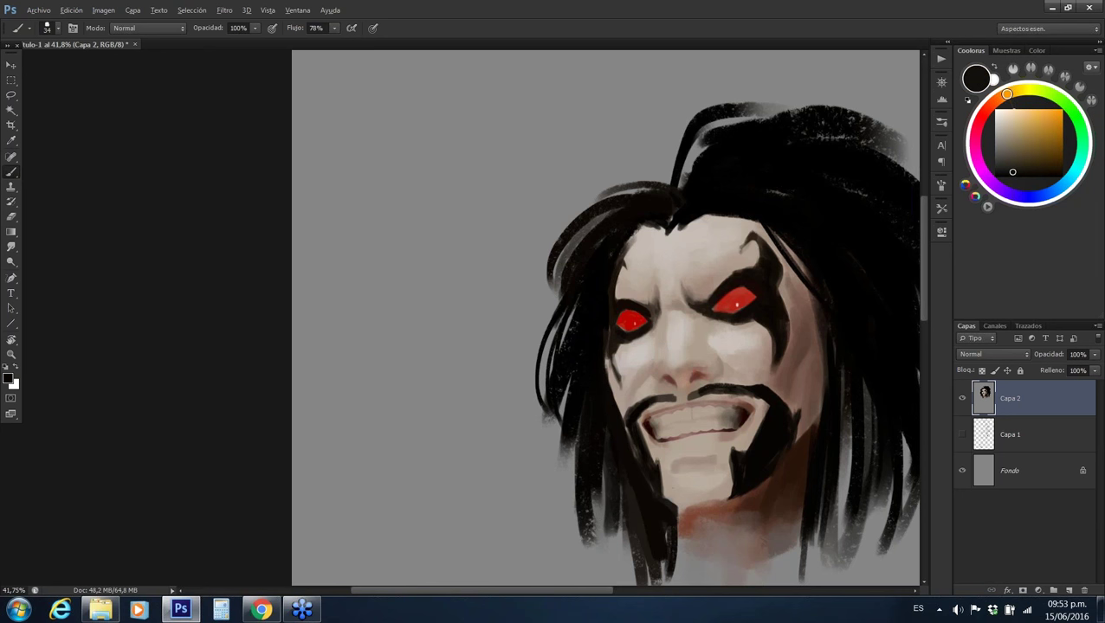
# Paint dark strands across the top of the hair and down its left side
pyautogui.moveTo(703, 171); pyautogui.dragTo(602, 145)
pyautogui.moveTo(625, 159); pyautogui.dragTo(564, 222)
pyautogui.keyDown('alt'); pyautogui.click(705, 183); pyautogui.keyUp('alt')
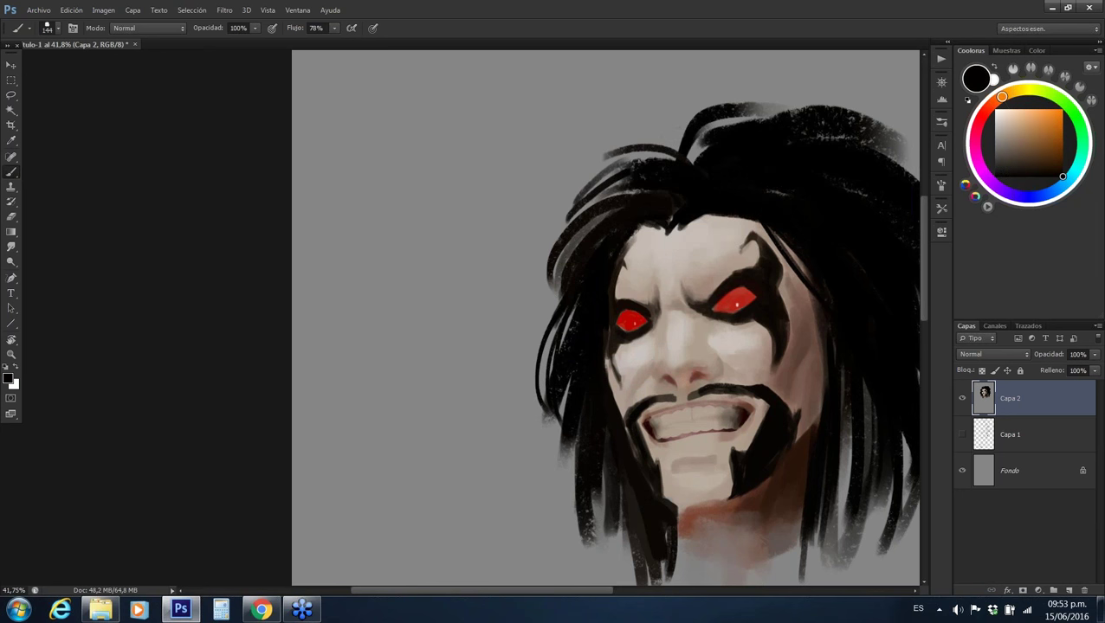
pyautogui.moveTo(701, 143); pyautogui.dragTo(585, 207)
pyautogui.moveTo(563, 247); pyautogui.dragTo(553, 283)
pyautogui.moveTo(589, 221); pyautogui.dragTo(555, 309)
pyautogui.moveTo(602, 192); pyautogui.dragTo(556, 269)
pyautogui.moveTo(620, 156)
pyautogui.mouseDown()
pyautogui.moveTo(563, 232)
pyautogui.moveTo(608, 164)
pyautogui.mouseUp()
pyautogui.moveTo(686, 127); pyautogui.dragTo(651, 144)
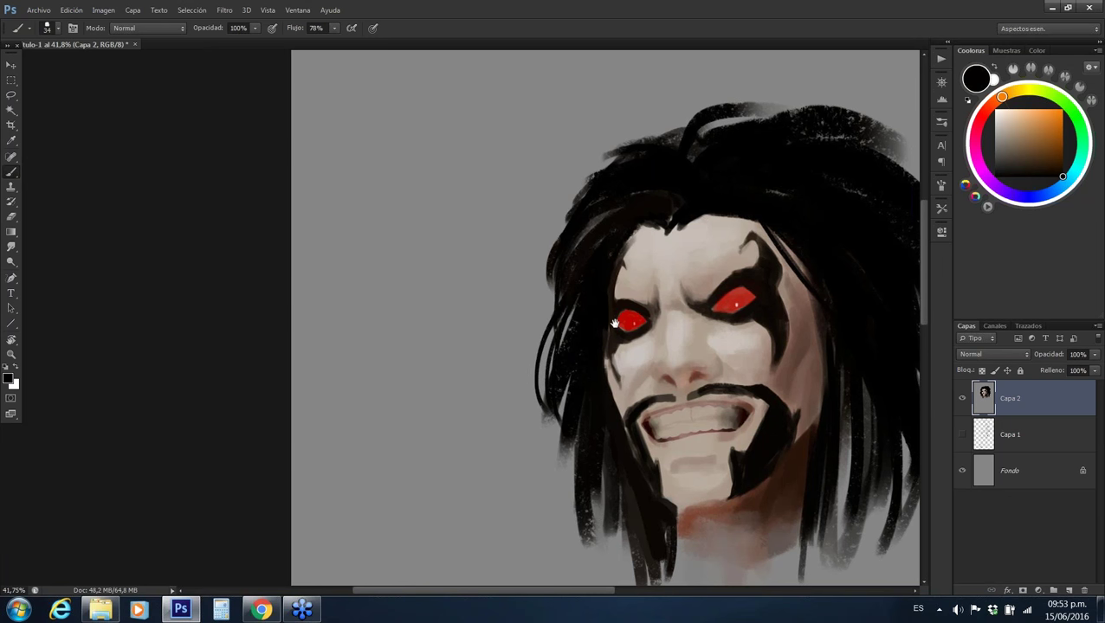
# Add dark strokes to the left hair and long strands down the right hair edge
pyautogui.moveTo(615, 324); pyautogui.dragTo(560, 200)
pyautogui.moveTo(498, 260)
pyautogui.mouseDown()
pyautogui.moveTo(544, 473)
pyautogui.moveTo(498, 294)
pyautogui.moveTo(480, 347)
pyautogui.mouseUp()
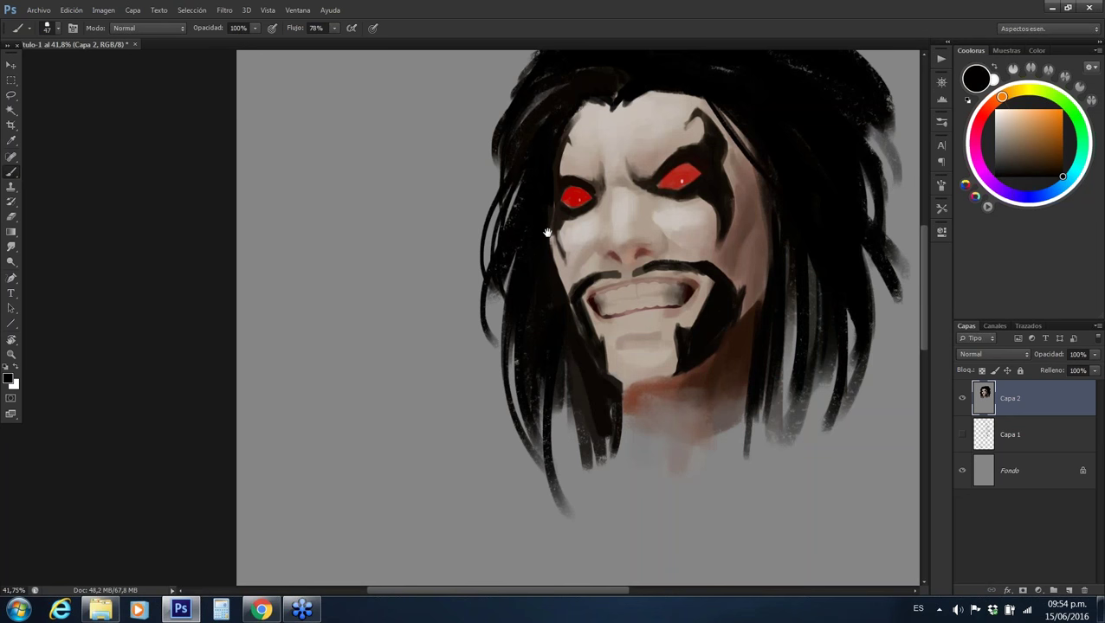
pyautogui.moveTo(547, 233); pyautogui.dragTo(511, 308)
pyautogui.moveTo(485, 260); pyautogui.dragTo(440, 374)
pyautogui.moveTo(873, 211); pyautogui.dragTo(839, 346)
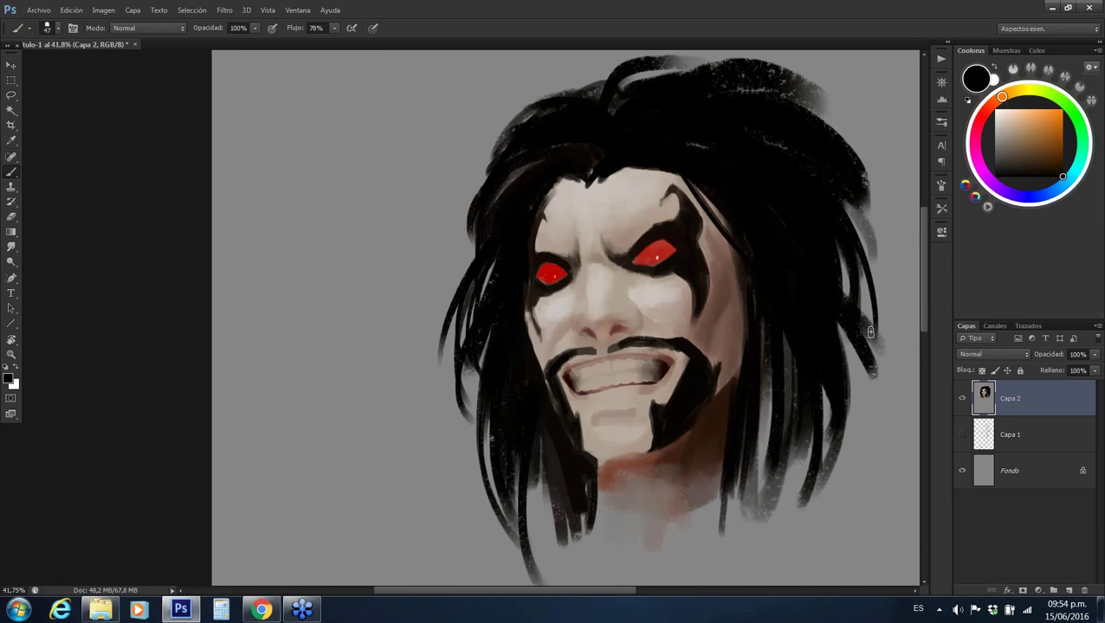
pyautogui.moveTo(857, 310); pyautogui.dragTo(889, 459)
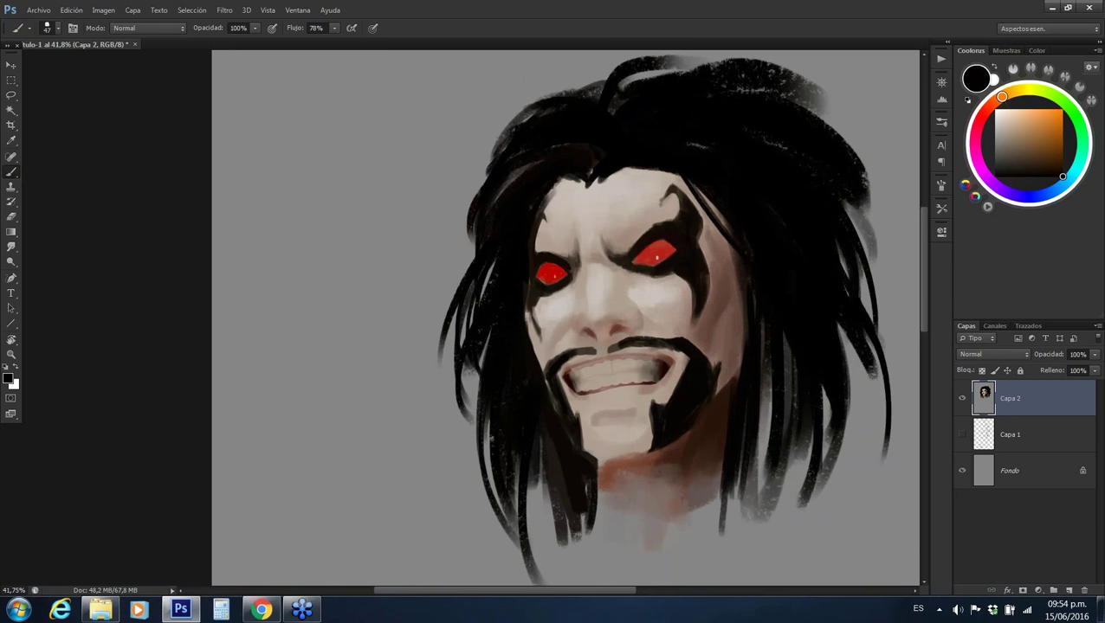
# Zoom out to the whole head and flip the canvas horizontally
pyautogui.press('z')
pyautogui.keyDown('alt'); pyautogui.click(740, 300); pyautogui.keyUp('alt')
pyautogui.keyDown('alt'); pyautogui.click(738, 298); pyautogui.keyUp('alt')
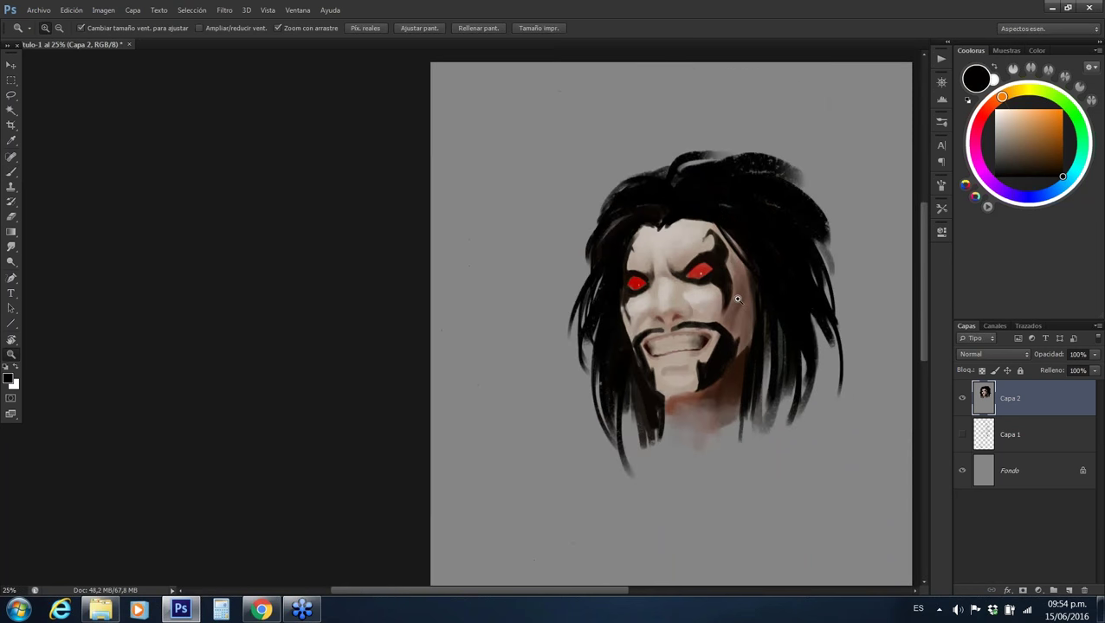
pyautogui.hotkey('ctrl', 'shift', 'h')
# Extend the lower-left hair with dark strands, resizing the brush to about 95 px
pyautogui.press('b')
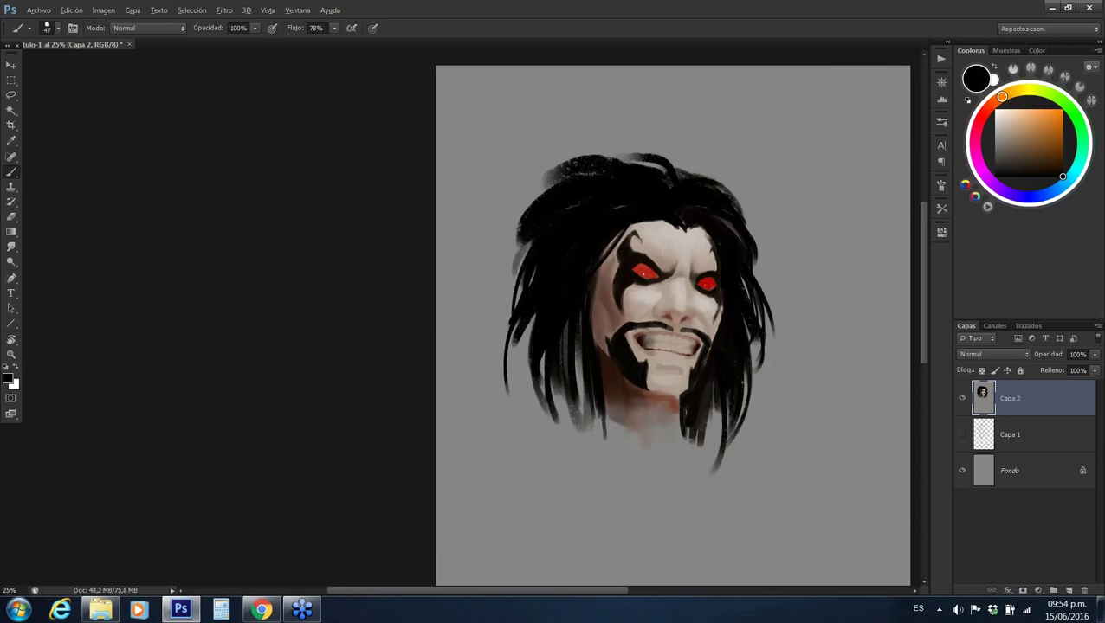
pyautogui.keyDown('alt'); pyautogui.click(546, 307); pyautogui.keyUp('alt')
pyautogui.moveTo(519, 316)
pyautogui.mouseDown()
pyautogui.moveTo(512, 377)
pyautogui.moveTo(540, 437)
pyautogui.mouseUp()
pyautogui.moveTo(578, 371); pyautogui.dragTo(587, 418)
pyautogui.moveTo(561, 320); pyautogui.dragTo(593, 433)
pyautogui.keyDown('alt'); pyautogui.rightClick(588, 372); pyautogui.keyUp('alt')
pyautogui.keyDown('alt'); pyautogui.rightClick(592, 311); pyautogui.keyUp('alt')
pyautogui.keyDown('alt'); pyautogui.rightClick(591, 312); pyautogui.keyUp('alt')
pyautogui.moveTo(523, 242); pyautogui.dragTo(512, 279)
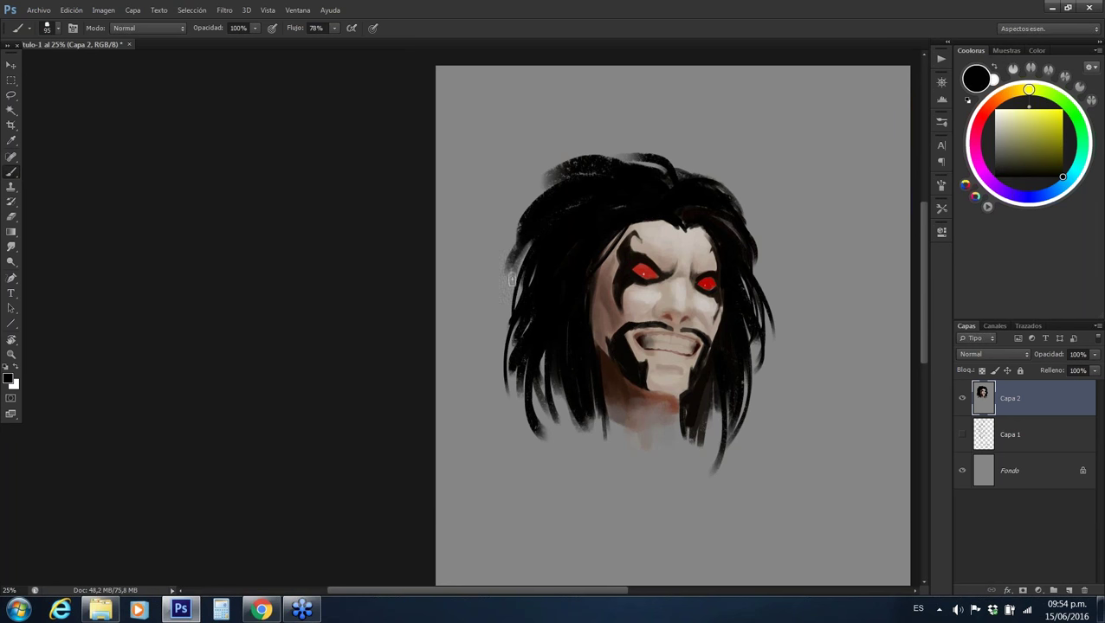
pyautogui.moveTo(512, 340); pyautogui.dragTo(493, 429)
# With a 35 px brush, add strands atop the hair, on the left, and hanging below the beard
pyautogui.keyDown('alt'); pyautogui.rightClick(642, 181); pyautogui.keyUp('alt')
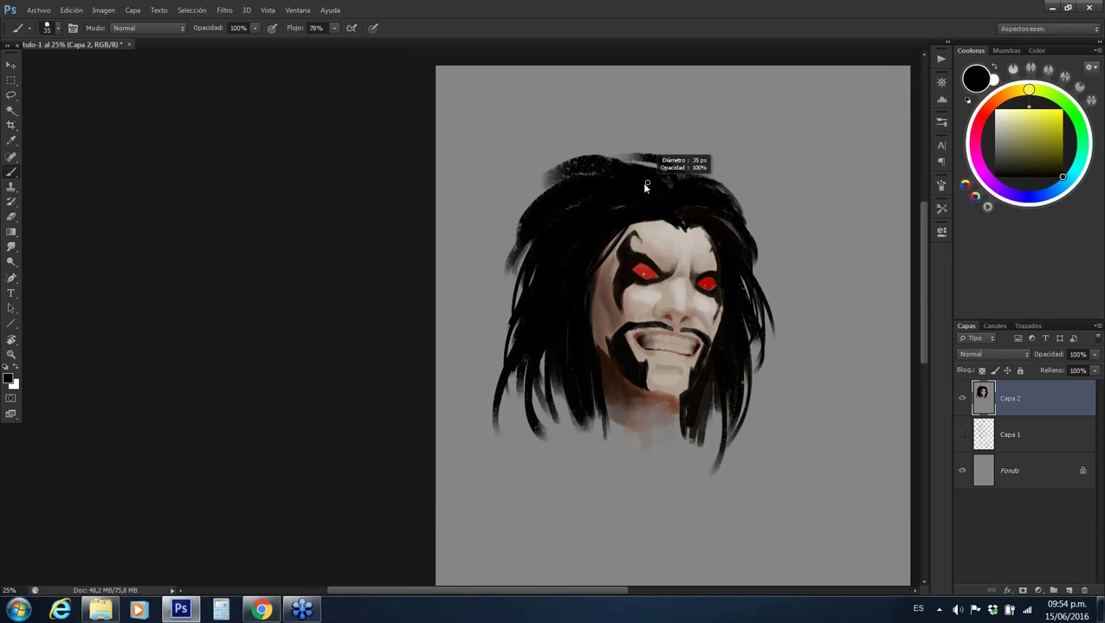
pyautogui.keyDown('alt'); pyautogui.click(641, 173); pyautogui.keyUp('alt')
pyautogui.moveTo(650, 161)
pyautogui.mouseDown()
pyautogui.moveTo(597, 160)
pyautogui.moveTo(656, 167)
pyautogui.mouseUp()
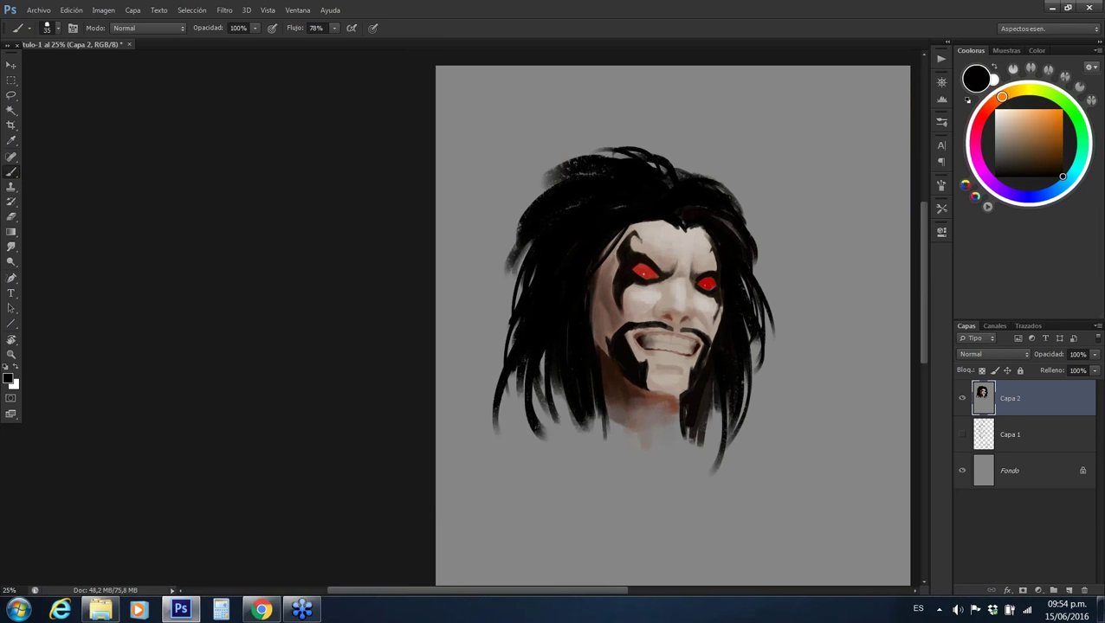
pyautogui.moveTo(520, 246); pyautogui.dragTo(482, 318)
pyautogui.moveTo(521, 222); pyautogui.dragTo(496, 259)
pyautogui.moveTo(556, 376); pyautogui.dragTo(574, 478)
pyautogui.moveTo(585, 412); pyautogui.dragTo(598, 519)
pyautogui.moveTo(554, 350); pyautogui.dragTo(538, 415)
# Enlarge the brush to 220 px and set its blend mode to Multiplicar
pyautogui.press('z')
pyautogui.moveTo(618, 306)
pyautogui.mouseDown()
pyautogui.moveTo(628, 309)
pyautogui.moveTo(562, 308)
pyautogui.mouseUp()
pyautogui.press('b')
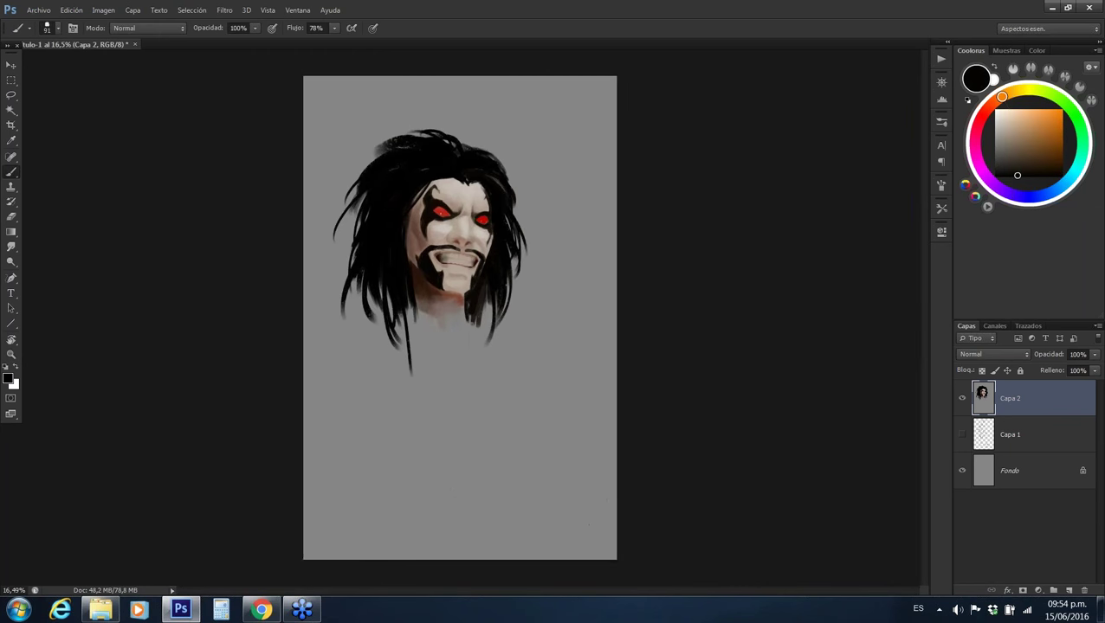
pyautogui.press(']')
pyautogui.press(']')
pyautogui.press(']')
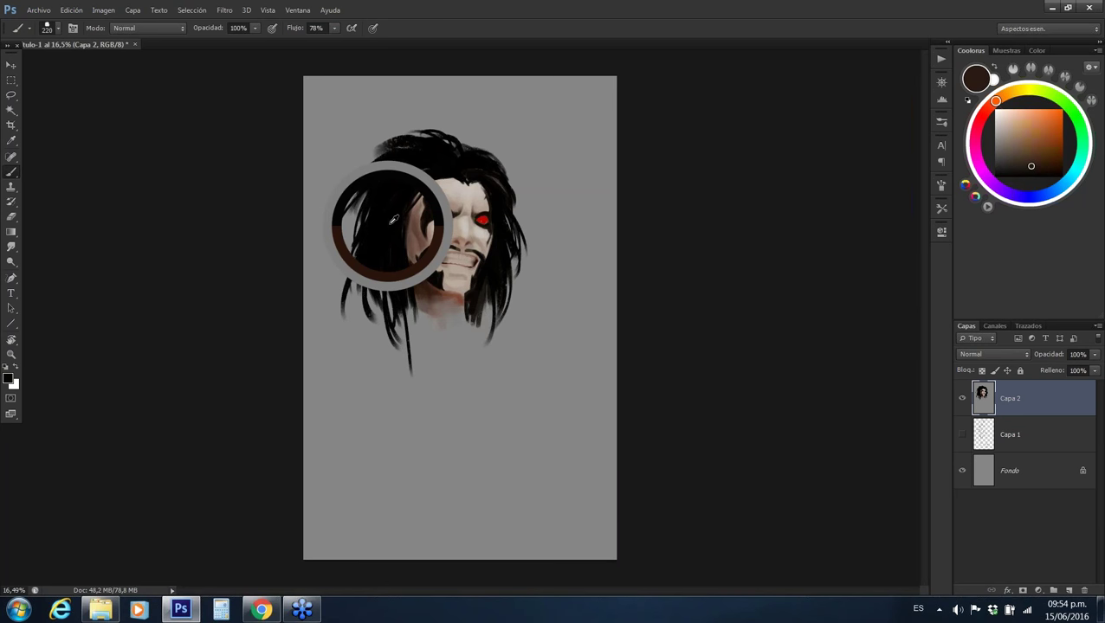
pyautogui.keyDown('shift'); pyautogui.rightClick(401, 150); pyautogui.keyUp('shift')
pyautogui.press('Escape')
pyautogui.keyDown('alt'); pyautogui.keyDown('shift'); pyautogui.rightClick(432, 222); pyautogui.keyUp('shift'); pyautogui.keyUp('alt')
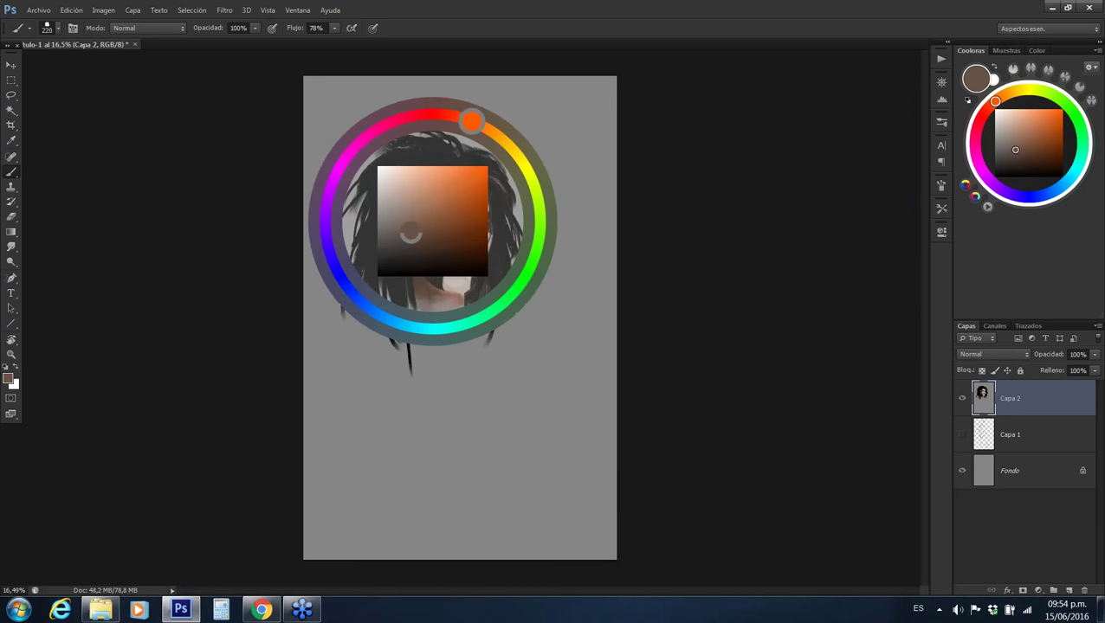
pyautogui.keyDown('shift'); pyautogui.rightClick(413, 151); pyautogui.keyUp('shift')
pyautogui.click(459, 251)
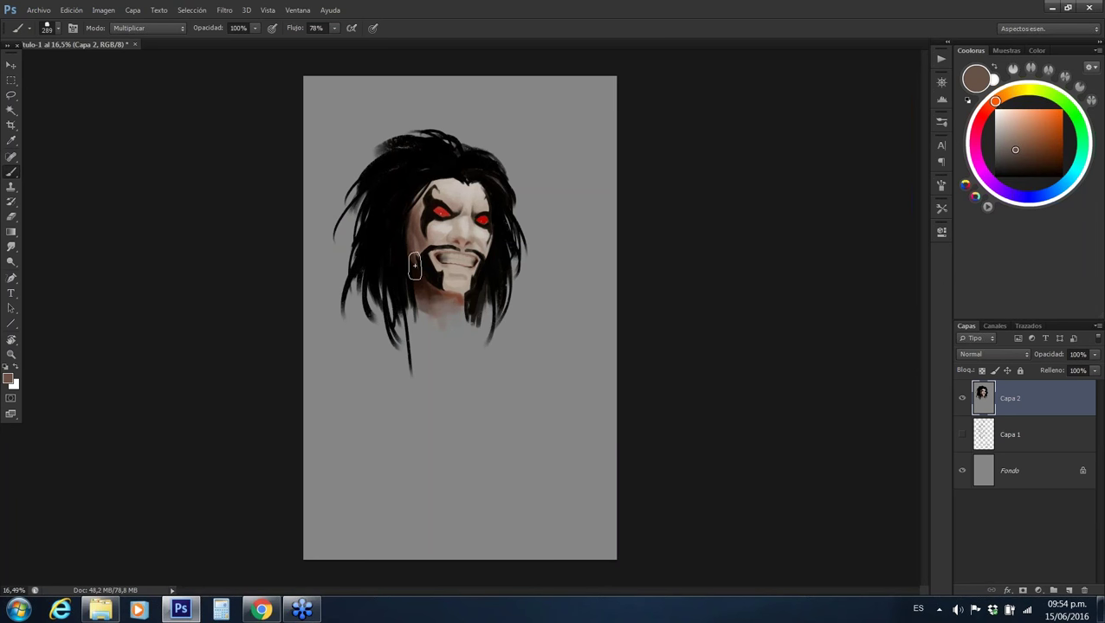
# Pick a near-black brown colour and zoom in on the painting
pyautogui.keyDown('alt'); pyautogui.keyDown('shift'); pyautogui.rightClick(412, 224); pyautogui.keyUp('shift'); pyautogui.keyUp('alt')
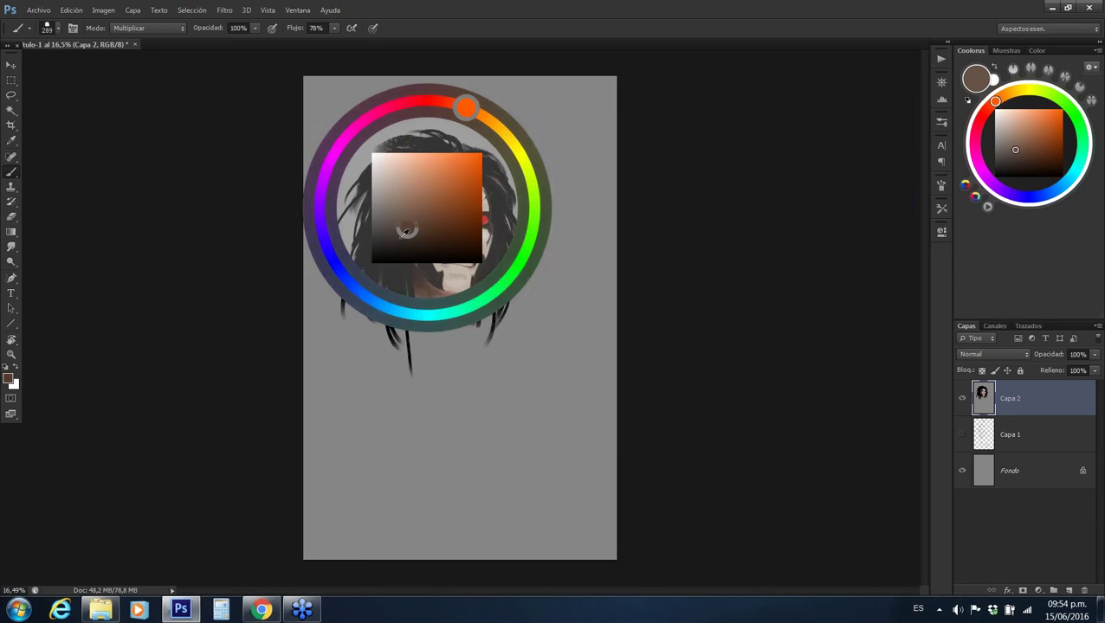
pyautogui.moveTo(413, 223); pyautogui.dragTo(403, 242)
pyautogui.press('z')
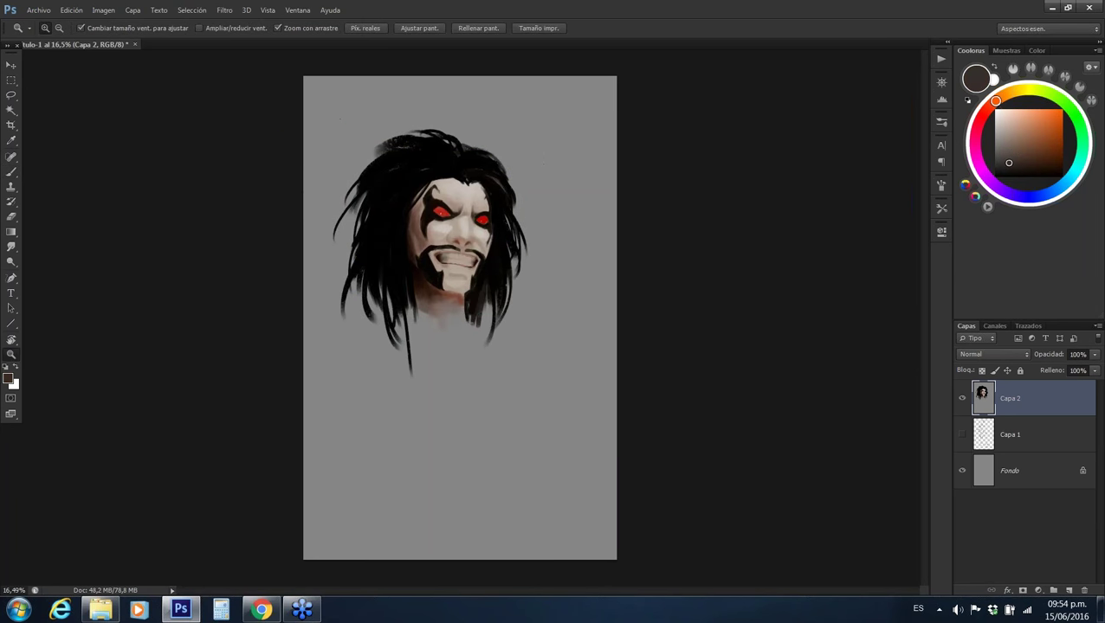
pyautogui.scroll(1, 460, 318)
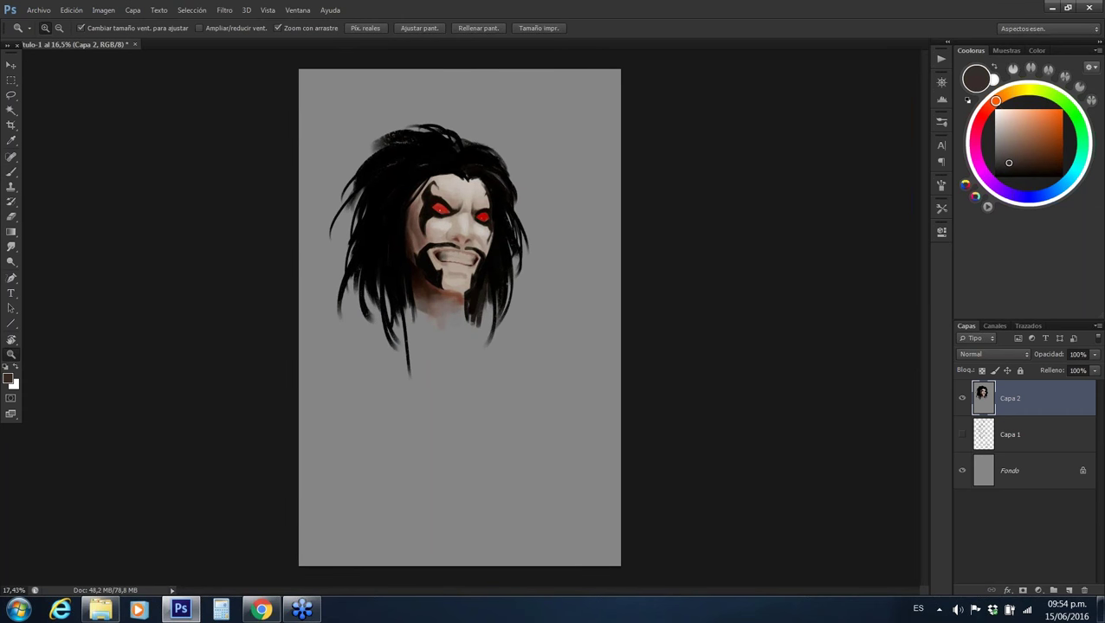
pyautogui.scroll(8, 399, 264)
# Paint black strands along the top and upper sides of the hair
pyautogui.press('b')
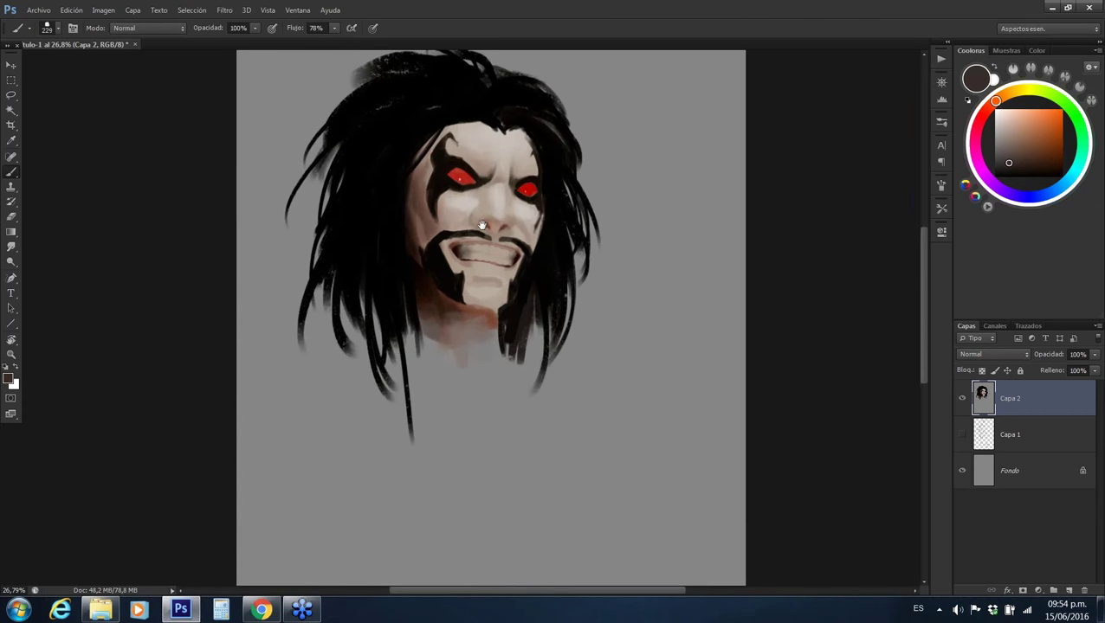
pyautogui.moveTo(482, 225); pyautogui.dragTo(471, 321)
pyautogui.keyDown('alt'); pyautogui.click(468, 154); pyautogui.keyUp('alt')
pyautogui.moveTo(387, 152); pyautogui.dragTo(449, 134)
pyautogui.moveTo(322, 212); pyautogui.dragTo(369, 164)
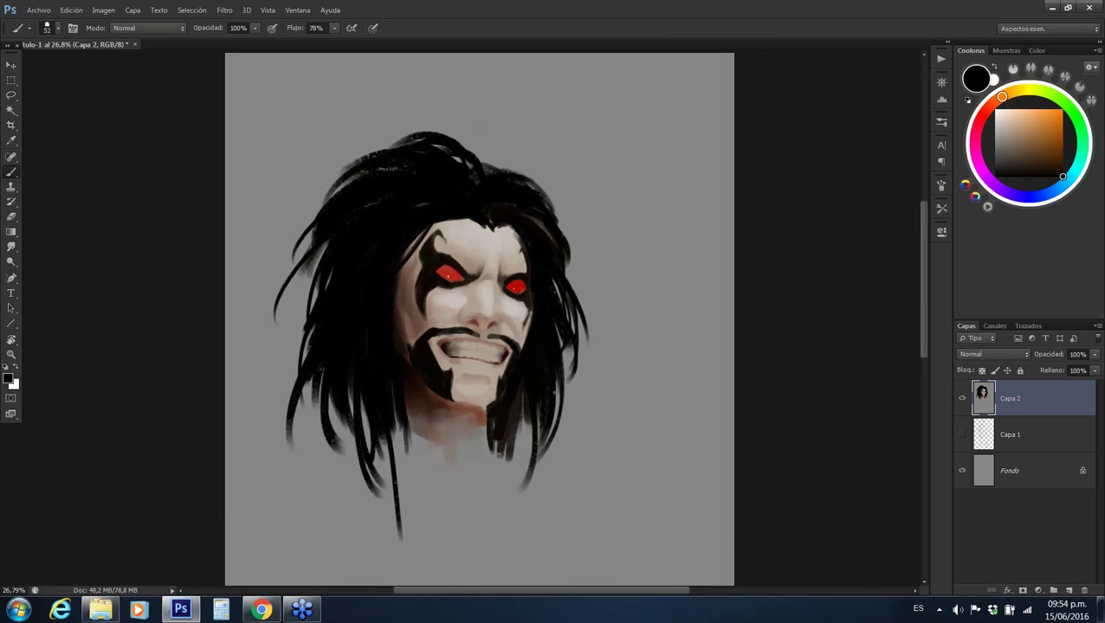
pyautogui.moveTo(487, 154)
pyautogui.mouseDown()
pyautogui.moveTo(533, 180)
pyautogui.moveTo(523, 178)
pyautogui.mouseUp()
pyautogui.moveTo(461, 142)
pyautogui.mouseDown()
pyautogui.moveTo(483, 160)
pyautogui.moveTo(504, 150)
pyautogui.mouseUp()
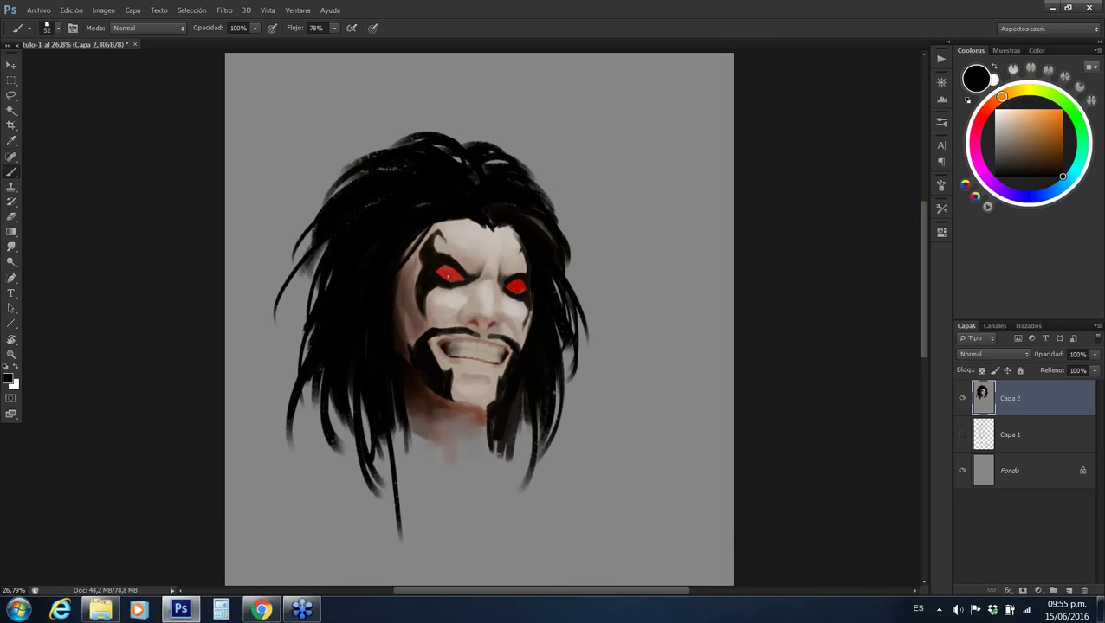
# Add a small dark mark at the right cheek edge and resize the brush to about 89 px
pyautogui.moveTo(529, 315); pyautogui.dragTo(525, 320)
pyautogui.moveTo(525, 321); pyautogui.dragTo(532, 308)
pyautogui.keyDown('alt'); pyautogui.click(538, 302); pyautogui.keyUp('alt')
pyautogui.keyDown('alt'); pyautogui.click(514, 368); pyautogui.keyUp('alt')
pyautogui.press(']')
pyautogui.press(']')
pyautogui.press(']')
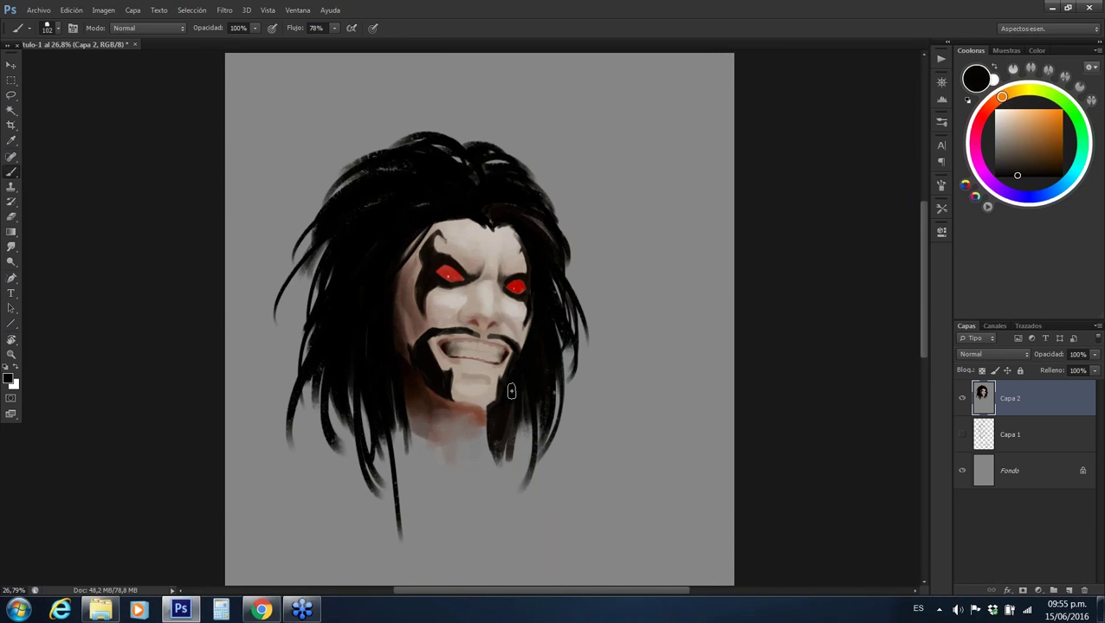
pyautogui.keyDown('alt'); pyautogui.click(529, 233); pyautogui.keyUp('alt')
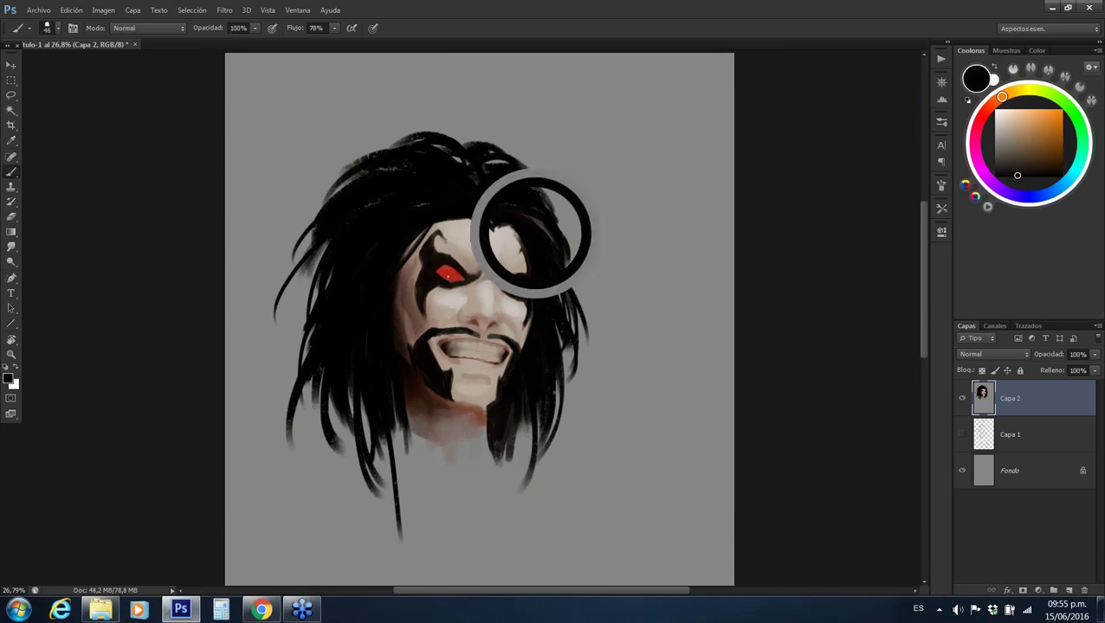
pyautogui.keyDown('alt'); pyautogui.click(549, 232); pyautogui.keyUp('alt')
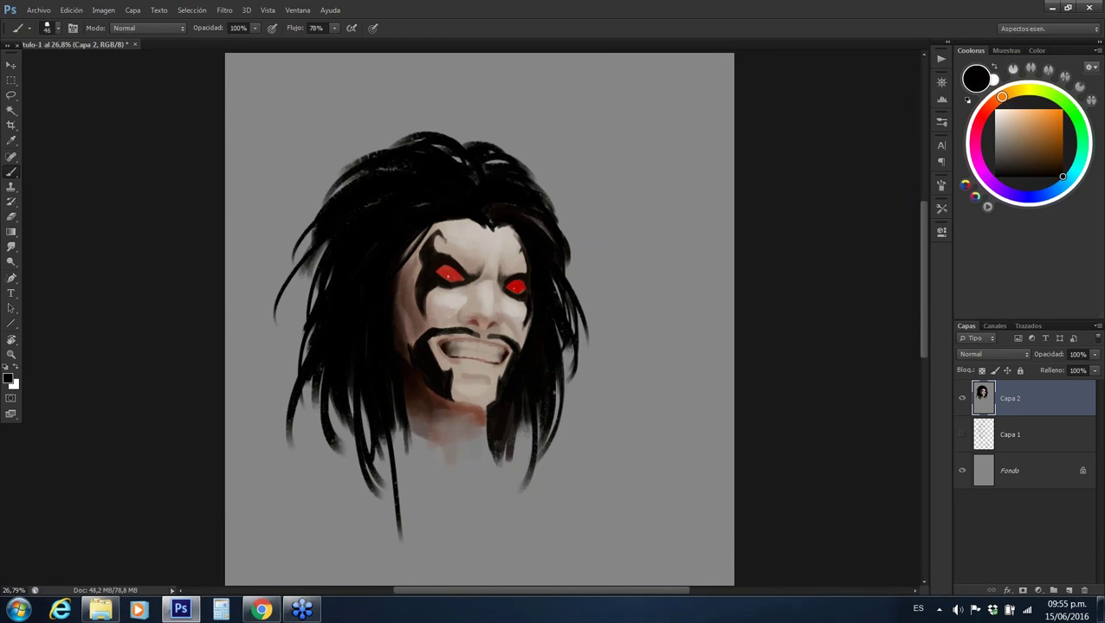
pyautogui.moveTo(414, 350); pyautogui.dragTo(433, 350)
# Sample dark red and brown tones from around the chin
pyautogui.keyDown('alt'); pyautogui.click(388, 343); pyautogui.keyUp('alt')
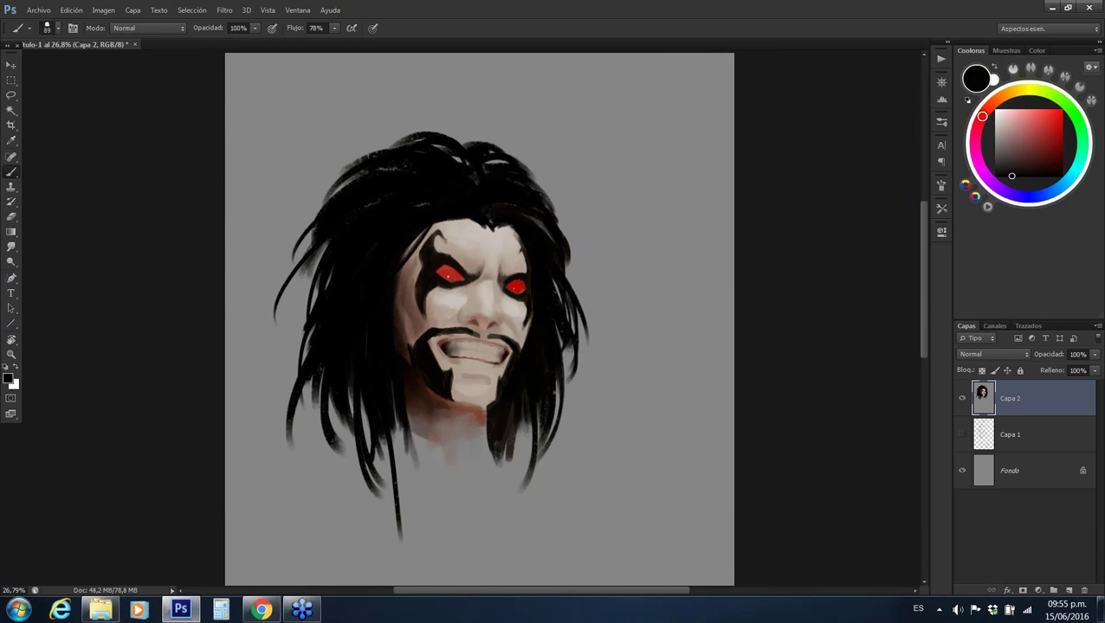
pyautogui.keyDown('alt'); pyautogui.click(494, 402); pyautogui.keyUp('alt')
pyautogui.keyDown('alt'); pyautogui.click(500, 401); pyautogui.keyUp('alt')
pyautogui.keyDown('alt'); pyautogui.click(474, 444); pyautogui.keyUp('alt')
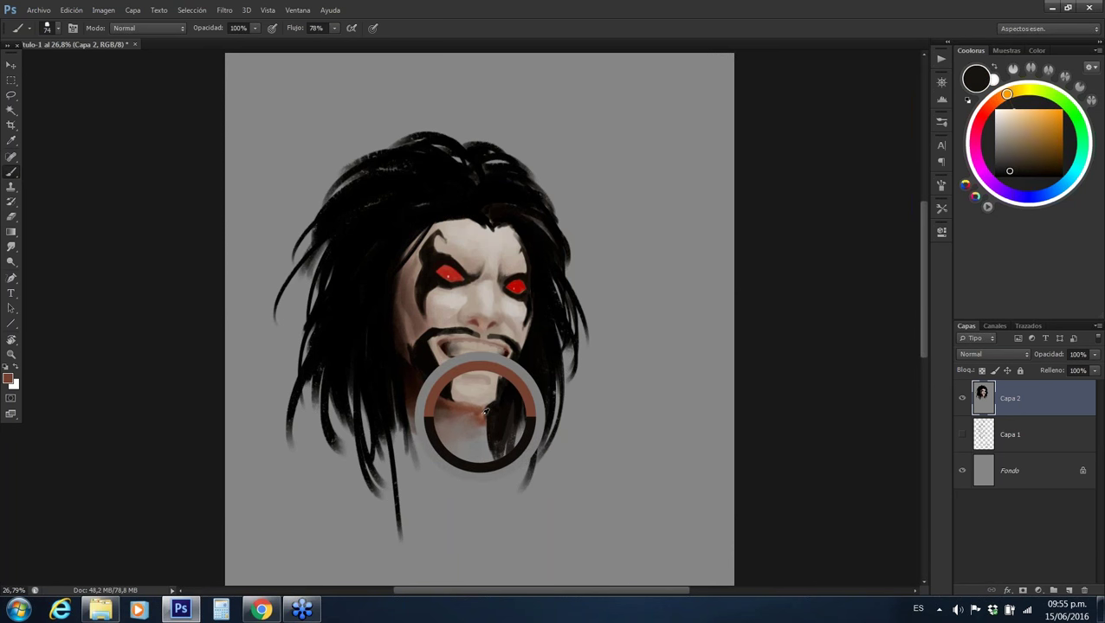
pyautogui.keyDown('alt'); pyautogui.click(414, 421); pyautogui.keyUp('alt')
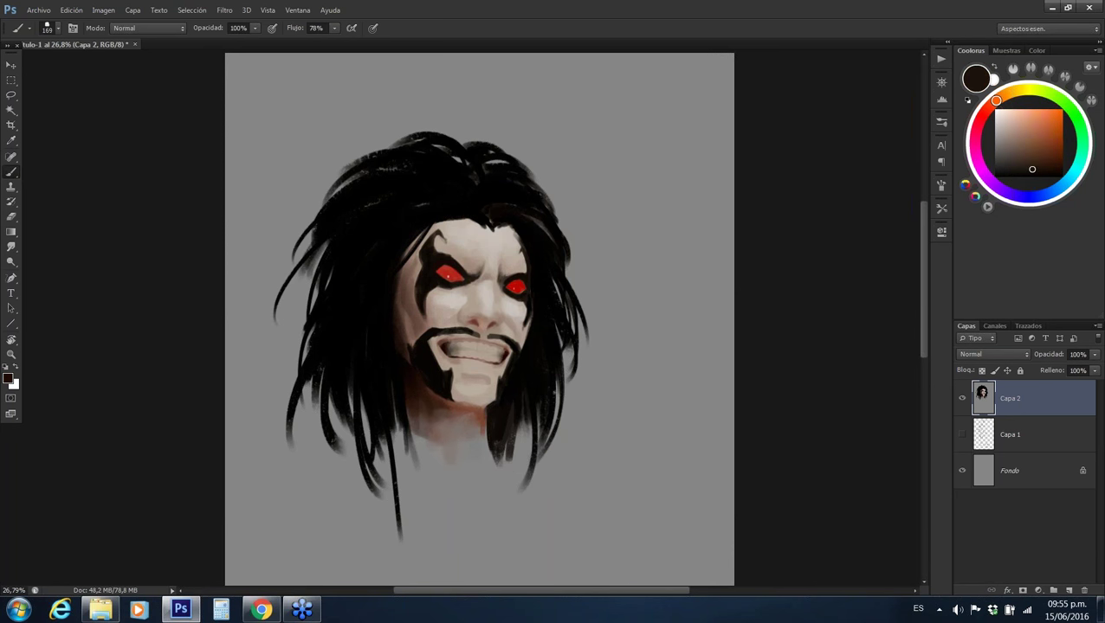
pyautogui.keyDown('alt'); pyautogui.click(418, 397); pyautogui.keyUp('alt')
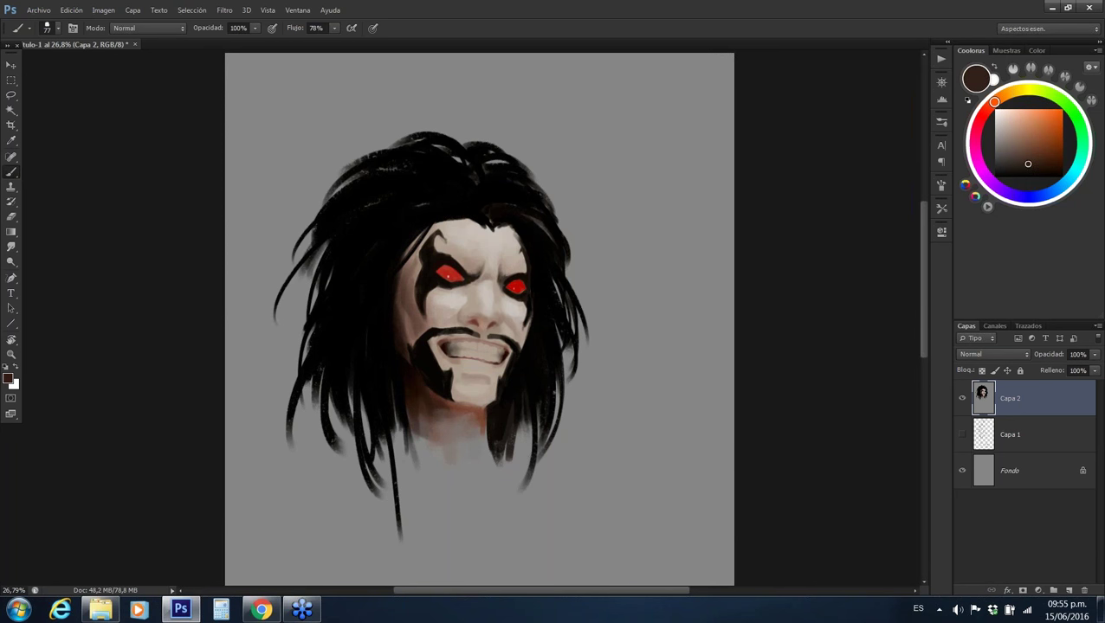
pyautogui.keyDown('alt'); pyautogui.click(429, 408); pyautogui.keyUp('alt')
# Sample cheek and lower-beard tones to find a lighter chin brown
pyautogui.keyDown('alt'); pyautogui.click(401, 330); pyautogui.keyUp('alt')
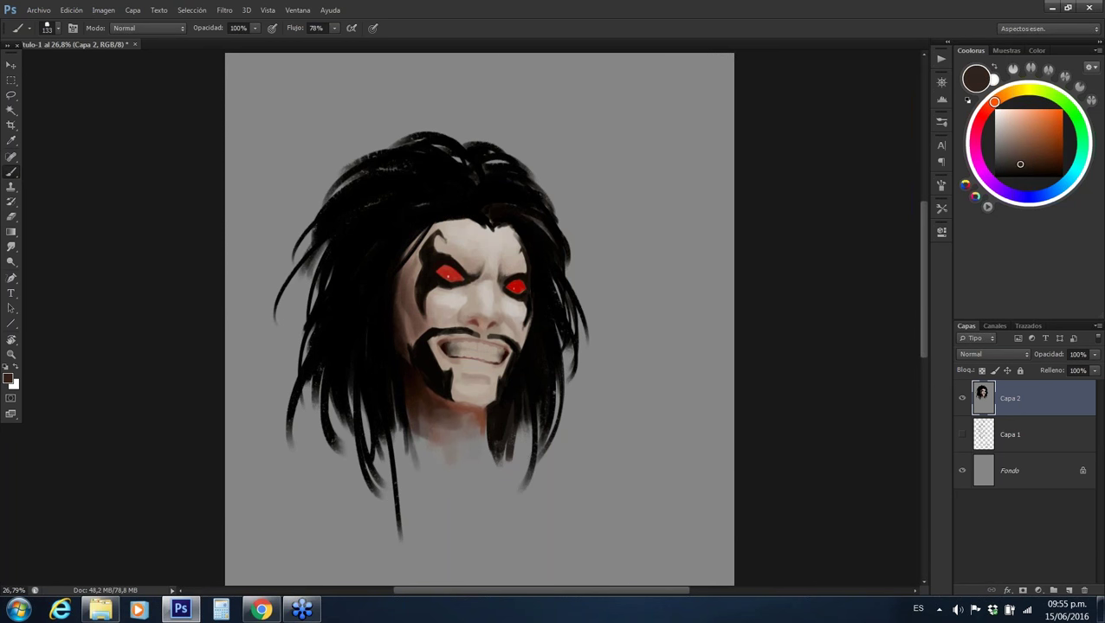
pyautogui.keyDown('alt'); pyautogui.click(409, 332); pyautogui.keyUp('alt')
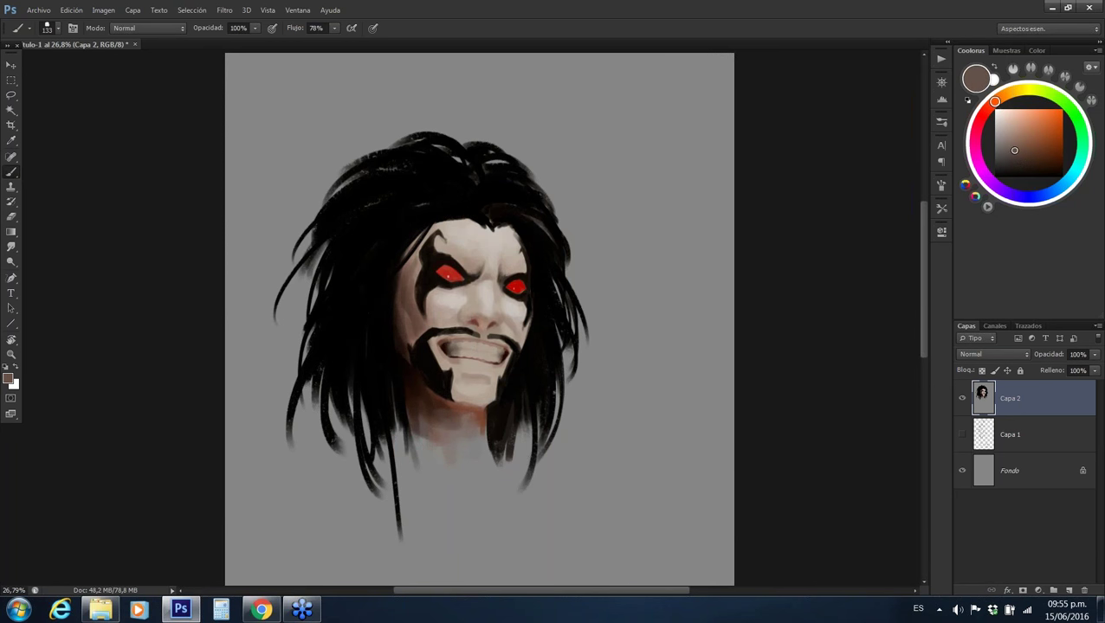
pyautogui.keyDown('alt'); pyautogui.click(400, 340); pyautogui.keyUp('alt')
pyautogui.keyDown('alt'); pyautogui.click(476, 409); pyautogui.keyUp('alt')
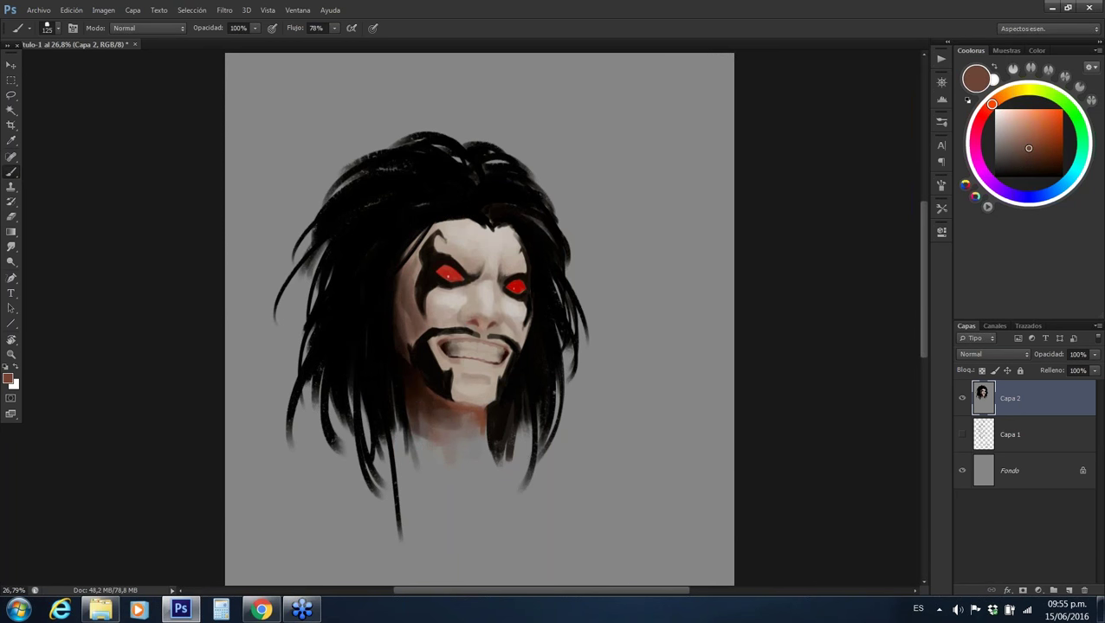
pyautogui.keyDown('alt'); pyautogui.click(464, 412); pyautogui.keyUp('alt')
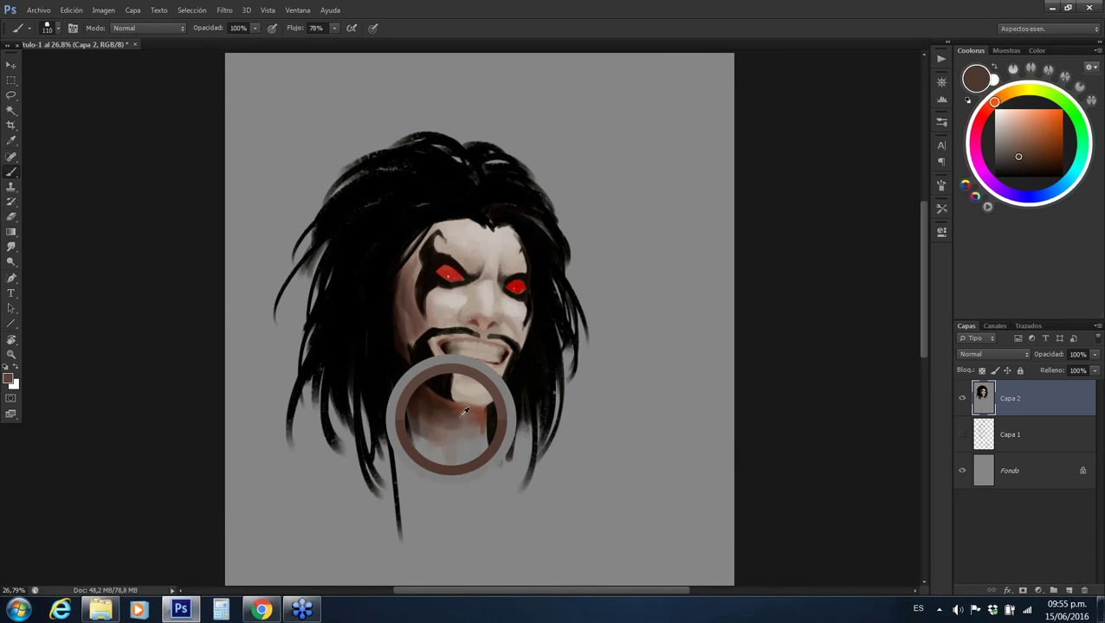
pyautogui.moveTo(464, 413); pyautogui.dragTo(480, 419)
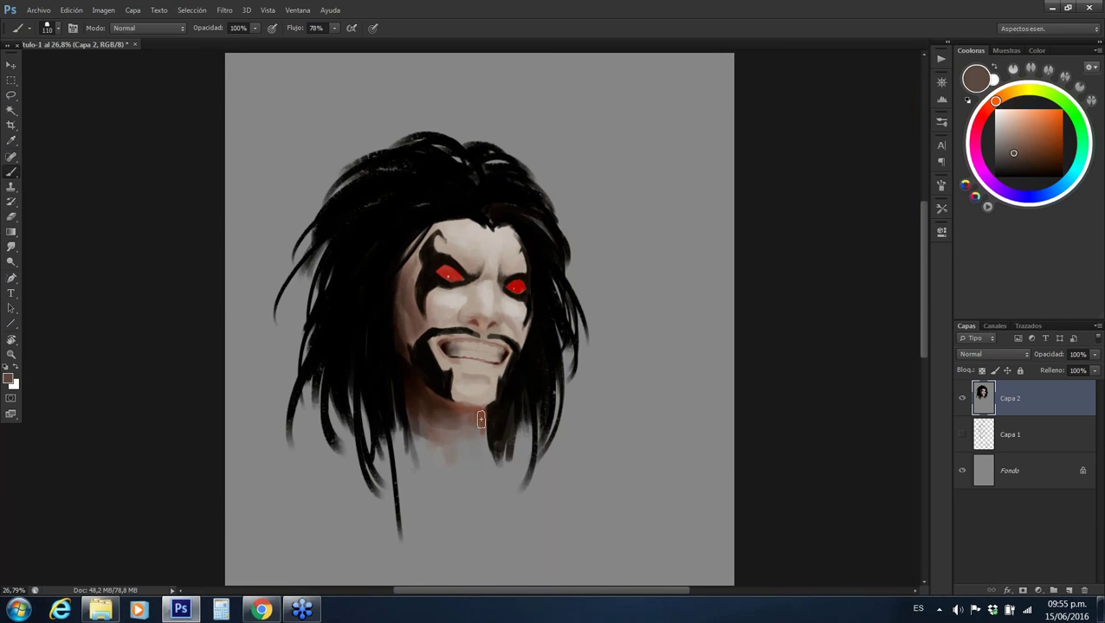
# Paint pale grey skin sampled from the face over the chin and neck
pyautogui.keyDown('alt'); pyautogui.click(480, 437); pyautogui.keyUp('alt')
pyautogui.keyDown('alt'); pyautogui.click(448, 299); pyautogui.keyUp('alt')
pyautogui.moveTo(466, 428); pyautogui.dragTo(450, 459)
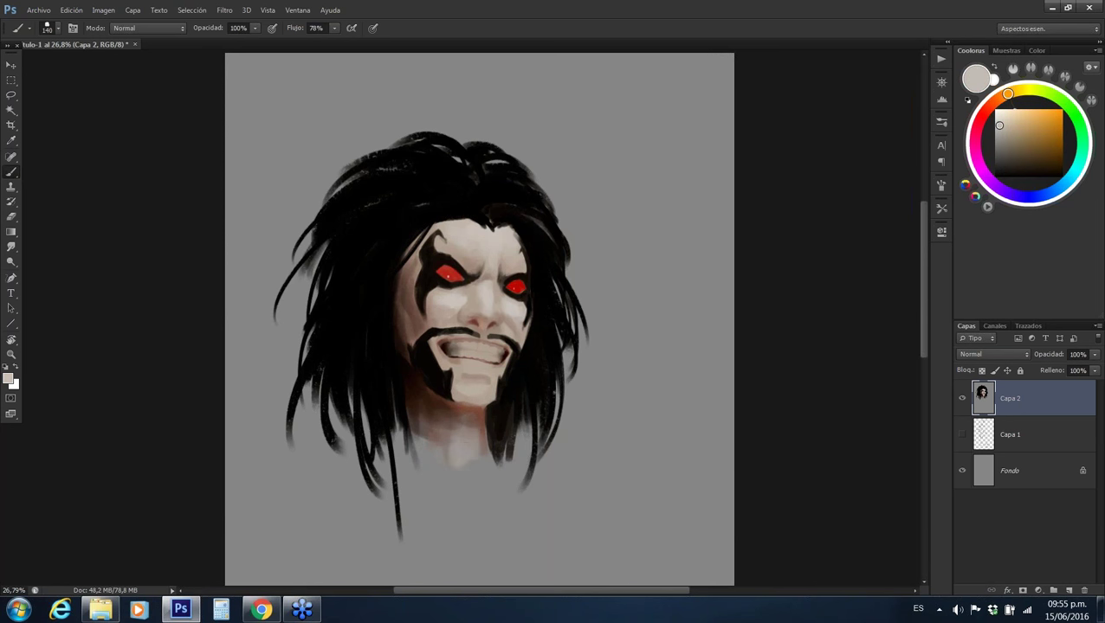
pyautogui.keyDown('alt'); pyautogui.click(447, 429); pyautogui.keyUp('alt')
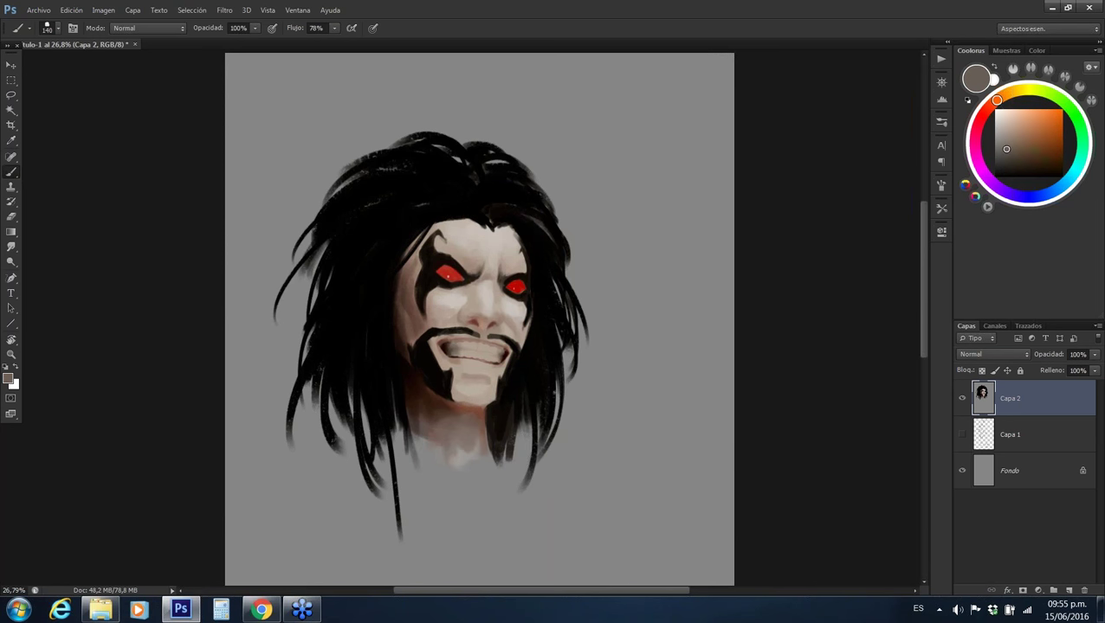
pyautogui.press('z')
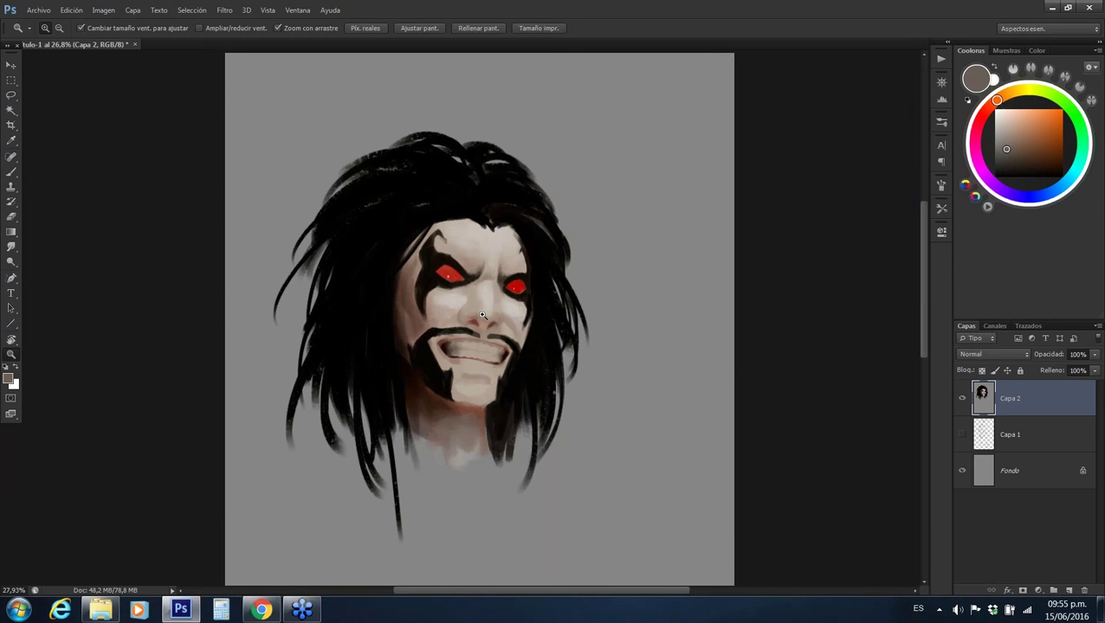
# Zoom the face to 100% and lighten the skin right of the moustache
pyautogui.moveTo(482, 316); pyautogui.dragTo(487, 318)
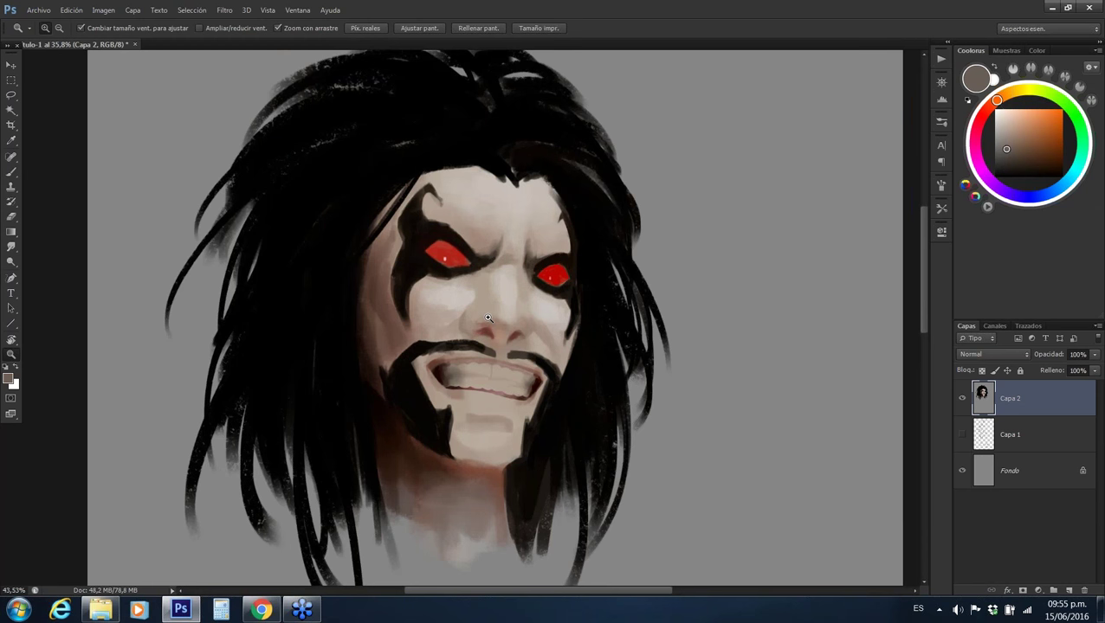
pyautogui.moveTo(488, 318); pyautogui.dragTo(468, 359)
pyautogui.press('b')
pyautogui.keyDown('alt'); pyautogui.click(448, 353); pyautogui.keyUp('alt')
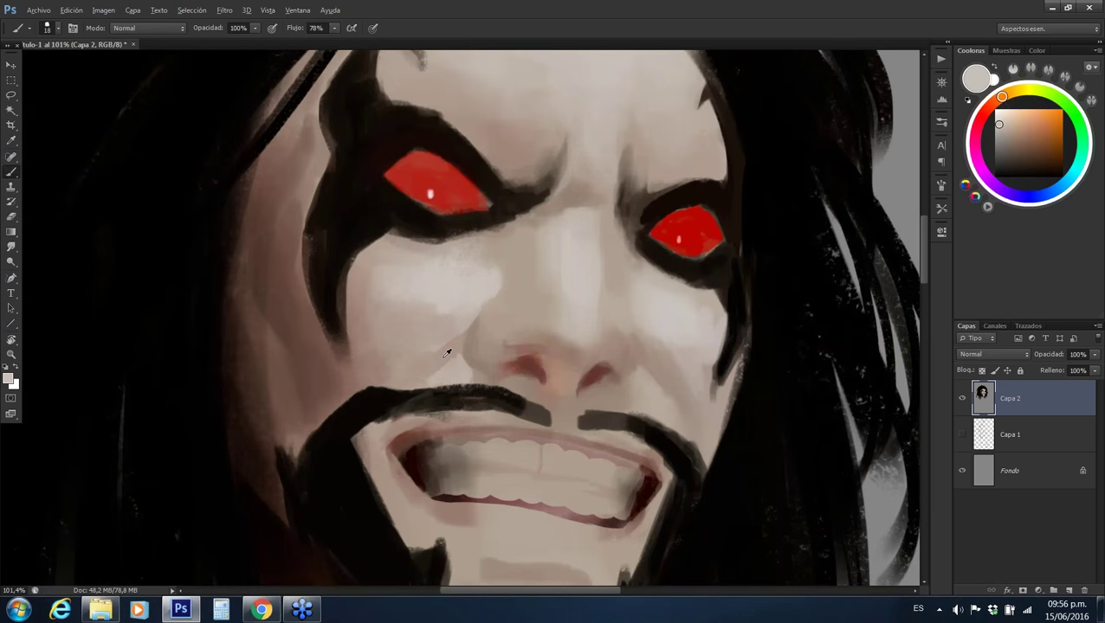
pyautogui.keyDown('alt'); pyautogui.click(447, 353); pyautogui.keyUp('alt')
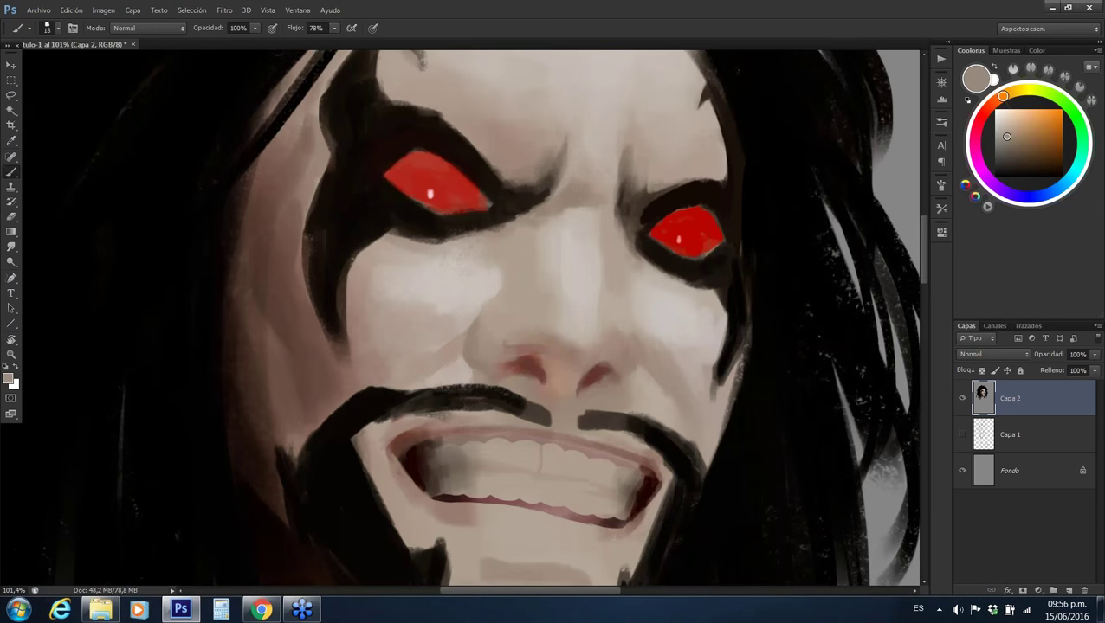
pyautogui.keyDown('alt'); pyautogui.click(478, 291); pyautogui.keyUp('alt')
pyautogui.moveTo(634, 404)
pyautogui.mouseDown()
pyautogui.moveTo(654, 385)
pyautogui.moveTo(676, 424)
pyautogui.mouseUp()
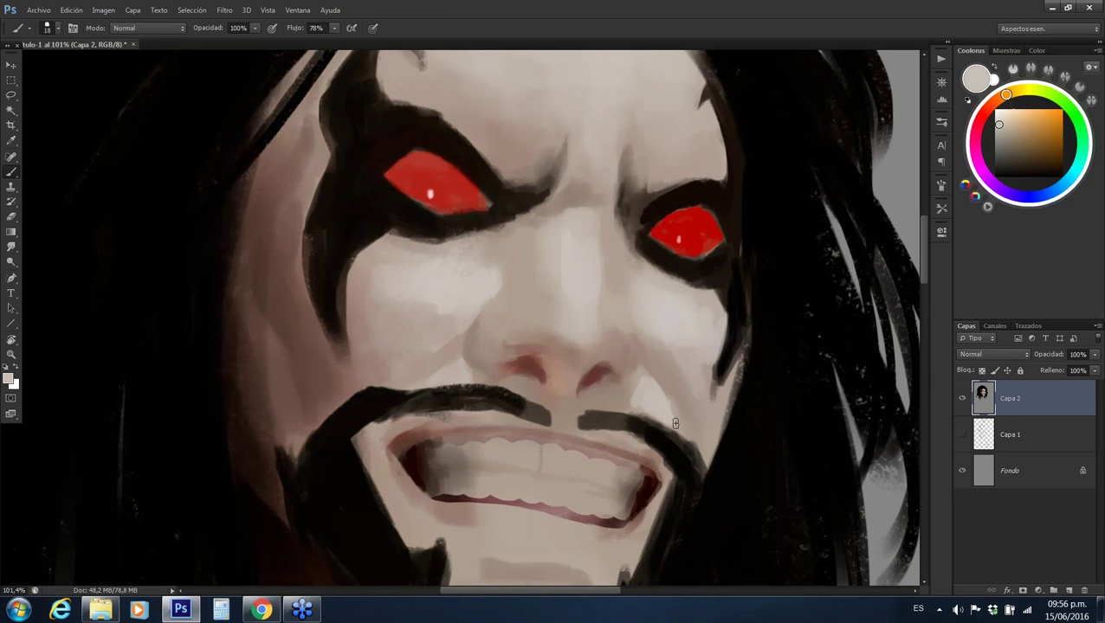
# Sample nostril and nose tones, enlarge the brush, and brighten the area left of the nose
pyautogui.keyDown('alt'); pyautogui.click(594, 382); pyautogui.keyUp('alt')
pyautogui.keyDown('alt'); pyautogui.click(593, 382); pyautogui.keyUp('alt')
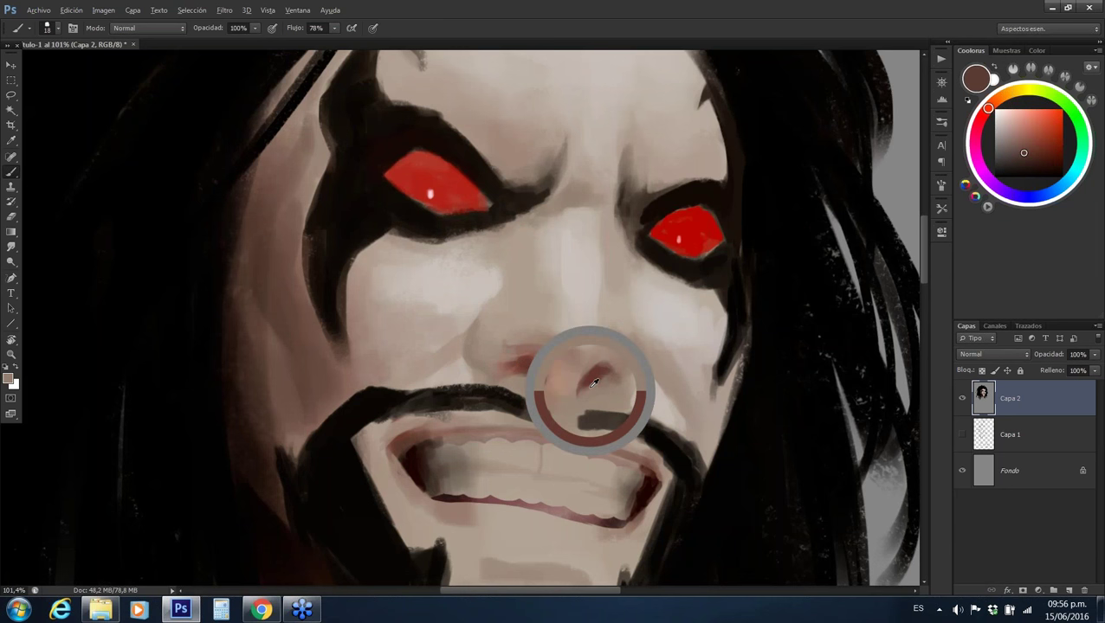
pyautogui.keyDown('alt'); pyautogui.click(597, 374); pyautogui.keyUp('alt')
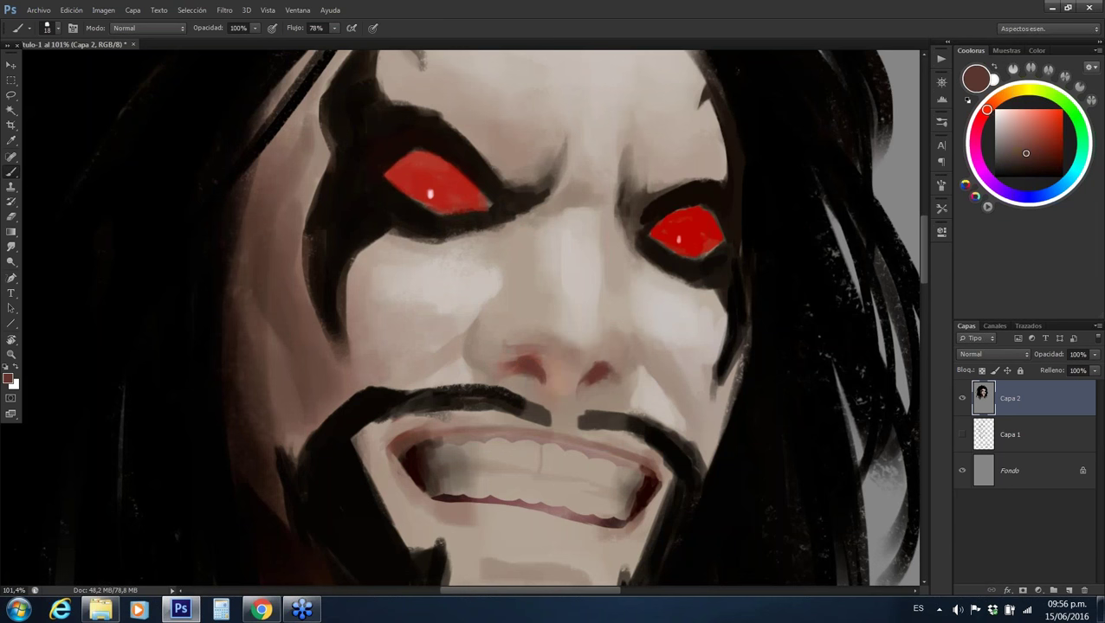
pyautogui.keyDown('alt'); pyautogui.click(576, 344); pyautogui.keyUp('alt')
pyautogui.moveTo(576, 345)
pyautogui.mouseDown()
pyautogui.moveTo(585, 349)
pyautogui.moveTo(573, 348)
pyautogui.mouseUp()
pyautogui.press(']')
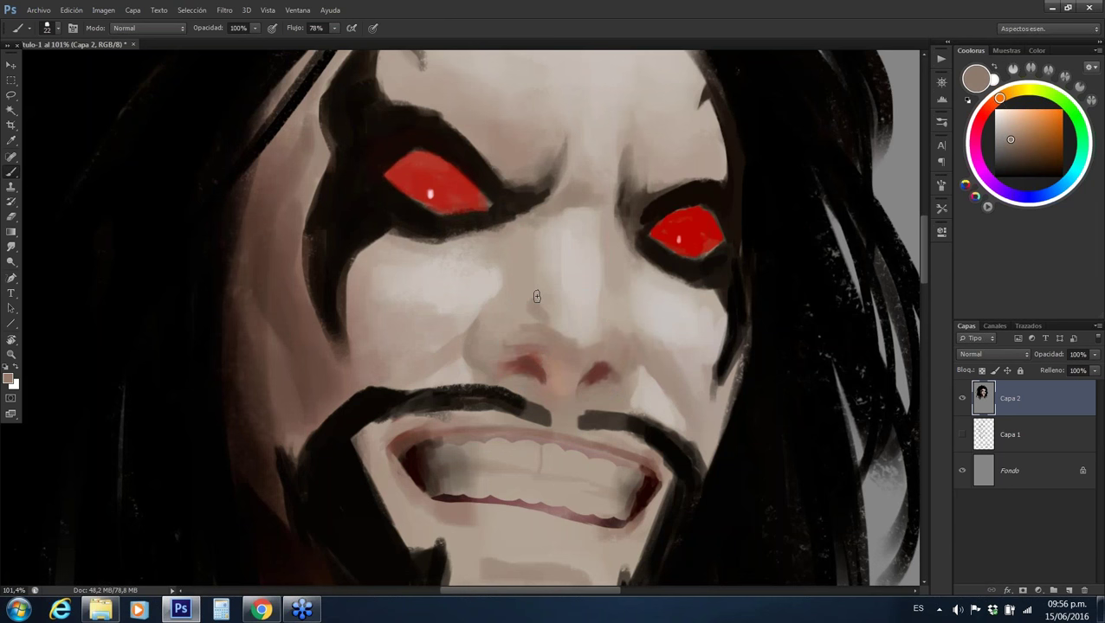
pyautogui.keyDown('alt'); pyautogui.click(496, 305); pyautogui.keyUp('alt')
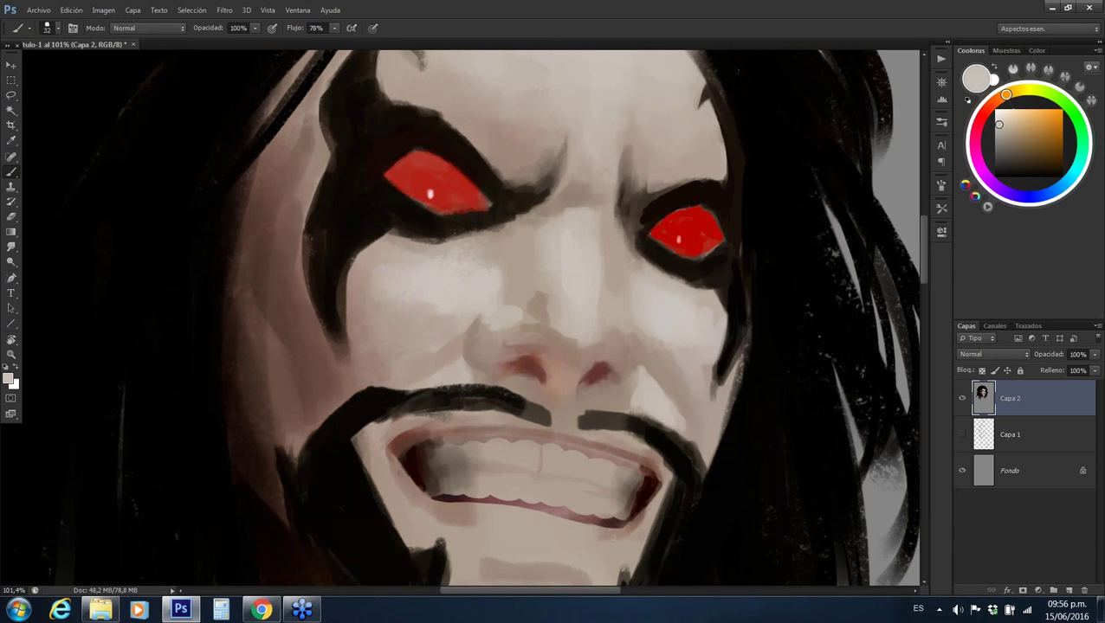
# Sample black hair colour and extend the hair over the right cheek edge
pyautogui.keyDown('alt'); pyautogui.click(504, 341); pyautogui.keyUp('alt')
pyautogui.keyDown('alt'); pyautogui.click(505, 328); pyautogui.keyUp('alt')
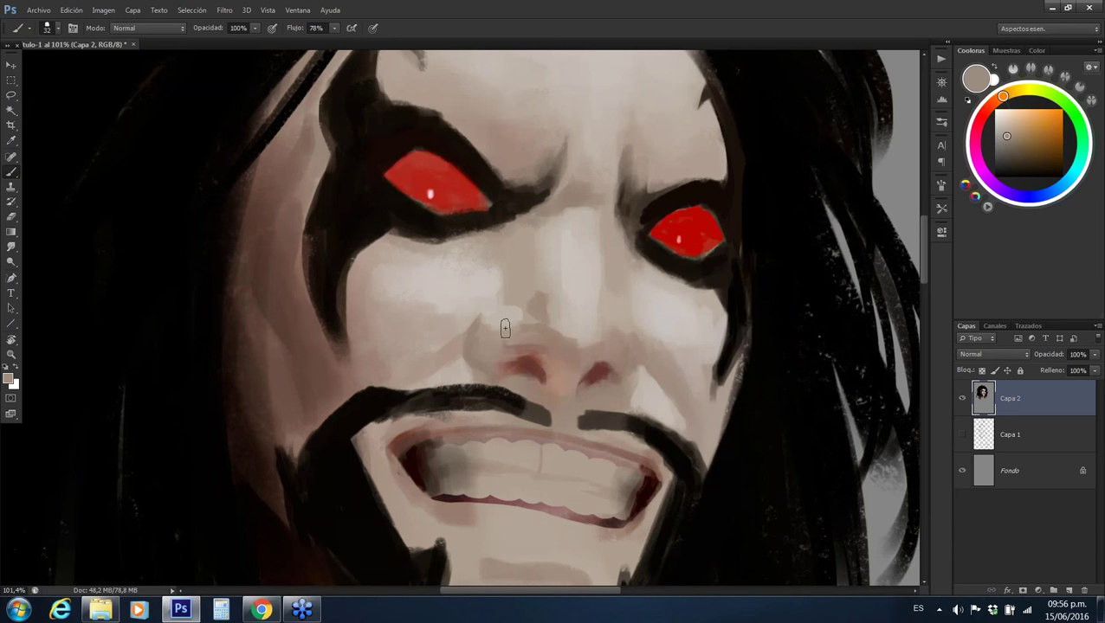
pyautogui.keyDown('alt'); pyautogui.click(407, 310); pyautogui.keyUp('alt')
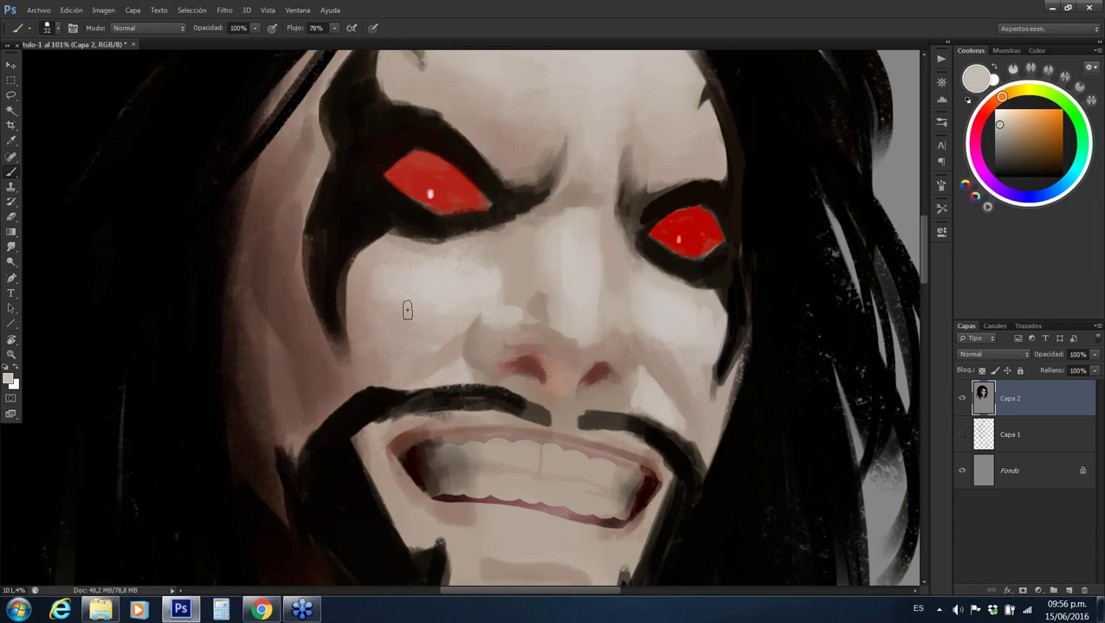
pyautogui.keyDown('alt'); pyautogui.click(337, 251); pyautogui.keyUp('alt')
pyautogui.keyDown('alt'); pyautogui.click(742, 306); pyautogui.keyUp('alt')
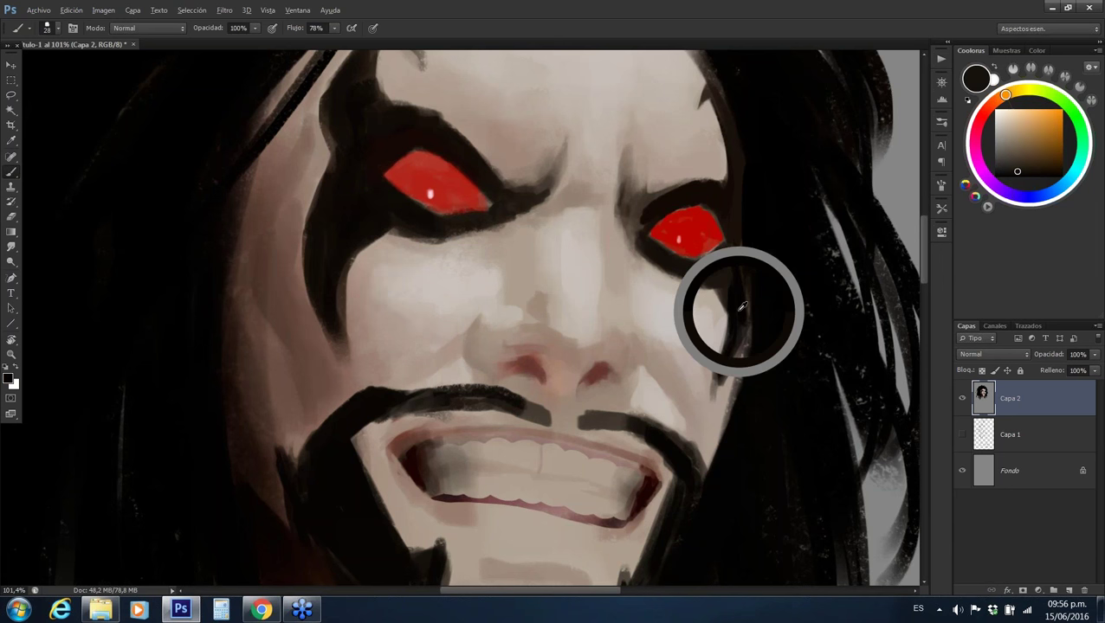
pyautogui.keyDown('alt'); pyautogui.click(713, 349); pyautogui.keyUp('alt')
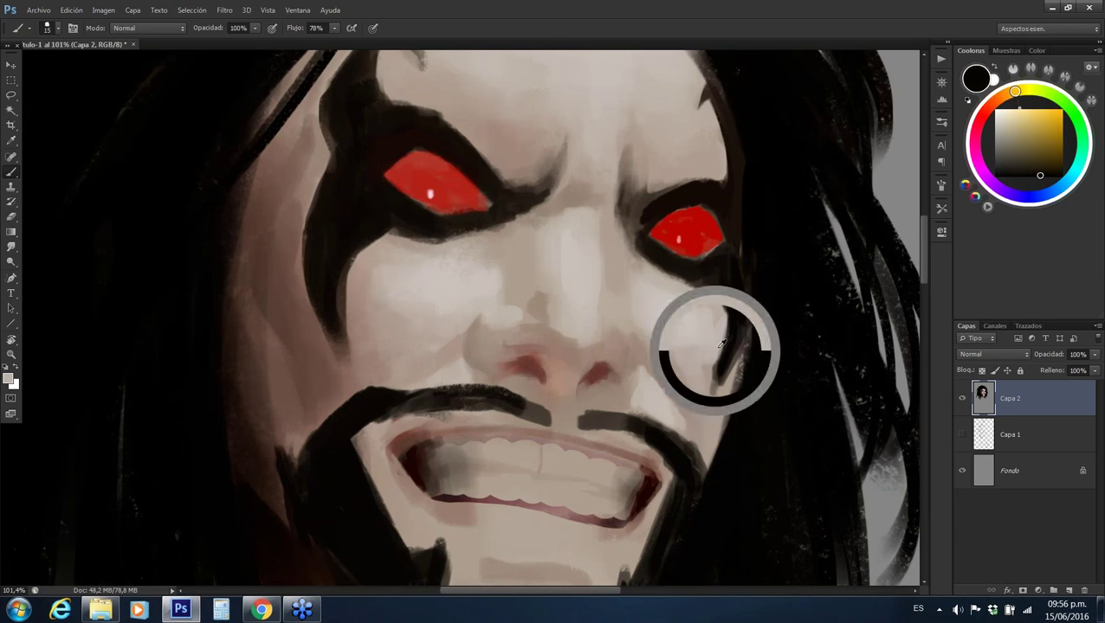
pyautogui.keyDown('alt'); pyautogui.click(730, 350); pyautogui.keyUp('alt')
pyautogui.moveTo(709, 397); pyautogui.dragTo(717, 377)
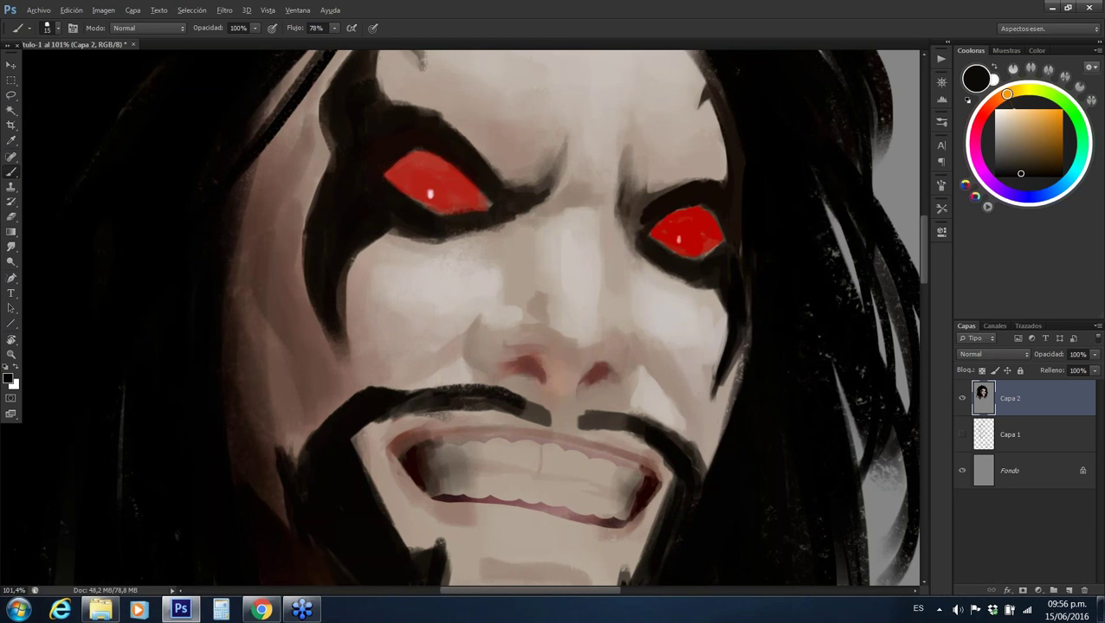
# Resample beige and dark red skin tones around the cheek and nose bridge, then zoom out
pyautogui.keyDown('alt'); pyautogui.click(708, 373); pyautogui.keyUp('alt')
pyautogui.keyDown('alt'); pyautogui.click(685, 342); pyautogui.keyUp('alt')
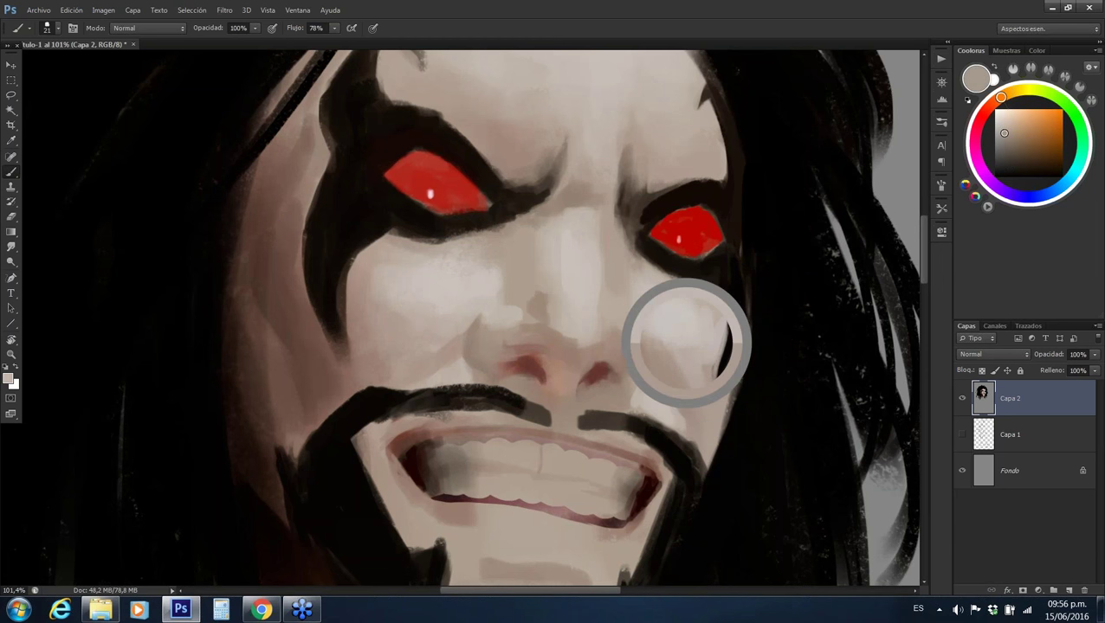
pyautogui.keyDown('alt'); pyautogui.click(604, 265); pyautogui.keyUp('alt')
pyautogui.keyDown('alt'); pyautogui.click(609, 308); pyautogui.keyUp('alt')
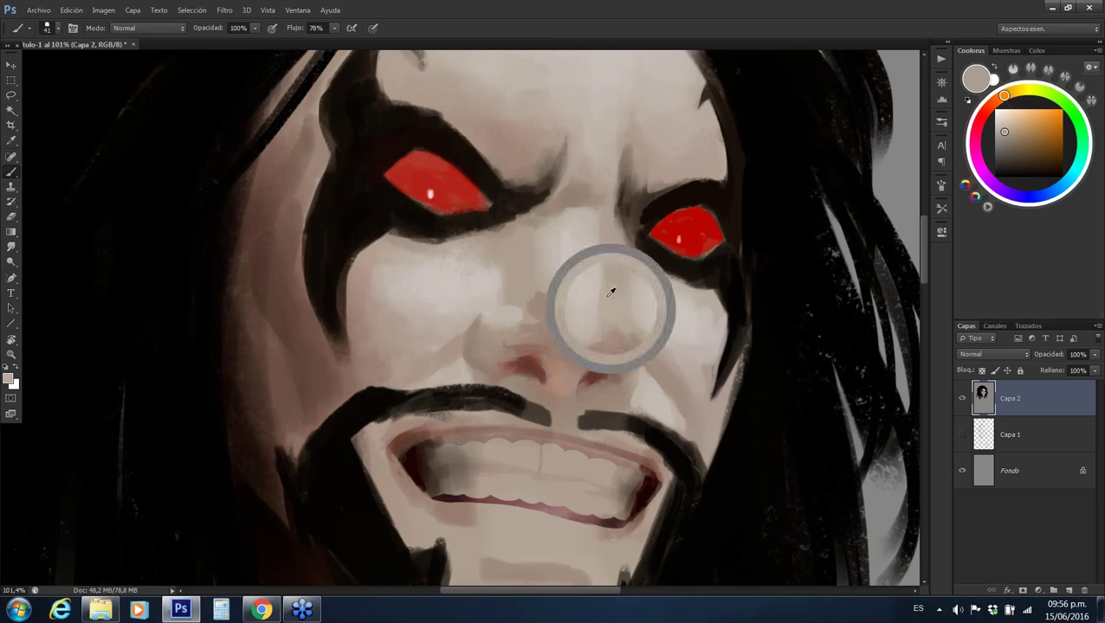
pyautogui.keyDown('alt'); pyautogui.keyDown('shift'); pyautogui.rightClick(606, 278); pyautogui.keyUp('shift'); pyautogui.keyUp('alt')
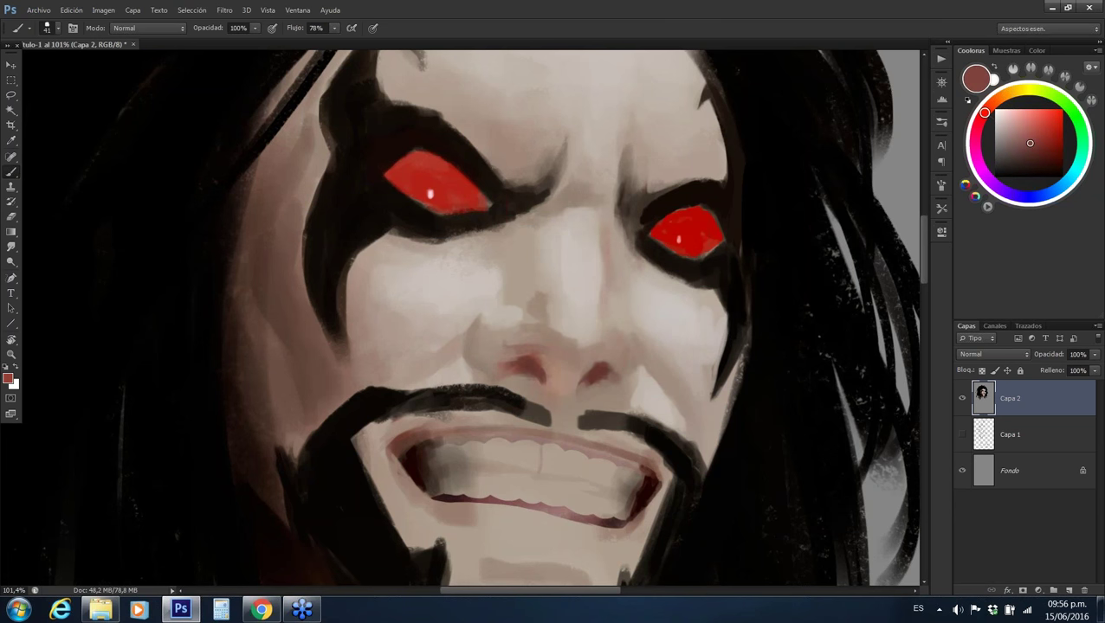
pyautogui.keyDown('alt'); pyautogui.keyDown('shift'); pyautogui.rightClick(602, 281); pyautogui.keyUp('shift'); pyautogui.keyUp('alt')
pyautogui.keyDown('alt'); pyautogui.click(608, 258); pyautogui.keyUp('alt')
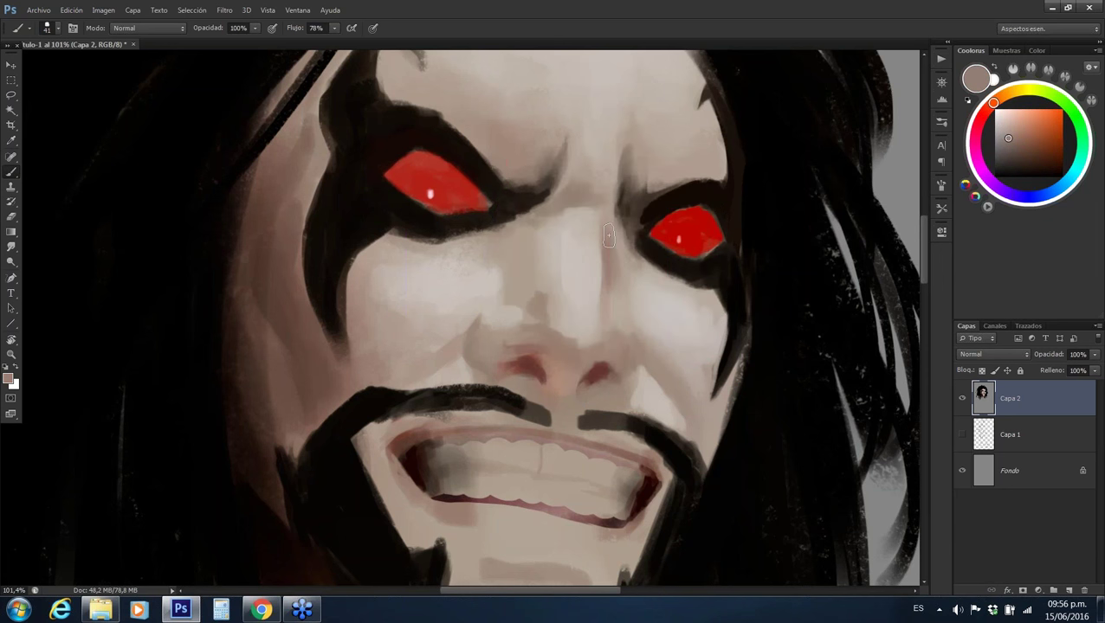
pyautogui.keyDown('alt'); pyautogui.click(609, 198); pyautogui.keyUp('alt')
pyautogui.press('z')
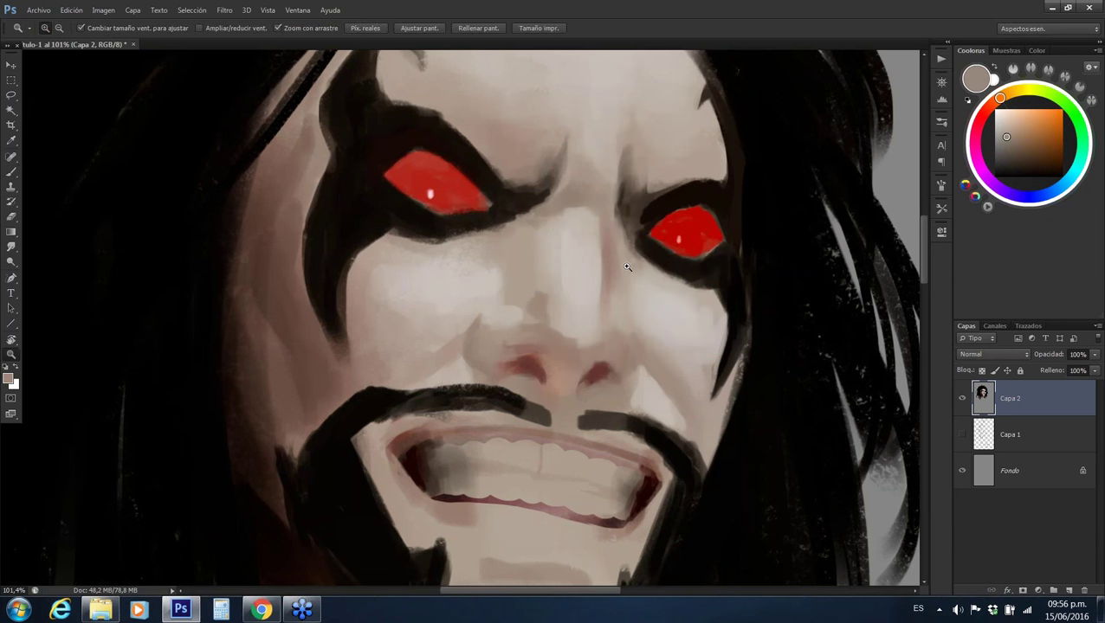
pyautogui.moveTo(627, 267)
pyautogui.mouseDown()
pyautogui.moveTo(555, 253)
pyautogui.moveTo(641, 253)
pyautogui.mouseUp()
# Sample dark brown and near-black tones from the hair and face edge beside the left eye
pyautogui.press('b')
pyautogui.keyDown('alt'); pyautogui.click(474, 327); pyautogui.keyUp('alt')
pyautogui.keyDown('alt'); pyautogui.click(461, 305); pyautogui.keyUp('alt')
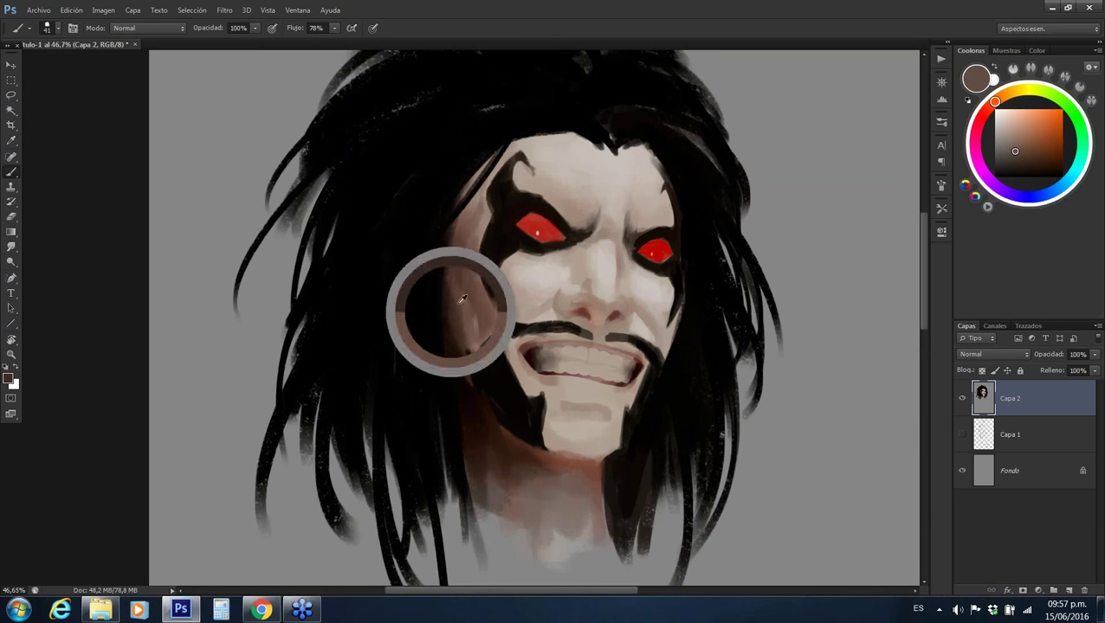
pyautogui.keyDown('alt'); pyautogui.click(464, 269); pyautogui.keyUp('alt')
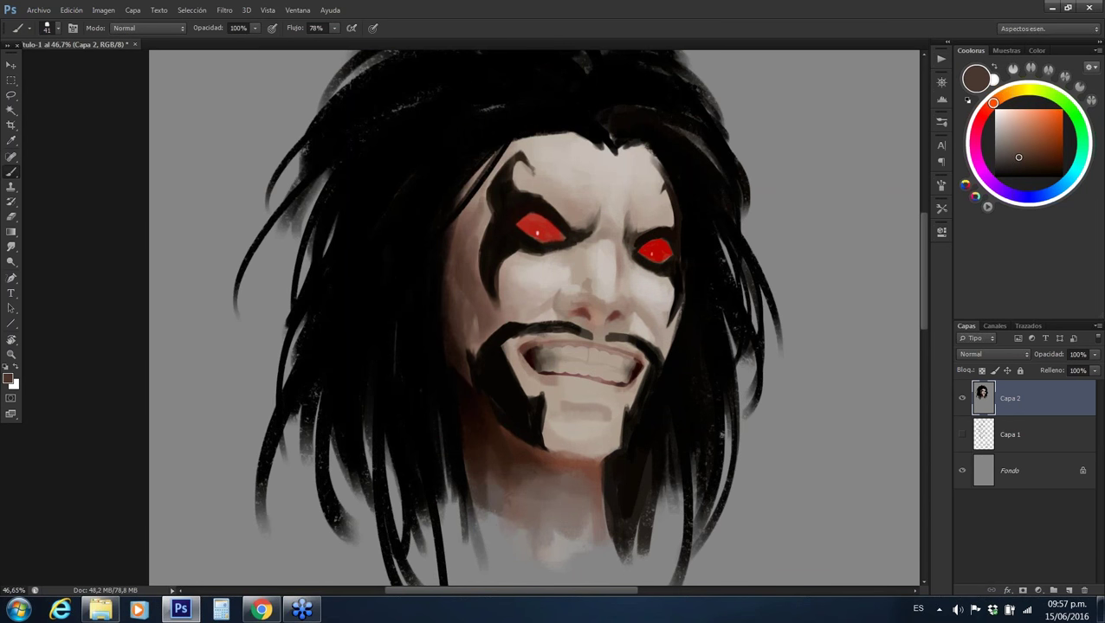
pyautogui.keyDown('alt'); pyautogui.click(468, 234); pyautogui.keyUp('alt')
pyautogui.keyDown('alt'); pyautogui.click(475, 223); pyautogui.keyUp('alt')
pyautogui.keyDown('alt'); pyautogui.click(469, 213); pyautogui.keyUp('alt')
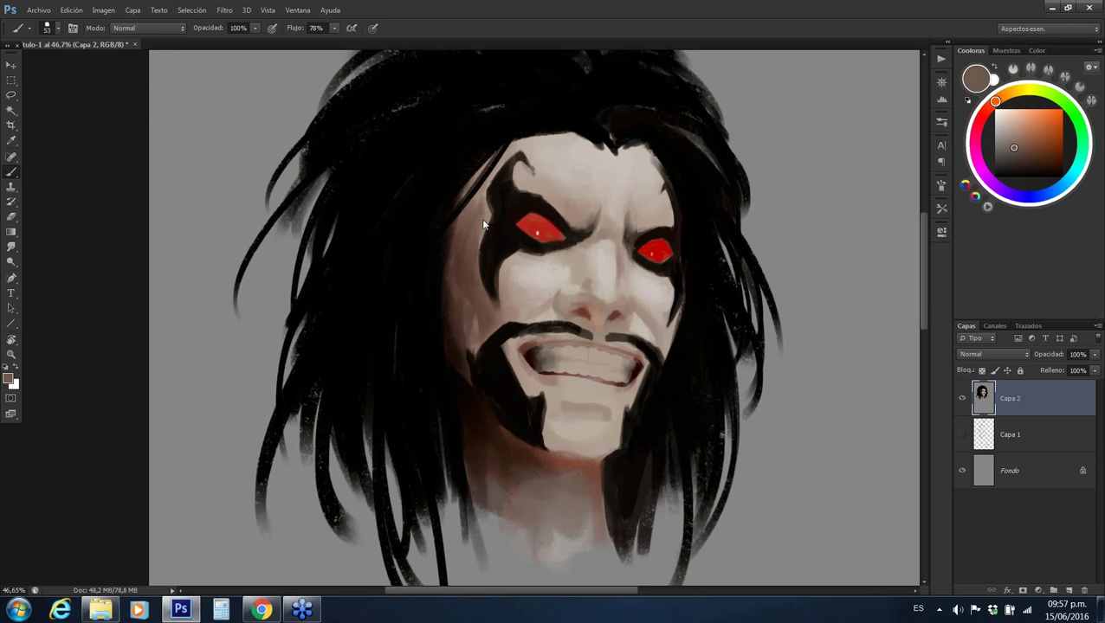
pyautogui.keyDown('alt'); pyautogui.click(446, 291); pyautogui.keyUp('alt')
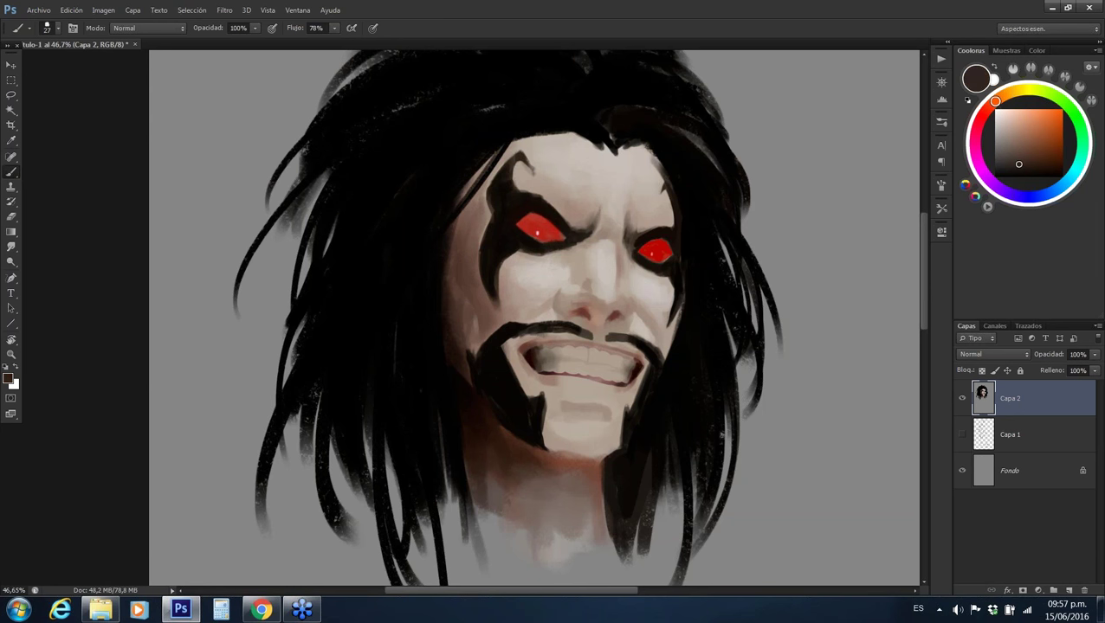
pyautogui.keyDown('alt'); pyautogui.click(446, 294); pyautogui.keyUp('alt')
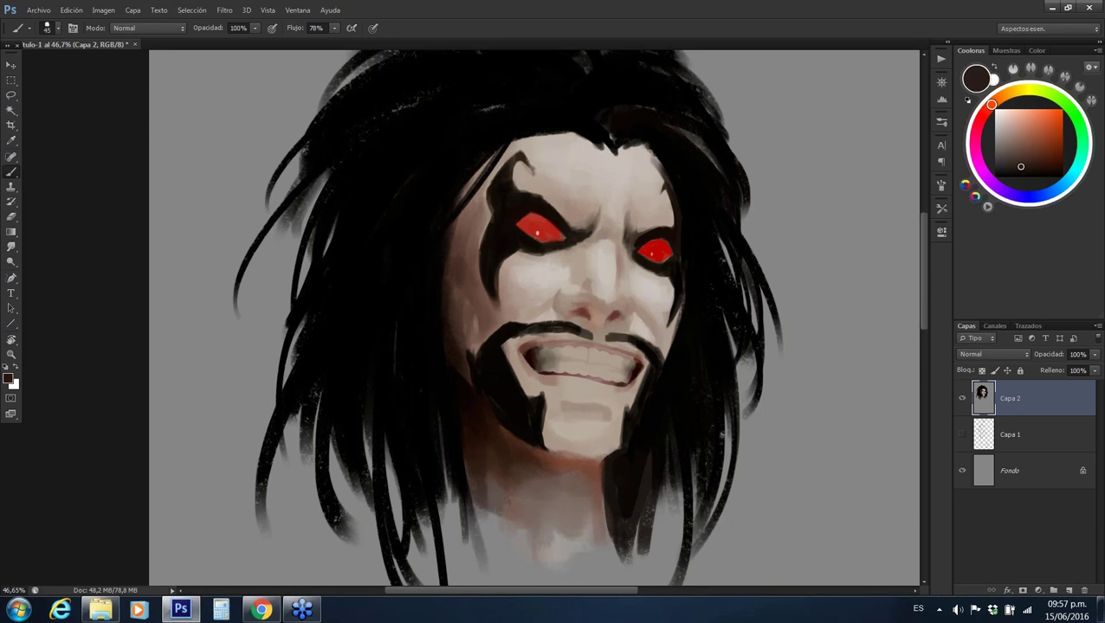
# Zoom in slightly, resize the brush, and sample black hair and brown skin tones
pyautogui.press('z')
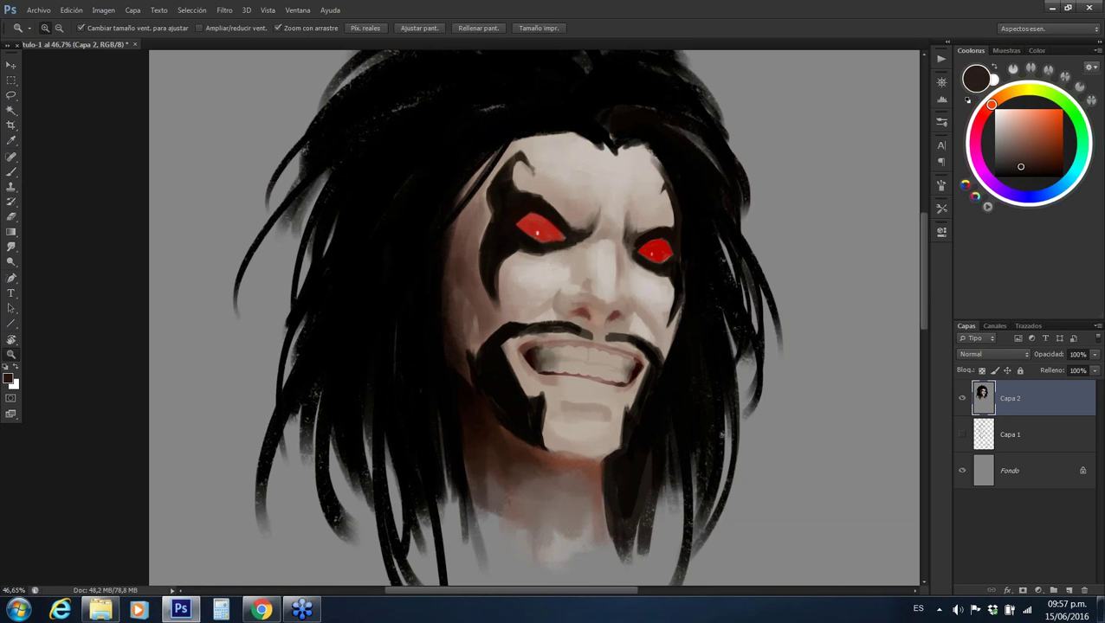
pyautogui.moveTo(472, 244); pyautogui.dragTo(483, 245)
pyautogui.press('b')
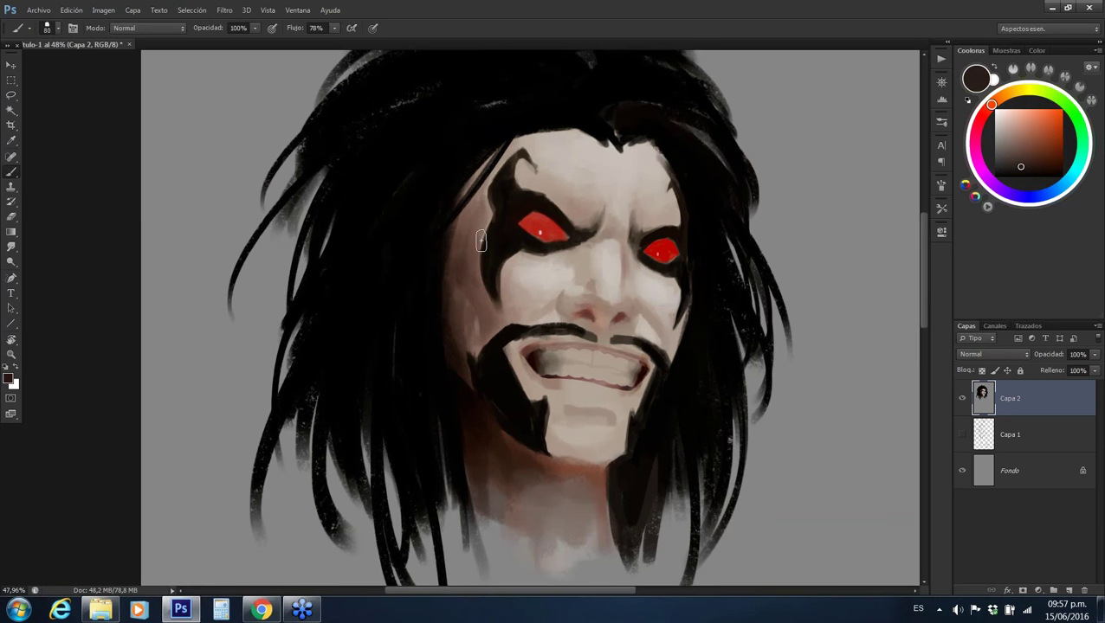
pyautogui.keyDown('alt'); pyautogui.rightClick(696, 370); pyautogui.keyUp('alt')
pyautogui.keyDown('alt'); pyautogui.click(692, 342); pyautogui.keyUp('alt')
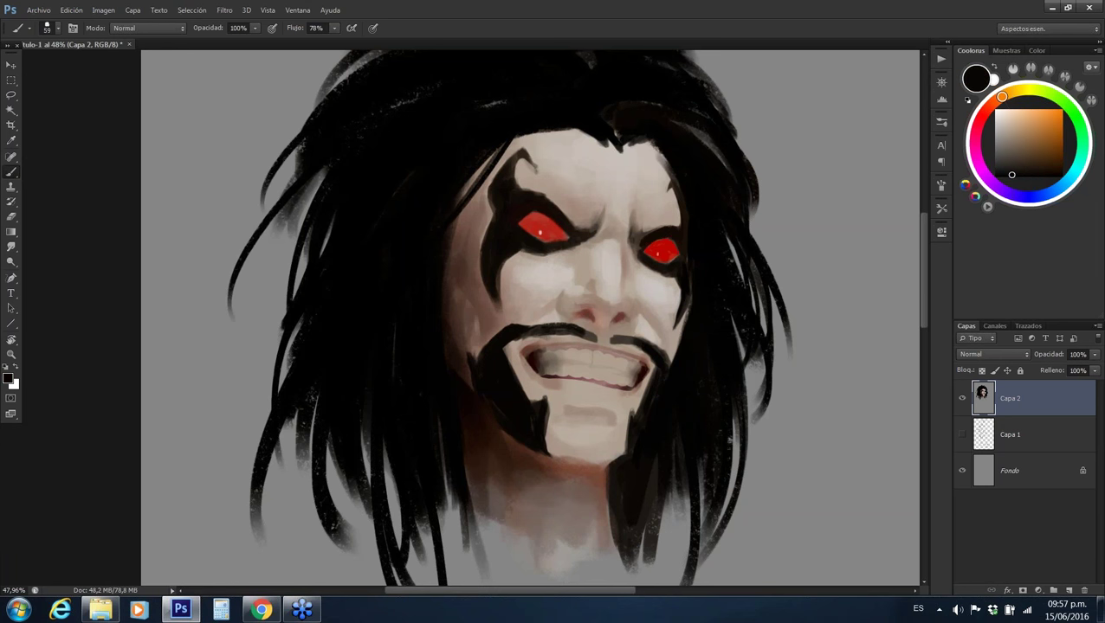
pyautogui.keyDown('alt'); pyautogui.click(458, 259); pyautogui.keyUp('alt')
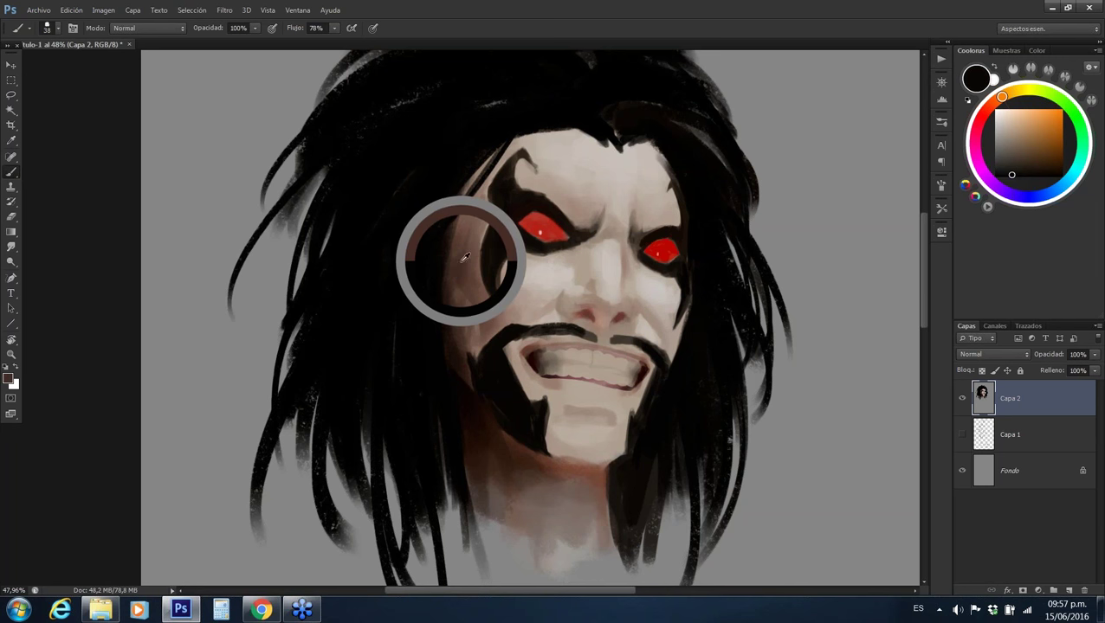
pyautogui.keyDown('alt'); pyautogui.click(461, 260); pyautogui.keyUp('alt')
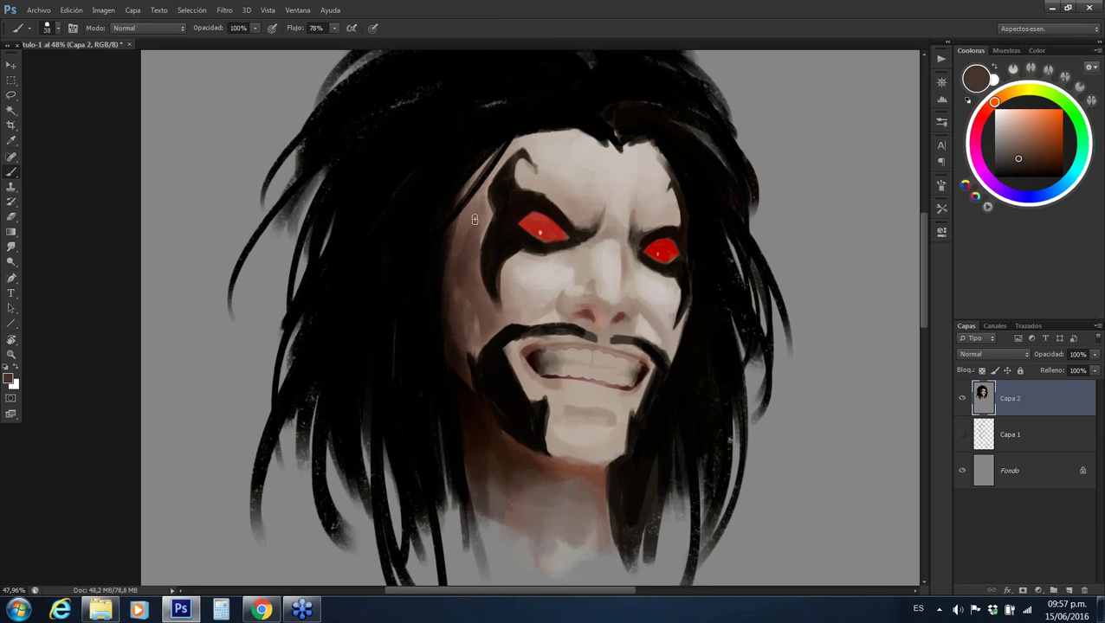
# Paint dark-brown strokes beside the left eye and along the left temple, ending on near-black
pyautogui.moveTo(474, 220); pyautogui.dragTo(484, 224)
pyautogui.moveTo(479, 208); pyautogui.dragTo(470, 182)
pyautogui.keyDown('alt'); pyautogui.click(469, 183); pyautogui.keyUp('alt')
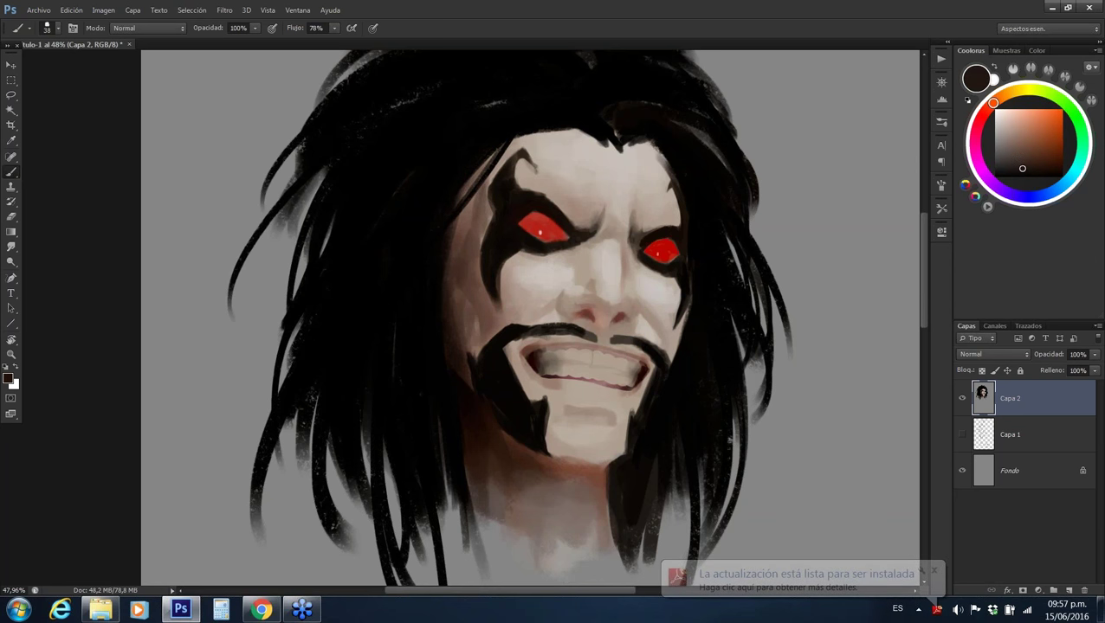
# Zoom out slightly and brush-letter 'HOW TO DRAW' with a 'Y' below it
pyautogui.press('z')
pyautogui.moveTo(631, 344); pyautogui.dragTo(666, 262)
pyautogui.press('b')
pyautogui.moveTo(570, 238)
pyautogui.mouseDown()
pyautogui.moveTo(606, 187)
pyautogui.moveTo(722, 126)
pyautogui.mouseUp()
pyautogui.moveTo(732, 121); pyautogui.dragTo(745, 151)
pyautogui.moveTo(616, 275)
pyautogui.mouseDown()
pyautogui.moveTo(598, 322)
pyautogui.moveTo(699, 247)
pyautogui.moveTo(735, 194)
pyautogui.mouseUp()
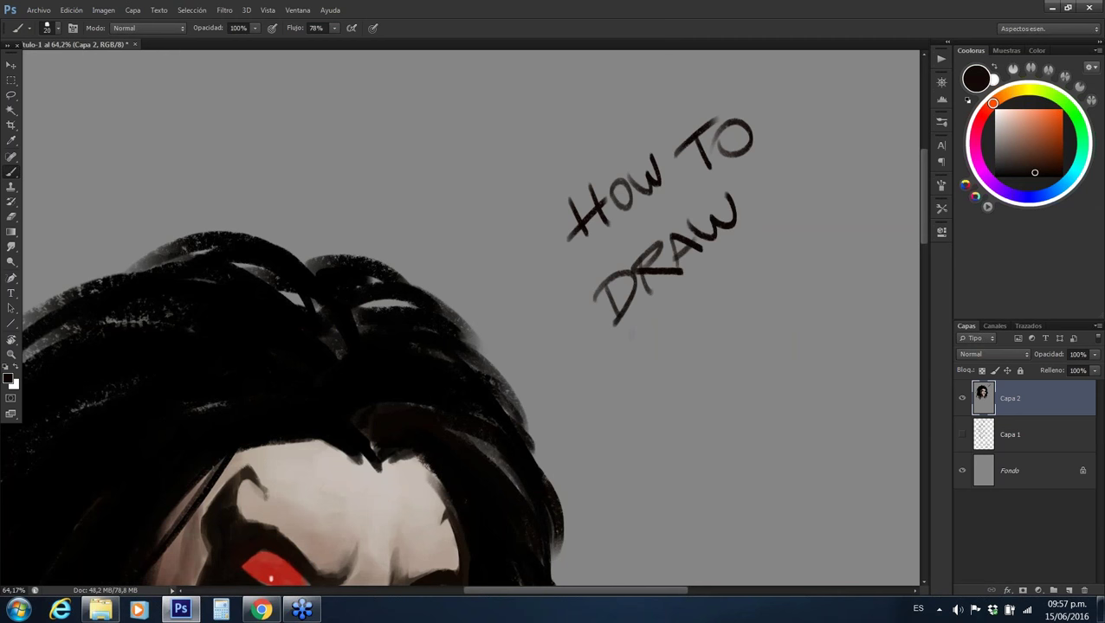
pyautogui.moveTo(719, 329)
pyautogui.mouseDown()
pyautogui.moveTo(738, 325)
pyautogui.moveTo(751, 353)
pyautogui.mouseUp()
# Letter 'HOW TO RENDER' below the Y, then zoom out to see the whole painting
pyautogui.moveTo(706, 391); pyautogui.dragTo(653, 234)
pyautogui.moveTo(620, 394); pyautogui.dragTo(717, 312)
pyautogui.moveTo(745, 295)
pyautogui.mouseDown()
pyautogui.moveTo(814, 251)
pyautogui.moveTo(797, 270)
pyautogui.mouseUp()
pyautogui.moveTo(665, 459); pyautogui.dragTo(650, 424)
pyautogui.moveTo(658, 420); pyautogui.dragTo(688, 437)
pyautogui.moveTo(703, 400)
pyautogui.mouseDown()
pyautogui.moveTo(698, 431)
pyautogui.moveTo(720, 397)
pyautogui.moveTo(783, 362)
pyautogui.mouseUp()
pyautogui.moveTo(788, 350)
pyautogui.mouseDown()
pyautogui.moveTo(812, 364)
pyautogui.moveTo(805, 350)
pyautogui.mouseUp()
pyautogui.moveTo(779, 343); pyautogui.dragTo(833, 313)
pyautogui.moveTo(814, 340); pyautogui.dragTo(869, 329)
pyautogui.press('z')
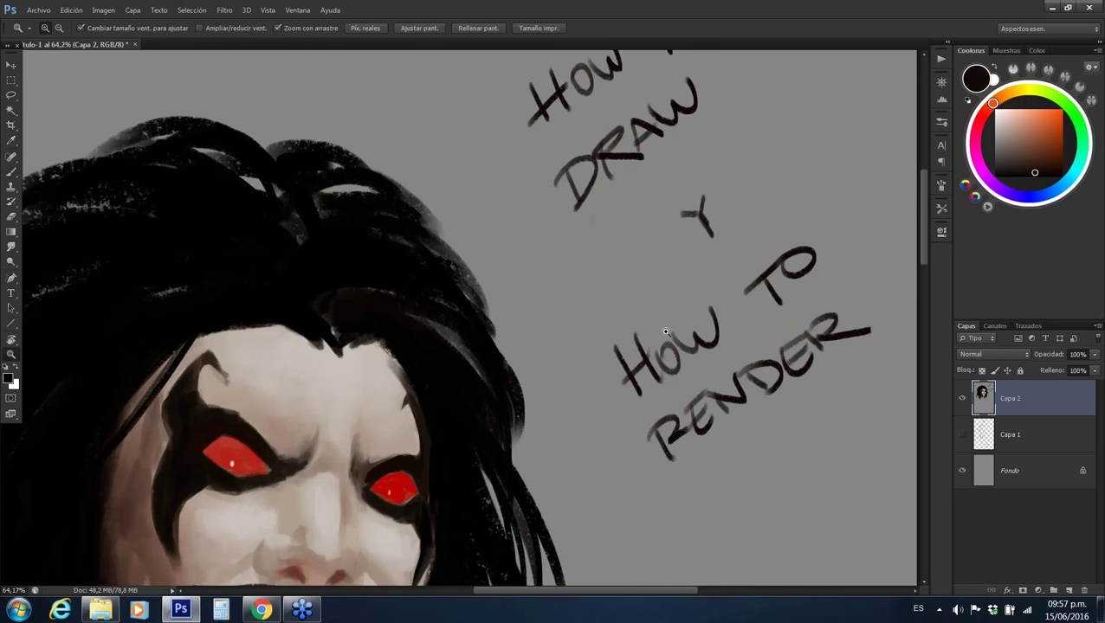
pyautogui.moveTo(666, 332)
pyautogui.mouseDown()
pyautogui.moveTo(648, 351)
pyautogui.moveTo(684, 350)
pyautogui.mouseUp()
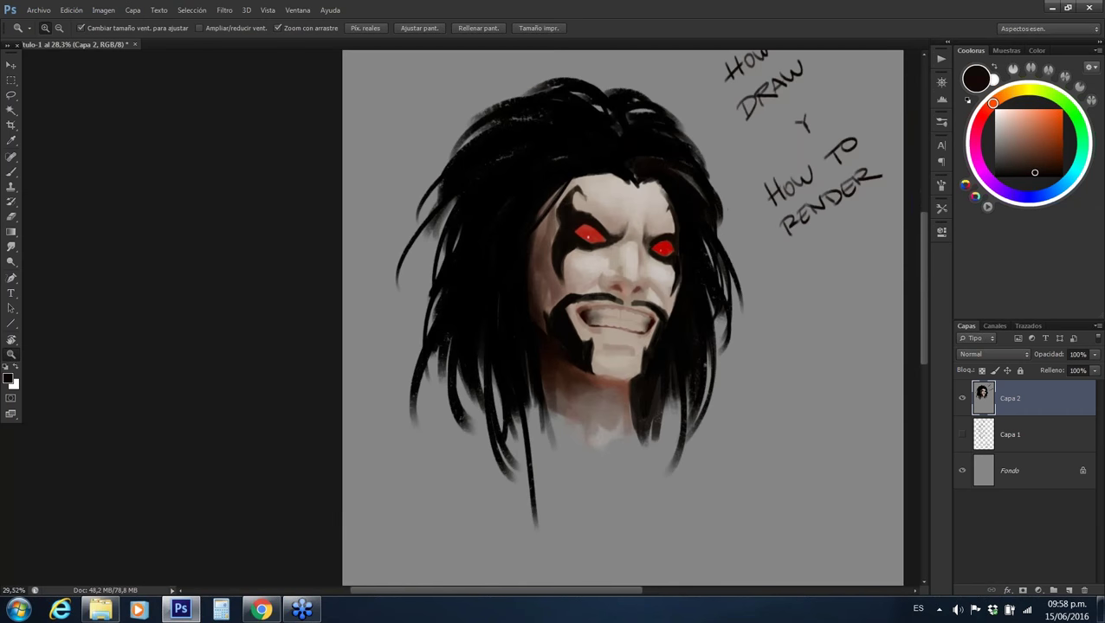
# Zoom in on the face, enlarge the brush to about 30, and smudge the forehead briefly
pyautogui.hotkey('ctrl', '+')
pyautogui.hotkey('ctrl', '+')
pyautogui.press('b')
pyautogui.keyDown('alt'); pyautogui.click(492, 191); pyautogui.keyUp('alt')
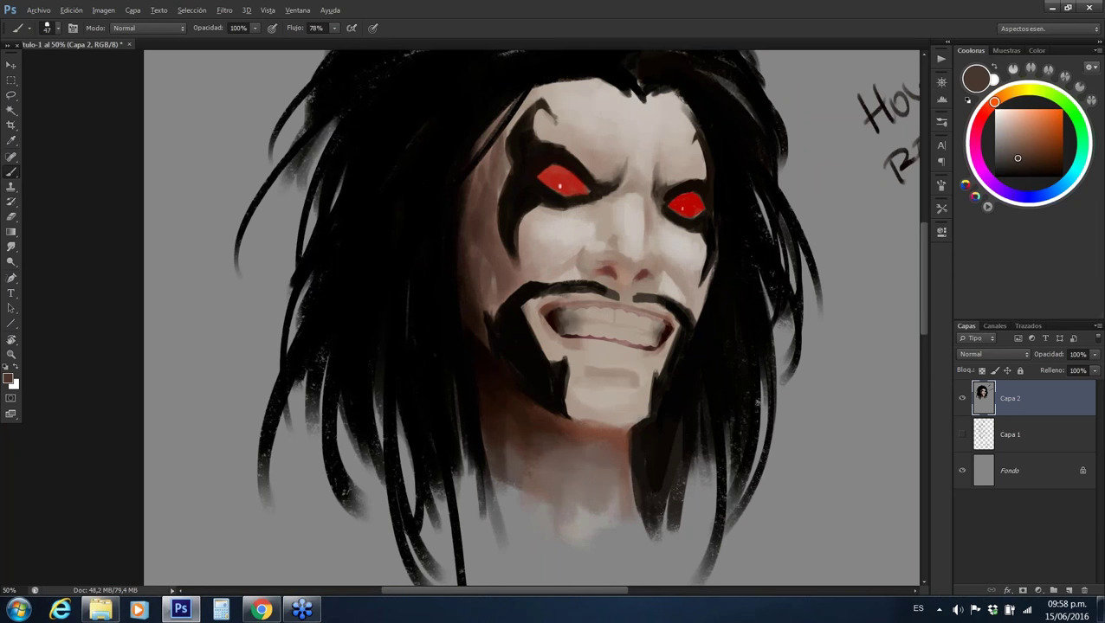
pyautogui.keyDown('alt'); pyautogui.click(606, 163); pyautogui.keyUp('alt')
pyautogui.press(']')
pyautogui.press(']')
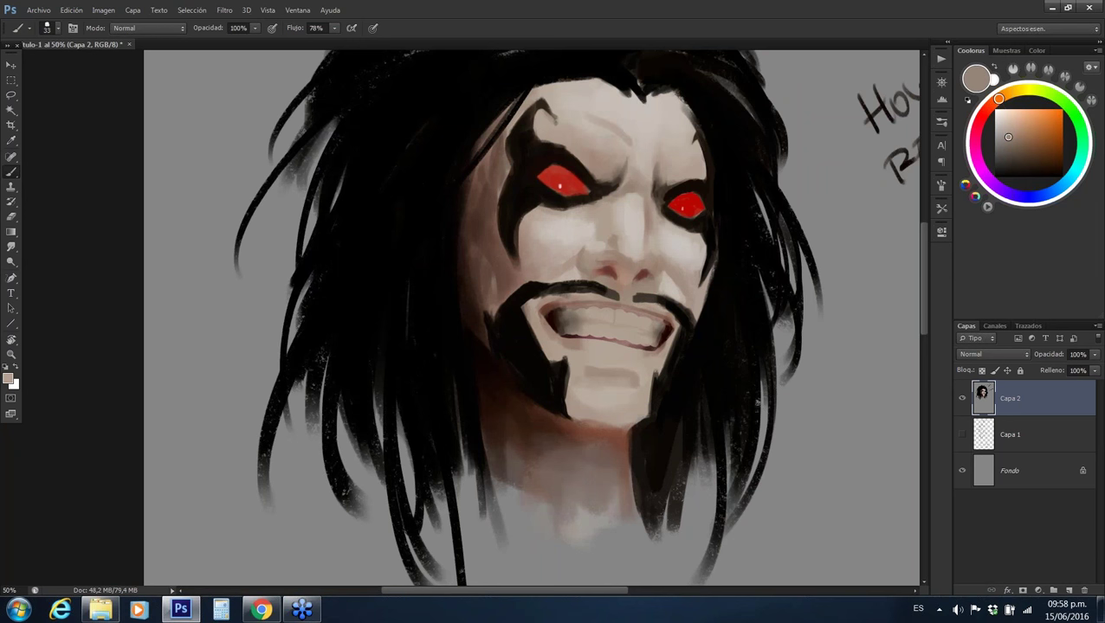
pyautogui.keyDown('alt'); pyautogui.click(641, 144); pyautogui.keyUp('alt')
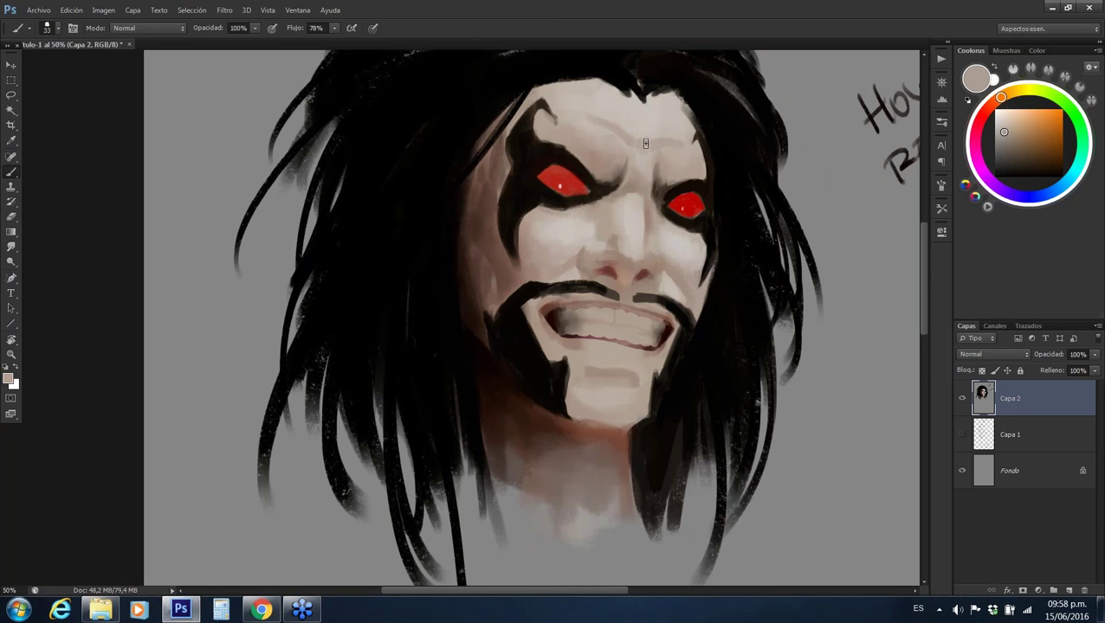
pyautogui.keyDown('alt'); pyautogui.click(602, 129); pyautogui.keyUp('alt')
pyautogui.keyDown('alt'); pyautogui.click(630, 119); pyautogui.keyUp('alt')
pyautogui.press('r')
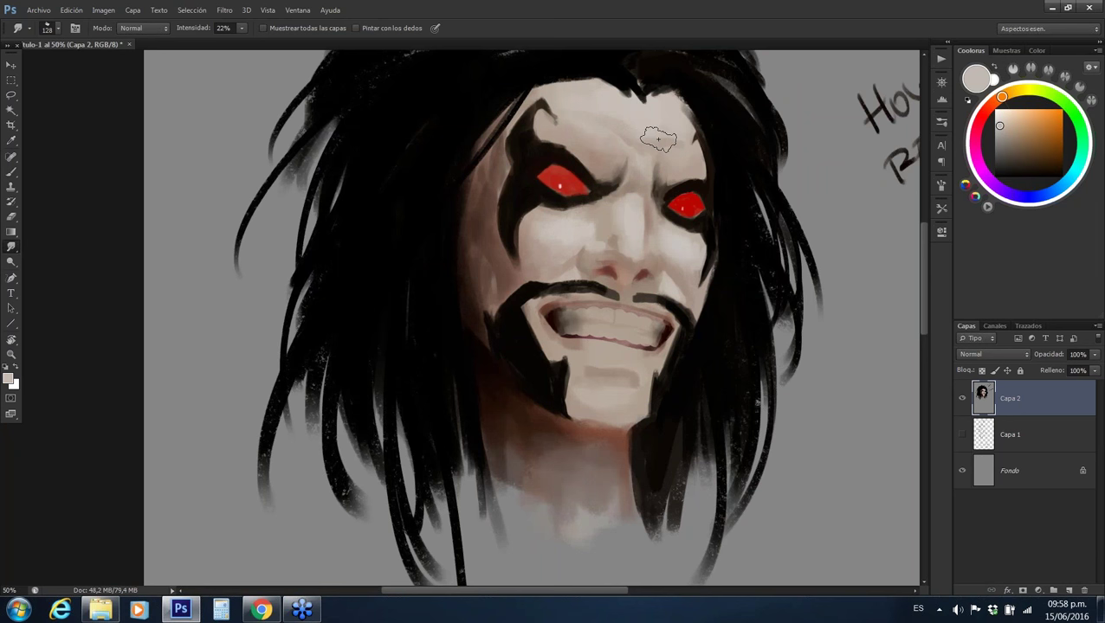
pyautogui.press('b')
# Sample a range of forehead and tan face skin tones
pyautogui.keyDown('alt'); pyautogui.click(599, 128); pyautogui.keyUp('alt')
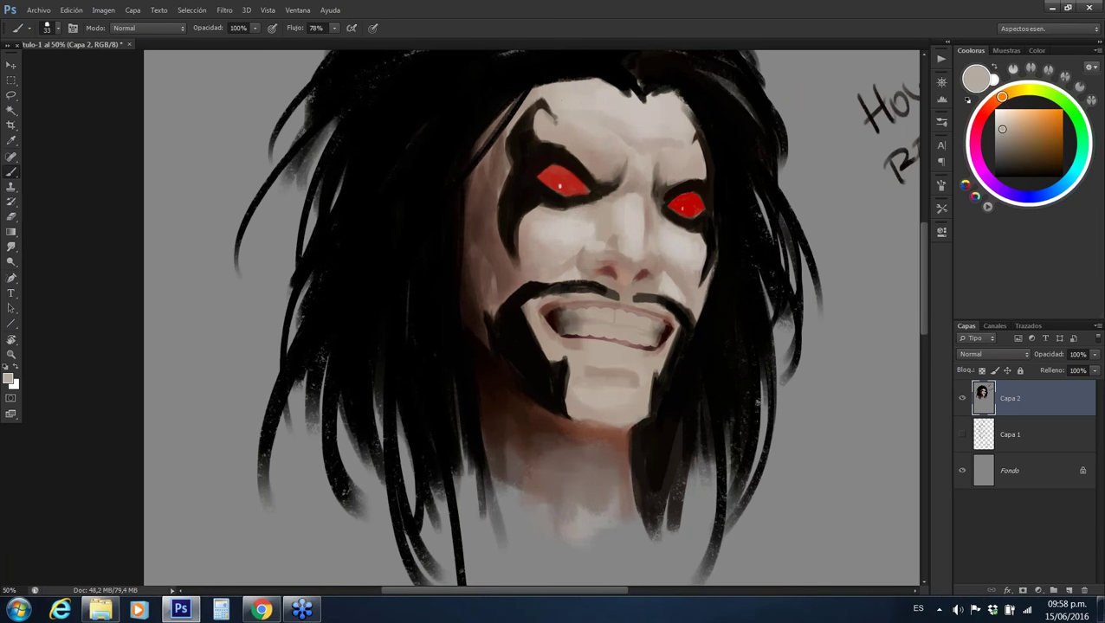
pyautogui.keyDown('alt'); pyautogui.click(609, 169); pyautogui.keyUp('alt')
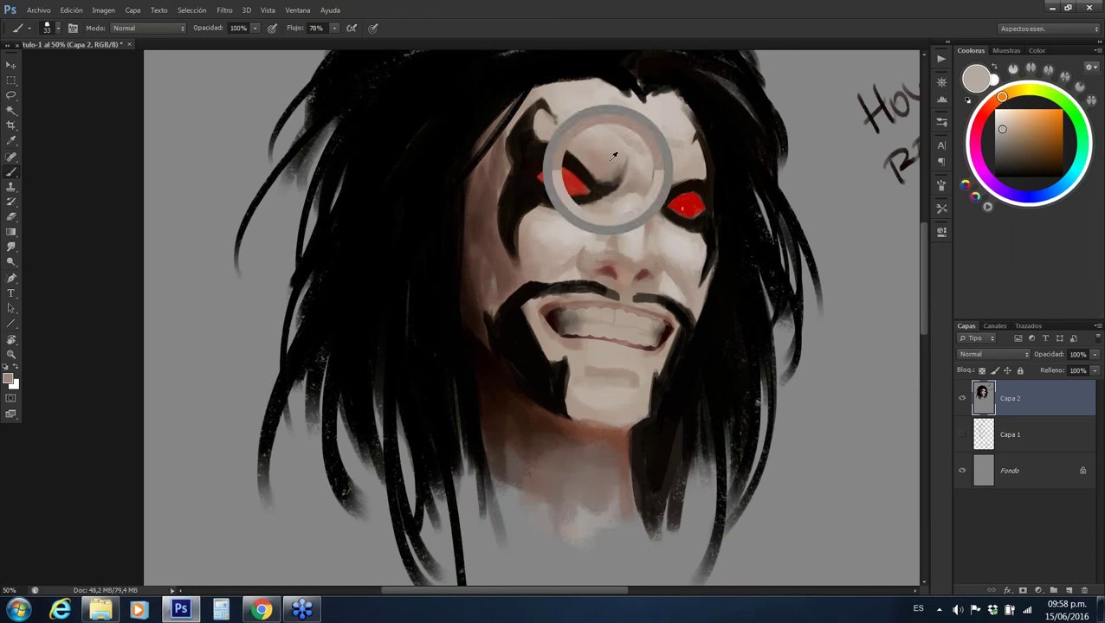
pyautogui.keyDown('alt'); pyautogui.click(599, 110); pyautogui.keyUp('alt')
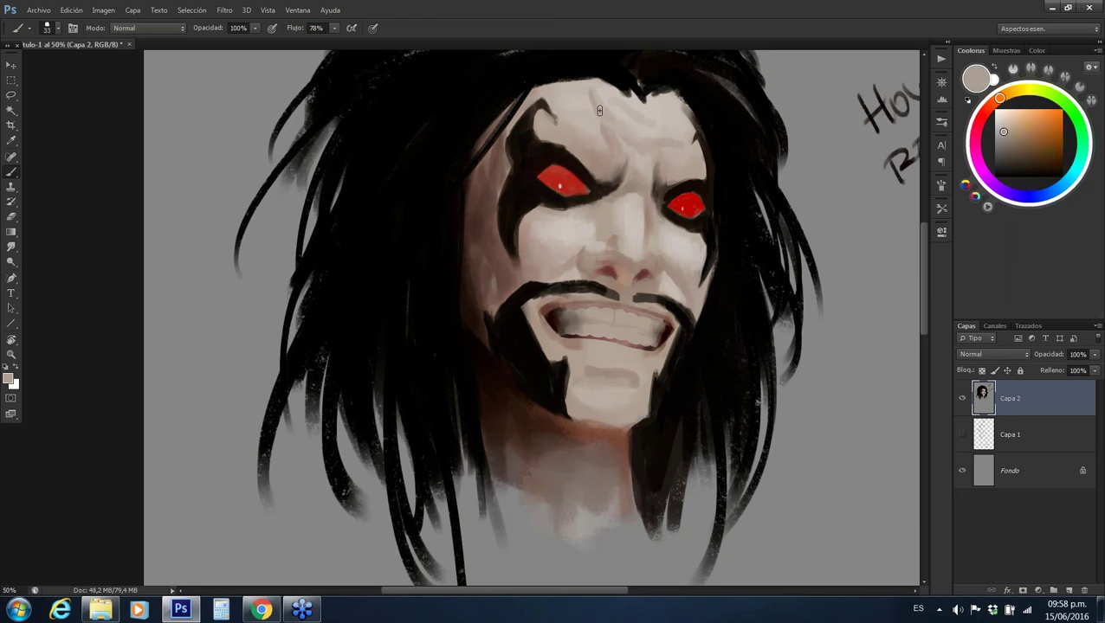
pyautogui.keyDown('alt'); pyautogui.click(664, 172); pyautogui.keyUp('alt')
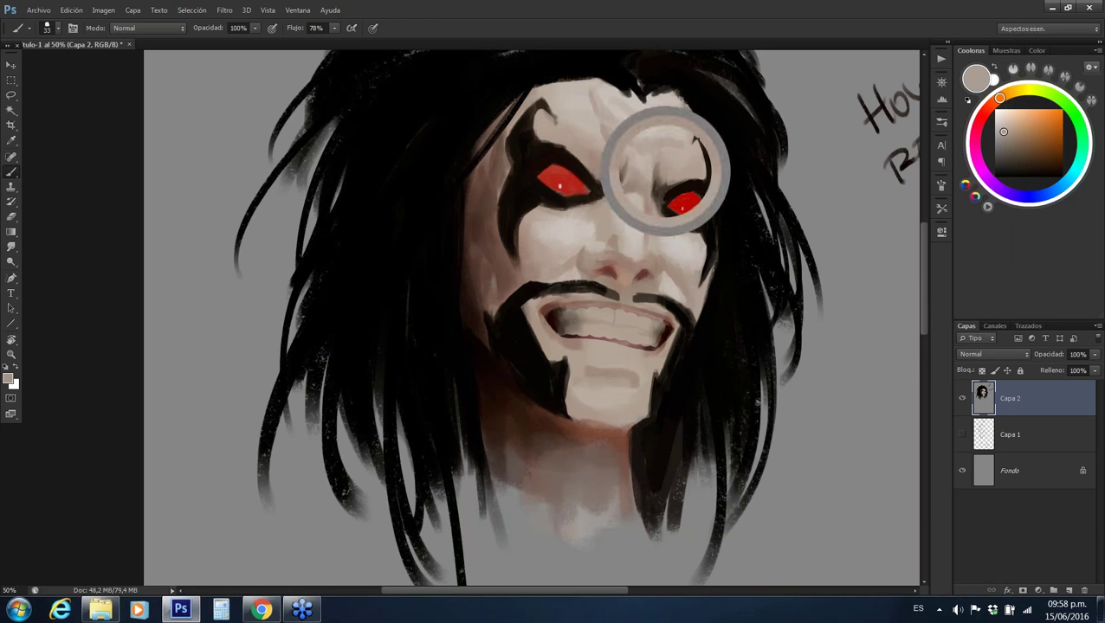
pyautogui.keyDown('alt'); pyautogui.click(607, 176); pyautogui.keyUp('alt')
pyautogui.keyDown('alt'); pyautogui.click(596, 192); pyautogui.keyUp('alt')
pyautogui.keyDown('alt'); pyautogui.click(618, 212); pyautogui.keyUp('alt')
pyautogui.keyDown('alt'); pyautogui.click(605, 214); pyautogui.keyUp('alt')
pyautogui.keyDown('alt'); pyautogui.click(592, 171); pyautogui.keyUp('alt')
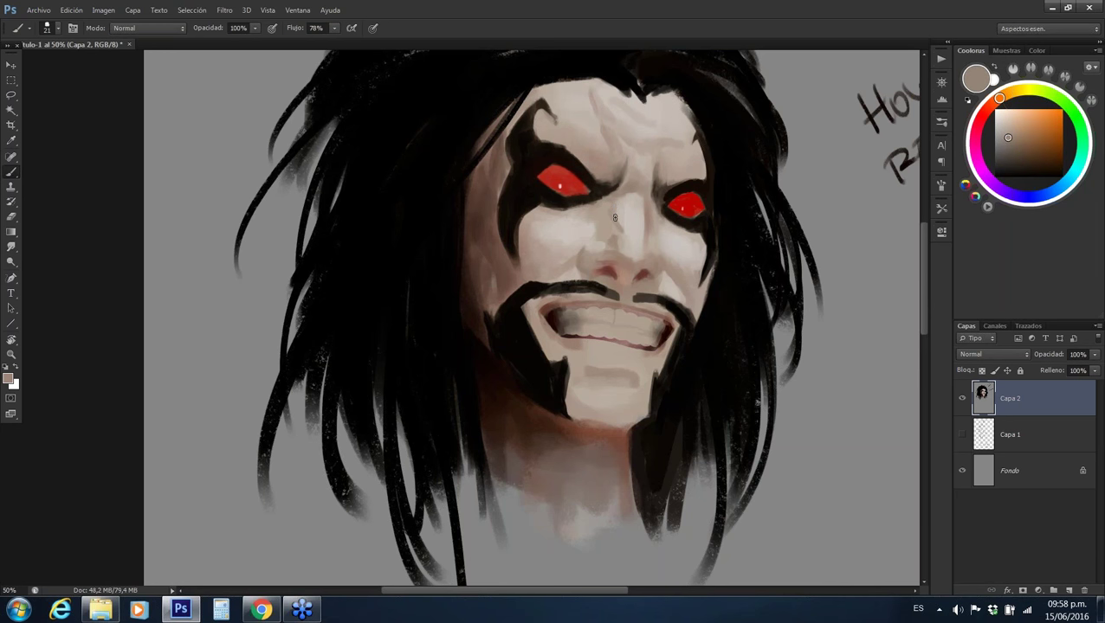
# Sample beige tones from between the eyes and paint a light stroke between the brows
pyautogui.keyDown('alt'); pyautogui.click(612, 209); pyautogui.keyUp('alt')
pyautogui.keyDown('alt'); pyautogui.click(634, 232); pyautogui.keyUp('alt')
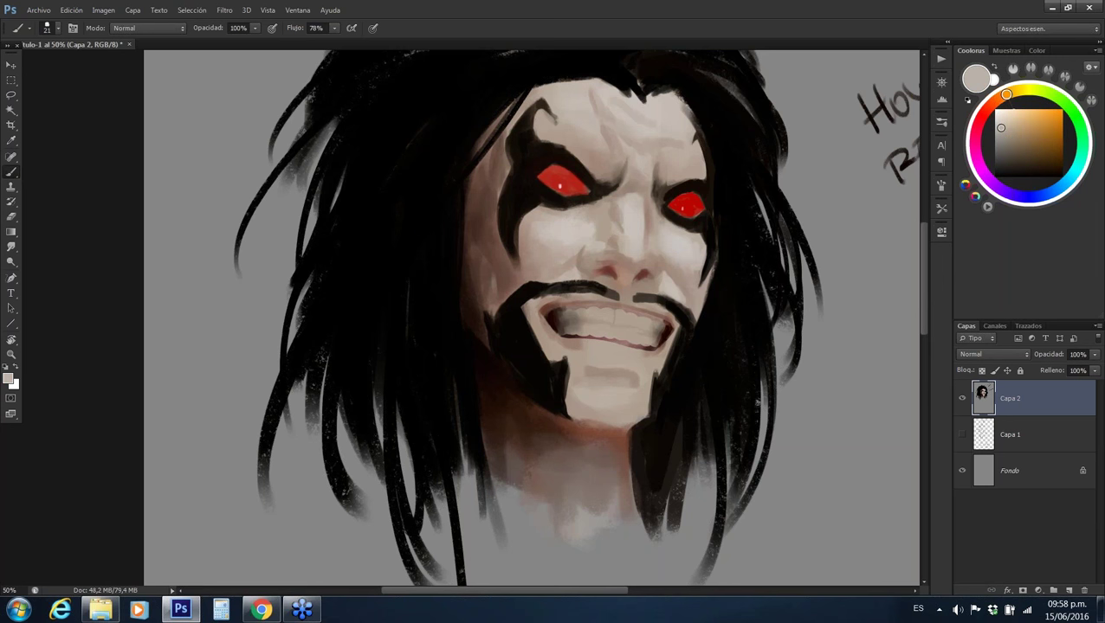
pyautogui.keyDown('alt'); pyautogui.click(658, 243); pyautogui.keyUp('alt')
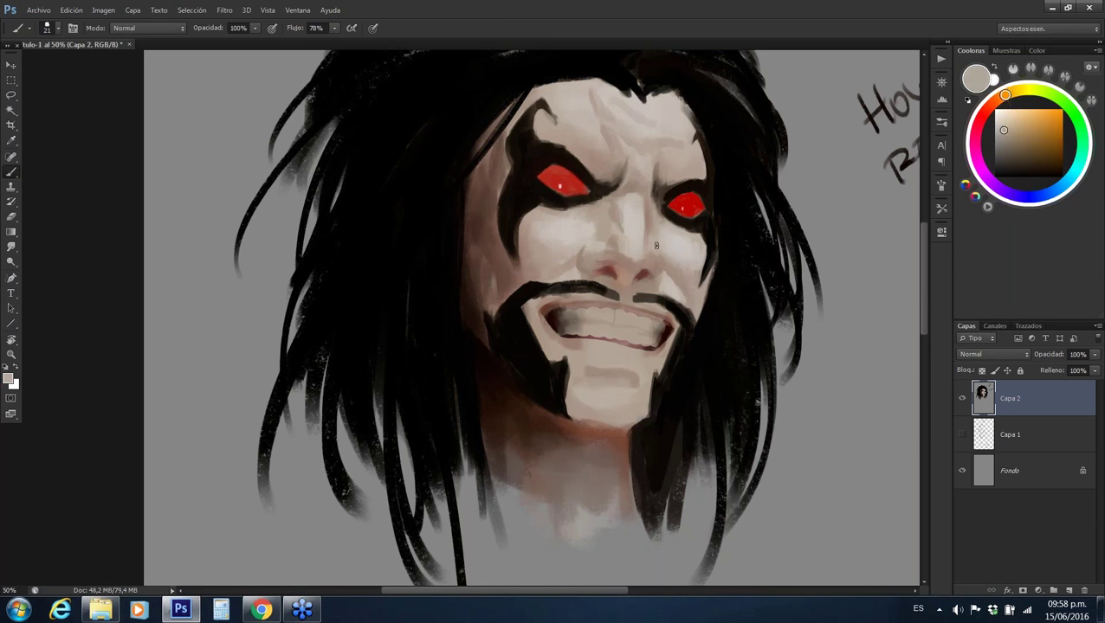
pyautogui.keyDown('alt'); pyautogui.click(656, 215); pyautogui.keyUp('alt')
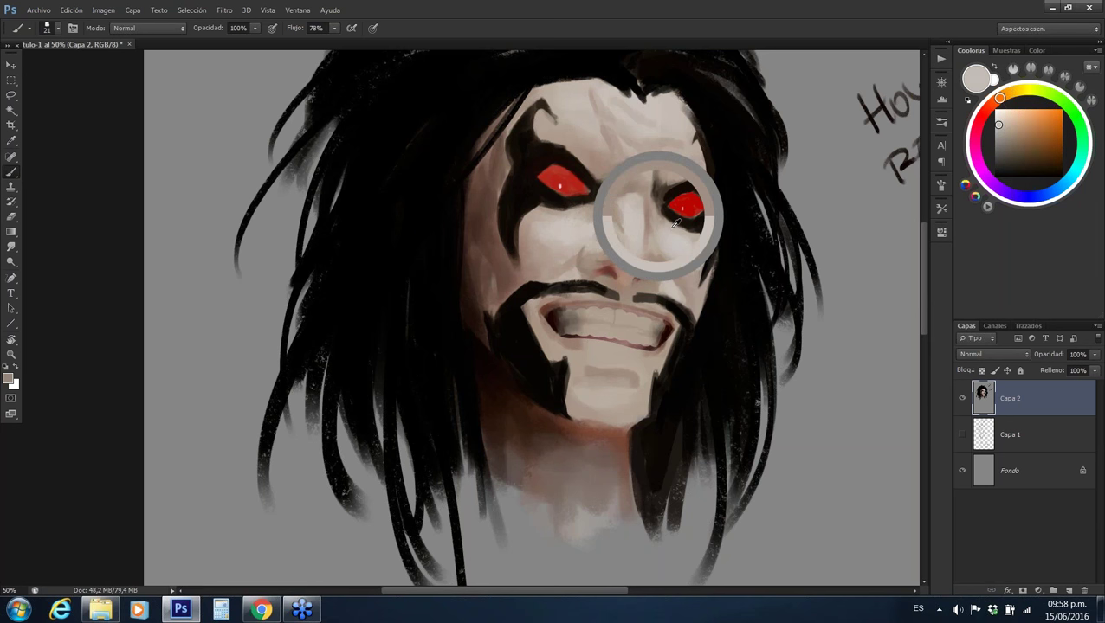
pyautogui.keyDown('alt'); pyautogui.click(640, 187); pyautogui.keyUp('alt')
pyautogui.keyDown('alt'); pyautogui.click(632, 186); pyautogui.keyUp('alt')
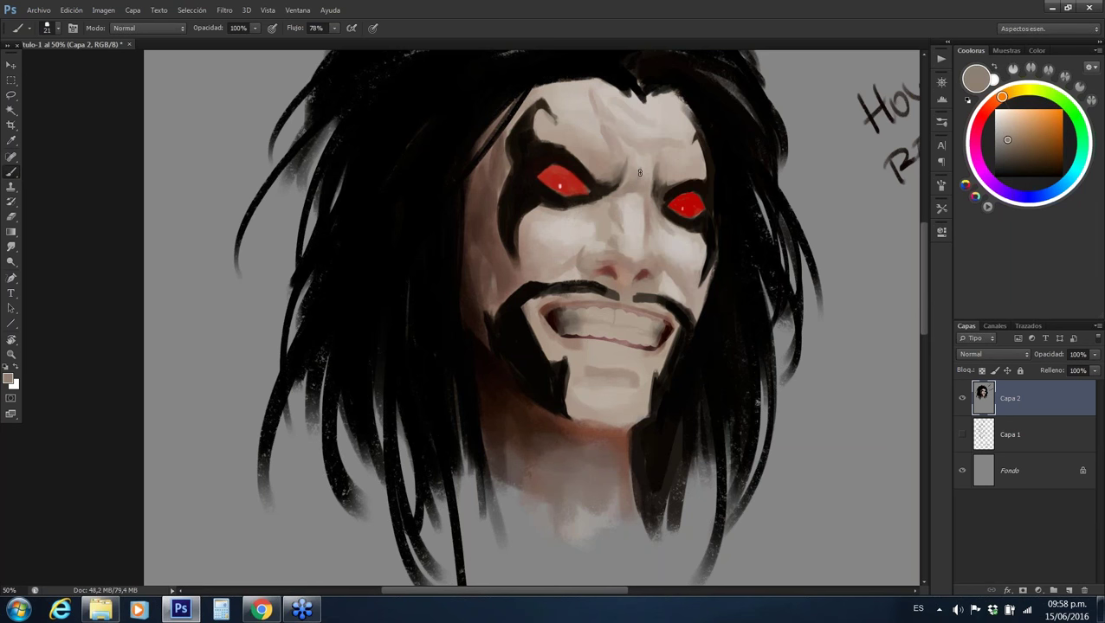
pyautogui.moveTo(637, 183); pyautogui.dragTo(640, 173)
# Sample near-white, dark brown and near-black, shrinking the brush to size 53
pyautogui.keyDown('alt'); pyautogui.click(602, 126); pyautogui.keyUp('alt')
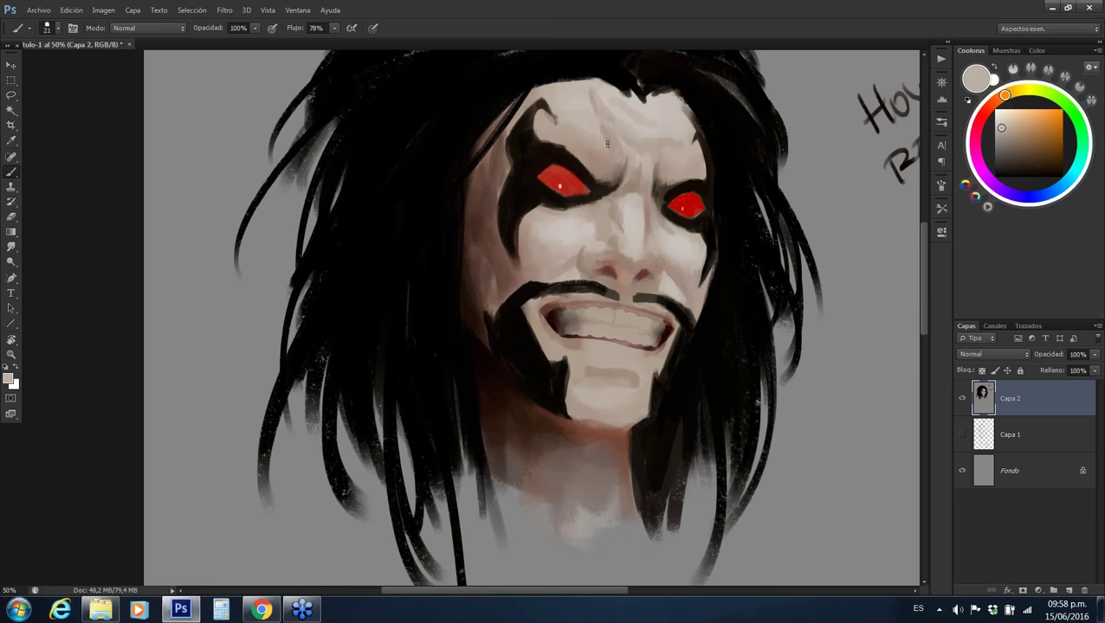
pyautogui.keyDown('alt'); pyautogui.click(578, 109); pyautogui.keyUp('alt')
pyautogui.keyDown('alt'); pyautogui.click(498, 149); pyautogui.keyUp('alt')
pyautogui.keyDown('alt'); pyautogui.click(487, 156); pyautogui.keyUp('alt')
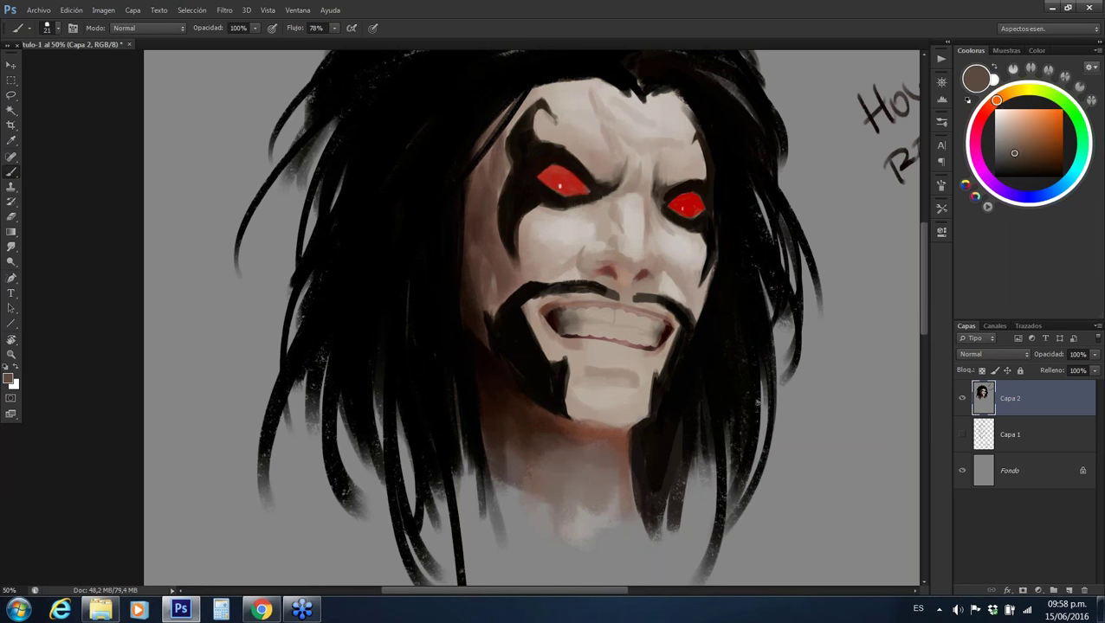
pyautogui.keyDown('alt'); pyautogui.click(474, 290); pyautogui.keyUp('alt')
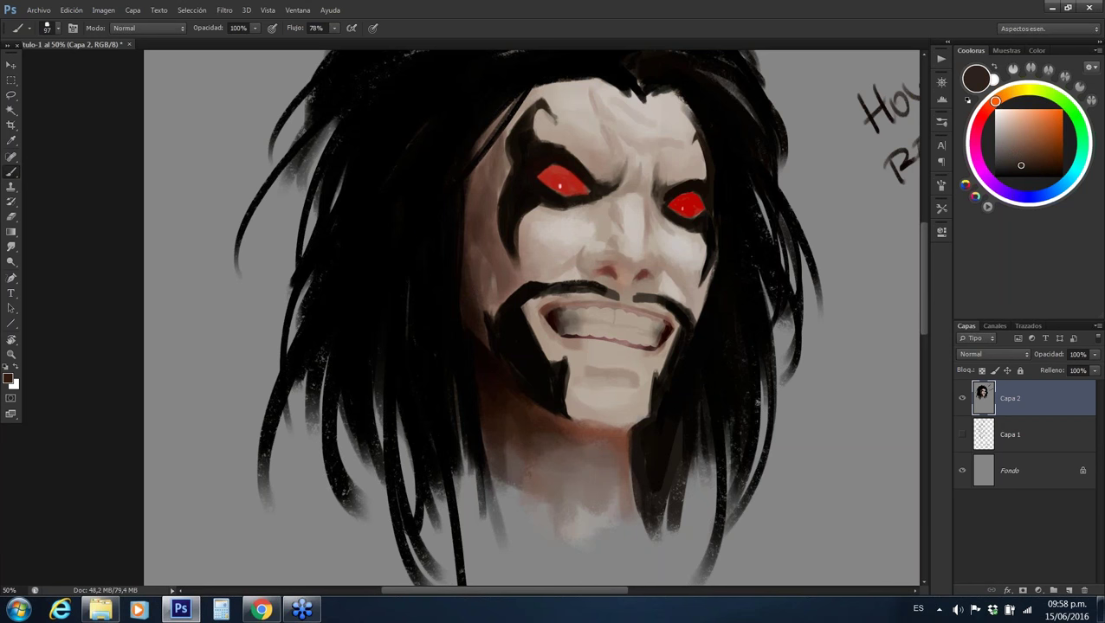
pyautogui.keyDown('alt'); pyautogui.keyDown('shift'); pyautogui.rightClick(483, 178); pyautogui.keyUp('shift'); pyautogui.keyUp('alt')
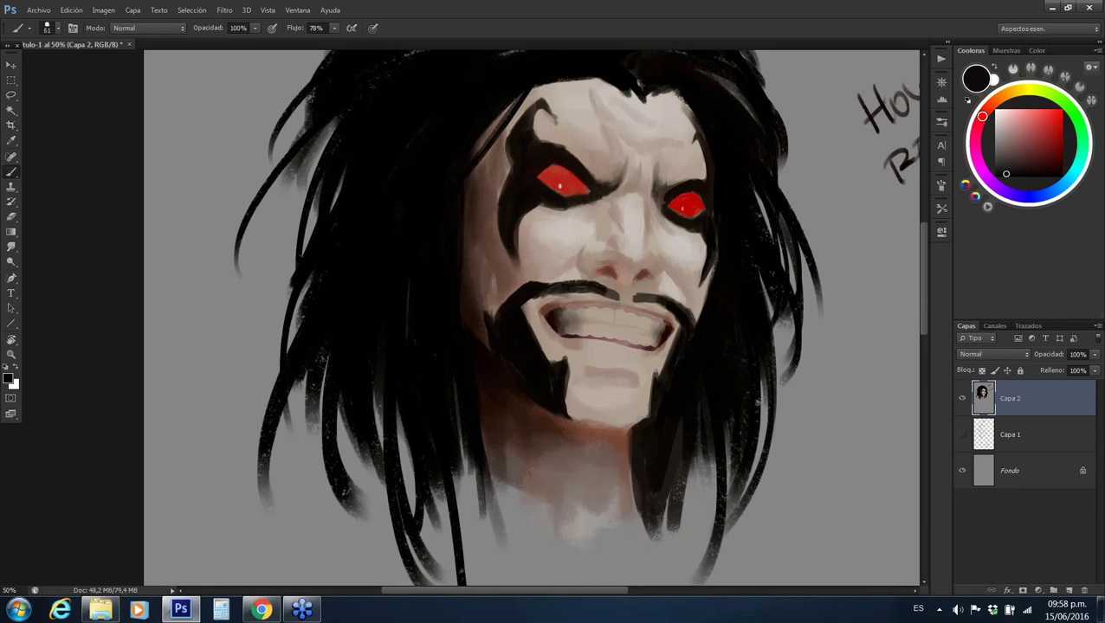
pyautogui.keyDown('alt'); pyautogui.rightClick(469, 191); pyautogui.keyUp('alt')
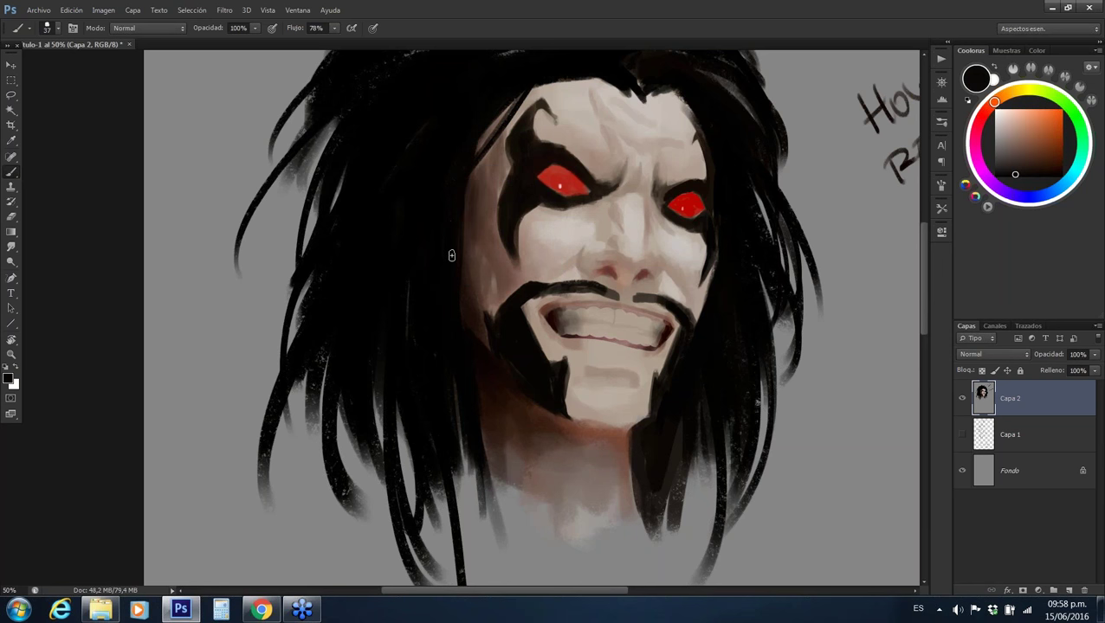
pyautogui.press('r')
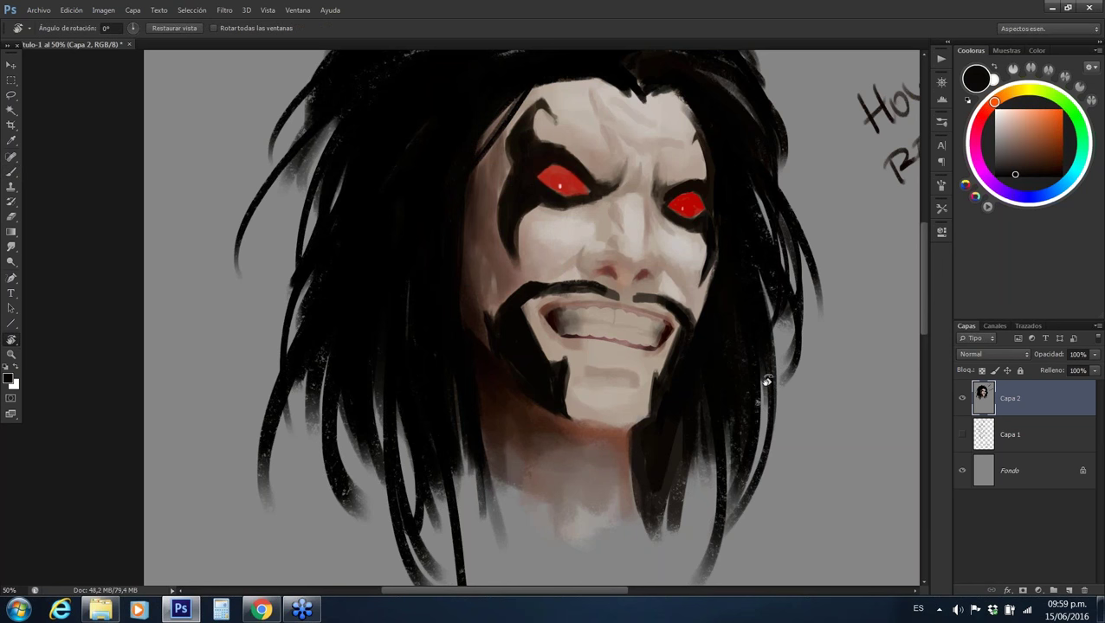
# Rotate the view about 11 degrees, shift it right, then restore it upright
pyautogui.moveTo(766, 381)
pyautogui.mouseDown()
pyautogui.moveTo(780, 275)
pyautogui.moveTo(407, 222)
pyautogui.mouseUp()
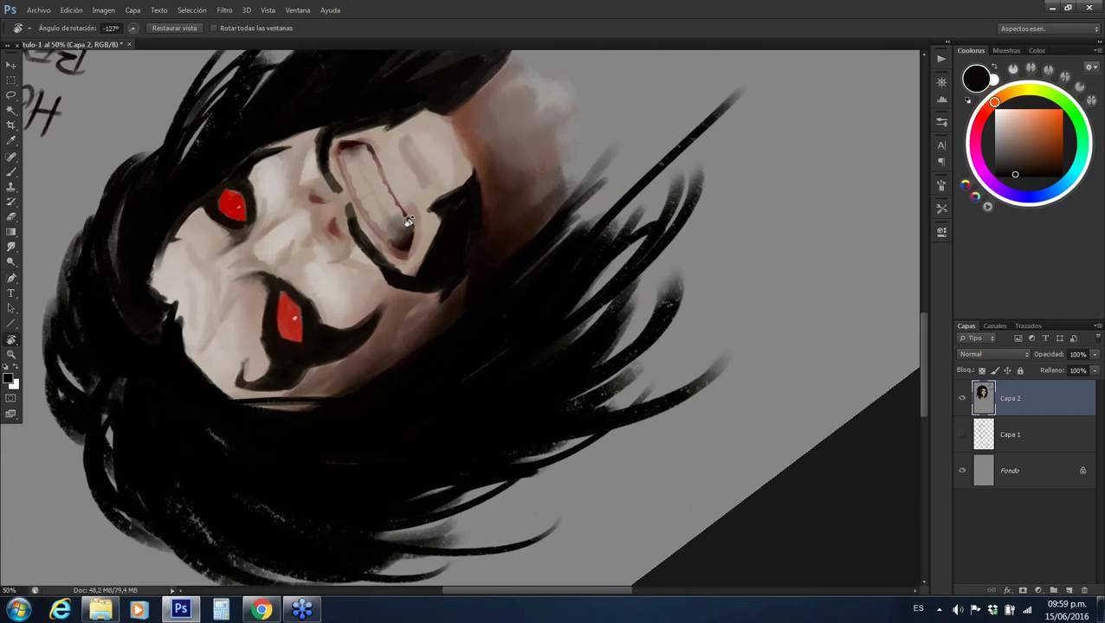
pyautogui.press('b')
pyautogui.moveTo(408, 222); pyautogui.dragTo(561, 223)
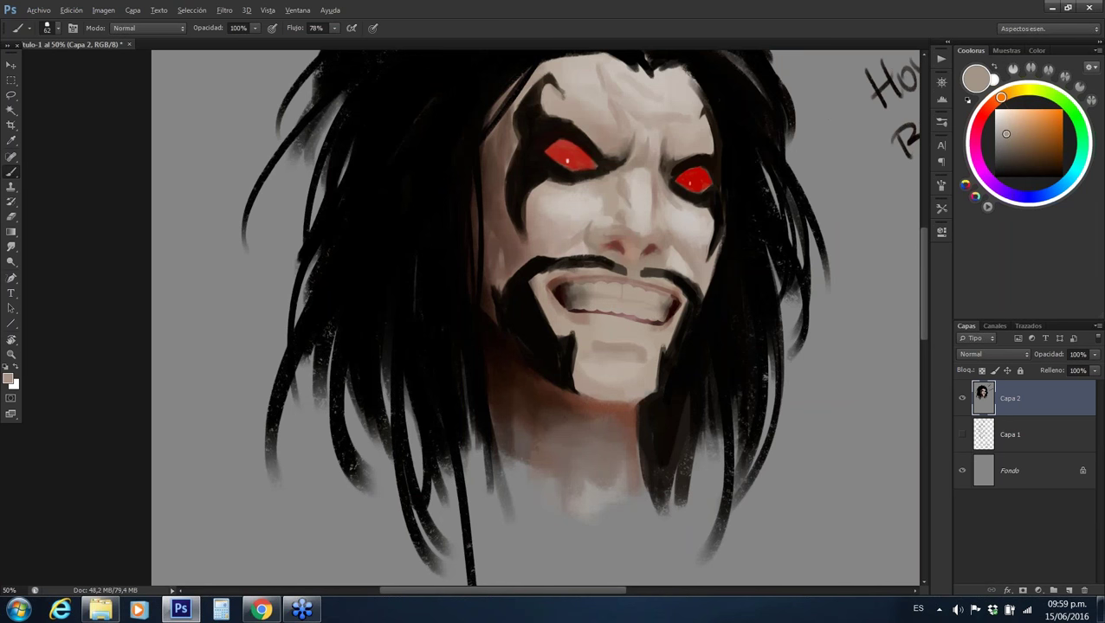
pyautogui.keyDown('alt'); pyautogui.click(601, 382); pyautogui.keyUp('alt')
# Sample chin tones and black, and shrink the brush to size 21
pyautogui.keyDown('alt'); pyautogui.click(632, 370); pyautogui.keyUp('alt')
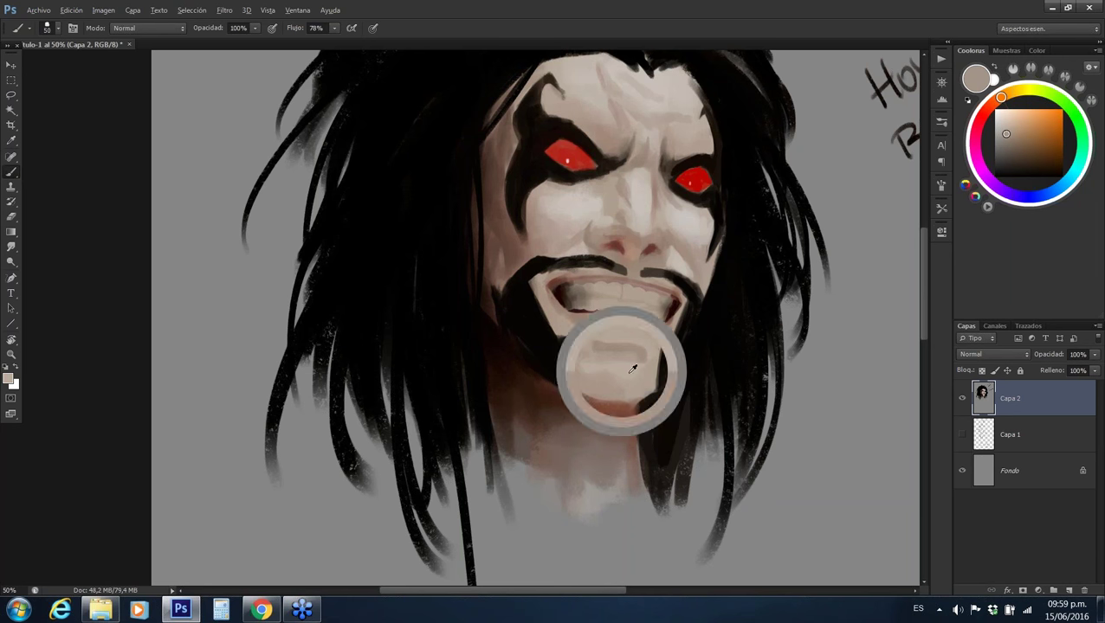
pyautogui.keyDown('alt'); pyautogui.click(597, 405); pyautogui.keyUp('alt')
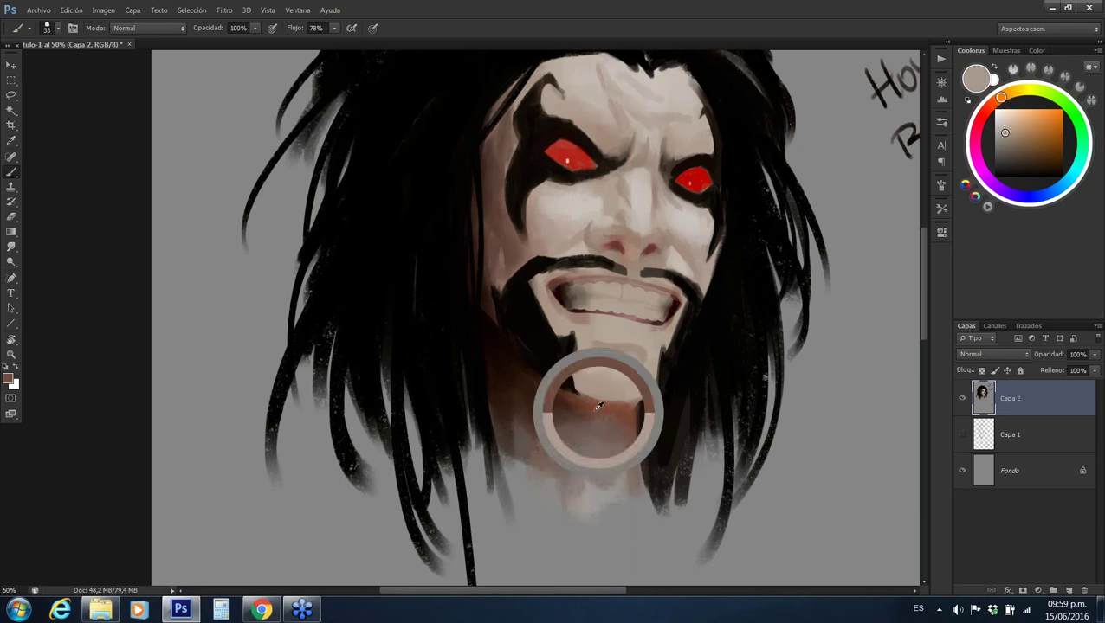
pyautogui.press('d')
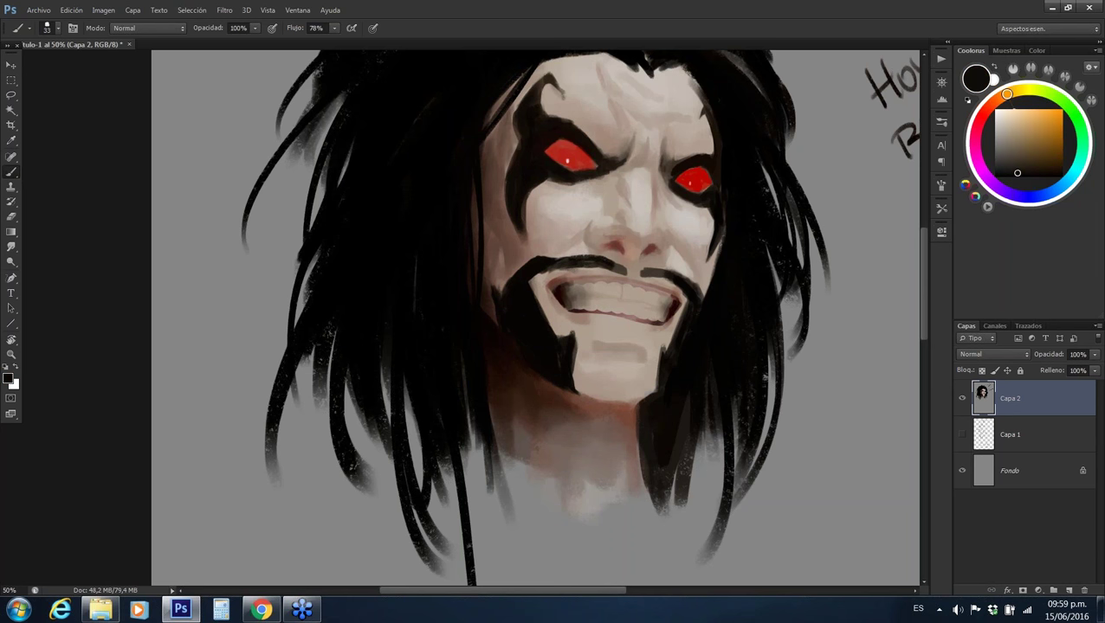
pyautogui.keyDown('alt'); pyautogui.click(506, 323); pyautogui.keyUp('alt')
pyautogui.keyDown('alt'); pyautogui.click(567, 356); pyautogui.keyUp('alt')
pyautogui.moveTo(669, 362); pyautogui.dragTo(684, 326)
pyautogui.keyDown('alt'); pyautogui.click(667, 362); pyautogui.keyUp('alt')
# Darken and thicken the moustache's right end with its sampled dark tone
pyautogui.keyDown('alt'); pyautogui.click(696, 294); pyautogui.keyUp('alt')
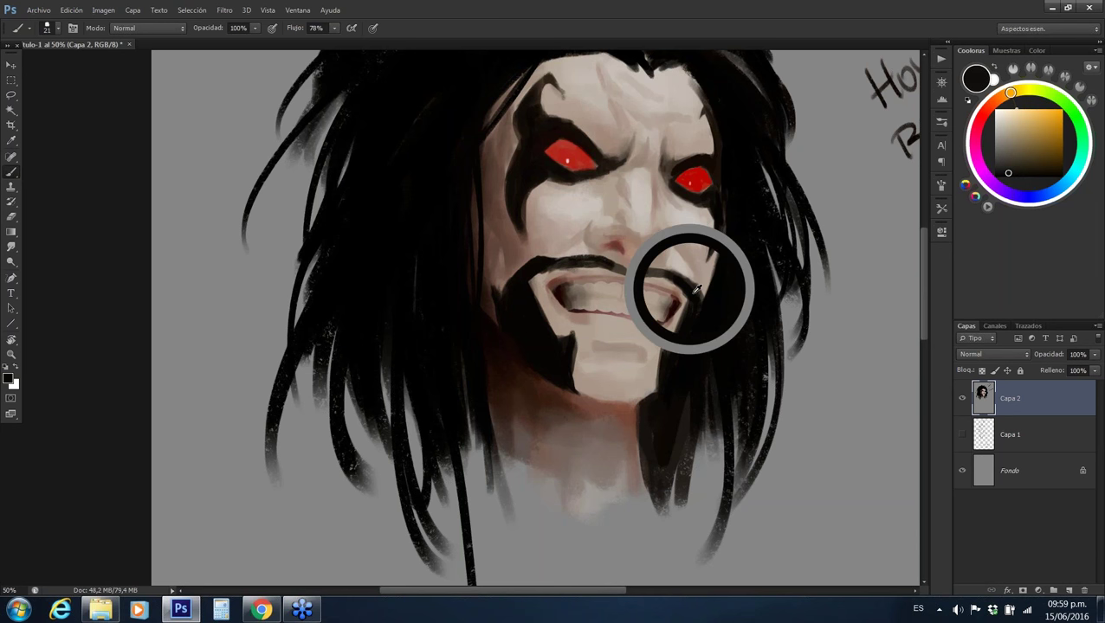
pyautogui.keyDown('alt'); pyautogui.click(542, 263); pyautogui.keyUp('alt')
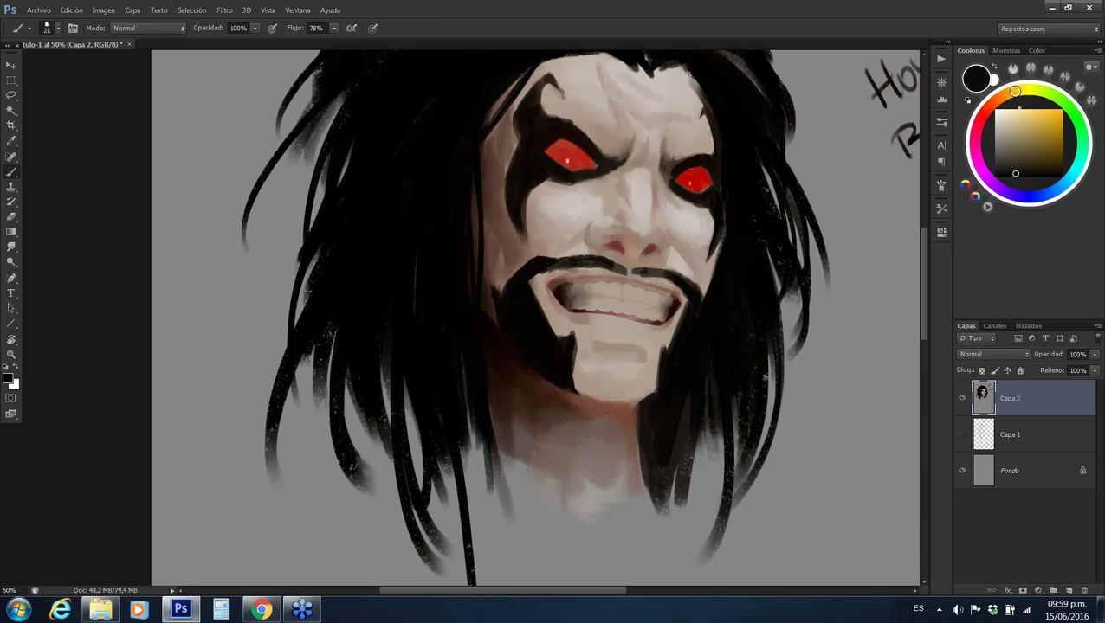
pyautogui.moveTo(559, 269); pyautogui.dragTo(598, 261)
pyautogui.keyDown('alt'); pyautogui.click(597, 260); pyautogui.keyUp('alt')
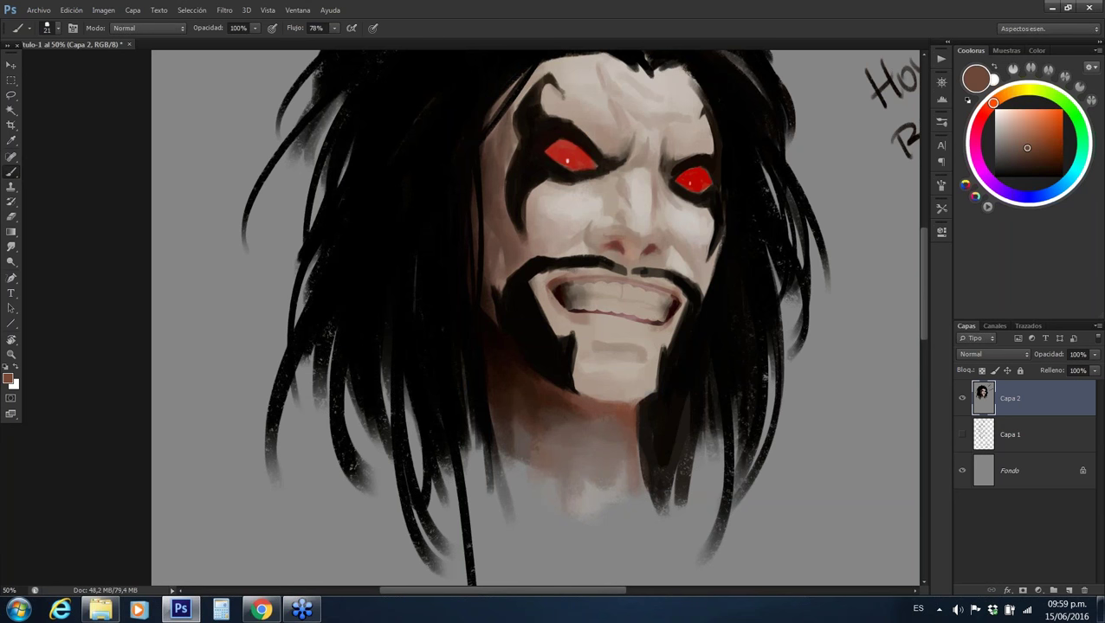
# Sample dark brown chin and face tones, reducing the brush to size 40
pyautogui.keyDown('alt'); pyautogui.click(605, 398); pyautogui.keyUp('alt')
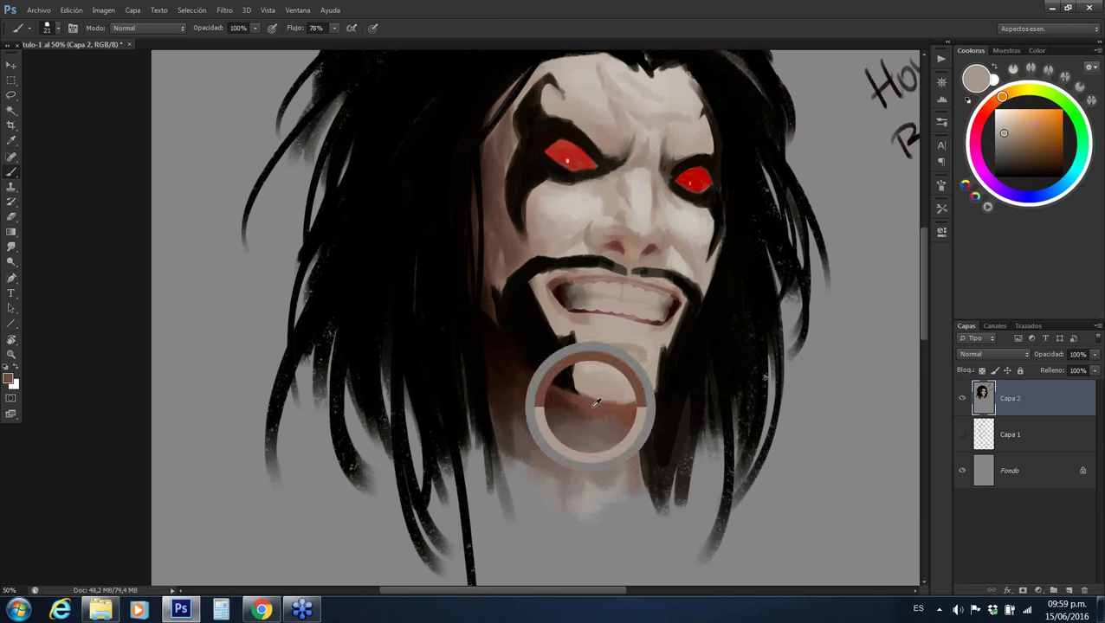
pyautogui.keyDown('alt'); pyautogui.click(575, 400); pyautogui.keyUp('alt')
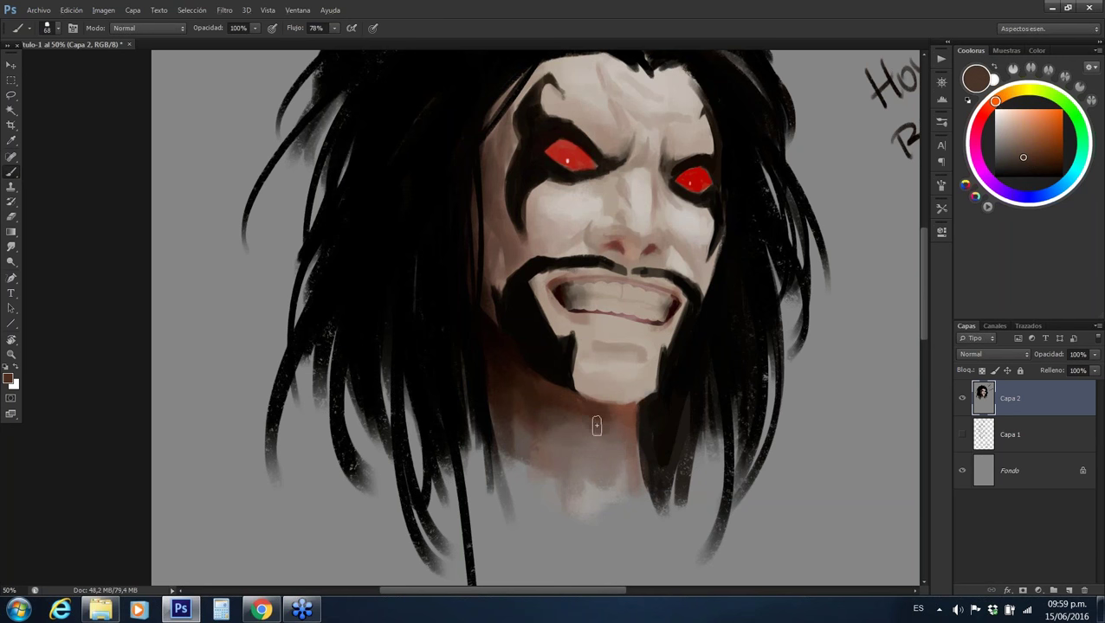
pyautogui.keyDown('alt'); pyautogui.click(589, 419); pyautogui.keyUp('alt')
pyautogui.keyDown('alt'); pyautogui.click(601, 429); pyautogui.keyUp('alt')
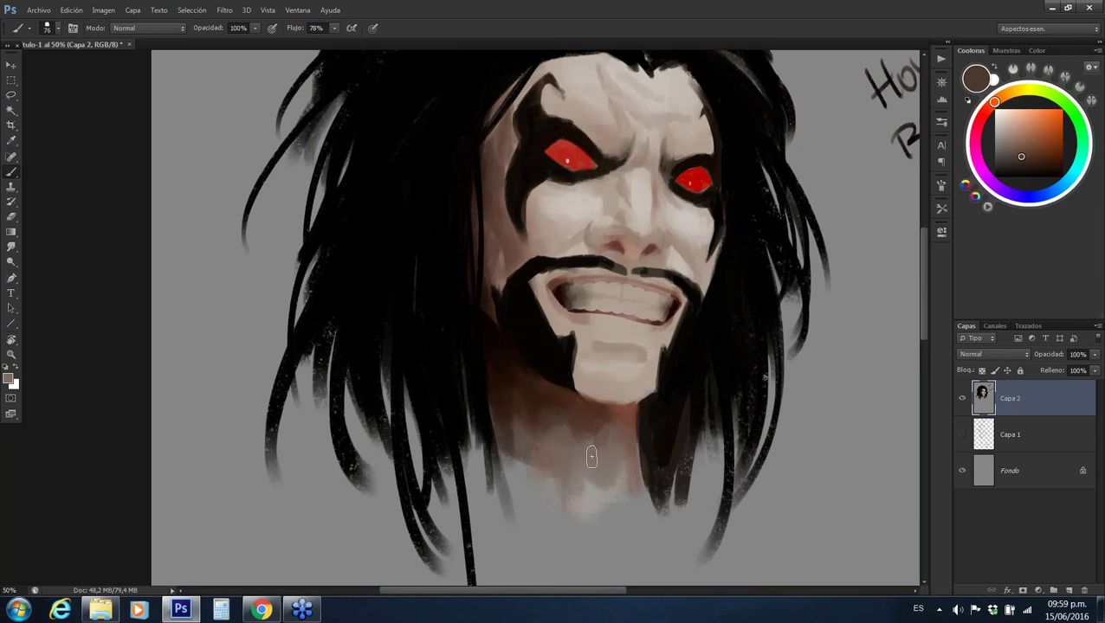
pyautogui.keyDown('alt'); pyautogui.click(497, 224); pyautogui.keyUp('alt')
pyautogui.keyDown('alt'); pyautogui.click(531, 172); pyautogui.keyUp('alt')
pyautogui.keyDown('alt'); pyautogui.click(511, 167); pyautogui.keyUp('alt')
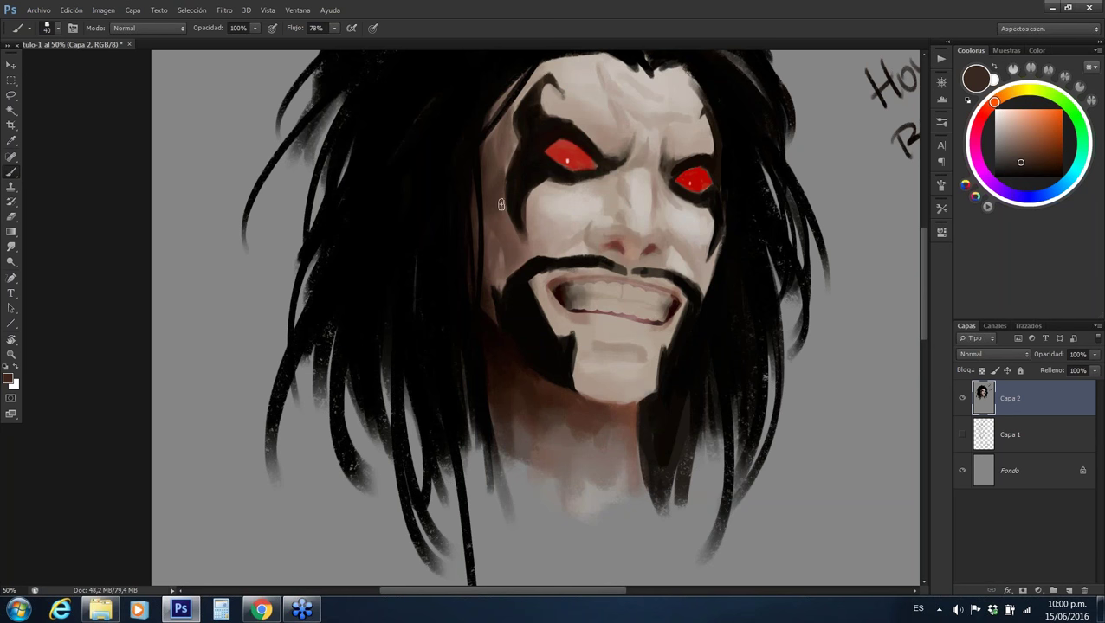
# Set black at brush size 28 for the beard, then sample greyish-beige from chin and teeth
pyautogui.keyDown('alt'); pyautogui.click(628, 387); pyautogui.keyUp('alt')
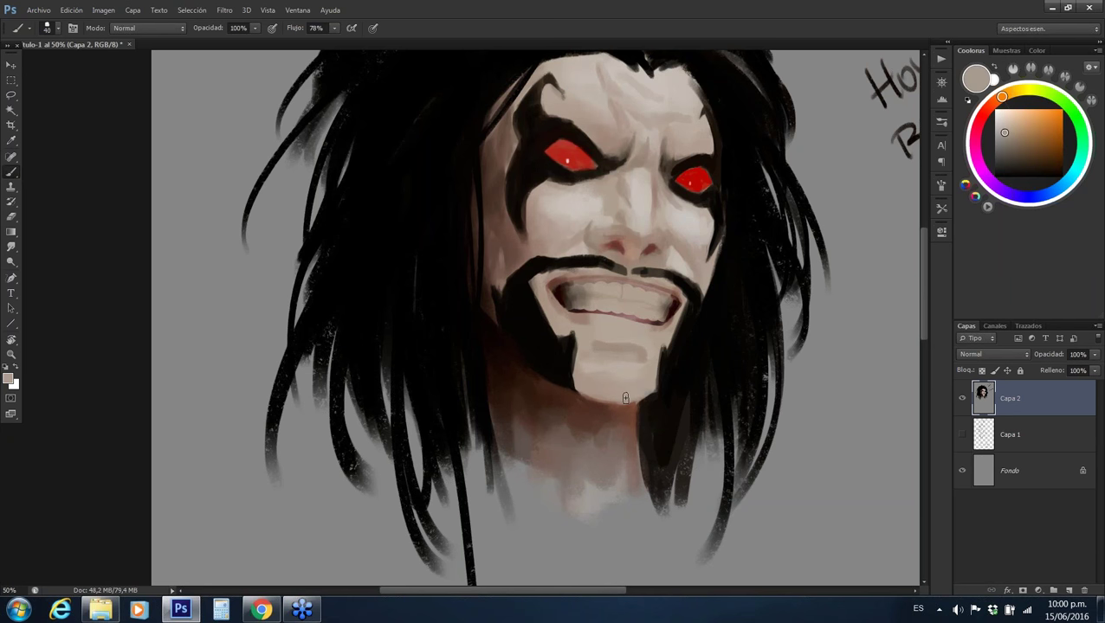
pyautogui.press('d')
pyautogui.keyDown('alt'); pyautogui.click(660, 396); pyautogui.keyUp('alt')
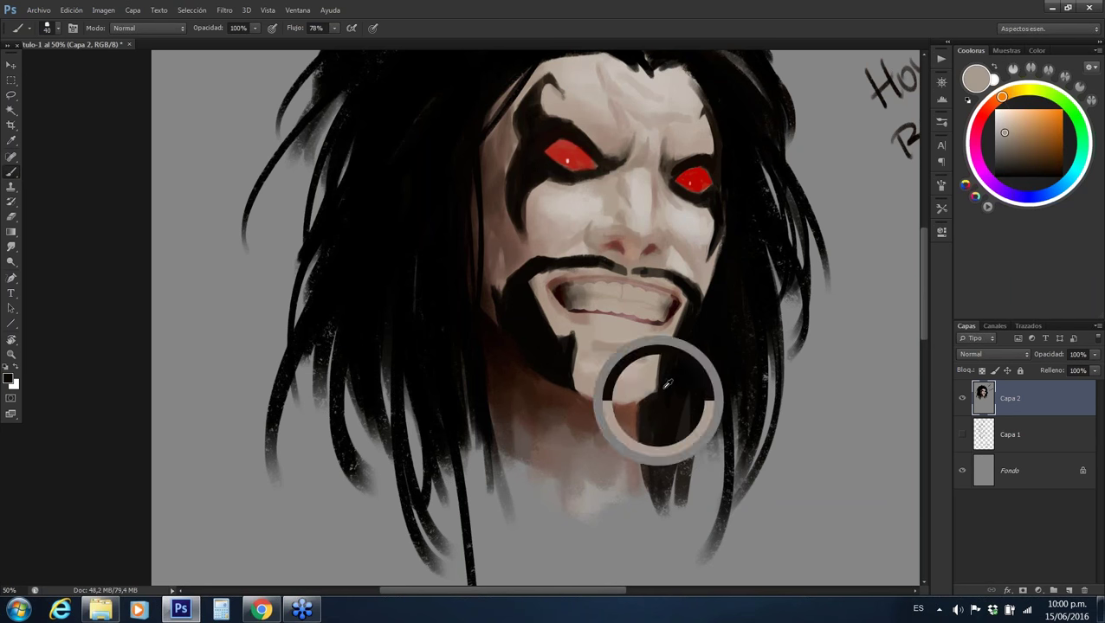
pyautogui.keyDown('alt'); pyautogui.click(658, 383); pyautogui.keyUp('alt')
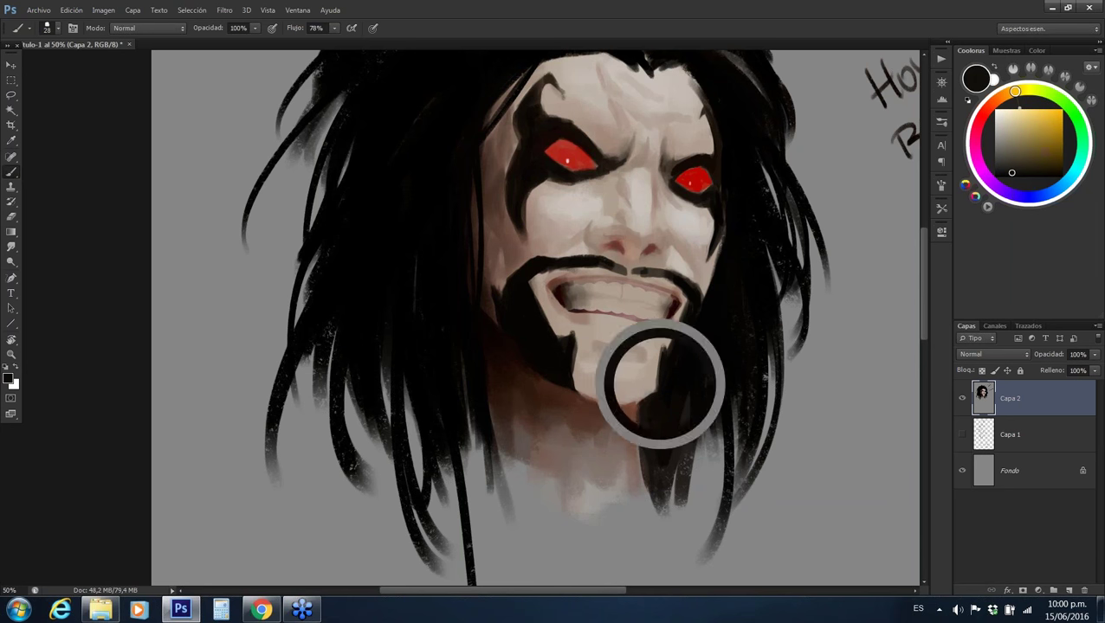
pyautogui.keyDown('alt'); pyautogui.click(606, 342); pyautogui.keyUp('alt')
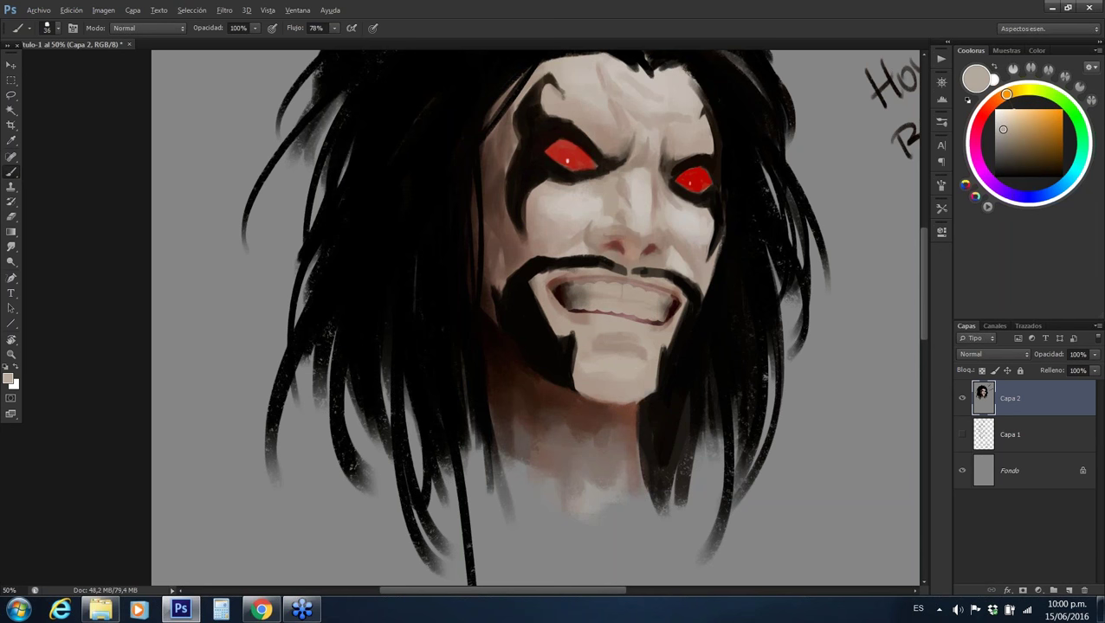
pyautogui.keyDown('alt'); pyautogui.click(619, 341); pyautogui.keyUp('alt')
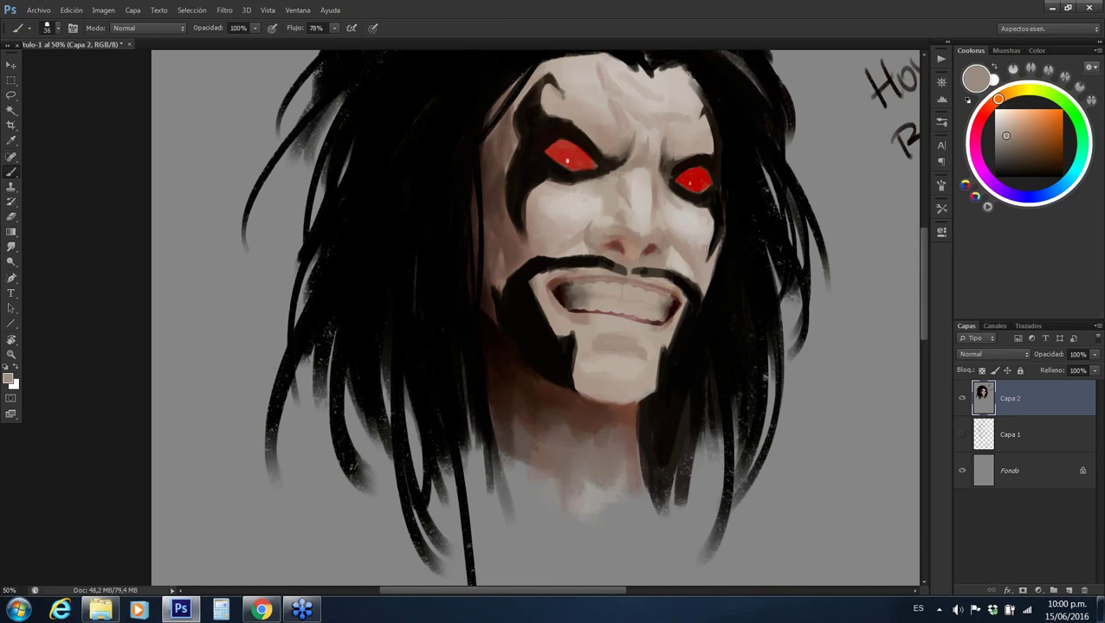
pyautogui.keyDown('alt'); pyautogui.click(583, 320); pyautogui.keyUp('alt')
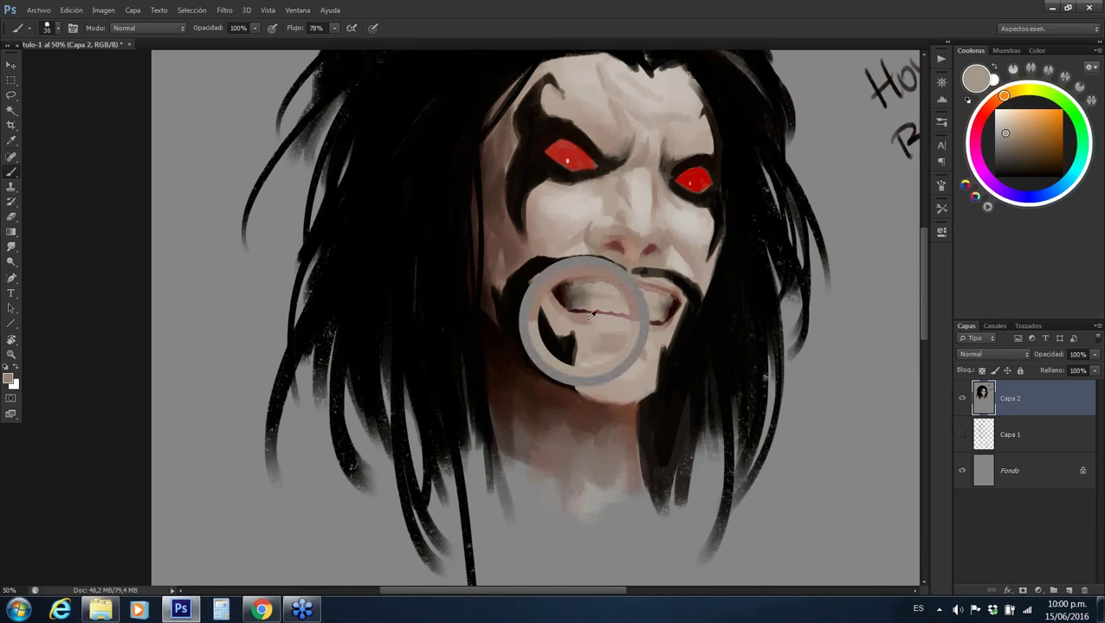
pyautogui.press('r')
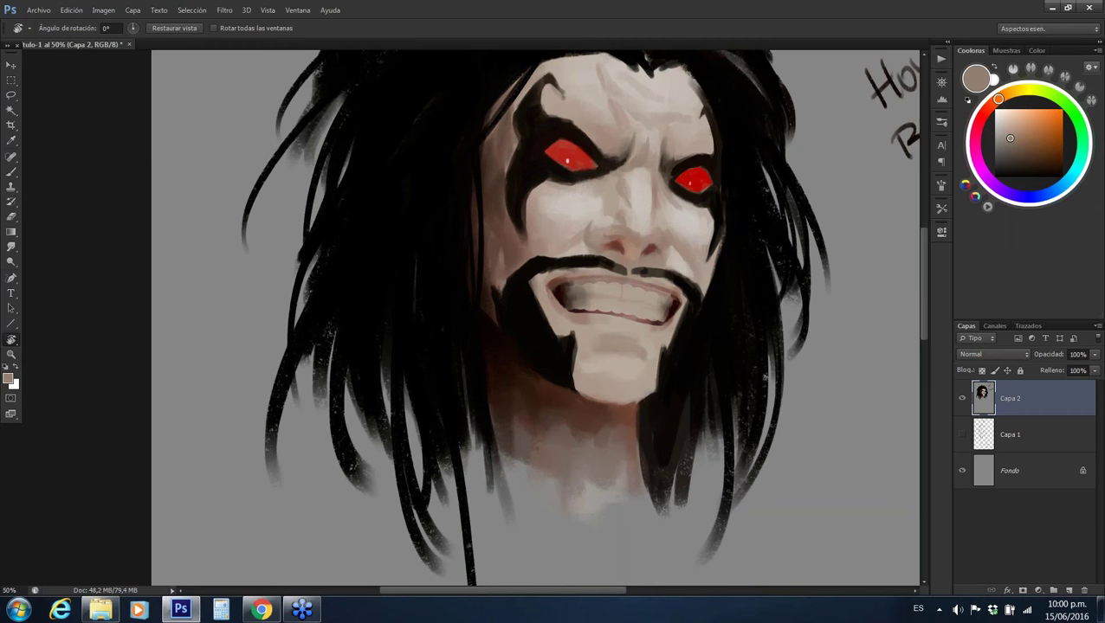
# Tilt the canvas view to -47° and sample tones from the teeth, cheek and nose
pyautogui.moveTo(717, 342); pyautogui.dragTo(653, 146)
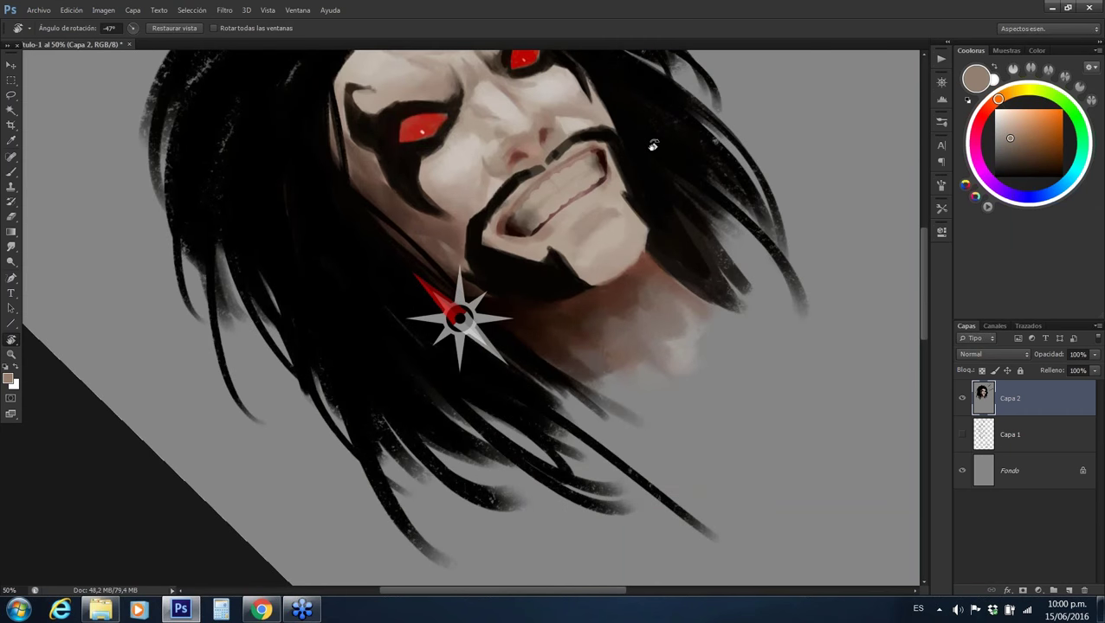
pyautogui.moveTo(653, 145); pyautogui.dragTo(628, 362)
pyautogui.press('b')
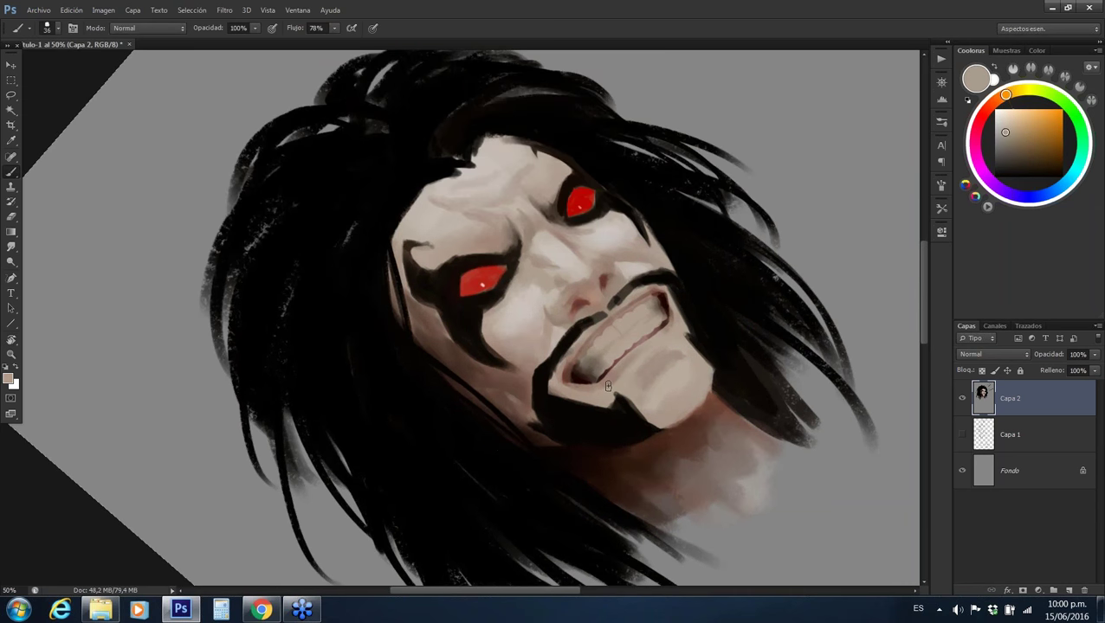
pyautogui.keyDown('alt'); pyautogui.click(652, 345); pyautogui.keyUp('alt')
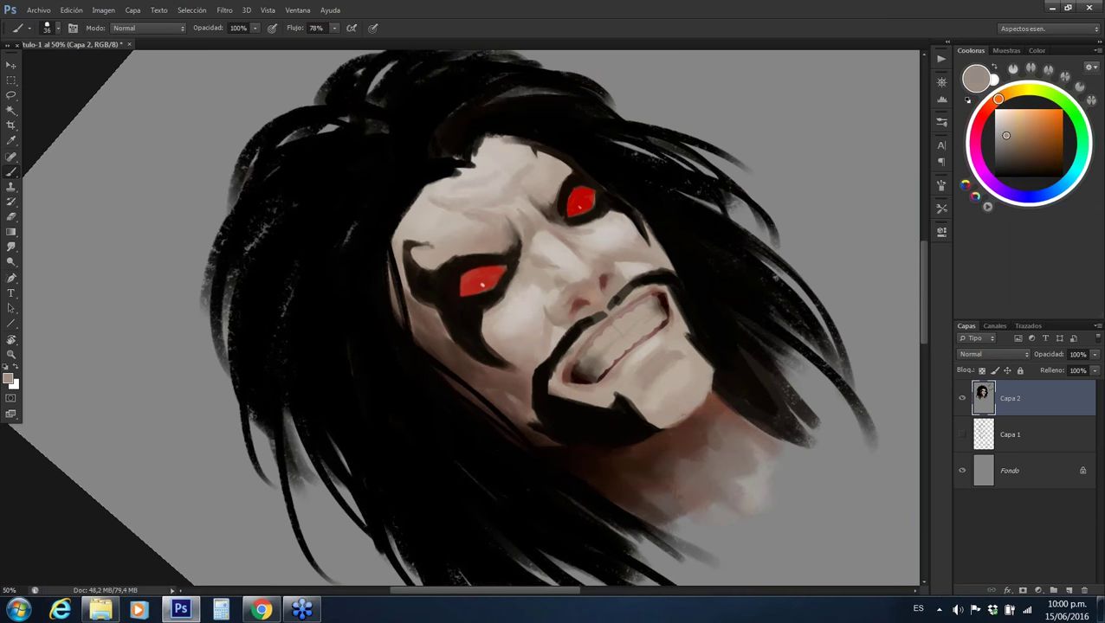
pyautogui.keyDown('alt'); pyautogui.click(523, 275); pyautogui.keyUp('alt')
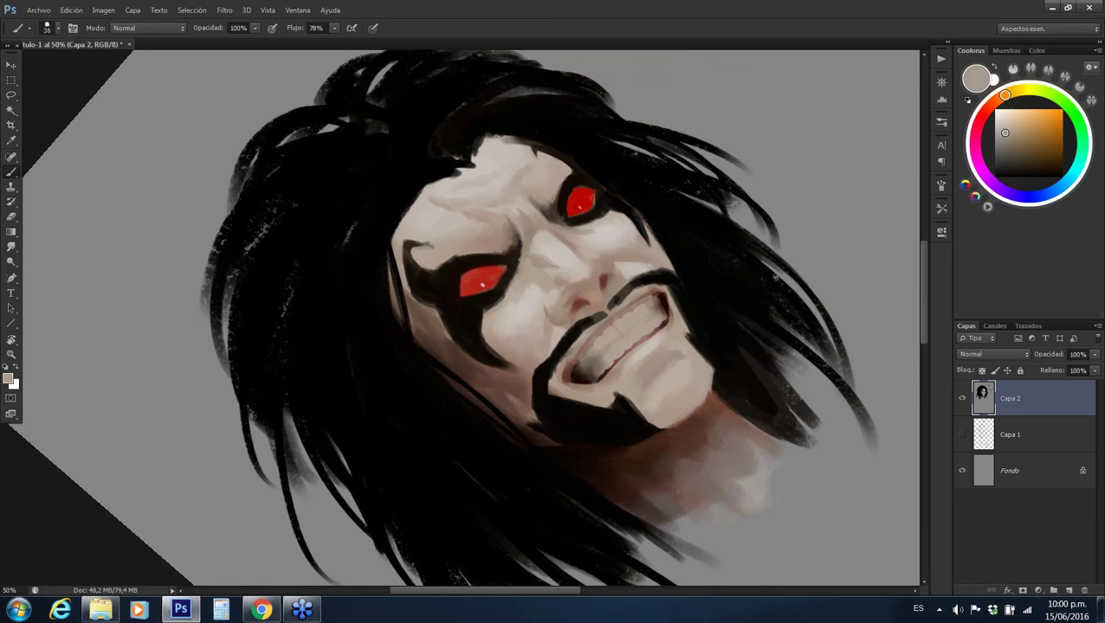
pyautogui.keyDown('alt'); pyautogui.click(530, 291); pyautogui.keyUp('alt')
pyautogui.keyDown('alt'); pyautogui.click(520, 285); pyautogui.keyUp('alt')
pyautogui.keyDown('alt'); pyautogui.click(594, 234); pyautogui.keyUp('alt')
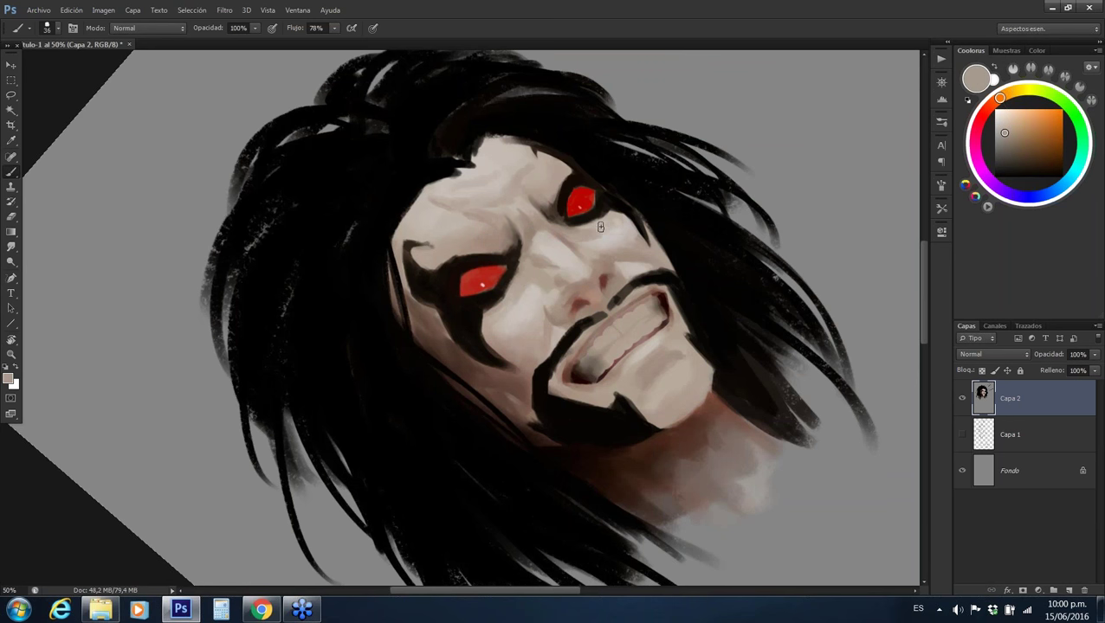
pyautogui.keyDown('alt'); pyautogui.click(612, 230); pyautogui.keyUp('alt')
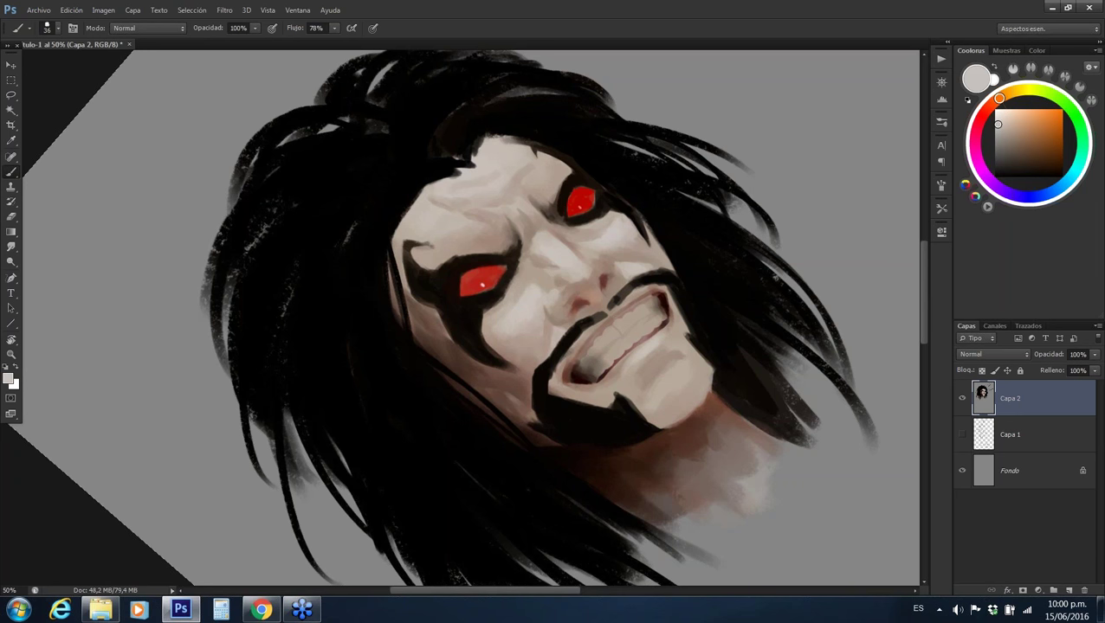
# Sample several forehead skin tones and mouth colours, ending on a muted dusty red
pyautogui.keyDown('alt'); pyautogui.click(531, 169); pyautogui.keyUp('alt')
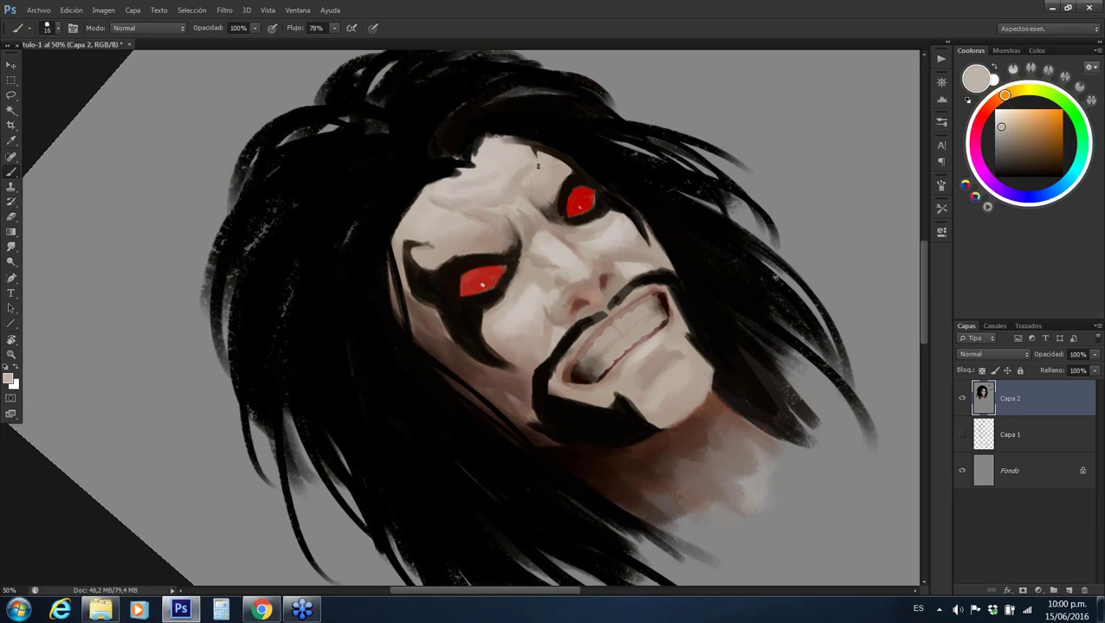
pyautogui.keyDown('alt'); pyautogui.click(508, 170); pyautogui.keyUp('alt')
pyautogui.keyDown('alt'); pyautogui.click(514, 159); pyautogui.keyUp('alt')
pyautogui.keyDown('alt'); pyautogui.click(517, 189); pyautogui.keyUp('alt')
pyautogui.keyDown('alt'); pyautogui.click(490, 176); pyautogui.keyUp('alt')
pyautogui.keyDown('alt'); pyautogui.click(490, 173); pyautogui.keyUp('alt')
pyautogui.keyDown('alt'); pyautogui.click(692, 342); pyautogui.keyUp('alt')
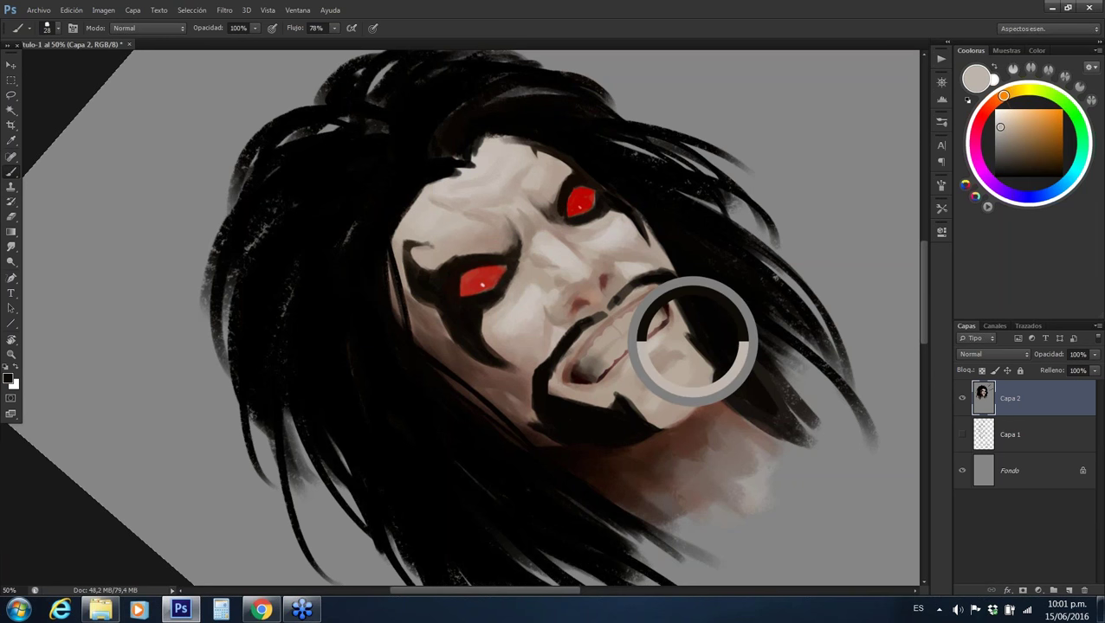
pyautogui.keyDown('alt'); pyautogui.click(701, 354); pyautogui.keyUp('alt')
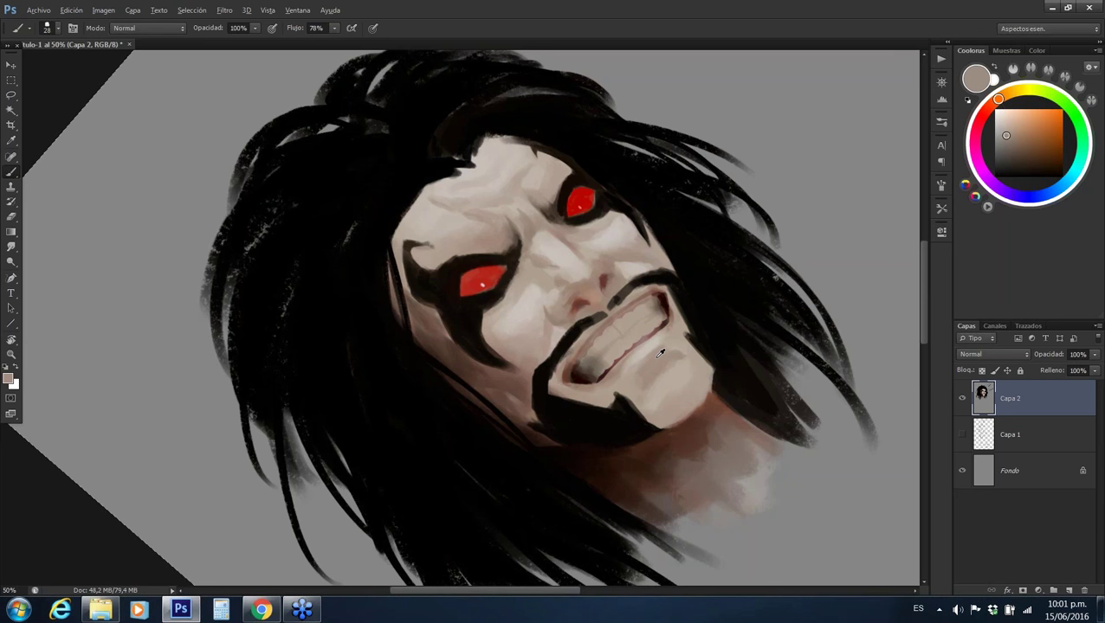
pyautogui.keyDown('alt'); pyautogui.keyDown('shift'); pyautogui.rightClick(660, 354); pyautogui.keyUp('shift'); pyautogui.keyUp('alt')
# Pick reddish-brown and beige shades from the HUD picker and chin, ending on deep reddish-brown
pyautogui.moveTo(660, 361); pyautogui.dragTo(646, 353)
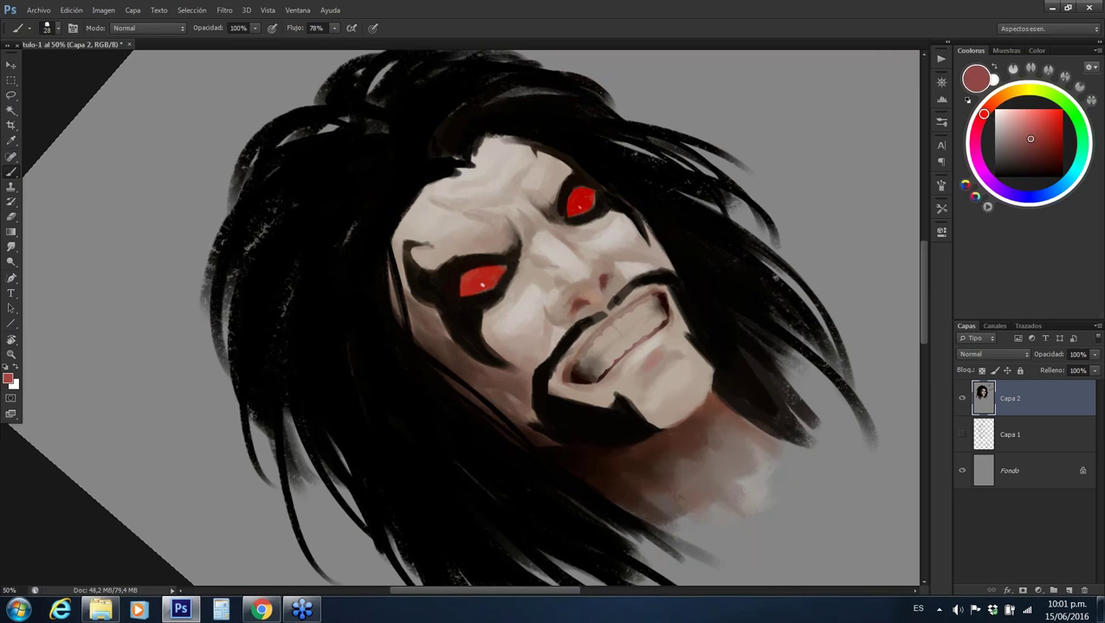
pyautogui.keyDown('alt'); pyautogui.keyDown('shift'); pyautogui.rightClick(653, 367); pyautogui.keyUp('shift'); pyautogui.keyUp('alt')
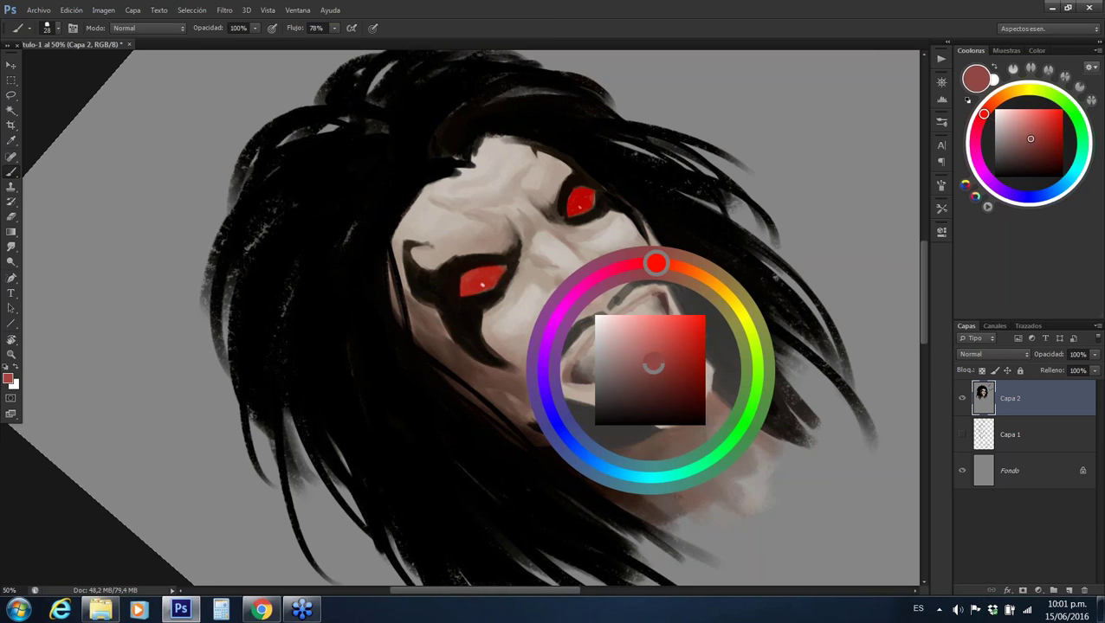
pyautogui.moveTo(652, 365); pyautogui.dragTo(642, 372)
pyautogui.keyDown('alt'); pyautogui.click(643, 371); pyautogui.keyUp('alt')
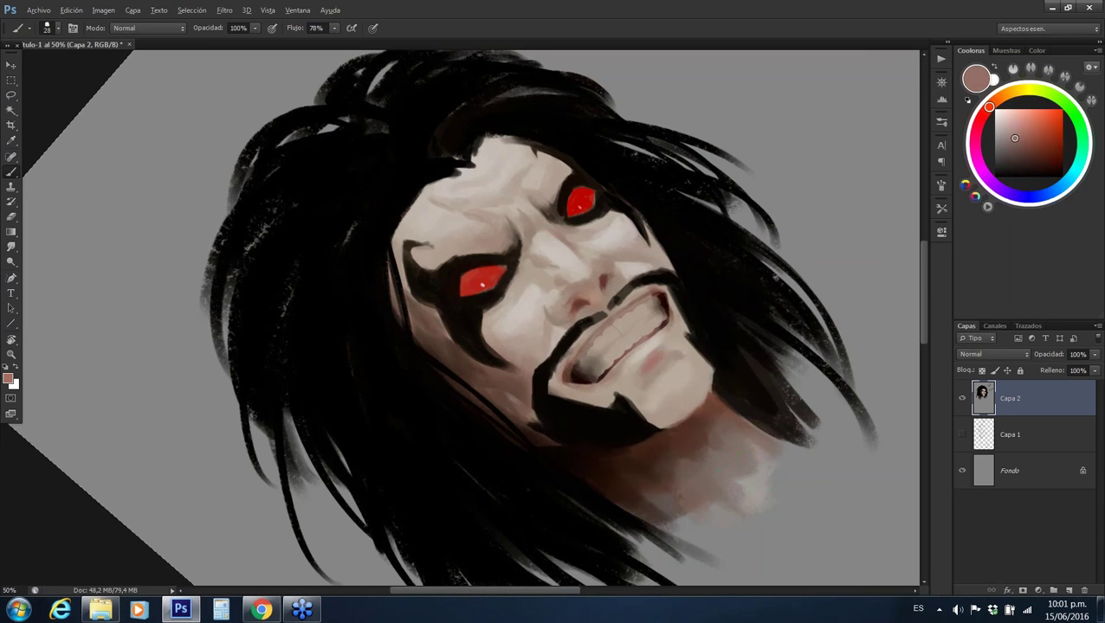
pyautogui.keyDown('alt'); pyautogui.click(636, 342); pyautogui.keyUp('alt')
pyautogui.keyDown('alt'); pyautogui.click(667, 372); pyautogui.keyUp('alt')
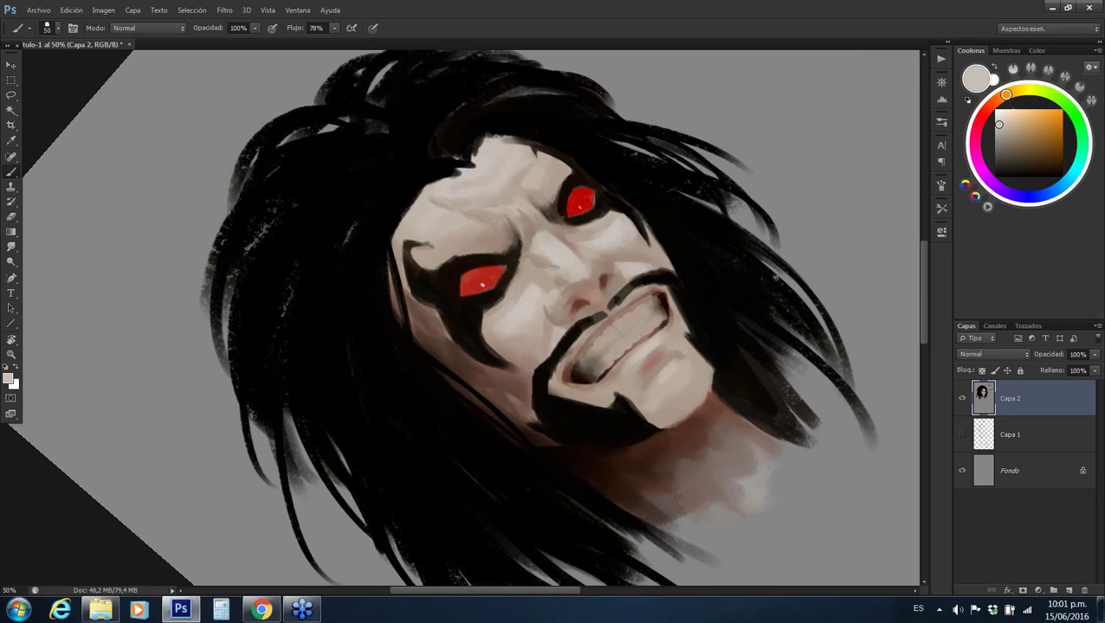
pyautogui.keyDown('alt'); pyautogui.click(658, 368); pyautogui.keyUp('alt')
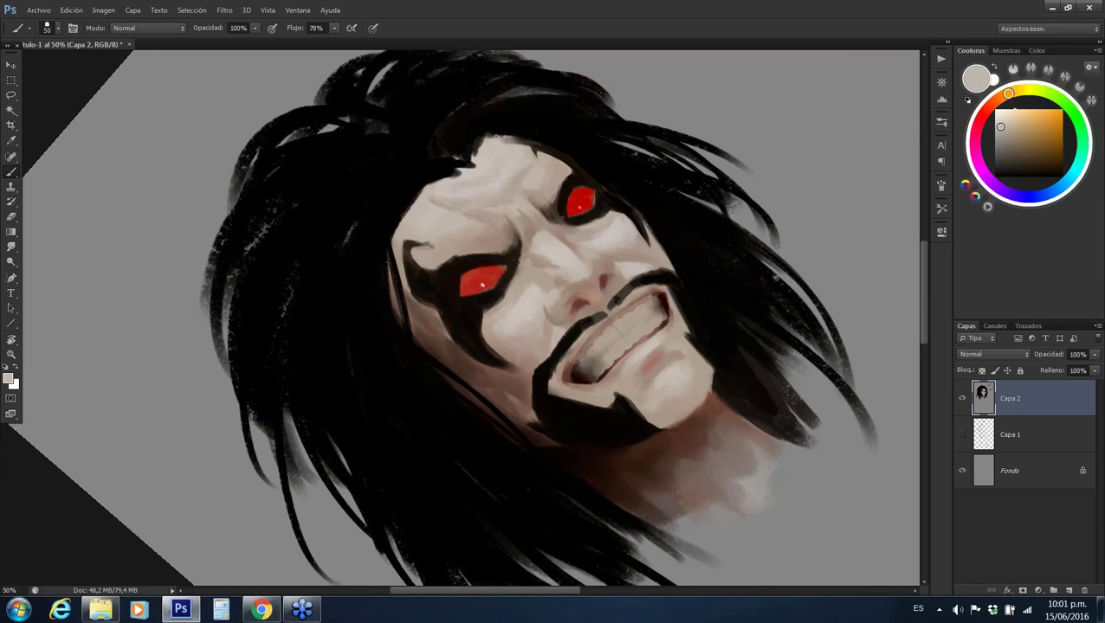
pyautogui.keyDown('alt'); pyautogui.click(691, 372); pyautogui.keyUp('alt')
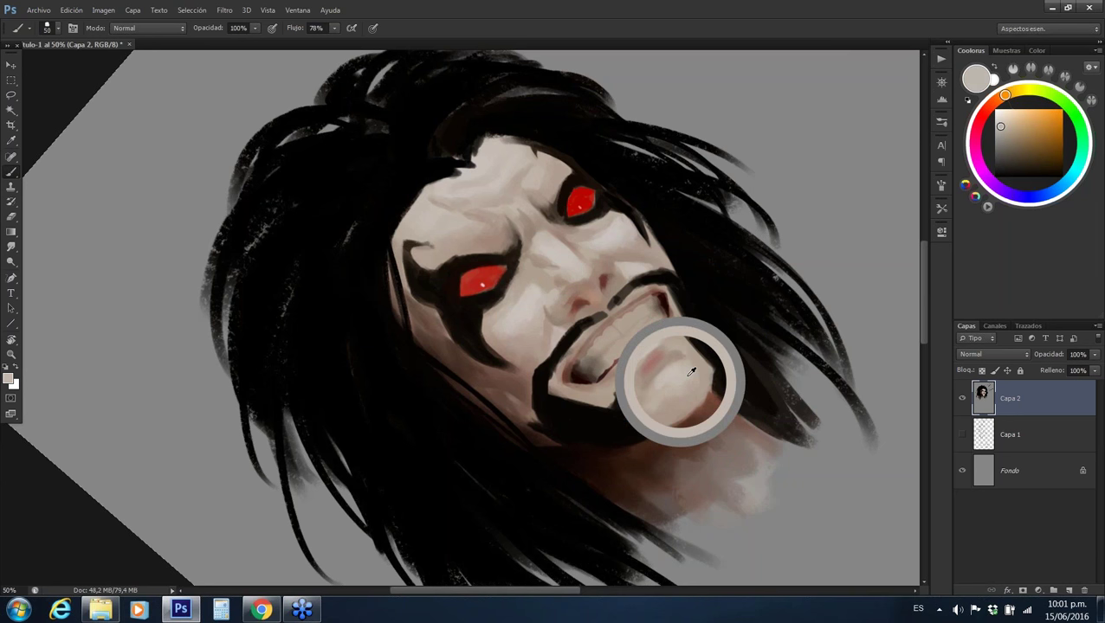
pyautogui.keyDown('alt'); pyautogui.click(678, 433); pyautogui.keyUp('alt')
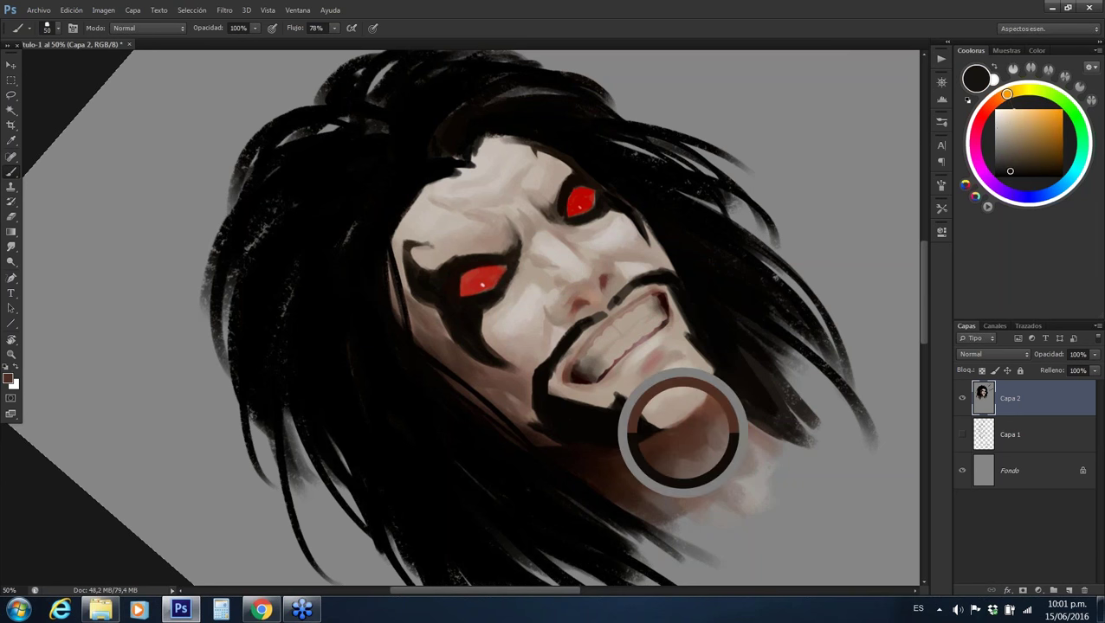
pyautogui.keyDown('alt'); pyautogui.keyDown('shift'); pyautogui.rightClick(677, 433); pyautogui.keyUp('shift'); pyautogui.keyUp('alt')
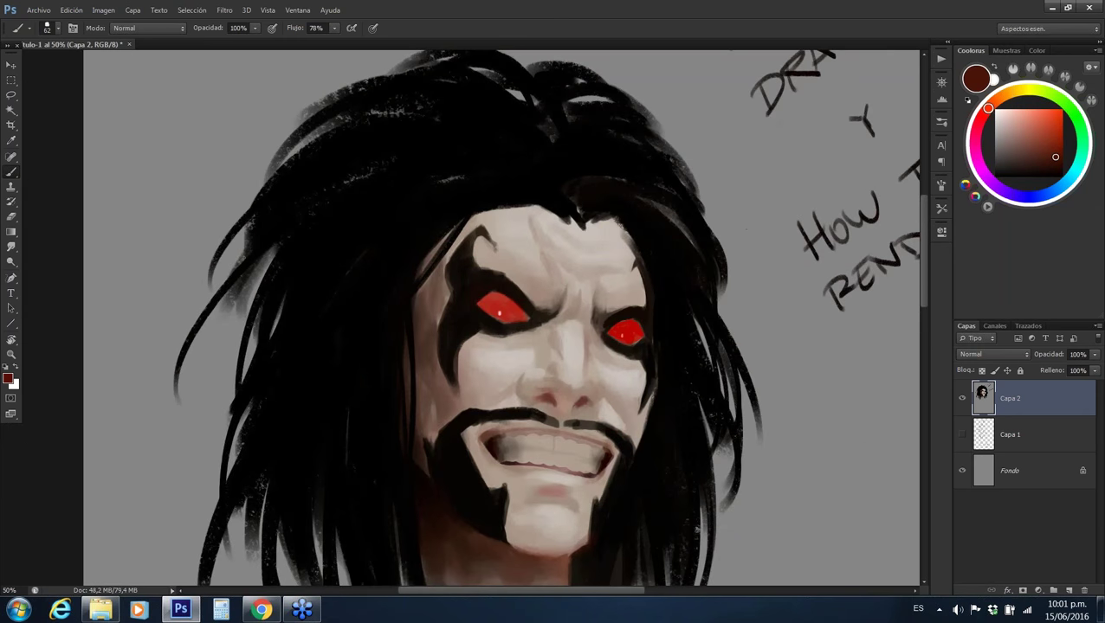
# Check the whole head, then sample several skin tones from the right cheek
pyautogui.moveTo(675, 383); pyautogui.dragTo(612, 382)
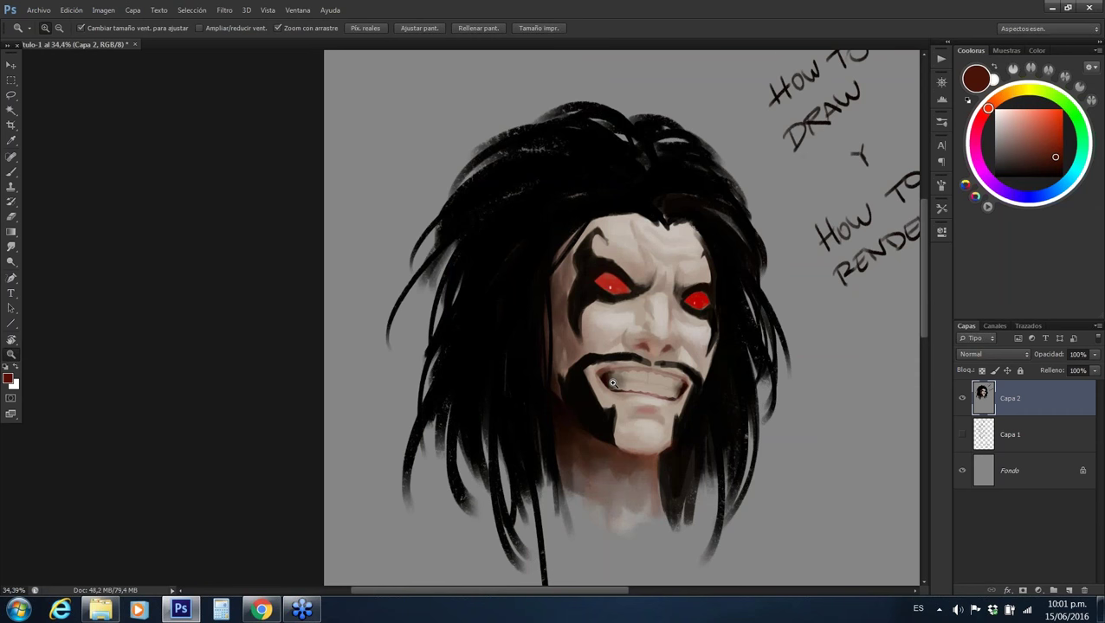
pyautogui.moveTo(612, 382); pyautogui.dragTo(658, 383)
pyautogui.press('b')
pyautogui.keyDown('alt'); pyautogui.click(627, 307); pyautogui.keyUp('alt')
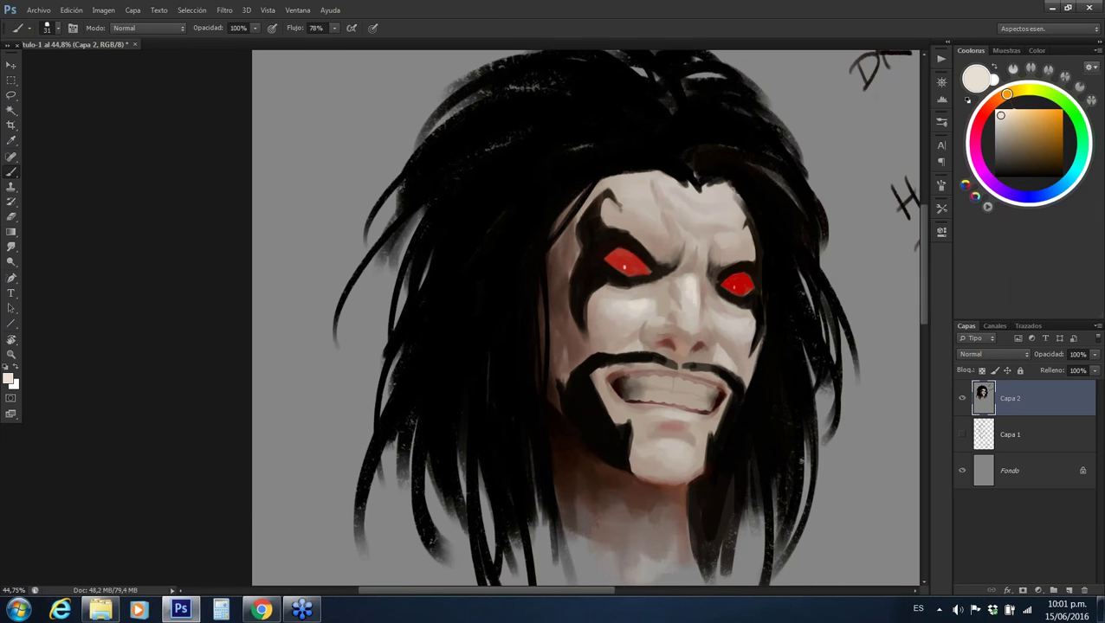
pyautogui.keyDown('alt'); pyautogui.click(729, 320); pyautogui.keyUp('alt')
pyautogui.keyDown('alt'); pyautogui.click(729, 334); pyautogui.keyUp('alt')
pyautogui.keyDown('alt'); pyautogui.click(733, 322); pyautogui.keyUp('alt')
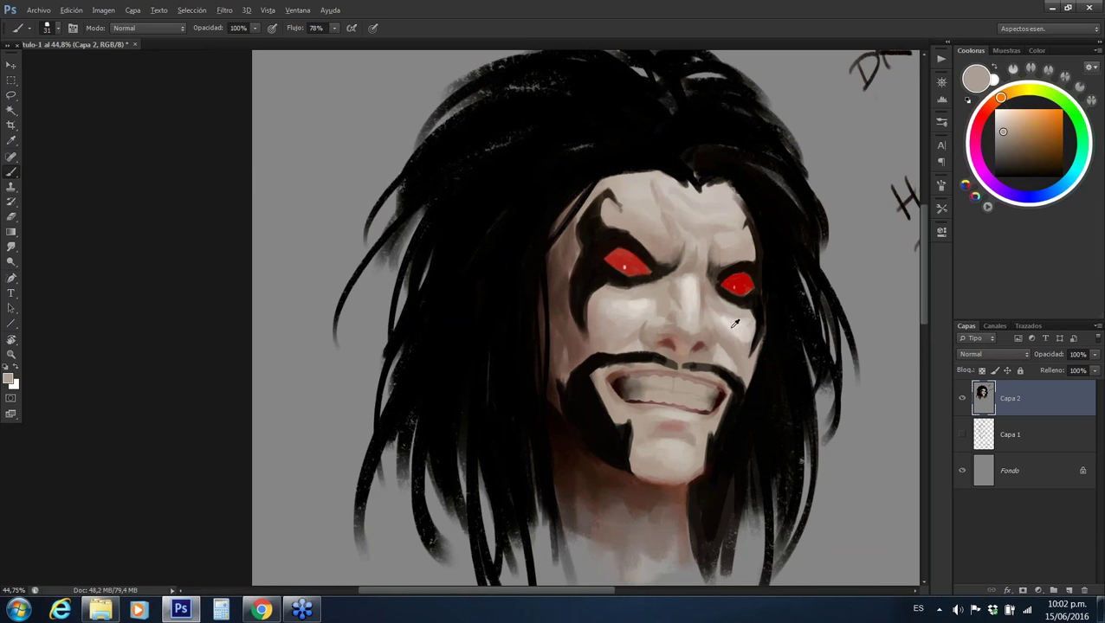
# Sample more cheek, nose and chin tones, ending on a pale off-white skin colour
pyautogui.keyDown('alt'); pyautogui.click(733, 328); pyautogui.keyUp('alt')
pyautogui.keyDown('alt'); pyautogui.click(721, 313); pyautogui.keyUp('alt')
pyautogui.keyDown('alt'); pyautogui.click(706, 297); pyautogui.keyUp('alt')
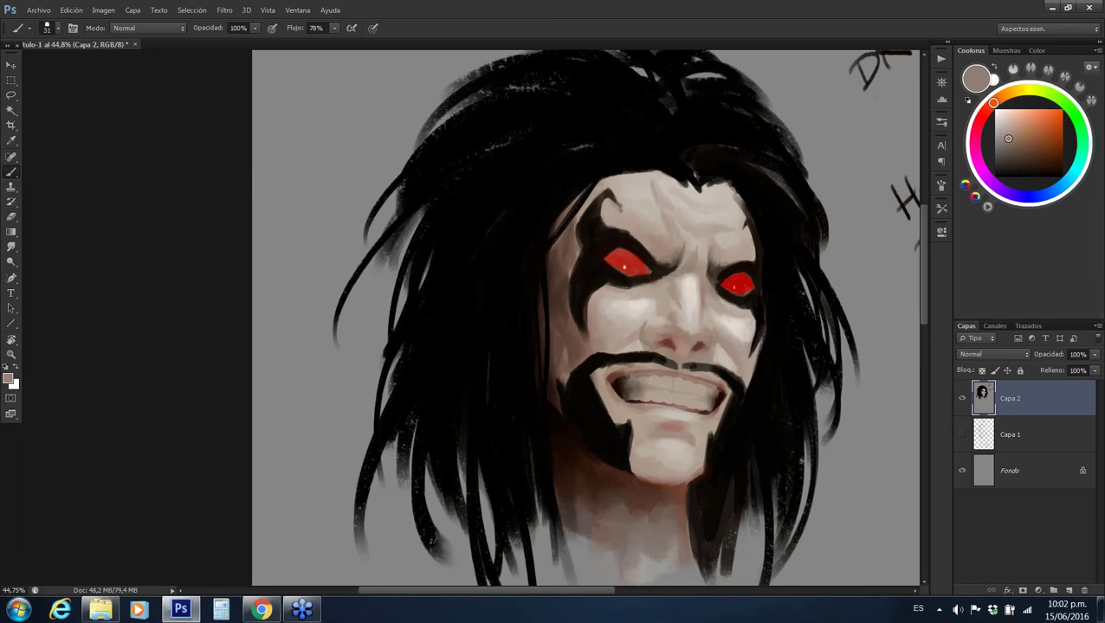
pyautogui.keyDown('alt'); pyautogui.click(672, 284); pyautogui.keyUp('alt')
pyautogui.keyDown('alt'); pyautogui.click(645, 302); pyautogui.keyUp('alt')
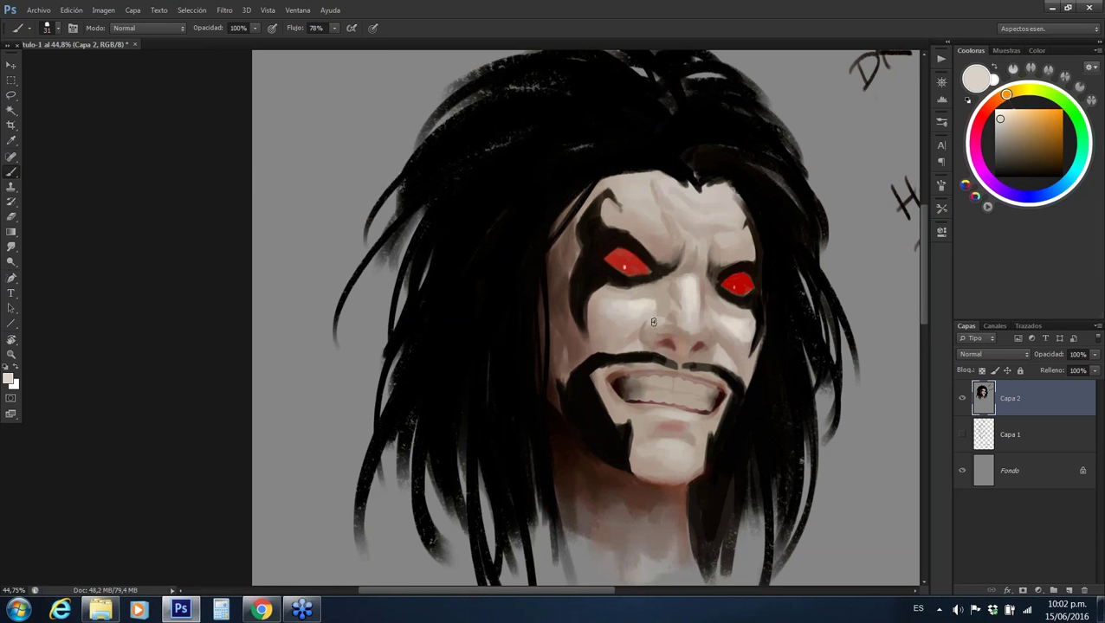
pyautogui.keyDown('alt'); pyautogui.click(655, 320); pyautogui.keyUp('alt')
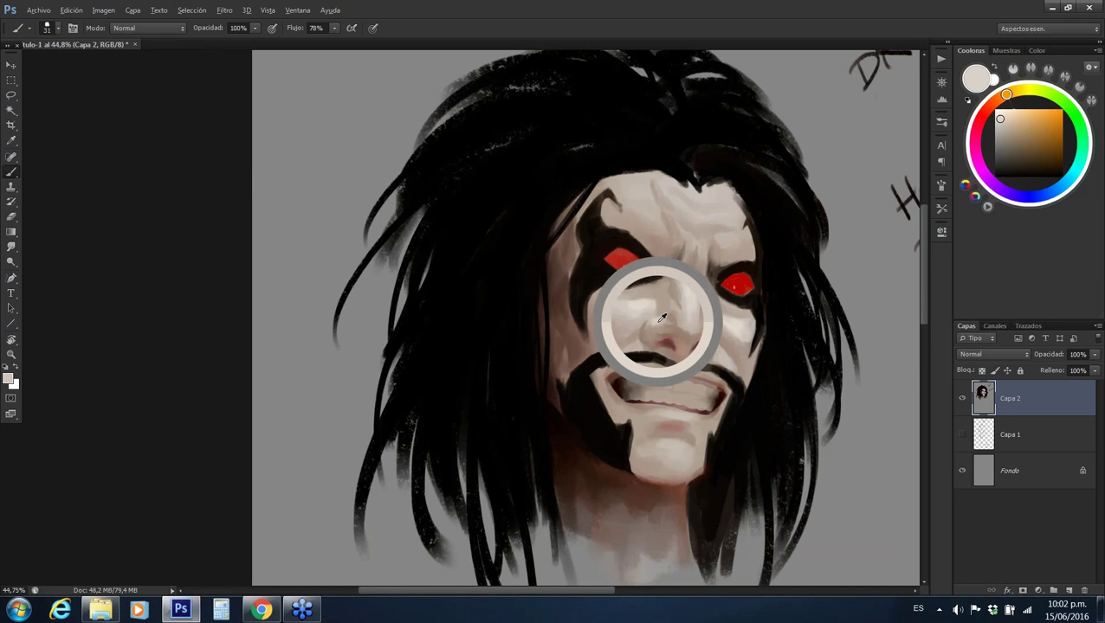
pyautogui.keyDown('alt'); pyautogui.click(655, 329); pyautogui.keyUp('alt')
pyautogui.keyDown('alt'); pyautogui.click(643, 300); pyautogui.keyUp('alt')
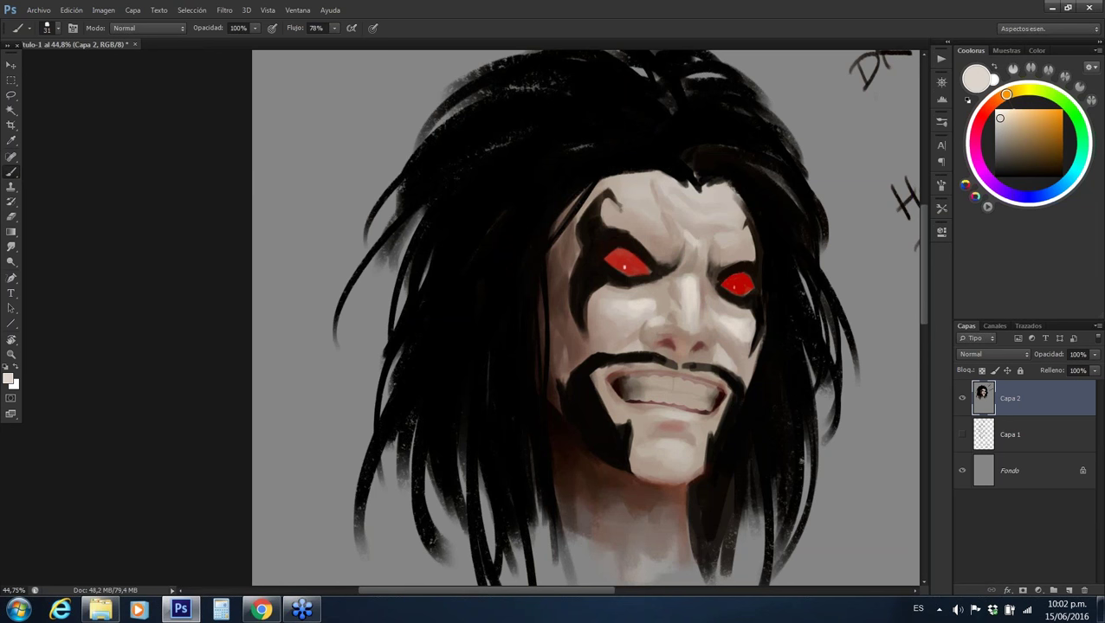
pyautogui.keyDown('alt'); pyautogui.click(675, 447); pyautogui.keyUp('alt')
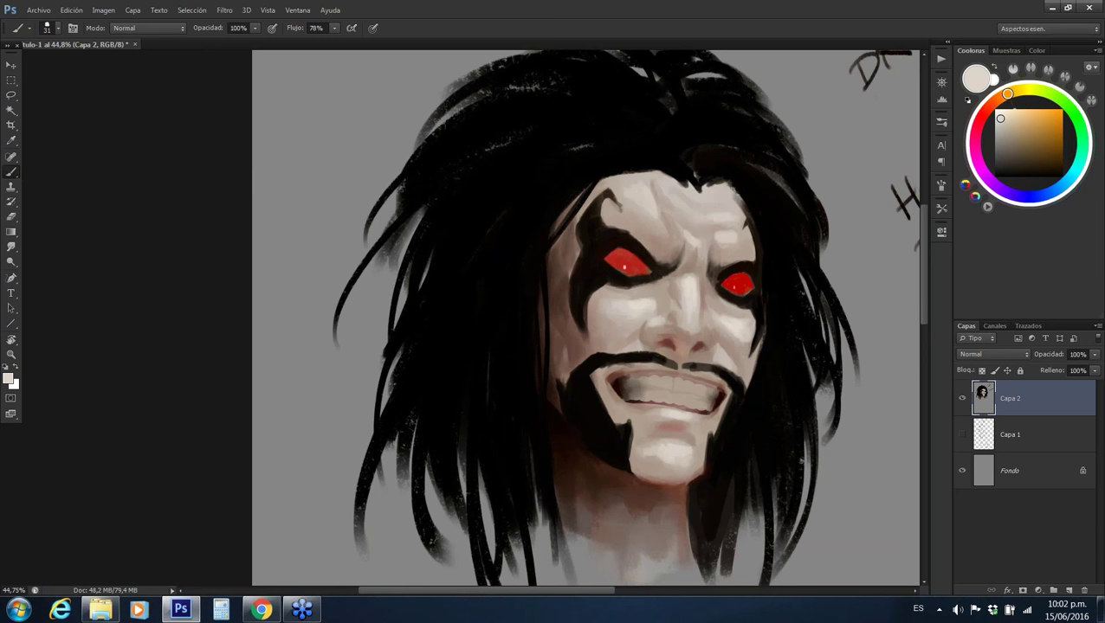
# Review the whole painting and lettering, then shrink the brush to 43 px
pyautogui.press('z')
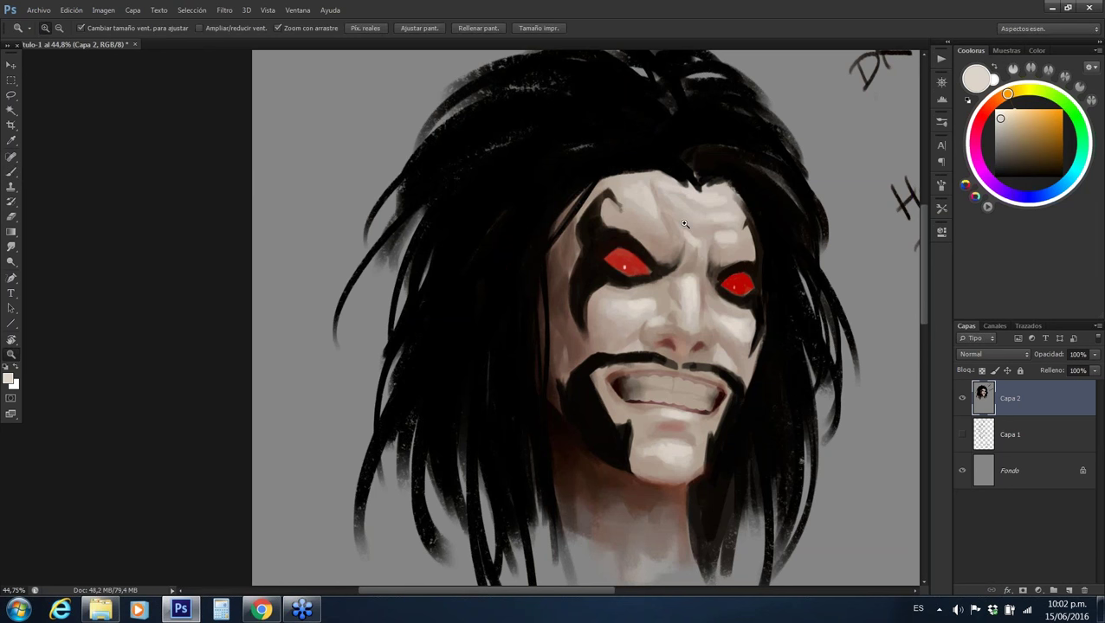
pyautogui.moveTo(684, 223)
pyautogui.mouseDown()
pyautogui.moveTo(666, 223)
pyautogui.moveTo(704, 292)
pyautogui.mouseUp()
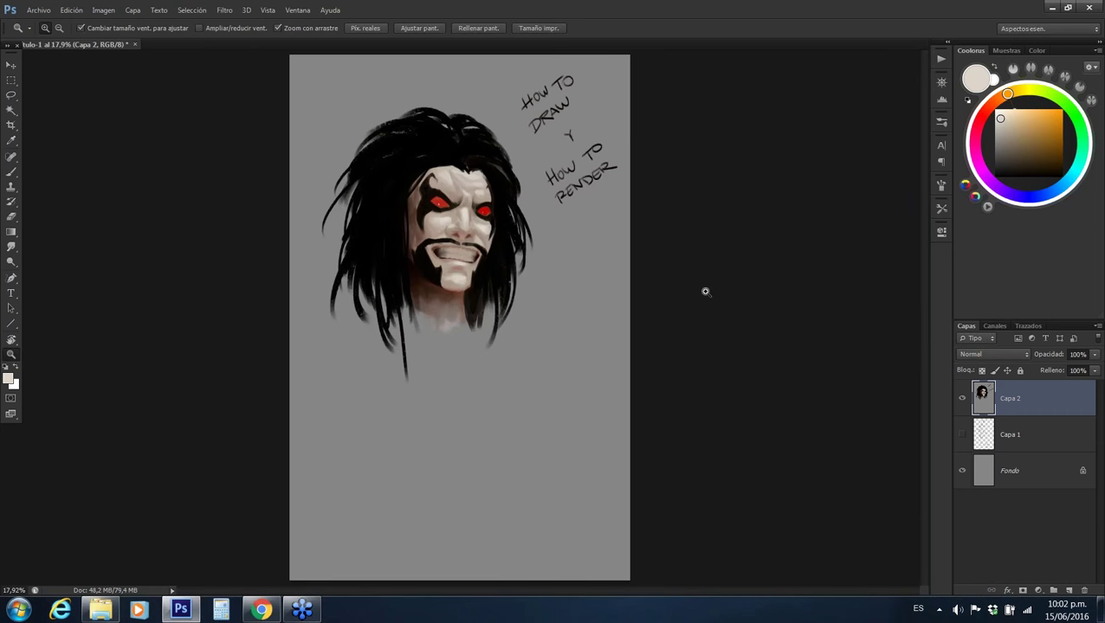
pyautogui.moveTo(476, 175); pyautogui.dragTo(519, 177)
pyautogui.press('b')
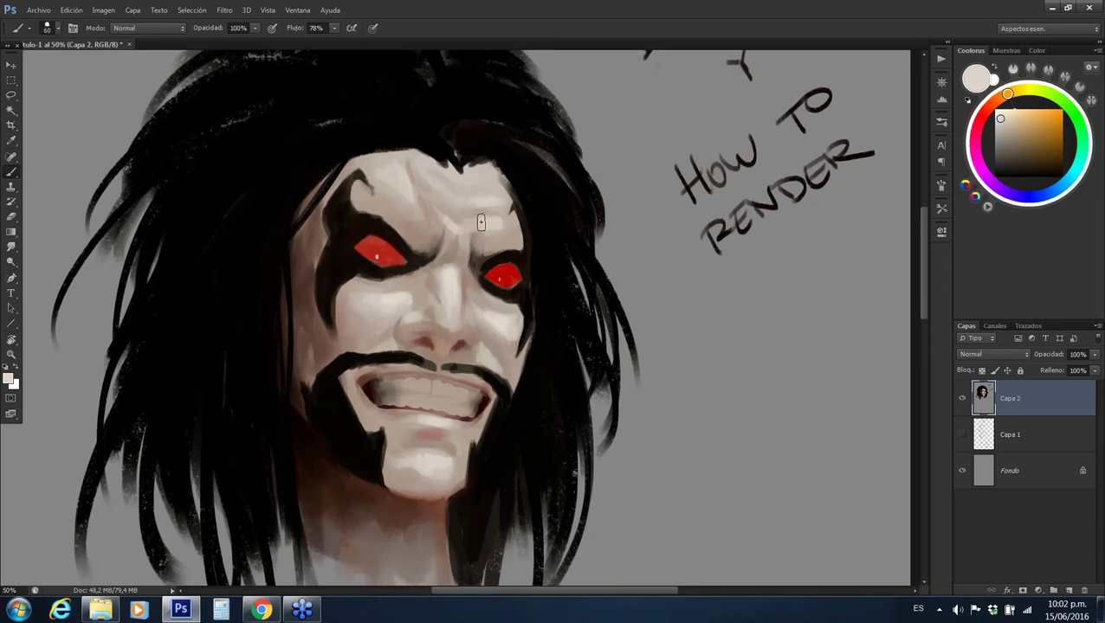
pyautogui.keyDown('alt'); pyautogui.click(454, 227); pyautogui.keyUp('alt')
pyautogui.moveTo(450, 227); pyautogui.dragTo(448, 214)
# Sample forehead skin tones and paint a light stroke across the forehead
pyautogui.keyDown('alt'); pyautogui.click(439, 216); pyautogui.keyUp('alt')
pyautogui.keyDown('alt'); pyautogui.click(408, 201); pyautogui.keyUp('alt')
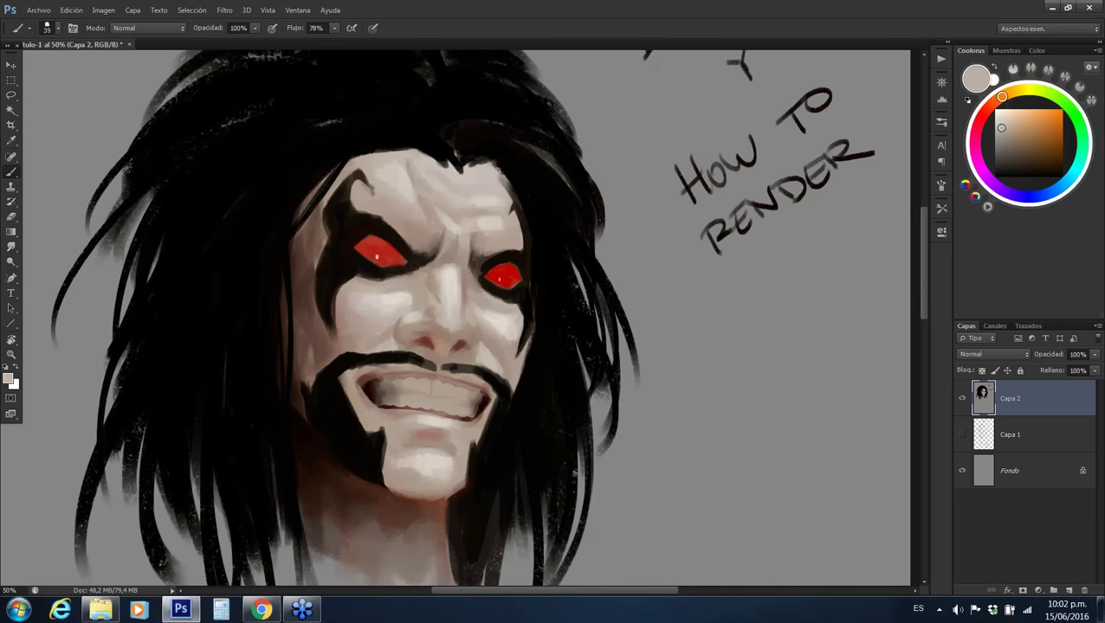
pyautogui.keyDown('alt'); pyautogui.click(440, 192); pyautogui.keyUp('alt')
pyautogui.keyDown('alt'); pyautogui.click(402, 179); pyautogui.keyUp('alt')
pyautogui.keyDown('alt'); pyautogui.click(488, 200); pyautogui.keyUp('alt')
pyautogui.moveTo(487, 208); pyautogui.dragTo(461, 210)
# Resample several forehead skin tones and zoom out slightly from the face
pyautogui.keyDown('alt'); pyautogui.click(506, 219); pyautogui.keyUp('alt')
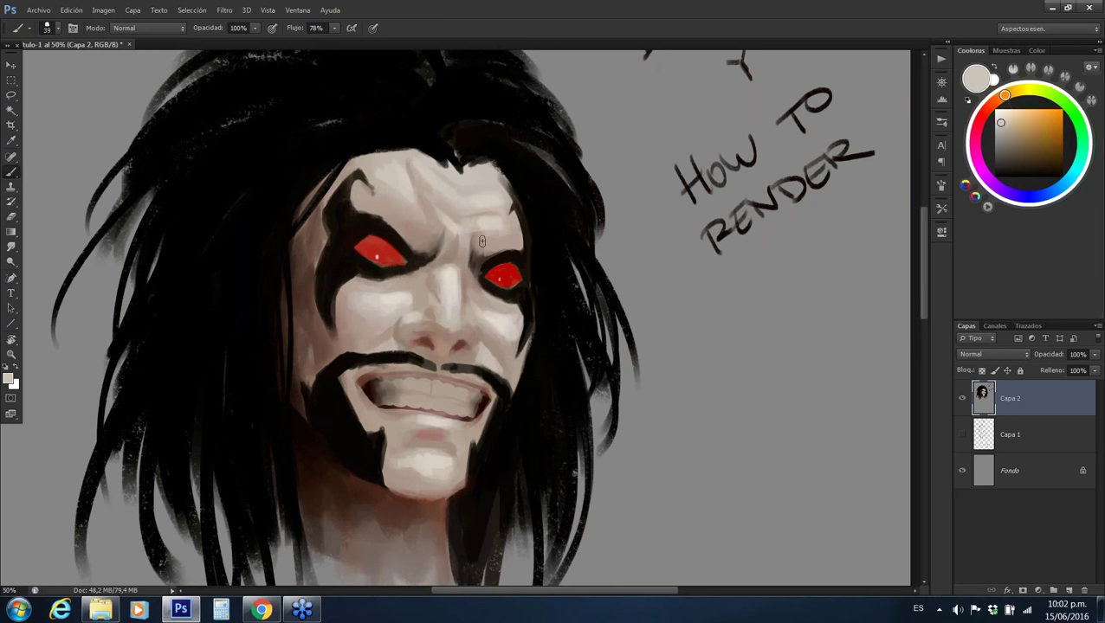
pyautogui.keyDown('alt'); pyautogui.click(467, 238); pyautogui.keyUp('alt')
pyautogui.keyDown('alt'); pyautogui.click(392, 162); pyautogui.keyUp('alt')
pyautogui.keyDown('alt'); pyautogui.click(419, 157); pyautogui.keyUp('alt')
pyautogui.keyDown('alt'); pyautogui.click(480, 177); pyautogui.keyUp('alt')
pyautogui.keyDown('alt'); pyautogui.click(486, 199); pyautogui.keyUp('alt')
pyautogui.press('z')
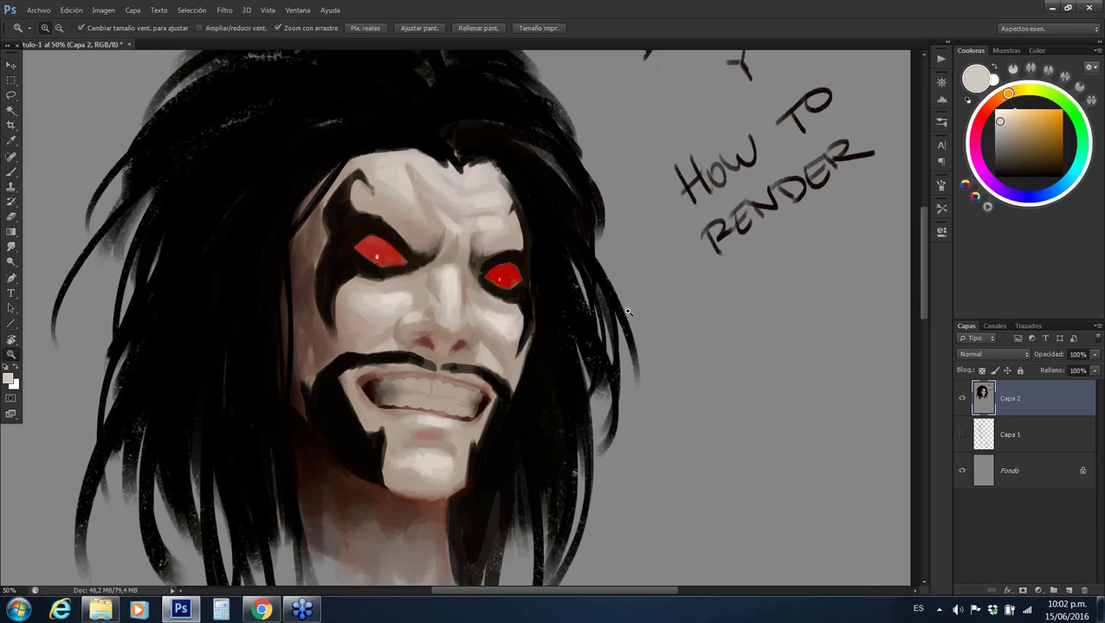
pyautogui.moveTo(628, 312)
pyautogui.mouseDown()
pyautogui.moveTo(595, 307)
pyautogui.moveTo(584, 371)
pyautogui.mouseUp()
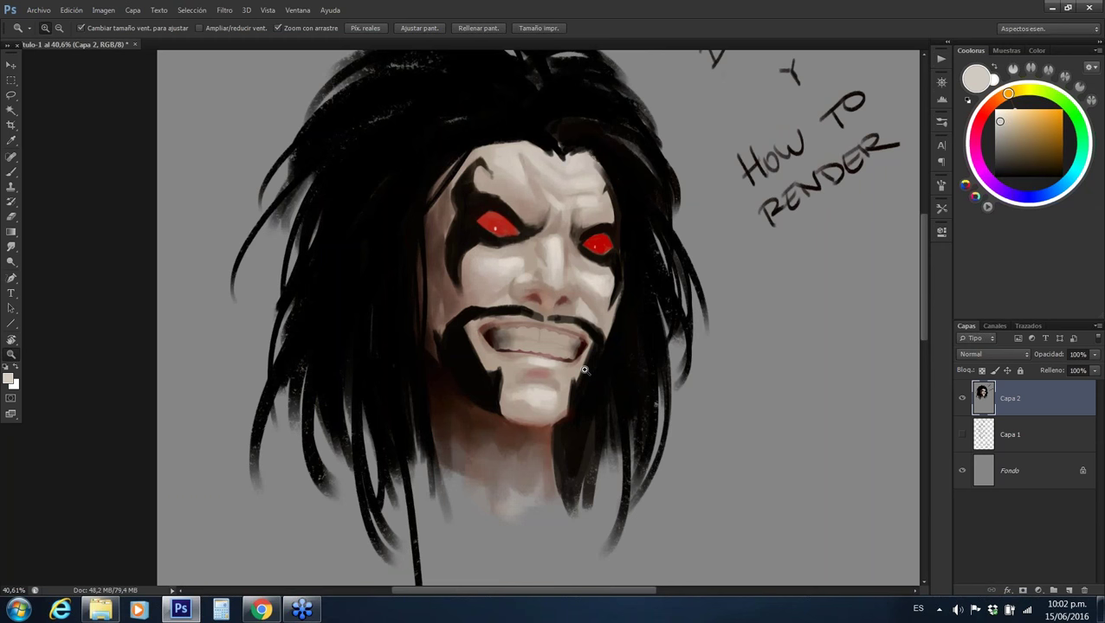
# Sample skin tones near the mouth, then zoom out to see the whole head
pyautogui.moveTo(585, 370); pyautogui.dragTo(614, 371)
pyautogui.press('b')
pyautogui.keyDown('alt'); pyautogui.click(586, 335); pyautogui.keyUp('alt')
pyautogui.keyDown('alt'); pyautogui.click(534, 357); pyautogui.keyUp('alt')
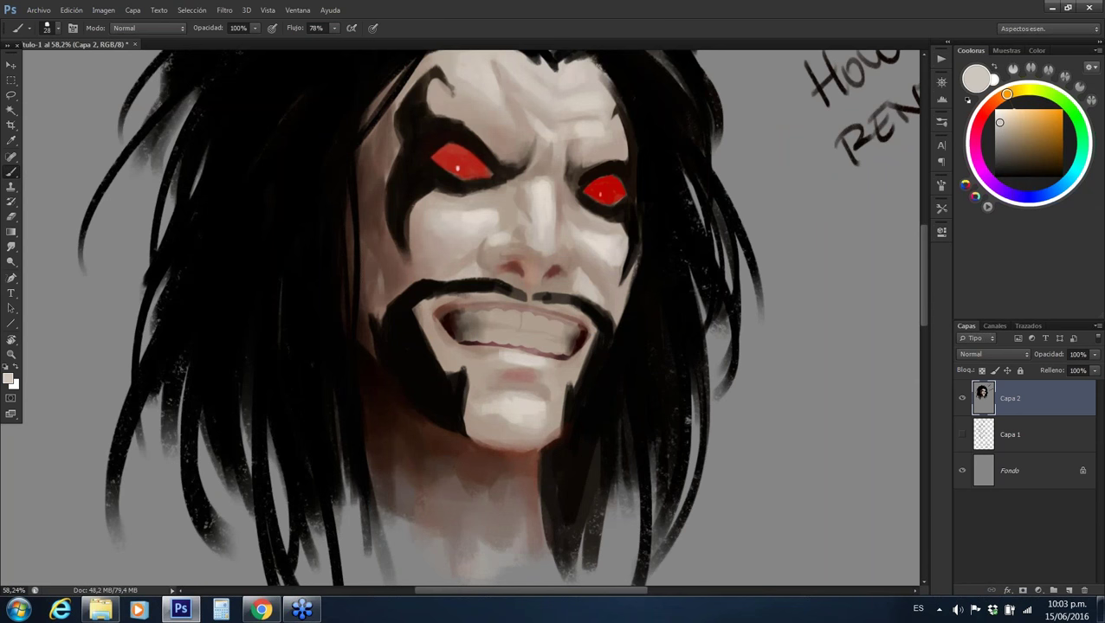
pyautogui.press('z')
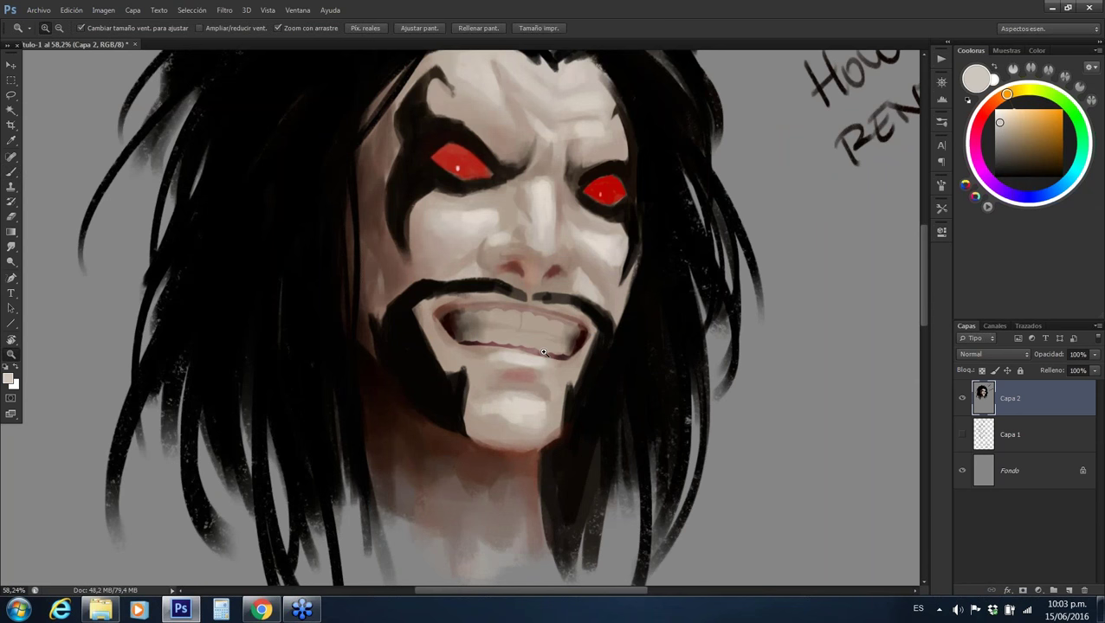
pyautogui.moveTo(544, 351)
pyautogui.mouseDown()
pyautogui.moveTo(517, 362)
pyautogui.moveTo(549, 307)
pyautogui.moveTo(617, 308)
pyautogui.mouseUp()
# Sample skin tones around the nose and shrink the brush to 17 for detail
pyautogui.press('b')
pyautogui.keyDown('alt'); pyautogui.click(617, 308); pyautogui.keyUp('alt')
pyautogui.keyDown('alt'); pyautogui.click(634, 305); pyautogui.keyUp('alt')
pyautogui.keyDown('alt'); pyautogui.click(601, 283); pyautogui.keyUp('alt')
pyautogui.keyDown('alt'); pyautogui.click(638, 290); pyautogui.keyUp('alt')
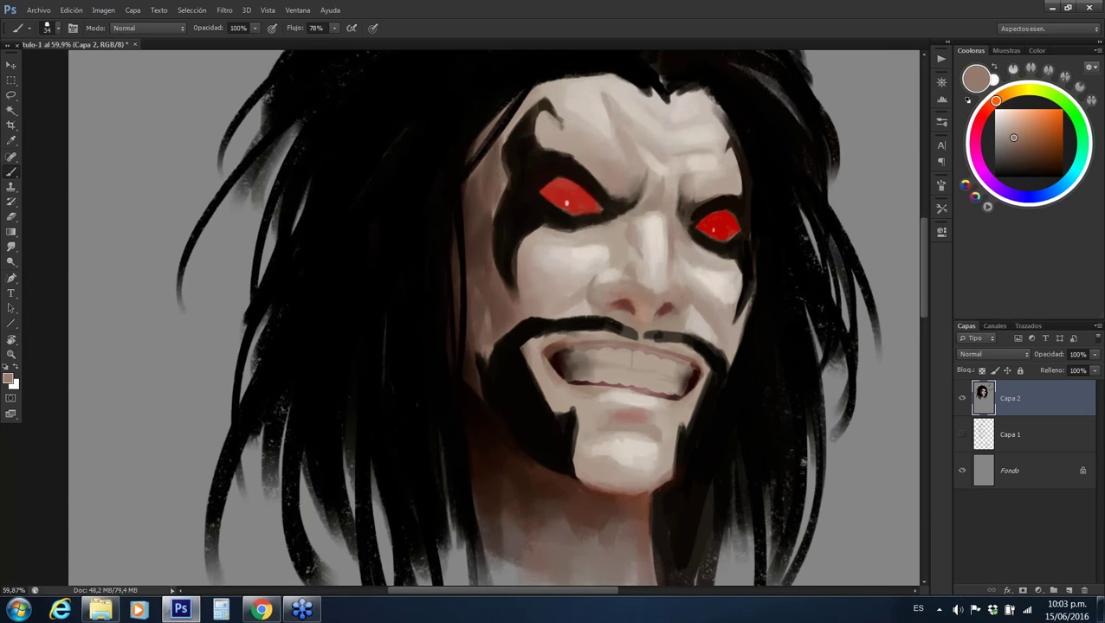
pyautogui.keyDown('alt'); pyautogui.click(580, 288); pyautogui.keyUp('alt')
# Sample eye and nose tones, ending on a dark reddish-brown, and zoom out slightly
pyautogui.keyDown('alt'); pyautogui.click(585, 253); pyautogui.keyUp('alt')
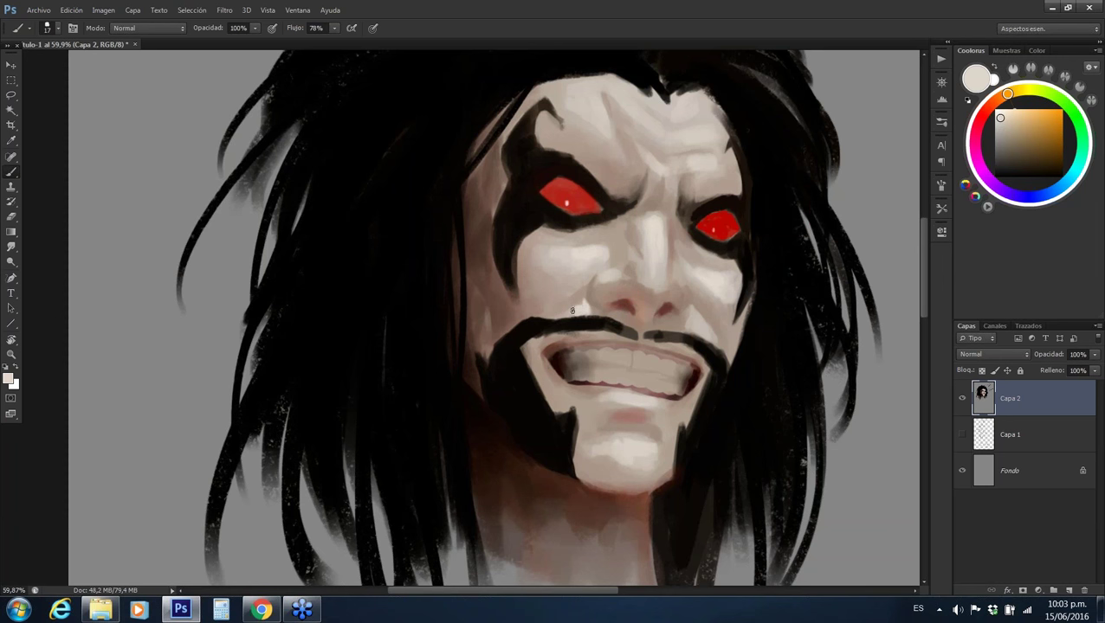
pyautogui.keyDown('alt'); pyautogui.click(578, 295); pyautogui.keyUp('alt')
pyautogui.keyDown('alt'); pyautogui.click(620, 300); pyautogui.keyUp('alt')
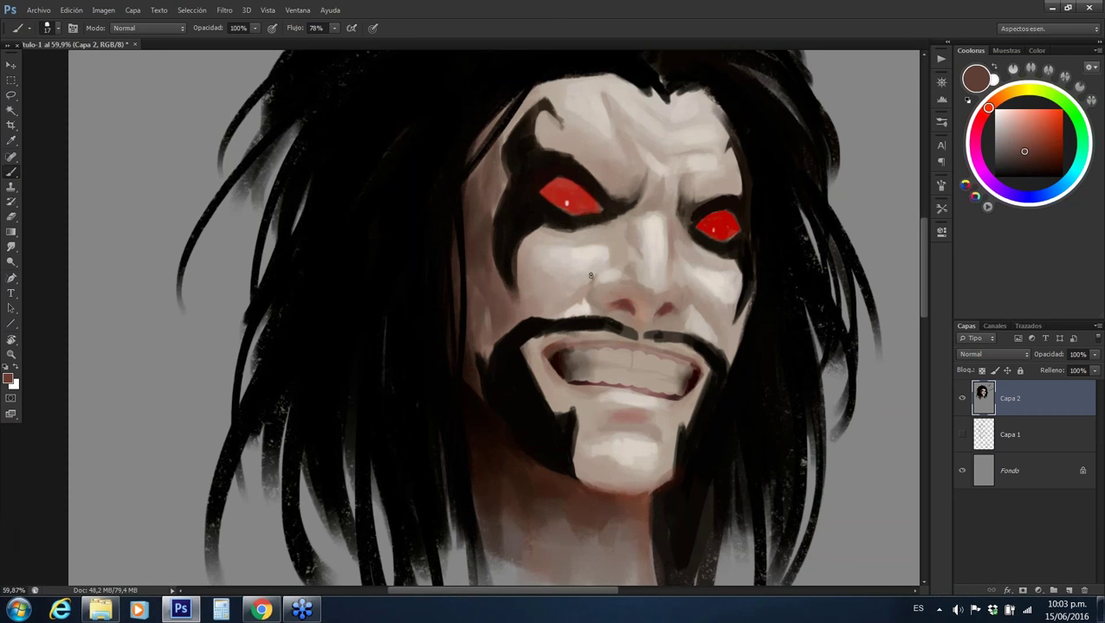
pyautogui.press('z')
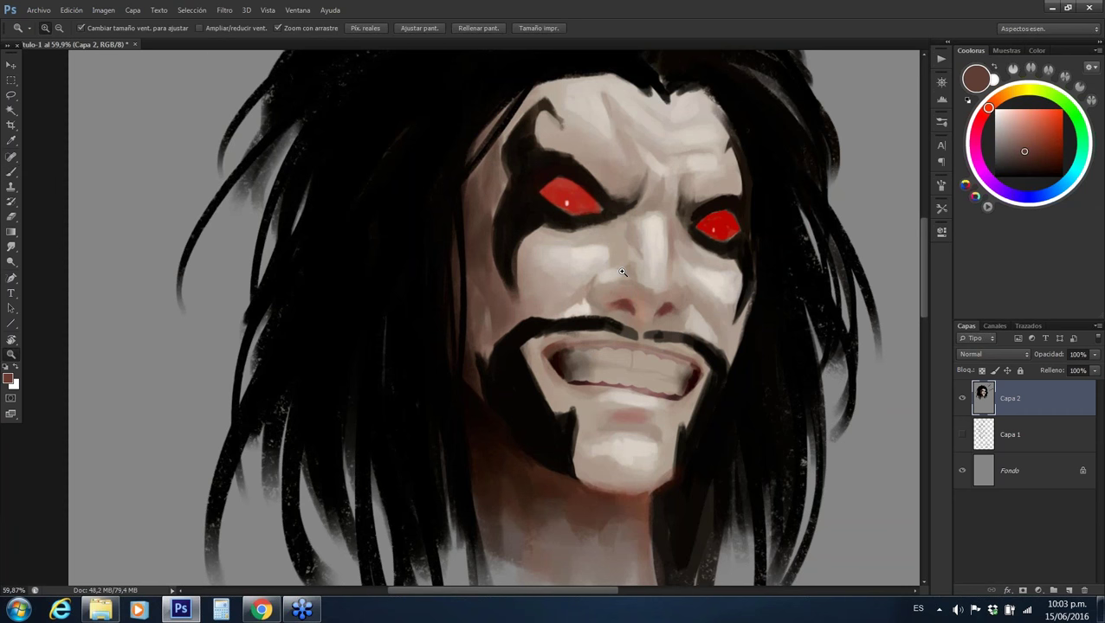
pyautogui.moveTo(621, 273)
pyautogui.mouseDown()
pyautogui.moveTo(592, 274)
pyautogui.moveTo(644, 307)
pyautogui.moveTo(654, 348)
pyautogui.moveTo(669, 348)
pyautogui.moveTo(681, 308)
pyautogui.mouseUp()
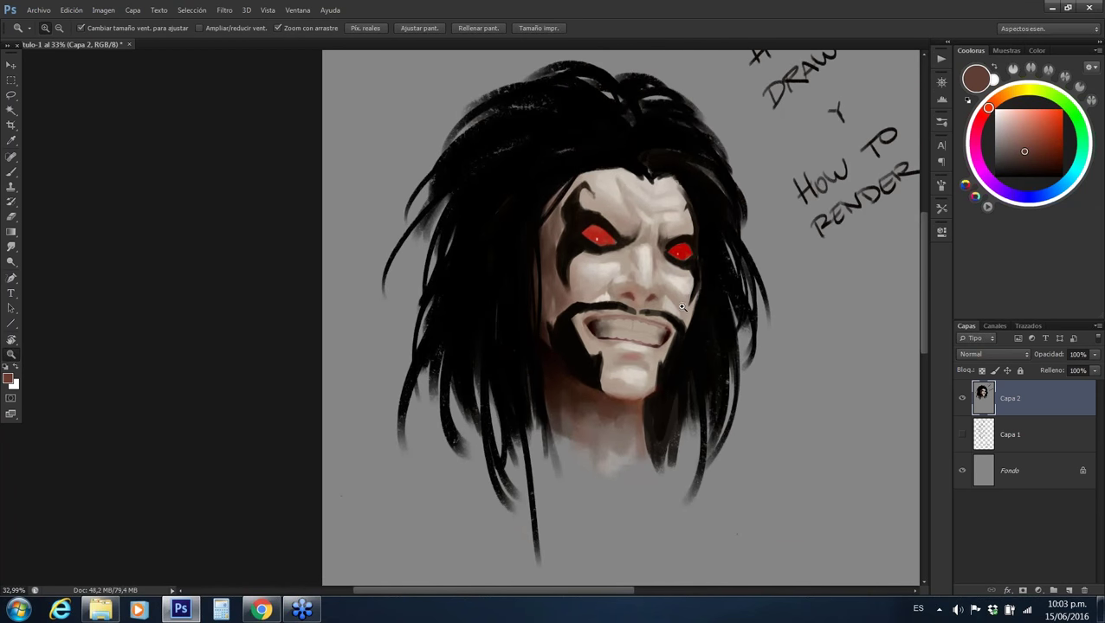